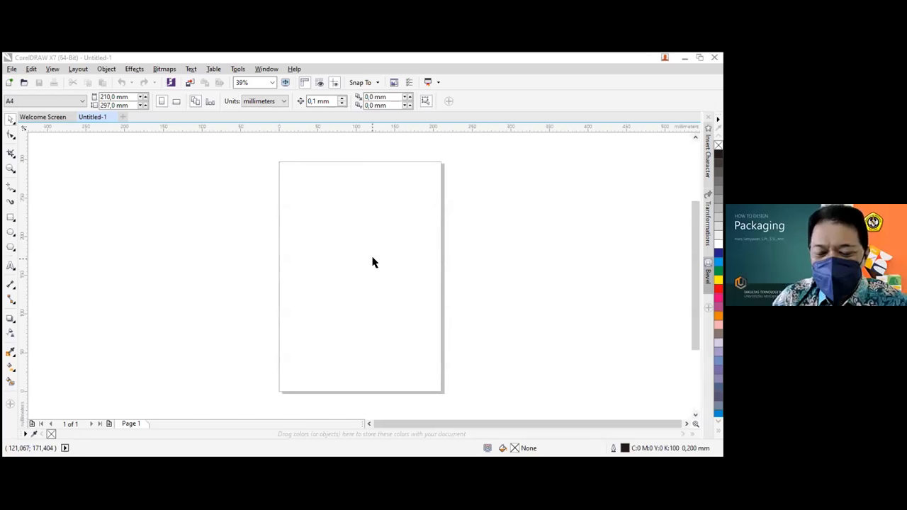
{"action": "scroll", "coordinate": [368, 267], "scroll_direction": "up", "scroll_amount": 2}
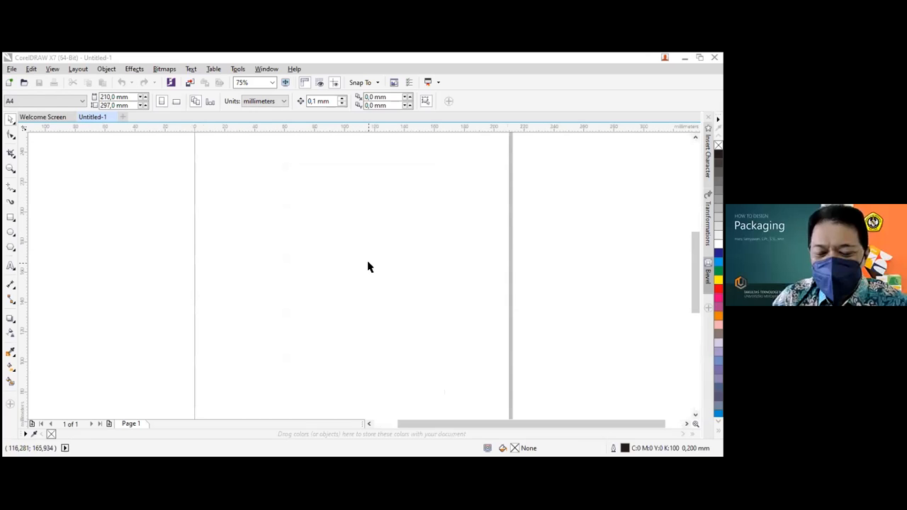
{"action": "left_click", "coordinate": [11, 219]}
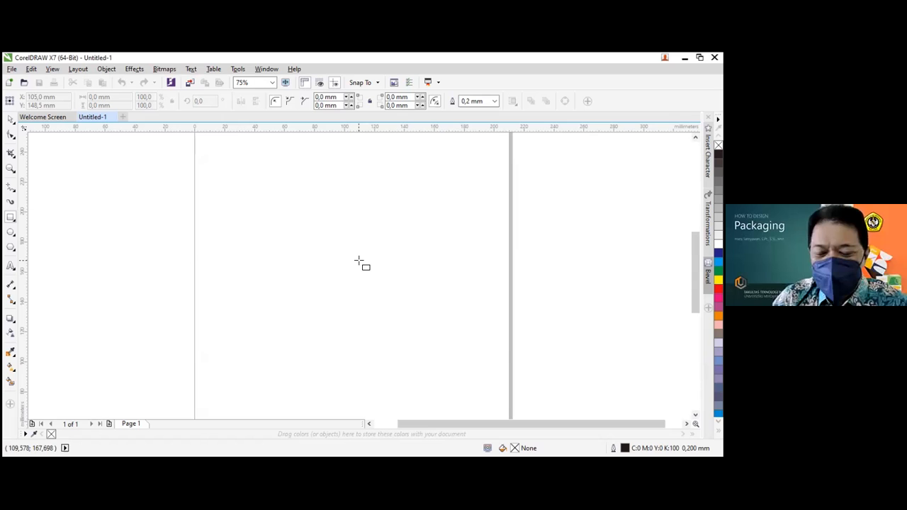
{"action": "mouse_move", "coordinate": [280, 220]}
{"action": "left_mouse_down"}
{"action": "mouse_move", "coordinate": [381, 311]}
{"action": "mouse_move", "coordinate": [422, 383]}
{"action": "mouse_move", "coordinate": [403, 348]}
{"action": "left_mouse_up"}
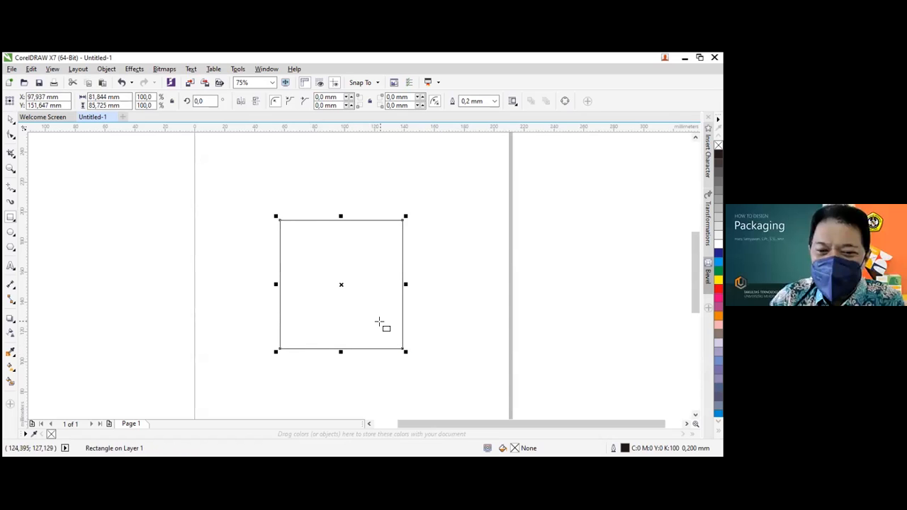
{"action": "key", "text": "ctrl+z"}
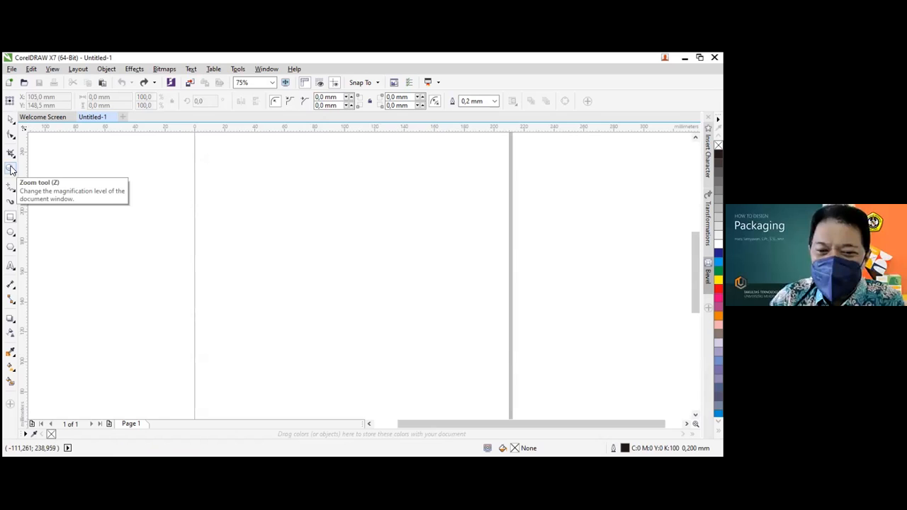
Draw a circle about 95 mm in diameter near the middle of the page
{"action": "left_click", "coordinate": [10, 234]}
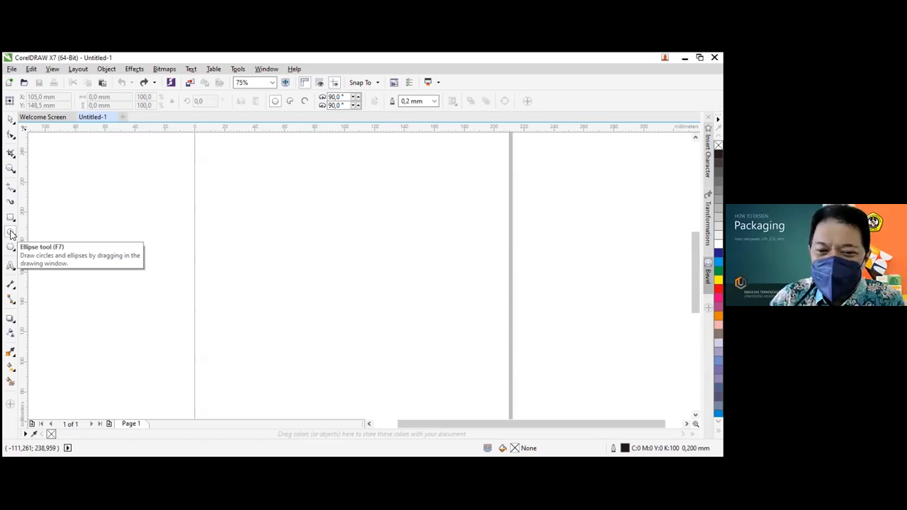
{"action": "left_click", "coordinate": [11, 232]}
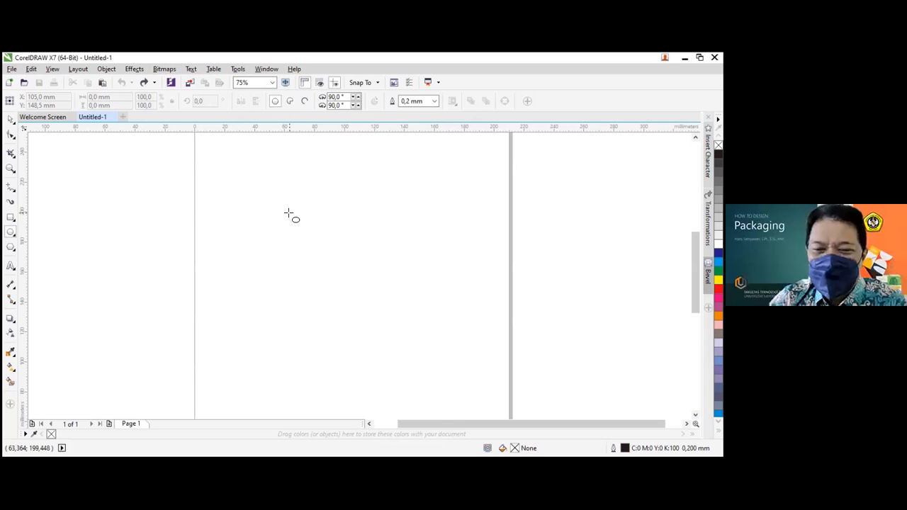
{"action": "left_click_drag", "start_coordinate": [286, 211], "coordinate": [429, 352]}
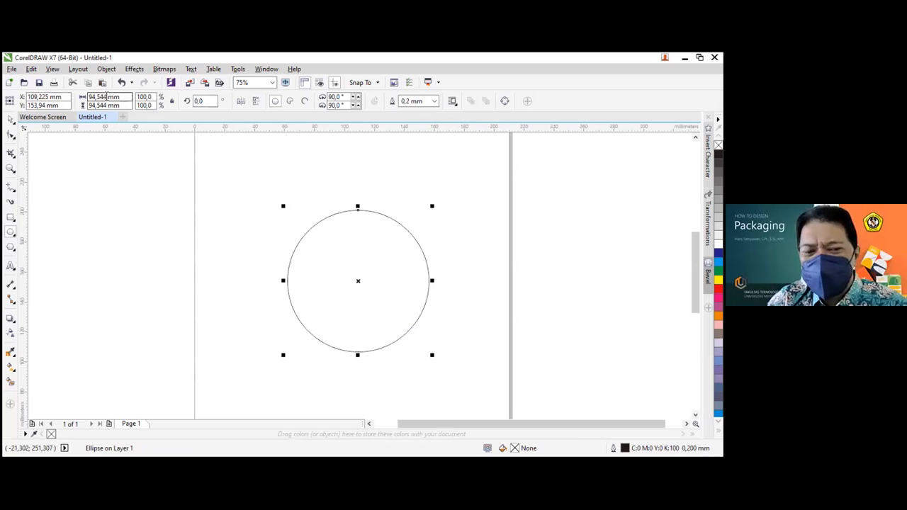
Set the circle's width and height to 120 mm
{"action": "double_click", "coordinate": [106, 97]}
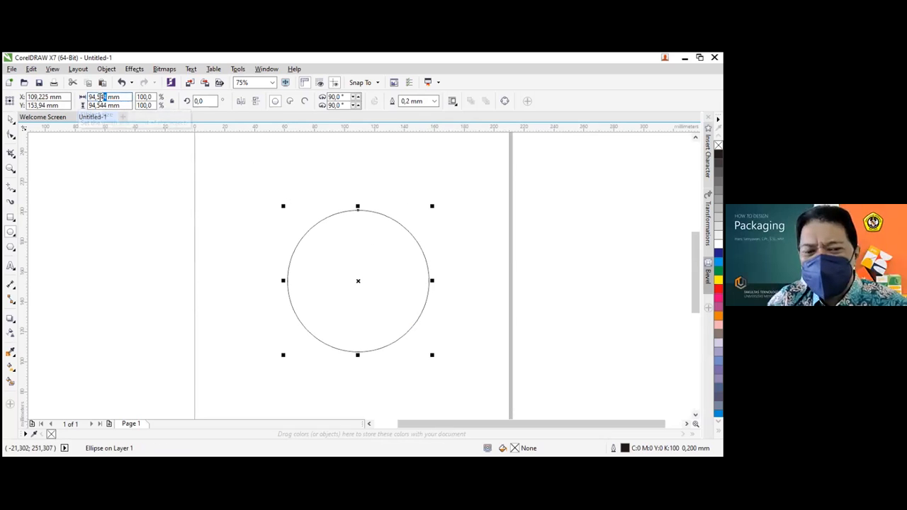
{"action": "type", "text": "120"}
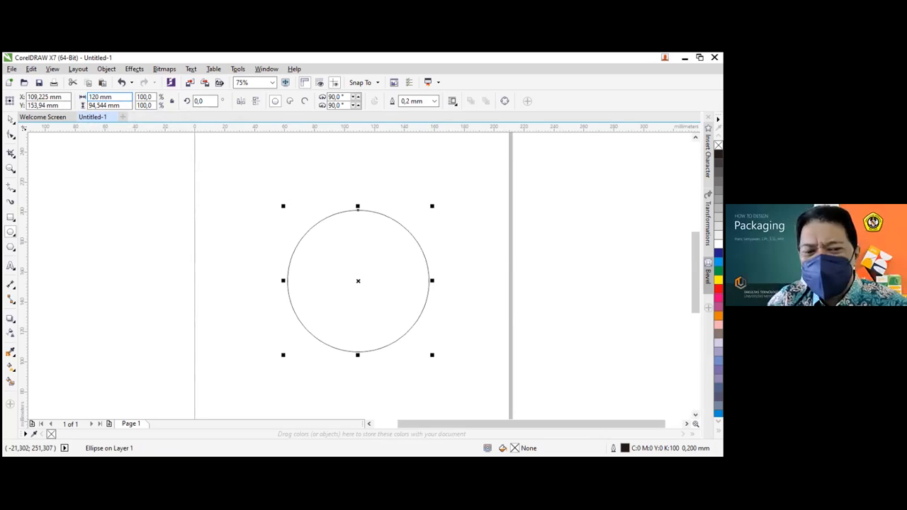
{"action": "left_click", "coordinate": [90, 105]}
{"action": "type", "text": "120"}
{"action": "key", "text": "Return"}
{"action": "left_click", "coordinate": [9, 119]}
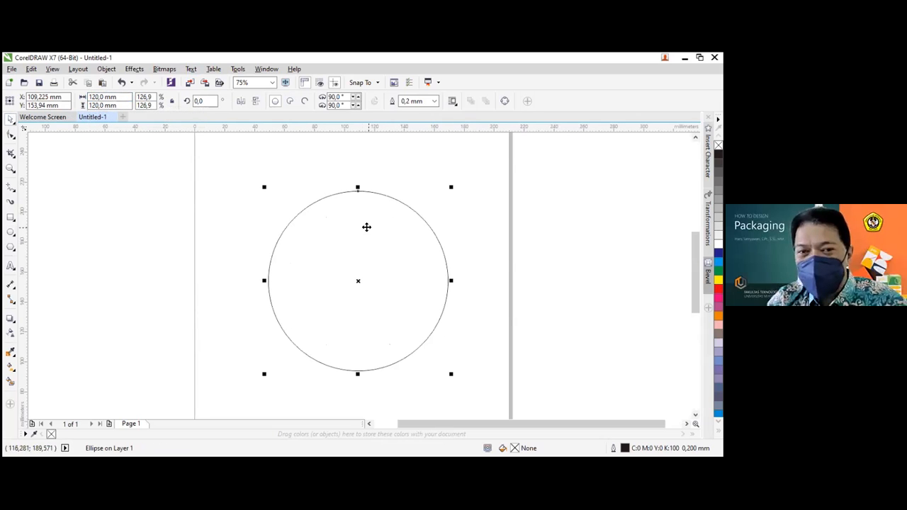
Draw a rectangle about 130 by 122 mm and move it to the left, clear of the circle
{"action": "left_click", "coordinate": [10, 220]}
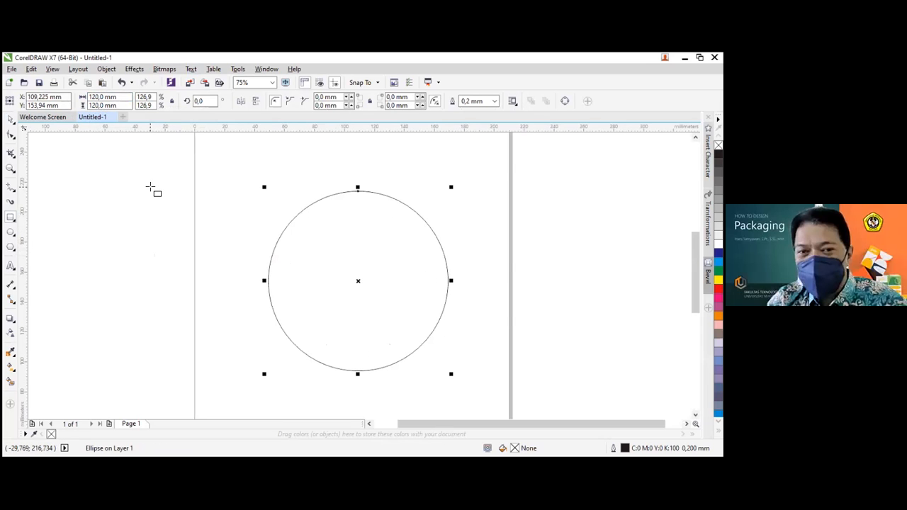
{"action": "left_click_drag", "start_coordinate": [151, 187], "coordinate": [345, 370]}
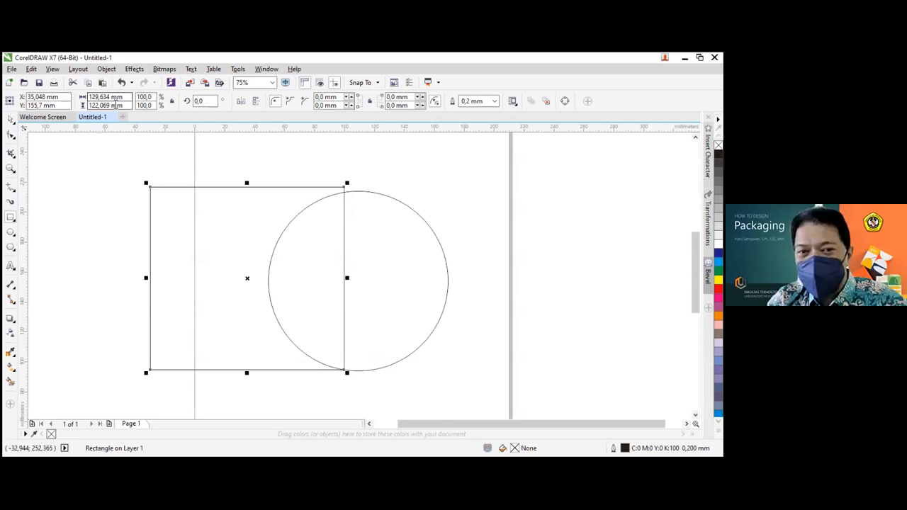
{"action": "left_click", "coordinate": [396, 245]}
{"action": "left_click_drag", "start_coordinate": [232, 227], "coordinate": [90, 226]}
Apply a one-step outside contour to the circle with an offset of 2.5 mm
{"action": "left_click", "coordinate": [373, 257]}
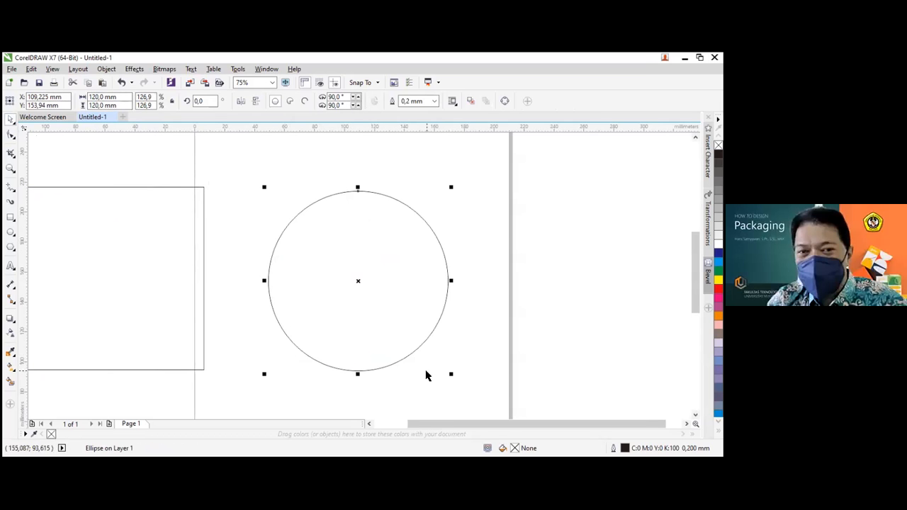
{"action": "left_click", "coordinate": [10, 320]}
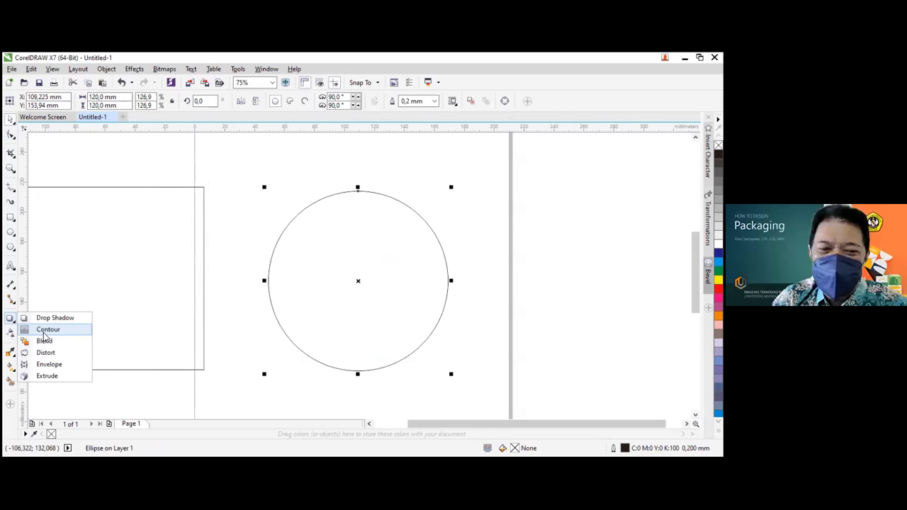
{"action": "left_click", "coordinate": [50, 330]}
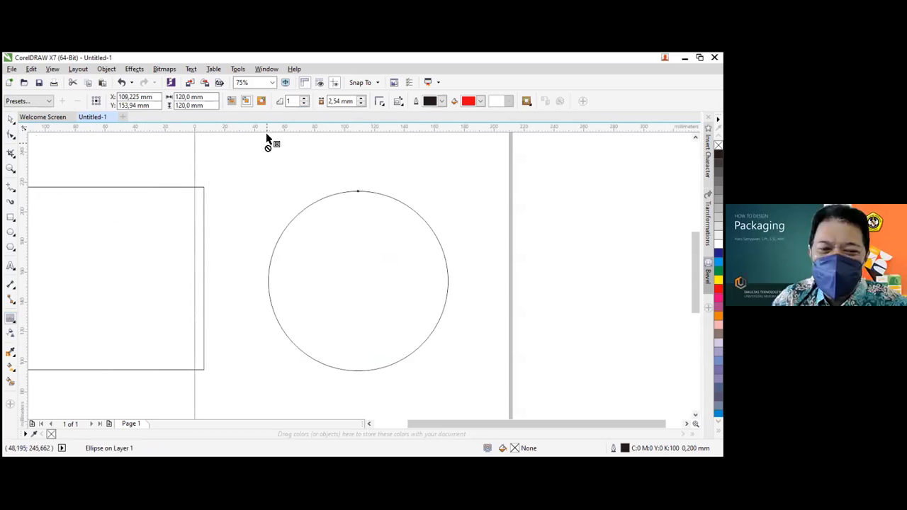
{"action": "left_click", "coordinate": [261, 102]}
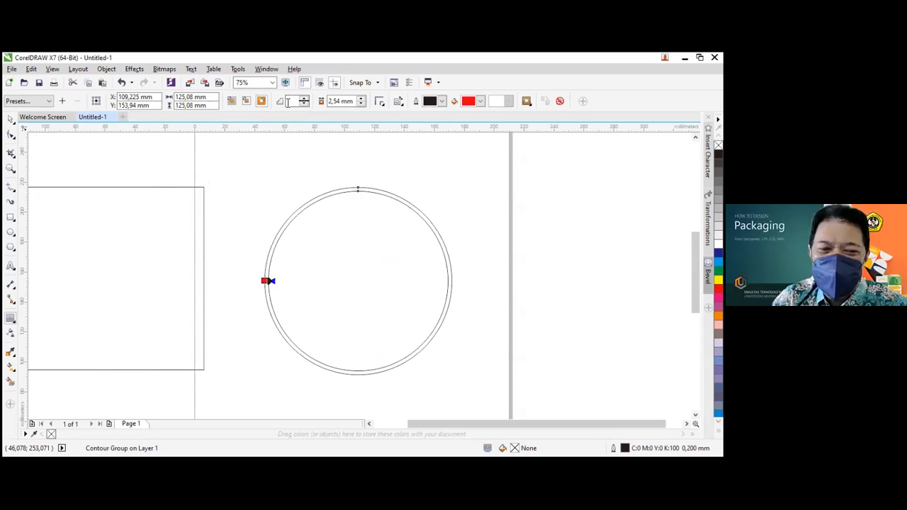
{"action": "left_click", "coordinate": [337, 102]}
{"action": "key", "text": "Return"}
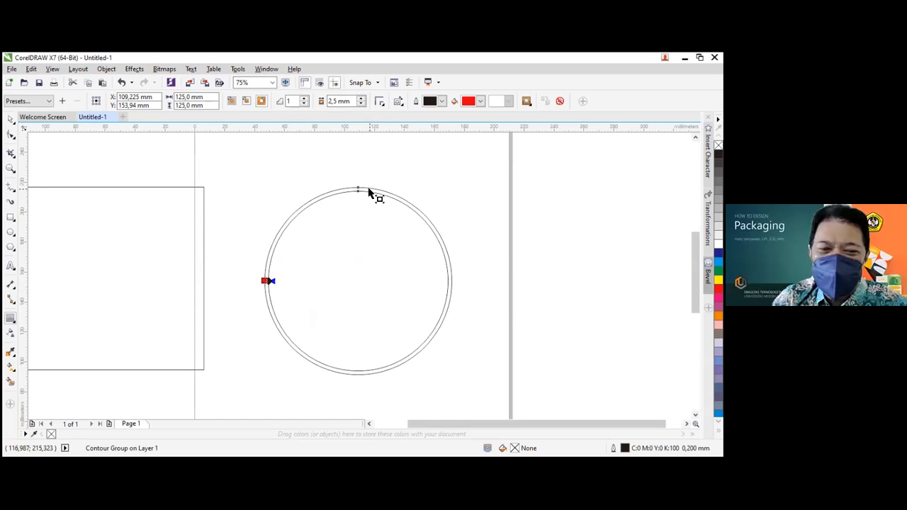
Fill the contoured circle with 30% black and move the whole contour group slightly right and down
{"action": "left_click", "coordinate": [11, 119]}
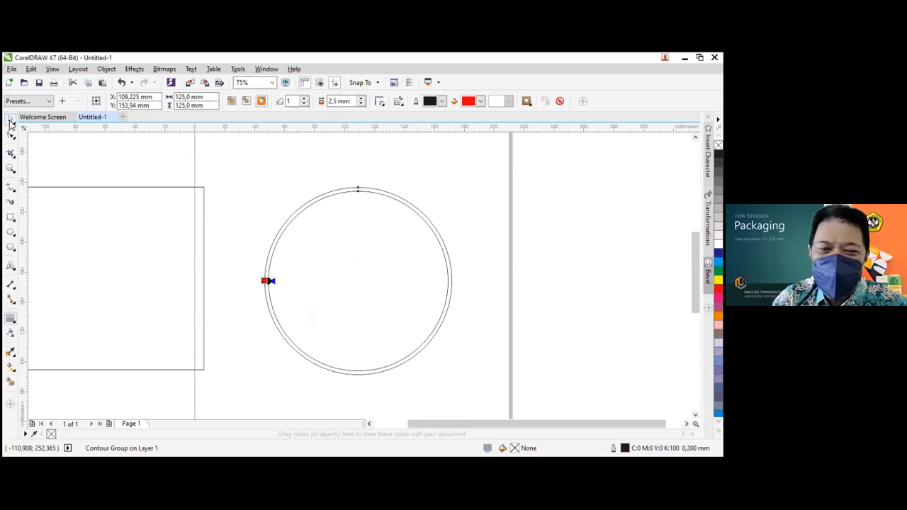
{"action": "left_click", "coordinate": [718, 217]}
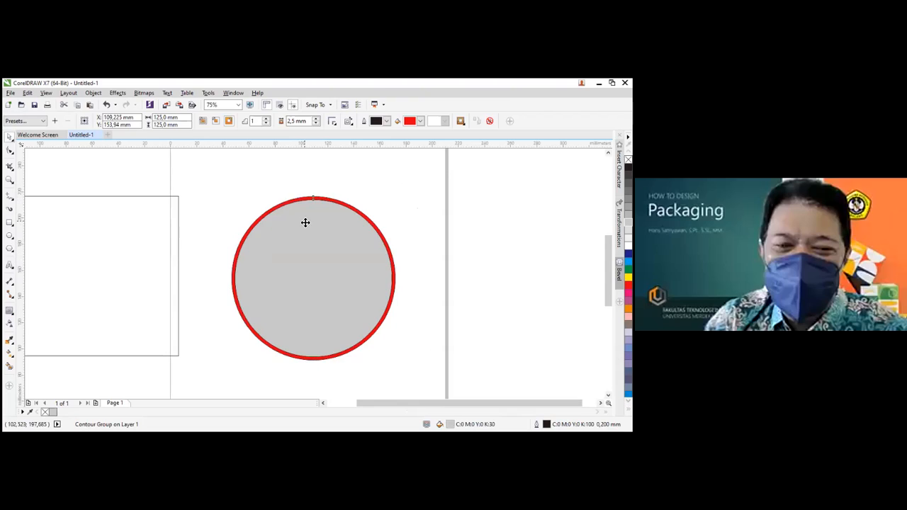
{"action": "left_click_drag", "start_coordinate": [219, 231], "coordinate": [248, 255]}
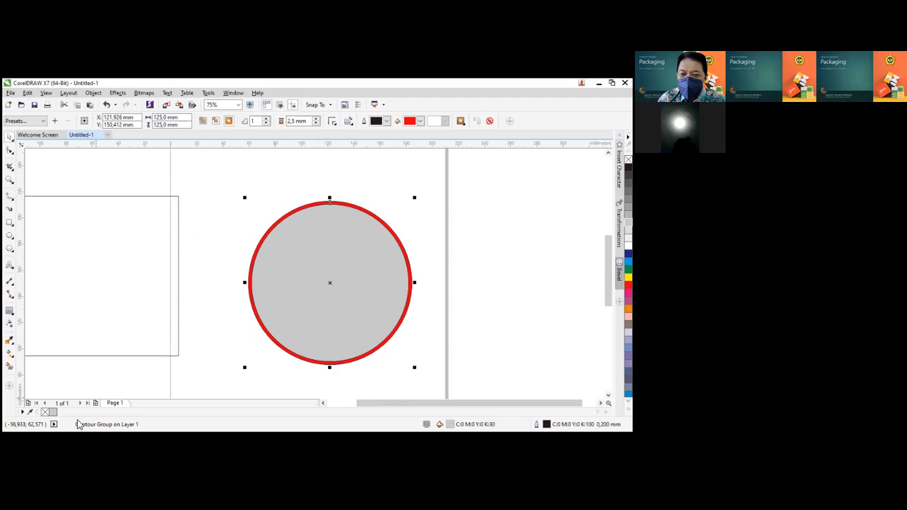
Recolor the contour ring's fill to orange and change it again to blue
{"action": "right_click", "coordinate": [329, 206]}
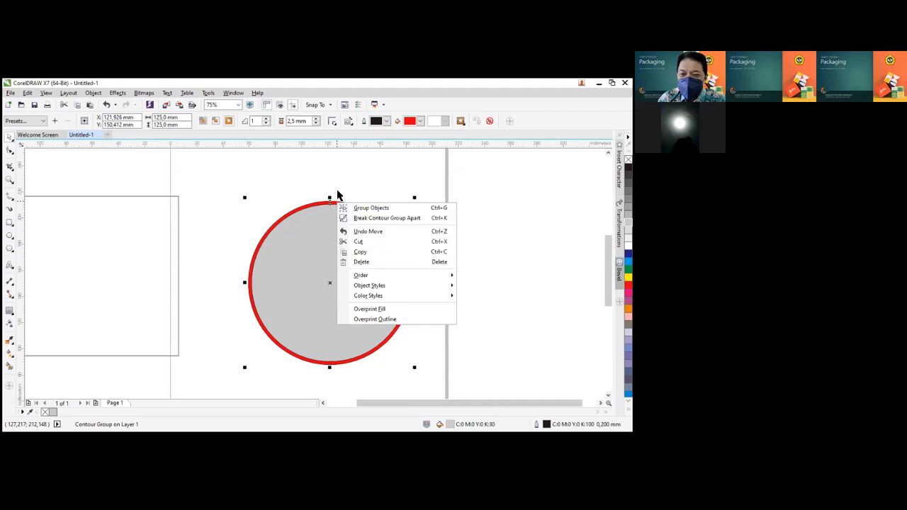
{"action": "left_click", "coordinate": [338, 191]}
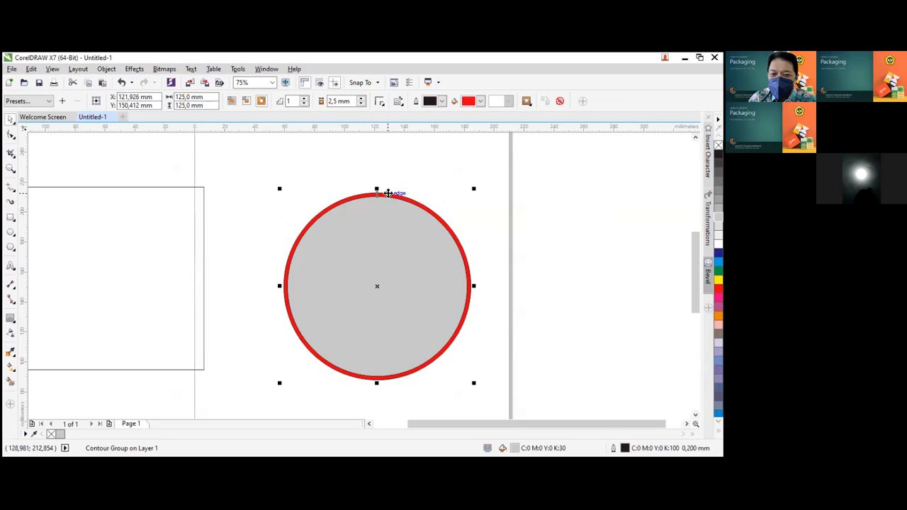
{"action": "left_click", "coordinate": [479, 102]}
{"action": "left_click", "coordinate": [464, 124]}
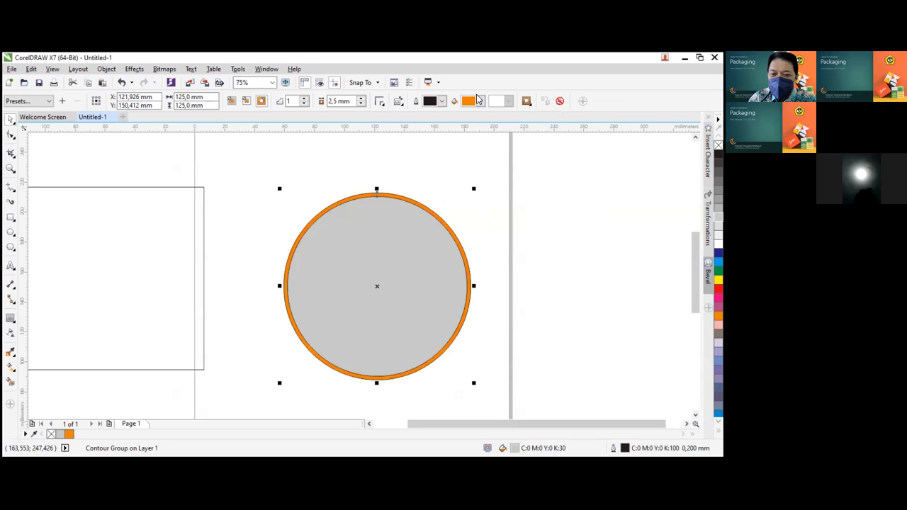
{"action": "left_click", "coordinate": [480, 102]}
{"action": "left_click", "coordinate": [501, 122]}
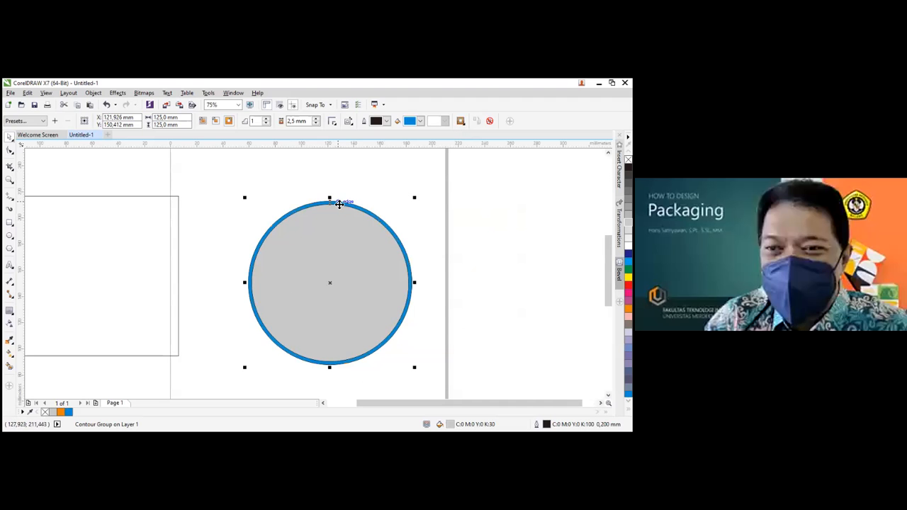
Break the contour group apart into separate circles and clear the selection
{"action": "scroll", "coordinate": [341, 204], "scroll_direction": "up", "scroll_amount": 4}
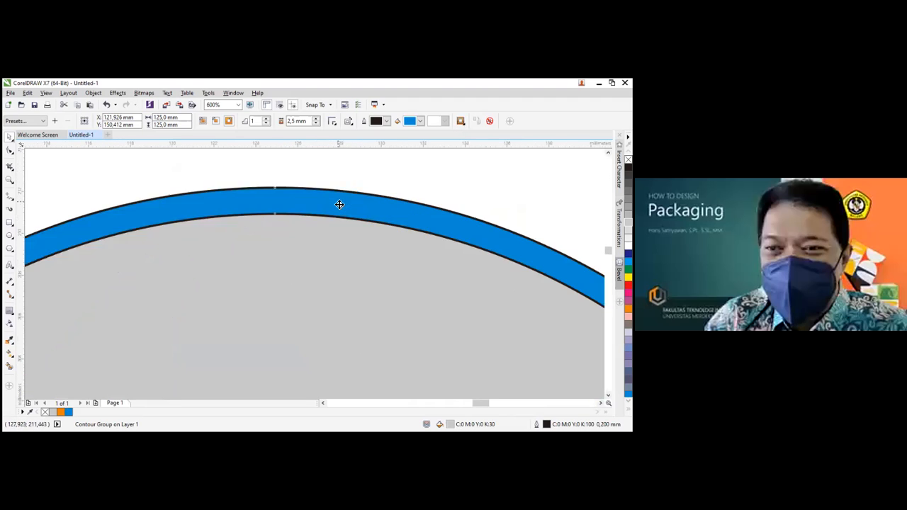
{"action": "right_click", "coordinate": [286, 186]}
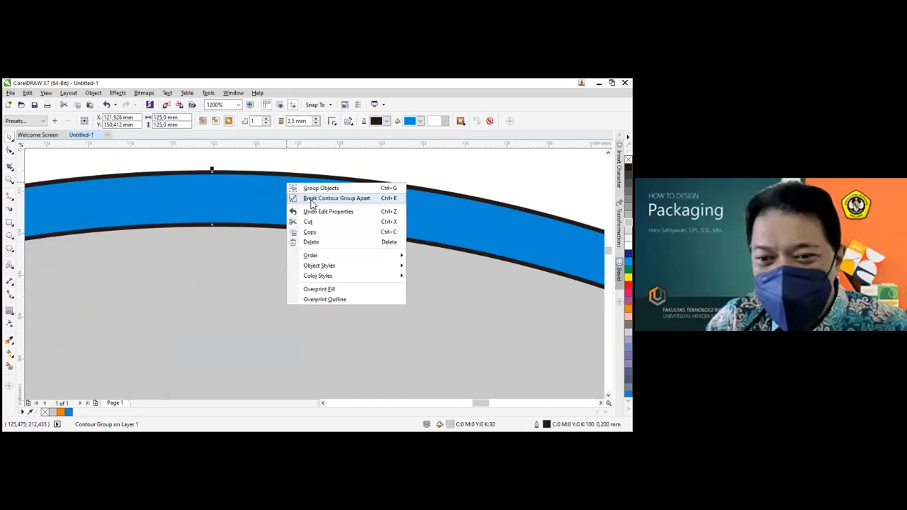
{"action": "left_click", "coordinate": [312, 201]}
{"action": "scroll", "coordinate": [312, 201], "scroll_direction": "down", "scroll_amount": 4}
{"action": "left_click", "coordinate": [353, 184]}
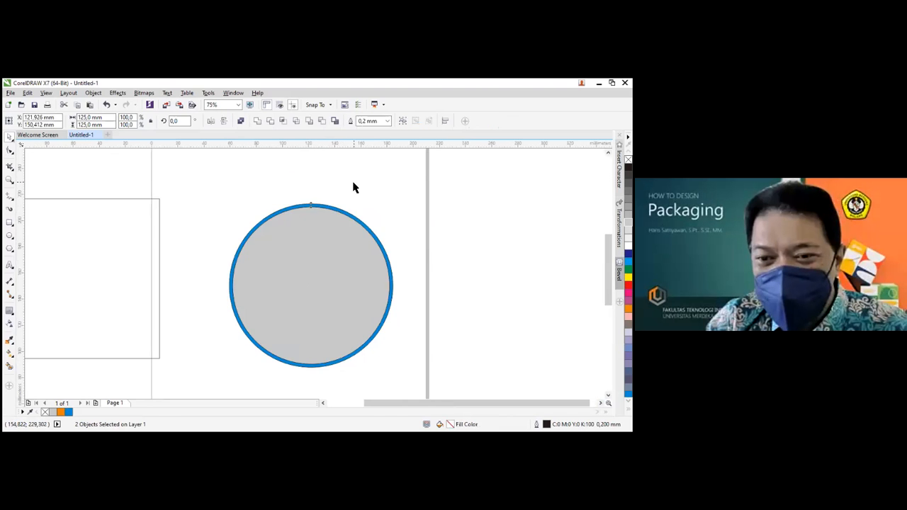
Move the blue contour circle and the gray circle off the right side of the page, with gray above blue
{"action": "left_click", "coordinate": [313, 208]}
{"action": "left_click_drag", "start_coordinate": [312, 207], "coordinate": [493, 204]}
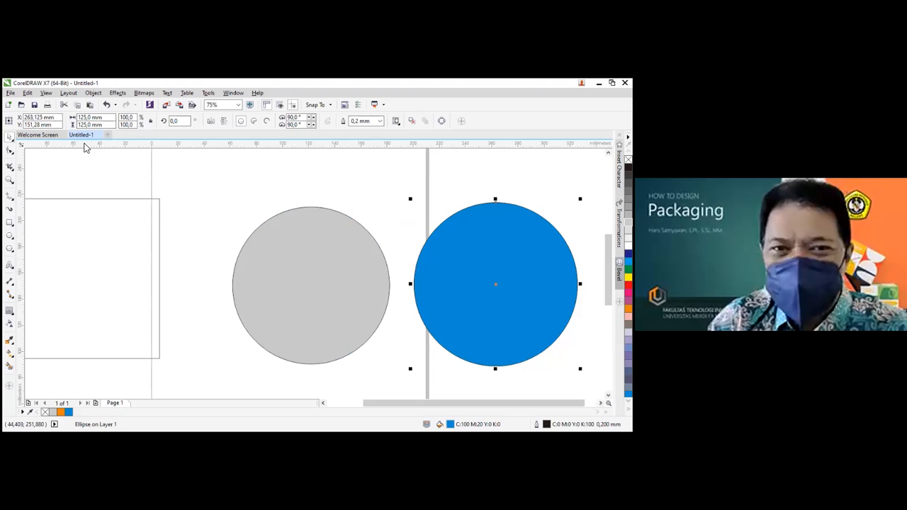
{"action": "scroll", "coordinate": [379, 278], "scroll_direction": "down", "scroll_amount": 1}
{"action": "left_click_drag", "start_coordinate": [350, 286], "coordinate": [466, 209]}
{"action": "left_click_drag", "start_coordinate": [445, 279], "coordinate": [474, 290]}
Move the rectangle onto the middle of the page
{"action": "left_click_drag", "start_coordinate": [209, 276], "coordinate": [294, 269]}
{"action": "scroll", "coordinate": [243, 272], "scroll_direction": "down", "scroll_amount": 1}
{"action": "scroll", "coordinate": [295, 270], "scroll_direction": "up", "scroll_amount": 2}
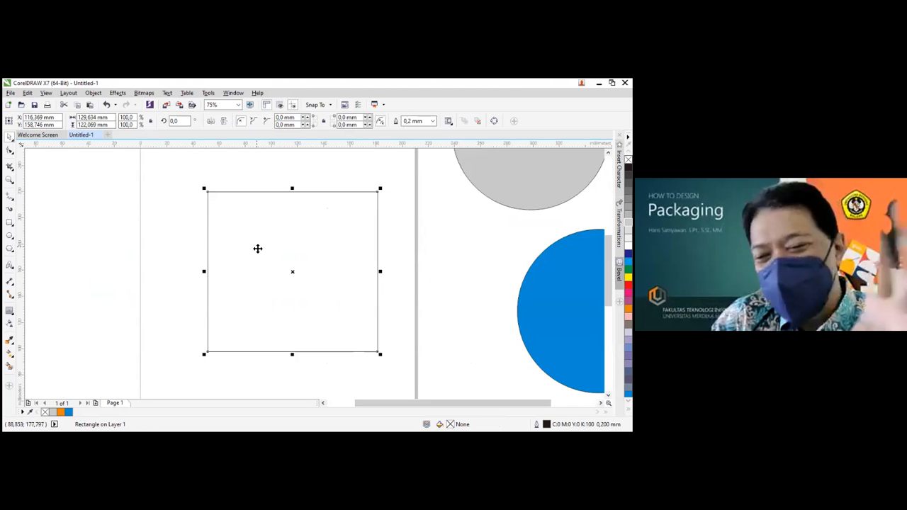
{"action": "scroll", "coordinate": [272, 251], "scroll_direction": "down", "scroll_amount": 2}
{"action": "scroll", "coordinate": [294, 272], "scroll_direction": "up", "scroll_amount": 1}
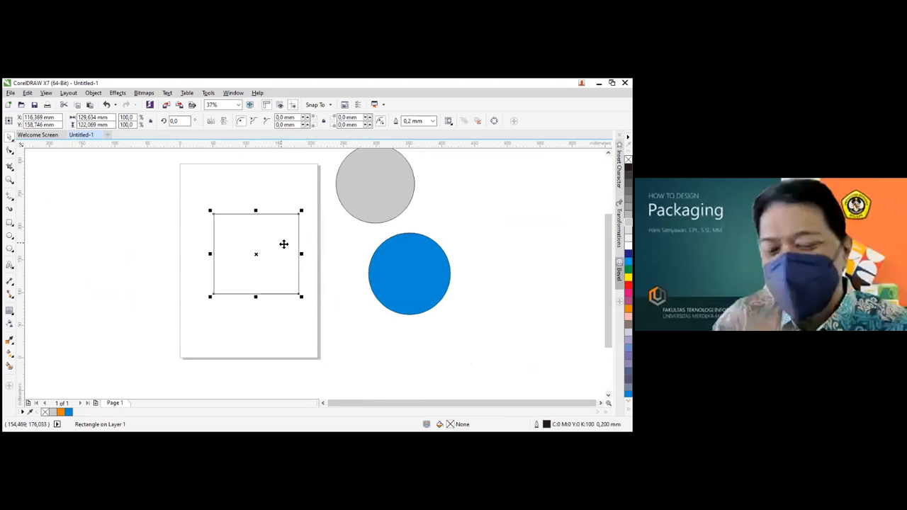
{"action": "scroll", "coordinate": [281, 245], "scroll_direction": "up", "scroll_amount": 1}
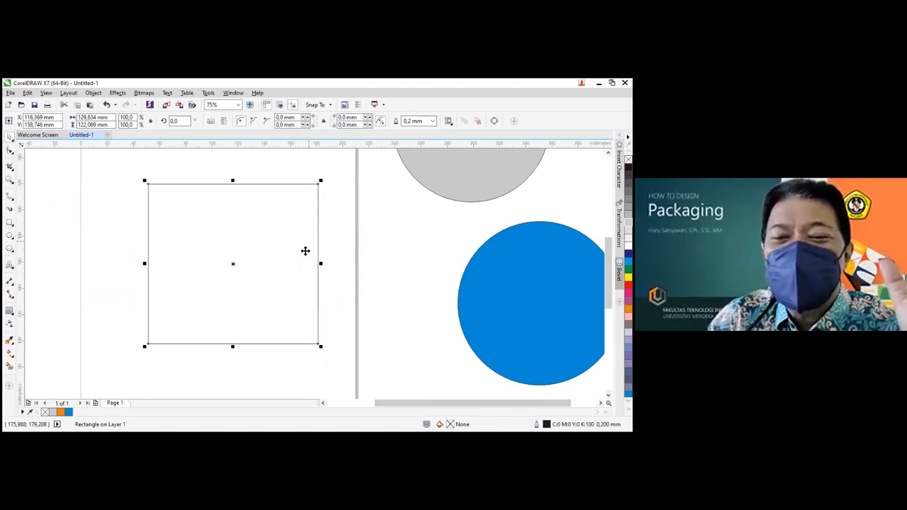
{"action": "scroll", "coordinate": [287, 264], "scroll_direction": "down", "scroll_amount": 1}
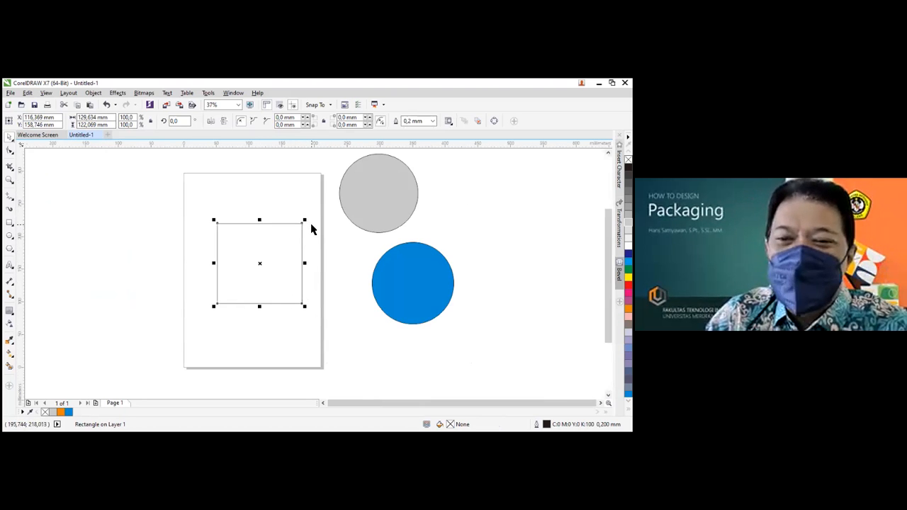
{"action": "left_click_drag", "start_coordinate": [305, 222], "coordinate": [399, 154]}
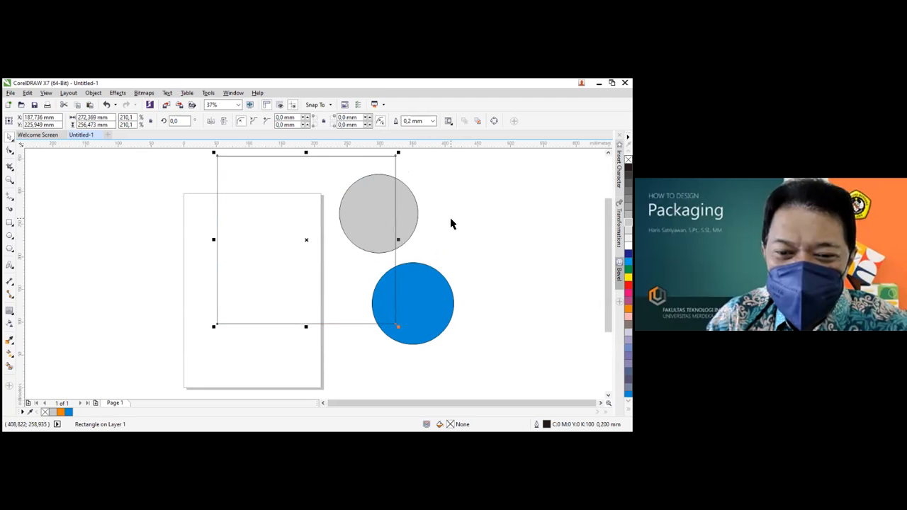
{"action": "key", "text": "ctrl+z"}
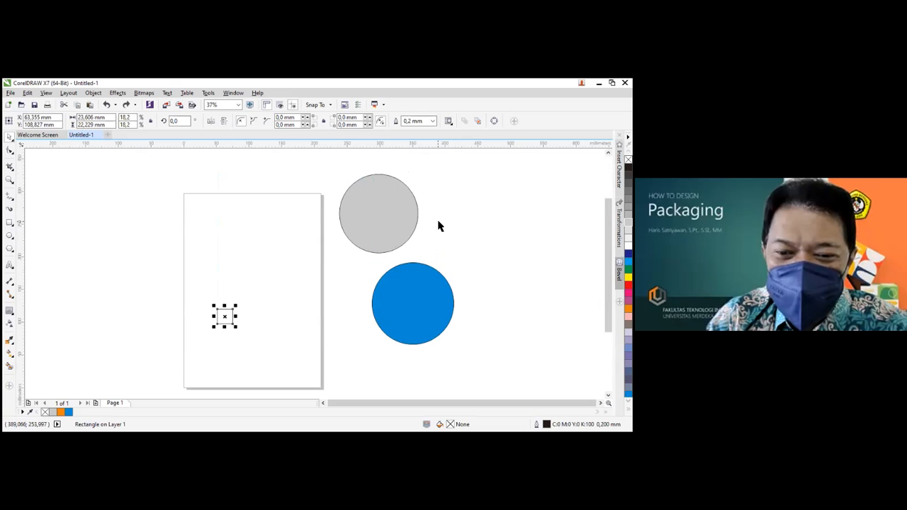
{"action": "key", "text": "ctrl+z"}
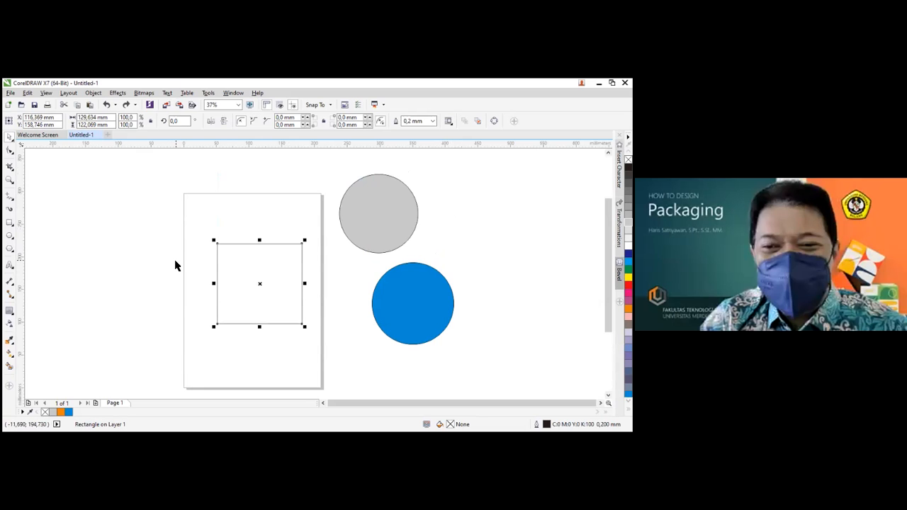
Move the rectangle off the page onto the empty area to the left of it
{"action": "scroll", "coordinate": [175, 266], "scroll_direction": "down", "scroll_amount": 2}
{"action": "scroll", "coordinate": [128, 277], "scroll_direction": "up", "scroll_amount": 2}
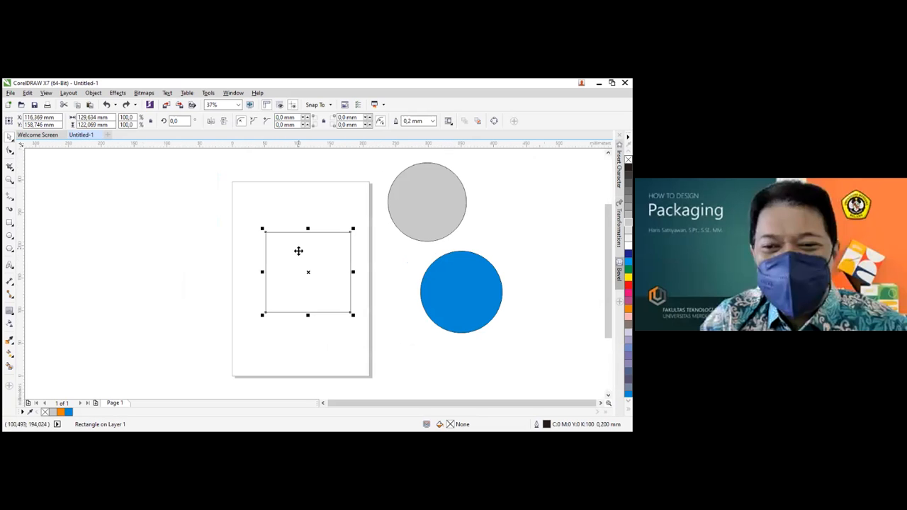
{"action": "left_click_drag", "start_coordinate": [305, 250], "coordinate": [121, 226]}
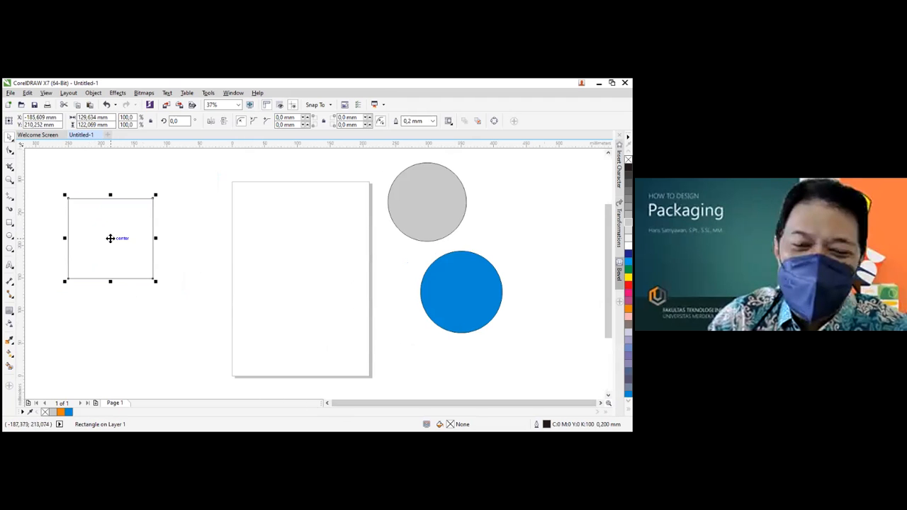
{"action": "scroll", "coordinate": [110, 238], "scroll_direction": "up", "scroll_amount": 2}
{"action": "scroll", "coordinate": [110, 238], "scroll_direction": "down", "scroll_amount": 2}
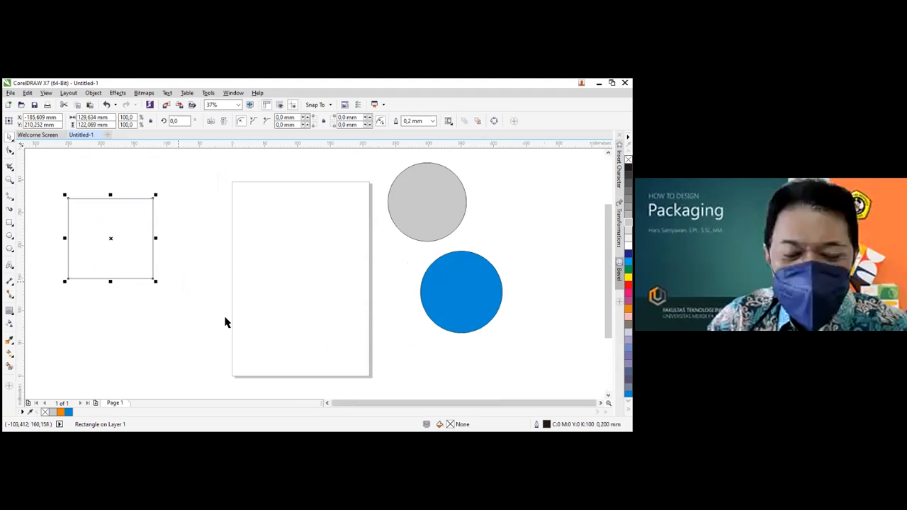
Add mirrored side flaps about 19 mm wide along the rectangle's left and right edges
{"action": "left_click", "coordinate": [327, 404]}
{"action": "left_click_drag", "start_coordinate": [215, 241], "coordinate": [119, 242]}
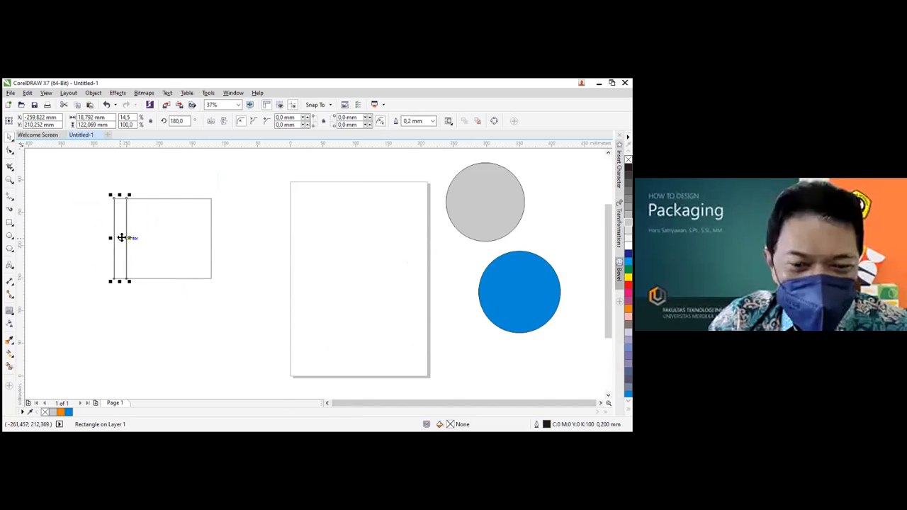
{"action": "left_click_drag", "start_coordinate": [113, 200], "coordinate": [207, 201]}
{"action": "right_click", "coordinate": [211, 201]}
Mirror a full-size copy of the central rectangle above it and a copy about 51 mm high below it
{"action": "left_click", "coordinate": [172, 243]}
{"action": "scroll", "coordinate": [202, 241], "scroll_direction": "down", "scroll_amount": 2}
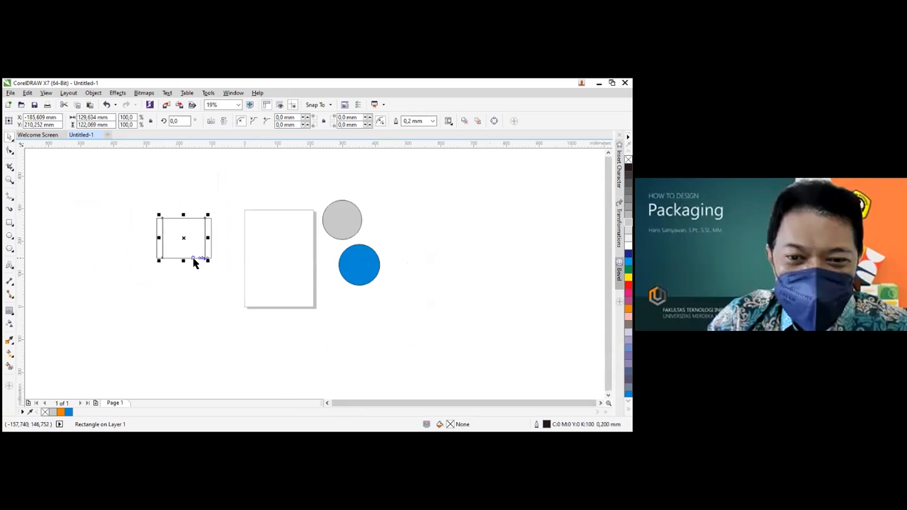
{"action": "left_click_drag", "start_coordinate": [184, 261], "coordinate": [181, 205]}
{"action": "right_click", "coordinate": [181, 206]}
{"action": "scroll", "coordinate": [196, 241], "scroll_direction": "up", "scroll_amount": 2}
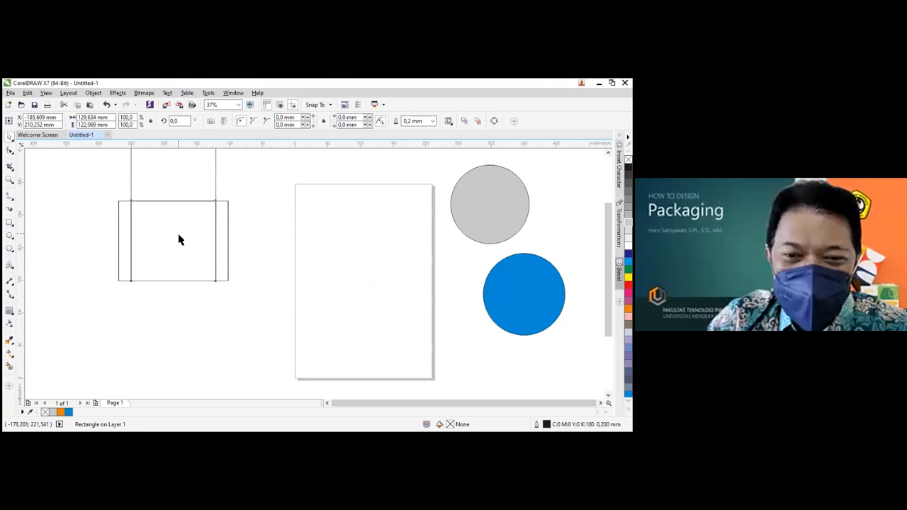
{"action": "left_click_drag", "start_coordinate": [173, 198], "coordinate": [167, 314]}
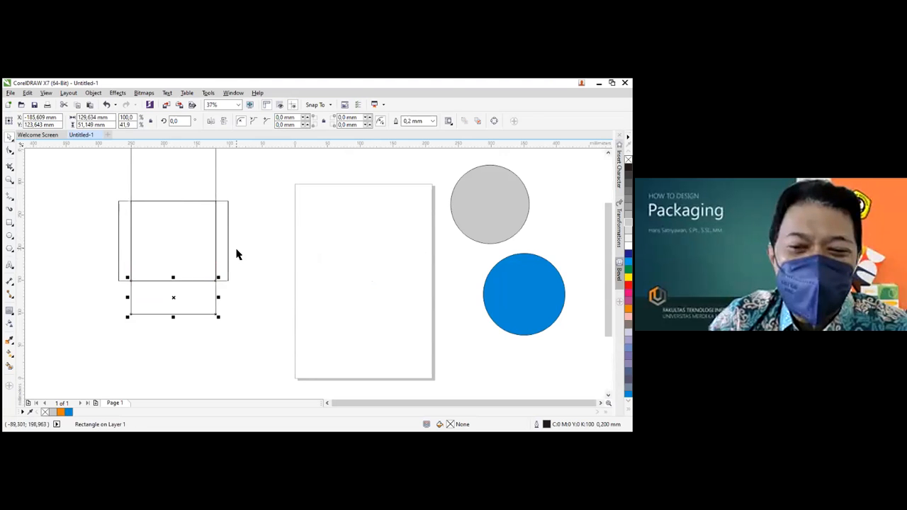
Select all five rectangles of the box layout and move them farther left of the page
{"action": "scroll", "coordinate": [237, 250], "scroll_direction": "down", "scroll_amount": 1}
{"action": "left_click", "coordinate": [257, 237]}
{"action": "scroll", "coordinate": [247, 230], "scroll_direction": "up", "scroll_amount": 1}
{"action": "scroll", "coordinate": [243, 223], "scroll_direction": "down", "scroll_amount": 1}
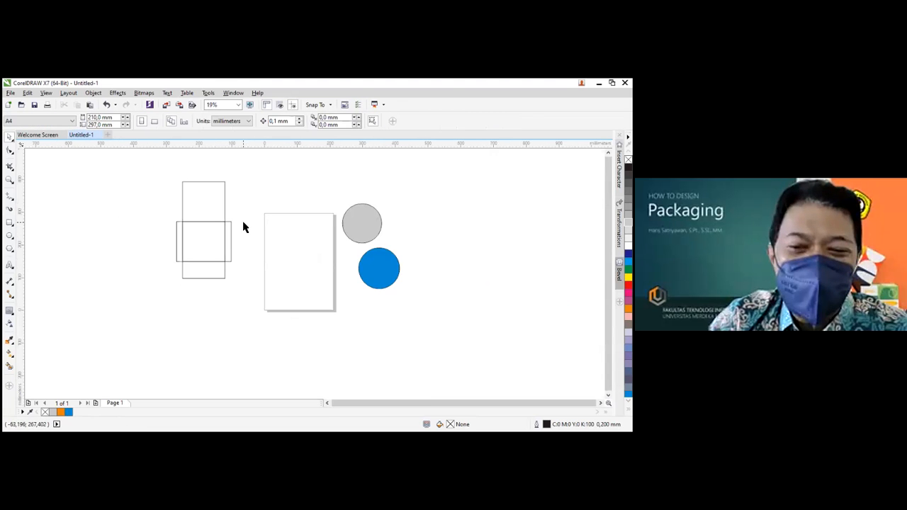
{"action": "left_click_drag", "start_coordinate": [159, 171], "coordinate": [262, 290]}
{"action": "left_click_drag", "start_coordinate": [221, 250], "coordinate": [121, 260]}
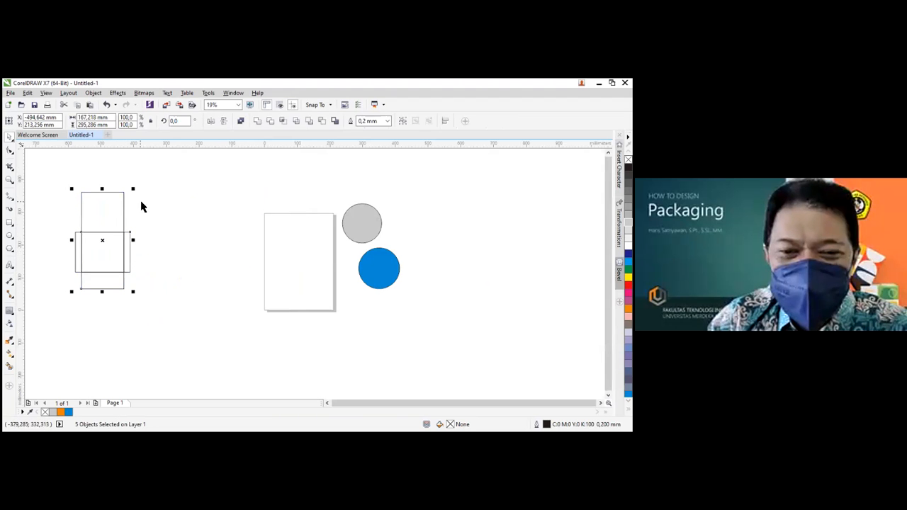
Rotate the five-rectangle box layout 180 degrees and clear the selection
{"action": "left_click", "coordinate": [111, 200]}
{"action": "left_click_drag", "start_coordinate": [132, 190], "coordinate": [150, 265]}
{"action": "left_click_drag", "start_coordinate": [154, 209], "coordinate": [129, 282]}
{"action": "scroll", "coordinate": [125, 235], "scroll_direction": "up", "scroll_amount": 2}
{"action": "scroll", "coordinate": [126, 236], "scroll_direction": "down", "scroll_amount": 2}
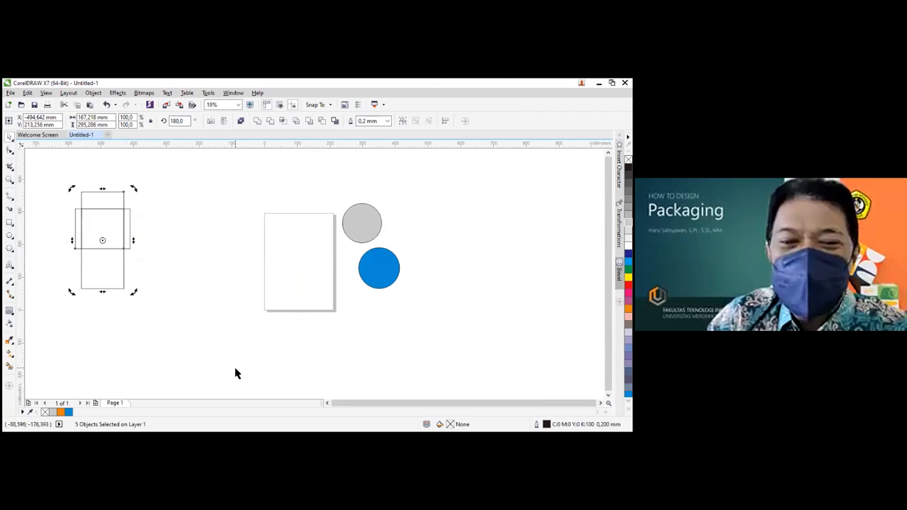
{"action": "left_click", "coordinate": [327, 402]}
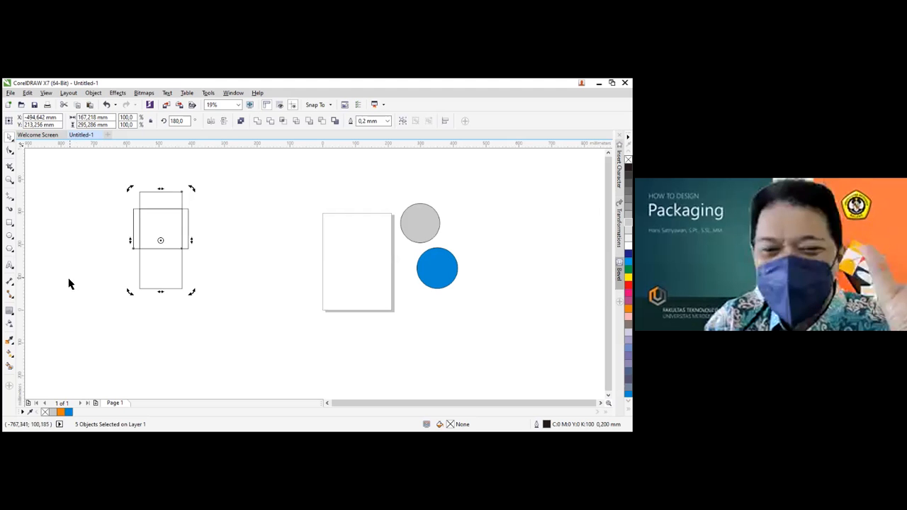
{"action": "left_click", "coordinate": [191, 220]}
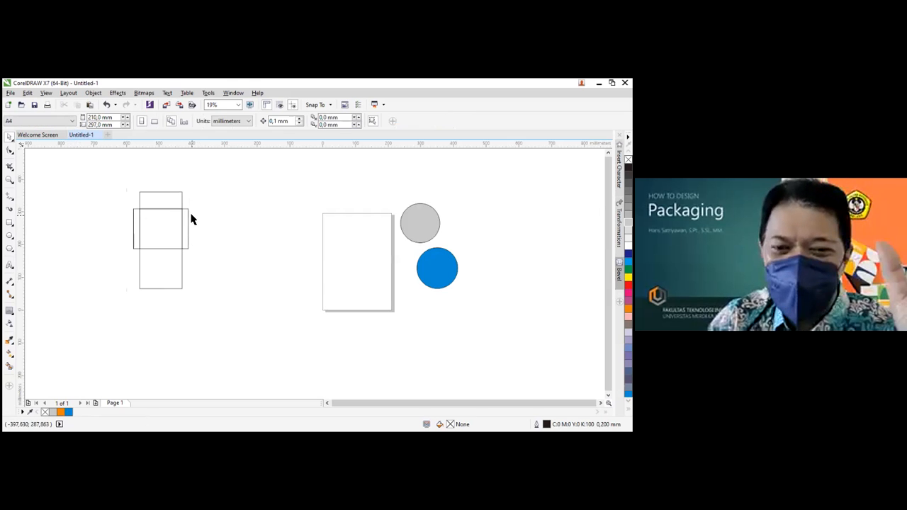
Move the box layout farther left, place a copy of it between it and the page, and clear the selection
{"action": "left_click_drag", "start_coordinate": [106, 181], "coordinate": [217, 311]}
{"action": "left_click_drag", "start_coordinate": [172, 263], "coordinate": [255, 288]}
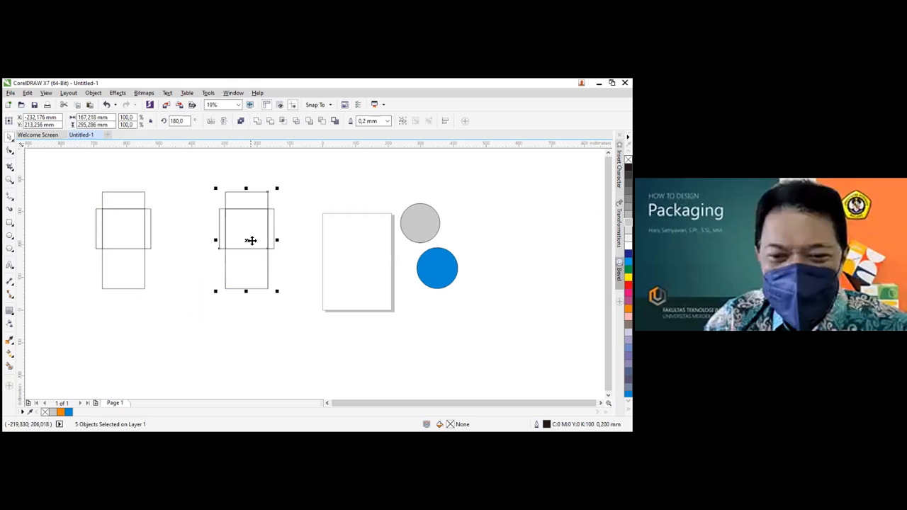
{"action": "mouse_move", "coordinate": [243, 225]}
{"action": "left_mouse_down"}
{"action": "mouse_move", "coordinate": [177, 224]}
{"action": "mouse_move", "coordinate": [243, 240]}
{"action": "left_mouse_up"}
{"action": "scroll", "coordinate": [241, 239], "scroll_direction": "up", "scroll_amount": 2}
{"action": "left_click", "coordinate": [336, 228]}
{"action": "scroll", "coordinate": [338, 213], "scroll_direction": "down", "scroll_amount": 2}
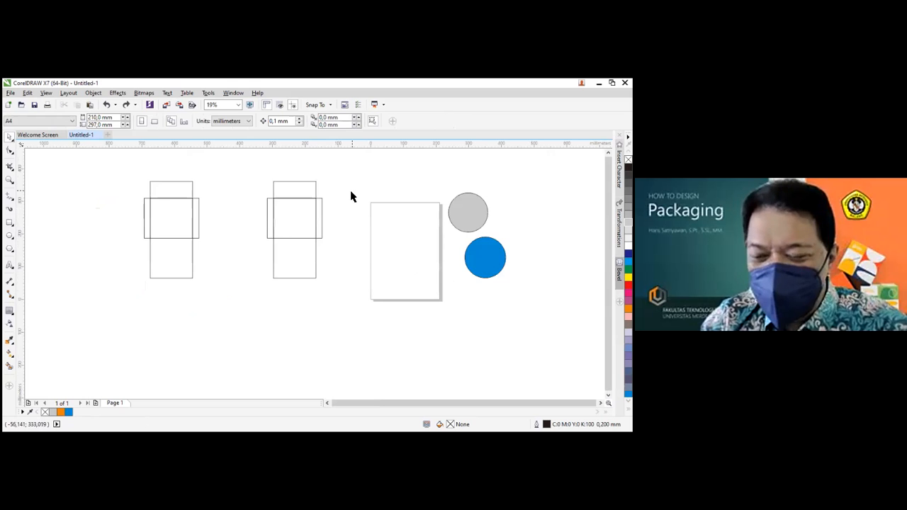
Draw a square about 296 mm wide on the empty area left of the two box layouts
{"action": "scroll", "coordinate": [351, 196], "scroll_direction": "up", "scroll_amount": 2}
{"action": "scroll", "coordinate": [338, 216], "scroll_direction": "down", "scroll_amount": 2}
{"action": "left_click", "coordinate": [10, 222]}
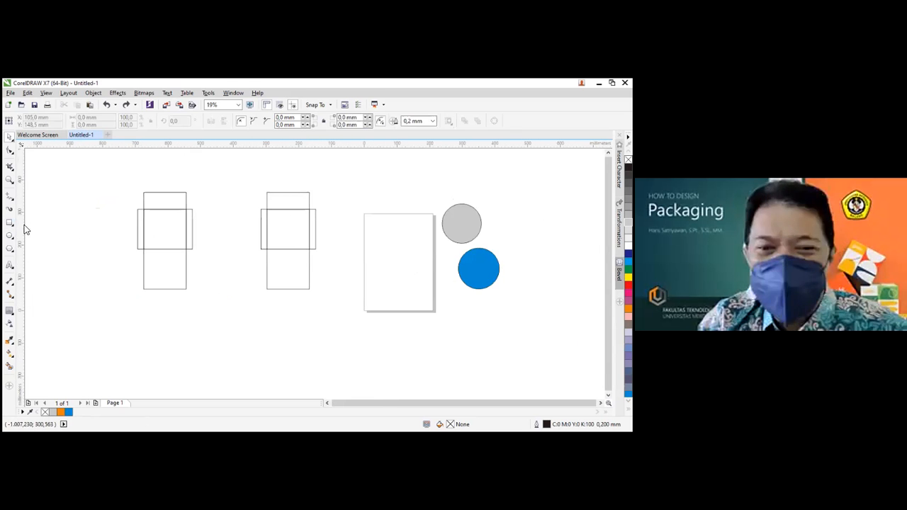
{"action": "scroll", "coordinate": [301, 256], "scroll_direction": "down", "scroll_amount": 2}
{"action": "left_click_drag", "start_coordinate": [88, 217], "coordinate": [139, 267]}
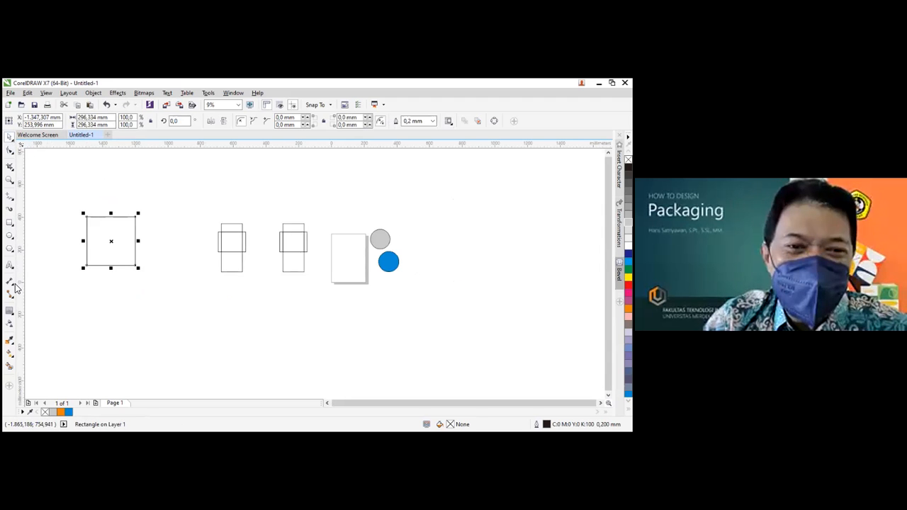
Extrude the new square down and to the left, and fill the extruded shape with yellow
{"action": "left_click", "coordinate": [10, 313]}
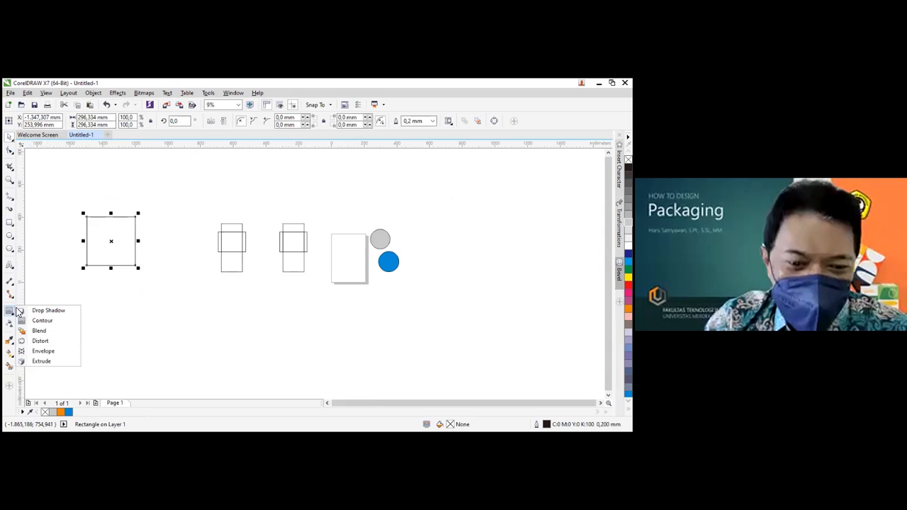
{"action": "left_click", "coordinate": [41, 361]}
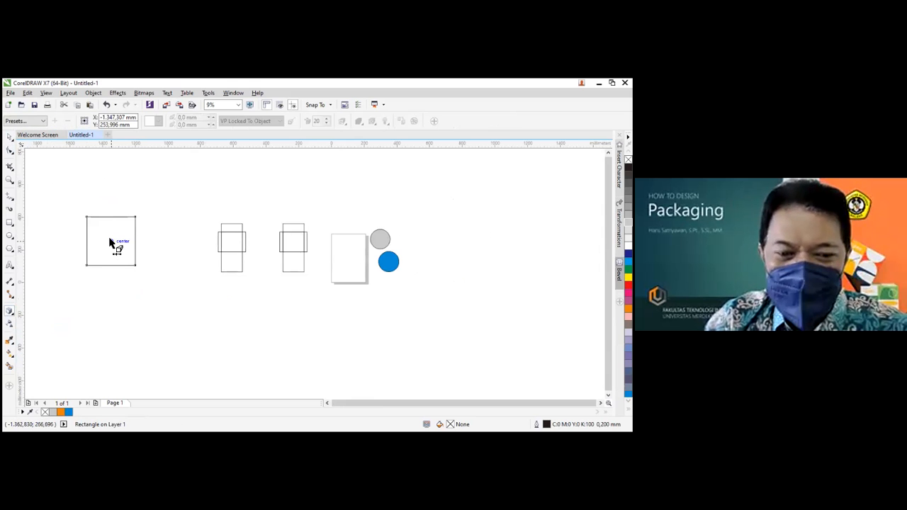
{"action": "left_click_drag", "start_coordinate": [110, 242], "coordinate": [39, 299]}
{"action": "scroll", "coordinate": [110, 259], "scroll_direction": "up", "scroll_amount": 2}
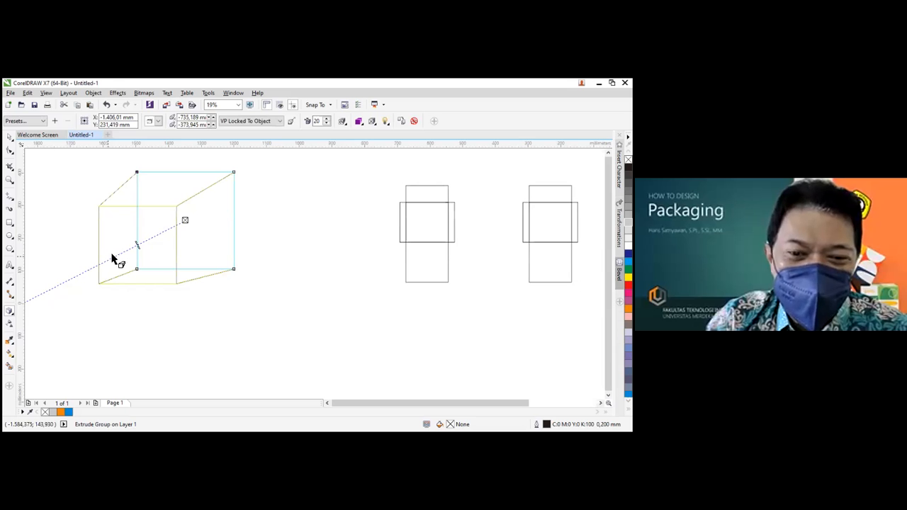
{"action": "left_click", "coordinate": [629, 278]}
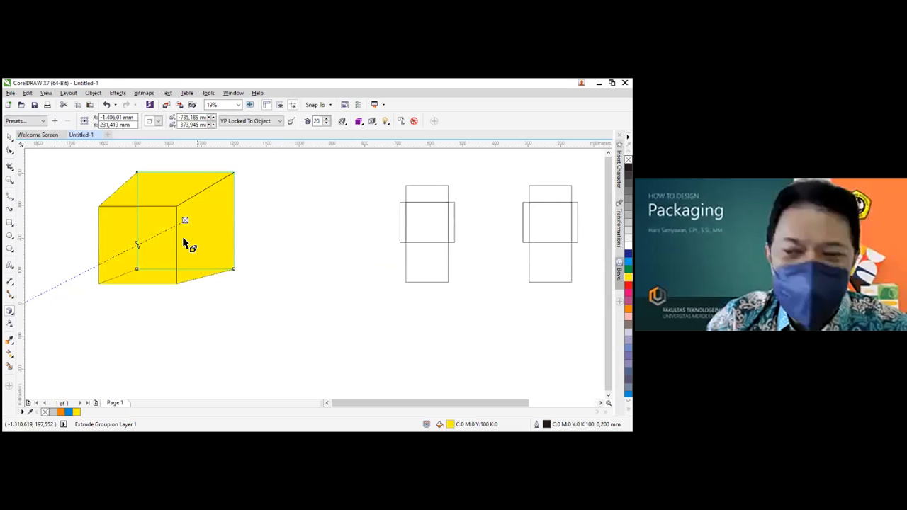
Change the yellow box's extrusion type to a parallel extrusion
{"action": "left_click", "coordinate": [257, 216]}
{"action": "left_click", "coordinate": [180, 214]}
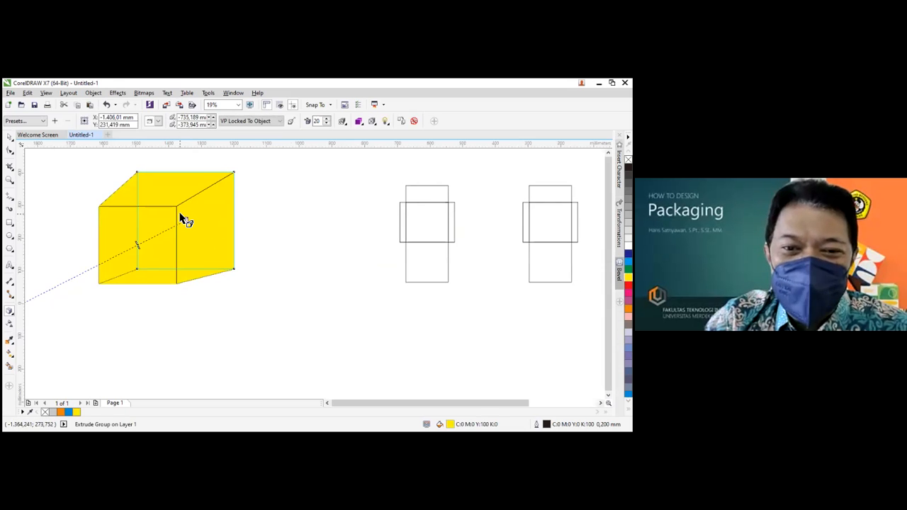
{"action": "left_click", "coordinate": [156, 230]}
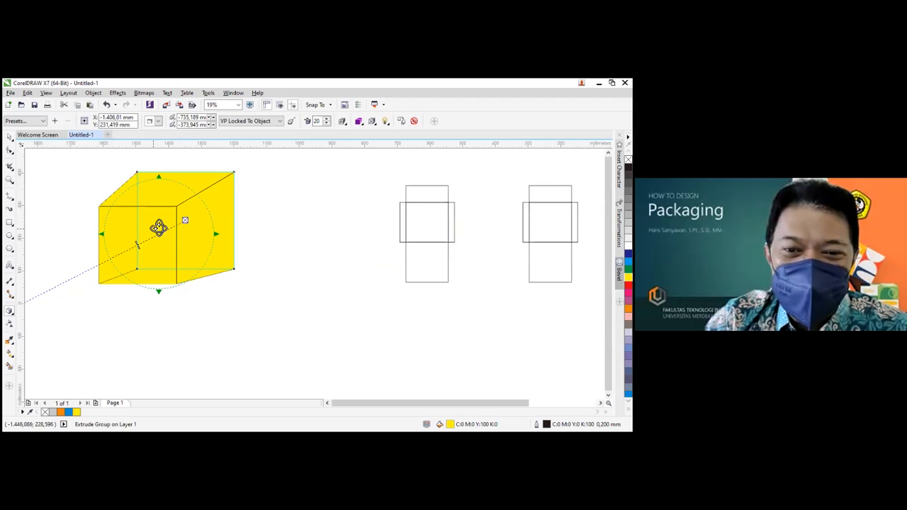
{"action": "left_click", "coordinate": [157, 121]}
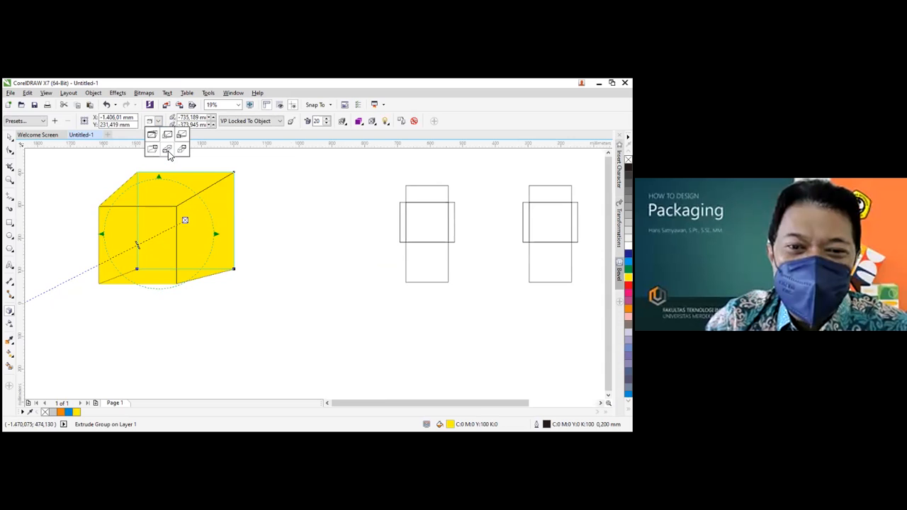
{"action": "left_click", "coordinate": [168, 151]}
{"action": "scroll", "coordinate": [164, 260], "scroll_direction": "down", "scroll_amount": 2}
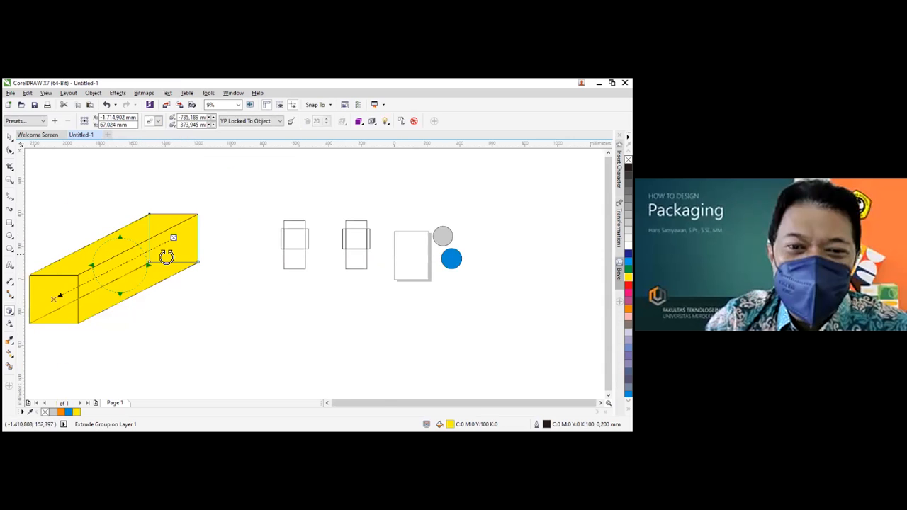
Shorten the parallel extrusion to a box by bringing its vanishing point to about -126 mm, -71 mm
{"action": "left_click", "coordinate": [58, 303]}
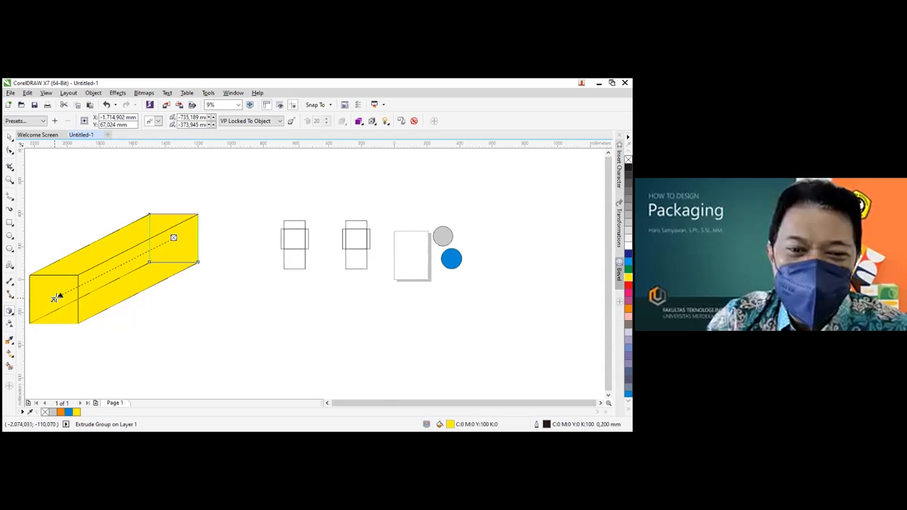
{"action": "left_click_drag", "start_coordinate": [55, 298], "coordinate": [170, 244]}
{"action": "scroll", "coordinate": [175, 245], "scroll_direction": "up", "scroll_amount": 2}
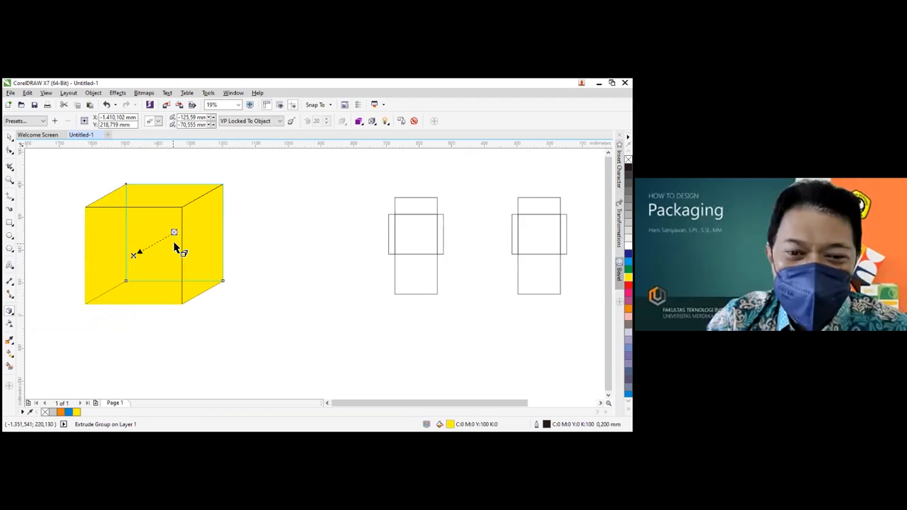
Shade the extruded sides with a color gradient from orange to red and clear the selection
{"action": "left_click", "coordinate": [360, 122]}
{"action": "left_click", "coordinate": [380, 153]}
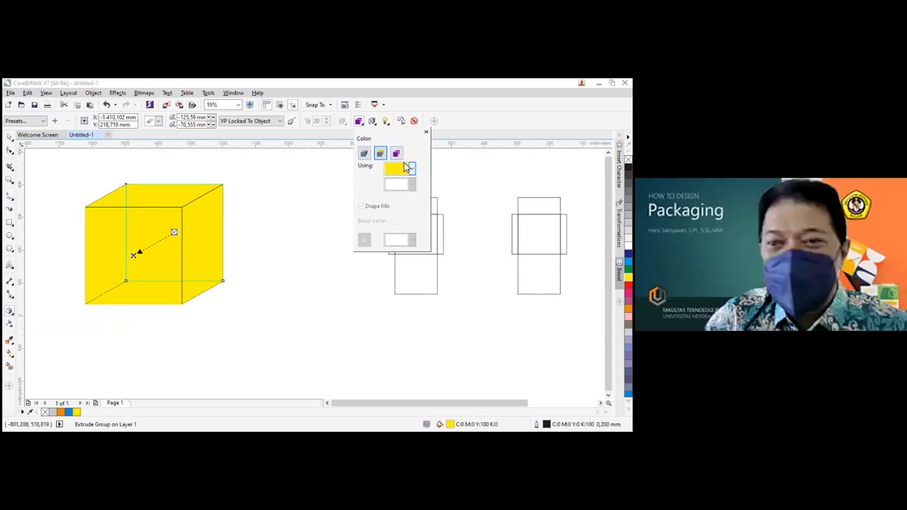
{"action": "left_click", "coordinate": [396, 153]}
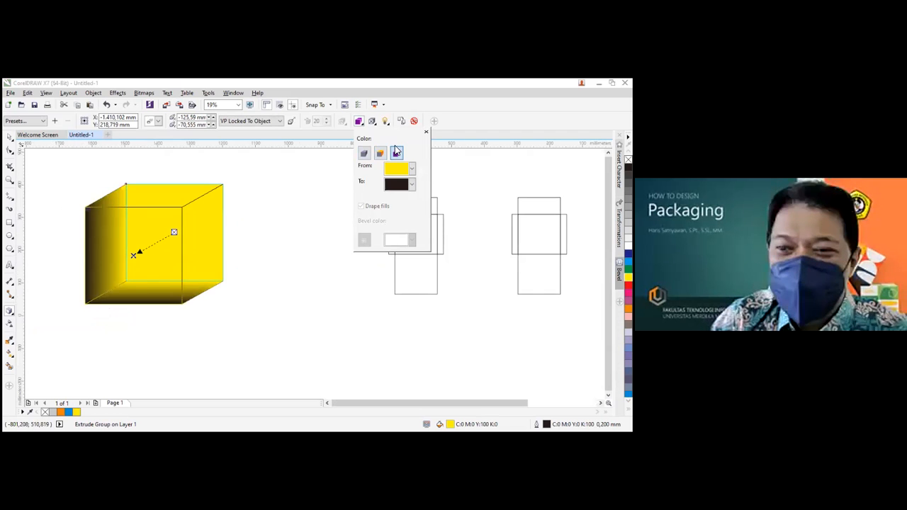
{"action": "left_click", "coordinate": [413, 169]}
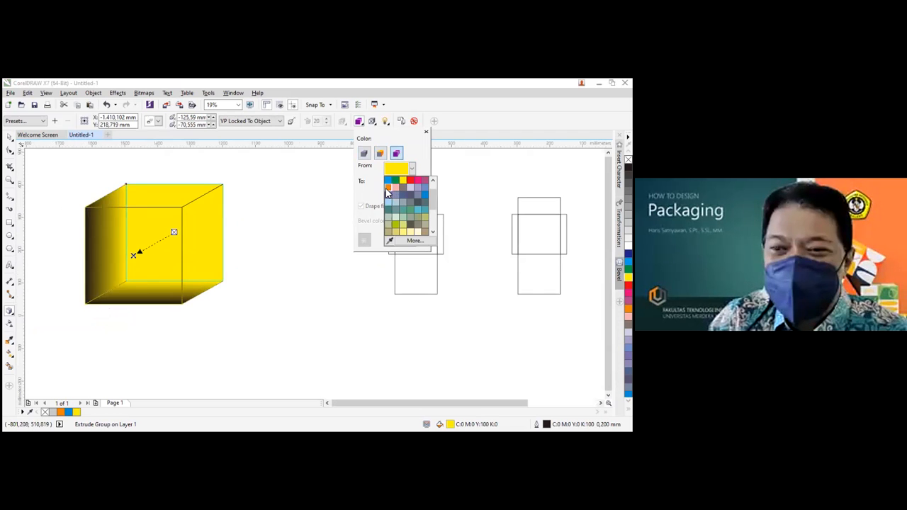
{"action": "left_click", "coordinate": [386, 189]}
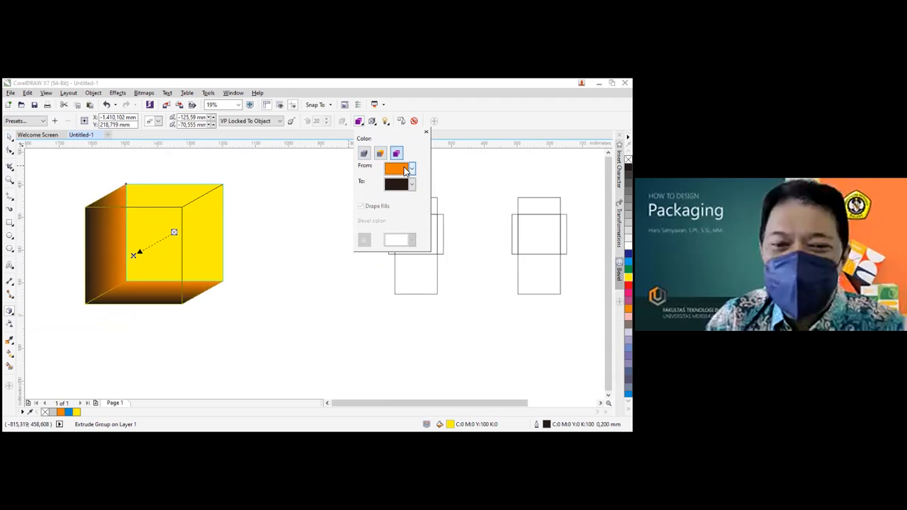
{"action": "left_click", "coordinate": [412, 184]}
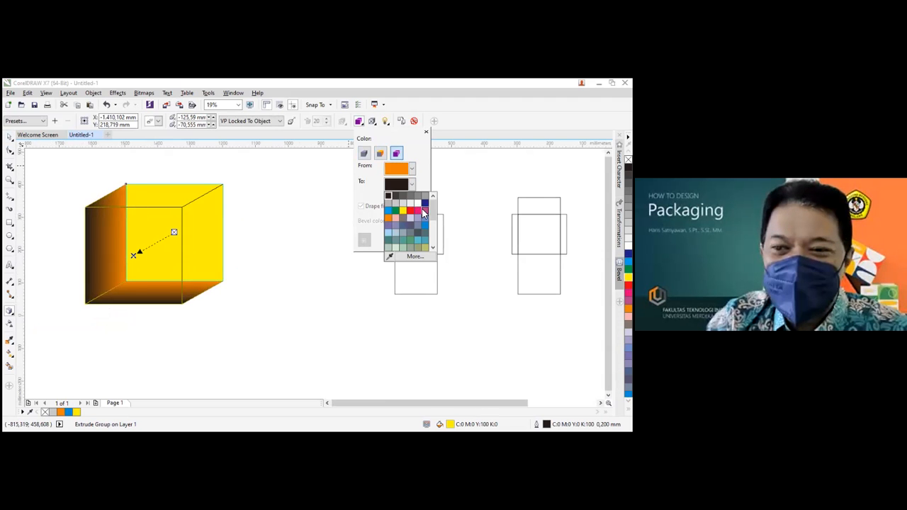
{"action": "left_click", "coordinate": [409, 211]}
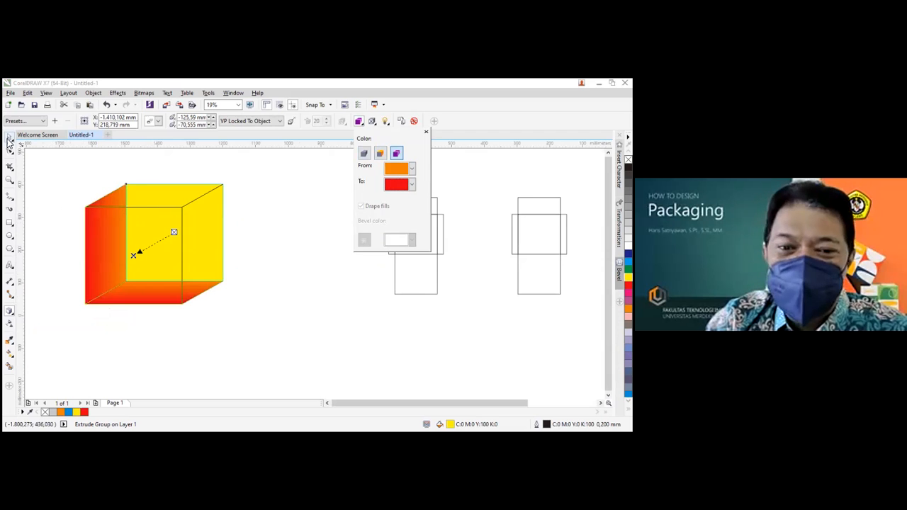
{"action": "left_click", "coordinate": [10, 141]}
{"action": "left_click", "coordinate": [257, 208]}
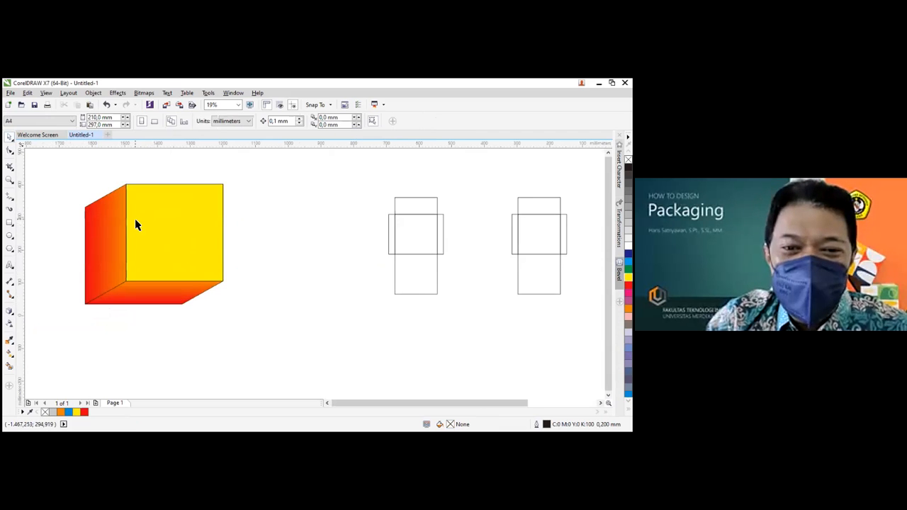
Move the extruded box down so its front face is centered at about X -1339 mm, Y 90 mm
{"action": "scroll", "coordinate": [148, 239], "scroll_direction": "down", "scroll_amount": 2}
{"action": "left_click_drag", "start_coordinate": [148, 242], "coordinate": [147, 257]}
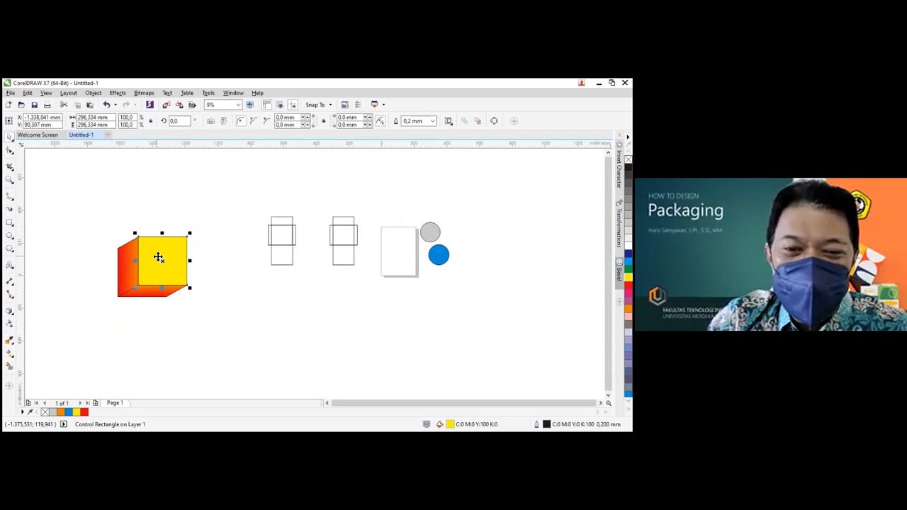
{"action": "scroll", "coordinate": [158, 258], "scroll_direction": "up", "scroll_amount": 2}
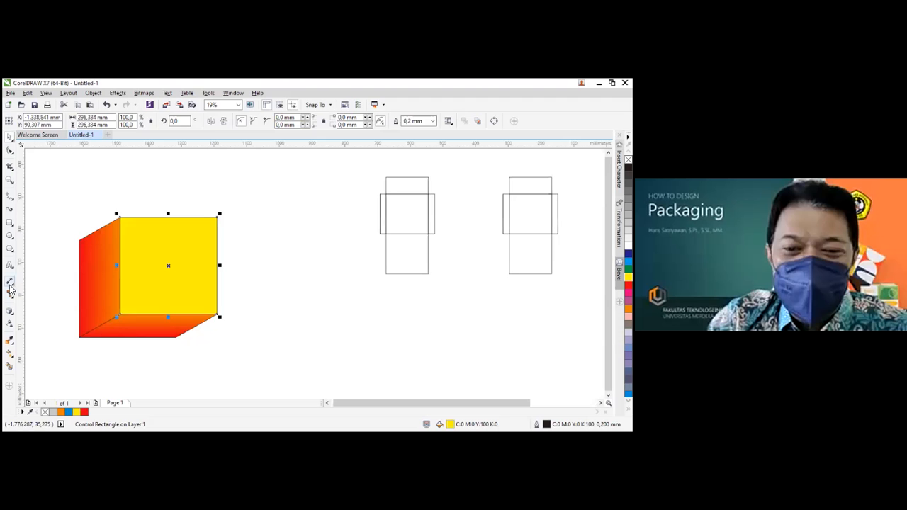
Redirect the box's parallel extrusion up and to the left with its vanishing point at about -86 mm, 68 mm, and clear the selection
{"action": "left_click", "coordinate": [10, 314]}
{"action": "left_click_drag", "start_coordinate": [127, 289], "coordinate": [132, 243]}
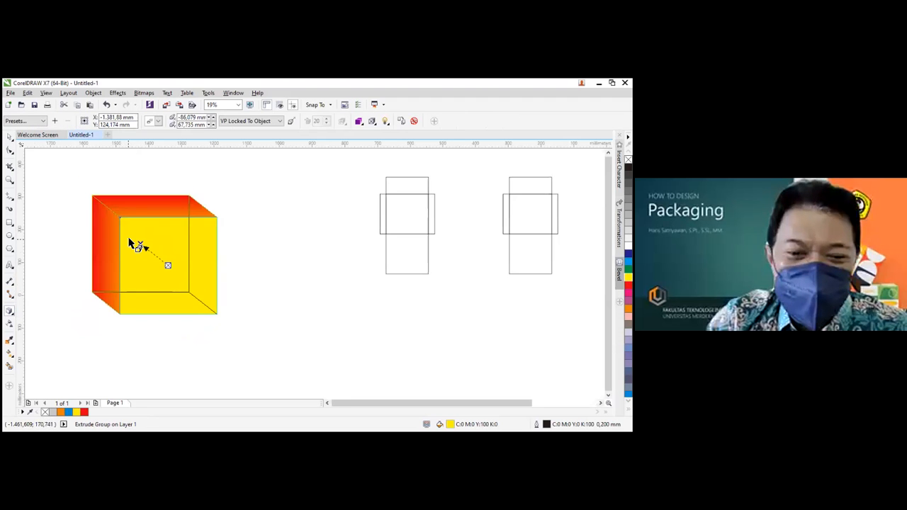
{"action": "left_click", "coordinate": [10, 141]}
{"action": "left_click", "coordinate": [280, 203]}
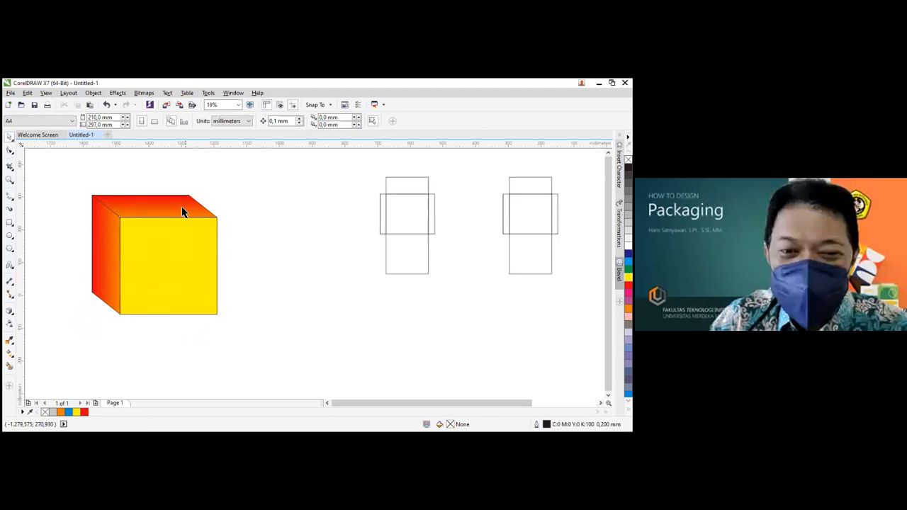
Break the box's extrude group apart so the gradient sides separate from the yellow front face
{"action": "left_click", "coordinate": [156, 209]}
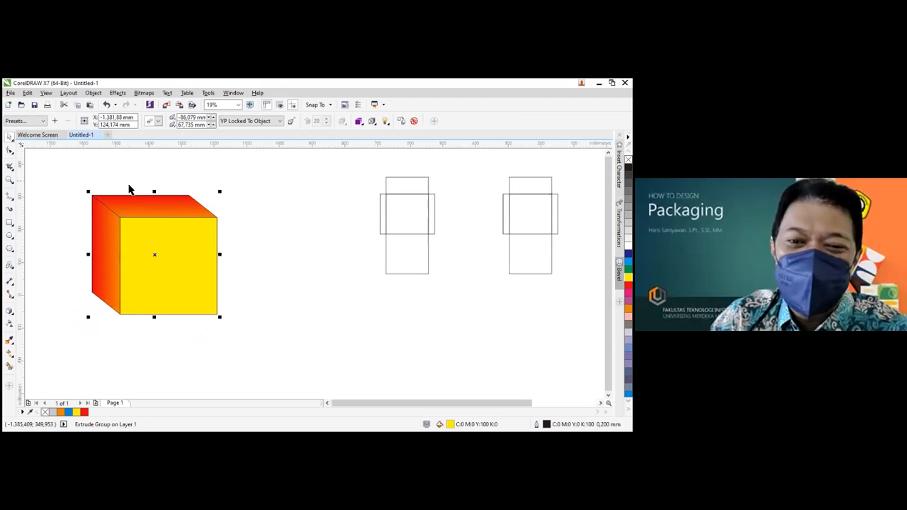
{"action": "right_click", "coordinate": [162, 211]}
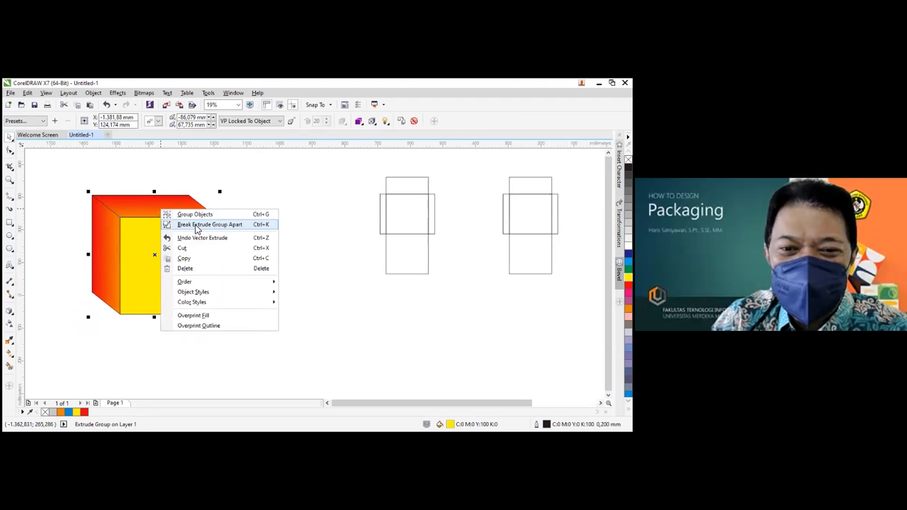
{"action": "left_click", "coordinate": [197, 225]}
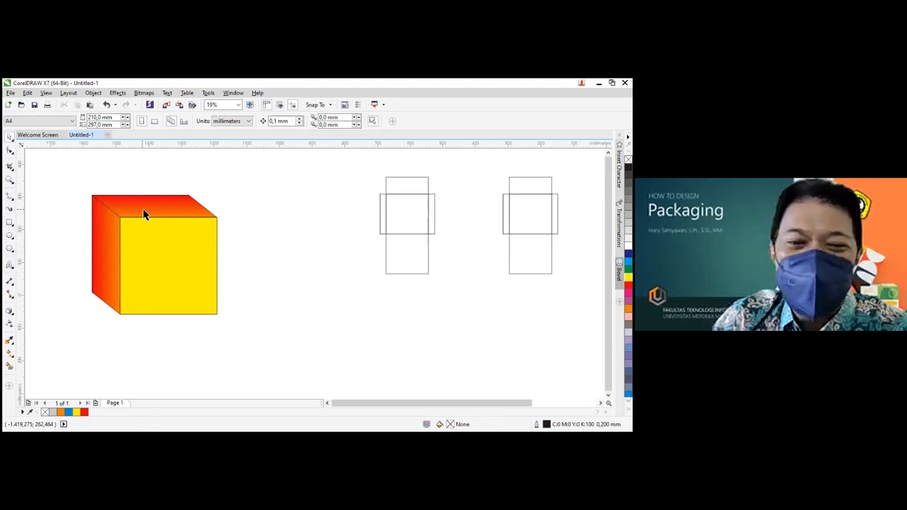
Move the gradient sides away from the yellow front face to about X -1493 mm, Y 191 mm and bring them back
{"action": "left_click_drag", "start_coordinate": [143, 197], "coordinate": [101, 188]}
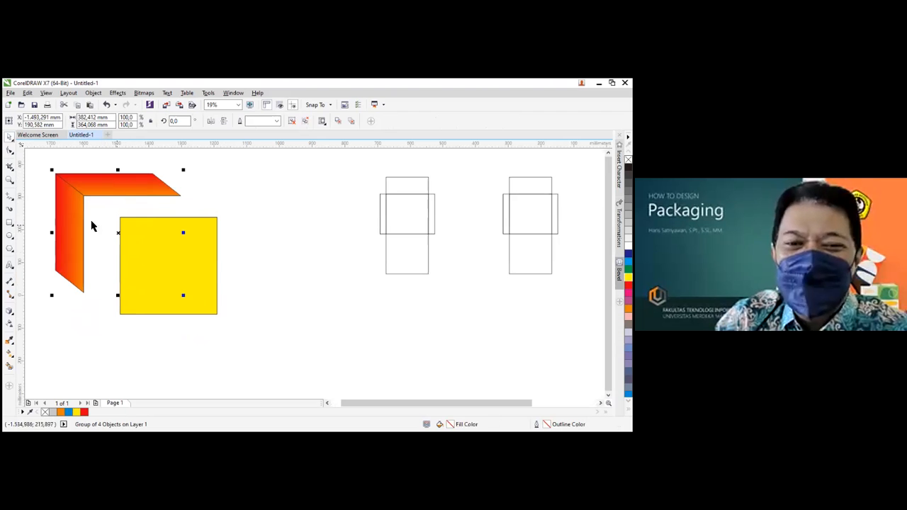
{"action": "left_click", "coordinate": [203, 189]}
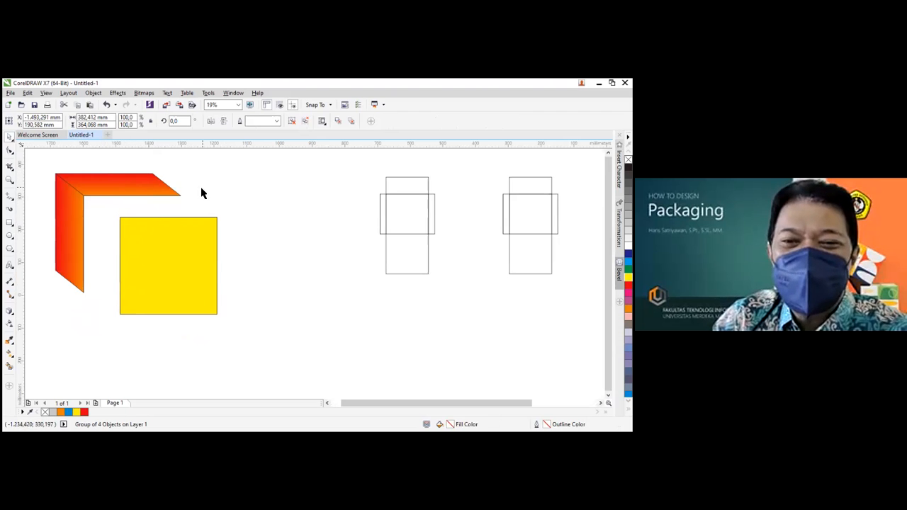
{"action": "left_click_drag", "start_coordinate": [138, 194], "coordinate": [166, 206]}
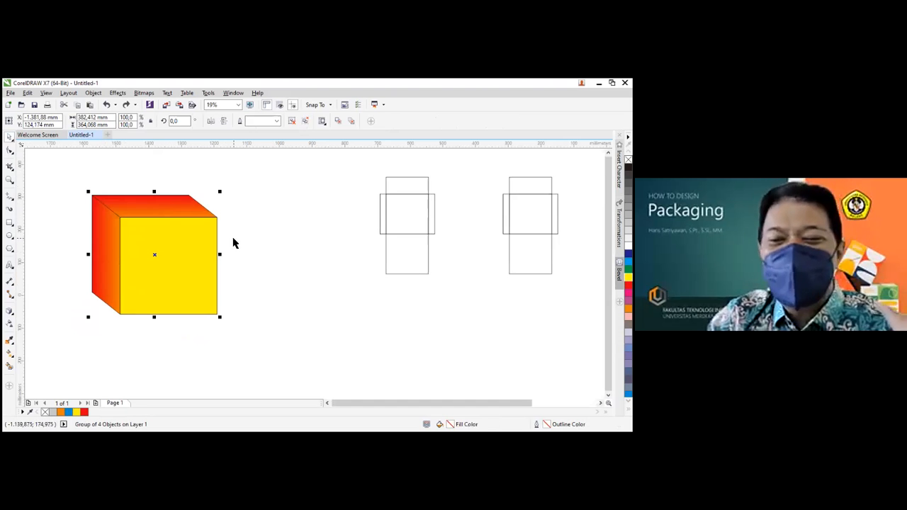
{"action": "scroll", "coordinate": [333, 254], "scroll_direction": "down", "scroll_amount": 2}
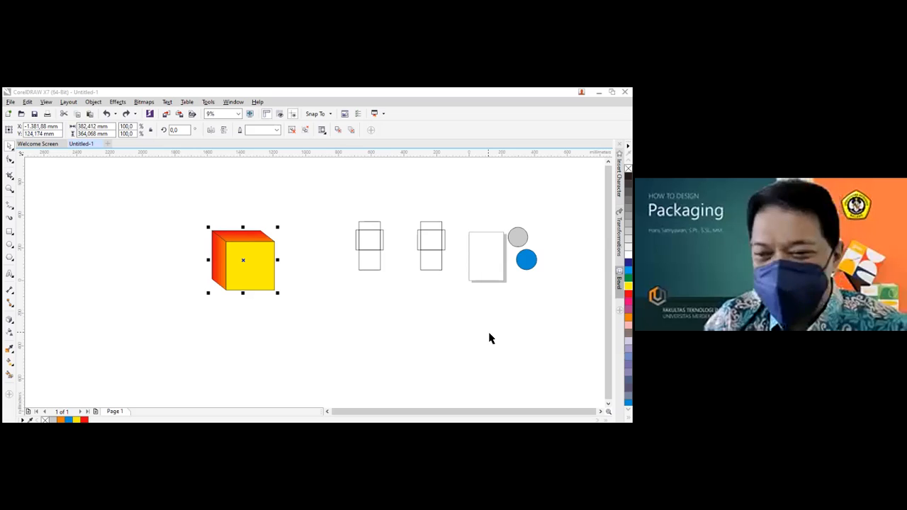
{"action": "left_click", "coordinate": [423, 260]}
{"action": "left_click_drag", "start_coordinate": [320, 193], "coordinate": [530, 296]}
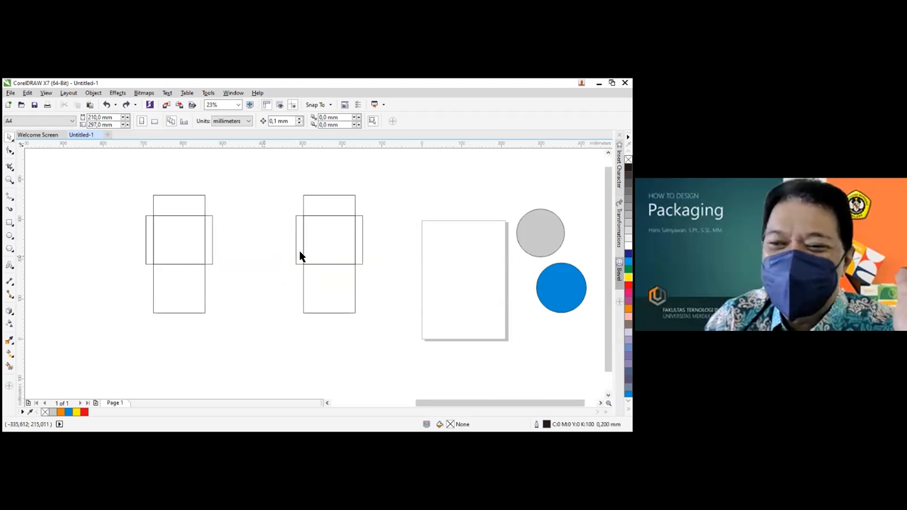
{"action": "scroll", "coordinate": [177, 268], "scroll_direction": "down", "scroll_amount": 4}
{"action": "scroll", "coordinate": [112, 277], "scroll_direction": "up", "scroll_amount": 2}
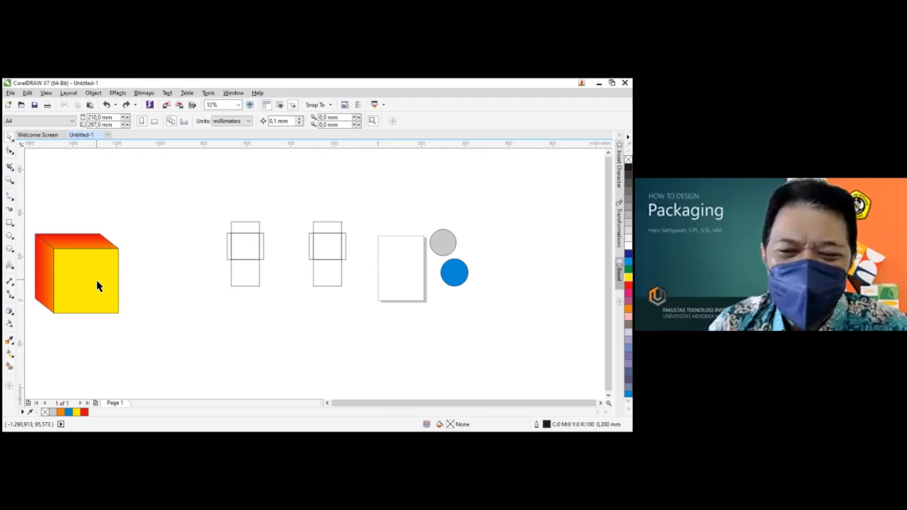
Delete the narrow left and right side flaps of the flat box layout nearest the page
{"action": "key", "text": "z"}
{"action": "left_click_drag", "start_coordinate": [294, 209], "coordinate": [378, 306]}
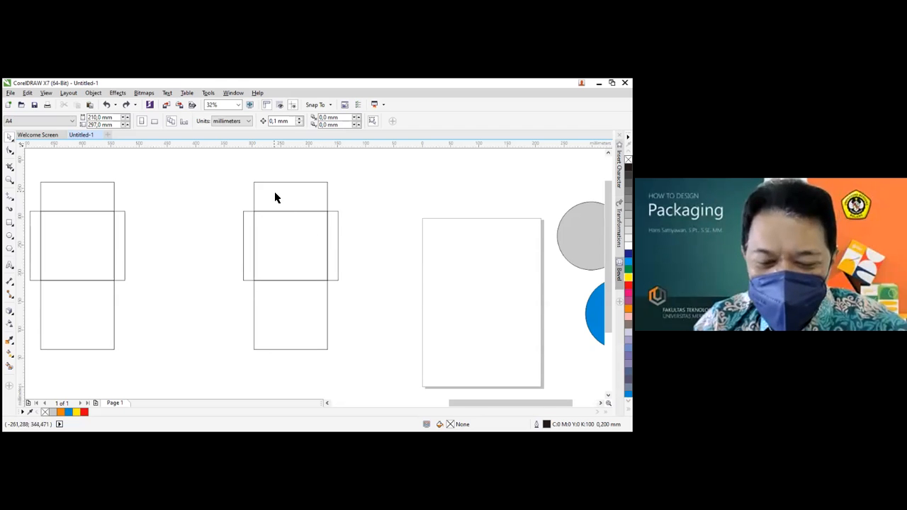
{"action": "key", "text": "z"}
{"action": "left_click_drag", "start_coordinate": [215, 164], "coordinate": [407, 367]}
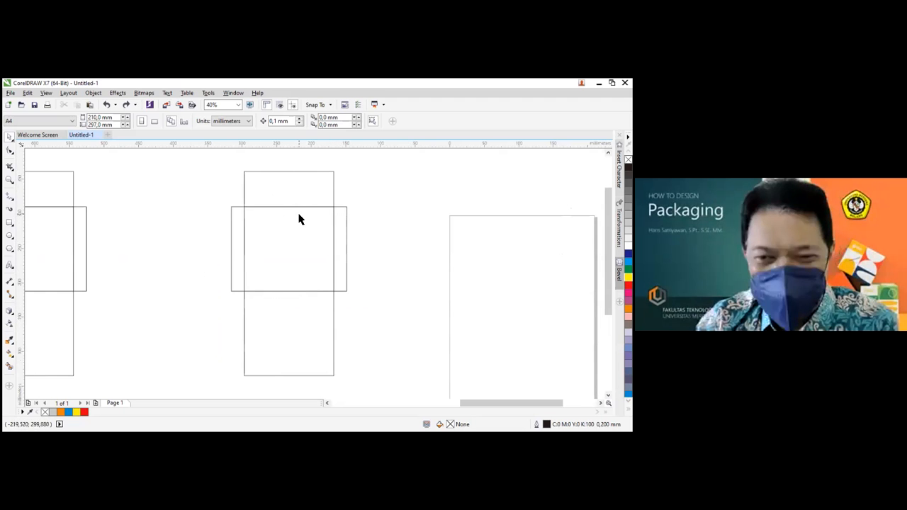
{"action": "left_click", "coordinate": [234, 220]}
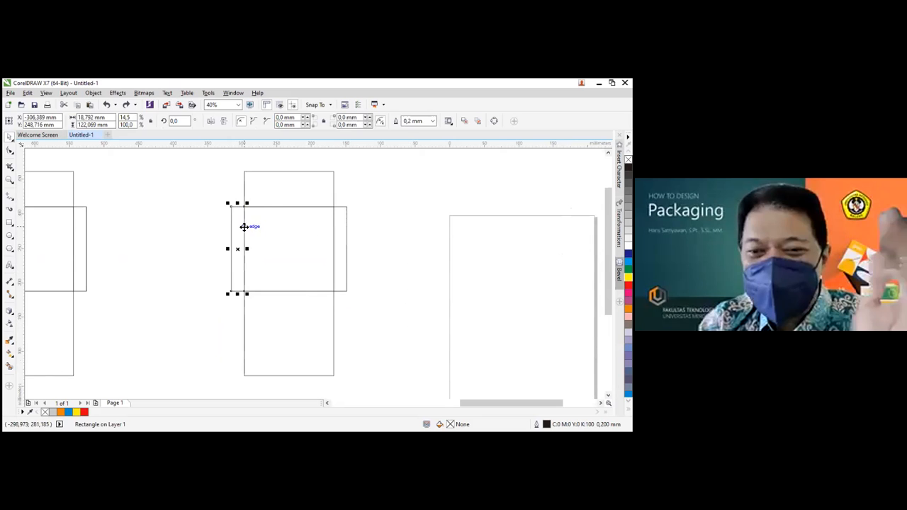
{"action": "left_click_drag", "start_coordinate": [244, 227], "coordinate": [343, 230]}
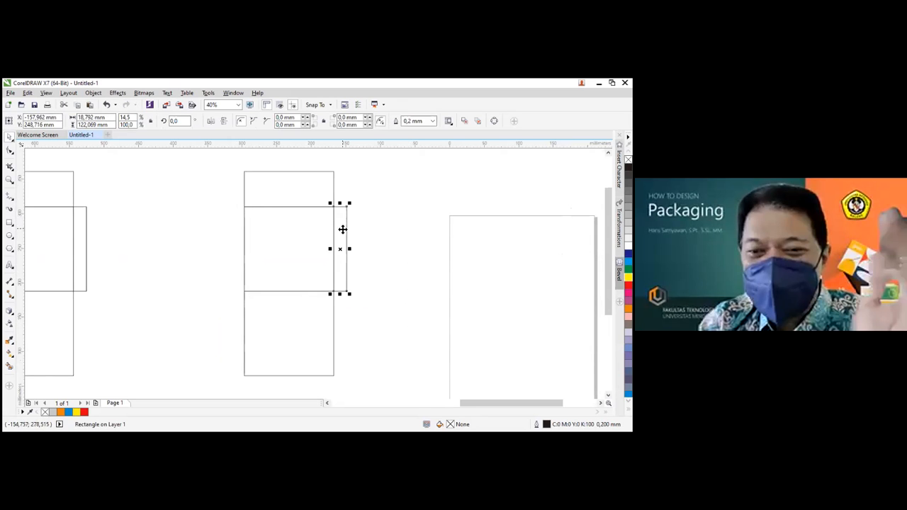
{"action": "key", "text": "Delete"}
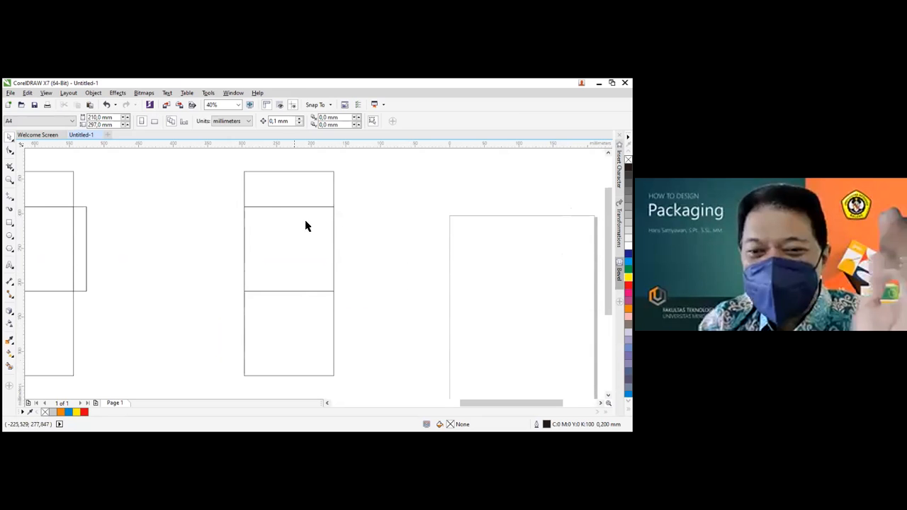
Try to mirror the center panel of the layout nearest the page toward its left side
{"action": "left_click", "coordinate": [293, 237]}
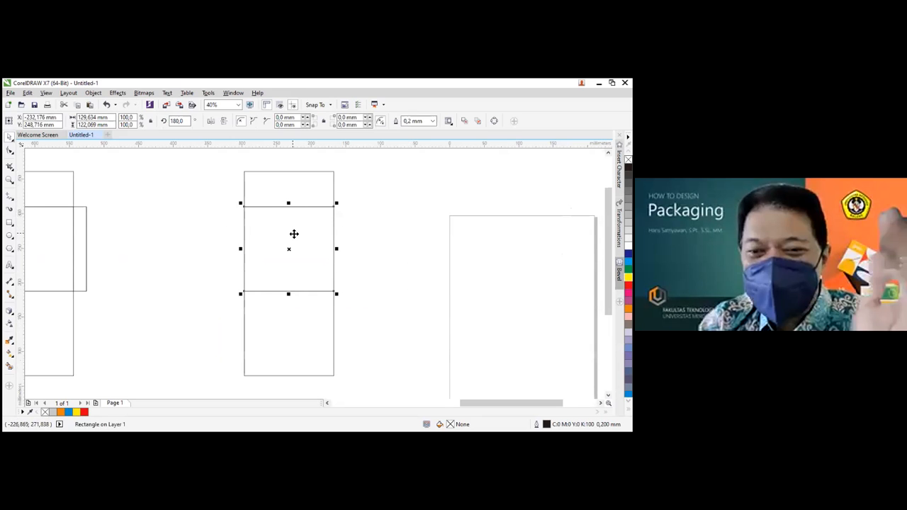
{"action": "left_click_drag", "start_coordinate": [339, 249], "coordinate": [205, 249]}
{"action": "key", "text": "ctrl+z"}
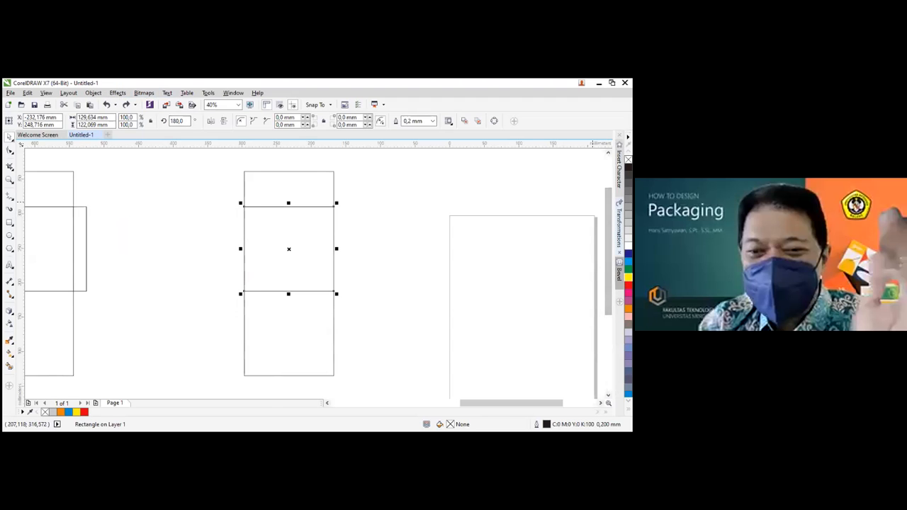
Add one copy of the center panel directly on its left with a relative Position transformation of -129.634 mm horizontally
{"action": "left_click", "coordinate": [619, 226]}
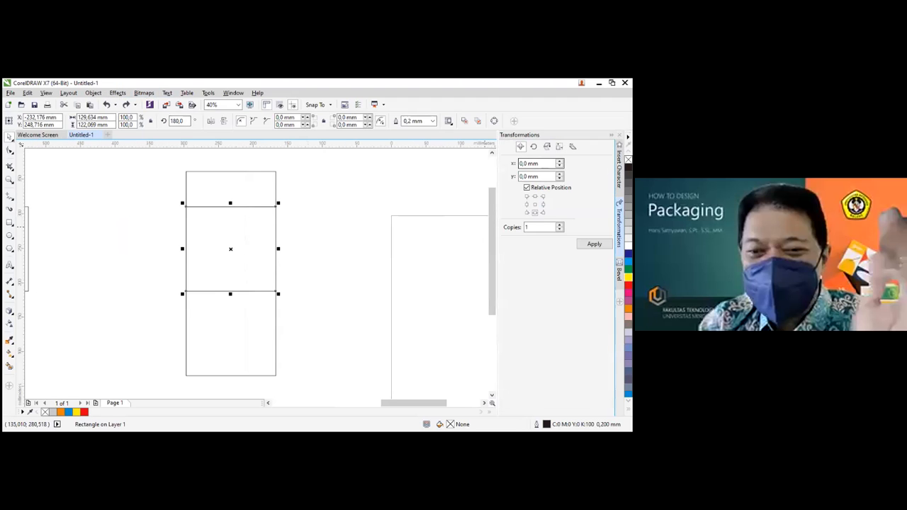
{"action": "left_click", "coordinate": [619, 135]}
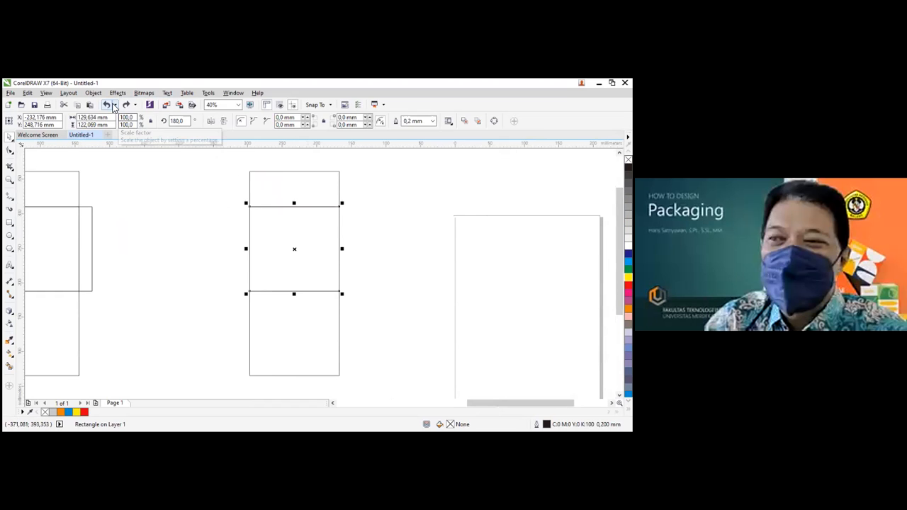
{"action": "left_click", "coordinate": [100, 97]}
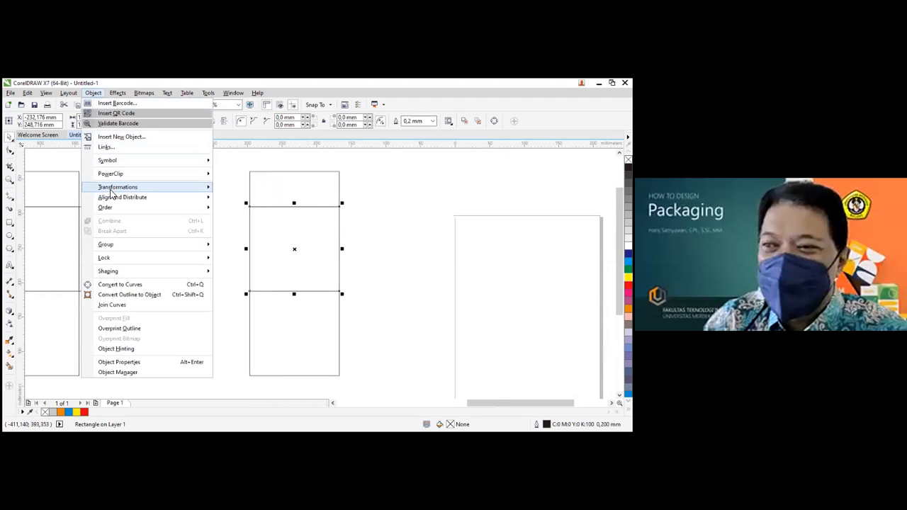
{"action": "mouse_move", "coordinate": [111, 191]}
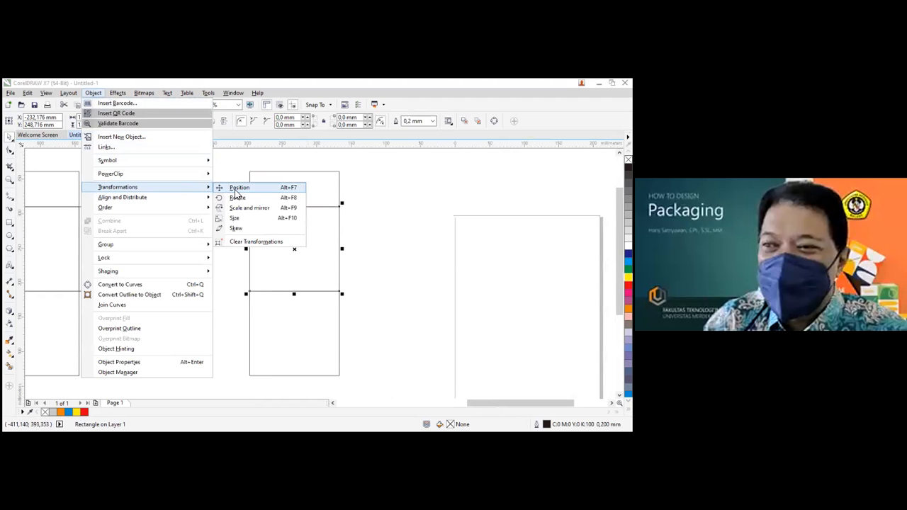
{"action": "left_click", "coordinate": [238, 188]}
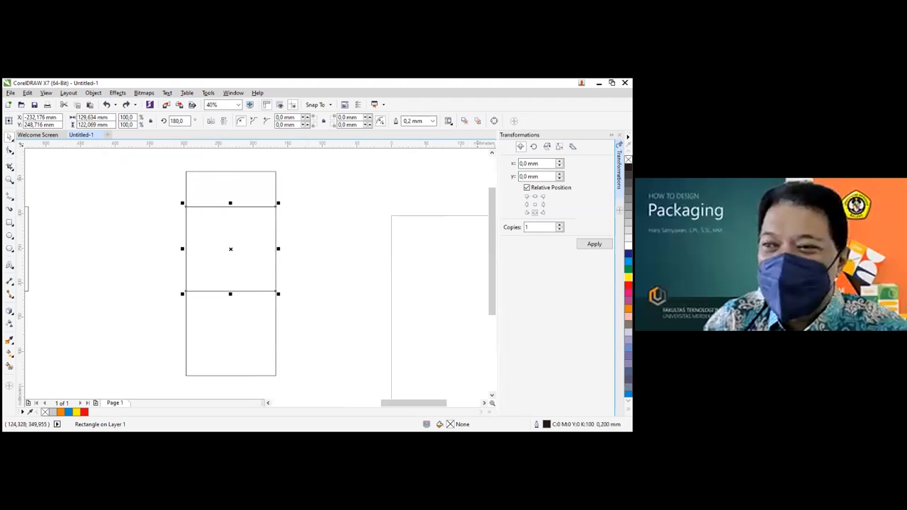
{"action": "left_click", "coordinate": [527, 204]}
{"action": "left_click", "coordinate": [593, 244]}
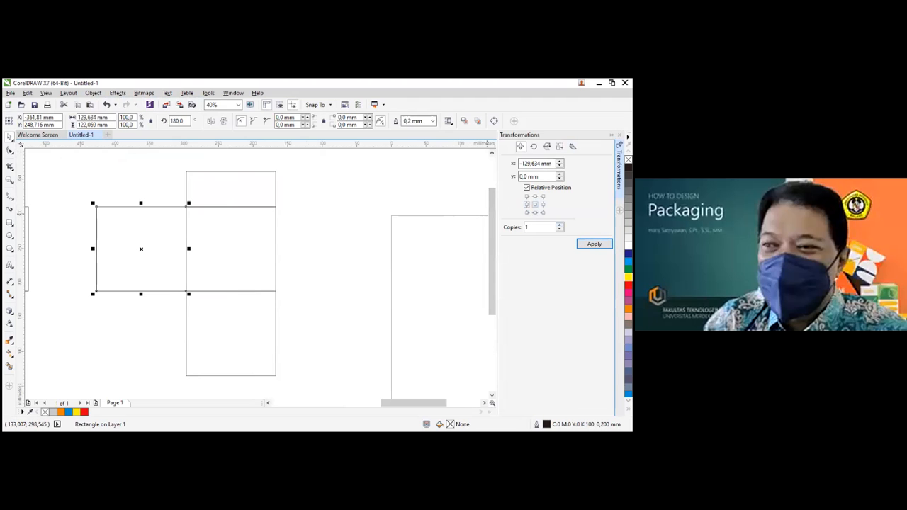
Add one copy of the center panel directly on its right with a relative horizontal offset of 129.634 mm
{"action": "left_click", "coordinate": [544, 205]}
{"action": "left_click", "coordinate": [593, 244]}
{"action": "key", "text": "ctrl+z"}
{"action": "left_click", "coordinate": [308, 237]}
{"action": "left_click", "coordinate": [247, 237]}
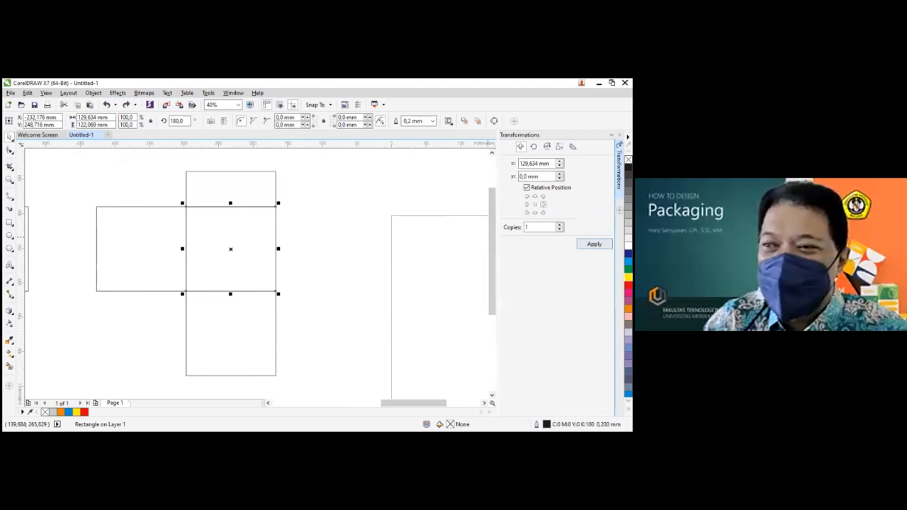
{"action": "left_click", "coordinate": [594, 244]}
Place a copy of the other layout's top flap at about X -1866 mm, Y 737 mm and stack 10 copies directly below it
{"action": "scroll", "coordinate": [429, 259], "scroll_direction": "down", "scroll_amount": 5}
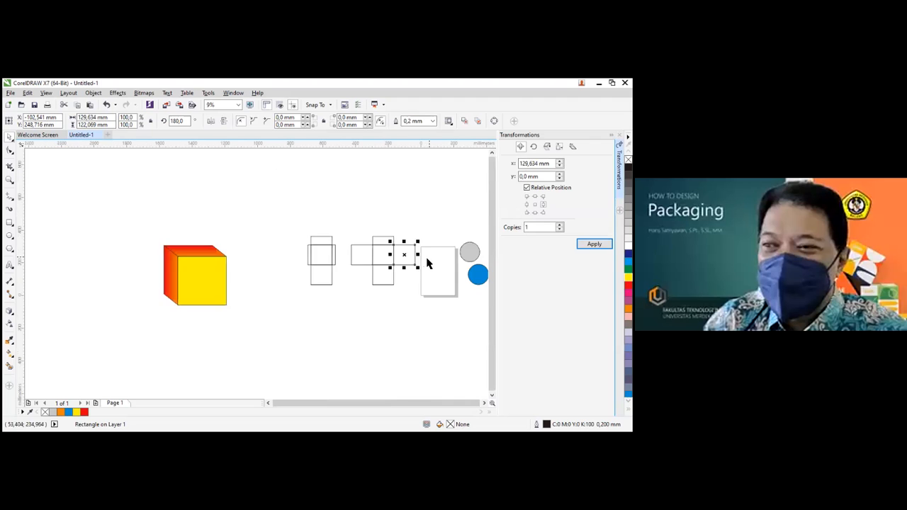
{"action": "left_click_drag", "start_coordinate": [318, 242], "coordinate": [112, 175]}
{"action": "left_click", "coordinate": [559, 227]}
{"action": "type", "text": "0"}
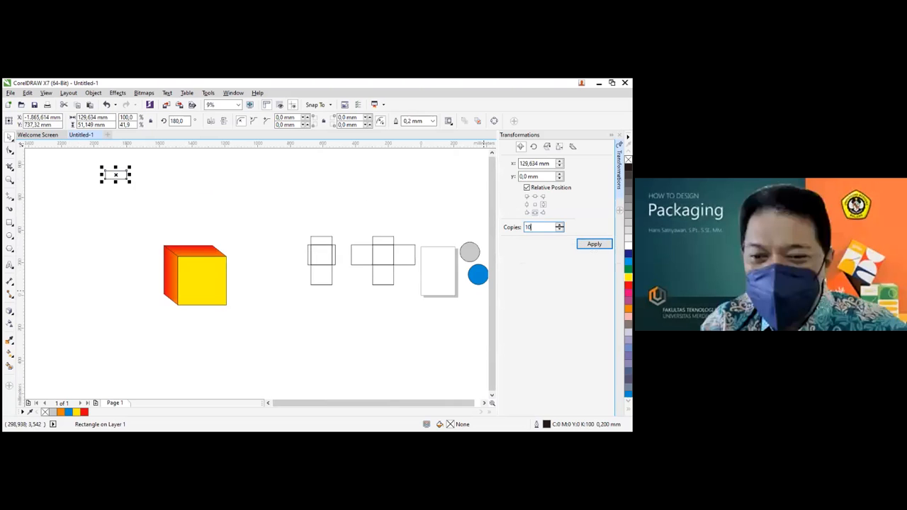
{"action": "left_click", "coordinate": [535, 212]}
{"action": "left_click", "coordinate": [594, 244]}
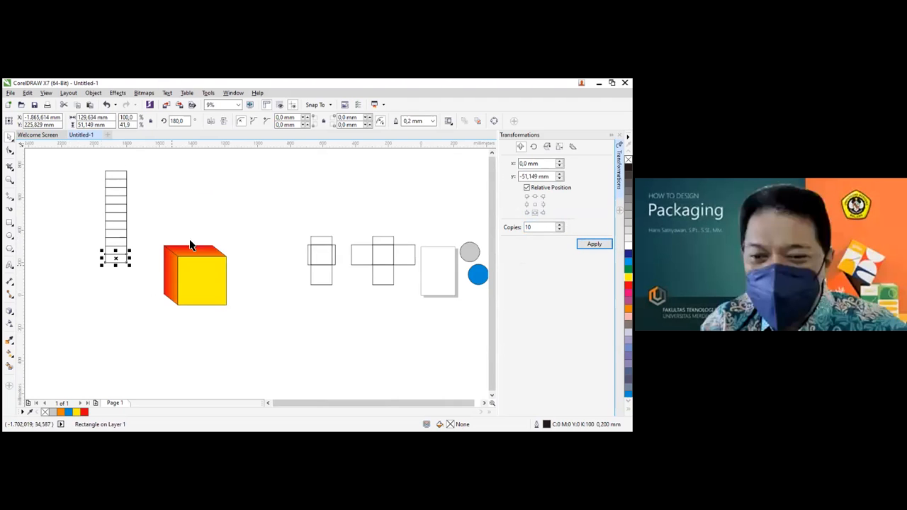
{"action": "left_click", "coordinate": [236, 208]}
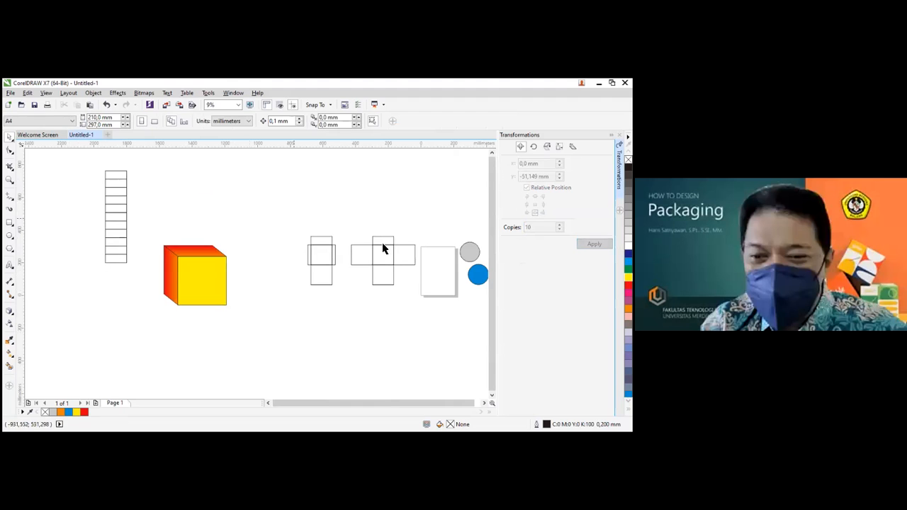
Delete the short top flap above the center panel of the layout nearest the page
{"action": "key", "text": "F2"}
{"action": "left_click_drag", "start_coordinate": [338, 224], "coordinate": [433, 309]}
{"action": "left_click", "coordinate": [248, 198]}
{"action": "key", "text": "Delete"}
Try stacking 10 copies of the center panel directly above it with a relative vertical offset of 122.069 mm
{"action": "left_click", "coordinate": [249, 241]}
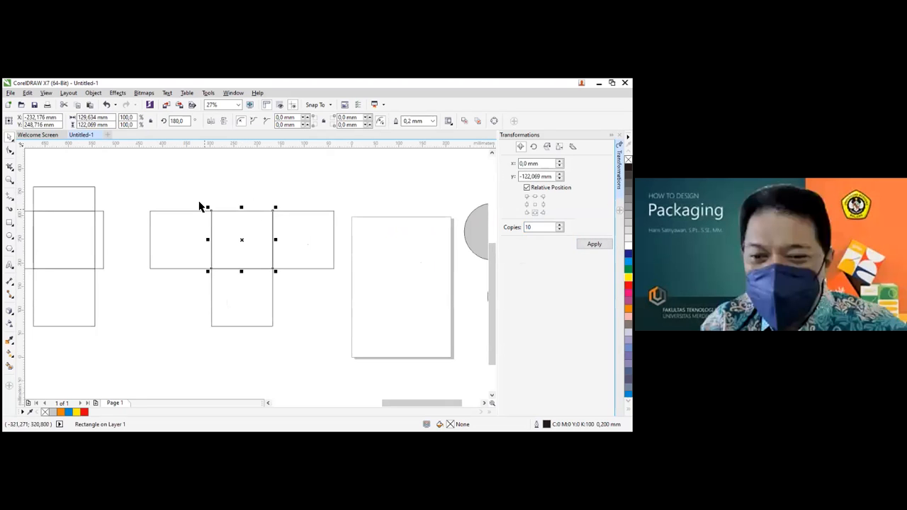
{"action": "left_click", "coordinate": [535, 196]}
{"action": "left_click", "coordinate": [593, 243]}
{"action": "scroll", "coordinate": [300, 214], "scroll_direction": "down", "scroll_amount": 2}
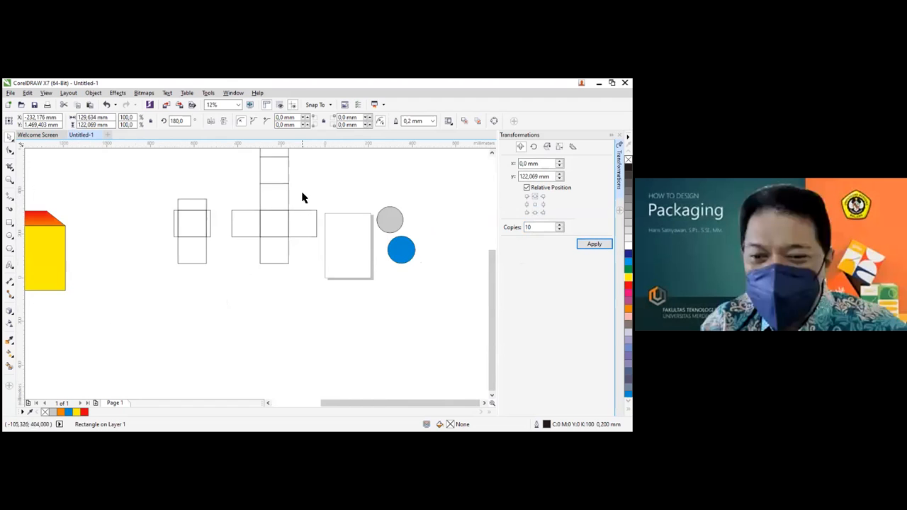
{"action": "key", "text": "ctrl+z"}
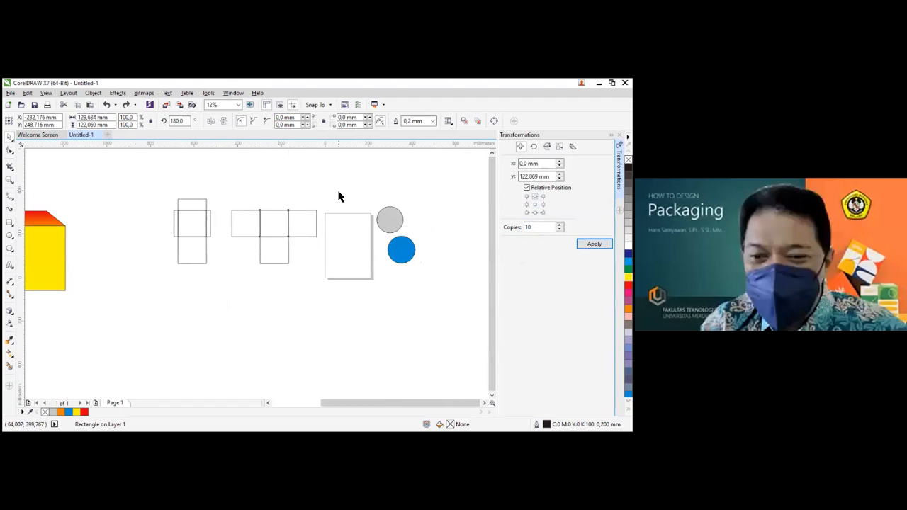
{"action": "key", "text": "ctrl+z"}
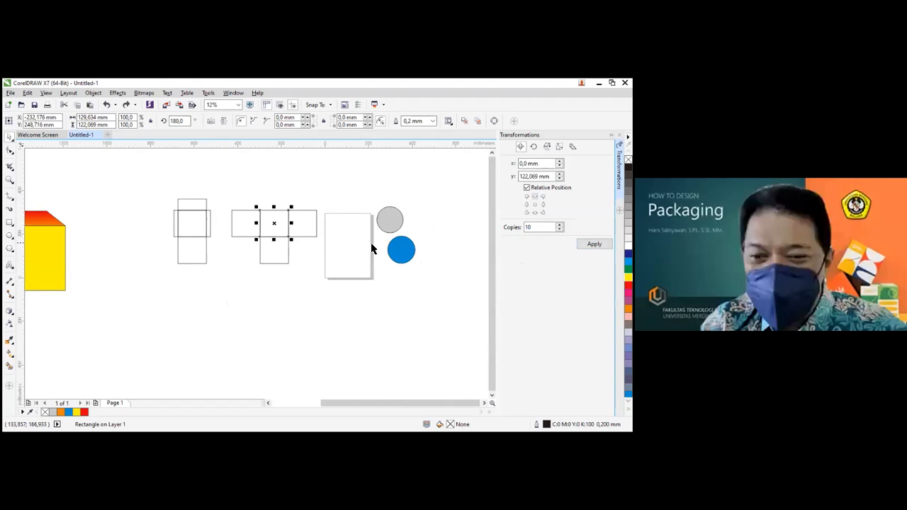
{"action": "left_click", "coordinate": [593, 244]}
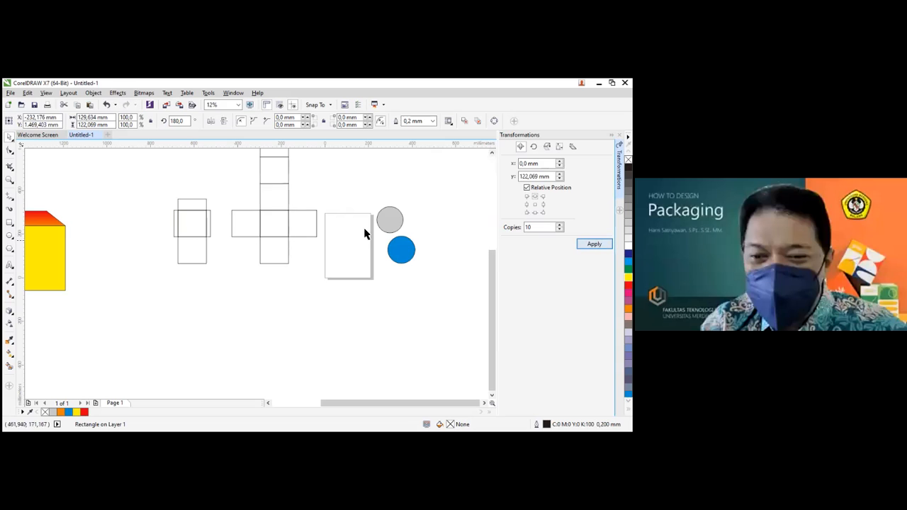
{"action": "key", "text": "ctrl+z"}
Add one copy of the center panel directly above it with a relative vertical offset of 122.069 mm
{"action": "left_click", "coordinate": [560, 228]}
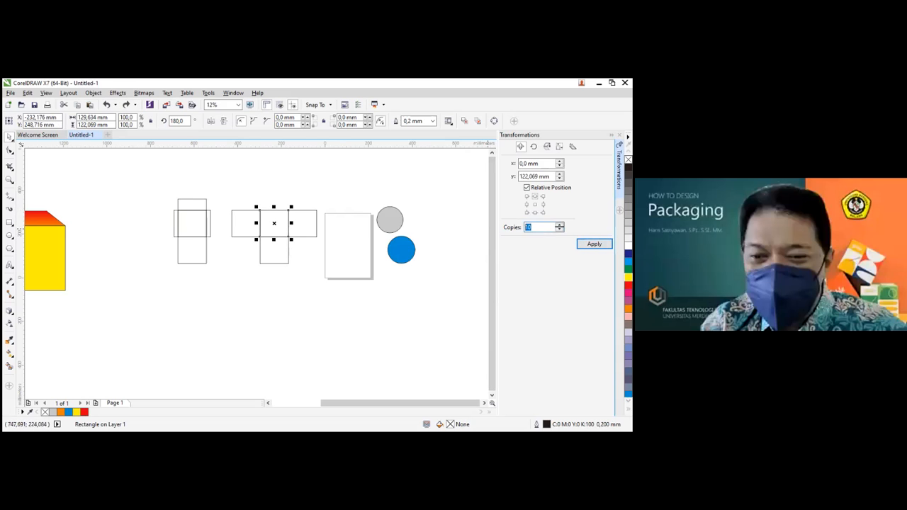
{"action": "type", "text": "1"}
{"action": "left_click", "coordinate": [305, 220]}
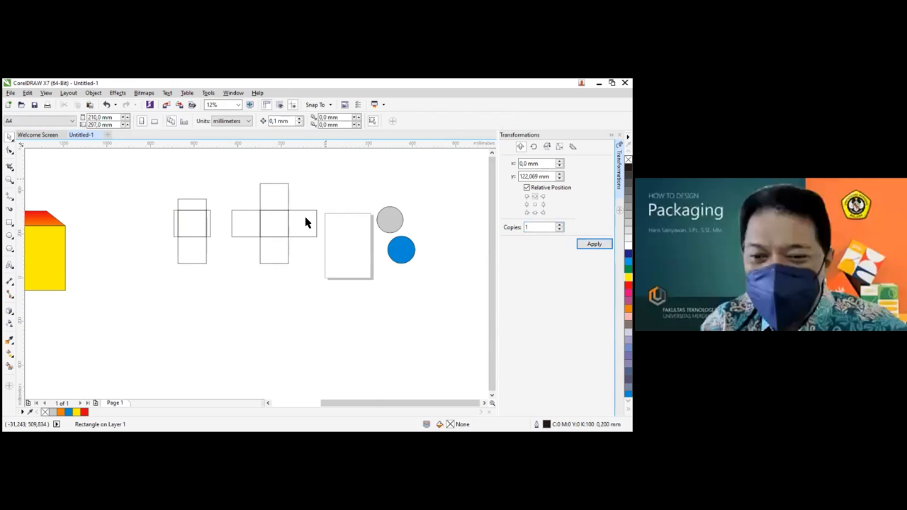
{"action": "scroll", "coordinate": [289, 227], "scroll_direction": "up", "scroll_amount": 2}
{"action": "scroll", "coordinate": [328, 226], "scroll_direction": "down", "scroll_amount": 2}
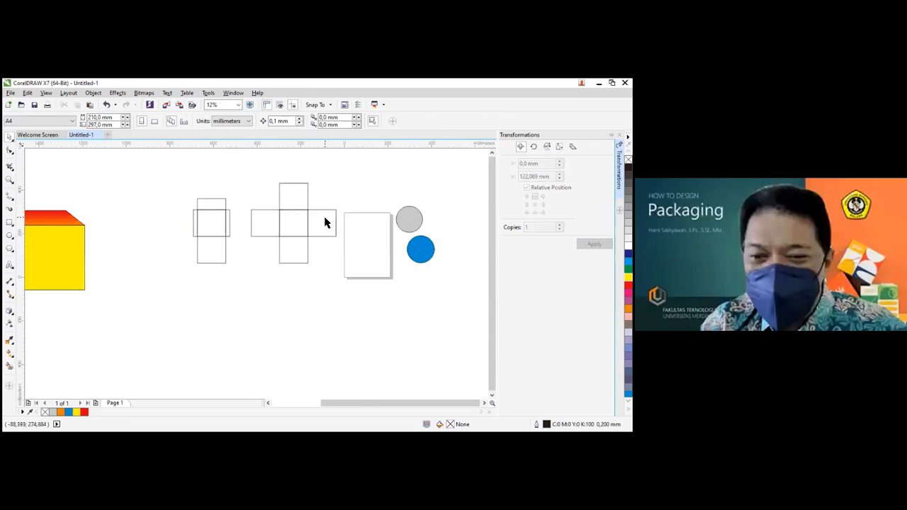
{"action": "scroll", "coordinate": [319, 212], "scroll_direction": "down", "scroll_amount": 2}
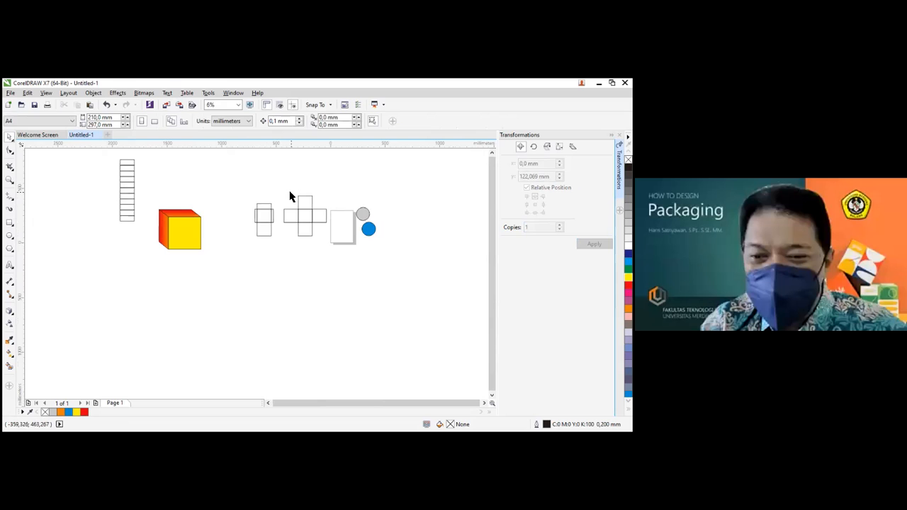
Create a 24.687 mm high flap directly above the left panel from a resized copy of that panel and fill it yellow
{"action": "key", "text": "z"}
{"action": "left_click_drag", "start_coordinate": [247, 192], "coordinate": [354, 239]}
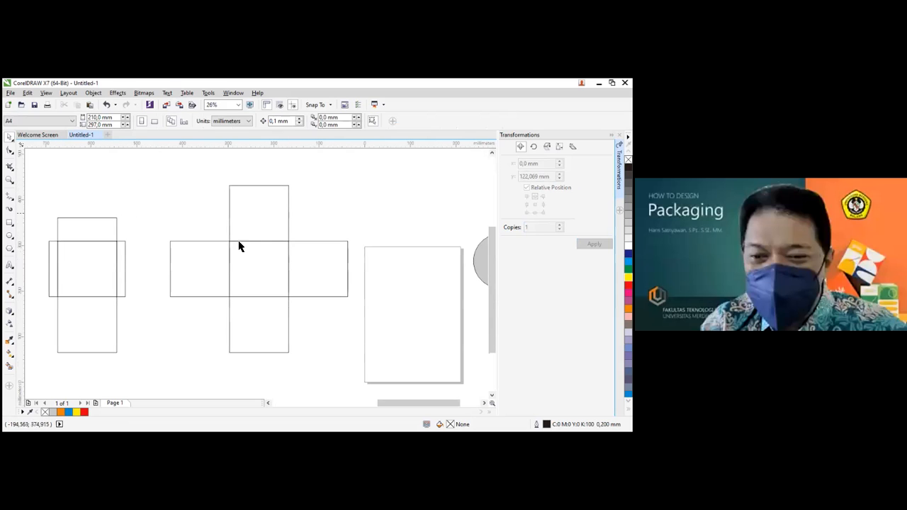
{"action": "left_click", "coordinate": [170, 255]}
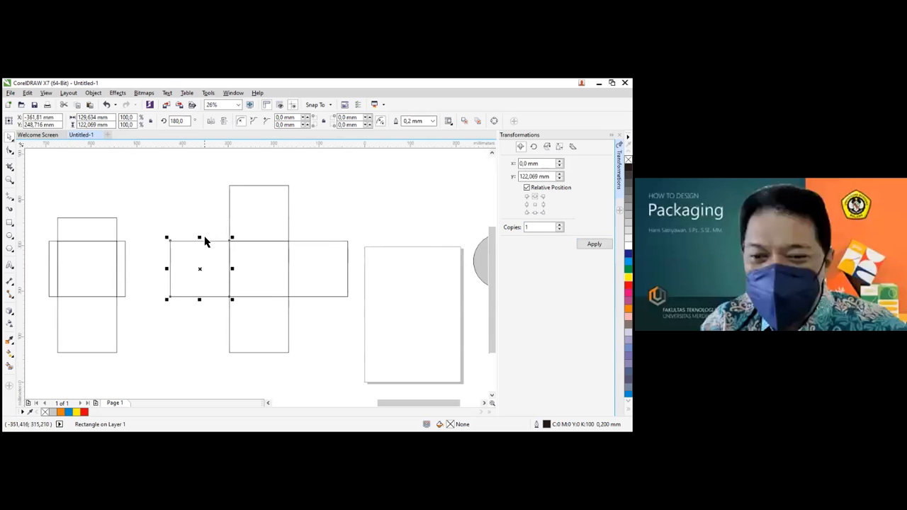
{"action": "left_click_drag", "start_coordinate": [200, 298], "coordinate": [200, 238]}
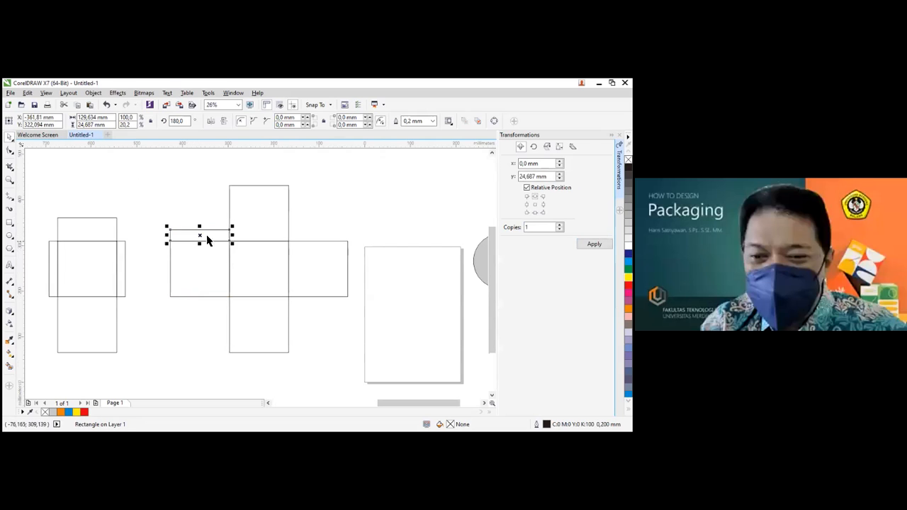
{"action": "left_click", "coordinate": [628, 277]}
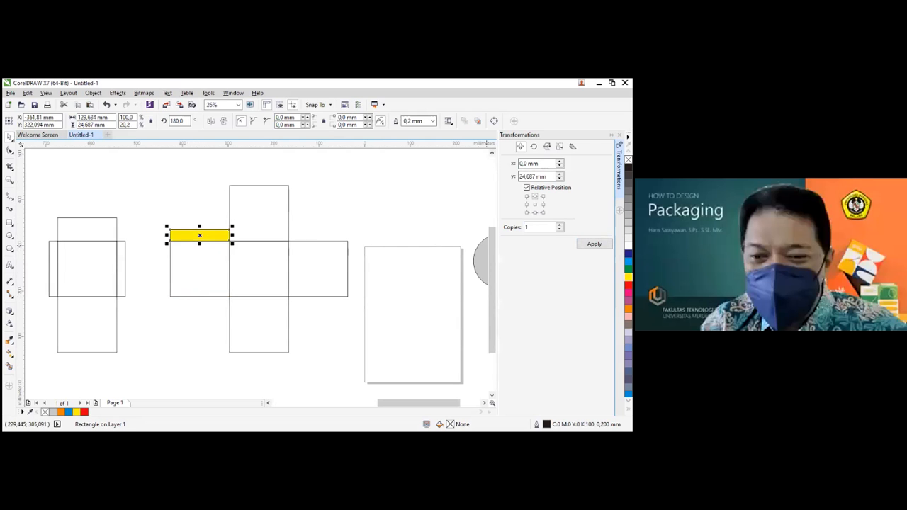
Copy the yellow flap to the left panel's lower edge and duplicate both flaps onto the right panel's upper and lower edges
{"action": "left_click", "coordinate": [188, 190]}
{"action": "left_click", "coordinate": [198, 237]}
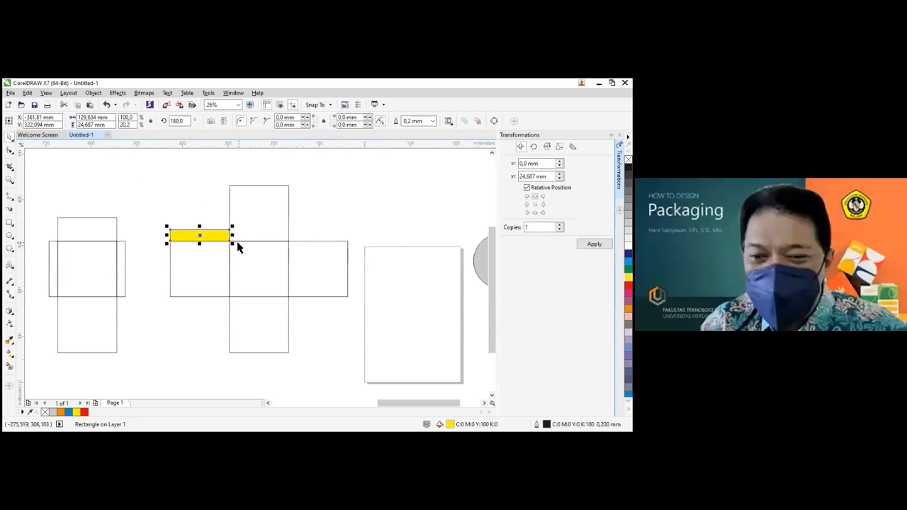
{"action": "left_click_drag", "start_coordinate": [226, 232], "coordinate": [226, 300]}
{"action": "left_click", "coordinate": [195, 235], "text": "shift"}
{"action": "left_click_drag", "start_coordinate": [232, 233], "coordinate": [349, 230]}
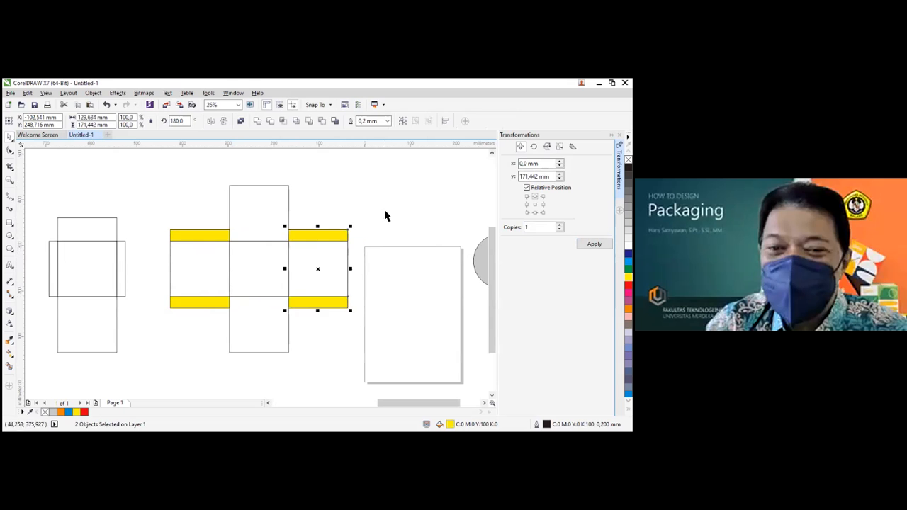
Try to rotate the whole box layout with its yellow flaps by about 90 degrees around its center
{"action": "left_click", "coordinate": [371, 207]}
{"action": "left_click_drag", "start_coordinate": [156, 177], "coordinate": [370, 379]}
{"action": "left_click", "coordinate": [269, 216]}
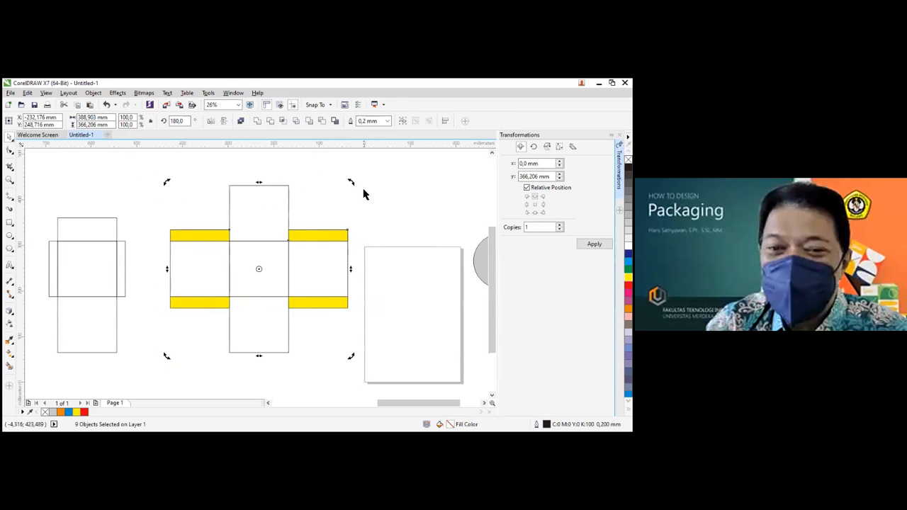
{"action": "left_click_drag", "start_coordinate": [350, 182], "coordinate": [314, 337]}
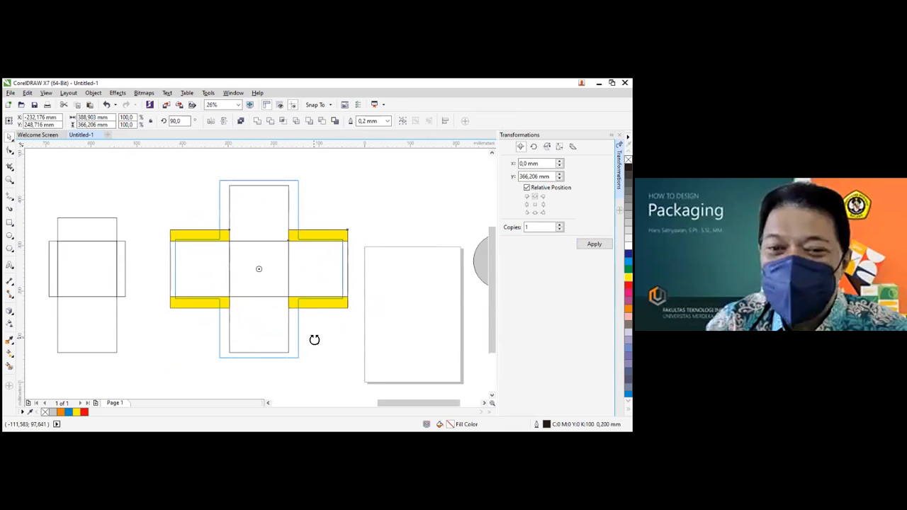
{"action": "left_click", "coordinate": [375, 213]}
{"action": "left_click_drag", "start_coordinate": [208, 177], "coordinate": [316, 251]}
{"action": "left_click", "coordinate": [226, 181]}
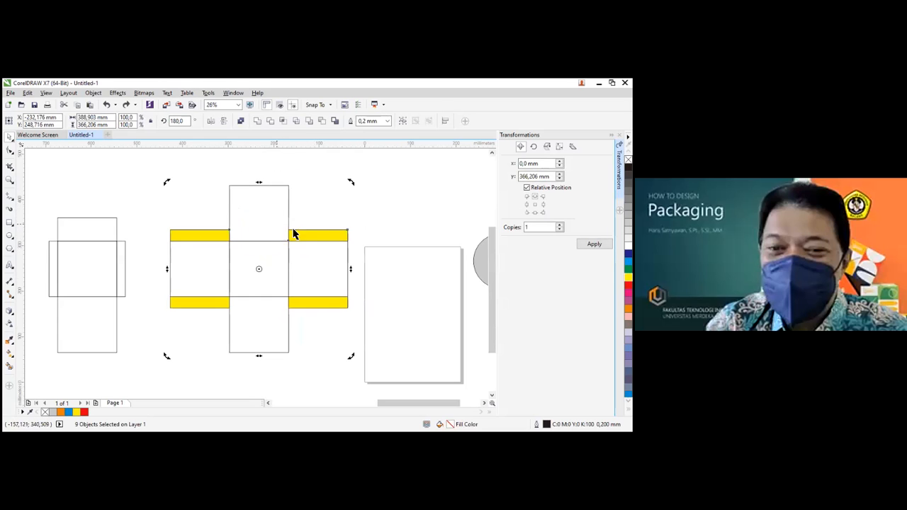
{"action": "scroll", "coordinate": [265, 227], "scroll_direction": "down", "scroll_amount": 2}
{"action": "scroll", "coordinate": [262, 238], "scroll_direction": "up", "scroll_amount": 2}
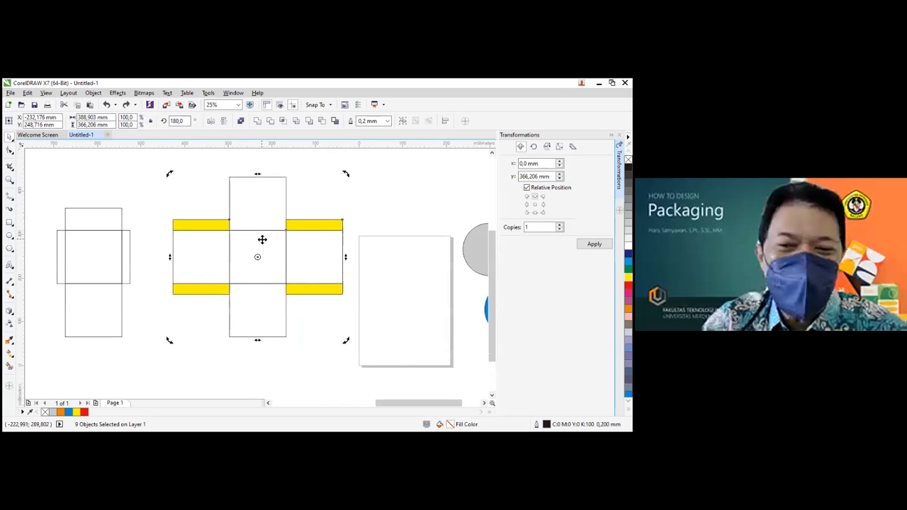
{"action": "left_click", "coordinate": [335, 188]}
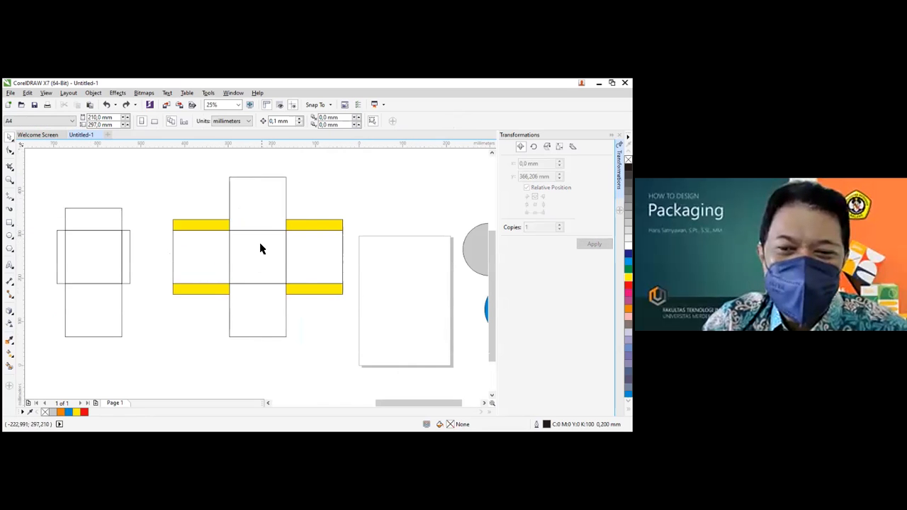
Stack one copy of the upper panel directly above it with a relative vertical offset of 122.069 mm
{"action": "scroll", "coordinate": [312, 233], "scroll_direction": "down", "scroll_amount": 2}
{"action": "left_click", "coordinate": [289, 222]}
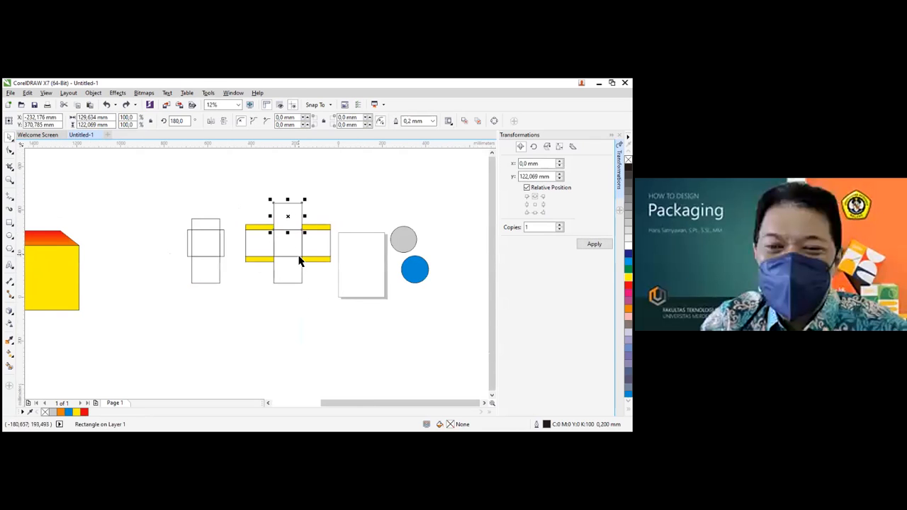
{"action": "left_click", "coordinate": [594, 244]}
{"action": "left_click", "coordinate": [355, 204]}
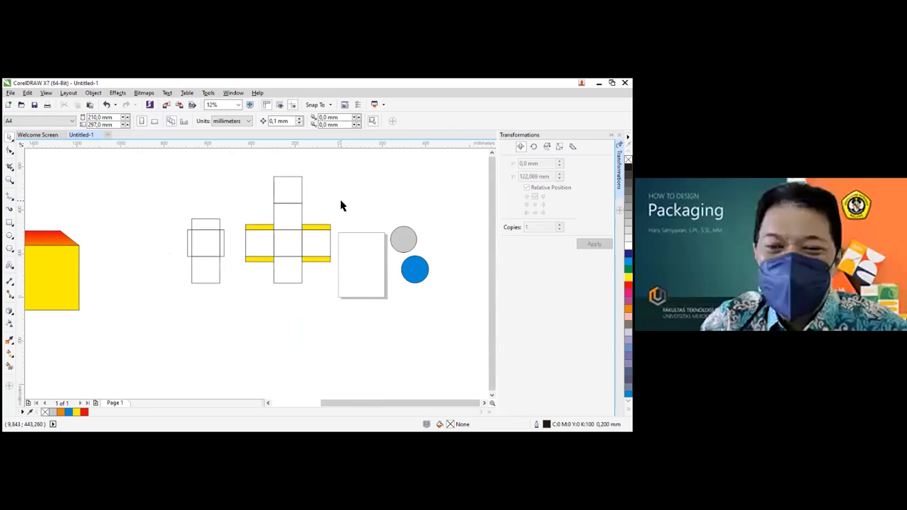
Place a copy of the yellow flap on the upper edge of the topmost panel
{"action": "left_click_drag", "start_coordinate": [218, 165], "coordinate": [360, 294]}
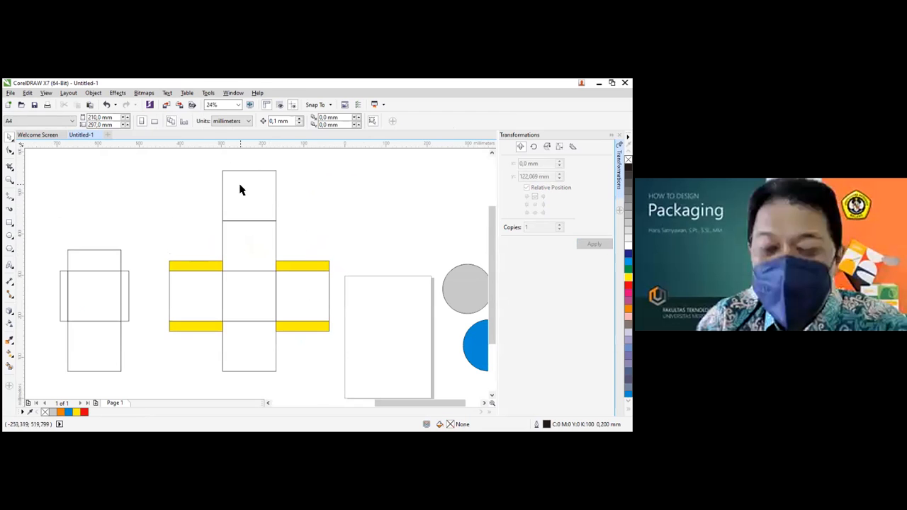
{"action": "left_click", "coordinate": [197, 268]}
{"action": "left_click_drag", "start_coordinate": [223, 275], "coordinate": [280, 175]}
{"action": "left_click", "coordinate": [342, 203]}
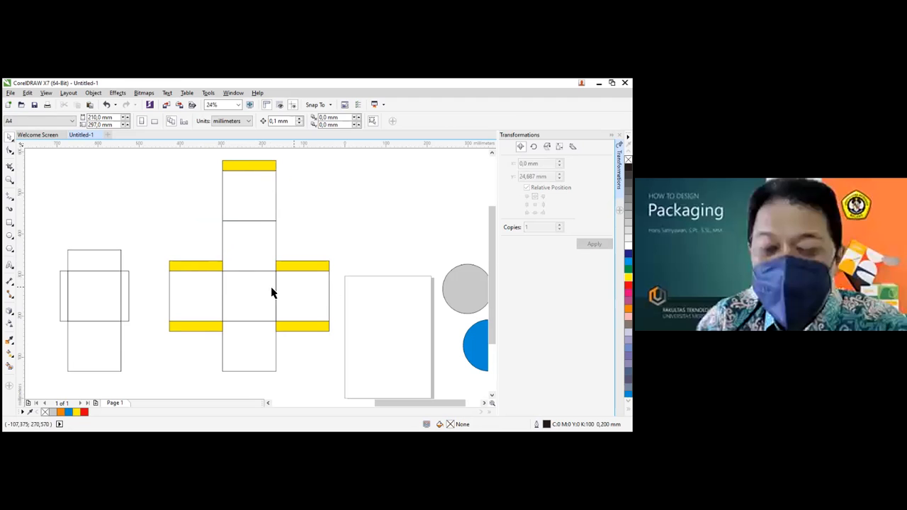
Round all corners of the left panel's upper yellow flap to a 12.343 mm radius
{"action": "scroll", "coordinate": [219, 267], "scroll_direction": "up", "scroll_amount": 2}
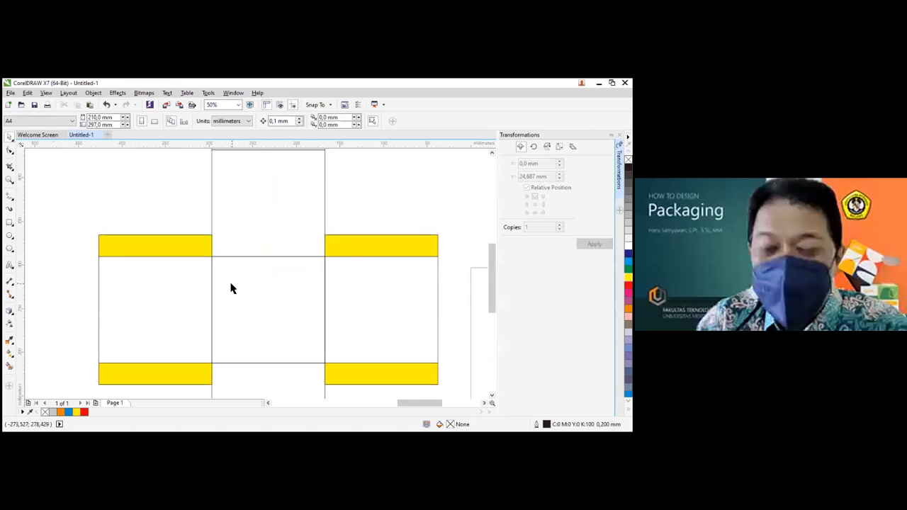
{"action": "left_click", "coordinate": [128, 243]}
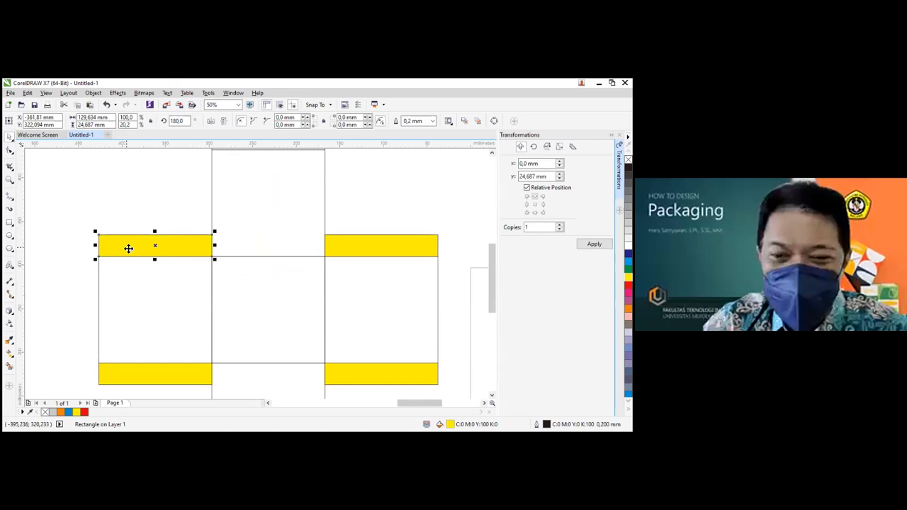
{"action": "scroll", "coordinate": [129, 248], "scroll_direction": "up", "scroll_amount": 2}
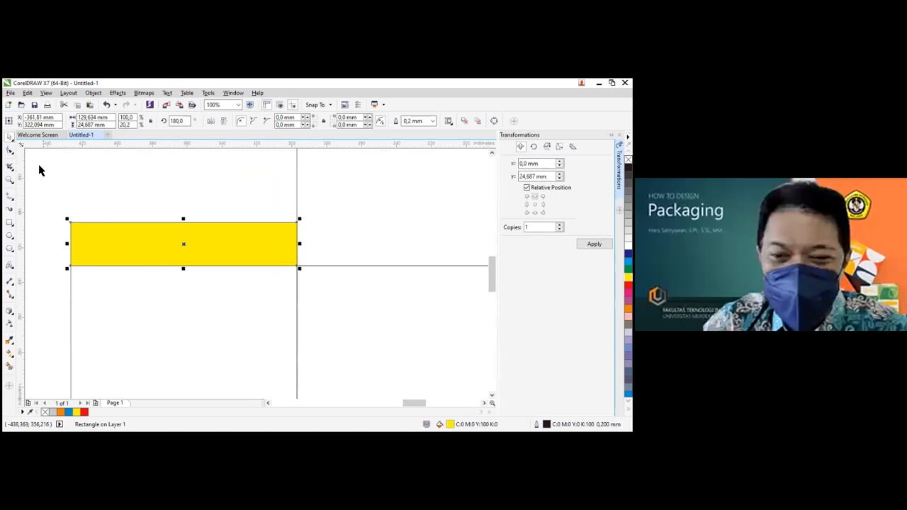
{"action": "left_click", "coordinate": [10, 150]}
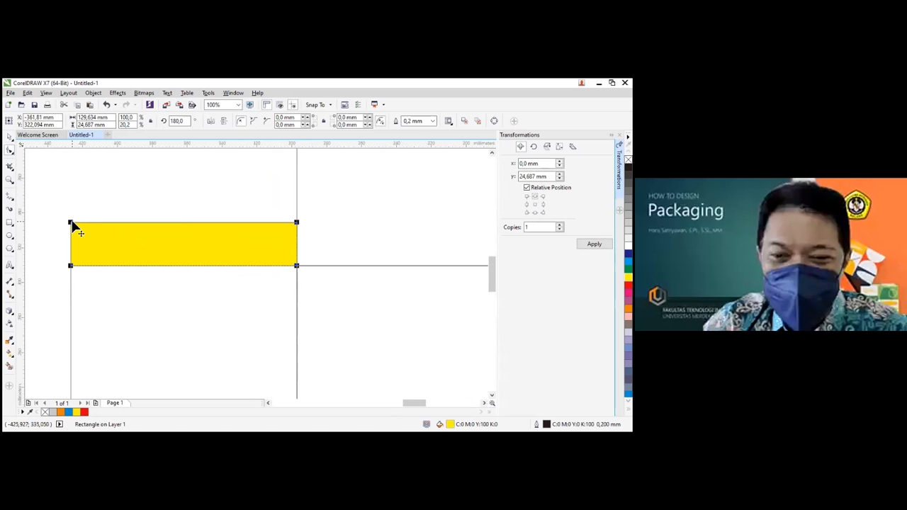
{"action": "left_click_drag", "start_coordinate": [70, 224], "coordinate": [228, 223]}
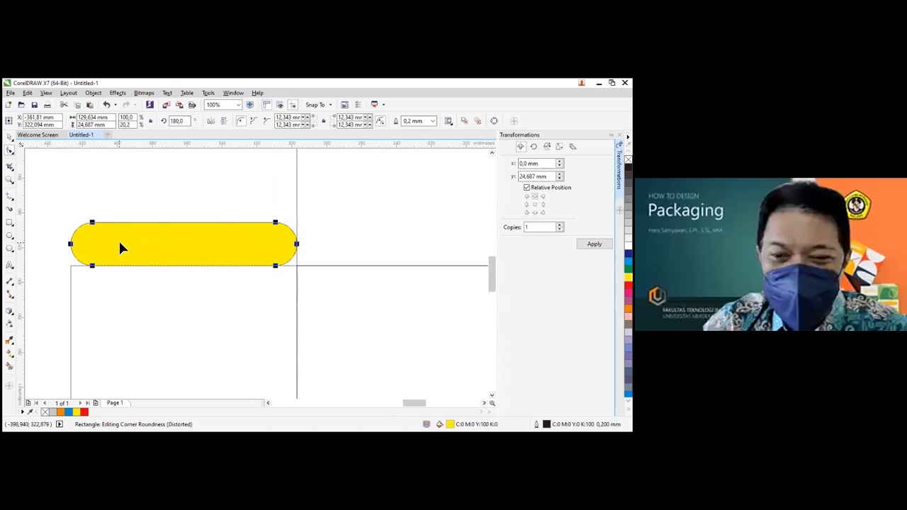
Make the two lower corners of the rounded flap square again with a 0 mm radius
{"action": "left_click", "coordinate": [92, 267]}
{"action": "left_click_drag", "start_coordinate": [92, 268], "coordinate": [68, 280]}
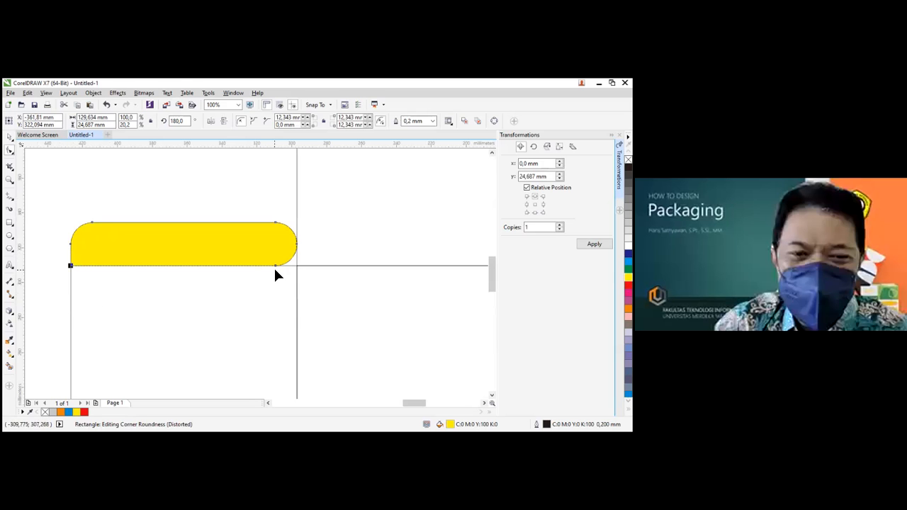
{"action": "left_click_drag", "start_coordinate": [275, 265], "coordinate": [292, 266]}
{"action": "left_click", "coordinate": [9, 137]}
{"action": "left_click", "coordinate": [134, 170]}
{"action": "scroll", "coordinate": [309, 271], "scroll_direction": "down", "scroll_amount": 2}
{"action": "scroll", "coordinate": [319, 294], "scroll_direction": "up", "scroll_amount": 1}
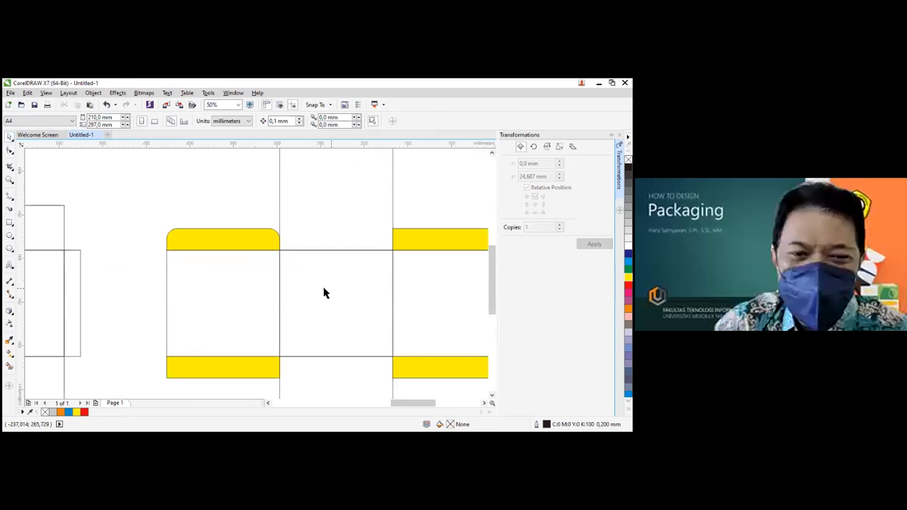
Replace the left panel's lower square flap with a vertically mirrored copy of the rounded upper flap
{"action": "left_click", "coordinate": [225, 241]}
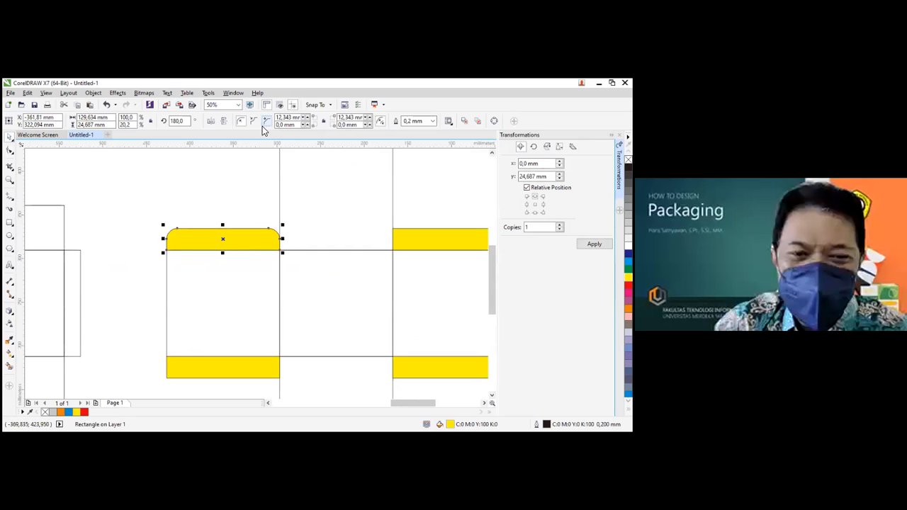
{"action": "left_click", "coordinate": [204, 182]}
{"action": "left_click", "coordinate": [219, 242]}
{"action": "left_click", "coordinate": [225, 122]}
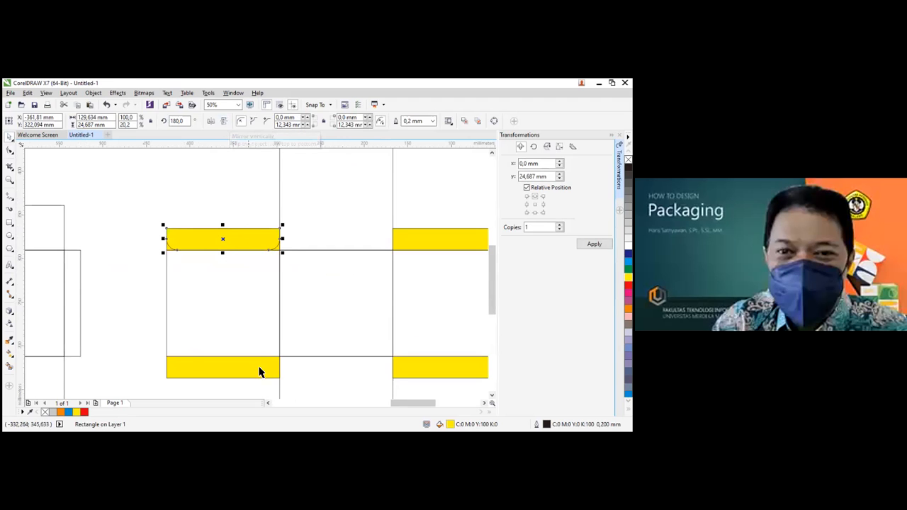
{"action": "left_click_drag", "start_coordinate": [259, 371], "coordinate": [127, 370]}
{"action": "left_click", "coordinate": [257, 235]}
{"action": "left_click_drag", "start_coordinate": [282, 233], "coordinate": [280, 357]}
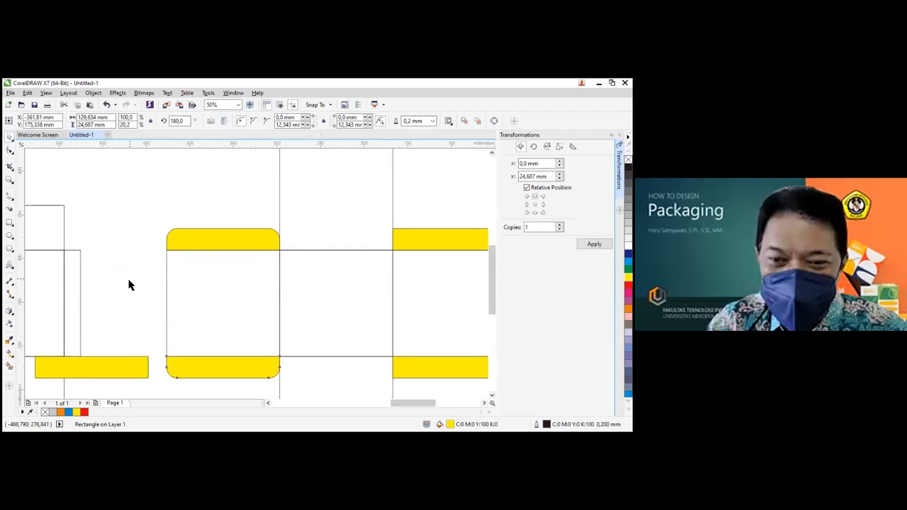
{"action": "left_click", "coordinate": [118, 362]}
{"action": "key", "text": "Delete"}
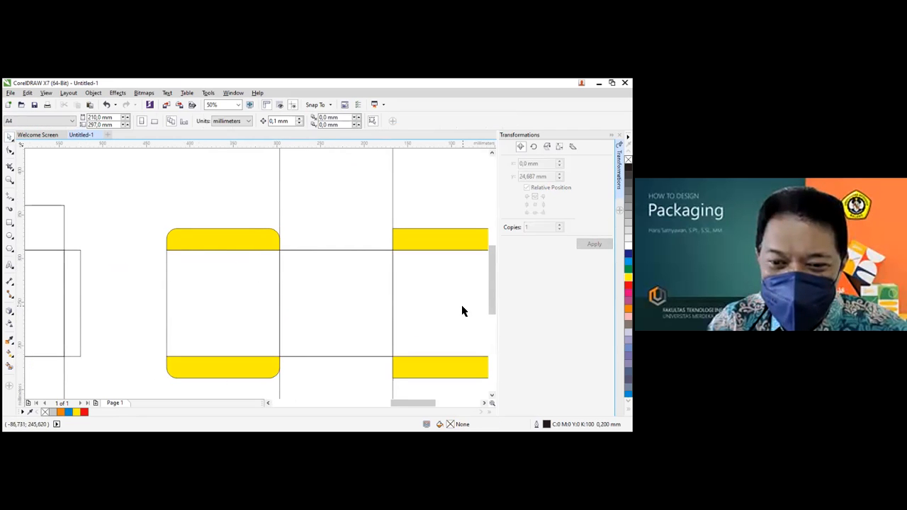
Convert the right panel's upper yellow flap to curves
{"action": "scroll", "coordinate": [461, 310], "scroll_direction": "down", "scroll_amount": 1}
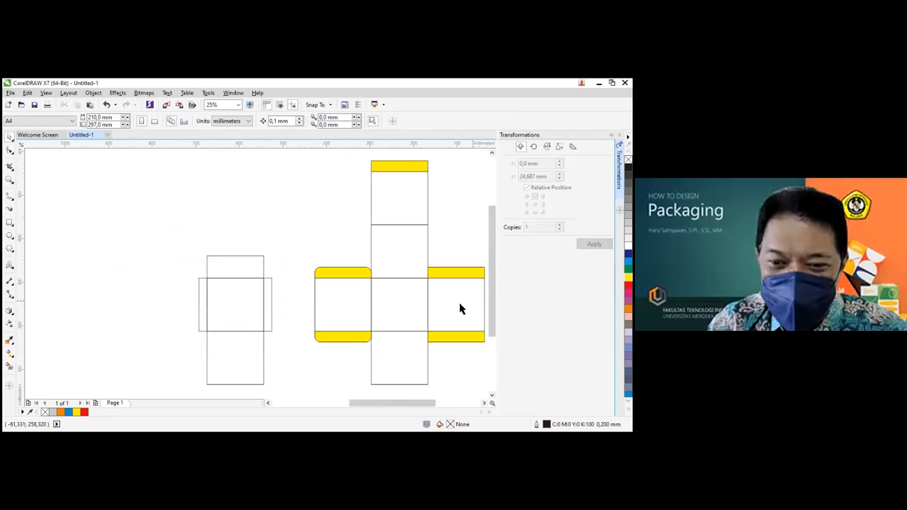
{"action": "left_click", "coordinate": [485, 403]}
{"action": "left_click", "coordinate": [484, 403]}
{"action": "left_click", "coordinate": [485, 403]}
{"action": "scroll", "coordinate": [319, 308], "scroll_direction": "up", "scroll_amount": 1}
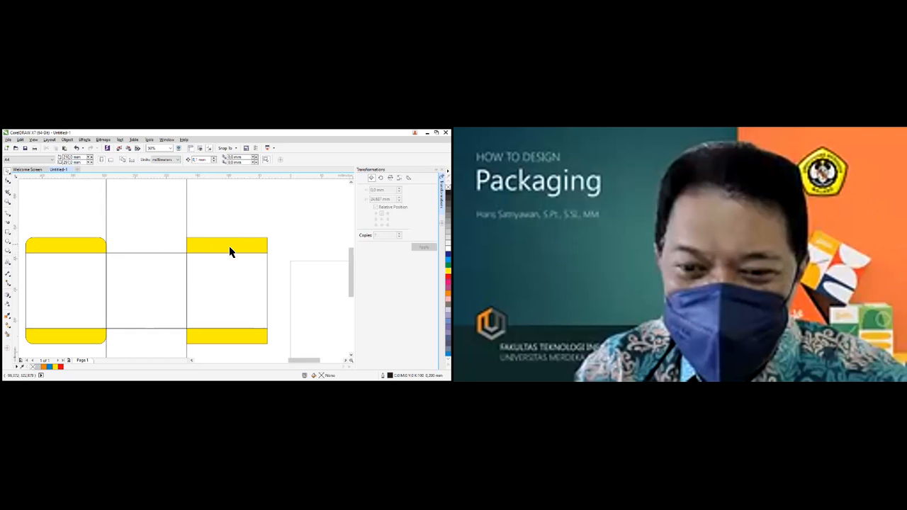
{"action": "scroll", "coordinate": [229, 251], "scroll_direction": "up", "scroll_amount": 1}
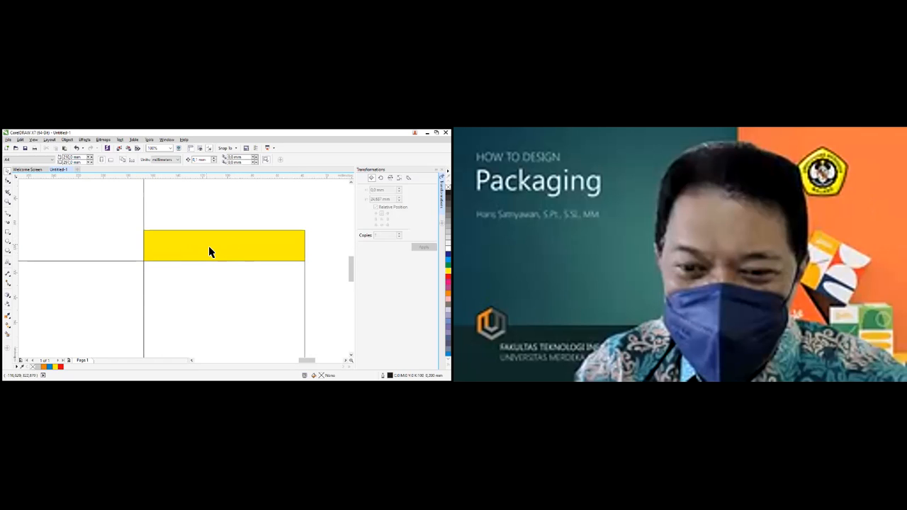
{"action": "left_click", "coordinate": [210, 251]}
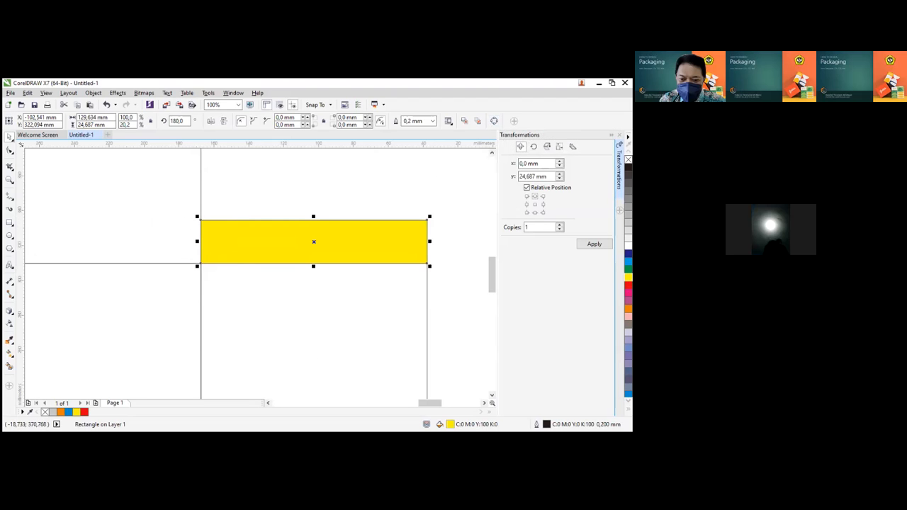
{"action": "left_click", "coordinate": [494, 122]}
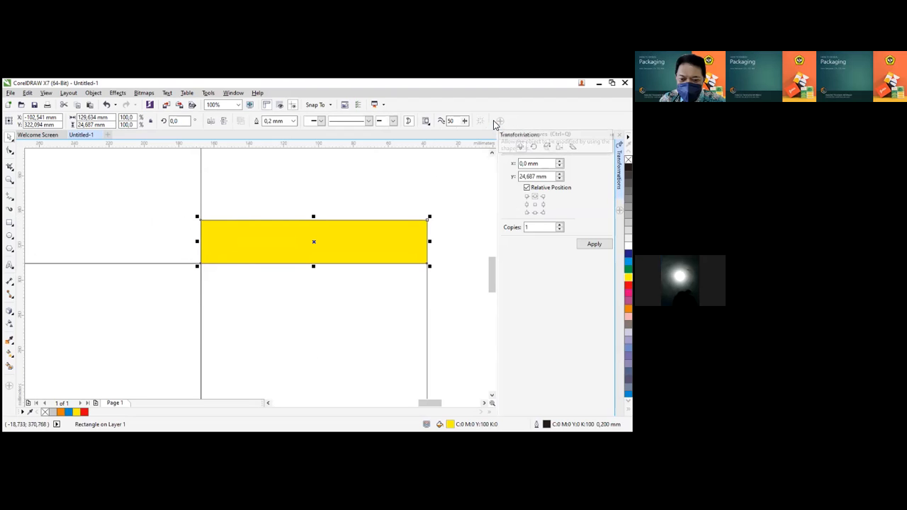
Undo the right panel's upper yellow flap's curve conversion, and convert the flap to curves again
{"action": "left_click", "coordinate": [335, 192]}
{"action": "left_click", "coordinate": [296, 237]}
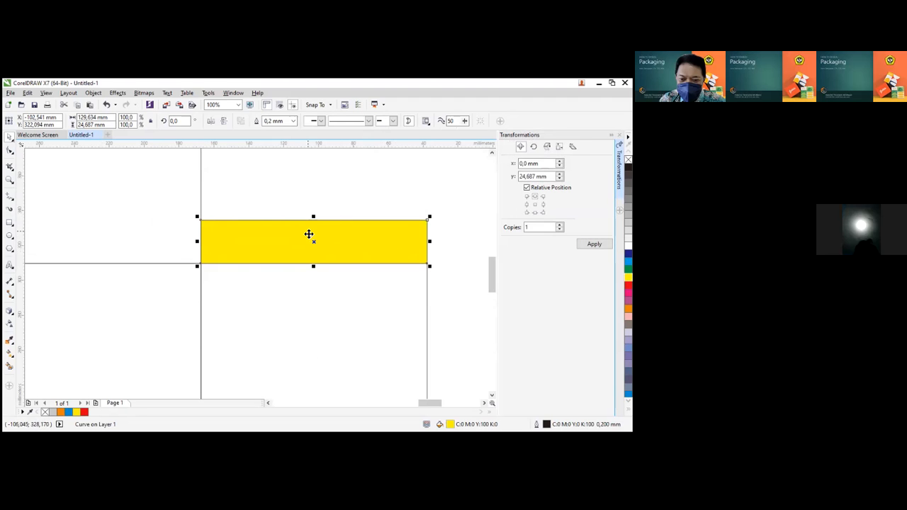
{"action": "key", "text": "ctrl+z"}
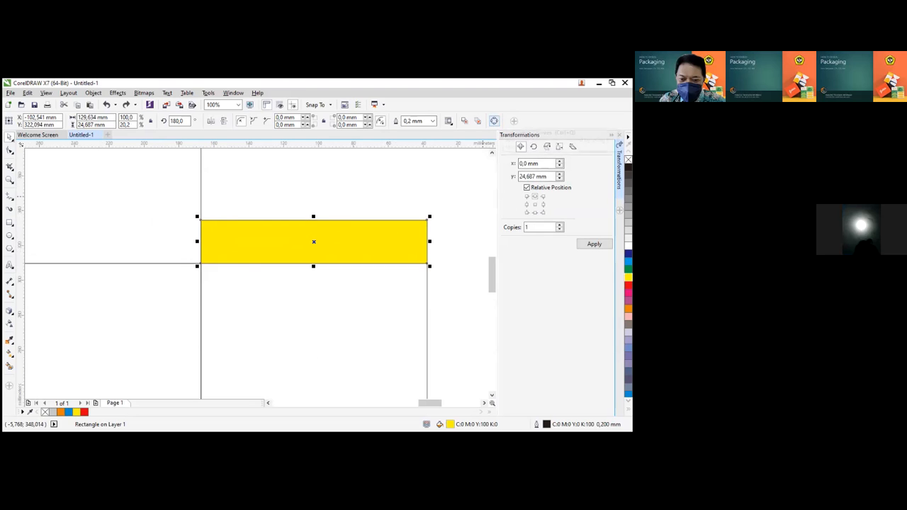
{"action": "right_click", "coordinate": [268, 241]}
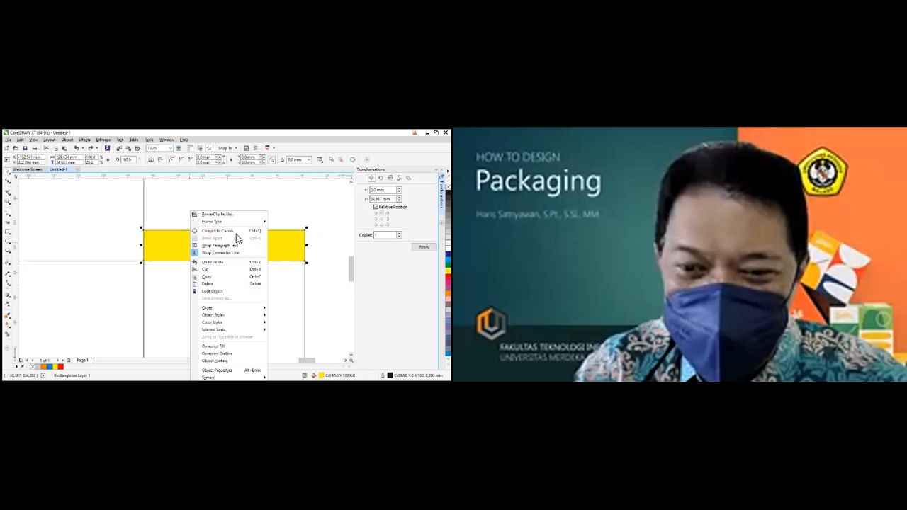
{"action": "left_click", "coordinate": [232, 234]}
Taper the right panel's upper flap into a trapezoid by moving its two upper corner nodes inward
{"action": "left_click", "coordinate": [8, 181]}
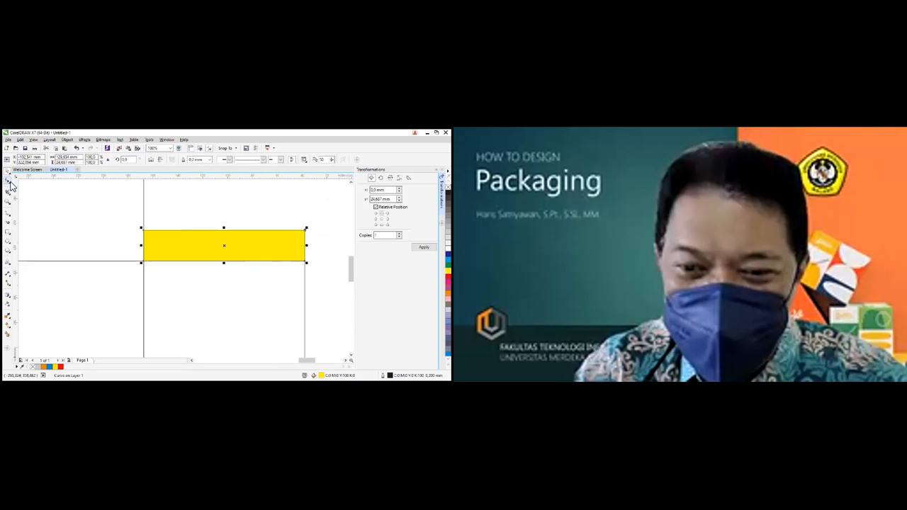
{"action": "left_click_drag", "start_coordinate": [145, 230], "coordinate": [153, 230]}
{"action": "left_click_drag", "start_coordinate": [304, 231], "coordinate": [294, 230]}
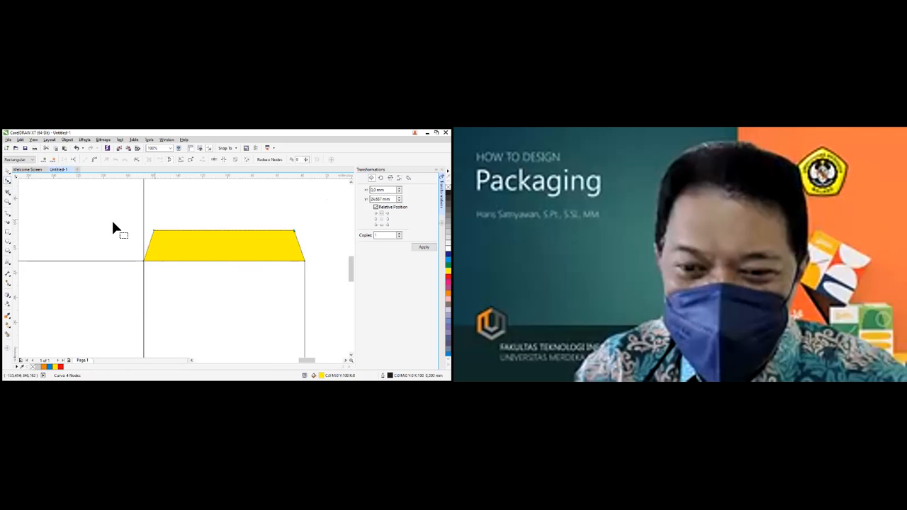
{"action": "left_click", "coordinate": [6, 175]}
{"action": "key", "text": "F4"}
{"action": "scroll", "coordinate": [274, 297], "scroll_direction": "up", "scroll_amount": 2}
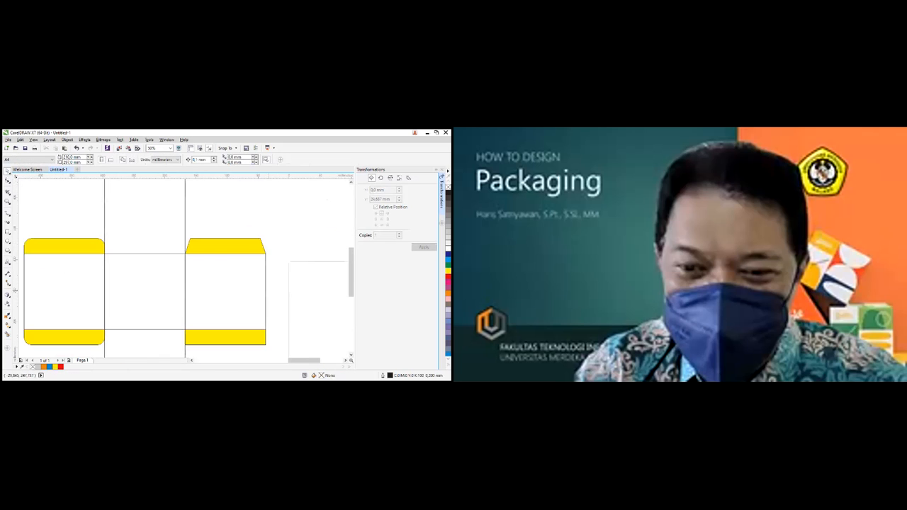
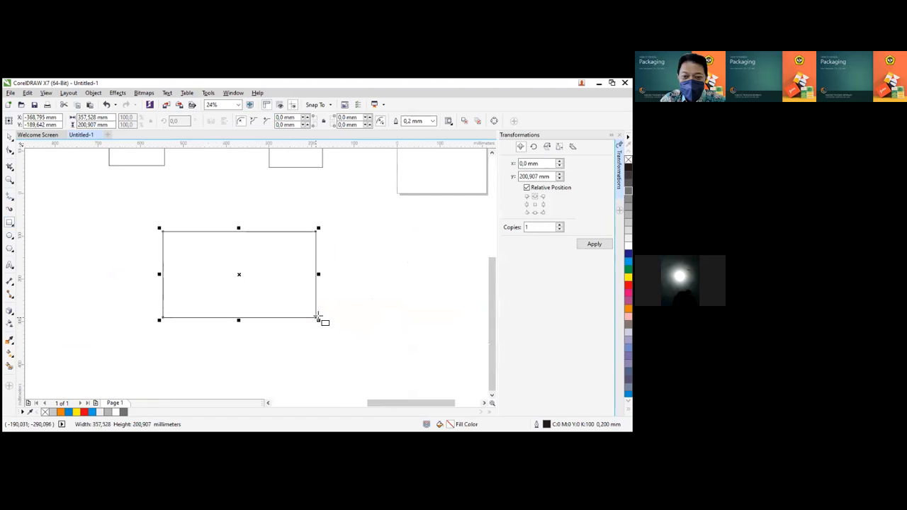
Add a mirrored side panel about 102.6 mm wide against the new rectangle's left edge and copy it to the right edge
{"action": "left_click", "coordinate": [10, 137]}
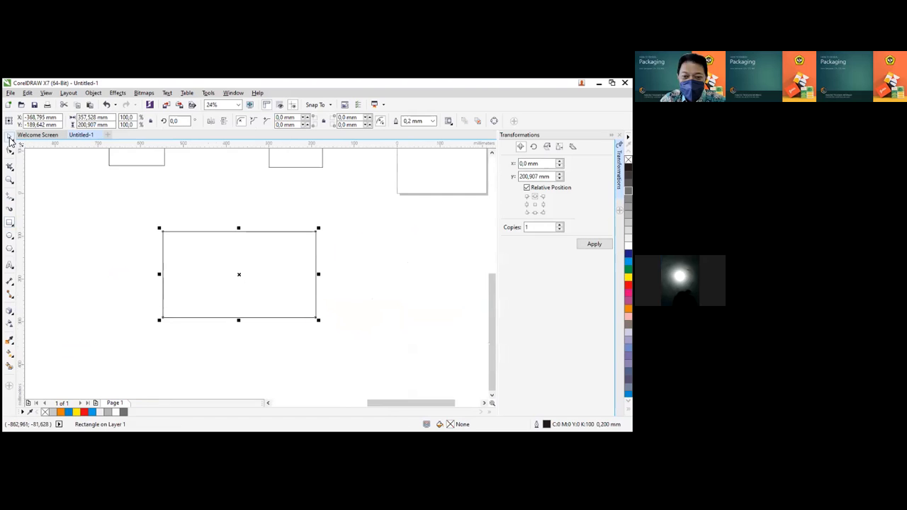
{"action": "left_click_drag", "start_coordinate": [318, 274], "coordinate": [120, 284]}
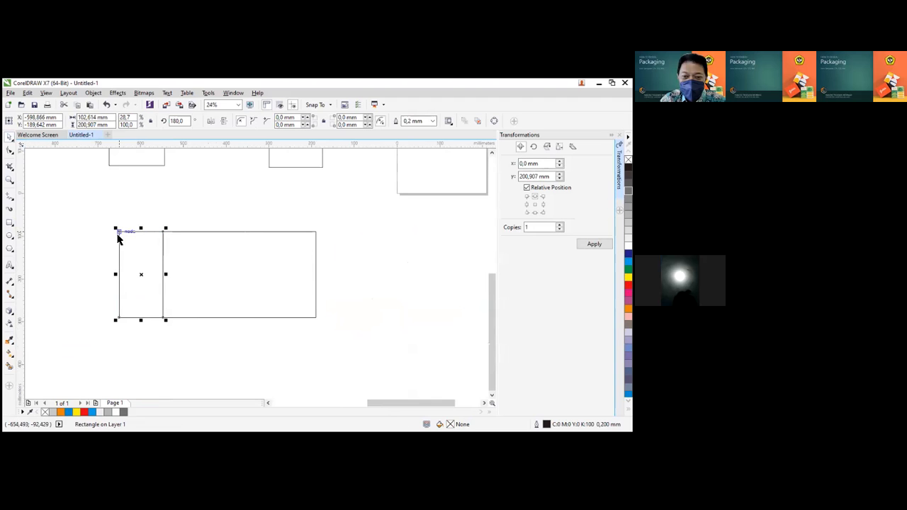
{"action": "left_click_drag", "start_coordinate": [118, 231], "coordinate": [317, 232]}
Move the three joined panels straight down into the empty area below the earlier layouts
{"action": "scroll", "coordinate": [263, 319], "scroll_direction": "down", "scroll_amount": 2}
{"action": "left_click_drag", "start_coordinate": [180, 266], "coordinate": [267, 350]}
{"action": "scroll", "coordinate": [235, 356], "scroll_direction": "up", "scroll_amount": 2}
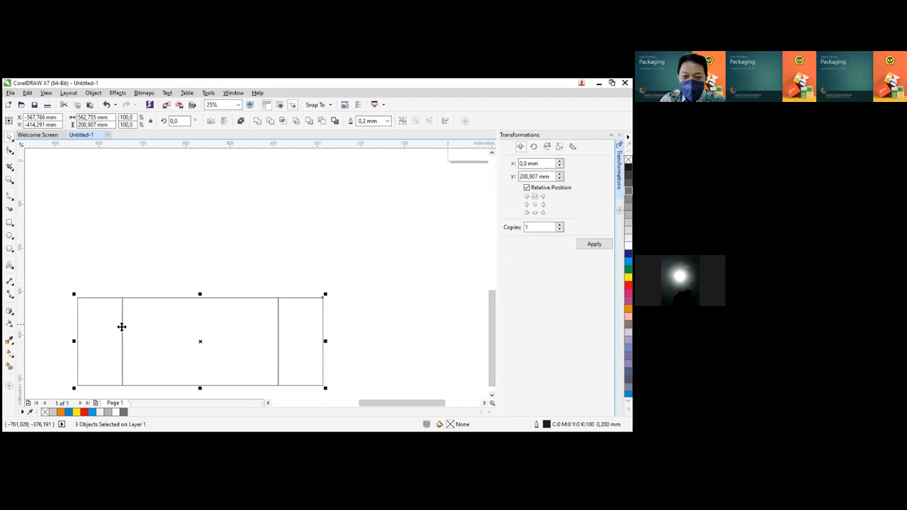
{"action": "scroll", "coordinate": [489, 368], "scroll_direction": "right", "scroll_amount": 1}
{"action": "left_click", "coordinate": [488, 369]}
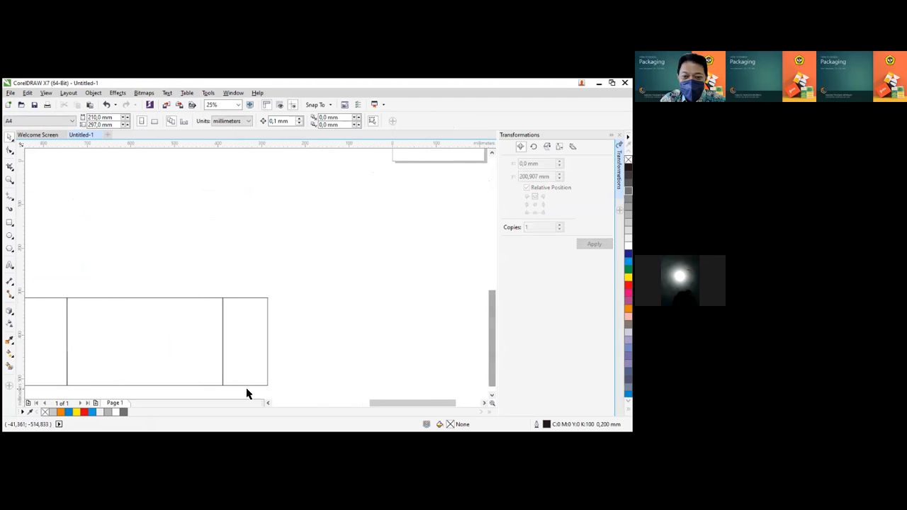
{"action": "scroll", "coordinate": [186, 360], "scroll_direction": "down", "scroll_amount": 1}
{"action": "key", "text": "F2"}
{"action": "left_click_drag", "start_coordinate": [59, 304], "coordinate": [262, 427]}
{"action": "left_click", "coordinate": [328, 243]}
{"action": "left_click", "coordinate": [433, 182]}
{"action": "left_click", "coordinate": [368, 215]}
{"action": "left_click", "coordinate": [243, 214]}
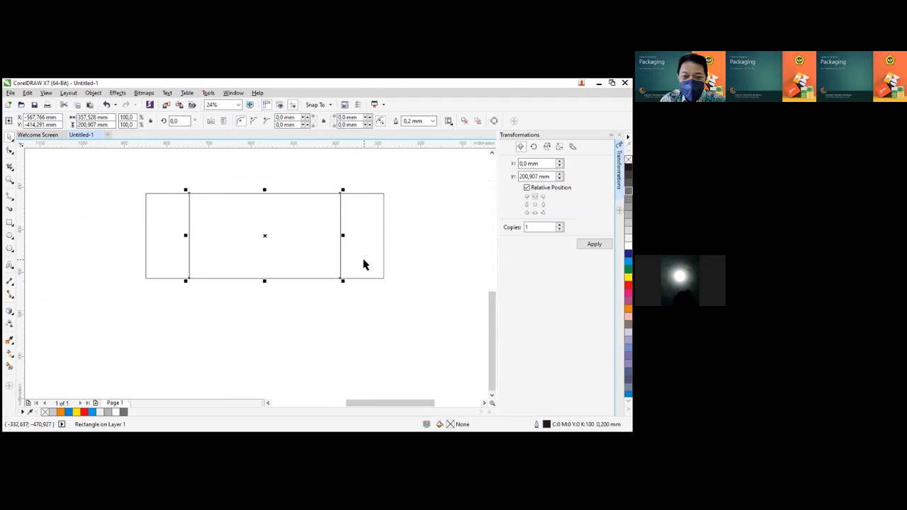
Place a copy of the right side panel in the empty space below the middle panel
{"action": "left_click_drag", "start_coordinate": [369, 217], "coordinate": [260, 314]}
{"action": "left_click", "coordinate": [260, 314]}
{"action": "left_click_drag", "start_coordinate": [275, 291], "coordinate": [307, 368]}
{"action": "left_click_drag", "start_coordinate": [308, 324], "coordinate": [307, 367]}
{"action": "key", "text": "ctrl+z"}
{"action": "left_click", "coordinate": [227, 235]}
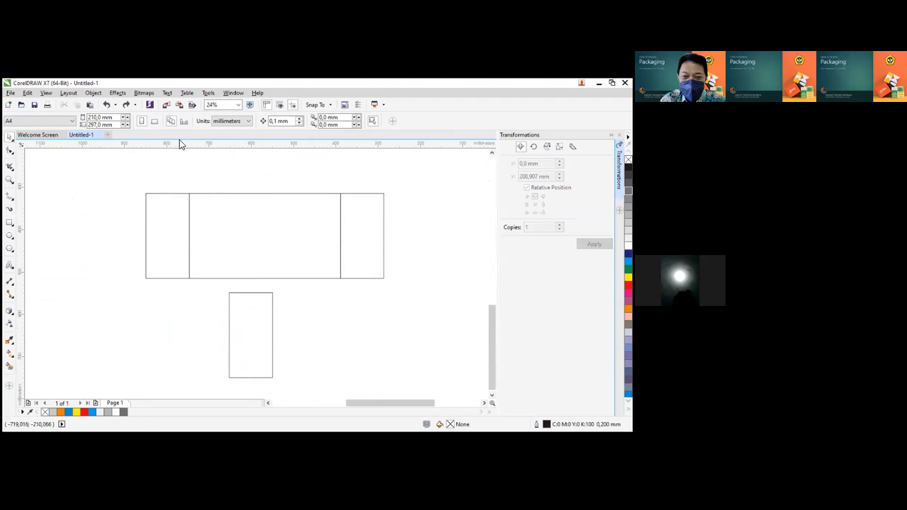
Rotate the copied side panel by 90 degrees
{"action": "left_click", "coordinate": [259, 338]}
{"action": "double_click", "coordinate": [183, 122]}
{"action": "type", "text": "90"}
{"action": "key", "text": "Return"}
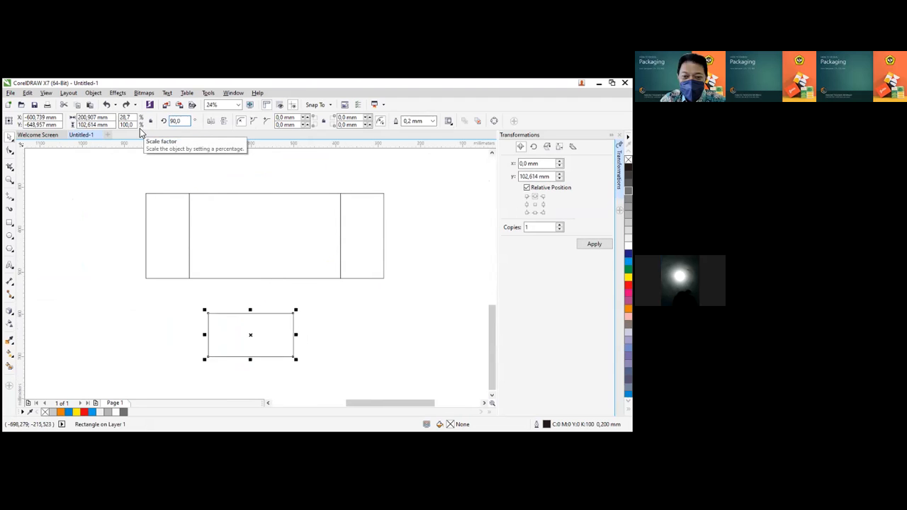
Snap the rotated panel to the middle panel's lower right corner and stretch it to the middle panel's full width
{"action": "left_click", "coordinate": [283, 323]}
{"action": "left_click", "coordinate": [289, 319]}
{"action": "left_click_drag", "start_coordinate": [295, 314], "coordinate": [340, 282]}
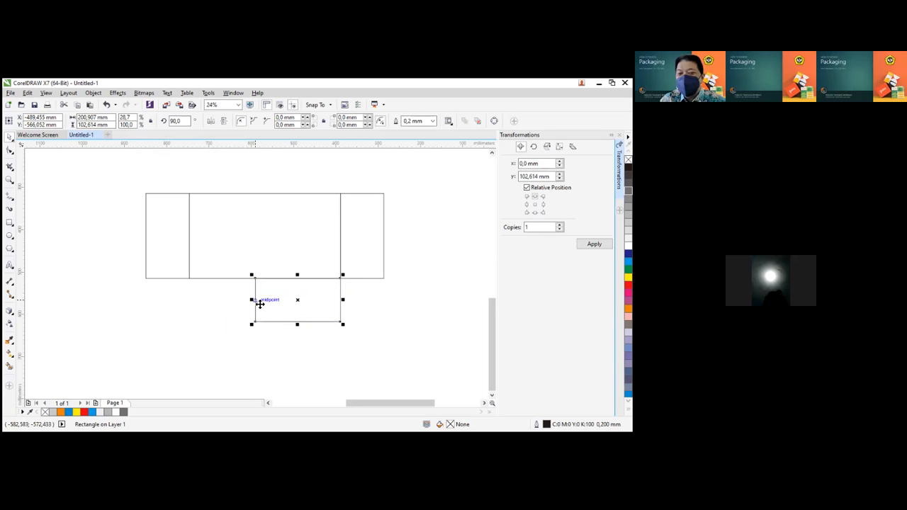
{"action": "left_click_drag", "start_coordinate": [252, 300], "coordinate": [185, 301]}
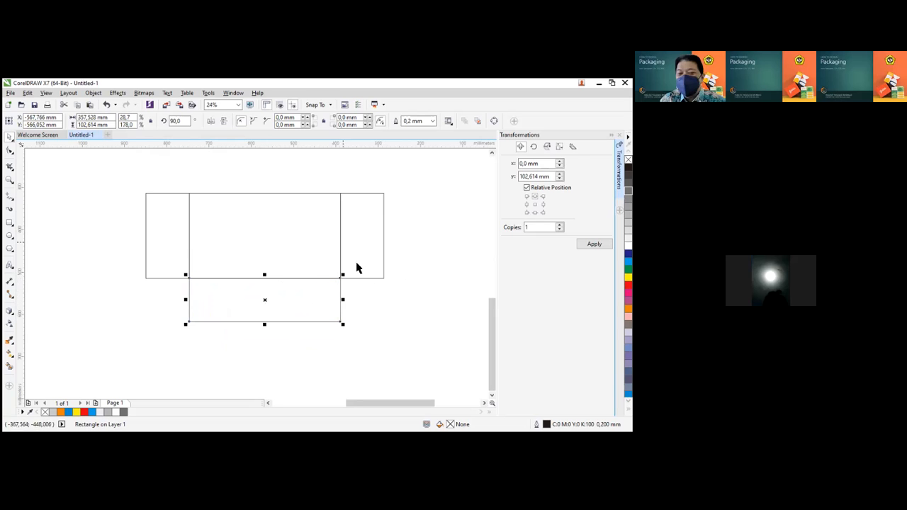
Copy the lower panel to the middle panel's upper edge
{"action": "left_click", "coordinate": [330, 310]}
{"action": "left_click", "coordinate": [323, 293]}
{"action": "left_click_drag", "start_coordinate": [340, 323], "coordinate": [341, 195]}
{"action": "scroll", "coordinate": [350, 229], "scroll_direction": "down", "scroll_amount": 1}
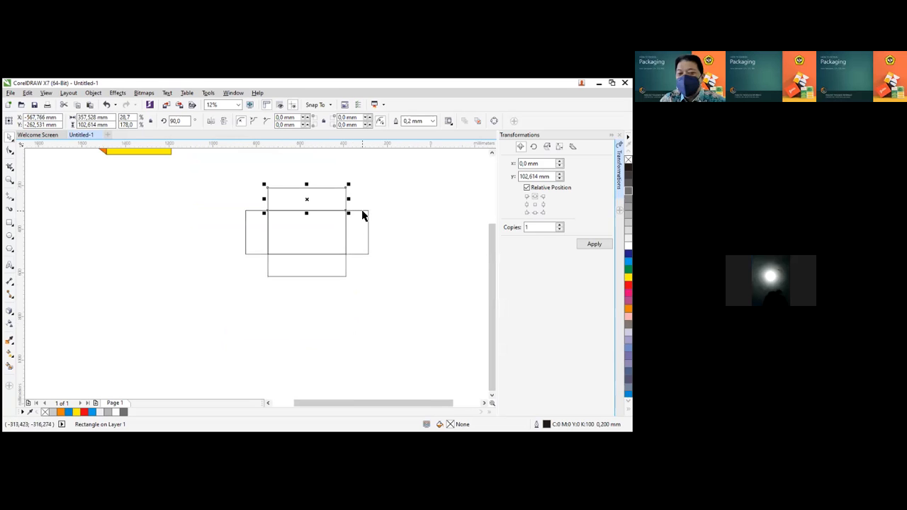
Add square corner panels of about 102.6 mm above and below the left side panel as mirrored copies of it
{"action": "key", "text": "z"}
{"action": "left_click_drag", "start_coordinate": [236, 179], "coordinate": [406, 300]}
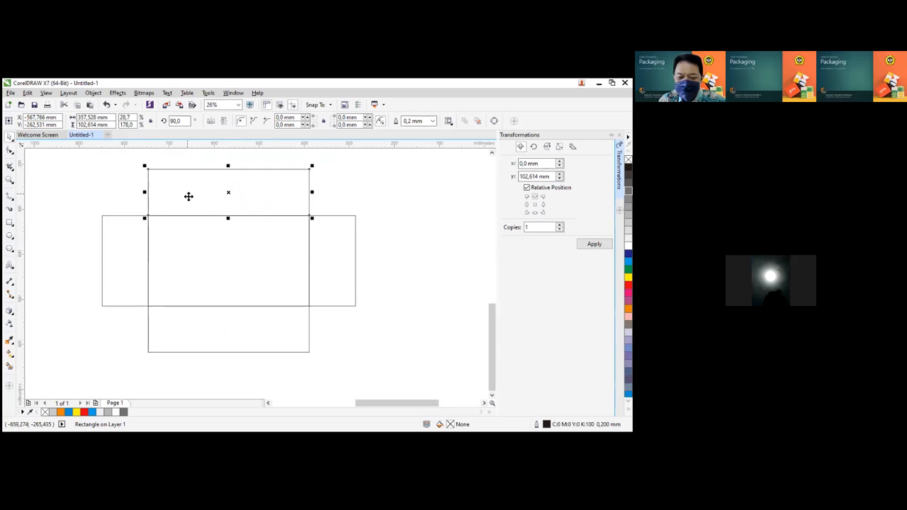
{"action": "left_click", "coordinate": [127, 230]}
{"action": "left_click", "coordinate": [133, 218]}
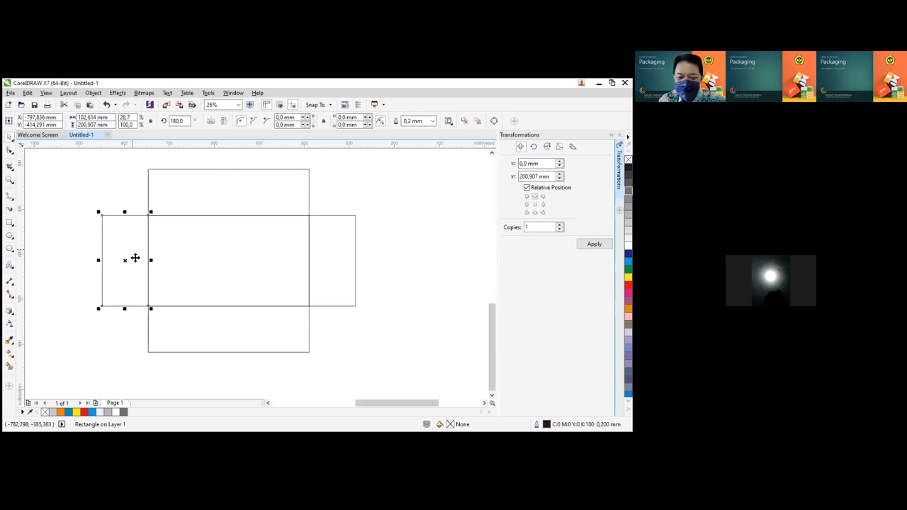
{"action": "left_click_drag", "start_coordinate": [126, 309], "coordinate": [149, 169]}
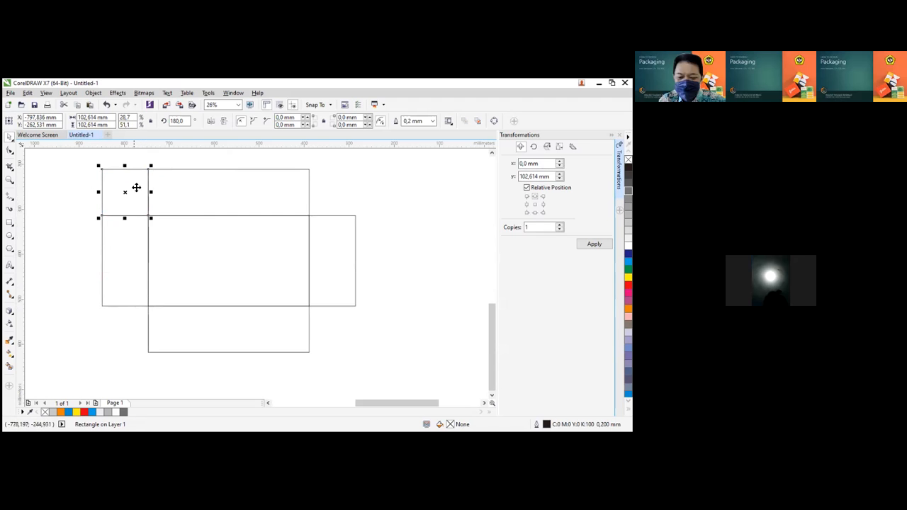
{"action": "left_click", "coordinate": [134, 252]}
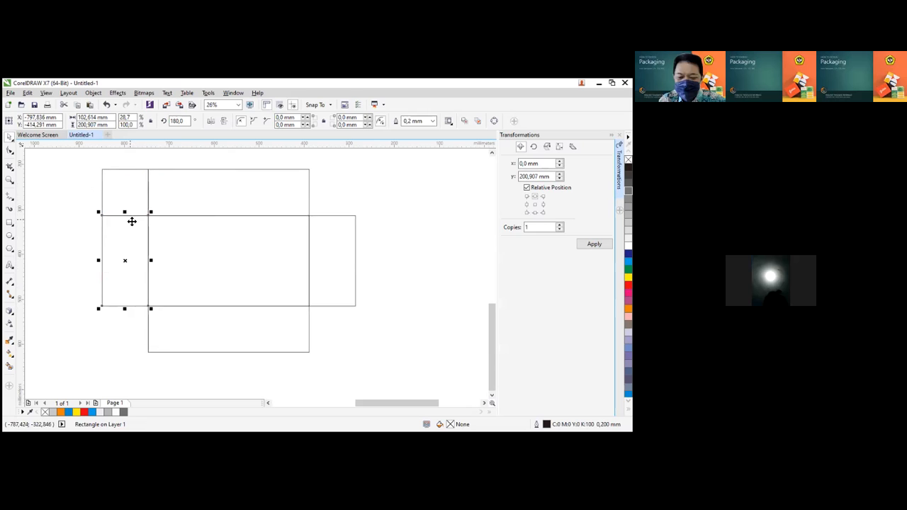
{"action": "left_click_drag", "start_coordinate": [125, 216], "coordinate": [149, 354]}
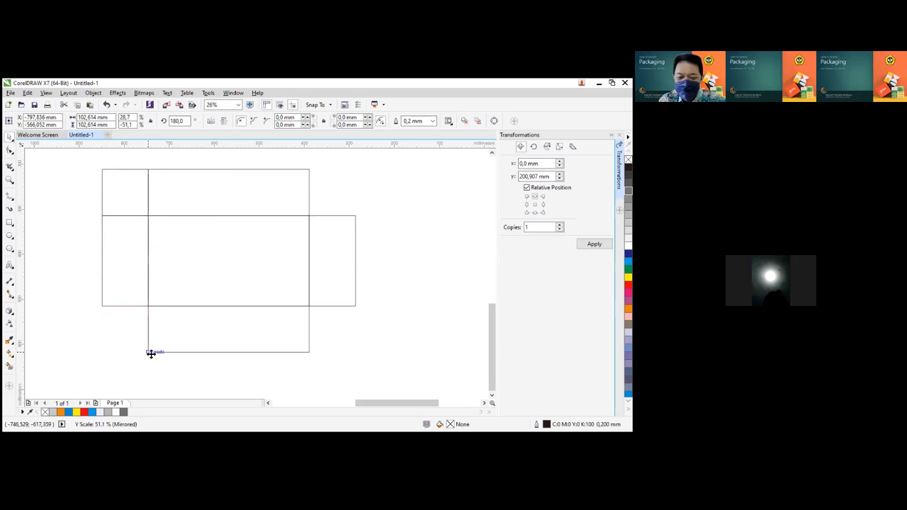
Add matching square corner panels above and below the right side panel as mirrored copies of it
{"action": "left_click", "coordinate": [331, 234]}
{"action": "left_click_drag", "start_coordinate": [332, 311], "coordinate": [306, 170]}
{"action": "left_click", "coordinate": [331, 237]}
{"action": "left_click_drag", "start_coordinate": [333, 211], "coordinate": [309, 353]}
Fill the middle panel with light gray
{"action": "left_click", "coordinate": [225, 255]}
{"action": "left_click", "coordinate": [628, 231]}
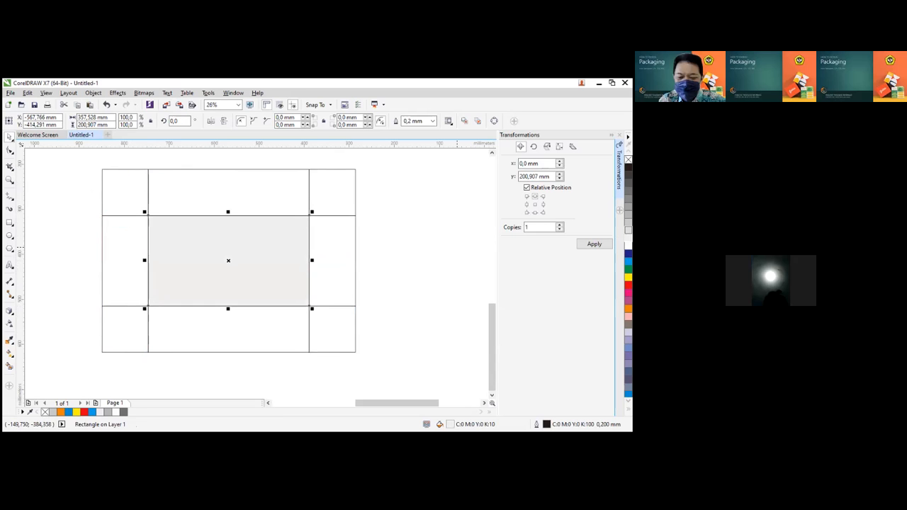
{"action": "left_click", "coordinate": [628, 236]}
{"action": "left_click", "coordinate": [442, 204]}
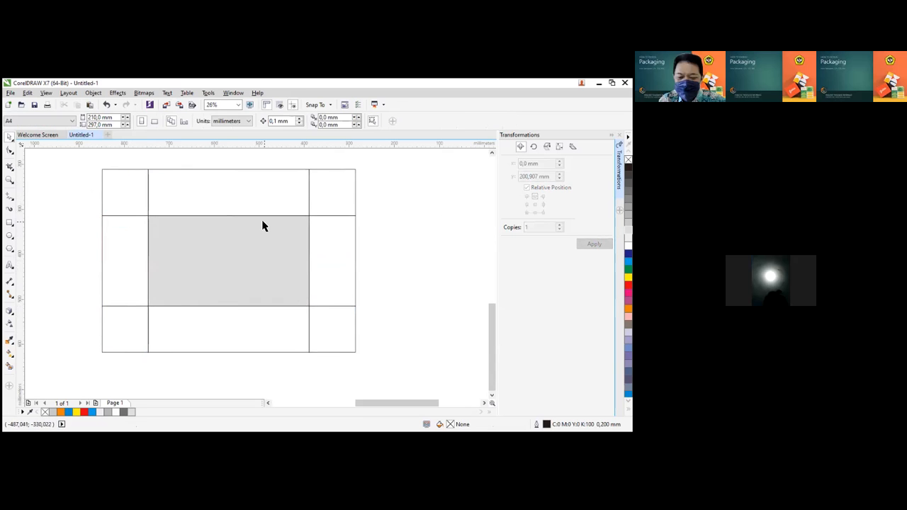
Fill the four corner squares with pale yellow (C:0 M:0 Y:40 K:0)
{"action": "left_click", "coordinate": [122, 197]}
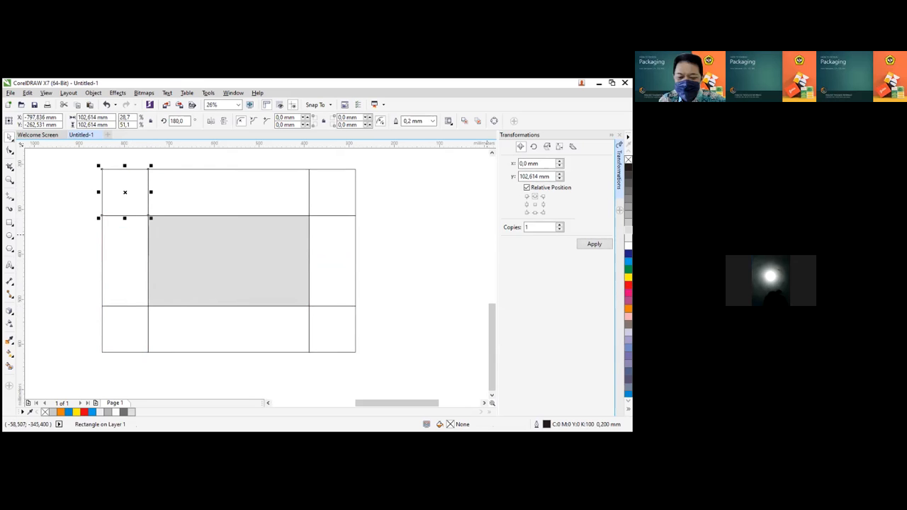
{"action": "left_click", "coordinate": [628, 408]}
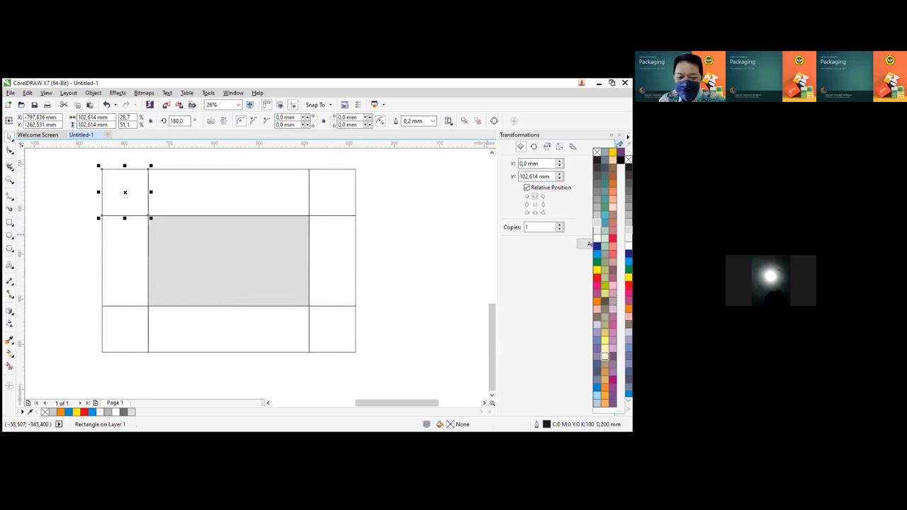
{"action": "left_click", "coordinate": [604, 356]}
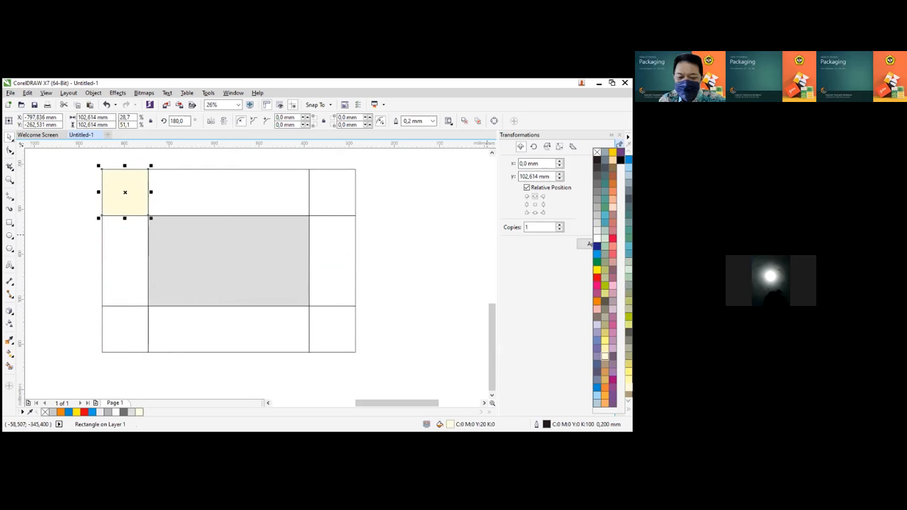
{"action": "left_click", "coordinate": [319, 186]}
{"action": "left_click", "coordinate": [352, 322]}
{"action": "left_click", "coordinate": [256, 338], "text": "shift"}
{"action": "left_click", "coordinate": [128, 338], "text": "shift"}
{"action": "left_click", "coordinate": [628, 379]}
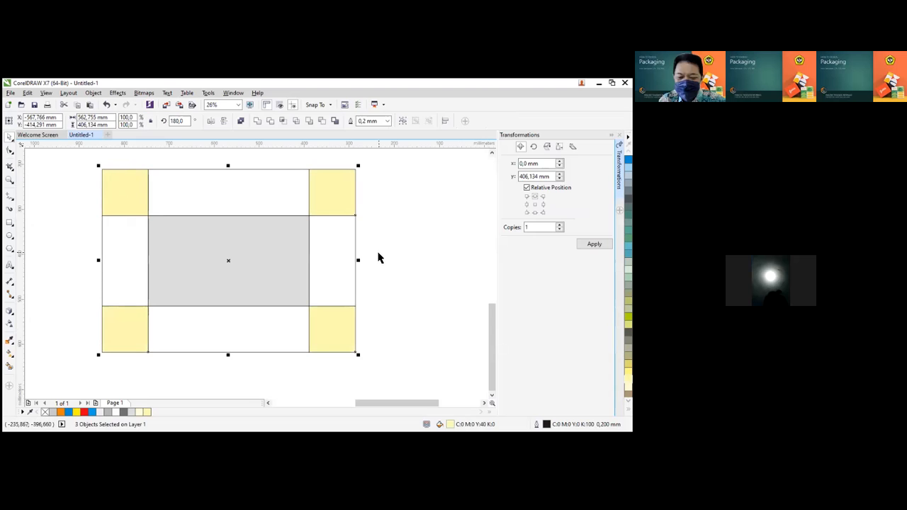
{"action": "left_click", "coordinate": [388, 252]}
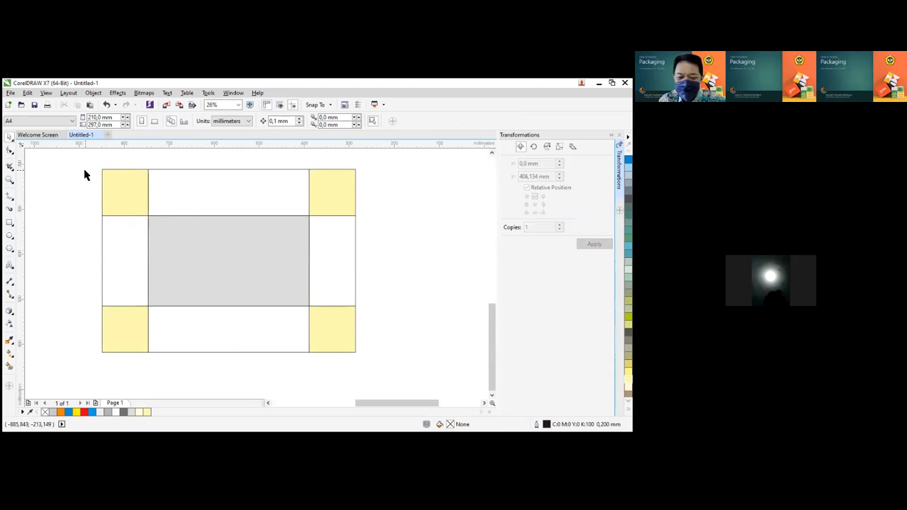
Fill the four side panels around the middle one with pale green (C:20 M:0 Y:20 K:0)
{"action": "left_click", "coordinate": [202, 192]}
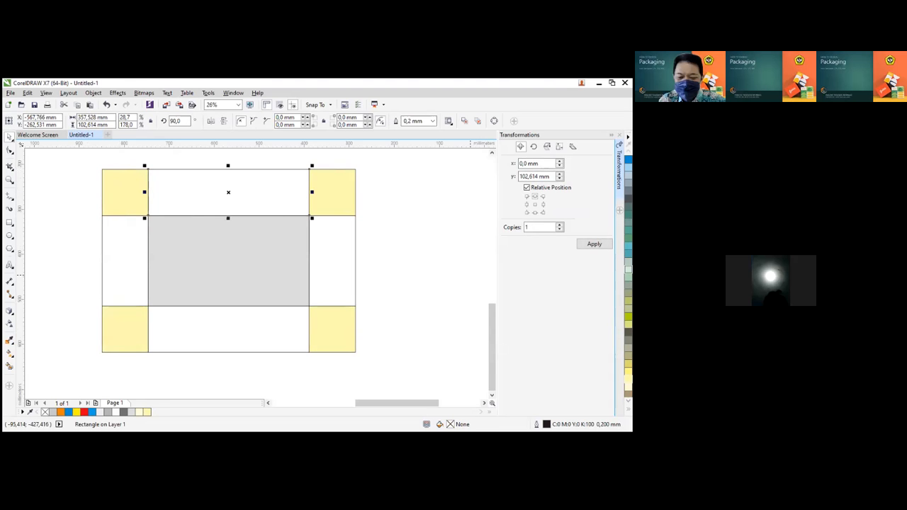
{"action": "left_click", "coordinate": [628, 268]}
{"action": "left_click", "coordinate": [135, 263]}
{"action": "left_click", "coordinate": [224, 330], "text": "shift"}
{"action": "left_click", "coordinate": [334, 285], "text": "shift"}
{"action": "left_click", "coordinate": [628, 268]}
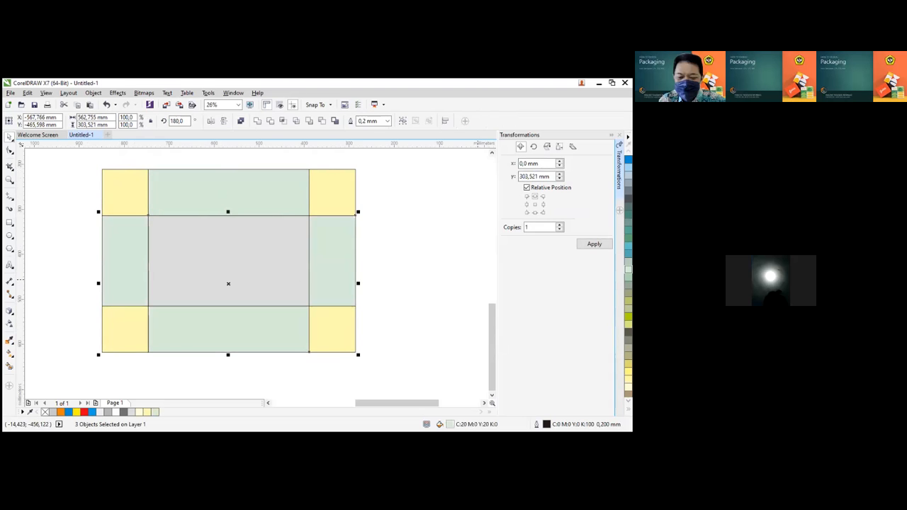
{"action": "left_click", "coordinate": [425, 234]}
Remove the outlines from all nine panels of the box layout
{"action": "left_click_drag", "start_coordinate": [72, 161], "coordinate": [377, 376]}
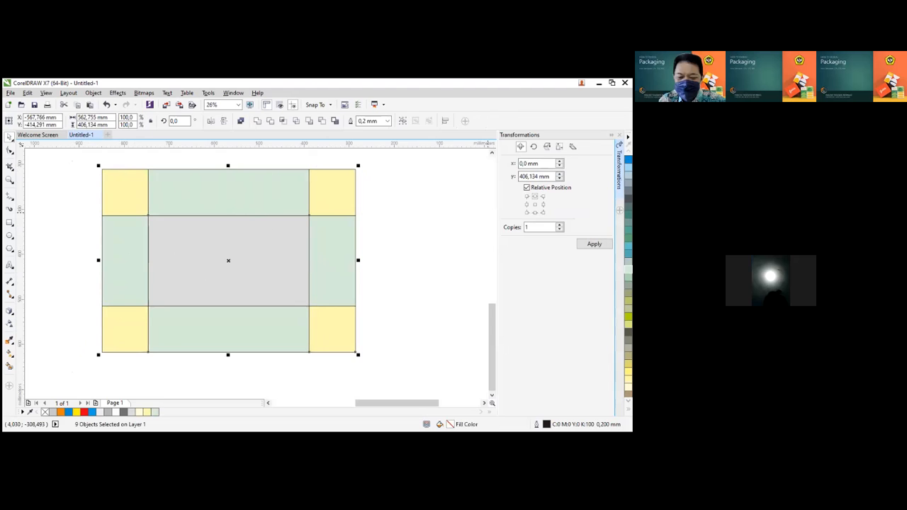
{"action": "left_click", "coordinate": [628, 409]}
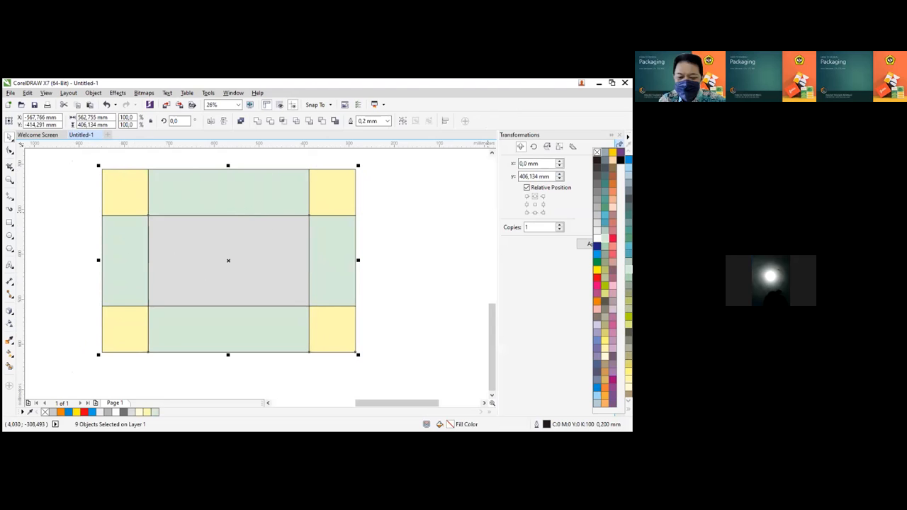
{"action": "right_click", "coordinate": [598, 153]}
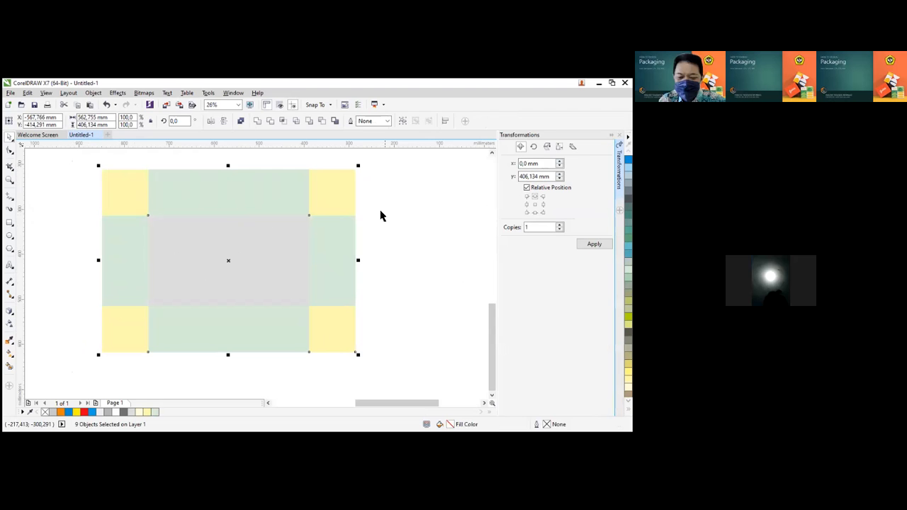
Change the fill of the four side panels around the middle panel to pale blue
{"action": "left_click", "coordinate": [277, 190]}
{"action": "left_click", "coordinate": [139, 259], "text": "shift"}
{"action": "left_click", "coordinate": [203, 344], "text": "shift"}
{"action": "left_click", "coordinate": [330, 286], "text": "shift"}
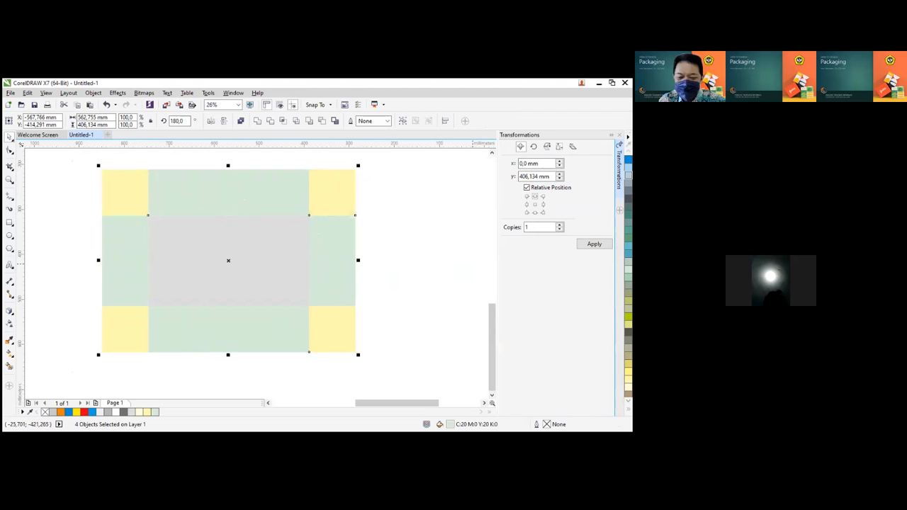
{"action": "left_click", "coordinate": [629, 177]}
{"action": "left_click", "coordinate": [398, 210]}
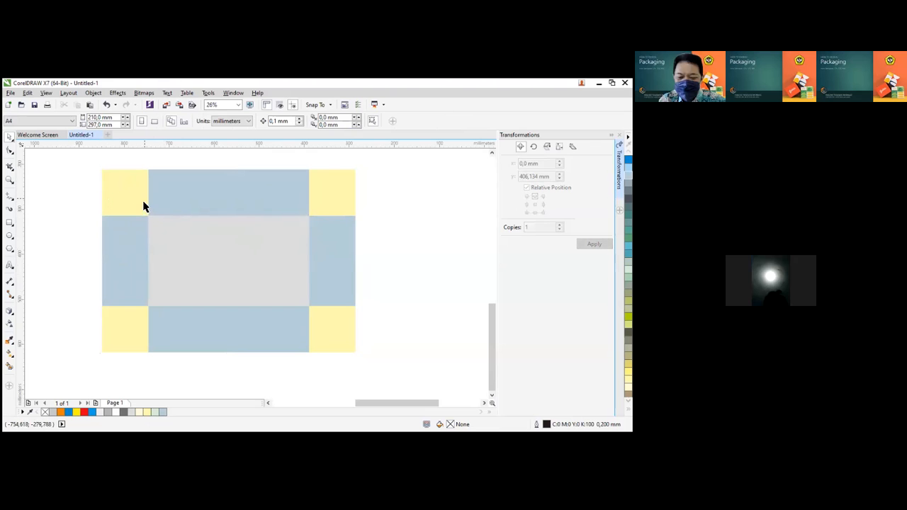
Draw a straight horizontal Freehand line about 357.5 mm long along the upper edge of the gray middle panel
{"action": "left_click", "coordinate": [11, 198]}
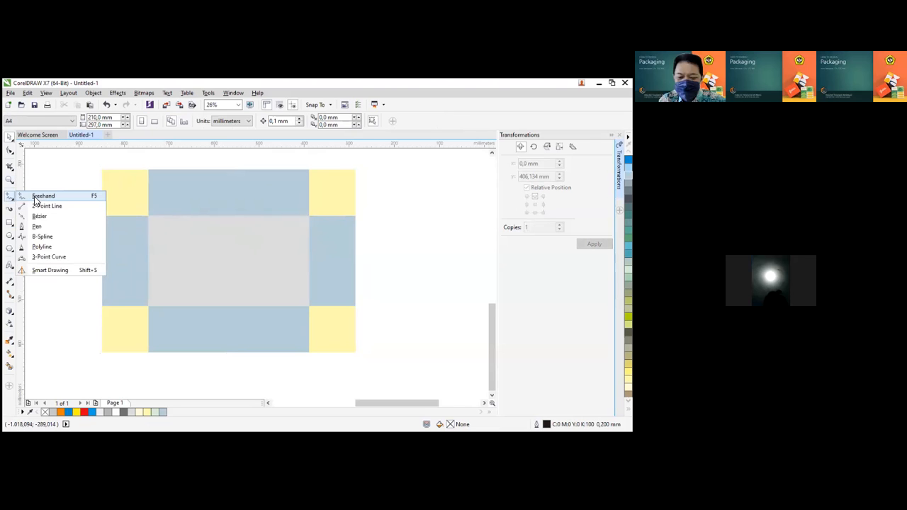
{"action": "left_click", "coordinate": [34, 199]}
{"action": "left_click", "coordinate": [146, 215]}
{"action": "left_click", "coordinate": [312, 215]}
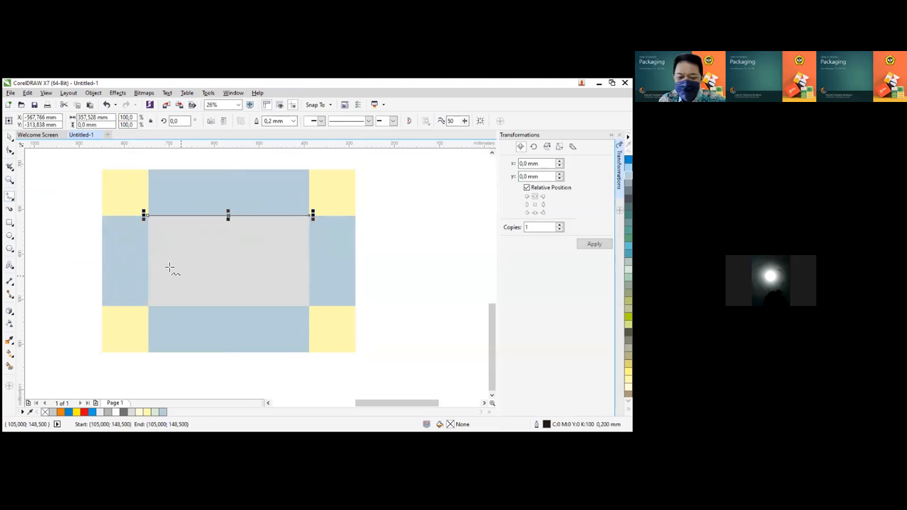
{"action": "left_click", "coordinate": [8, 139]}
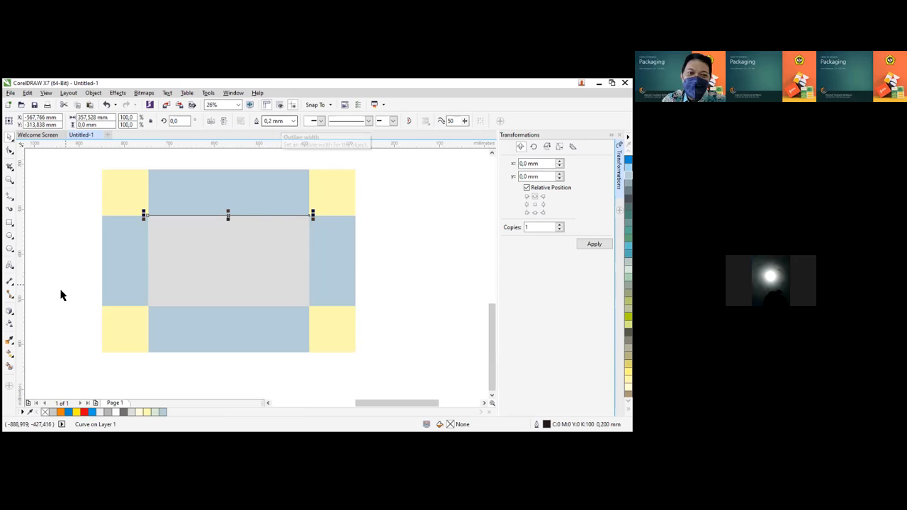
{"action": "left_click", "coordinate": [294, 122]}
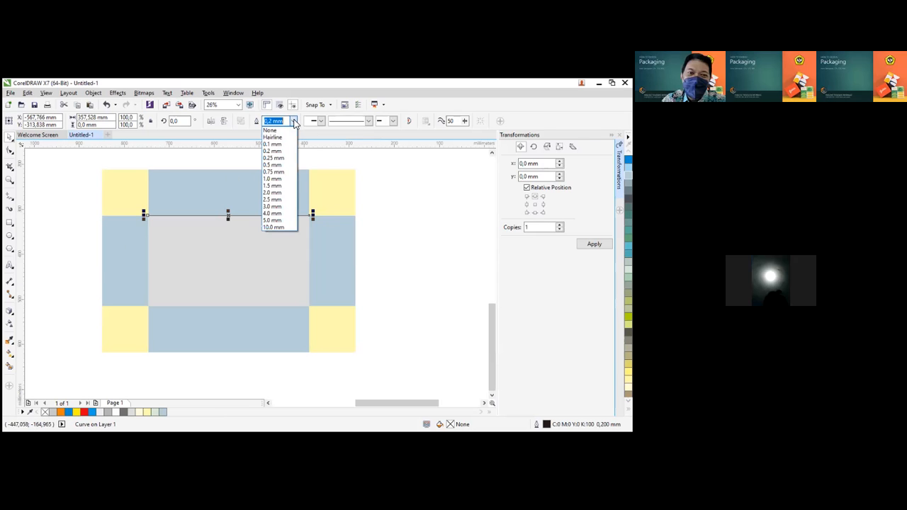
{"action": "left_click", "coordinate": [61, 248]}
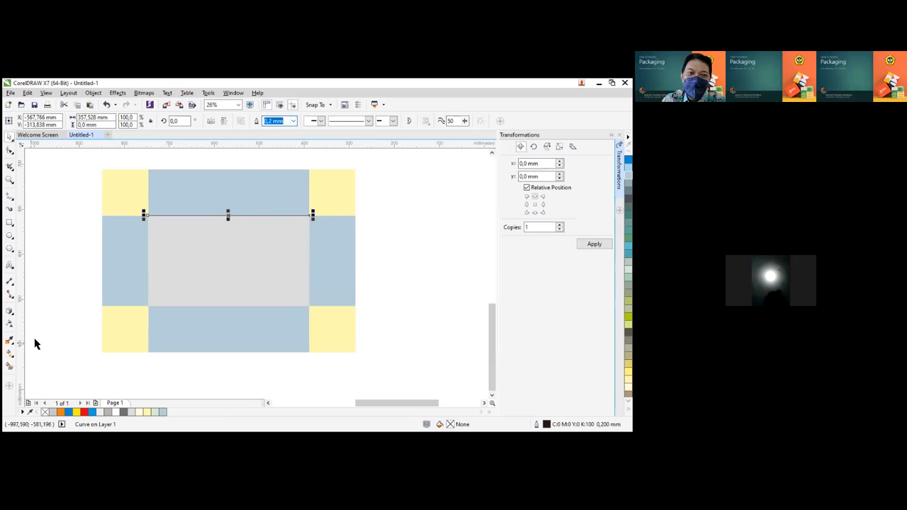
{"action": "left_click", "coordinate": [10, 387]}
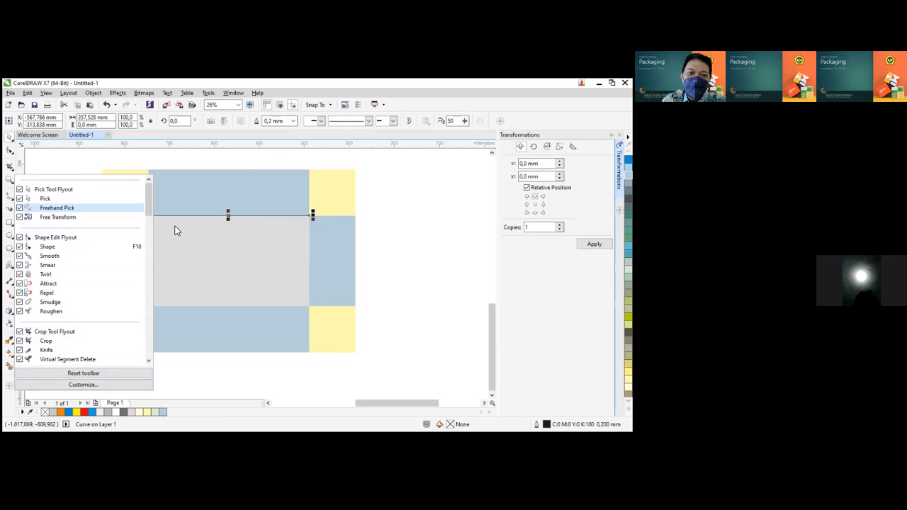
{"action": "mouse_move", "coordinate": [149, 200]}
{"action": "left_mouse_down"}
{"action": "mouse_move", "coordinate": [144, 352]}
{"action": "mouse_move", "coordinate": [142, 238]}
{"action": "left_mouse_up"}
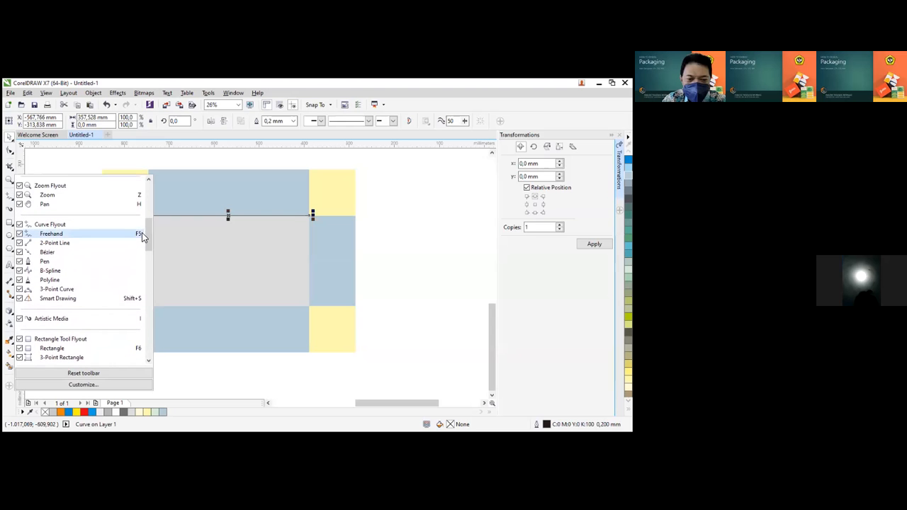
{"action": "left_click", "coordinate": [45, 263]}
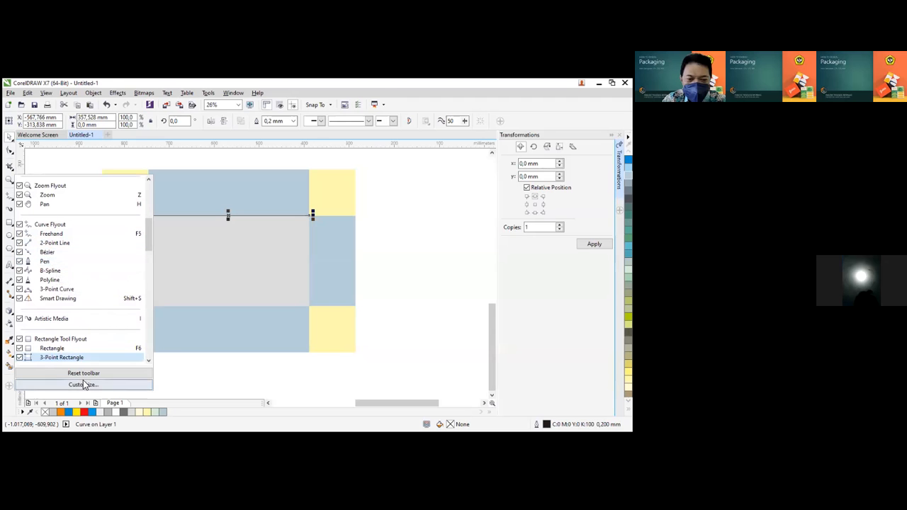
{"action": "left_click", "coordinate": [74, 156]}
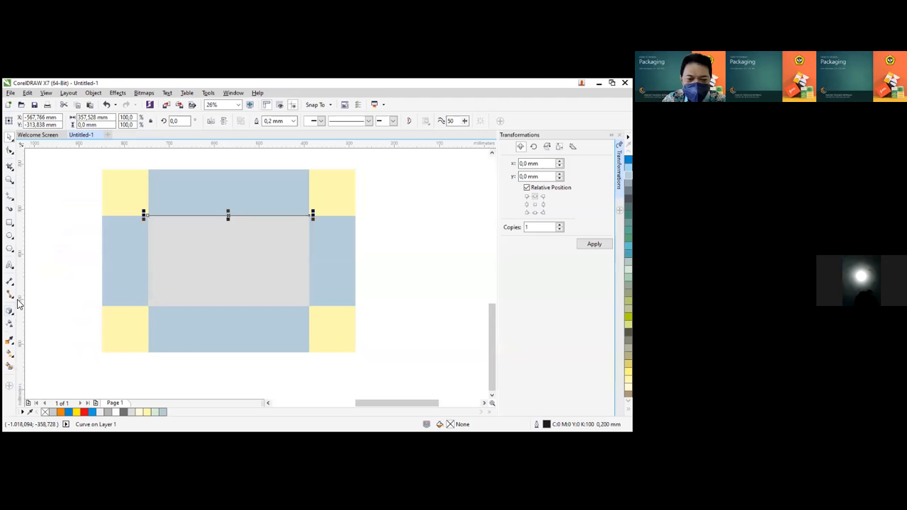
{"action": "left_click", "coordinate": [11, 355]}
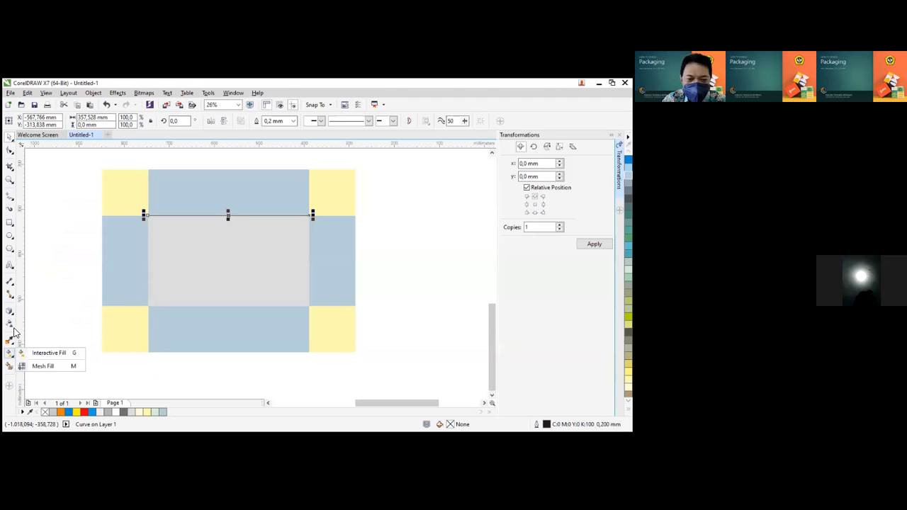
{"action": "left_click", "coordinate": [10, 368]}
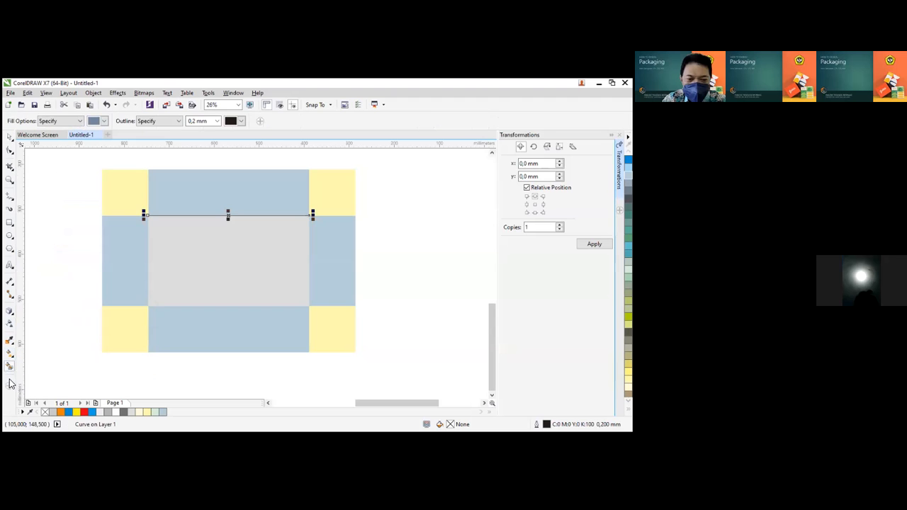
{"action": "left_click", "coordinate": [11, 301]}
{"action": "left_click", "coordinate": [10, 264]}
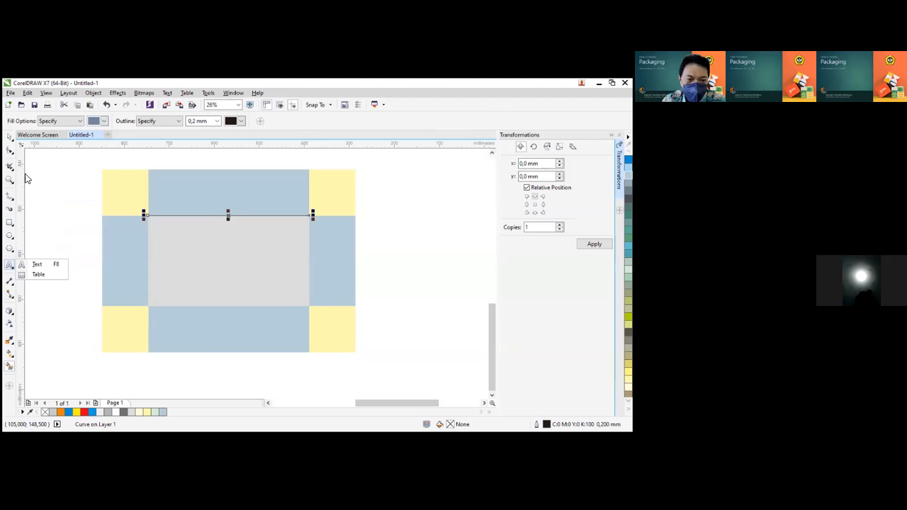
{"action": "left_click", "coordinate": [177, 264]}
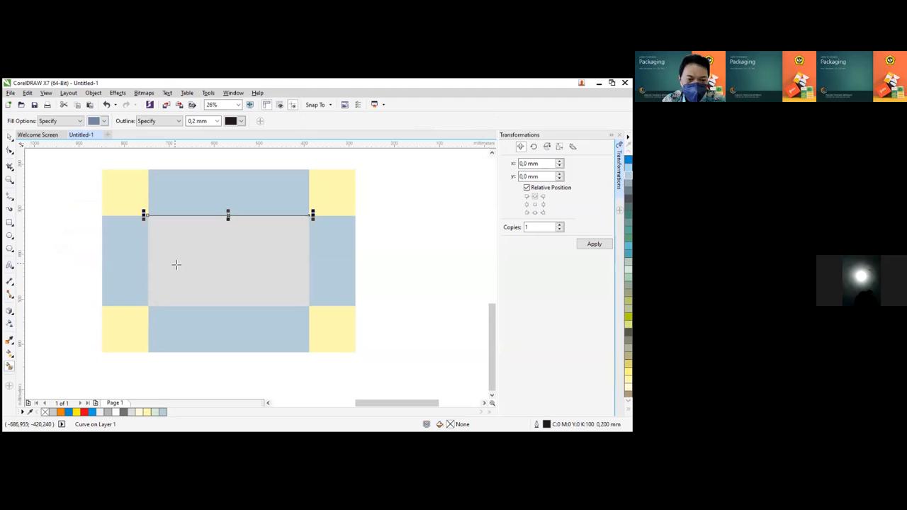
{"action": "key", "text": "F11"}
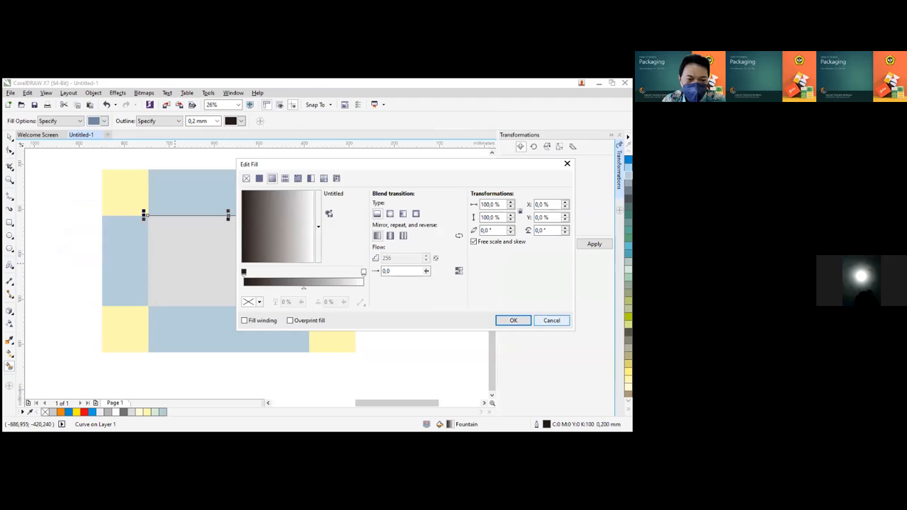
{"action": "left_click", "coordinate": [551, 320]}
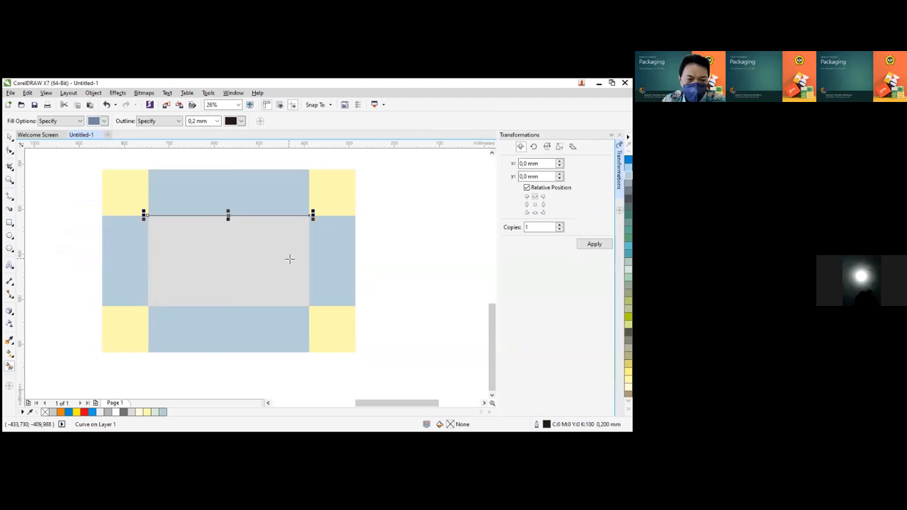
Set the outline width of the horizontal line to 1.0 pt, using points as the width unit
{"action": "key", "text": "F12"}
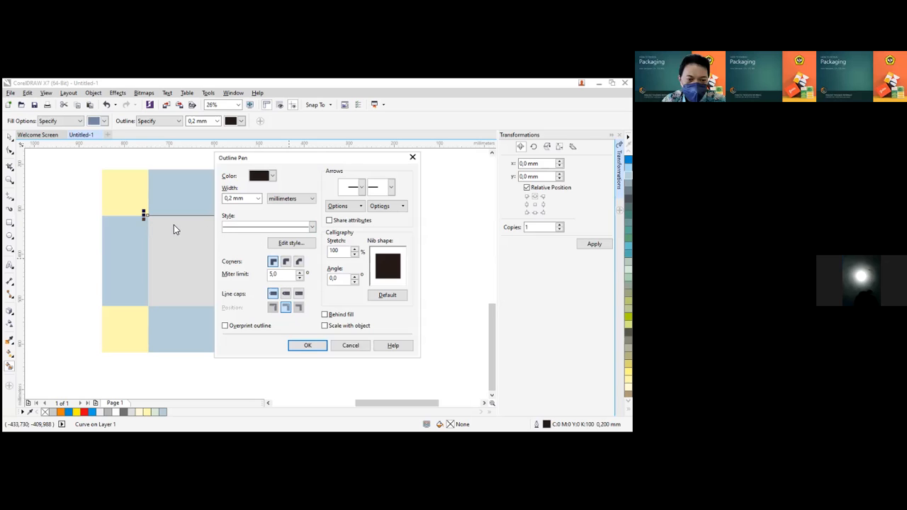
{"action": "left_click", "coordinate": [307, 200]}
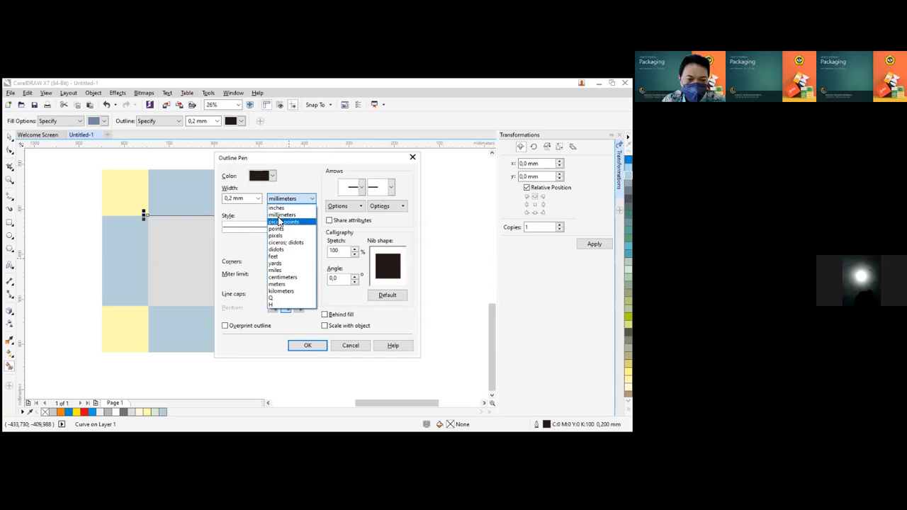
{"action": "left_click", "coordinate": [275, 229]}
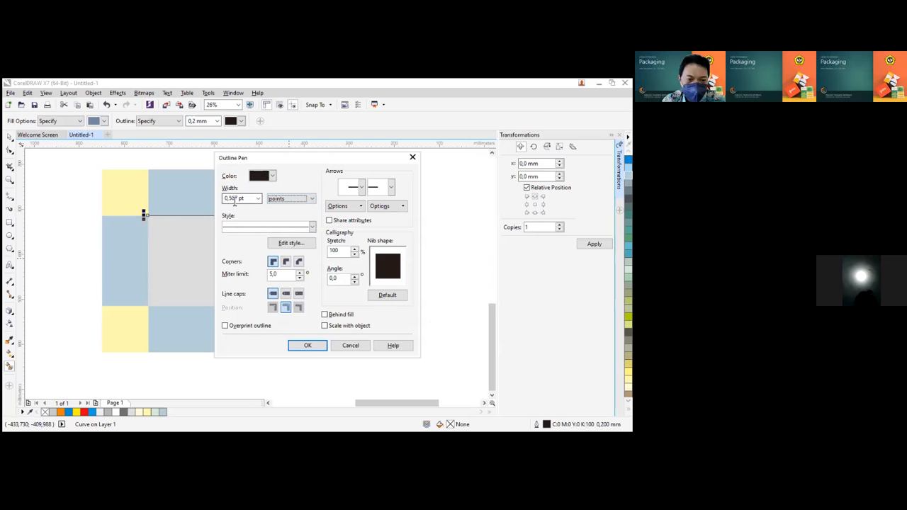
{"action": "left_click", "coordinate": [258, 198]}
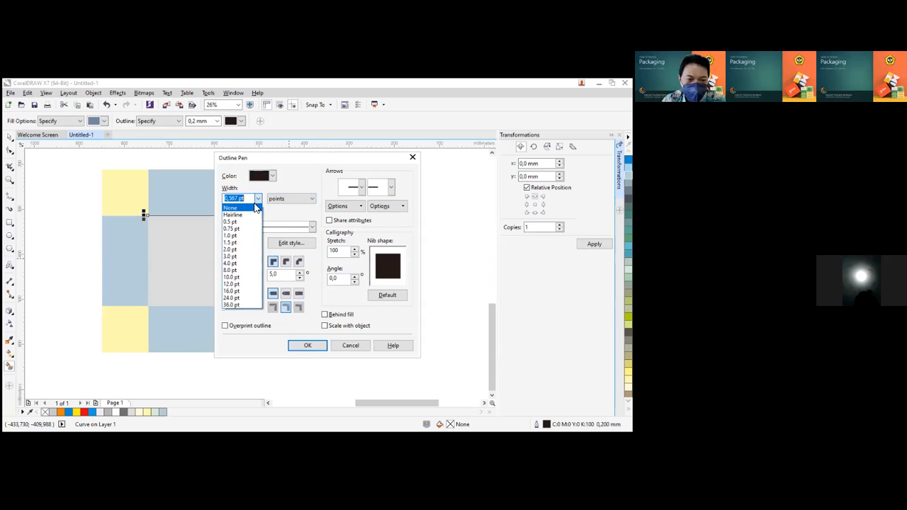
{"action": "left_click", "coordinate": [232, 236]}
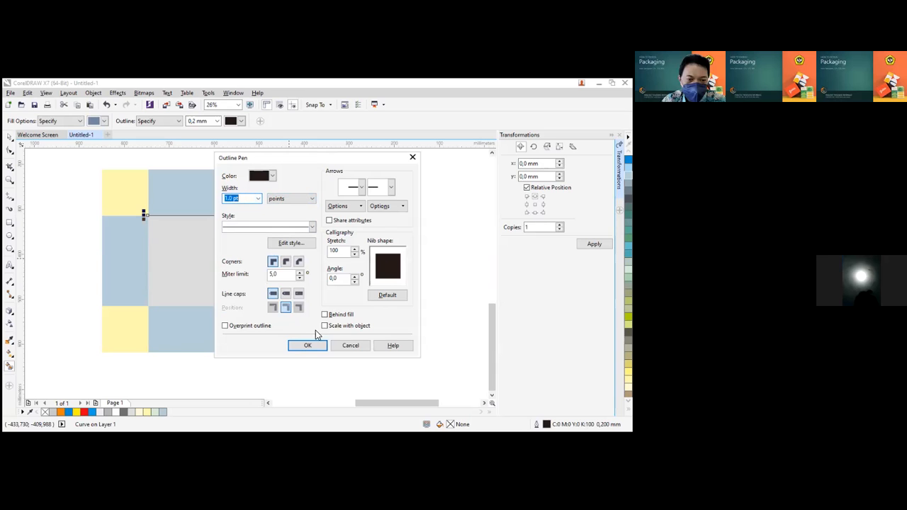
{"action": "left_click", "coordinate": [308, 347]}
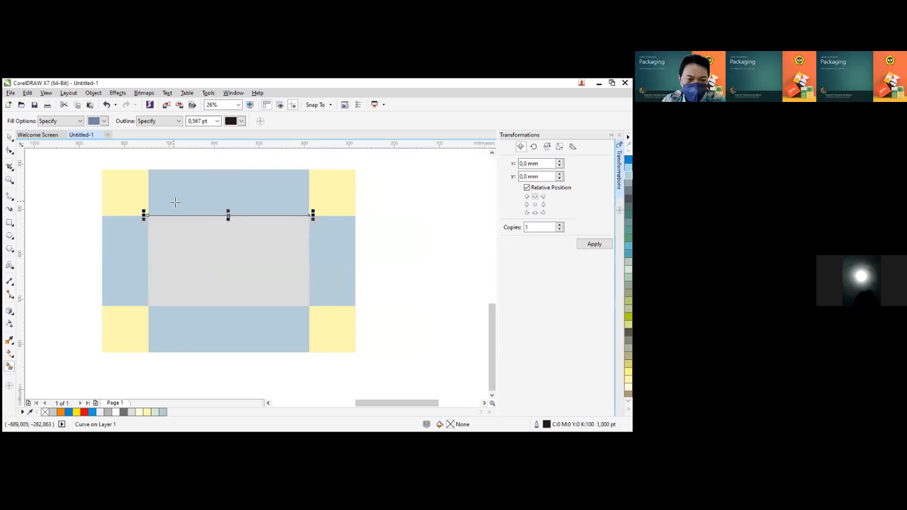
{"action": "left_click", "coordinate": [10, 137]}
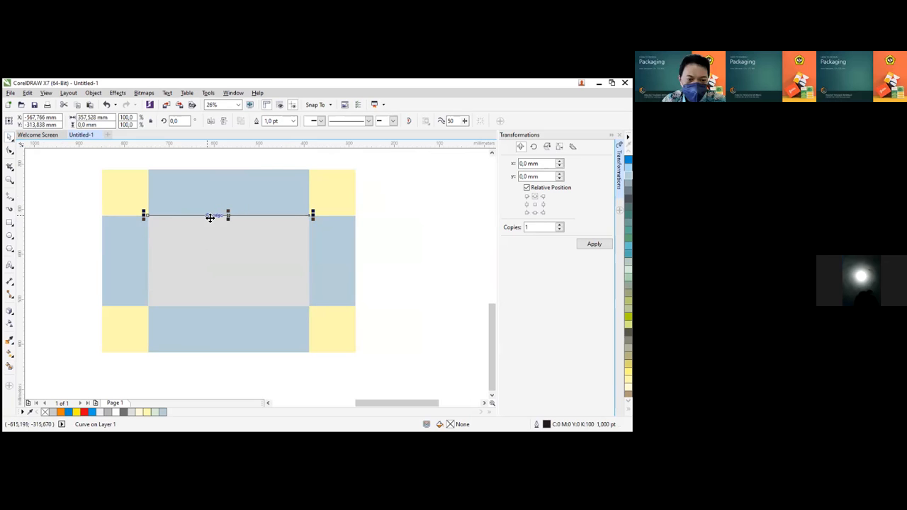
Give the horizontal line a dashed line style, replacing the short-dash pattern with a longer-dash one
{"action": "scroll", "coordinate": [209, 218], "scroll_direction": "up", "scroll_amount": 4}
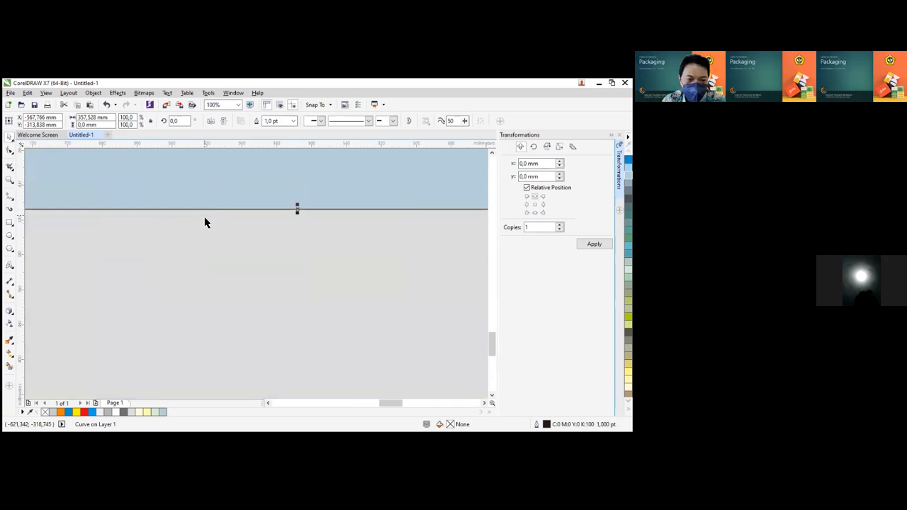
{"action": "scroll", "coordinate": [223, 209], "scroll_direction": "down", "scroll_amount": 4}
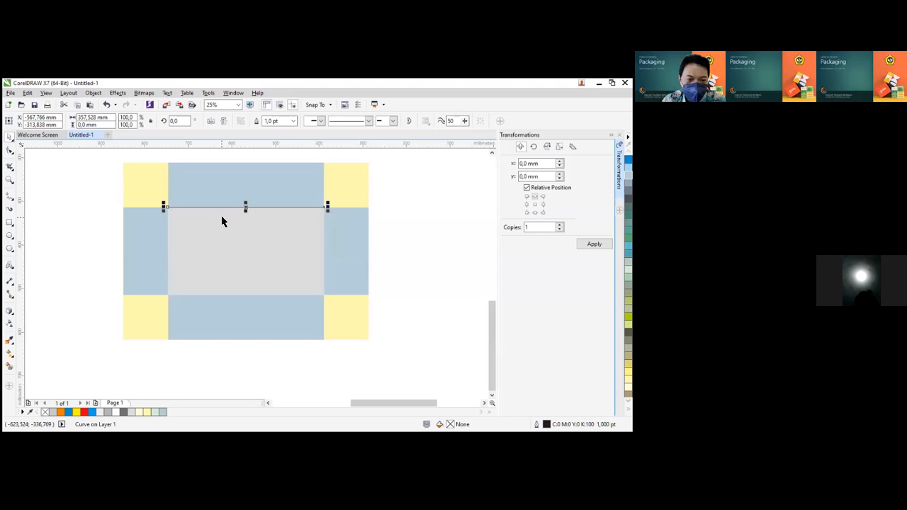
{"action": "scroll", "coordinate": [221, 222], "scroll_direction": "down", "scroll_amount": 2}
{"action": "key", "text": "z"}
{"action": "left_click_drag", "start_coordinate": [160, 180], "coordinate": [326, 298]}
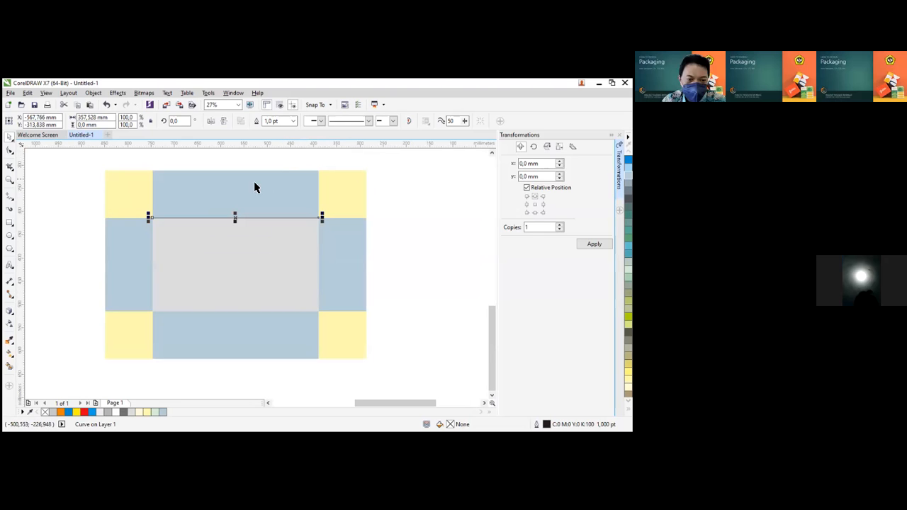
{"action": "left_click", "coordinate": [369, 121]}
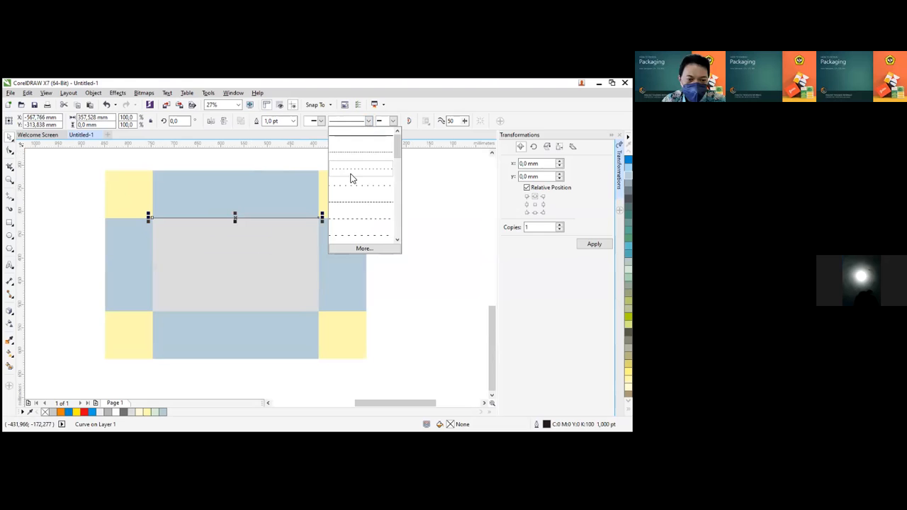
{"action": "left_click", "coordinate": [358, 221]}
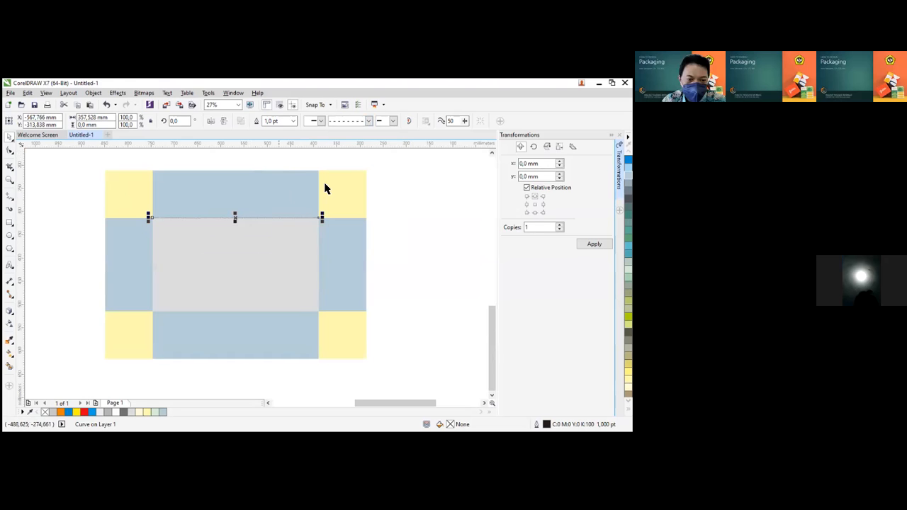
{"action": "left_click", "coordinate": [369, 121]}
{"action": "scroll", "coordinate": [394, 241], "scroll_direction": "down", "scroll_amount": 2}
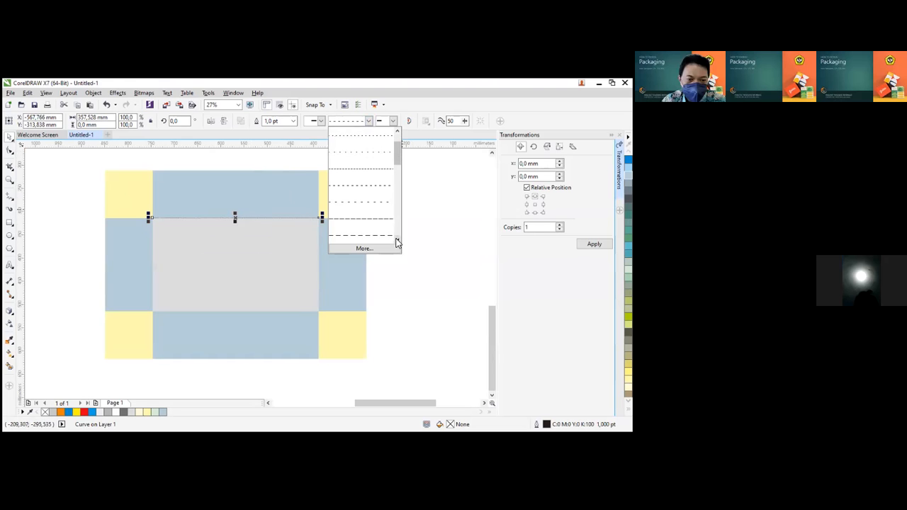
{"action": "left_click", "coordinate": [361, 222]}
{"action": "scroll", "coordinate": [213, 224], "scroll_direction": "up", "scroll_amount": 4}
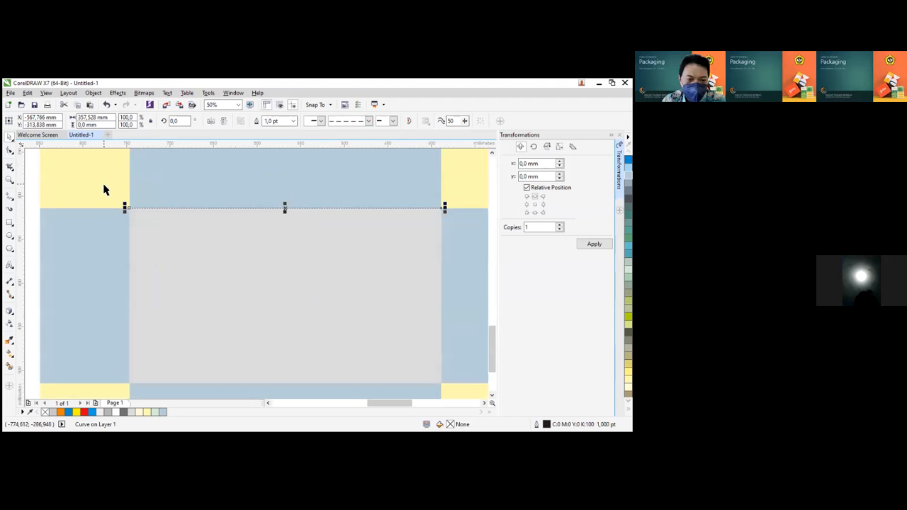
{"action": "scroll", "coordinate": [228, 227], "scroll_direction": "down", "scroll_amount": 4}
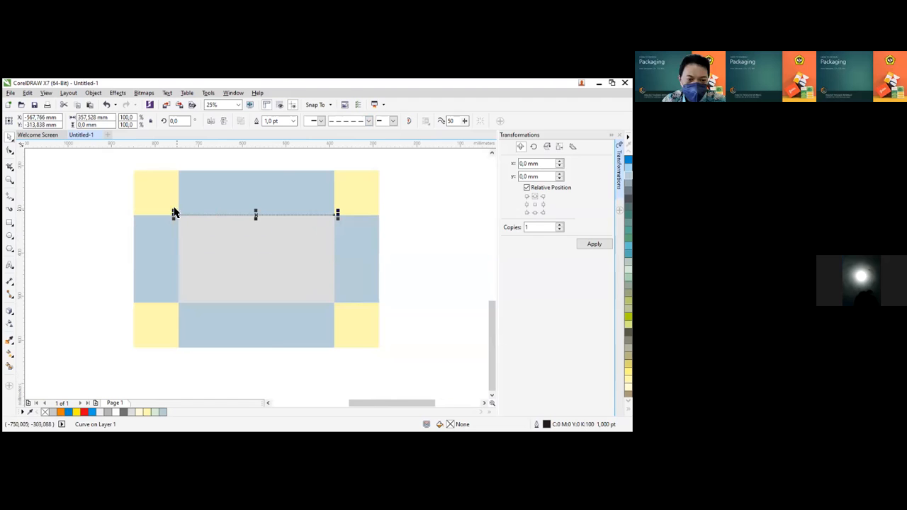
Stretch the dashed line symmetrically to the box's full width of 562.755 mm and copy it onto the middle panel's lower edge
{"action": "scroll", "coordinate": [170, 198], "scroll_direction": "down", "scroll_amount": 2}
{"action": "left_click", "coordinate": [141, 176]}
{"action": "left_click_drag", "start_coordinate": [142, 172], "coordinate": [297, 286]}
{"action": "left_click", "coordinate": [257, 231]}
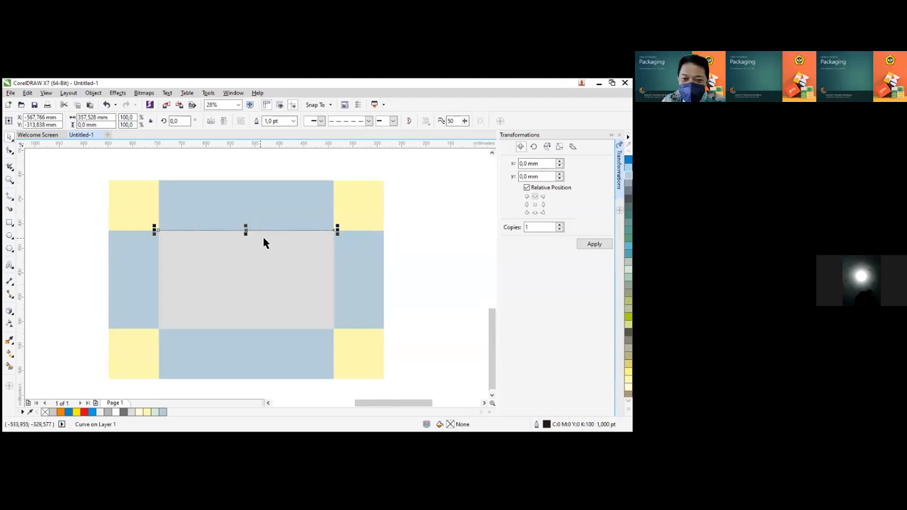
{"action": "left_click_drag", "start_coordinate": [337, 230], "coordinate": [388, 237]}
{"action": "key", "text": "ctrl+z"}
{"action": "left_click_drag", "start_coordinate": [339, 231], "coordinate": [387, 231]}
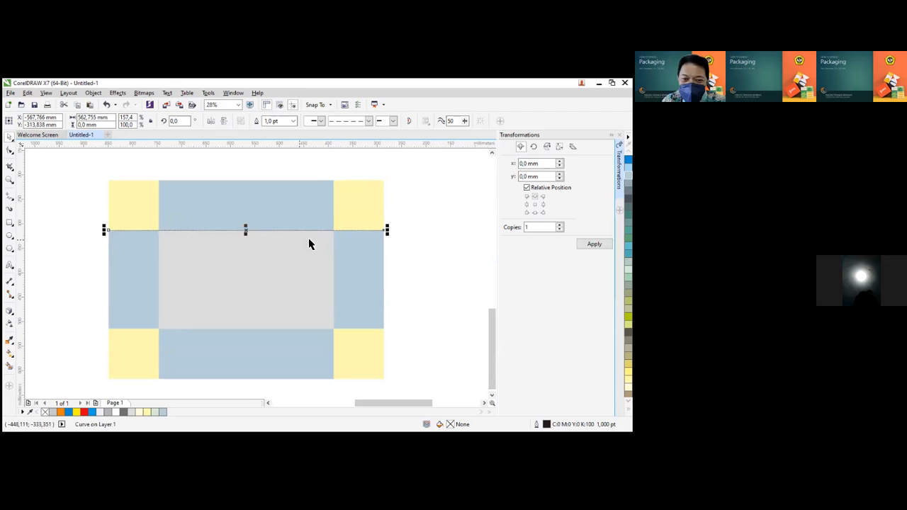
{"action": "left_click_drag", "start_coordinate": [161, 231], "coordinate": [157, 333]}
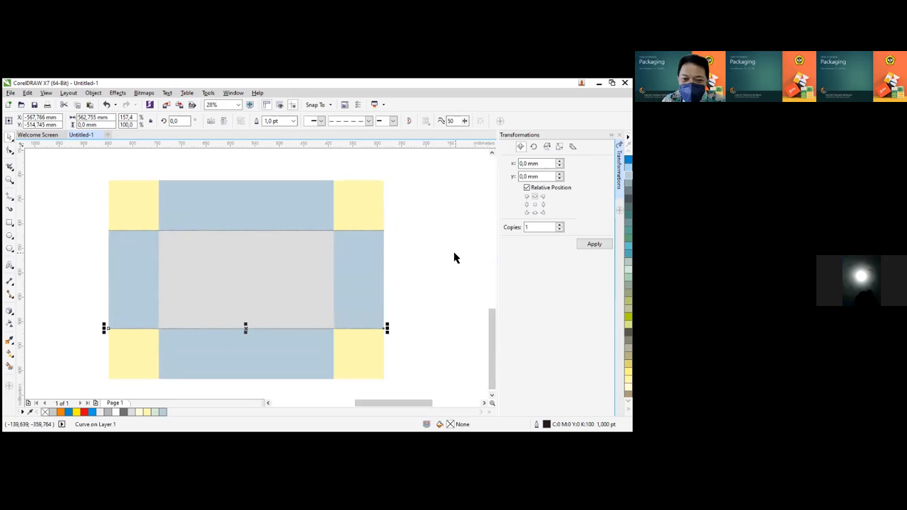
{"action": "left_click", "coordinate": [454, 258]}
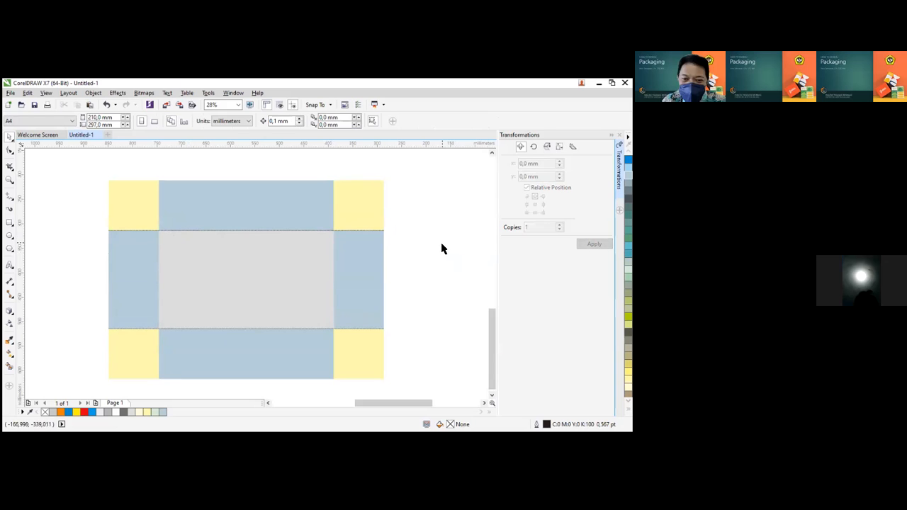
{"action": "left_click", "coordinate": [157, 231]}
{"action": "left_click", "coordinate": [157, 231]}
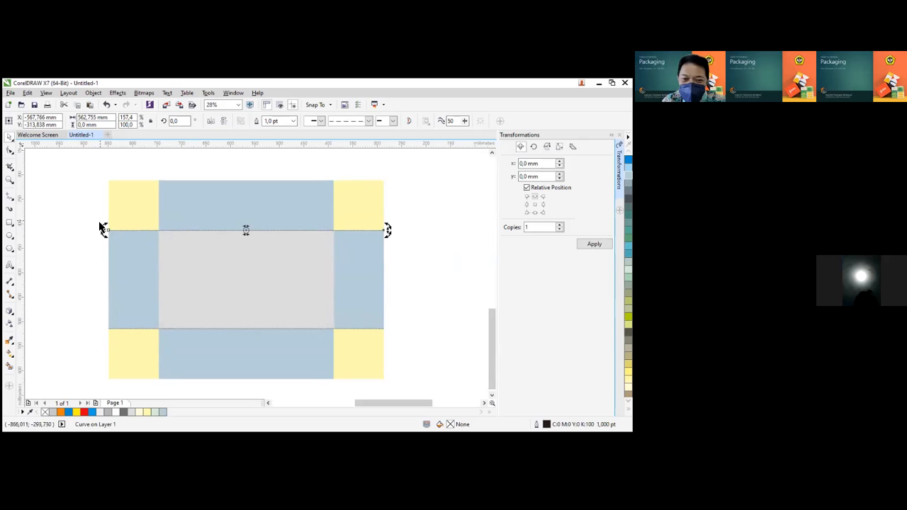
{"action": "left_click_drag", "start_coordinate": [103, 229], "coordinate": [247, 204]}
{"action": "key", "text": "ctrl+z"}
Place a copy of the upper dashed line across the top row of panels
{"action": "left_click", "coordinate": [120, 231]}
{"action": "left_click_drag", "start_coordinate": [119, 232], "coordinate": [99, 213]}
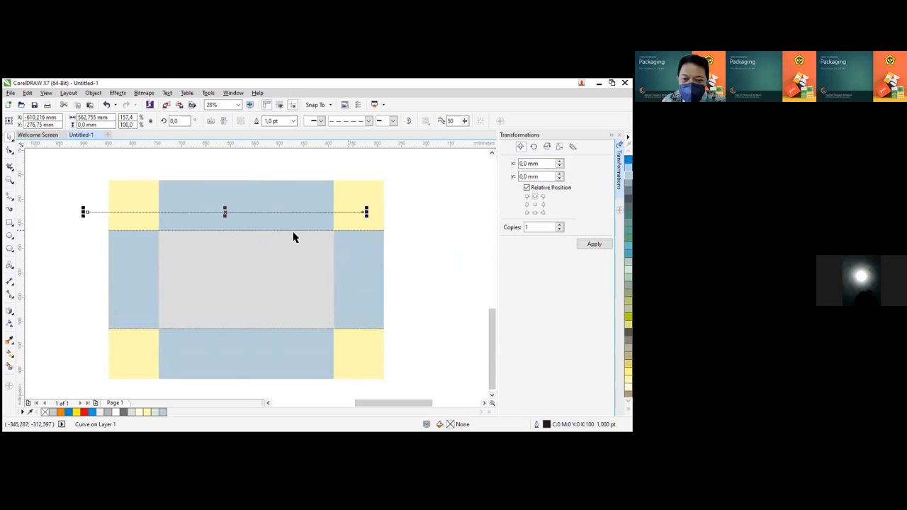
{"action": "left_click", "coordinate": [356, 213]}
{"action": "left_click_drag", "start_coordinate": [367, 212], "coordinate": [237, 318]}
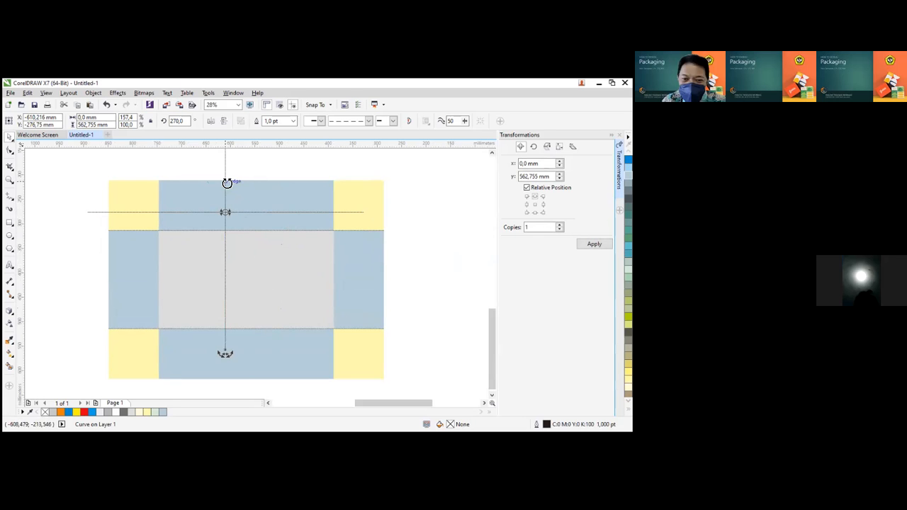
{"action": "key", "text": "ctrl+z"}
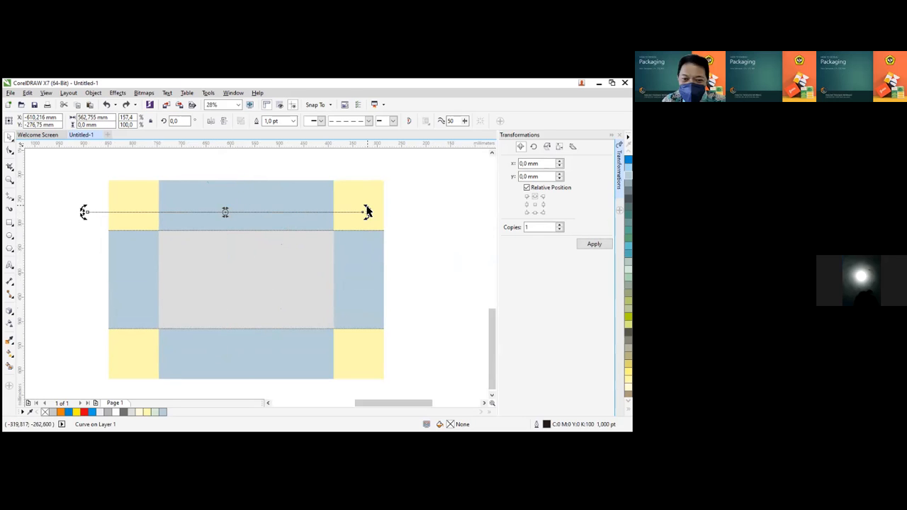
Reposition the copied dashed line's end nodes with the Shape tool to run vertically along the gray panel's left edge, spanning the full box height of 406.134 mm
{"action": "left_click", "coordinate": [9, 152]}
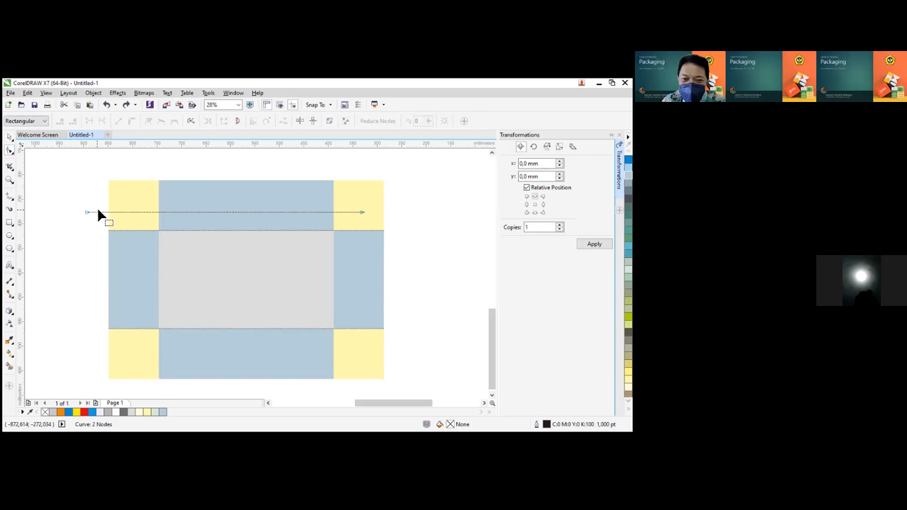
{"action": "left_click_drag", "start_coordinate": [86, 212], "coordinate": [157, 181]}
{"action": "left_click_drag", "start_coordinate": [362, 211], "coordinate": [158, 379]}
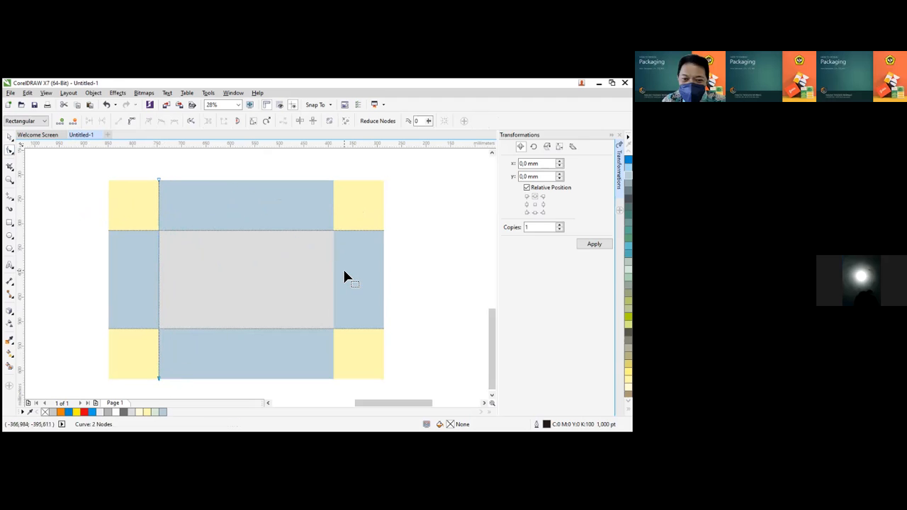
{"action": "key", "text": "space"}
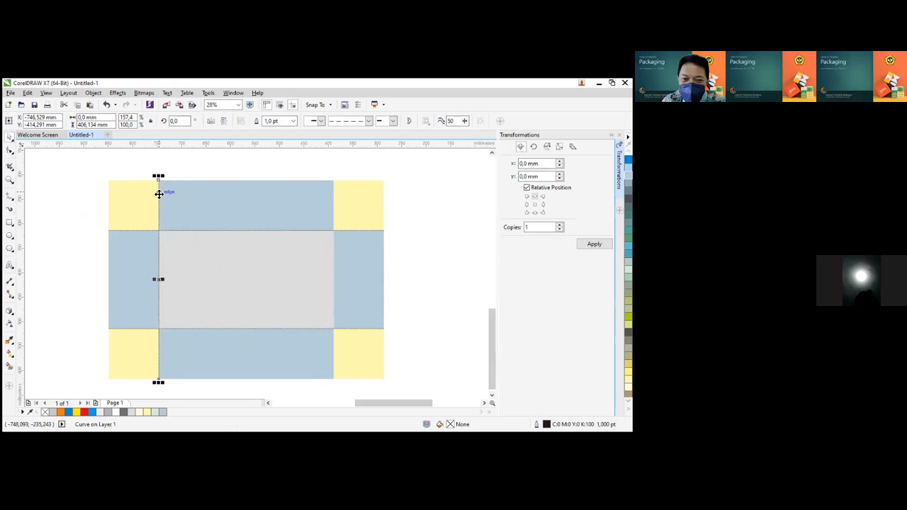
Copy the vertical dashed line straight across onto the gray panel's right edge
{"action": "left_click_drag", "start_coordinate": [159, 194], "coordinate": [159, 194]}
{"action": "left_click_drag", "start_coordinate": [159, 195], "coordinate": [334, 197]}
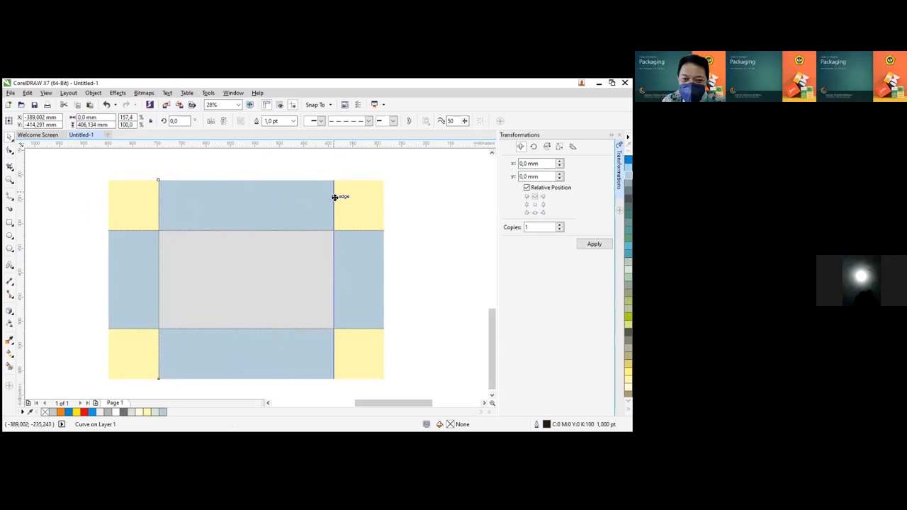
{"action": "mouse_move", "coordinate": [328, 197]}
{"action": "left_mouse_down"}
{"action": "mouse_move", "coordinate": [316, 200]}
{"action": "mouse_move", "coordinate": [334, 198]}
{"action": "left_mouse_up"}
{"action": "left_click", "coordinate": [334, 199]}
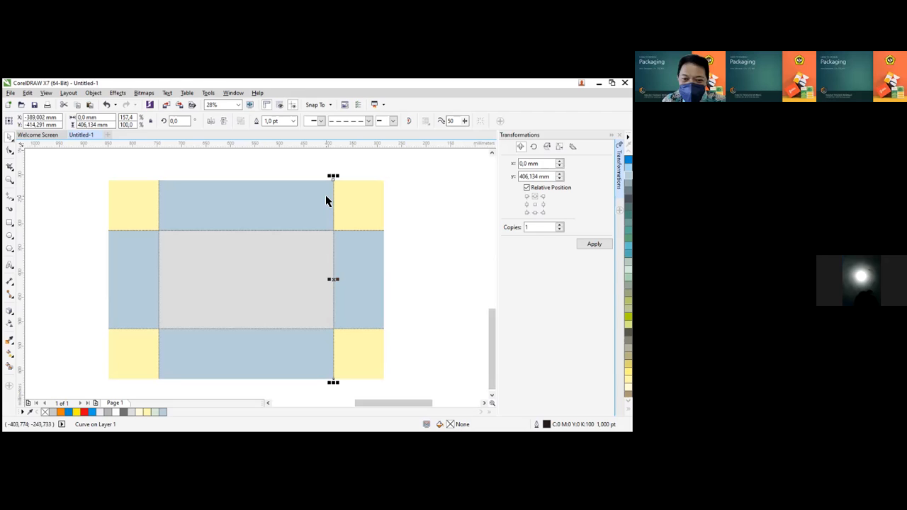
{"action": "left_click", "coordinate": [224, 157]}
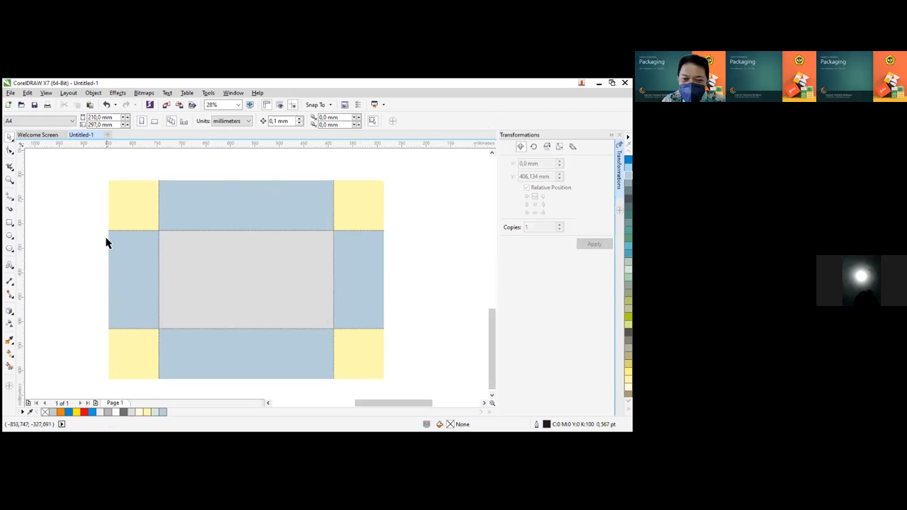
Make a shortened copy of the left vertical dashed line, 102.614 mm tall, between the top-left yellow square and the top blue panel
{"action": "scroll", "coordinate": [188, 229], "scroll_direction": "up", "scroll_amount": 2}
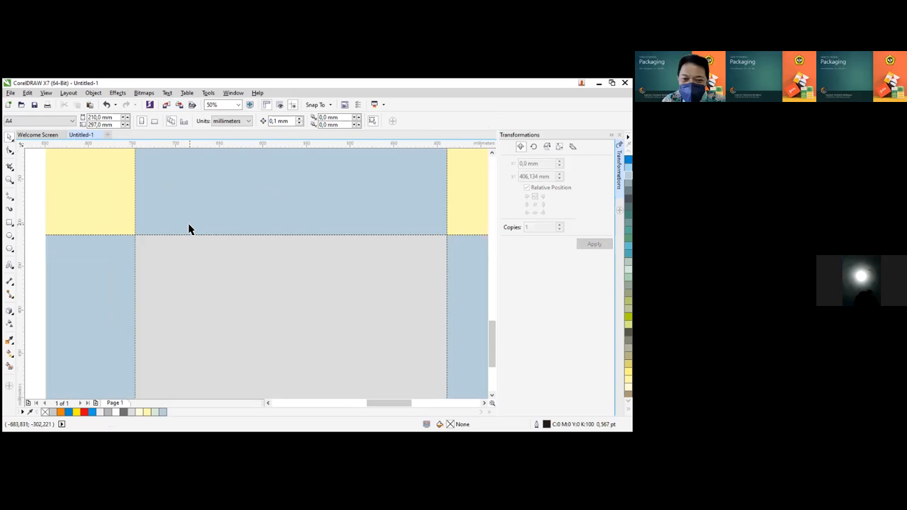
{"action": "scroll", "coordinate": [141, 226], "scroll_direction": "down", "scroll_amount": 2}
{"action": "scroll", "coordinate": [142, 203], "scroll_direction": "up", "scroll_amount": 2}
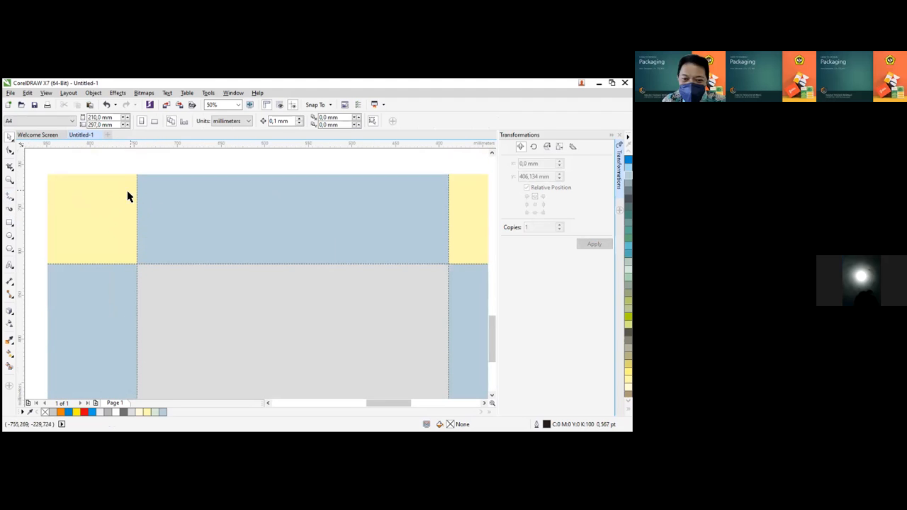
{"action": "left_click", "coordinate": [139, 194]}
{"action": "scroll", "coordinate": [220, 232], "scroll_direction": "down", "scroll_amount": 5}
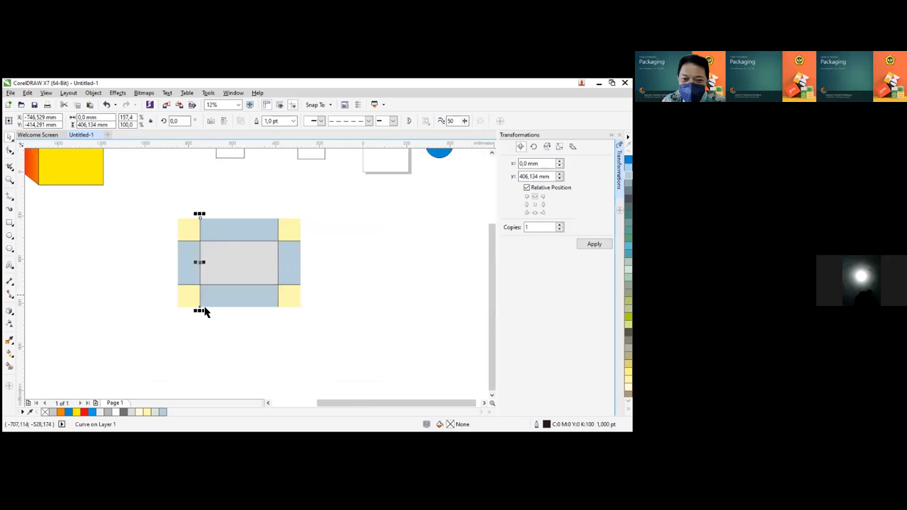
{"action": "left_click_drag", "start_coordinate": [200, 308], "coordinate": [203, 234]}
{"action": "scroll", "coordinate": [202, 235], "scroll_direction": "up", "scroll_amount": 5}
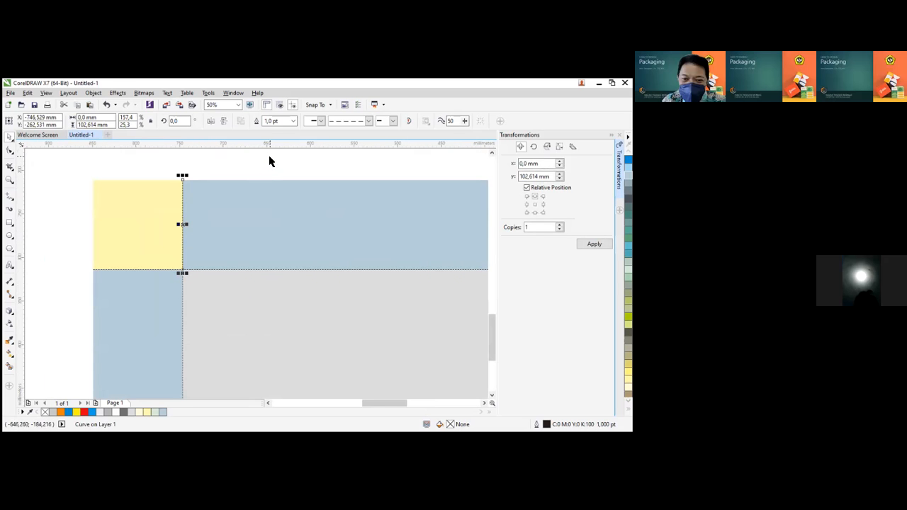
Give the short vertical line a solid style and a 4.0 pt outline width, after trying 2.0 pt
{"action": "left_click", "coordinate": [370, 121]}
{"action": "left_click", "coordinate": [368, 136]}
{"action": "scroll", "coordinate": [198, 225], "scroll_direction": "up", "scroll_amount": 2}
{"action": "left_click", "coordinate": [293, 121]}
{"action": "left_click", "coordinate": [294, 122]}
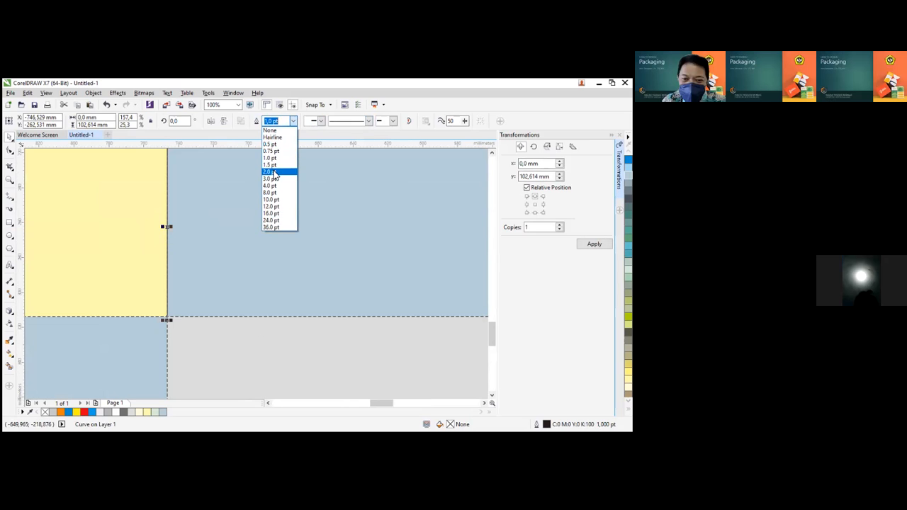
{"action": "left_click", "coordinate": [278, 172]}
{"action": "left_click", "coordinate": [294, 122]}
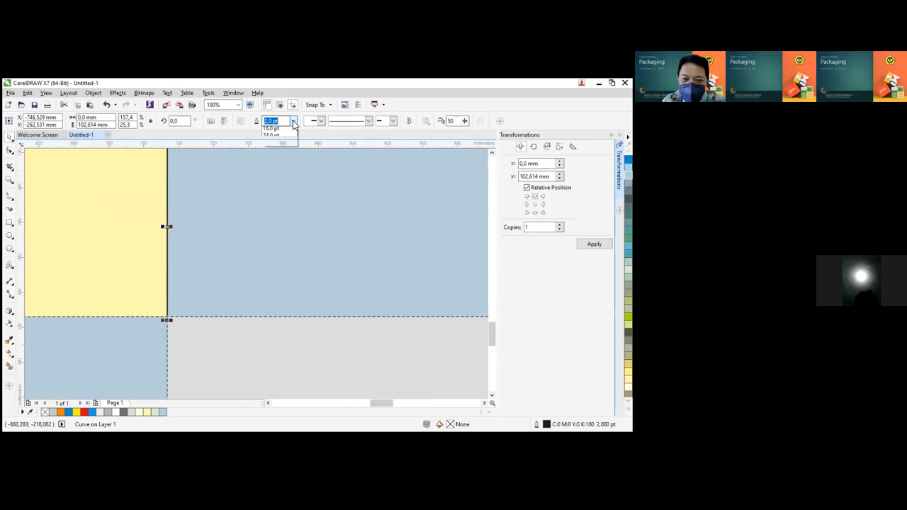
{"action": "left_click", "coordinate": [276, 188]}
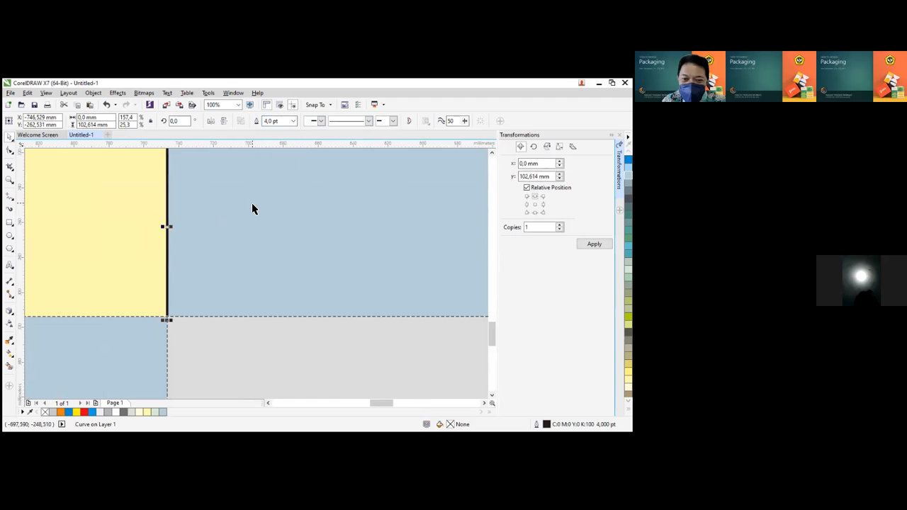
Copy the thick solid line down to the matching bottom-row edge, and copy both lines across to the right vertical dashed line
{"action": "scroll", "coordinate": [252, 203], "scroll_direction": "down", "scroll_amount": 2}
{"action": "left_click", "coordinate": [257, 181]}
{"action": "left_click_drag", "start_coordinate": [183, 170], "coordinate": [447, 374]}
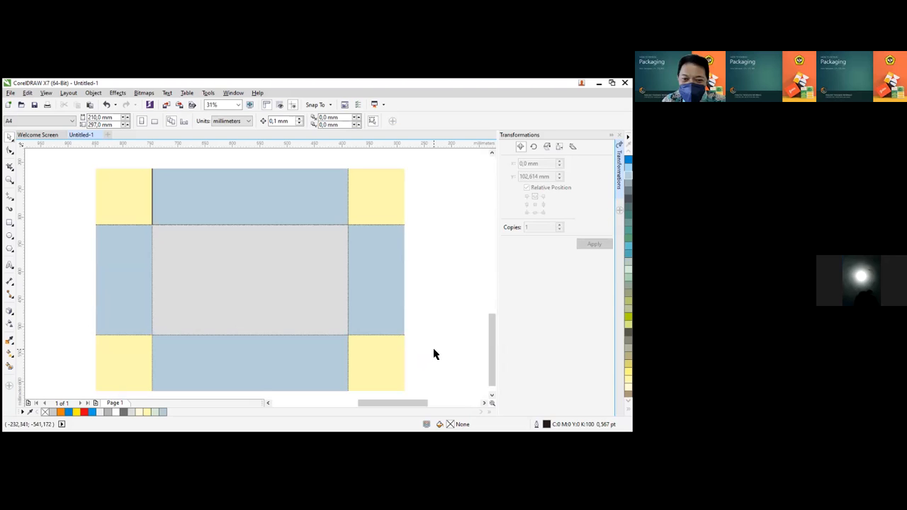
{"action": "left_click", "coordinate": [152, 177]}
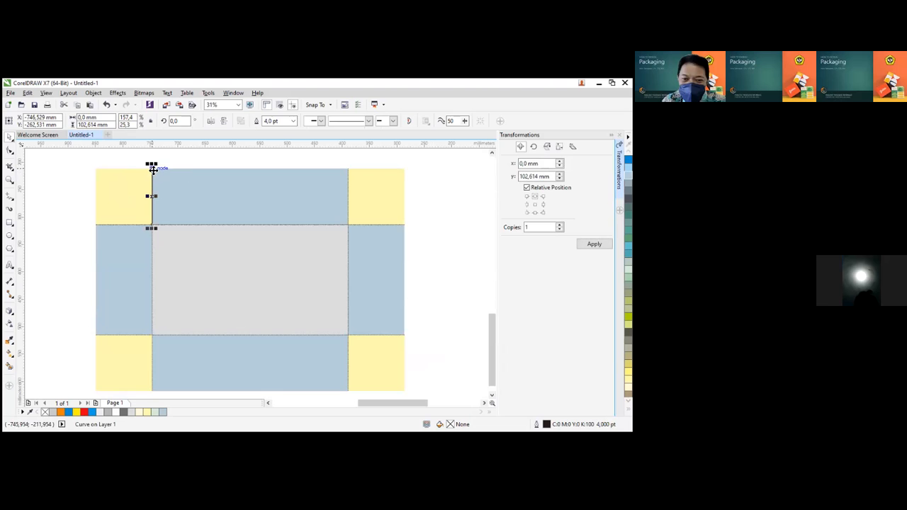
{"action": "left_click_drag", "start_coordinate": [152, 340], "coordinate": [152, 334]}
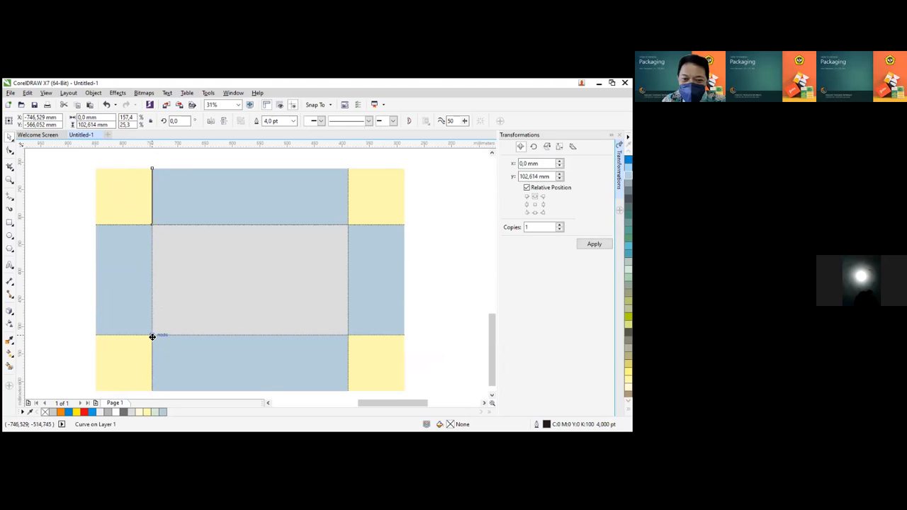
{"action": "left_click_drag", "start_coordinate": [165, 196], "coordinate": [127, 162]}
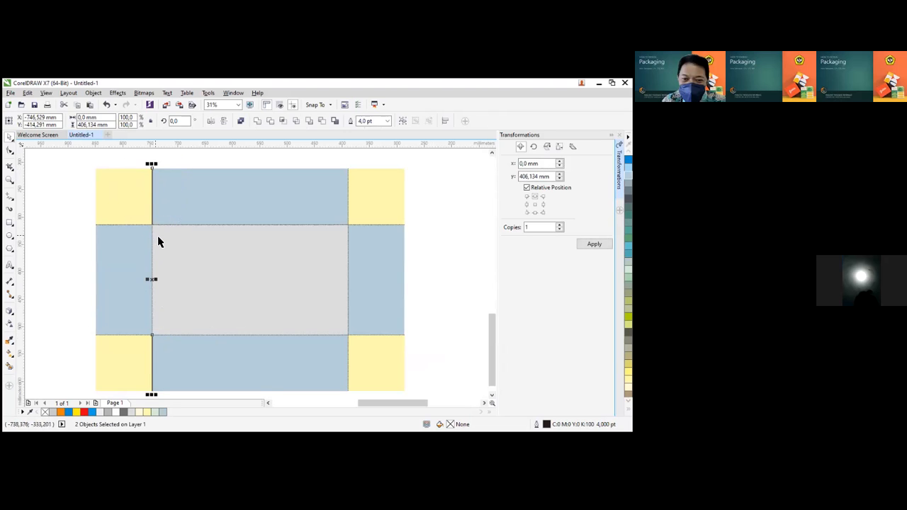
{"action": "left_click_drag", "start_coordinate": [152, 229], "coordinate": [347, 236]}
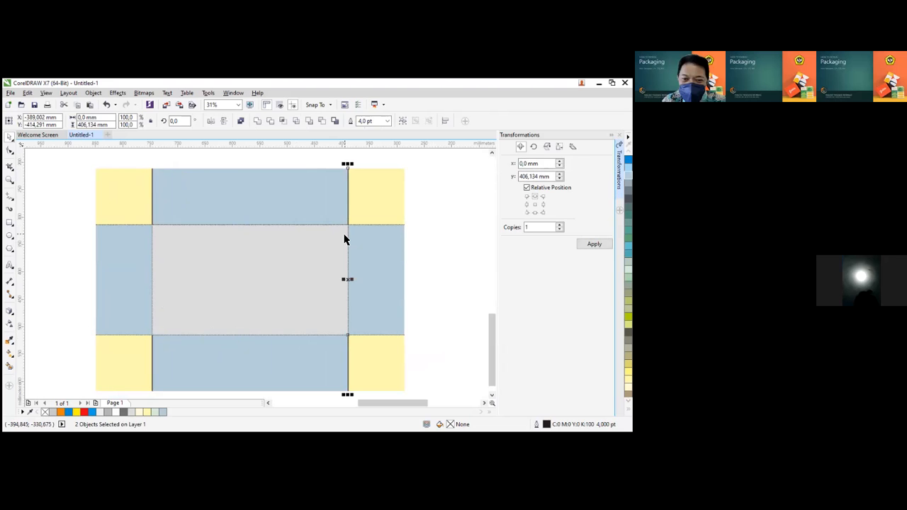
Group the top-left yellow square with the blue panel below it
{"action": "left_click", "coordinate": [124, 182]}
{"action": "scroll", "coordinate": [134, 189], "scroll_direction": "up", "scroll_amount": 1}
{"action": "scroll", "coordinate": [174, 200], "scroll_direction": "down", "scroll_amount": 1}
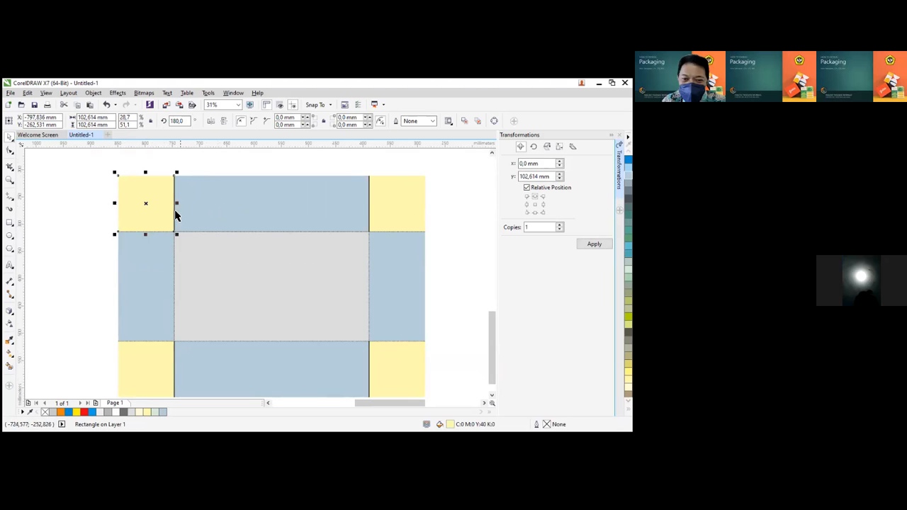
{"action": "left_click", "coordinate": [157, 259], "text": "shift"}
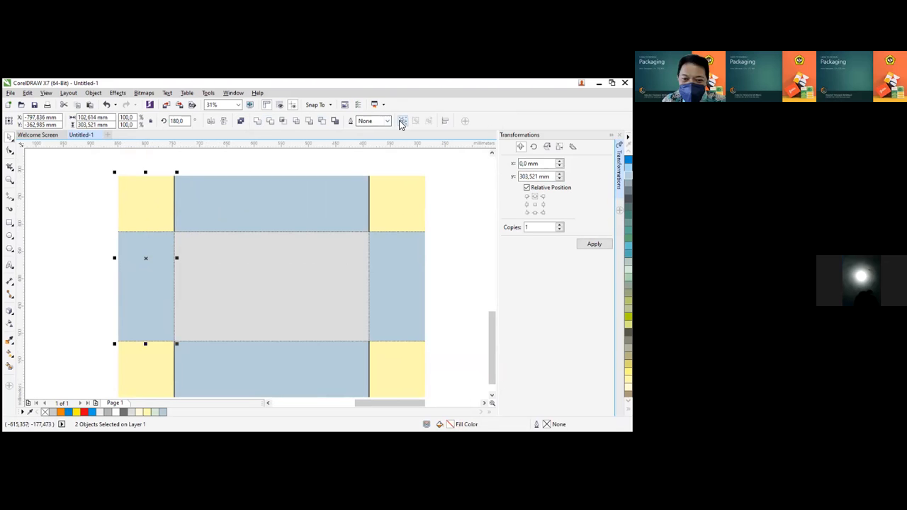
{"action": "key", "text": "ctrl+g"}
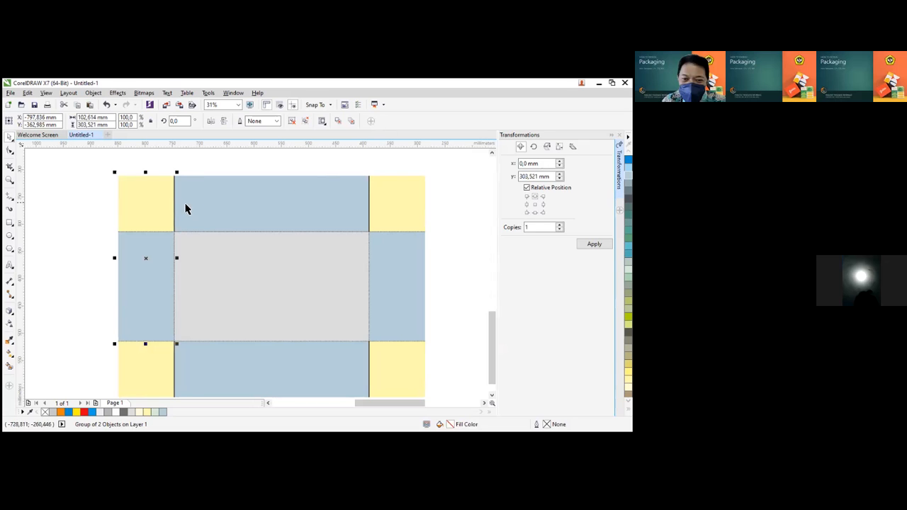
Try rotating the group 90° clockwise about the gray panel's upper-left corner, and undo the rotation
{"action": "left_click", "coordinate": [158, 210]}
{"action": "scroll", "coordinate": [183, 227], "scroll_direction": "up", "scroll_amount": 1}
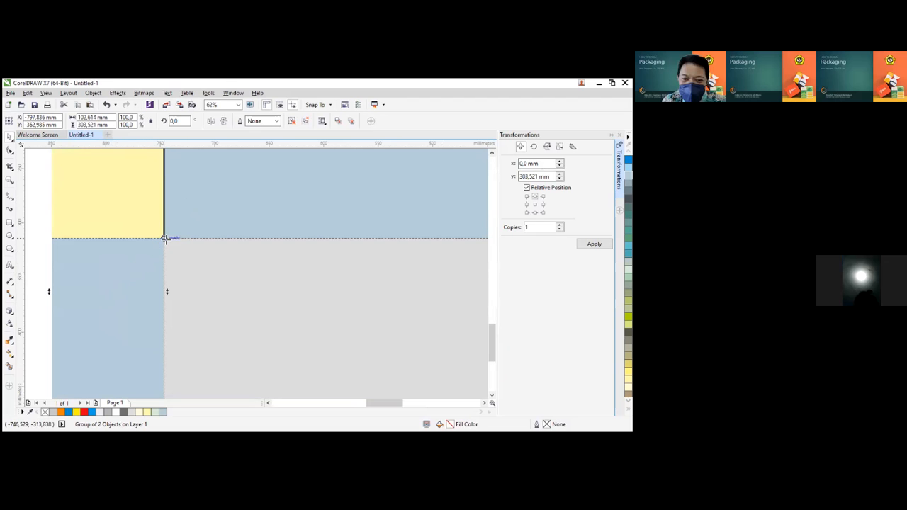
{"action": "scroll", "coordinate": [270, 243], "scroll_direction": "down", "scroll_amount": 1}
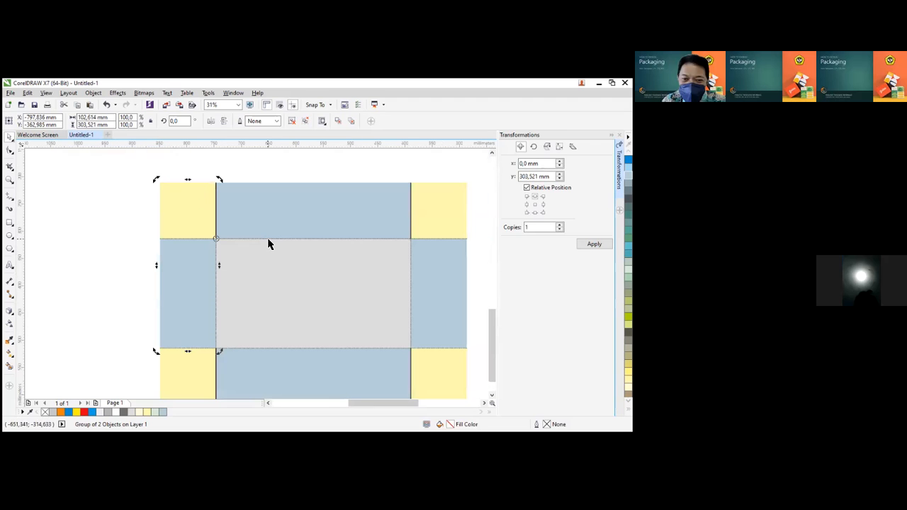
{"action": "left_click_drag", "start_coordinate": [221, 181], "coordinate": [253, 242]}
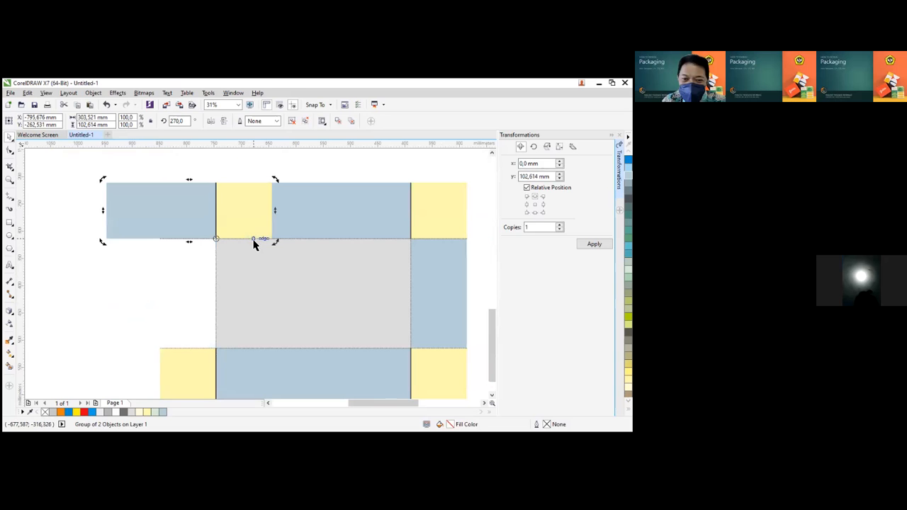
{"action": "scroll", "coordinate": [221, 236], "scroll_direction": "up", "scroll_amount": 1}
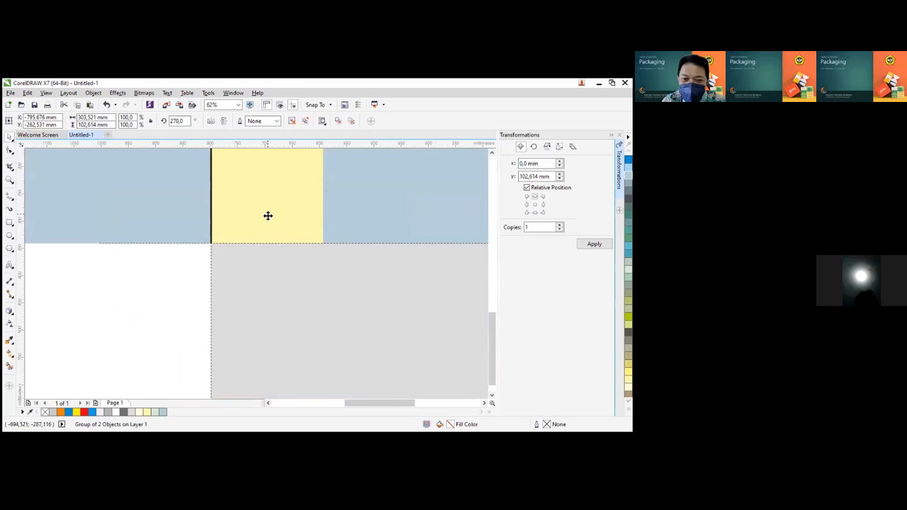
{"action": "scroll", "coordinate": [267, 214], "scroll_direction": "down", "scroll_amount": 1}
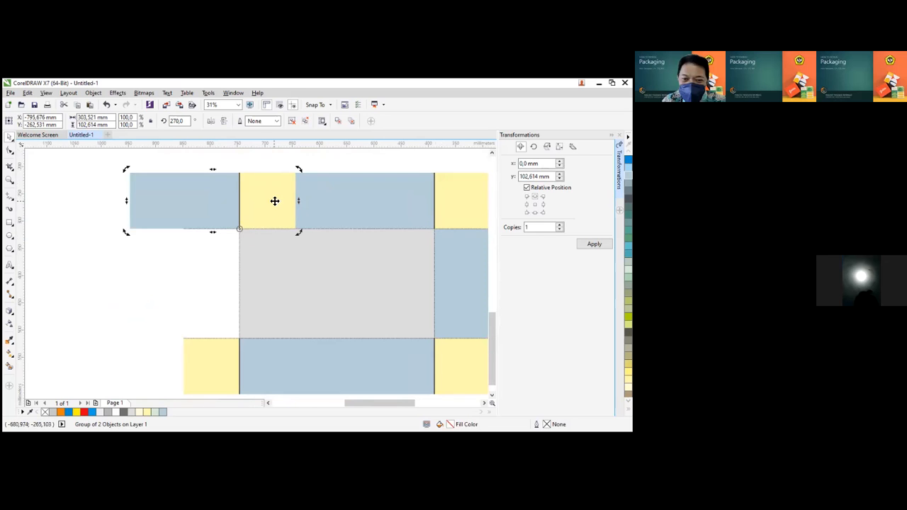
{"action": "left_click", "coordinate": [241, 163]}
{"action": "scroll", "coordinate": [290, 202], "scroll_direction": "up", "scroll_amount": 1}
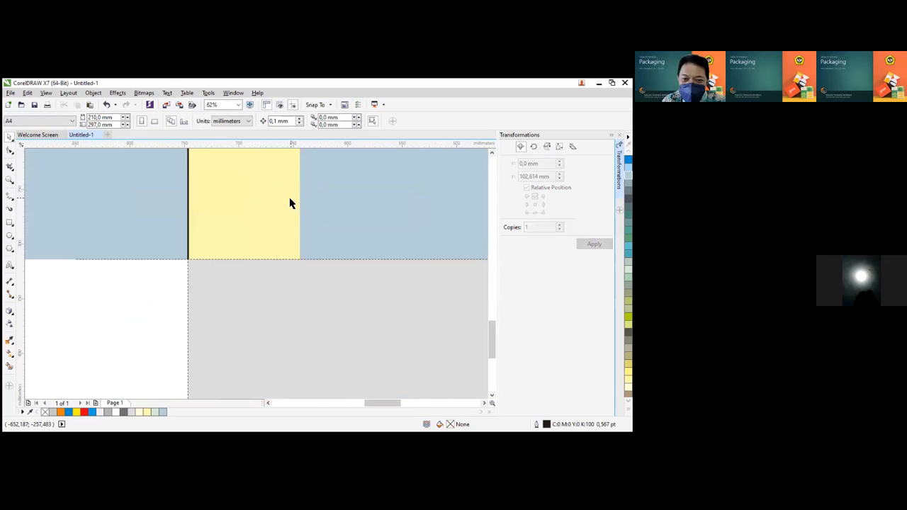
{"action": "scroll", "coordinate": [290, 203], "scroll_direction": "down", "scroll_amount": 1}
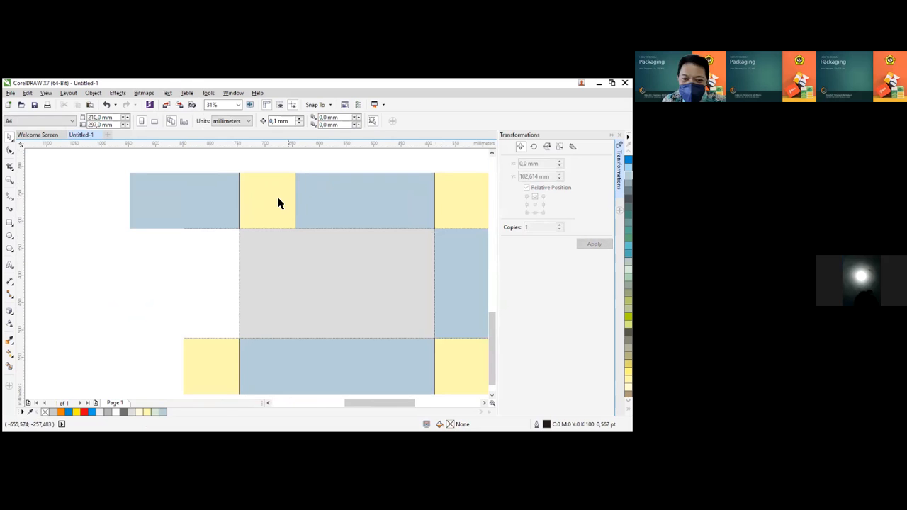
{"action": "key", "text": "ctrl+z"}
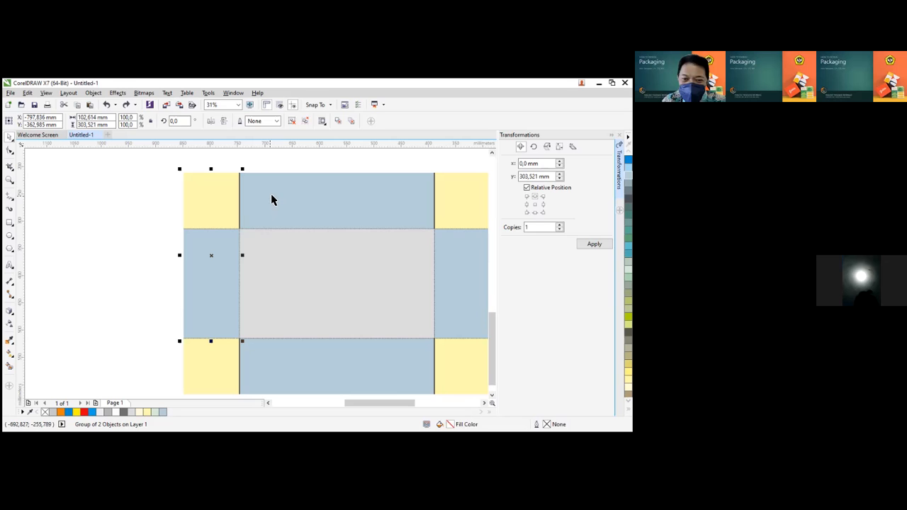
{"action": "scroll", "coordinate": [280, 193], "scroll_direction": "up", "scroll_amount": 1}
{"action": "scroll", "coordinate": [280, 193], "scroll_direction": "down", "scroll_amount": 1}
{"action": "scroll", "coordinate": [283, 190], "scroll_direction": "up", "scroll_amount": 1}
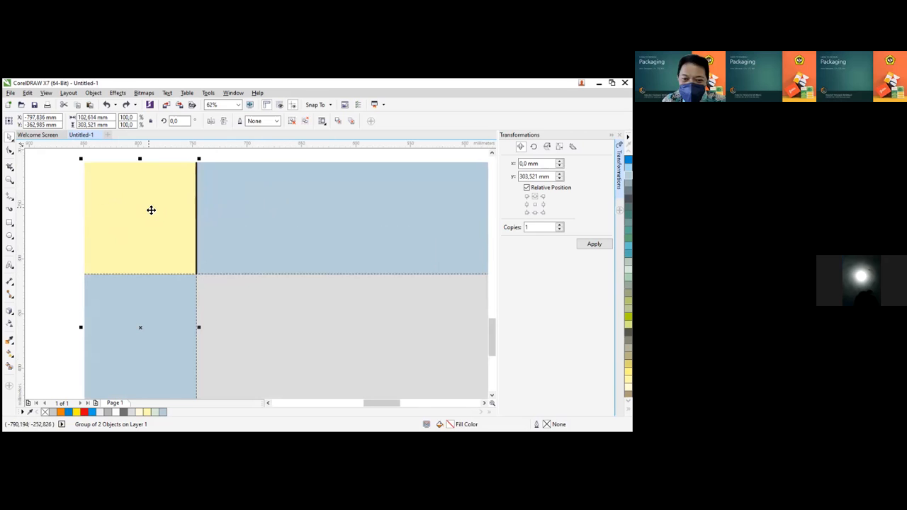
Draw a rectangle about 57 × 42 mm in the top-left yellow square and round its two right corners to about 21 mm
{"action": "left_click", "coordinate": [9, 225]}
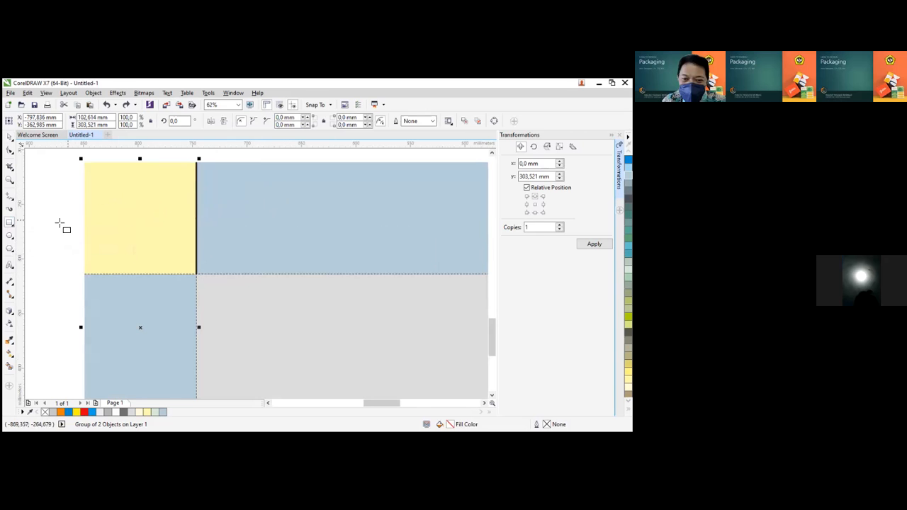
{"action": "left_click_drag", "start_coordinate": [110, 191], "coordinate": [172, 237]}
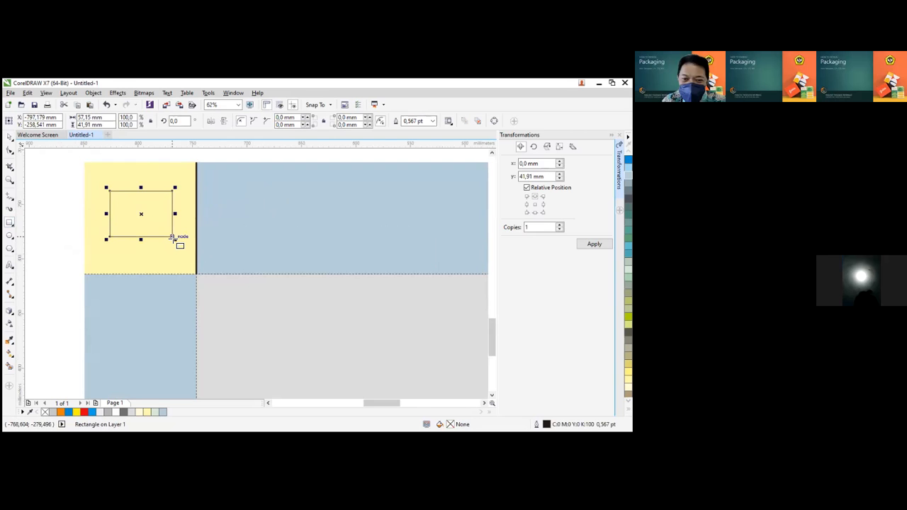
{"action": "left_click", "coordinate": [10, 149]}
{"action": "left_click_drag", "start_coordinate": [172, 238], "coordinate": [148, 238]}
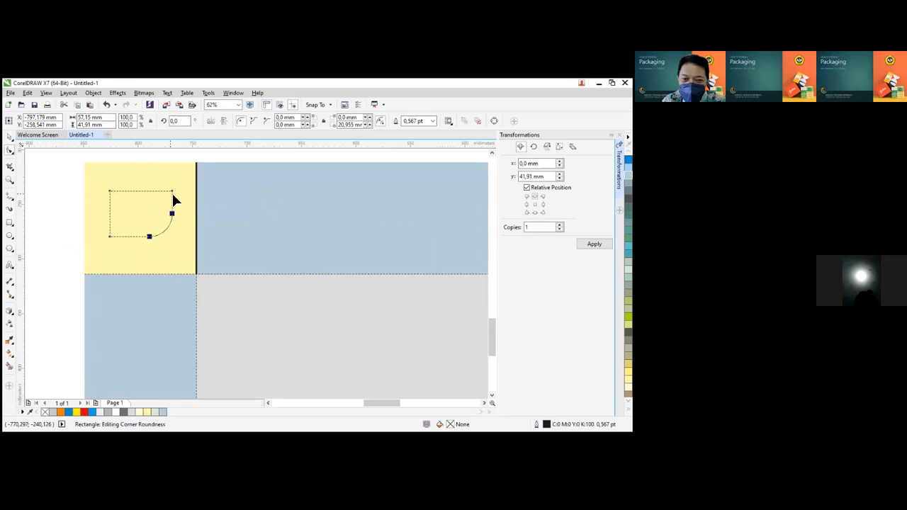
{"action": "left_click_drag", "start_coordinate": [173, 191], "coordinate": [136, 192]}
{"action": "left_click", "coordinate": [10, 134]}
{"action": "left_click", "coordinate": [29, 182]}
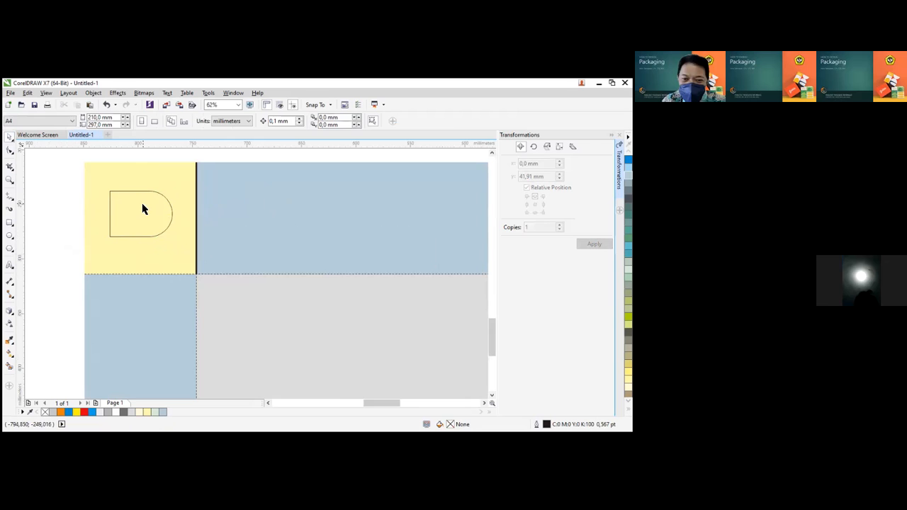
Center the D-shaped rectangle on the yellow-and-blue group, and ungroup the yellow square from the blue panel
{"action": "left_click_drag", "start_coordinate": [136, 208], "coordinate": [139, 215]}
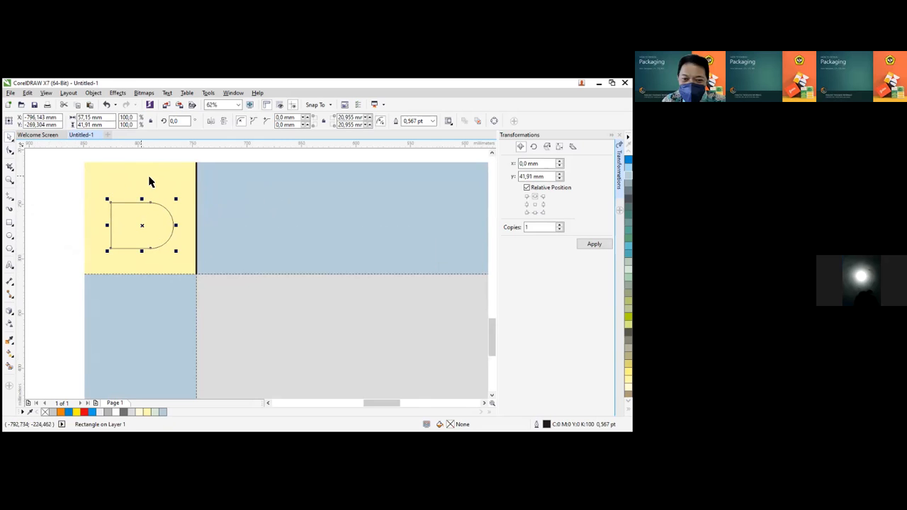
{"action": "left_click", "coordinate": [136, 181], "text": "shift"}
{"action": "key", "text": "e"}
{"action": "key", "text": "ctrl+g"}
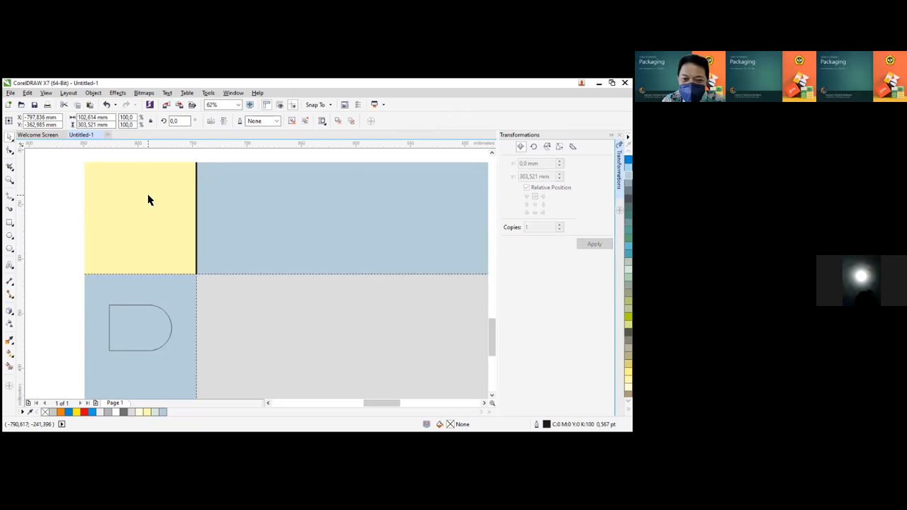
{"action": "left_click", "coordinate": [303, 120]}
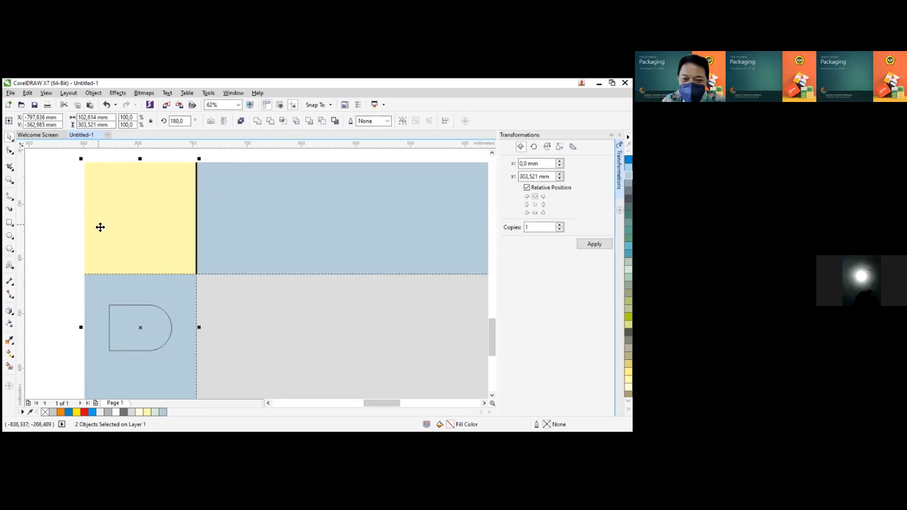
{"action": "left_click", "coordinate": [68, 277]}
Align the D shape vertically to the center of the yellow square
{"action": "left_click", "coordinate": [138, 308]}
{"action": "left_click", "coordinate": [143, 230], "text": "shift"}
{"action": "key", "text": "e"}
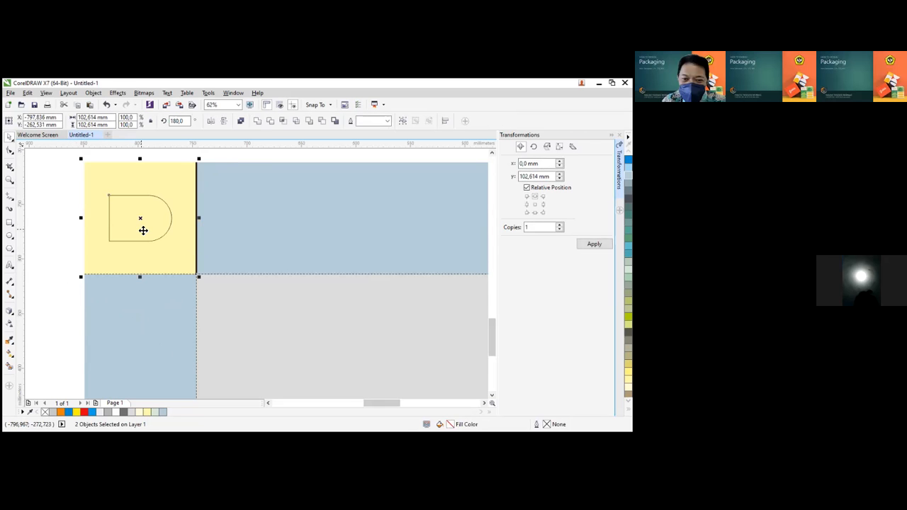
{"action": "left_click", "coordinate": [37, 220]}
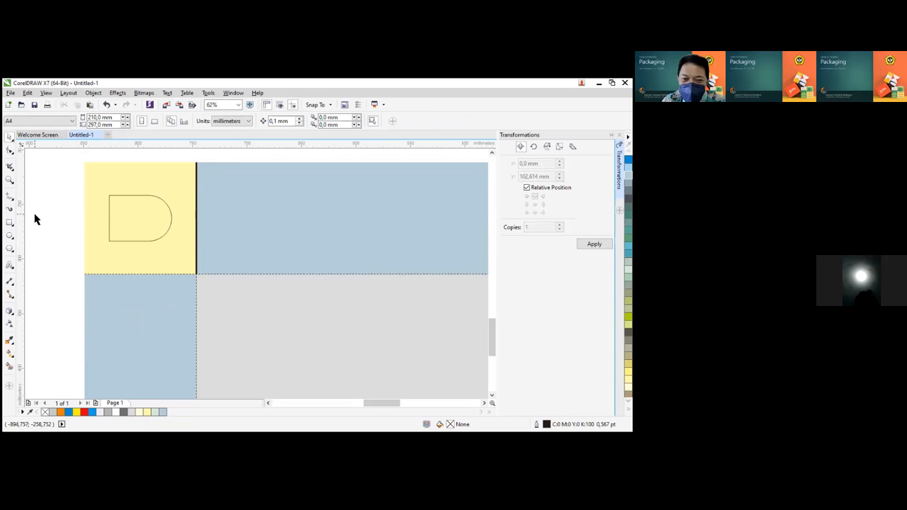
Give the D shape a 2.0 pt outline and a cyan fill of C:60 M:0 Y:20 K:0
{"action": "left_click", "coordinate": [126, 219]}
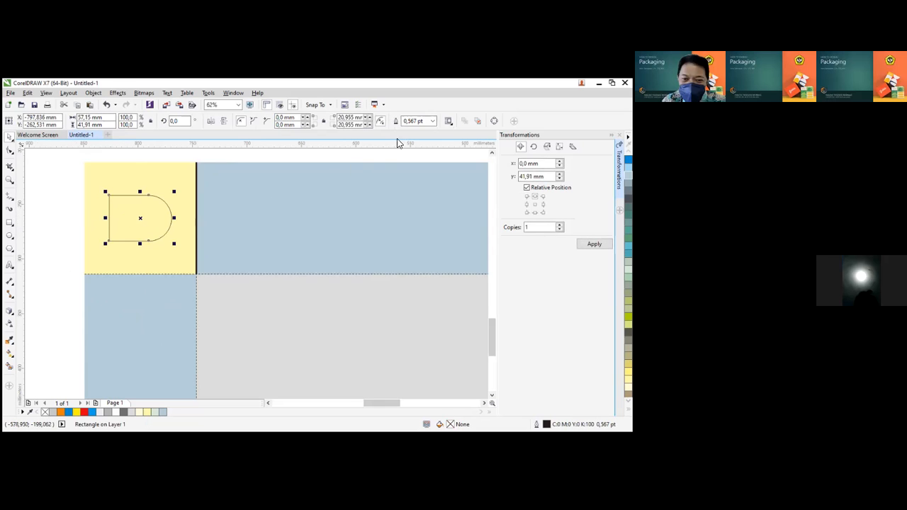
{"action": "left_click", "coordinate": [433, 121]}
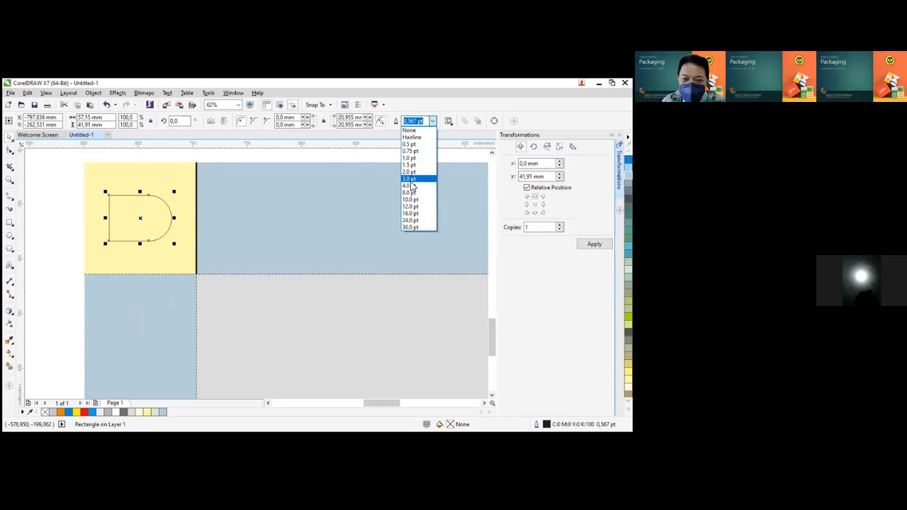
{"action": "left_click", "coordinate": [410, 174]}
{"action": "scroll", "coordinate": [129, 208], "scroll_direction": "up", "scroll_amount": 2}
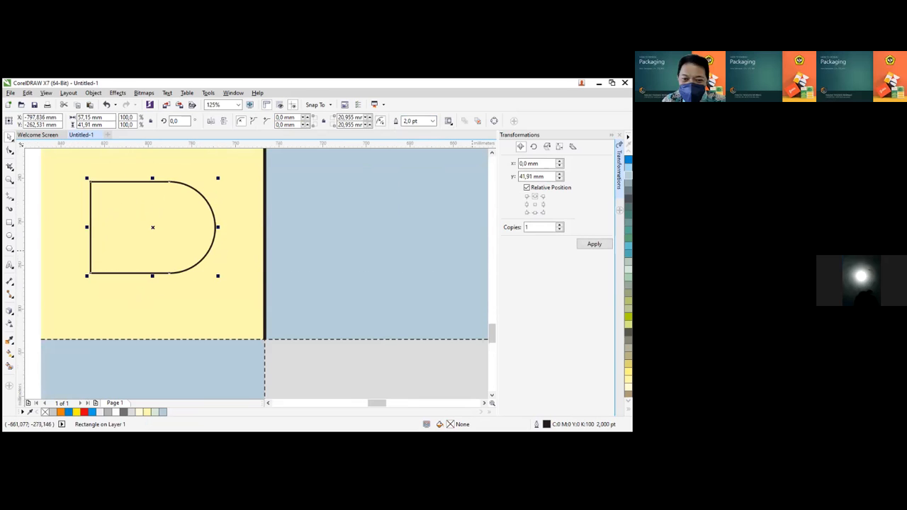
{"action": "scroll", "coordinate": [243, 248], "scroll_direction": "down", "scroll_amount": 2}
{"action": "scroll", "coordinate": [214, 239], "scroll_direction": "up", "scroll_amount": 2}
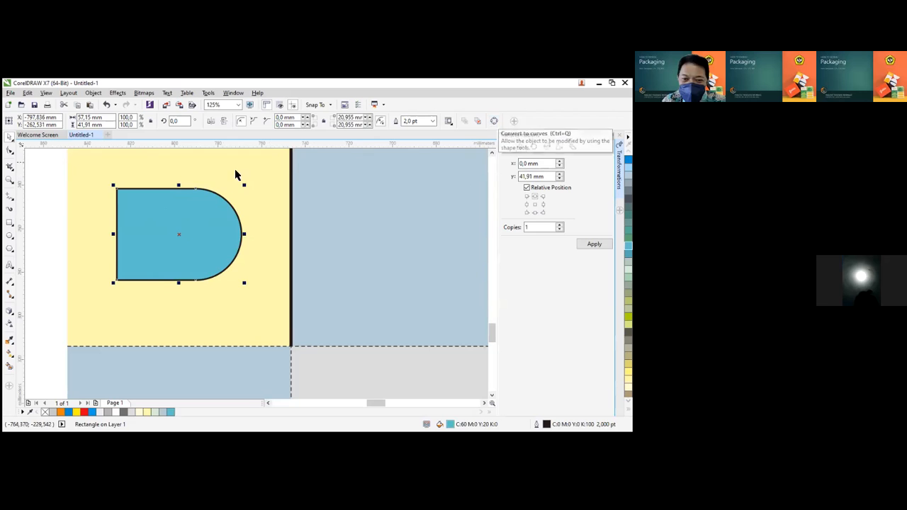
Try converting the D shape to curves for node editing, and undo the conversion
{"action": "right_click", "coordinate": [196, 216]}
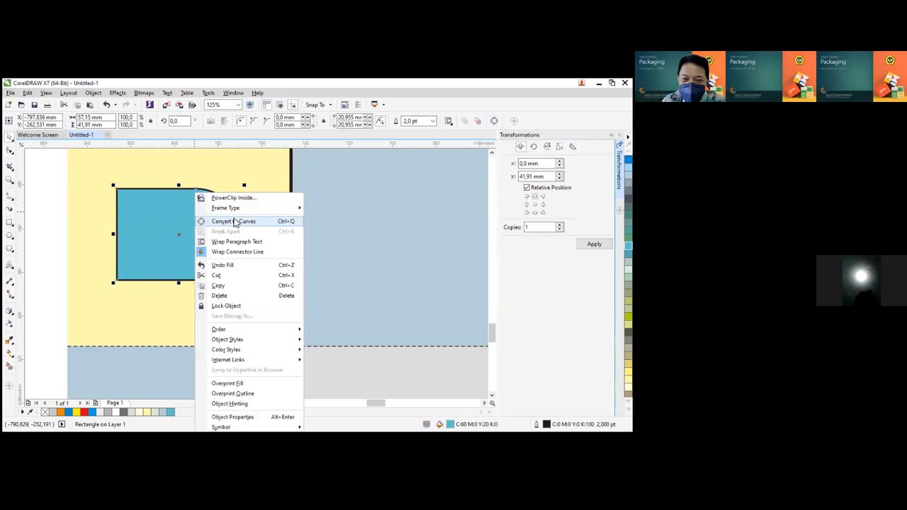
{"action": "left_click", "coordinate": [495, 122]}
{"action": "left_click", "coordinate": [496, 121]}
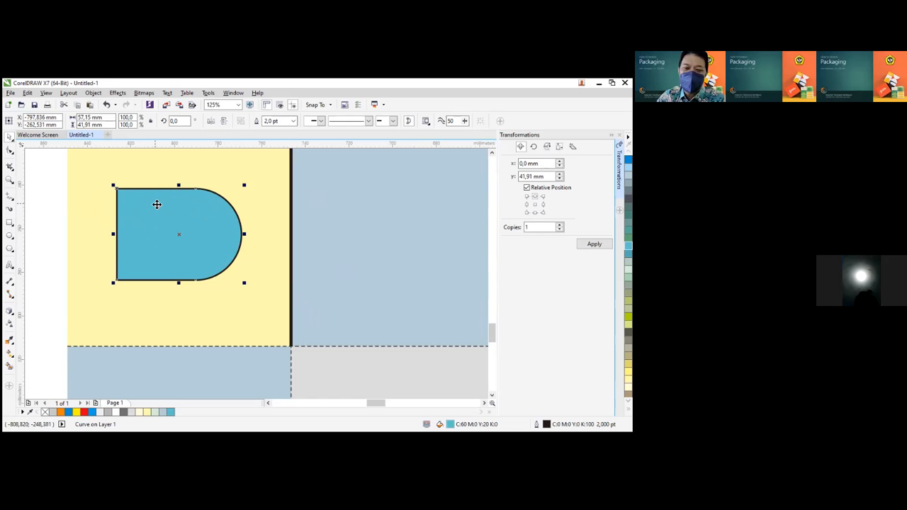
{"action": "left_click", "coordinate": [10, 150]}
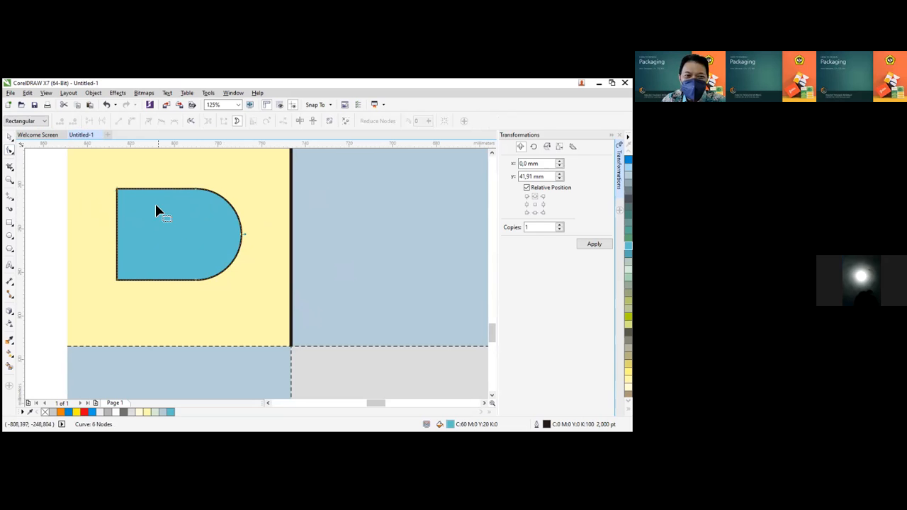
{"action": "left_click", "coordinate": [10, 137]}
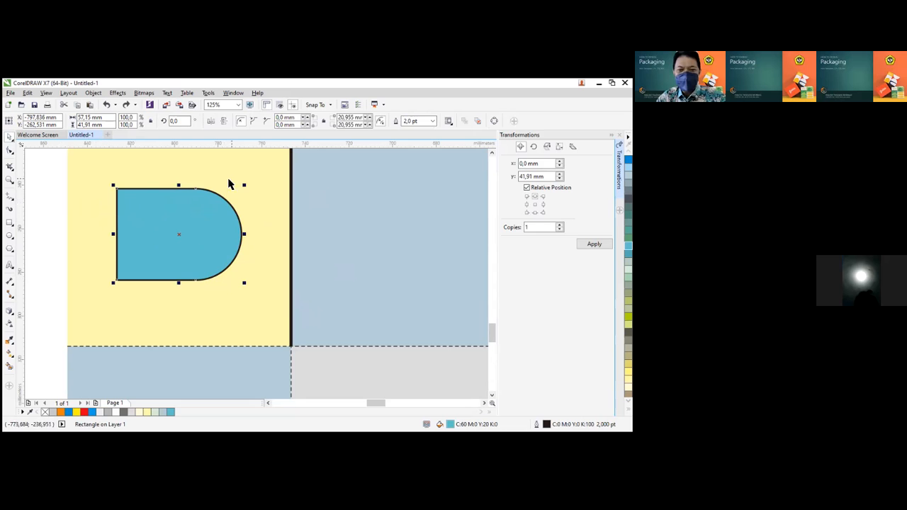
{"action": "left_click", "coordinate": [40, 182]}
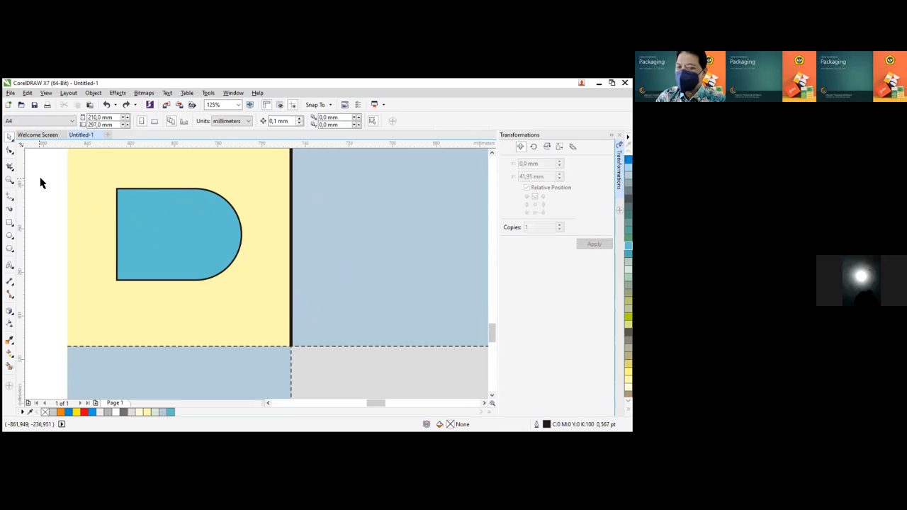
Undo the D shape's fill, outline and alignment changes, and delete the shape
{"action": "left_click", "coordinate": [178, 226]}
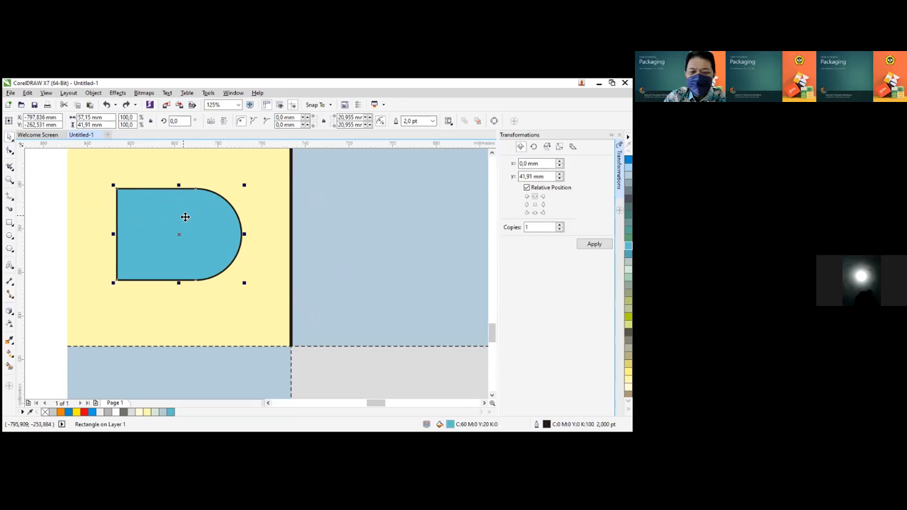
{"action": "key", "text": "ctrl+z"}
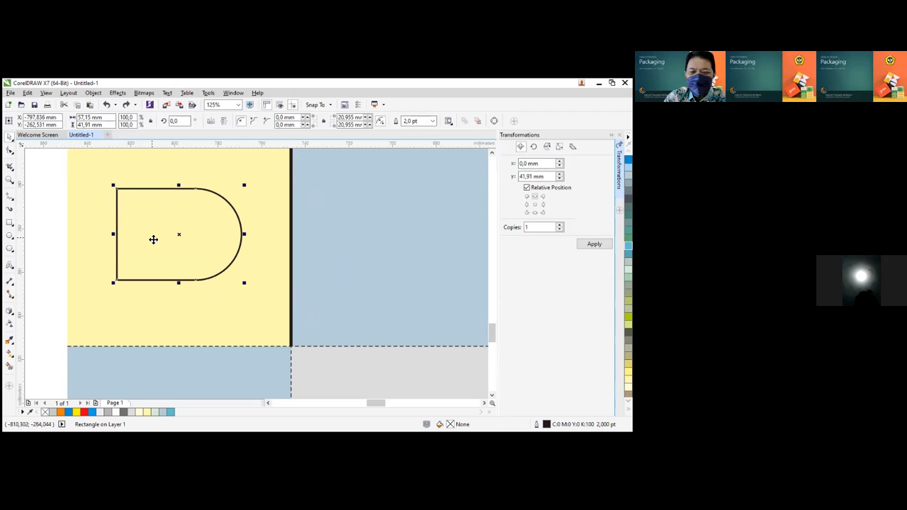
{"action": "key", "text": "ctrl+z"}
{"action": "scroll", "coordinate": [229, 289], "scroll_direction": "down", "scroll_amount": 2}
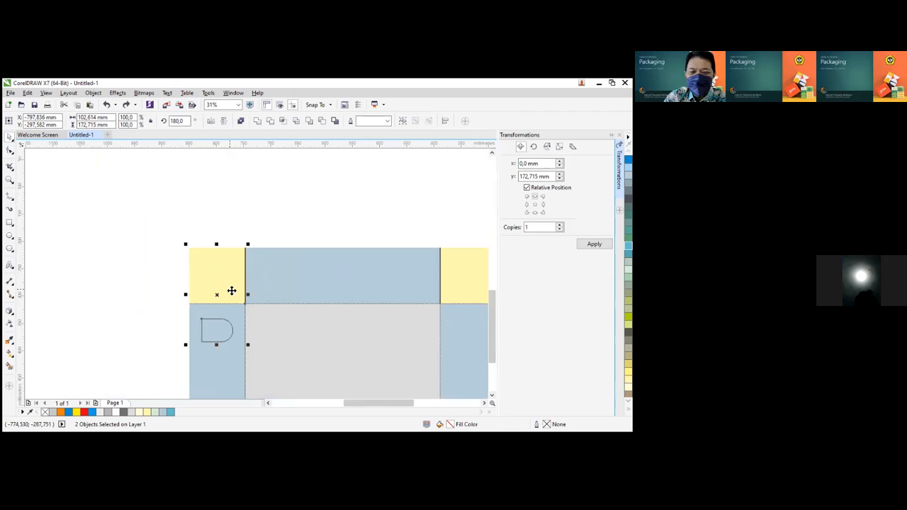
{"action": "left_click", "coordinate": [165, 300]}
{"action": "left_click", "coordinate": [217, 334]}
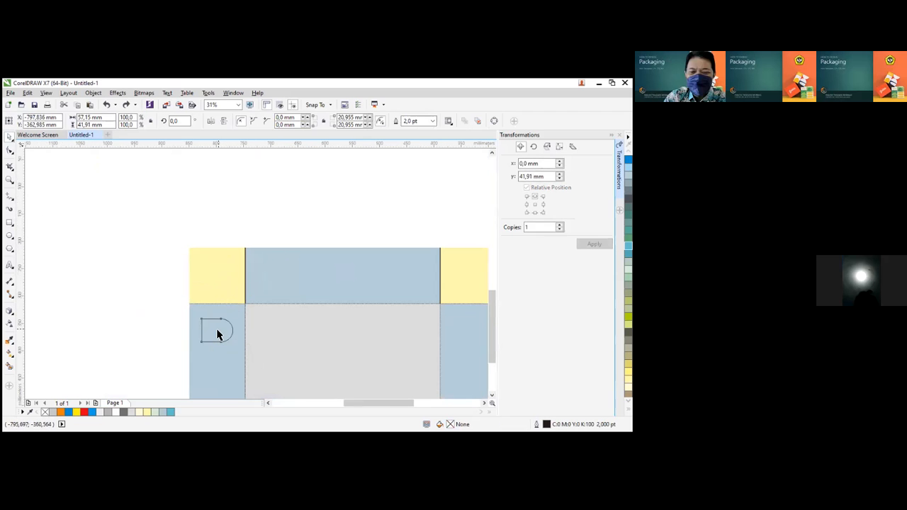
{"action": "key", "text": "Delete"}
Draw a rectangle about 65 × 39 mm inside the top-left yellow square and set its height to 10 mm
{"action": "scroll", "coordinate": [217, 293], "scroll_direction": "up", "scroll_amount": 1}
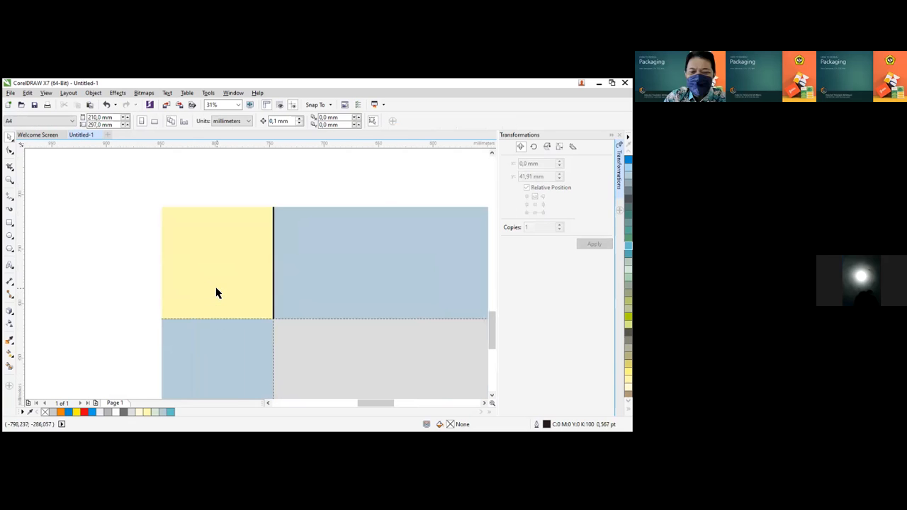
{"action": "left_click", "coordinate": [13, 224]}
{"action": "left_click_drag", "start_coordinate": [184, 241], "coordinate": [256, 284]}
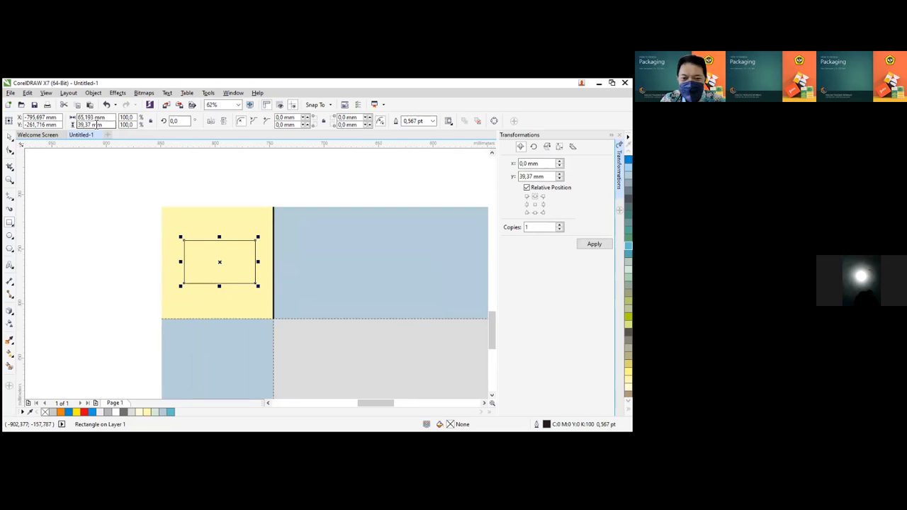
{"action": "double_click", "coordinate": [84, 125]}
{"action": "type", "text": "10"}
{"action": "key", "text": "Return"}
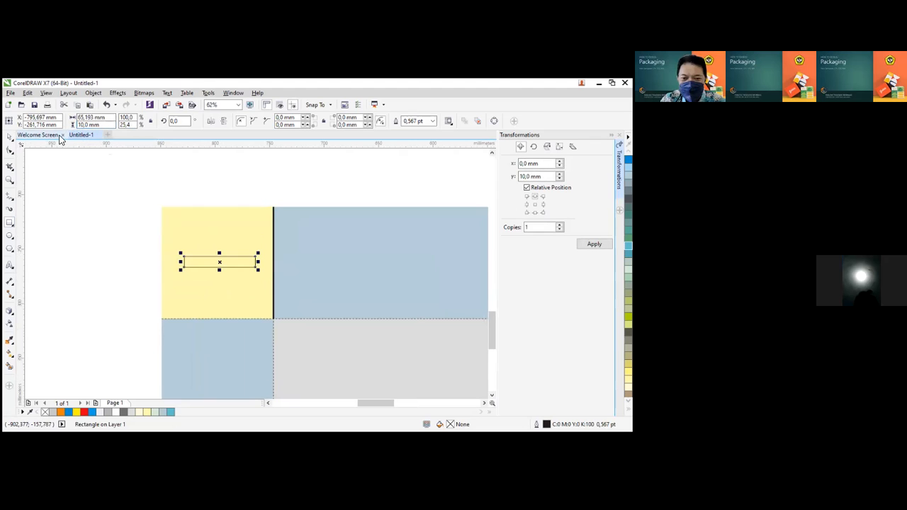
{"action": "scroll", "coordinate": [219, 264], "scroll_direction": "up", "scroll_amount": 3}
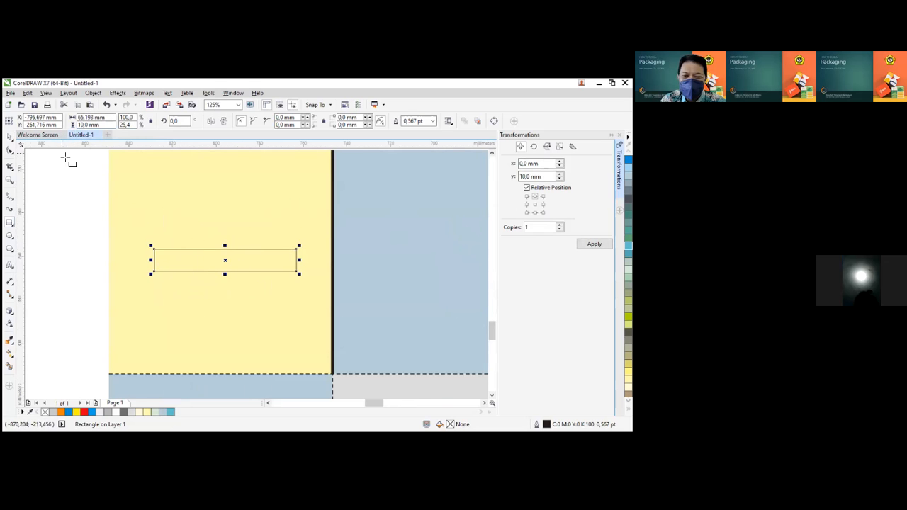
Set the rectangle's height to 20 mm, after trying 15 mm and 2 mm
{"action": "double_click", "coordinate": [84, 125]}
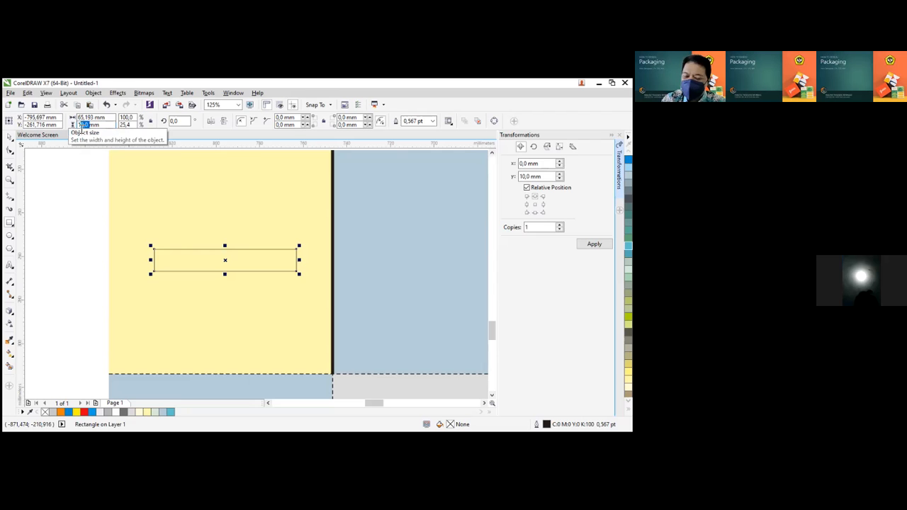
{"action": "type", "text": "15"}
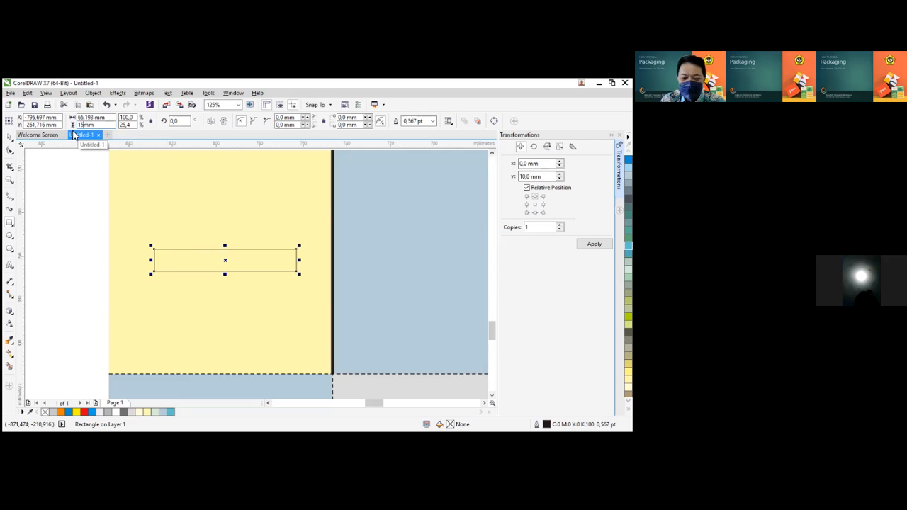
{"action": "key", "text": "Return"}
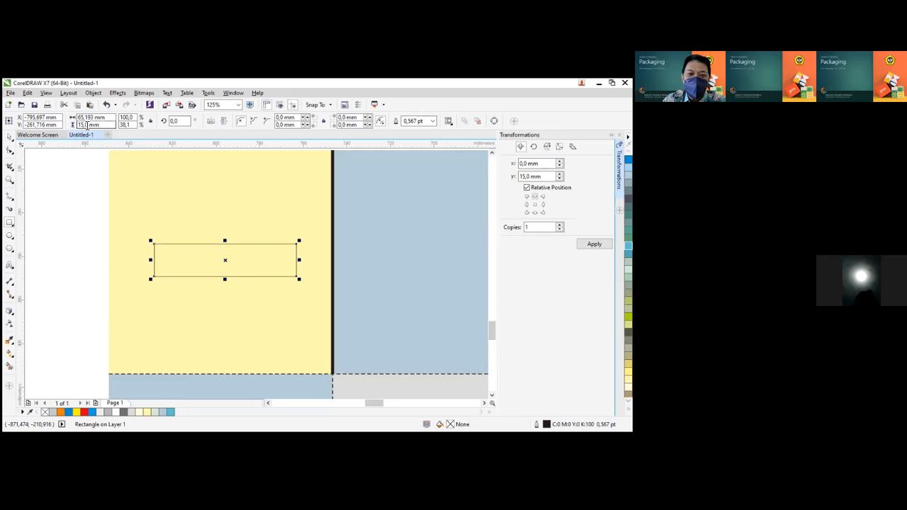
{"action": "left_click", "coordinate": [83, 125]}
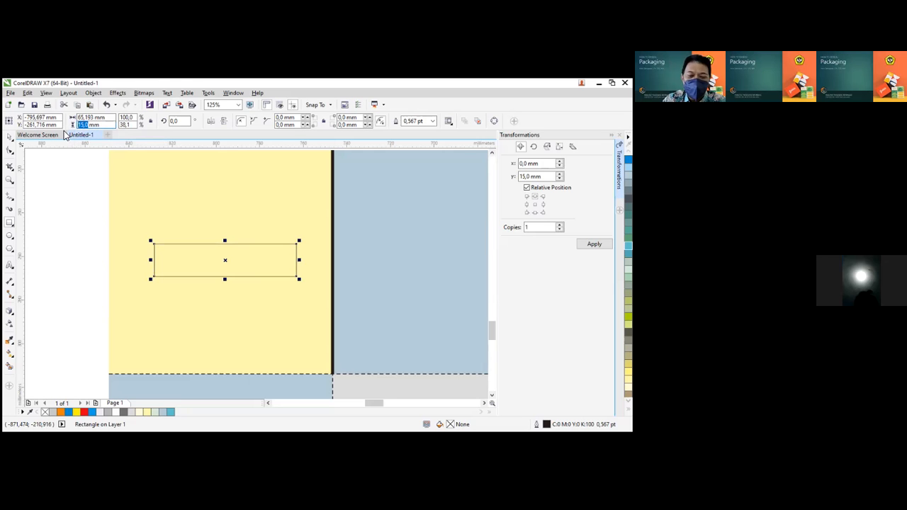
{"action": "type", "text": "2"}
{"action": "key", "text": "Return"}
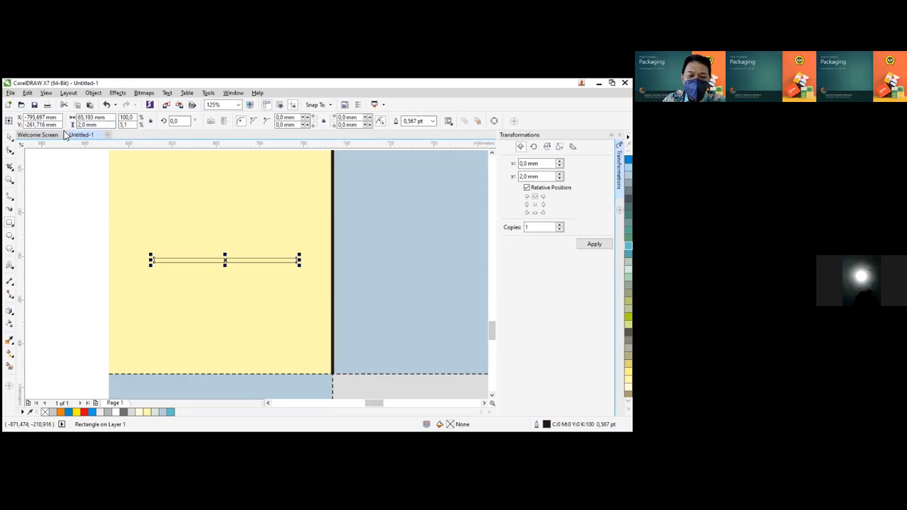
{"action": "left_click", "coordinate": [83, 125]}
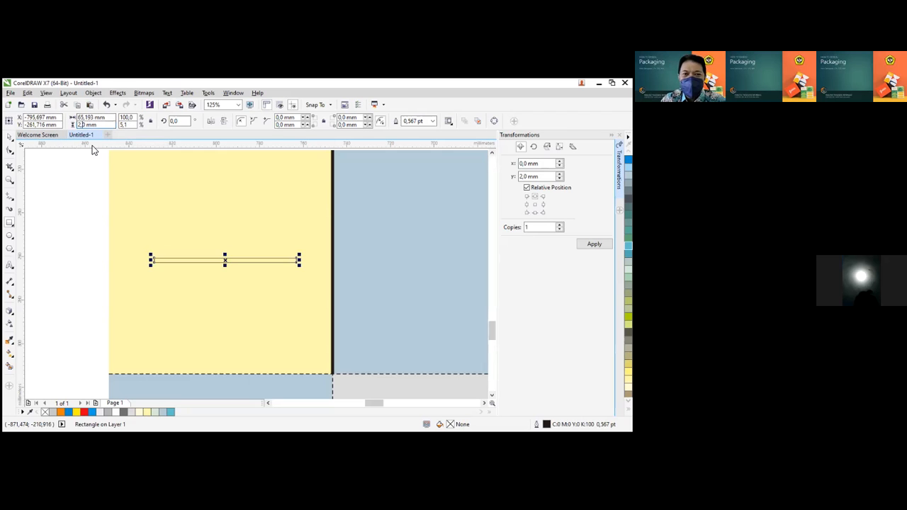
{"action": "key", "text": "Return"}
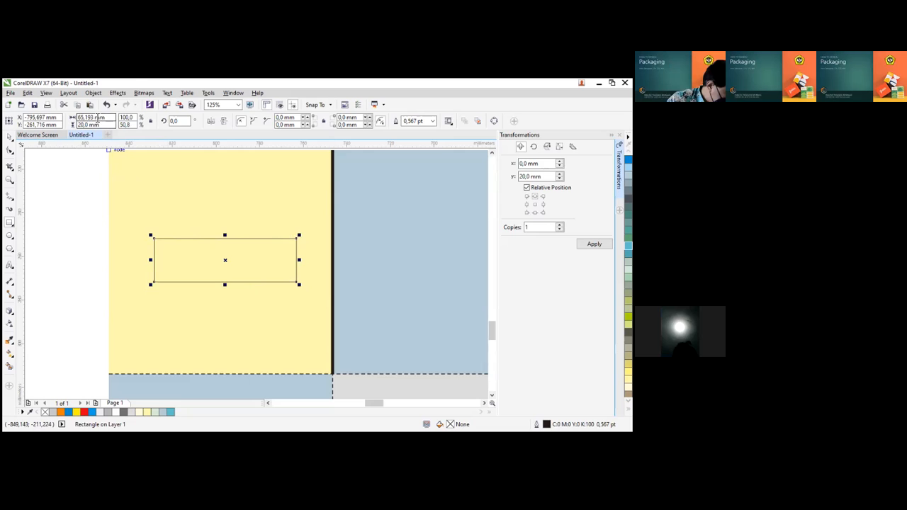
Set the rectangle's width to 35 mm, after trying 25 mm and 555 mm
{"action": "left_click_drag", "start_coordinate": [95, 117], "coordinate": [43, 151]}
{"action": "type", "text": "25"}
{"action": "key", "text": "Return"}
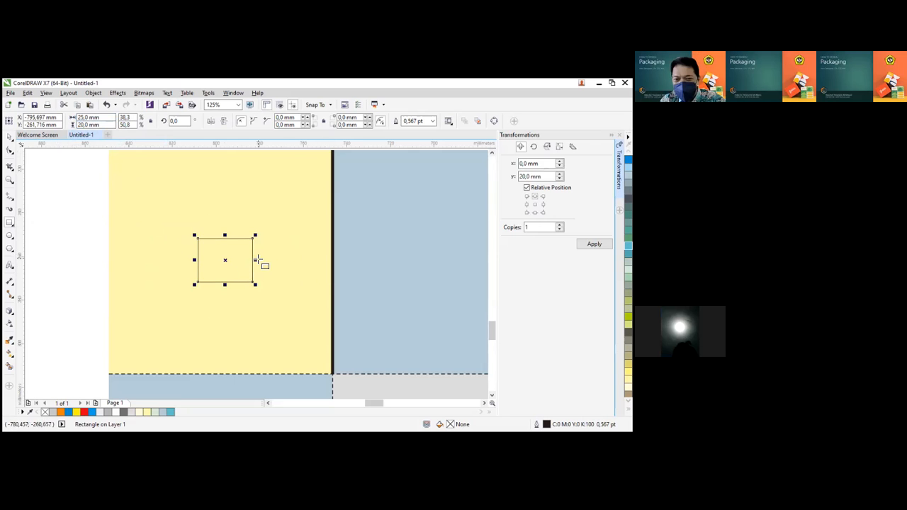
{"action": "left_click_drag", "start_coordinate": [83, 119], "coordinate": [71, 126]}
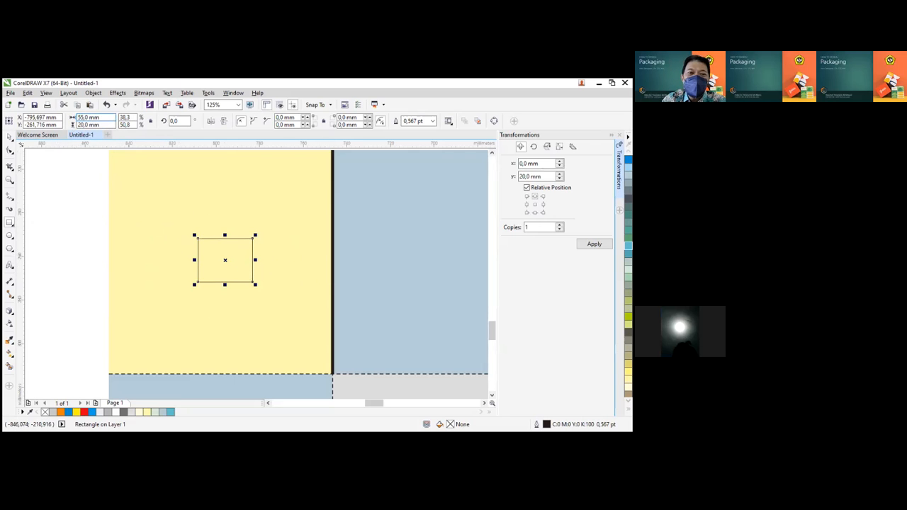
{"action": "type", "text": "555"}
{"action": "key", "text": "Return"}
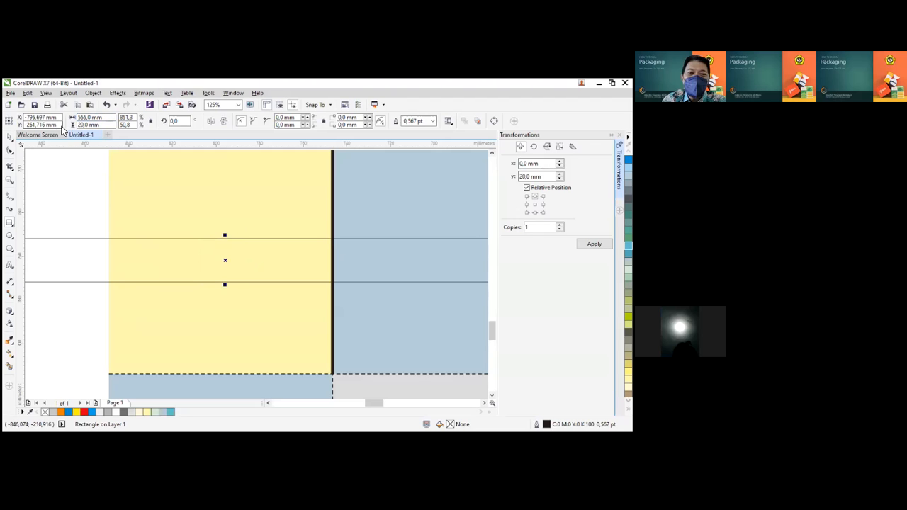
{"action": "left_click_drag", "start_coordinate": [84, 119], "coordinate": [60, 125]}
{"action": "type", "text": "3"}
{"action": "key", "text": "Return"}
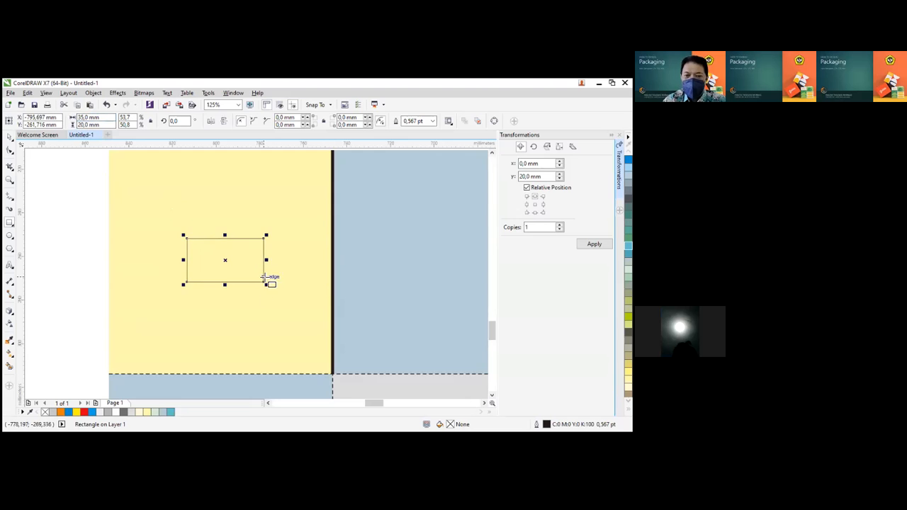
{"action": "scroll", "coordinate": [269, 279], "scroll_direction": "down", "scroll_amount": 2}
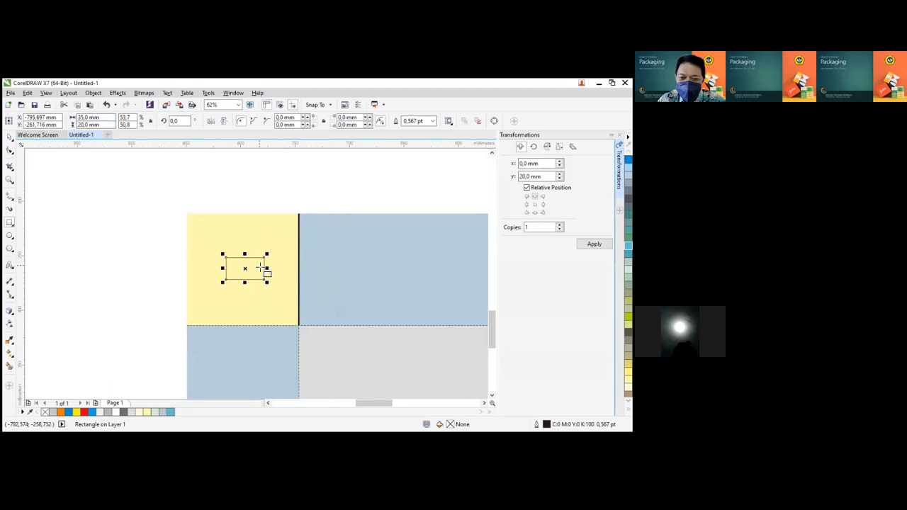
{"action": "scroll", "coordinate": [261, 269], "scroll_direction": "up", "scroll_amount": 2}
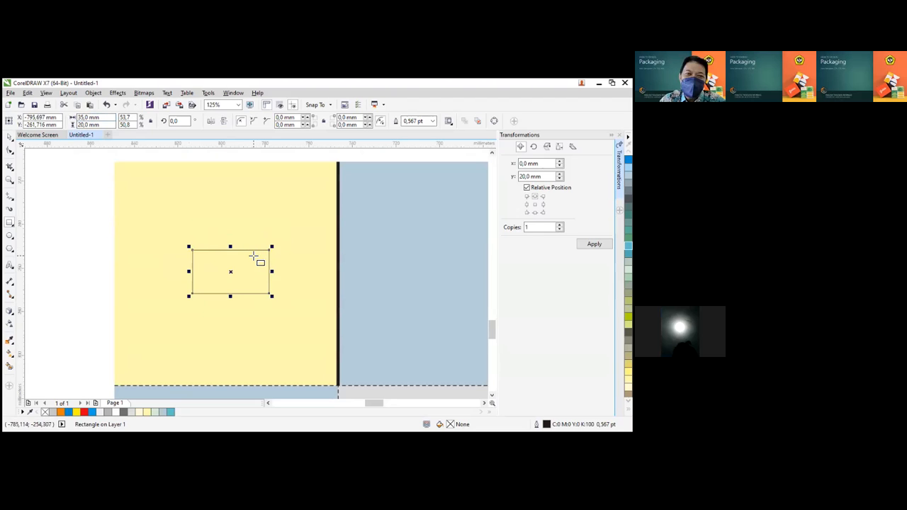
Try rounding all four corners of the rectangle to a 10 mm radius with the Shape tool, and undo the rounding
{"action": "left_click", "coordinate": [10, 150]}
{"action": "left_click_drag", "start_coordinate": [269, 293], "coordinate": [263, 293]}
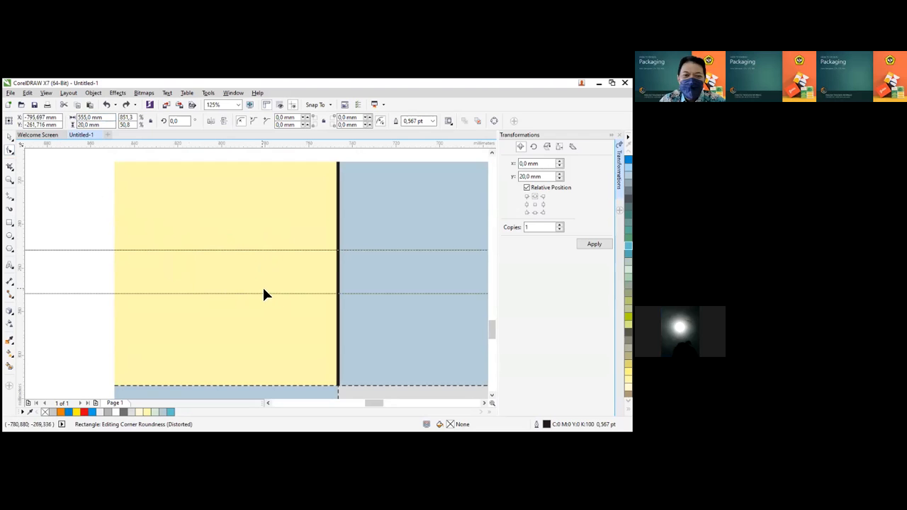
{"action": "left_click", "coordinate": [107, 105]}
{"action": "left_click", "coordinate": [10, 149]}
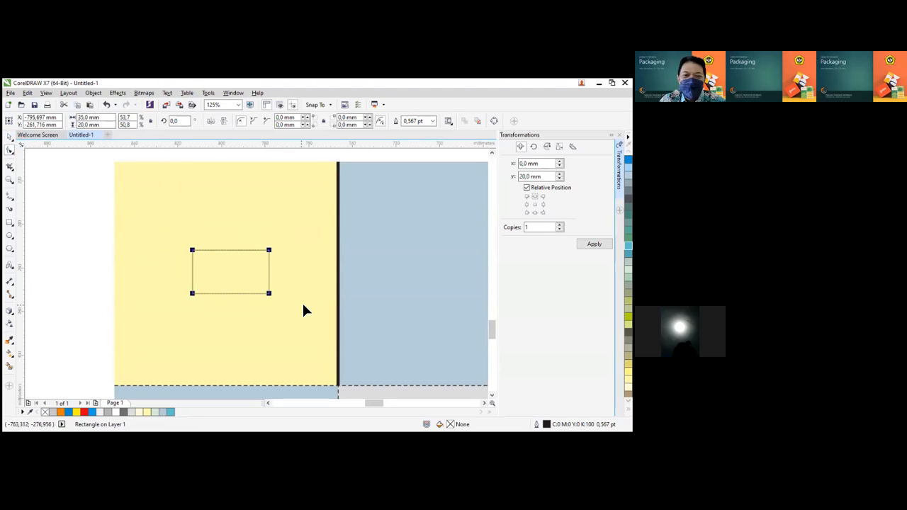
{"action": "left_click_drag", "start_coordinate": [269, 293], "coordinate": [259, 343]}
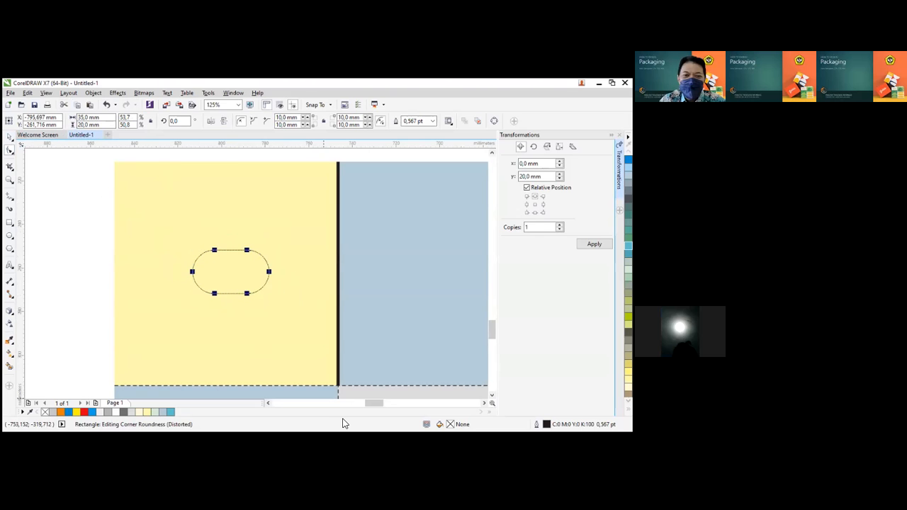
{"action": "key", "text": "ctrl+z"}
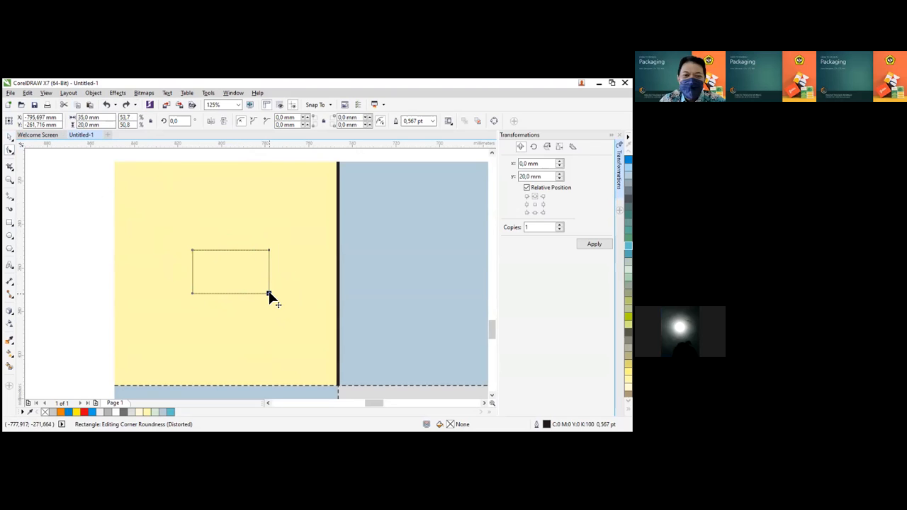
Round only the rectangle's two right corners to a 10 mm radius to form a D shape
{"action": "left_click_drag", "start_coordinate": [269, 293], "coordinate": [225, 289]}
{"action": "left_click_drag", "start_coordinate": [270, 252], "coordinate": [225, 253]}
{"action": "left_click", "coordinate": [10, 139]}
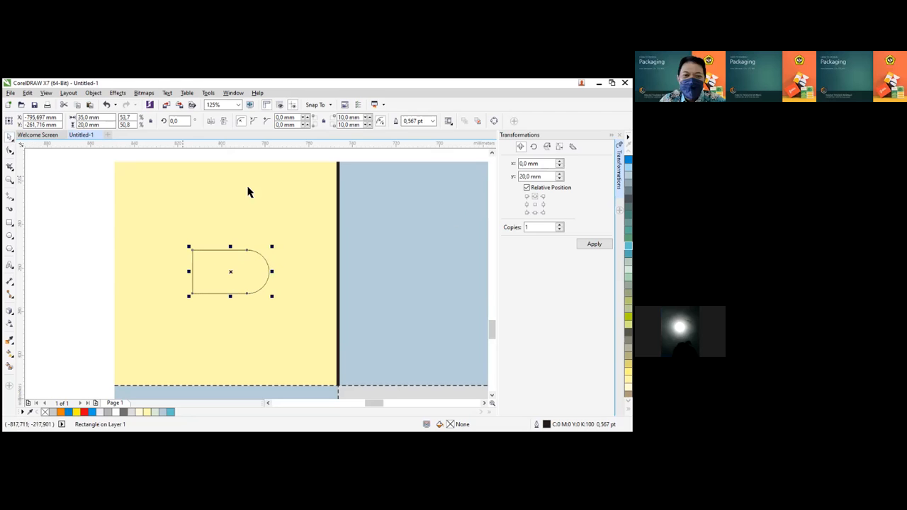
Fill the D shape with cyan (C:60 M:0 Y:20 K:0) and set its outline width to 4 pt
{"action": "left_click", "coordinate": [628, 245]}
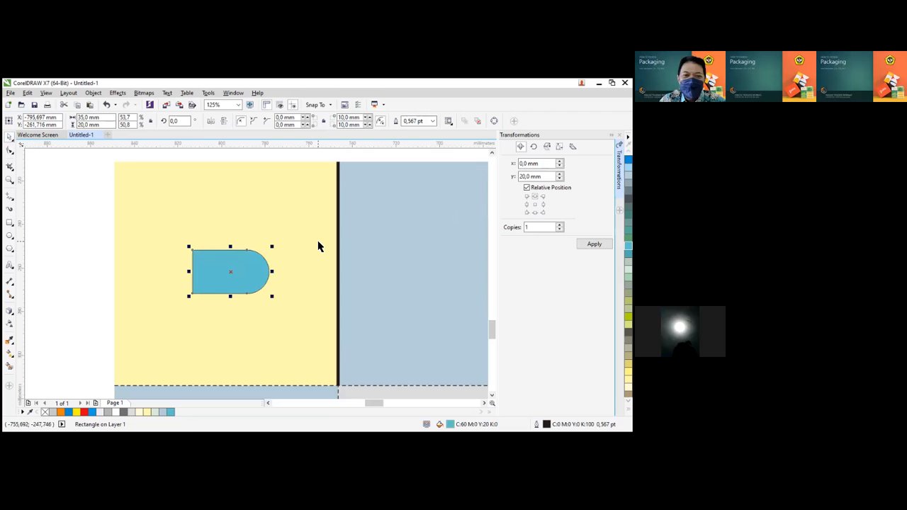
{"action": "left_click", "coordinate": [432, 121]}
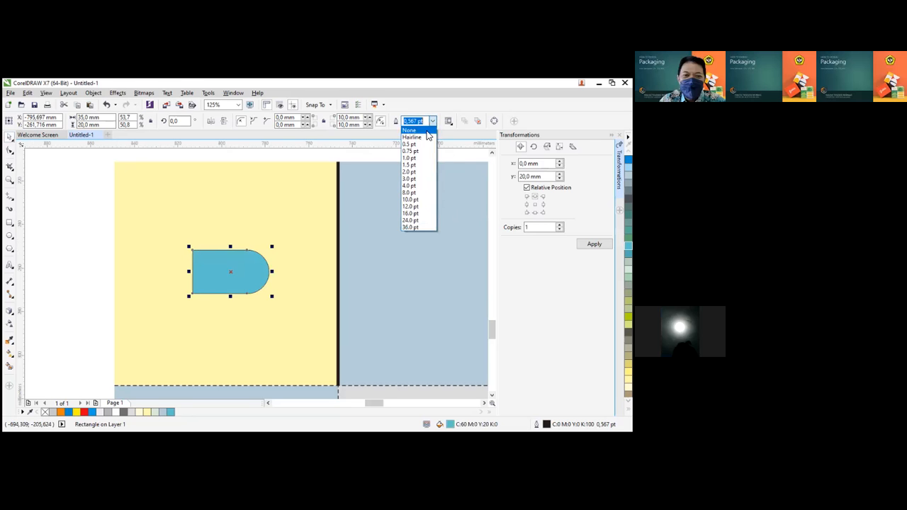
{"action": "left_click", "coordinate": [409, 185]}
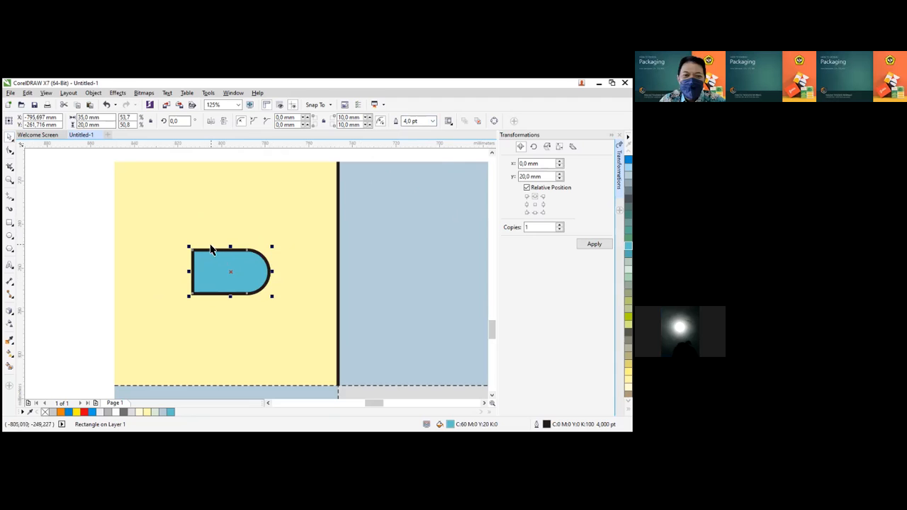
Cover the D shape's straight left edge with an outline-free rectangle about 9 × 28 mm, filled pale yellow (C:0 M:0 Y:40 K:0)
{"action": "scroll", "coordinate": [232, 270], "scroll_direction": "up", "scroll_amount": 2}
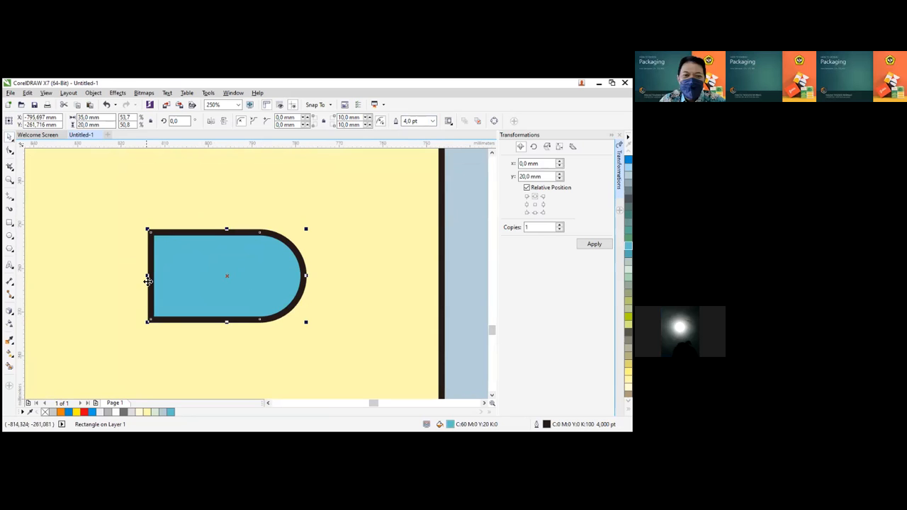
{"action": "left_click", "coordinate": [10, 223]}
{"action": "left_click_drag", "start_coordinate": [113, 213], "coordinate": [160, 341]}
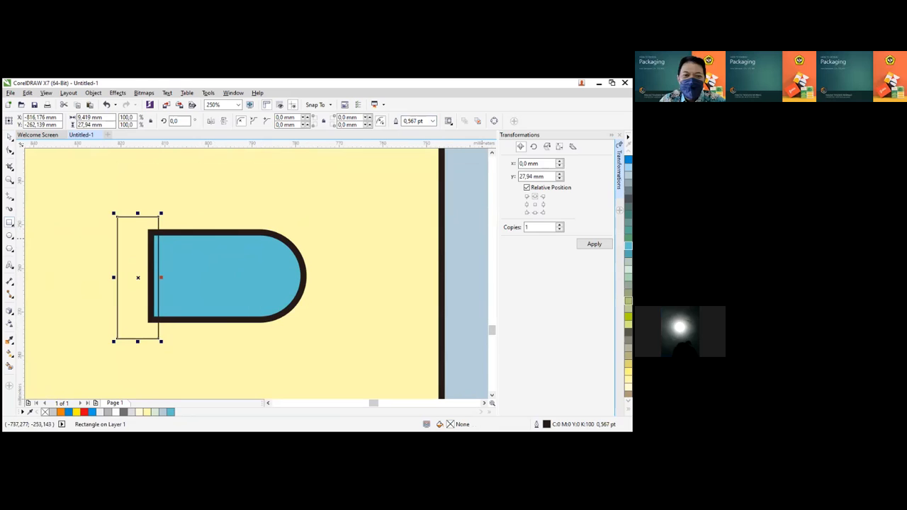
{"action": "left_click", "coordinate": [628, 376]}
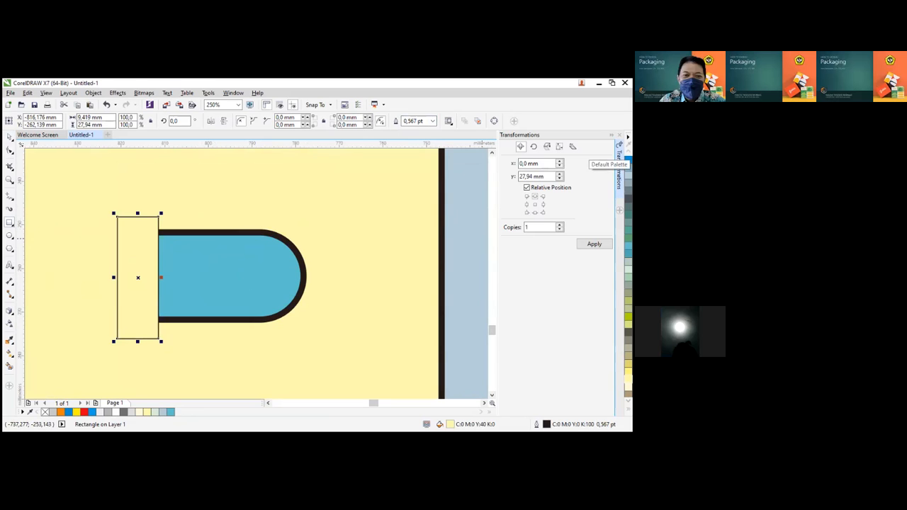
{"action": "left_click", "coordinate": [627, 409]}
{"action": "right_click", "coordinate": [596, 151]}
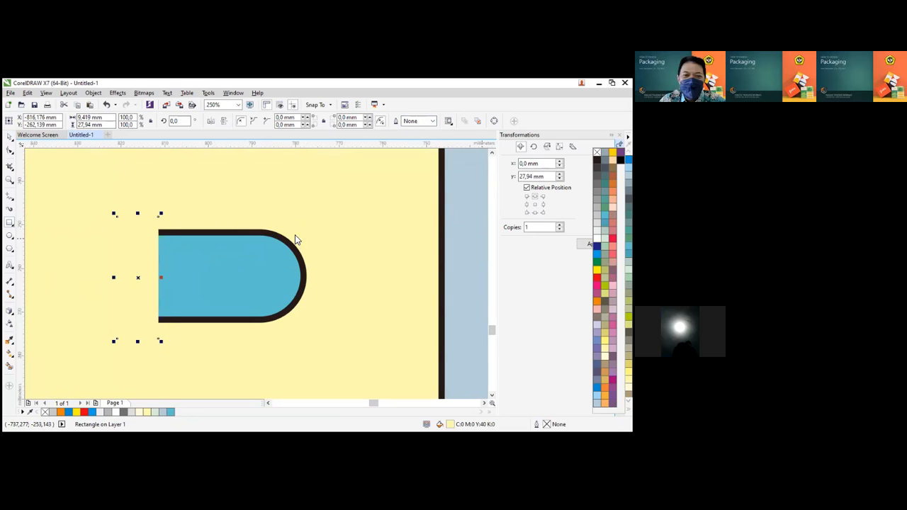
Move the pale yellow cover rectangle slightly to the left and down, and delete it
{"action": "left_click", "coordinate": [10, 141]}
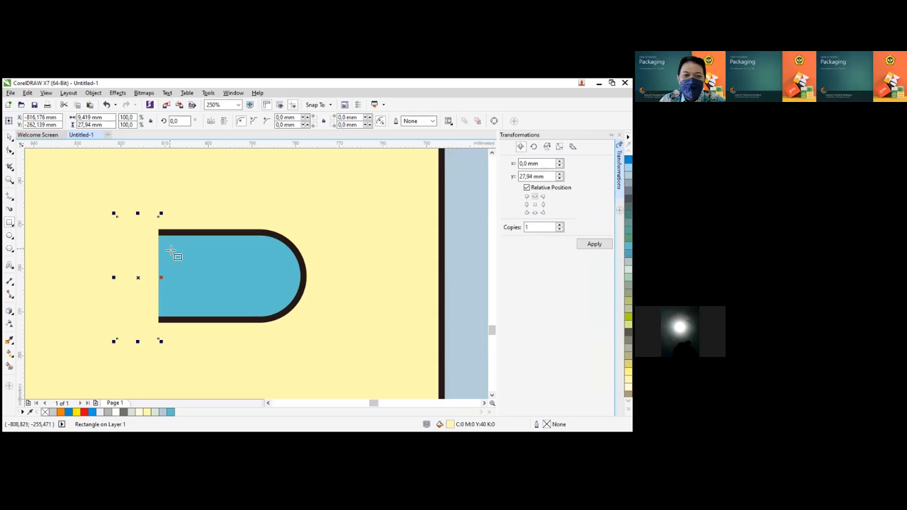
{"action": "left_click", "coordinate": [9, 137]}
{"action": "left_click_drag", "start_coordinate": [143, 252], "coordinate": [143, 276]}
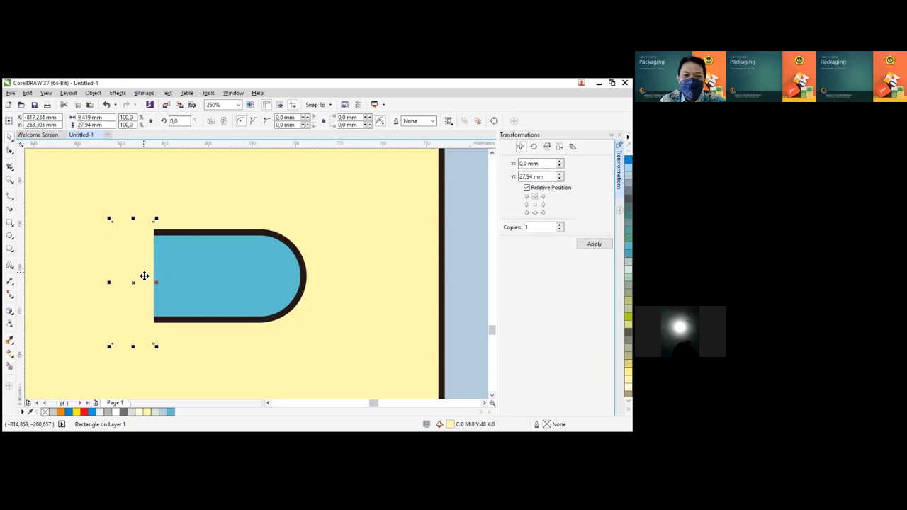
{"action": "key", "text": "Delete"}
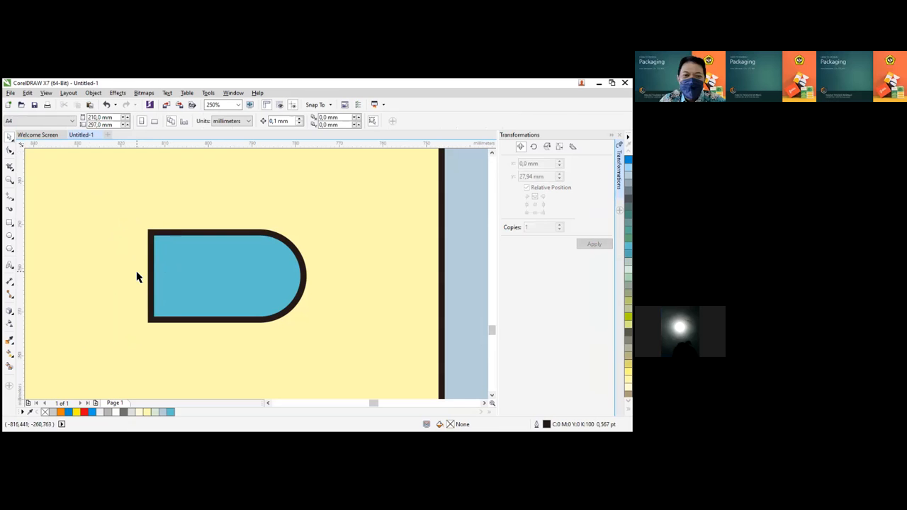
Convert the D shape to curves, undoing the first conversion and repeating it
{"action": "left_click", "coordinate": [172, 265]}
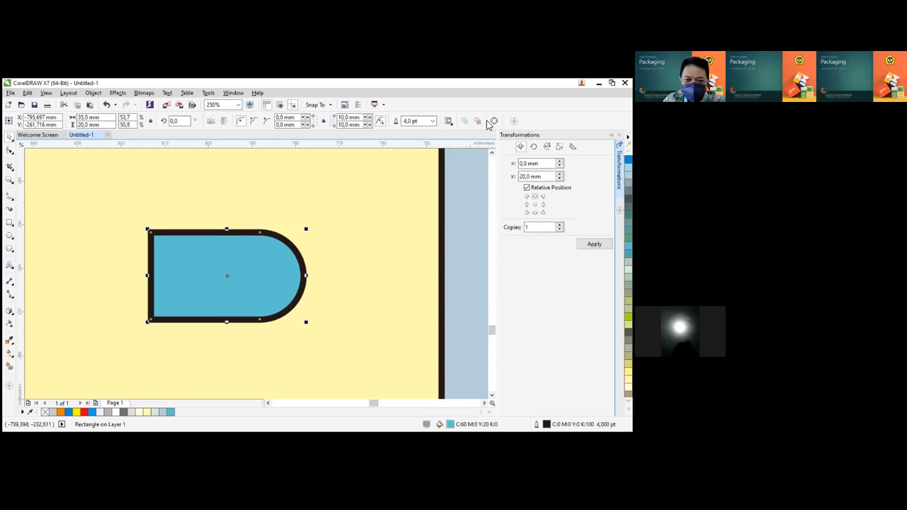
{"action": "right_click", "coordinate": [226, 269]}
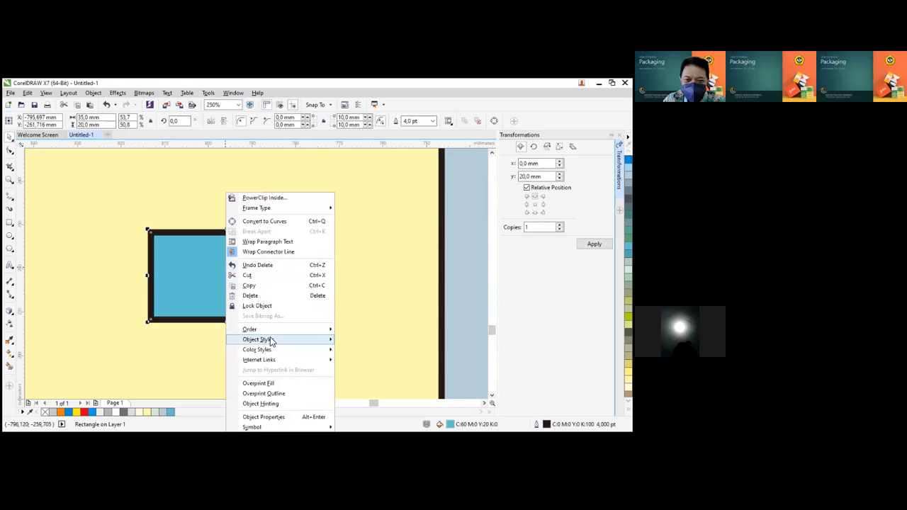
{"action": "left_click", "coordinate": [263, 222]}
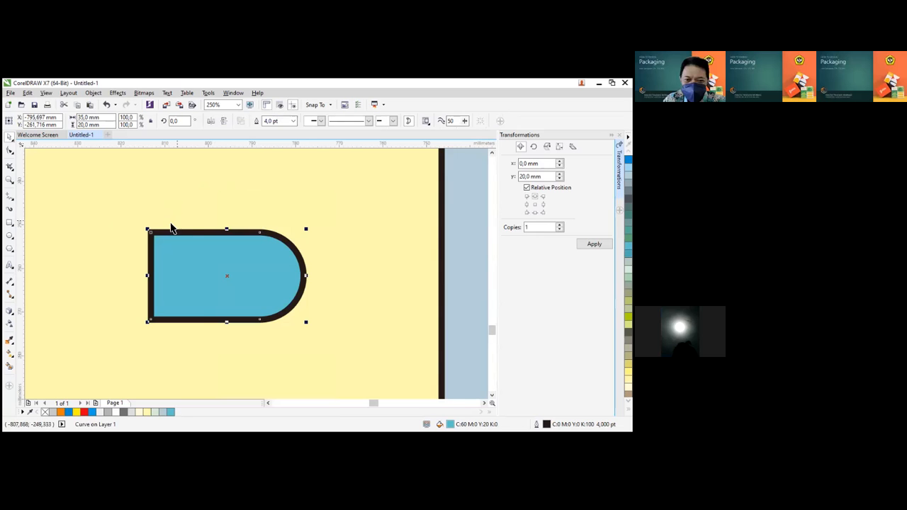
{"action": "key", "text": "ctrl+z"}
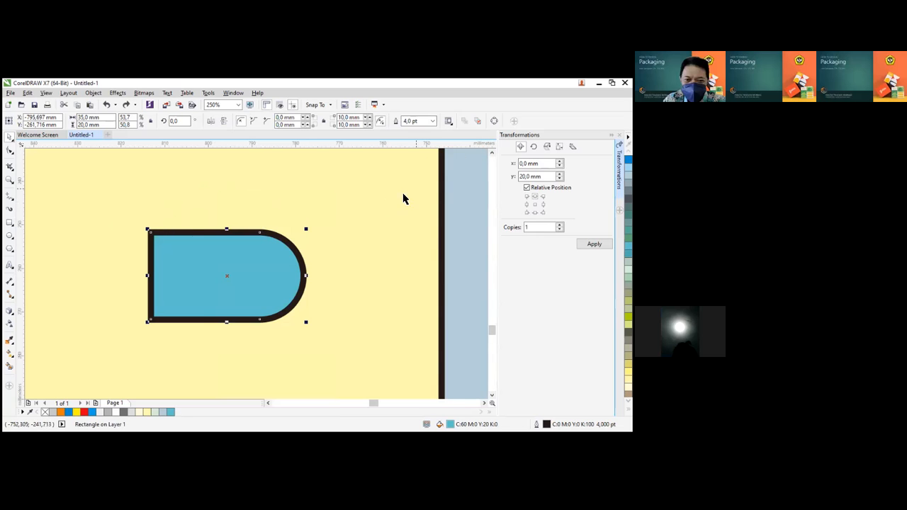
{"action": "left_click", "coordinate": [495, 122]}
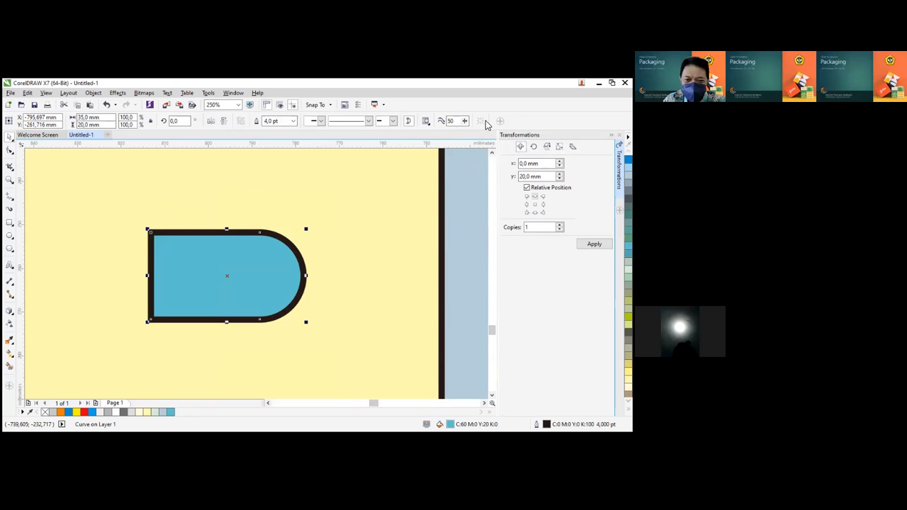
Break the D curve at its two left corner nodes to separate the straight edge's path from the rest
{"action": "left_click", "coordinate": [10, 153]}
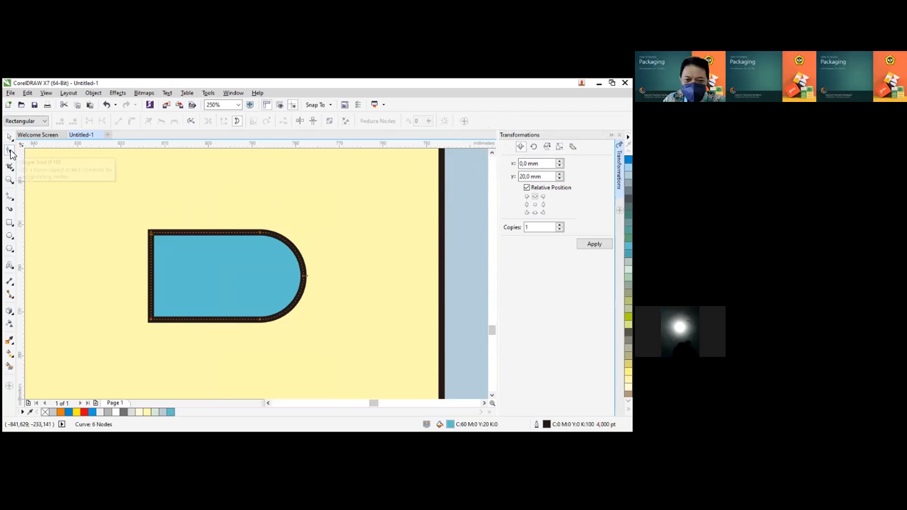
{"action": "left_click_drag", "start_coordinate": [119, 202], "coordinate": [168, 361]}
{"action": "left_click_drag", "start_coordinate": [94, 198], "coordinate": [171, 367]}
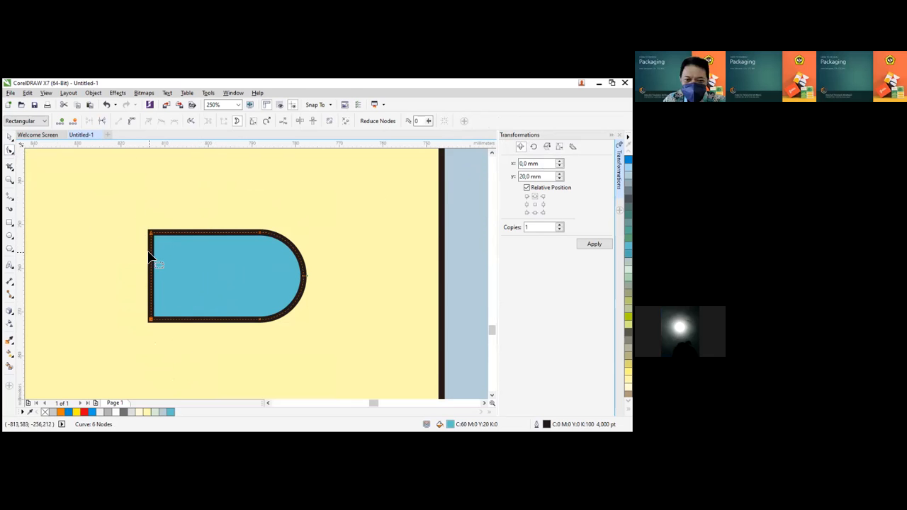
{"action": "left_click_drag", "start_coordinate": [97, 202], "coordinate": [160, 287]}
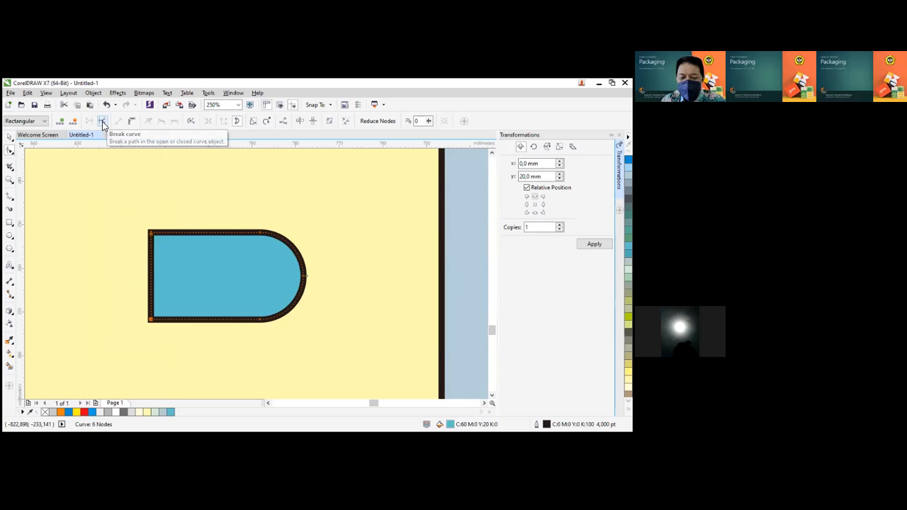
{"action": "left_click", "coordinate": [103, 122]}
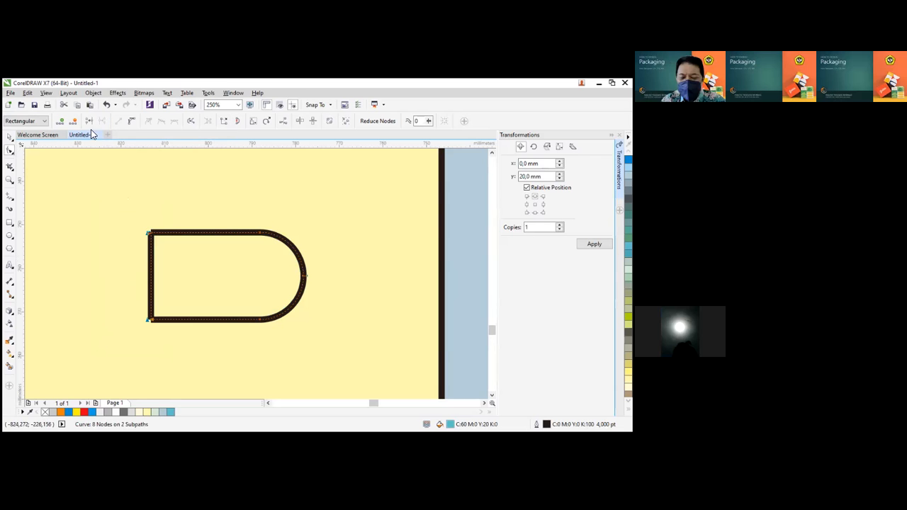
Set the D curve's outline width to 8 pt and move the shape about 11 mm left and 6.5 mm up
{"action": "left_click", "coordinate": [10, 138]}
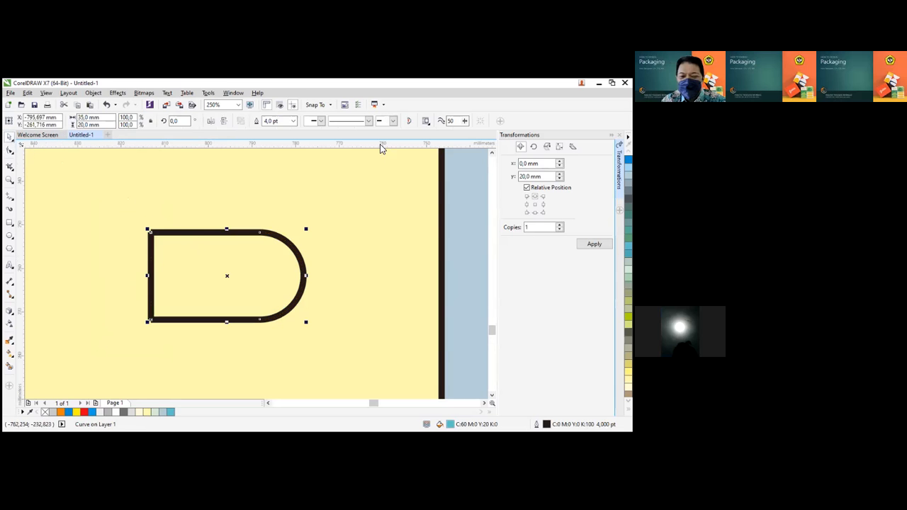
{"action": "left_click", "coordinate": [293, 121]}
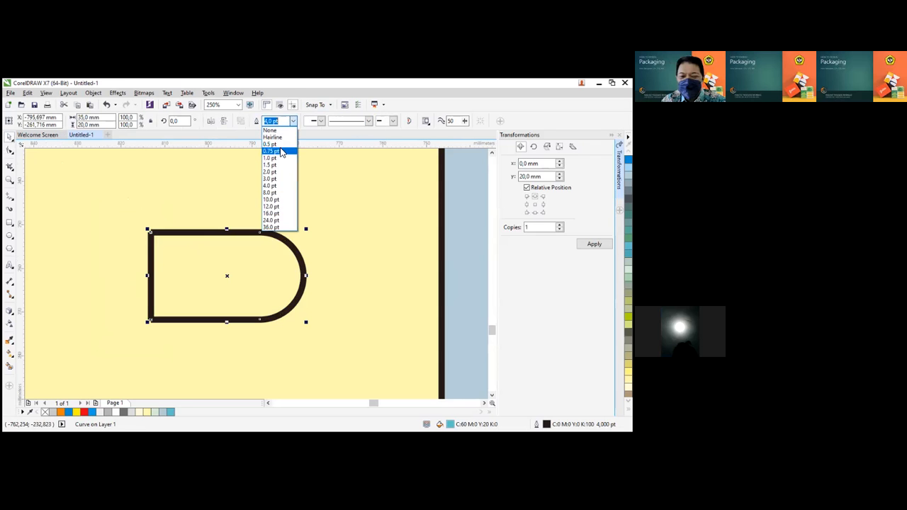
{"action": "left_click", "coordinate": [272, 193]}
{"action": "left_click", "coordinate": [292, 121]}
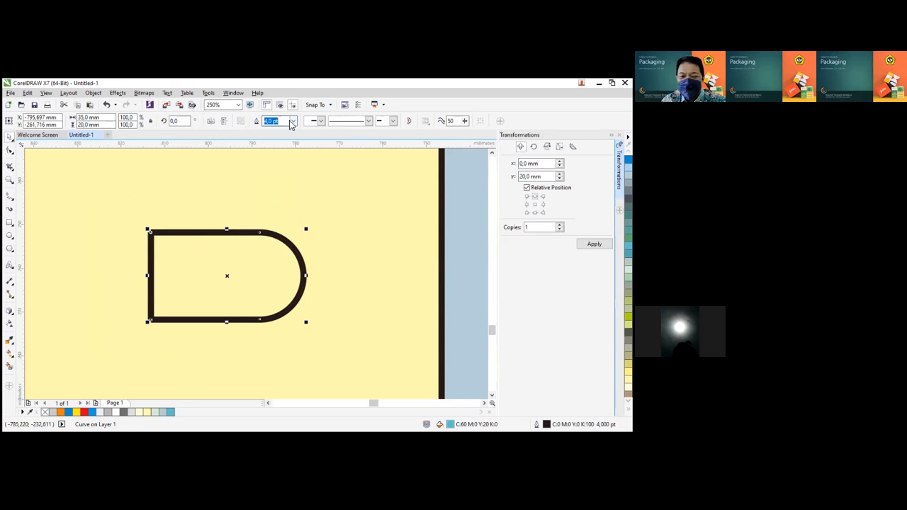
{"action": "left_click", "coordinate": [272, 192]}
{"action": "left_click", "coordinate": [330, 262]}
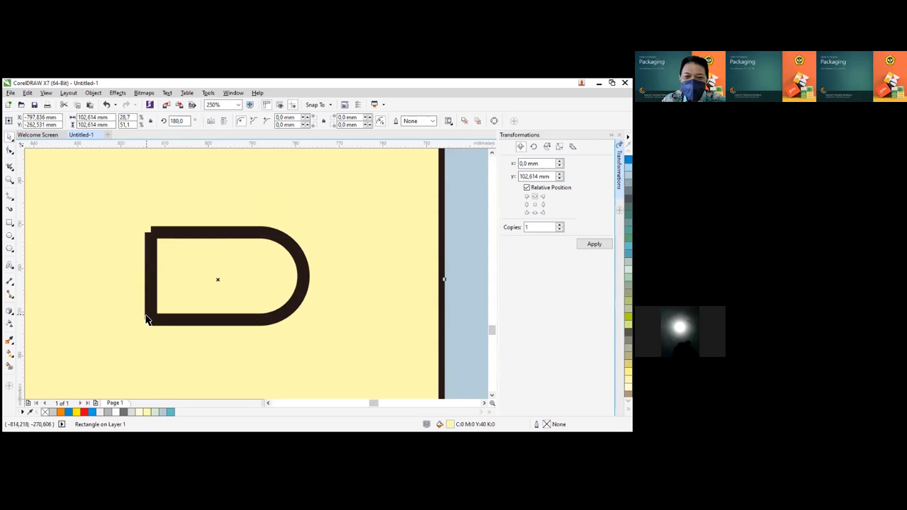
{"action": "left_click_drag", "start_coordinate": [153, 281], "coordinate": [91, 248]}
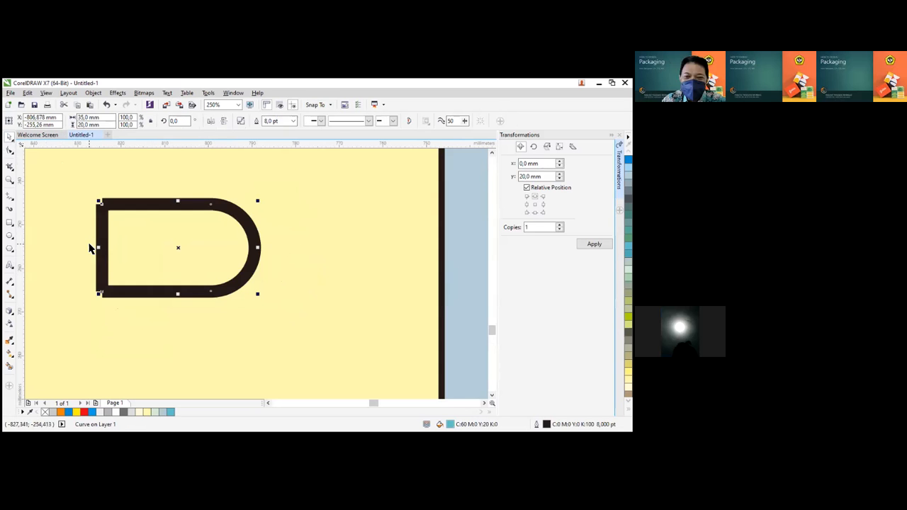
Undo the last move of the D-shaped curve
{"action": "key", "text": "ctrl+z"}
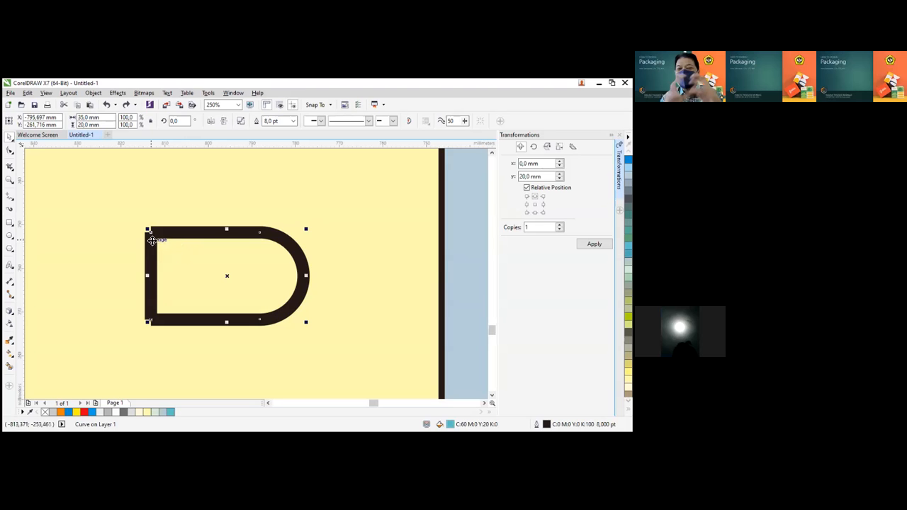
{"action": "right_click", "coordinate": [179, 234]}
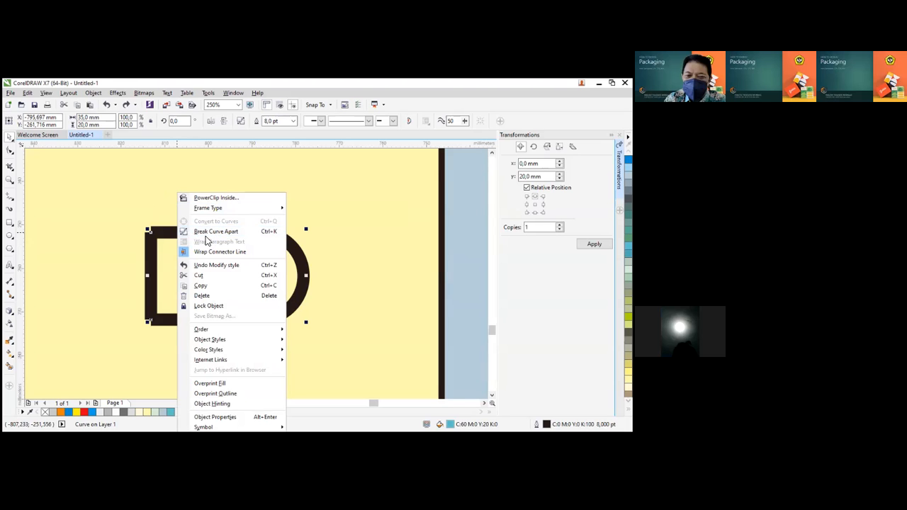
{"action": "left_click", "coordinate": [170, 210]}
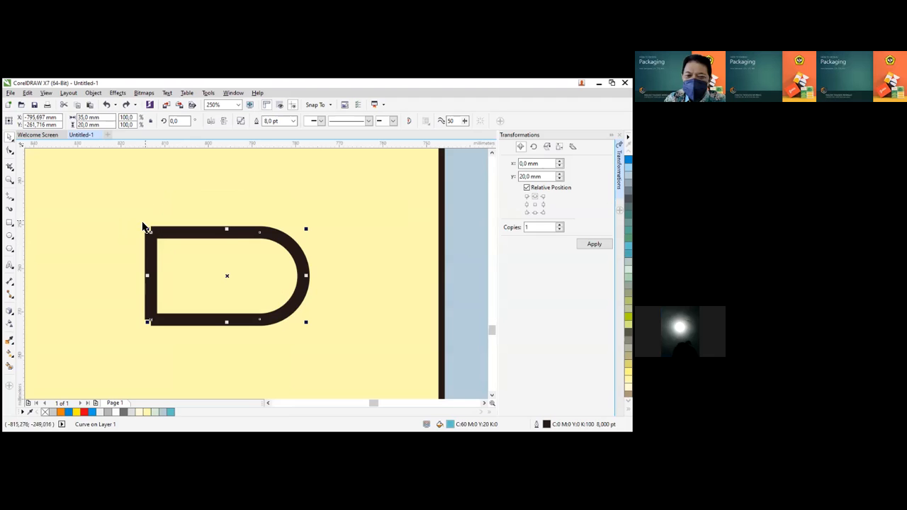
Break the D curve apart, moving its straight edge about 18 mm left and the U-shaped part about 20 mm right
{"action": "right_click", "coordinate": [204, 234]}
{"action": "left_click", "coordinate": [242, 233]}
{"action": "left_click_drag", "start_coordinate": [151, 284], "coordinate": [69, 263]}
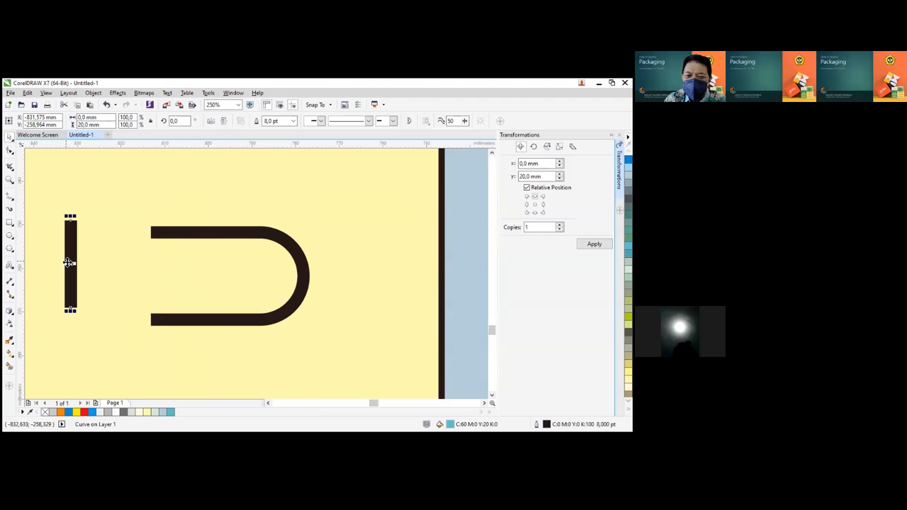
{"action": "left_click_drag", "start_coordinate": [182, 235], "coordinate": [271, 225]}
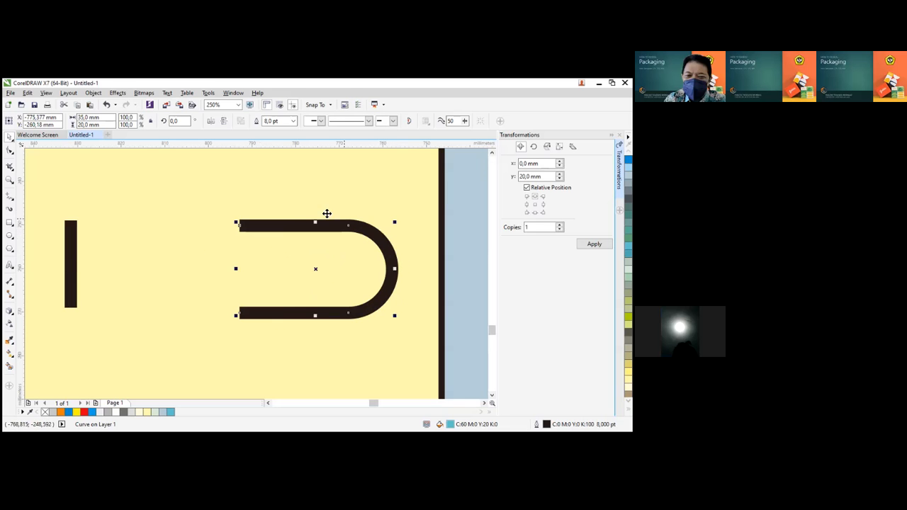
Break the U-shaped curve at the middle node of its arc and move it about 14 mm left and 4.5 mm up
{"action": "left_click", "coordinate": [10, 151]}
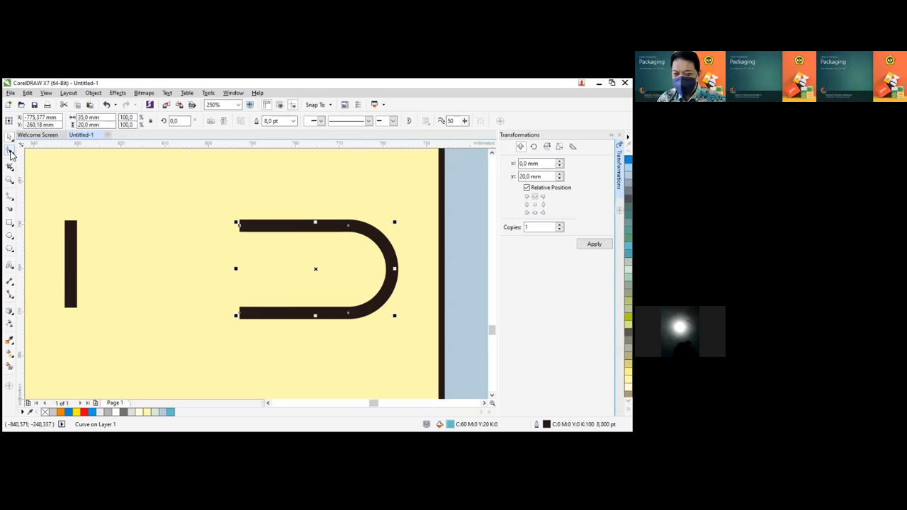
{"action": "left_click_drag", "start_coordinate": [405, 275], "coordinate": [406, 275]}
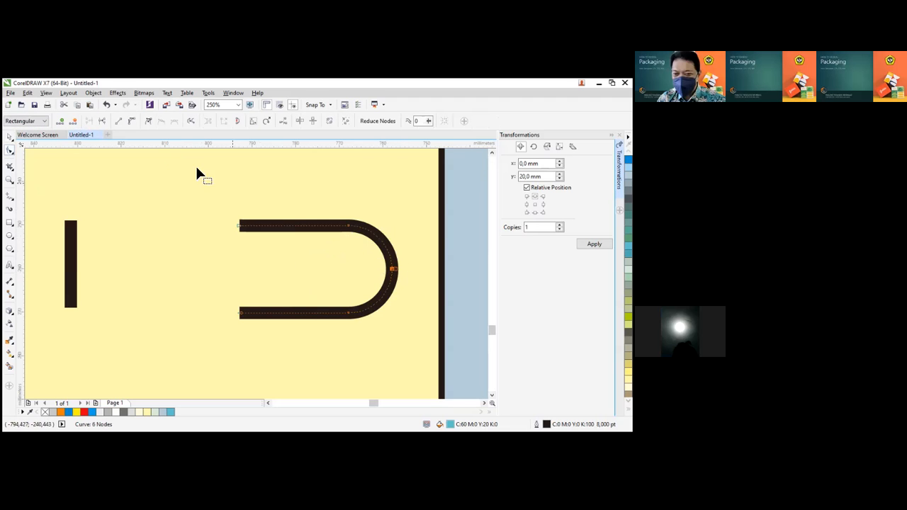
{"action": "left_click", "coordinate": [102, 122]}
{"action": "left_click", "coordinate": [9, 137]}
{"action": "left_click", "coordinate": [318, 217]}
{"action": "left_click_drag", "start_coordinate": [336, 231], "coordinate": [277, 207]}
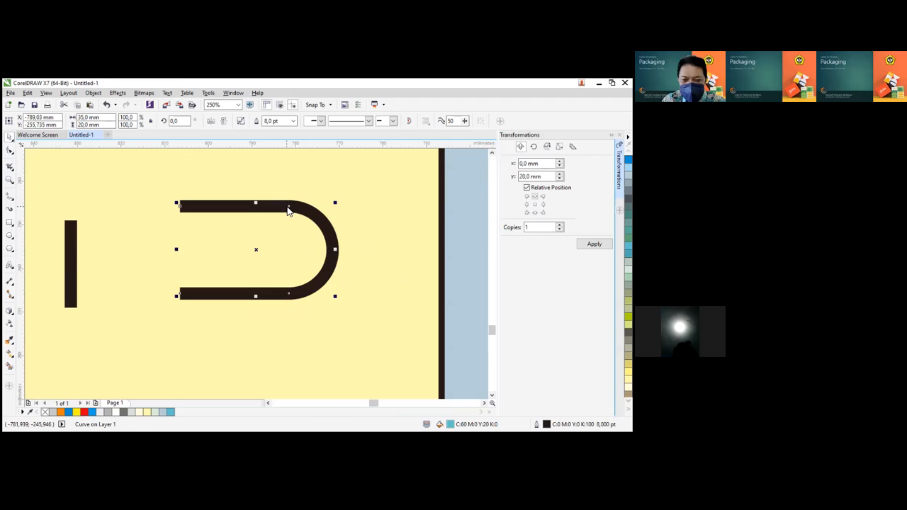
Break the U-shaped curve apart and move its upper half about 11 mm left and 10.5 mm up
{"action": "right_click", "coordinate": [288, 205]}
{"action": "left_click", "coordinate": [325, 232]}
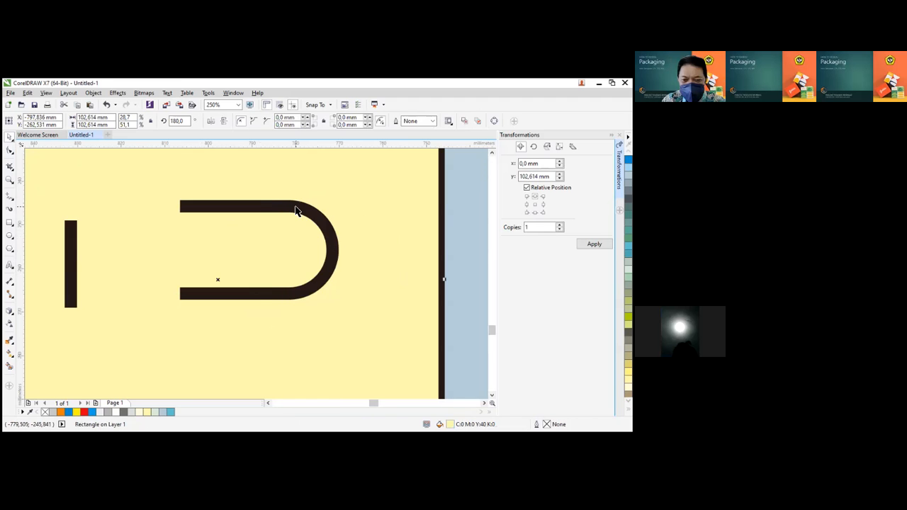
{"action": "left_click_drag", "start_coordinate": [296, 205], "coordinate": [244, 185]}
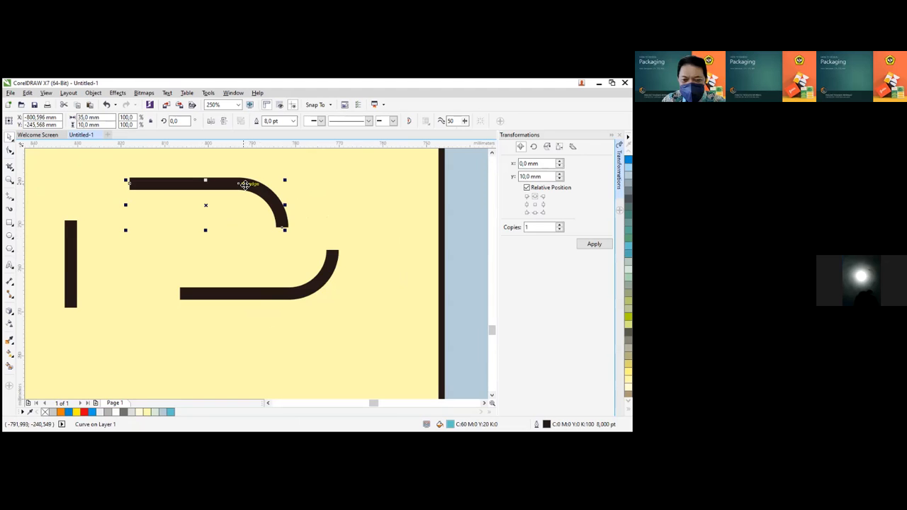
{"action": "left_click_drag", "start_coordinate": [272, 199], "coordinate": [271, 177]}
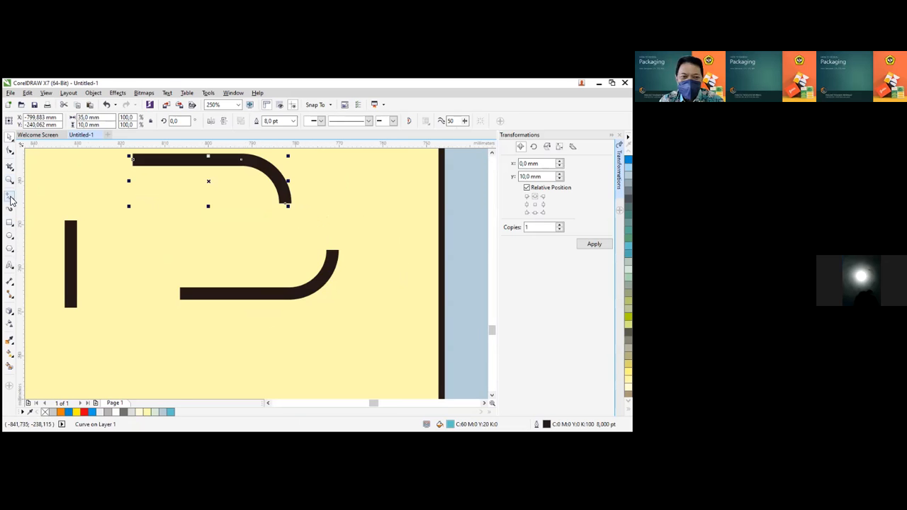
Extend the curved end of the upper half straight down by about 5.8 mm with the Freehand tool
{"action": "left_click", "coordinate": [13, 200]}
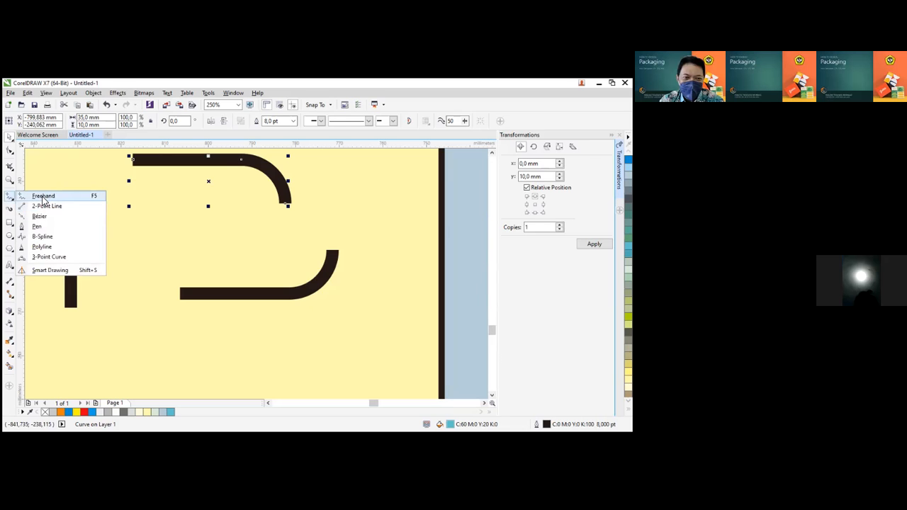
{"action": "left_click", "coordinate": [43, 198]}
{"action": "left_click", "coordinate": [286, 204]}
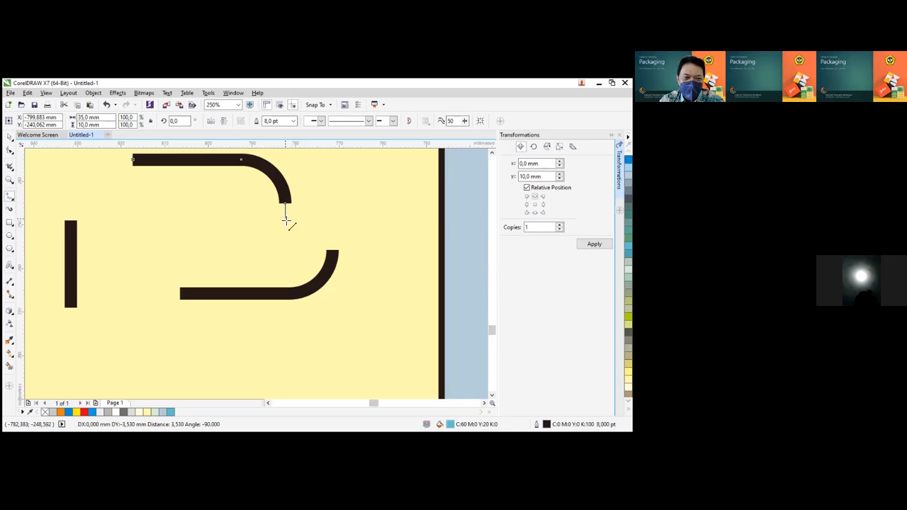
{"action": "left_click", "coordinate": [287, 230]}
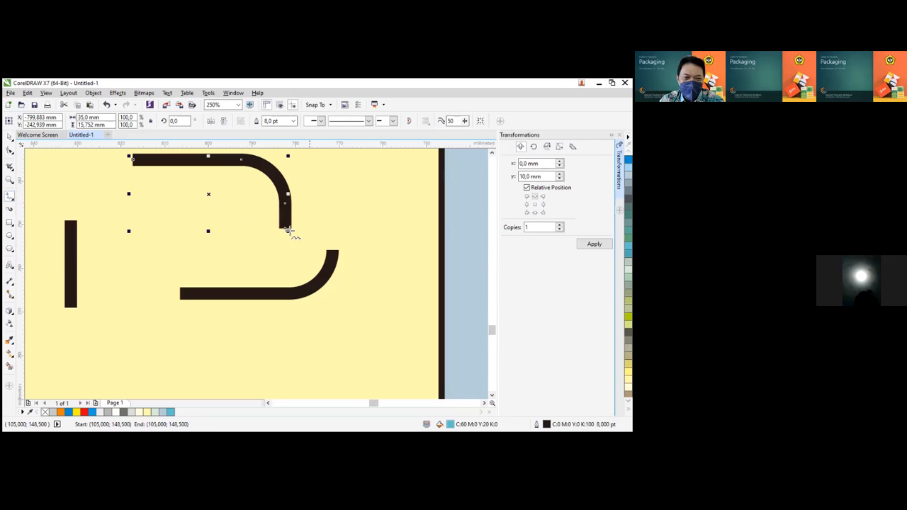
{"action": "left_click", "coordinate": [332, 252]}
{"action": "left_click", "coordinate": [331, 204]}
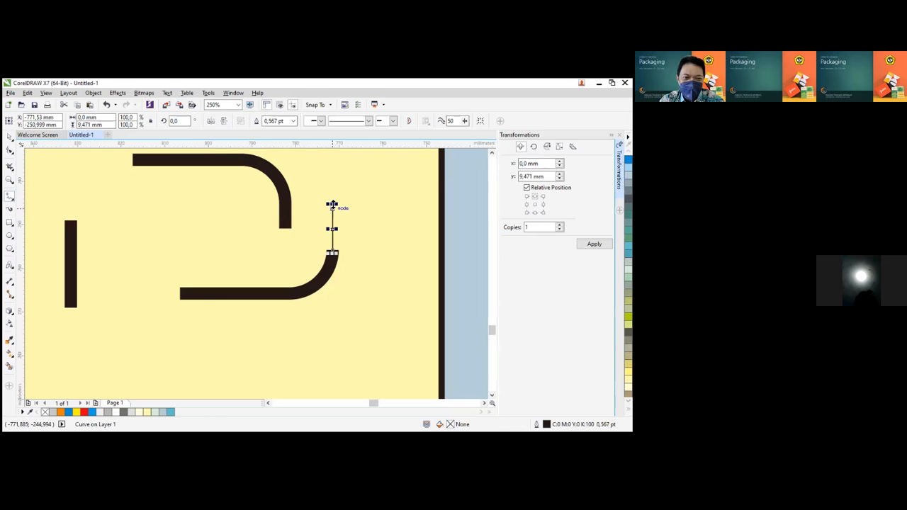
{"action": "left_click", "coordinate": [10, 136]}
{"action": "key", "text": "Delete"}
Extend the curved end of the lower half straight up by about 14 mm with the Freehand tool
{"action": "left_click", "coordinate": [328, 273]}
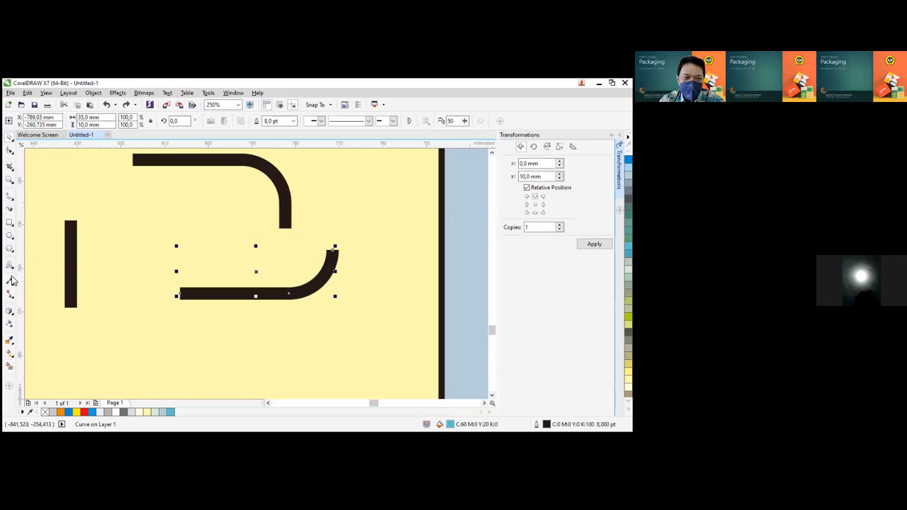
{"action": "left_click", "coordinate": [10, 199]}
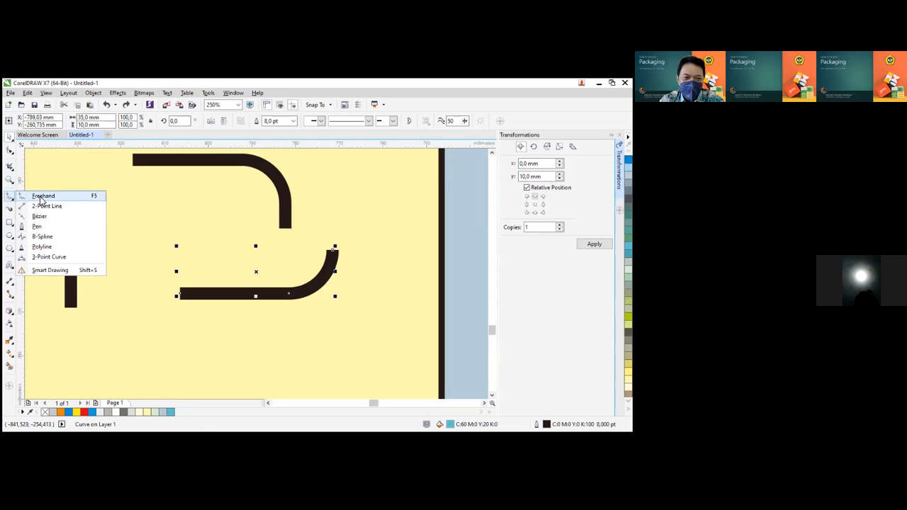
{"action": "left_click", "coordinate": [41, 196]}
{"action": "left_click", "coordinate": [333, 250]}
{"action": "left_click", "coordinate": [331, 187]}
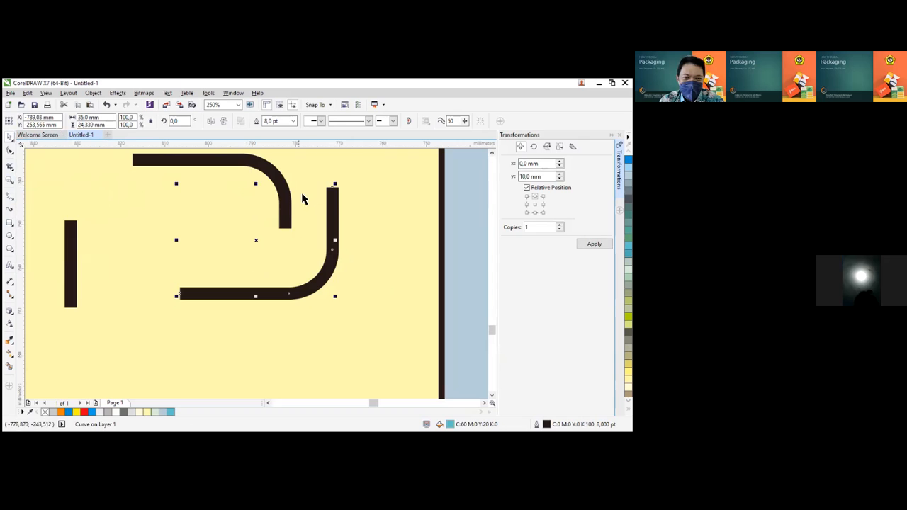
Move the extended upper half beside the lower half's vertical end, and shift it back left and down
{"action": "left_click", "coordinate": [288, 227]}
{"action": "left_click_drag", "start_coordinate": [286, 227], "coordinate": [322, 212]}
{"action": "scroll", "coordinate": [330, 208], "scroll_direction": "down", "scroll_amount": 2}
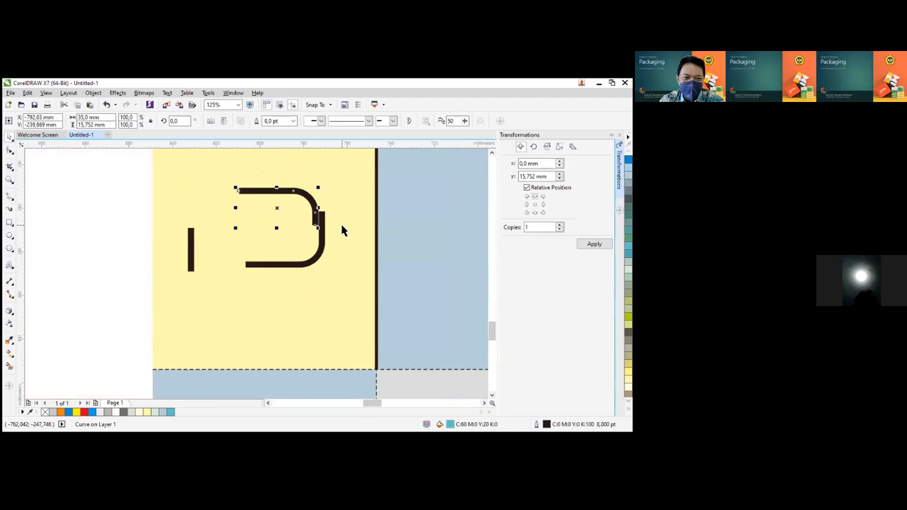
{"action": "scroll", "coordinate": [341, 230], "scroll_direction": "up", "scroll_amount": 2}
{"action": "mouse_move", "coordinate": [290, 225]}
{"action": "left_mouse_down"}
{"action": "mouse_move", "coordinate": [294, 235]}
{"action": "mouse_move", "coordinate": [290, 221]}
{"action": "left_mouse_up"}
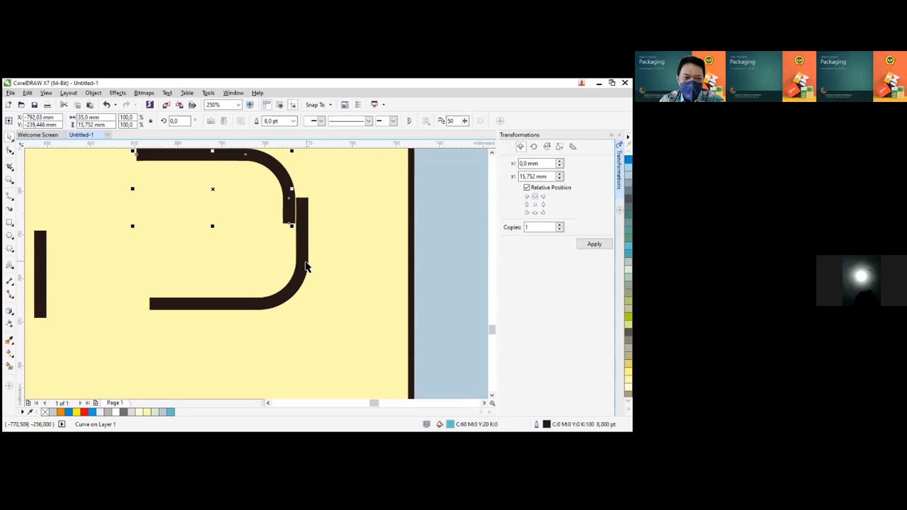
{"action": "left_click_drag", "start_coordinate": [289, 222], "coordinate": [229, 244]}
Undo the edits to the two halves and the U-shaped curve's moves, back to the unbroken U in its original position
{"action": "key", "text": "ctrl+z"}
{"action": "key", "text": "ctrl+z"}
{"action": "key", "text": "ctrl+z"}
{"action": "key", "text": "ctrl+z"}
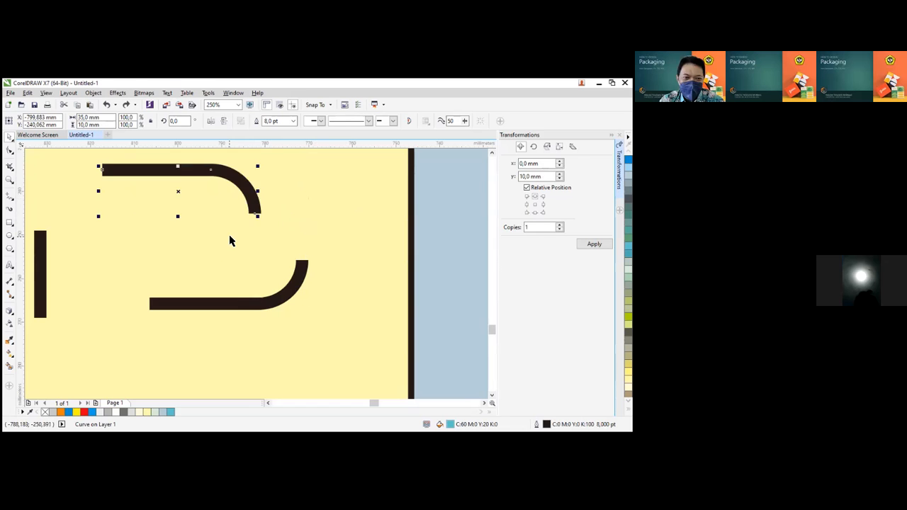
{"action": "key", "text": "ctrl+z"}
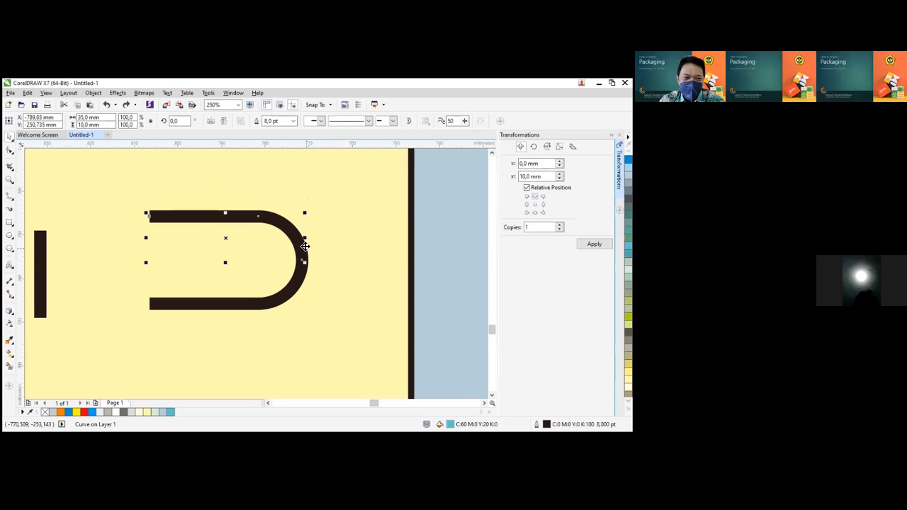
{"action": "key", "text": "ctrl+z"}
{"action": "scroll", "coordinate": [209, 262], "scroll_direction": "down", "scroll_amount": 1}
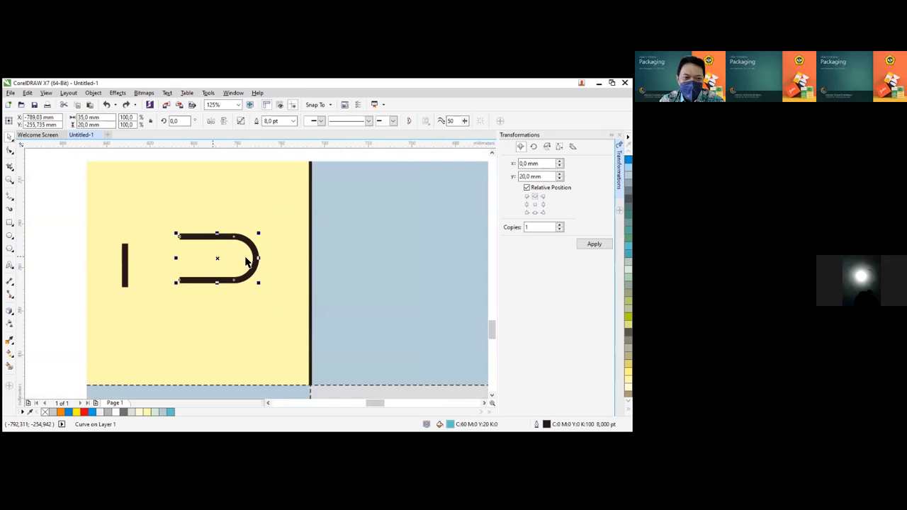
{"action": "left_click_drag", "start_coordinate": [226, 252], "coordinate": [252, 255]}
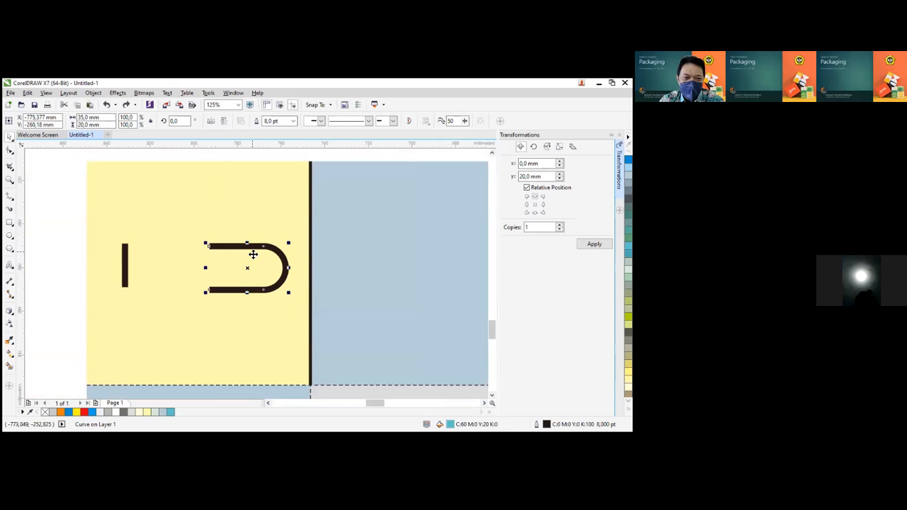
{"action": "key", "text": "ctrl+z"}
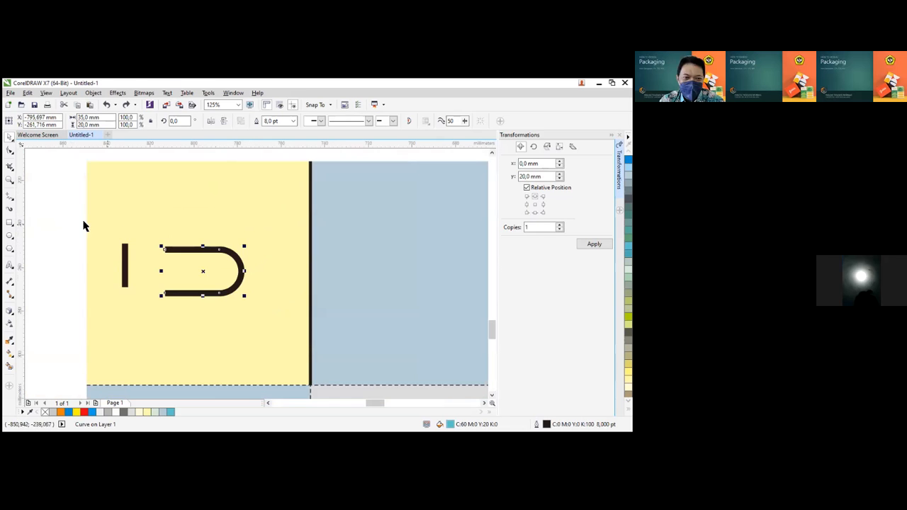
Color the straight edge's outline red (C:0 M:100 Y:100 K:0) and move it onto the open ends of the U-shaped curve
{"action": "scroll", "coordinate": [206, 262], "scroll_direction": "up", "scroll_amount": 1}
{"action": "left_click_drag", "start_coordinate": [48, 239], "coordinate": [90, 242]}
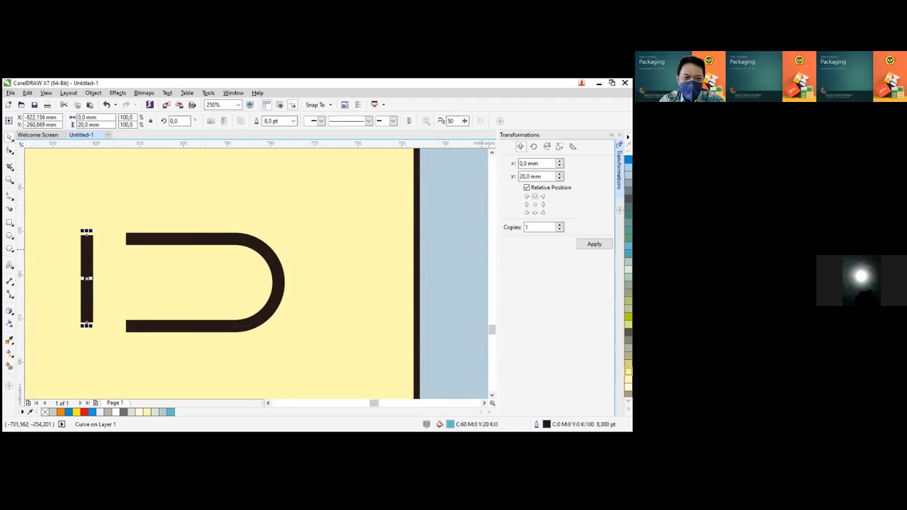
{"action": "left_click", "coordinate": [628, 409]}
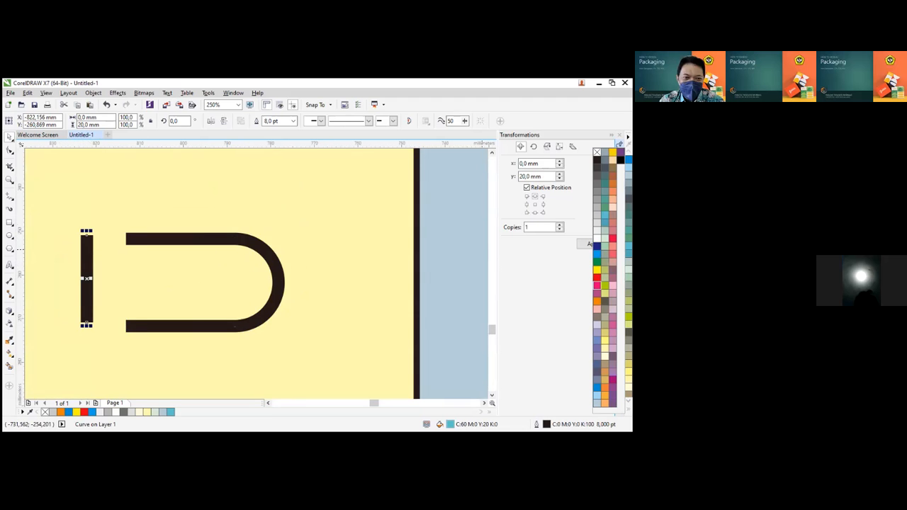
{"action": "right_click", "coordinate": [597, 278]}
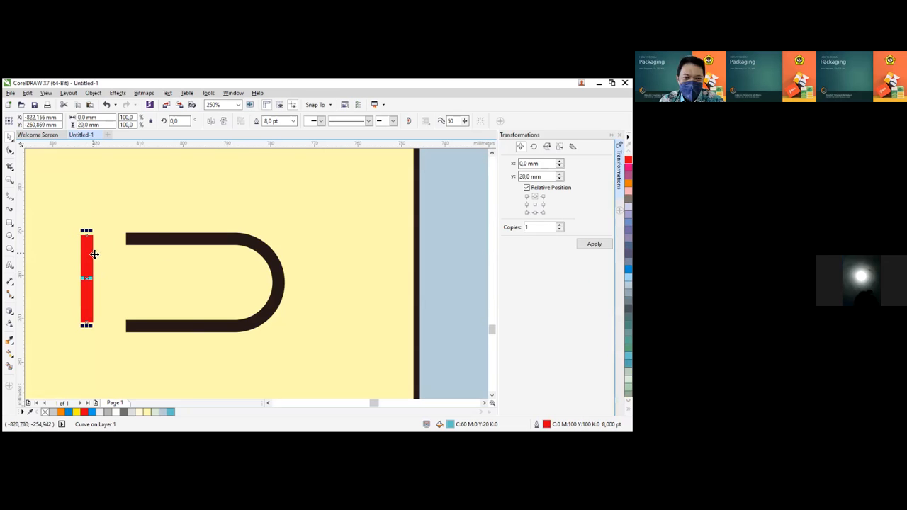
{"action": "left_click_drag", "start_coordinate": [88, 245], "coordinate": [127, 224]}
{"action": "left_click", "coordinate": [154, 196]}
Group the red edge with the U-shaped curve and move the group about 20 mm left and 22 mm up
{"action": "scroll", "coordinate": [217, 296], "scroll_direction": "down", "scroll_amount": 2}
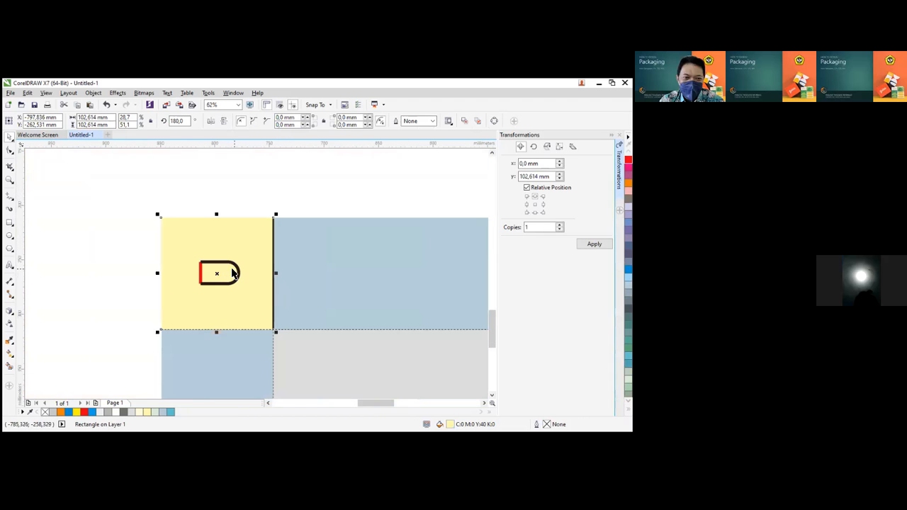
{"action": "left_click", "coordinate": [114, 240]}
{"action": "left_click_drag", "start_coordinate": [114, 241], "coordinate": [246, 303]}
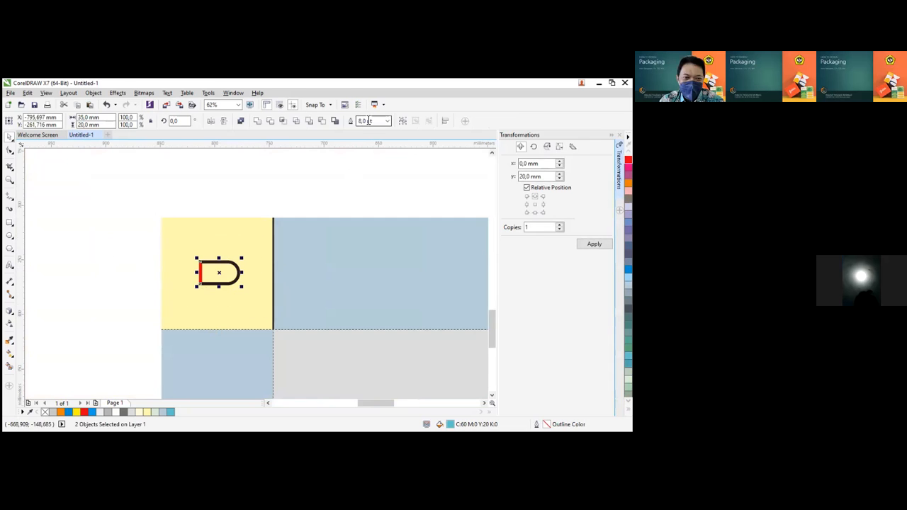
{"action": "key", "text": "ctrl+g"}
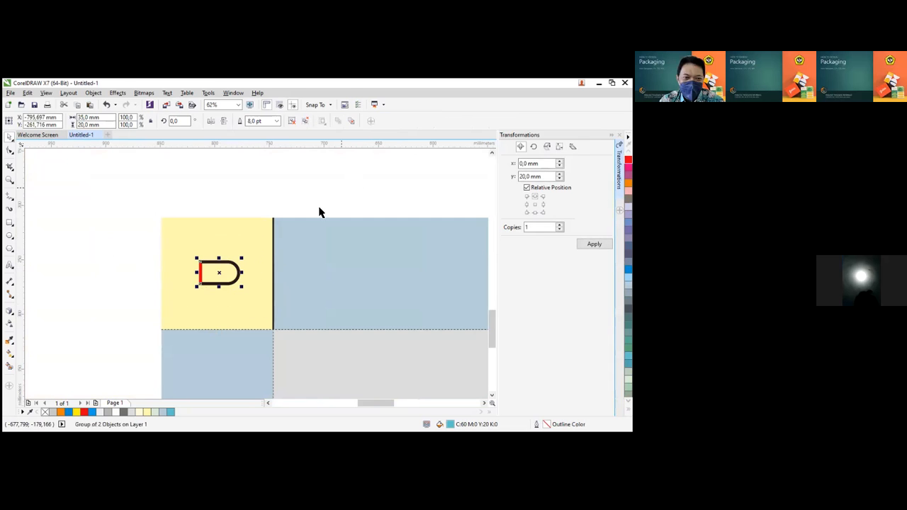
{"action": "left_click", "coordinate": [209, 263]}
{"action": "left_click_drag", "start_coordinate": [209, 264], "coordinate": [201, 241]}
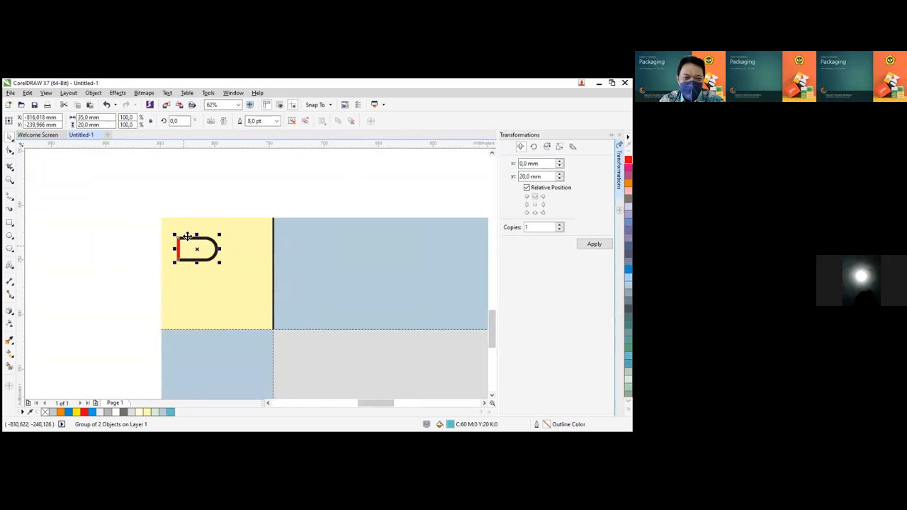
{"action": "scroll", "coordinate": [190, 238], "scroll_direction": "up", "scroll_amount": 2}
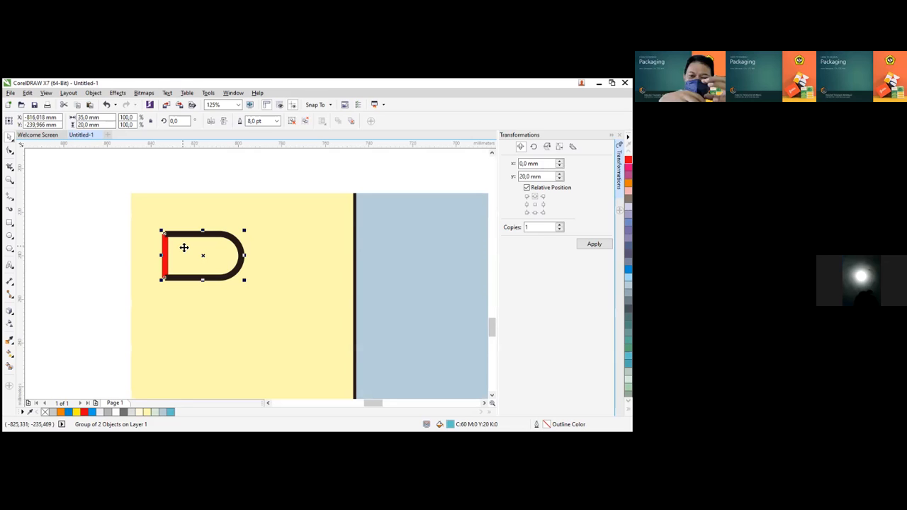
{"action": "scroll", "coordinate": [180, 239], "scroll_direction": "down", "scroll_amount": 2}
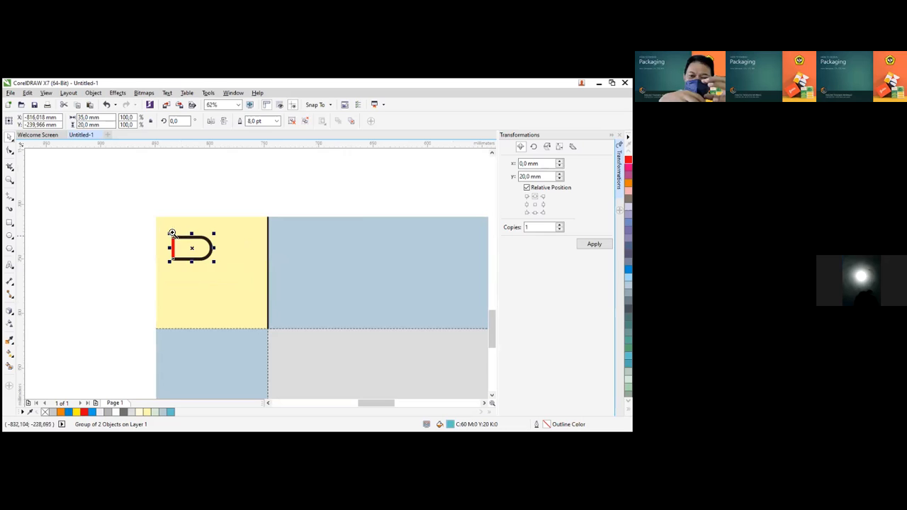
{"action": "scroll", "coordinate": [153, 222], "scroll_direction": "up", "scroll_amount": 3}
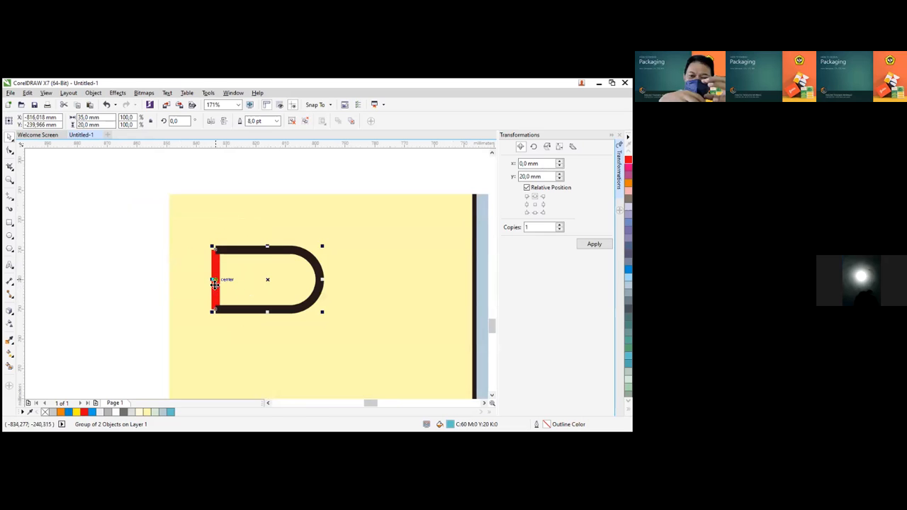
Draw a spacing square about 15.8 × 15.6 mm in the upper-left corner of the yellow panel and check its size
{"action": "left_click", "coordinate": [11, 223]}
{"action": "left_click_drag", "start_coordinate": [169, 193], "coordinate": [217, 241]}
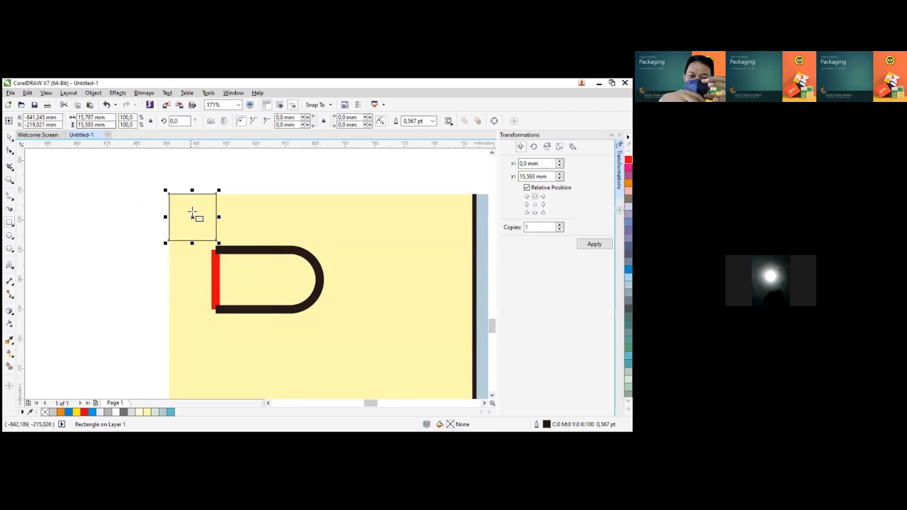
{"action": "left_click", "coordinate": [9, 138]}
{"action": "left_click", "coordinate": [219, 188]}
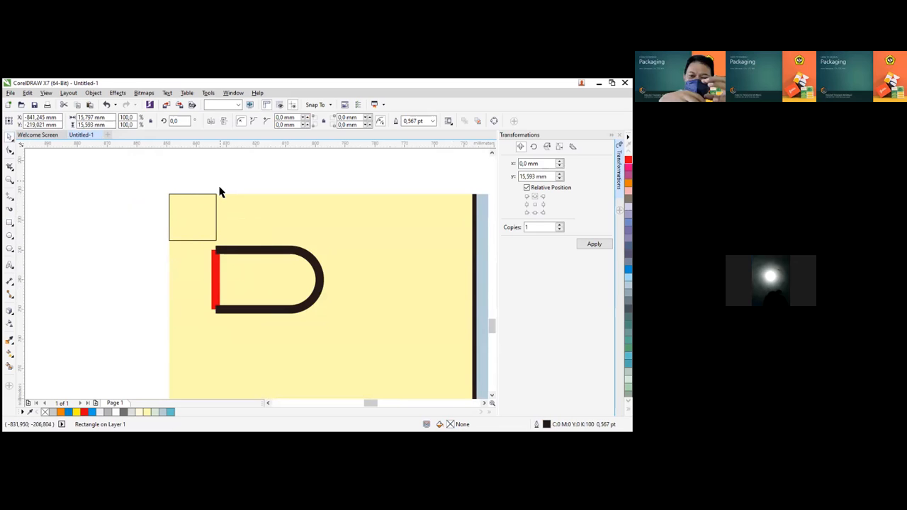
{"action": "left_click", "coordinate": [196, 207]}
{"action": "left_click", "coordinate": [96, 118]}
{"action": "left_click_drag", "start_coordinate": [95, 119], "coordinate": [38, 120]}
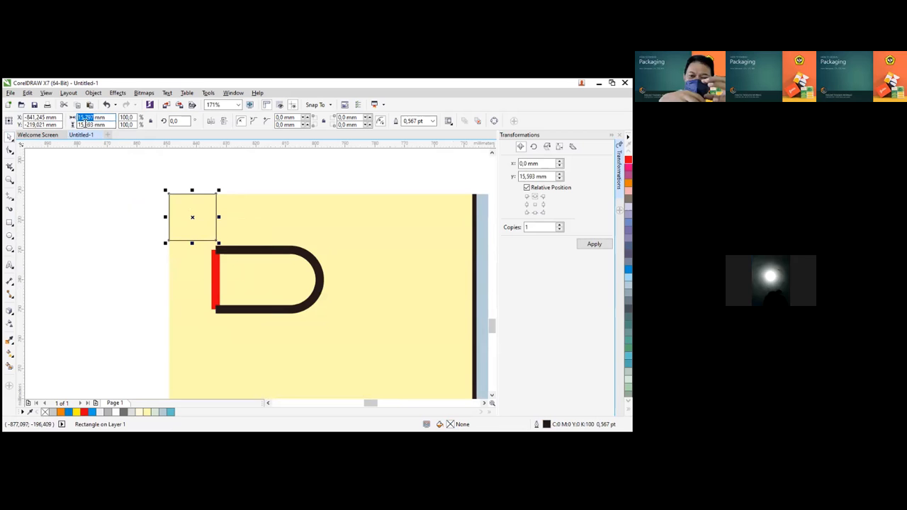
{"action": "left_click", "coordinate": [183, 167]}
Move the D-shaped group up about 3 mm so its red edge's upper end meets the spacing square's lower-right corner
{"action": "left_click", "coordinate": [220, 250]}
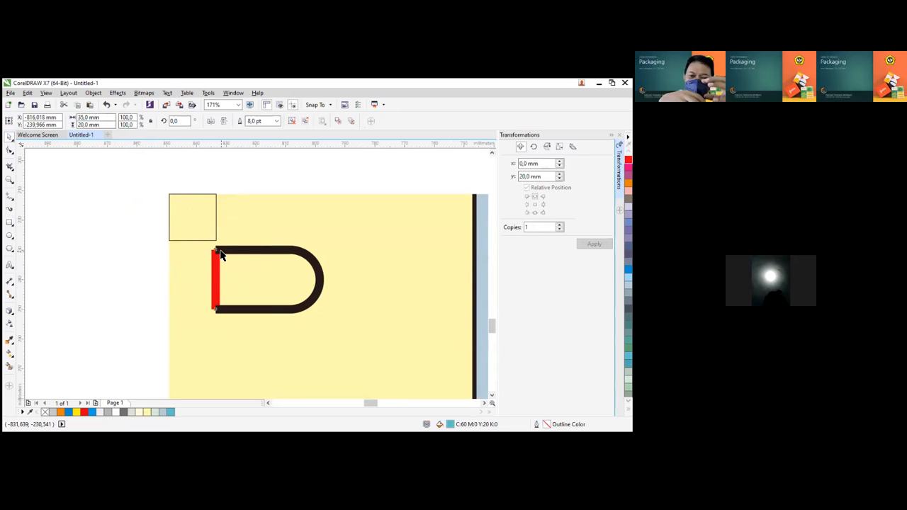
{"action": "left_click_drag", "start_coordinate": [217, 255], "coordinate": [217, 244]}
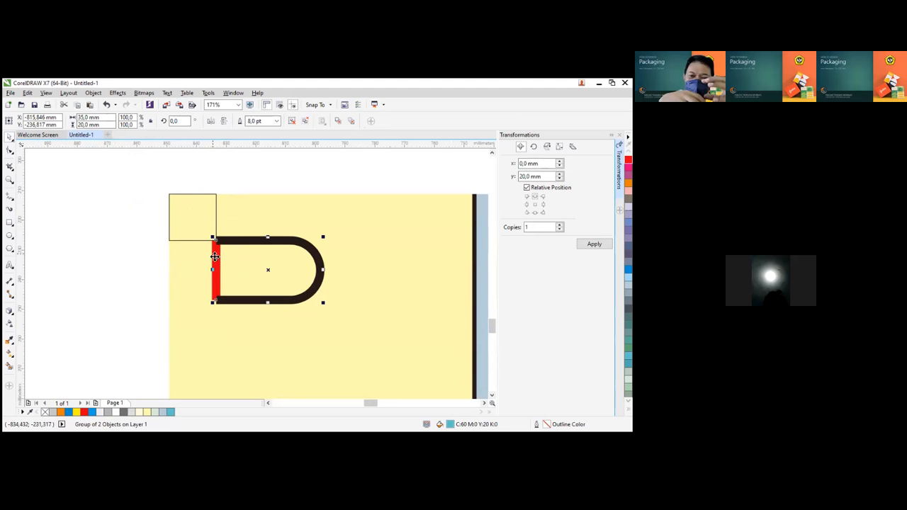
{"action": "left_click", "coordinate": [233, 188]}
Move the spacing square about 163 mm left, out of the box layout
{"action": "scroll", "coordinate": [319, 276], "scroll_direction": "down", "scroll_amount": 4}
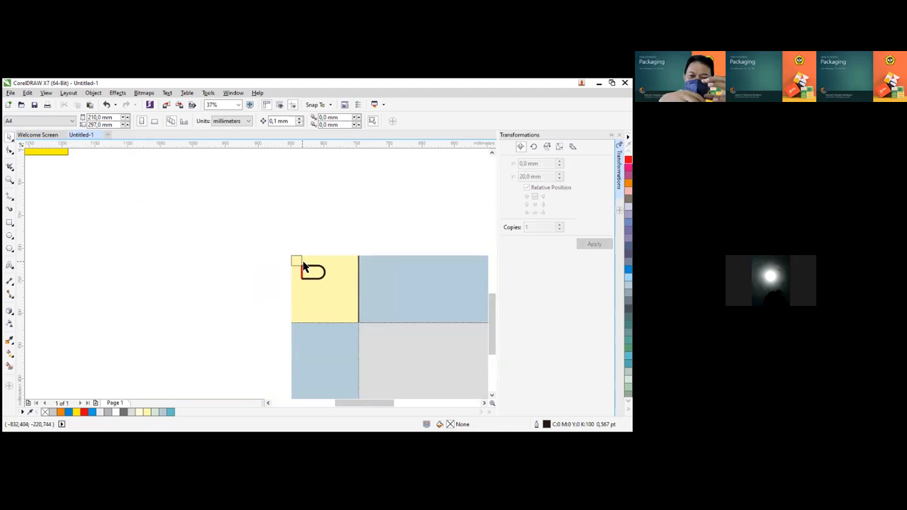
{"action": "left_click", "coordinate": [303, 269]}
{"action": "scroll", "coordinate": [396, 301], "scroll_direction": "down", "scroll_amount": 1}
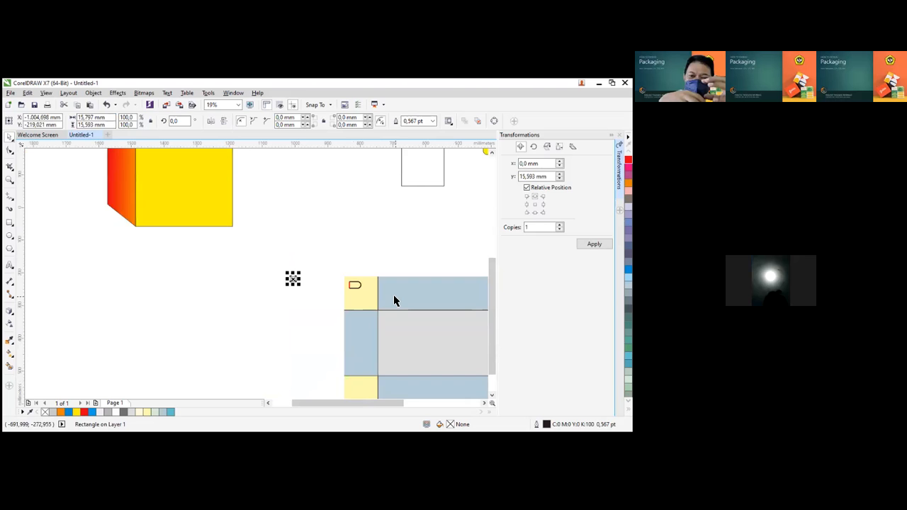
Group the D-shaped flap detail with the yellow corner panel beneath it
{"action": "scroll", "coordinate": [396, 299], "scroll_direction": "down", "scroll_amount": 1}
{"action": "left_click_drag", "start_coordinate": [362, 283], "coordinate": [413, 314]}
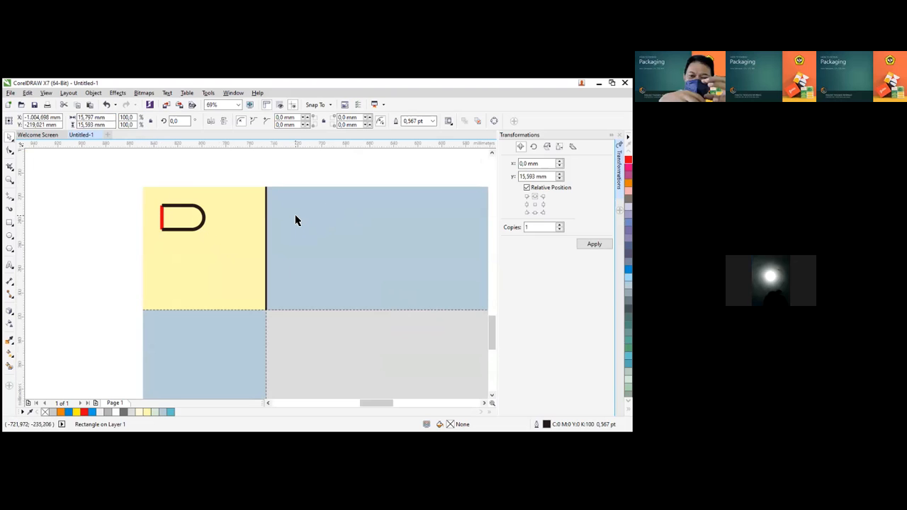
{"action": "left_click", "coordinate": [194, 212]}
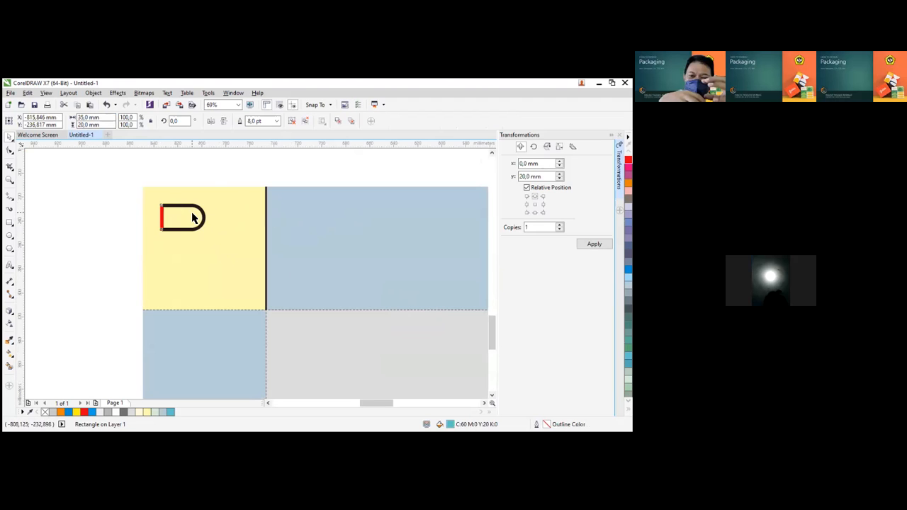
{"action": "left_click", "coordinate": [197, 182]}
{"action": "left_click", "coordinate": [195, 228]}
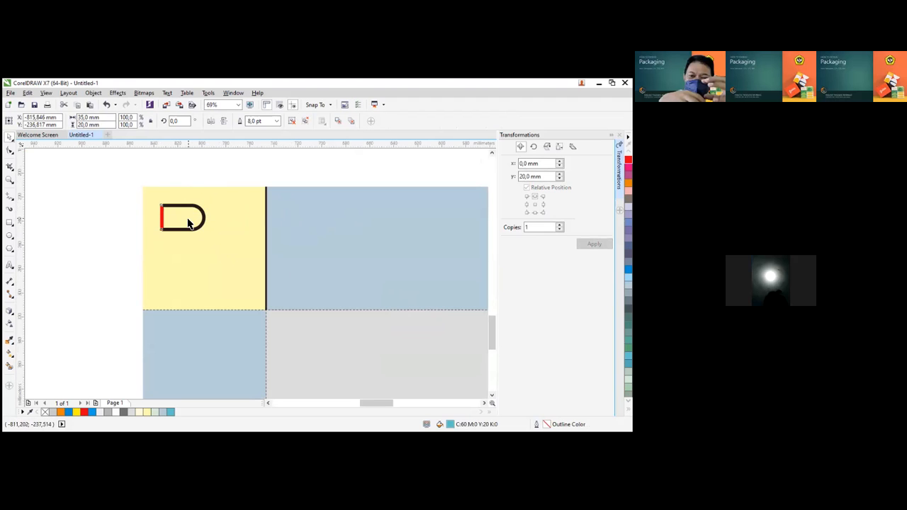
{"action": "left_click", "coordinate": [206, 262], "text": "shift"}
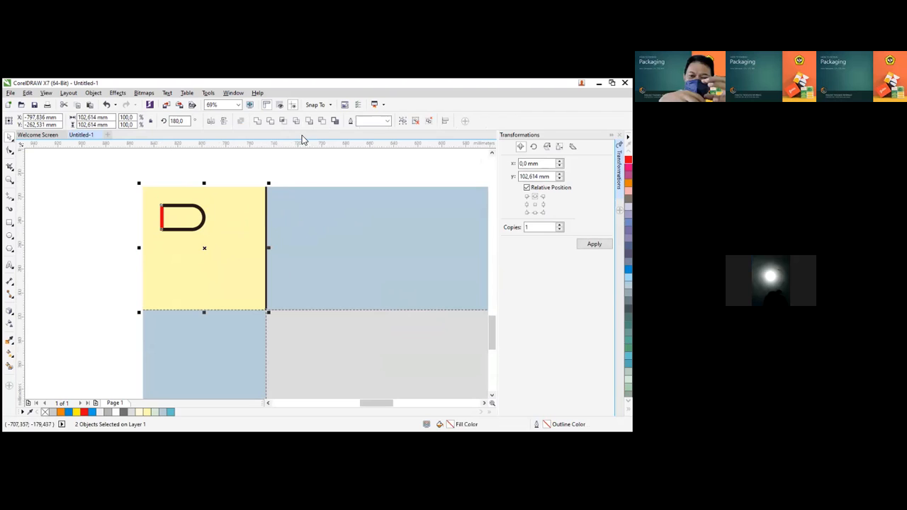
{"action": "left_click", "coordinate": [402, 122]}
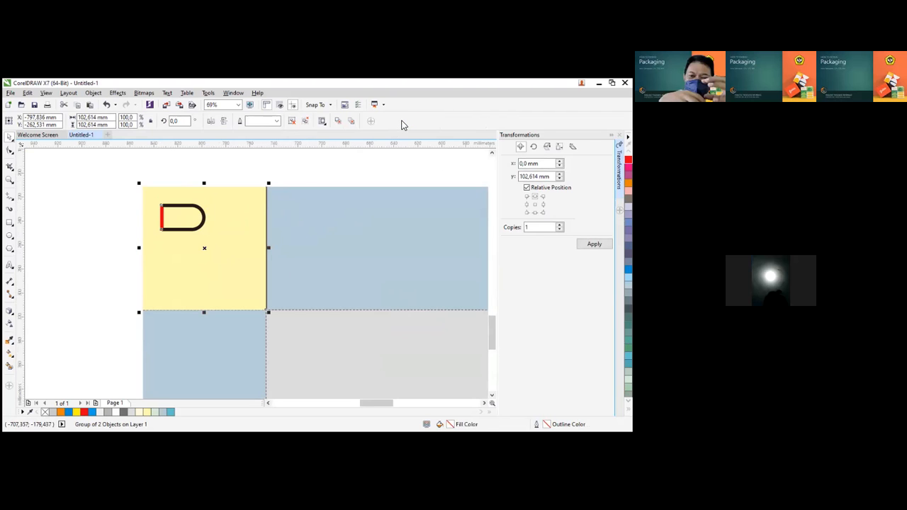
Rotate the grouped yellow panel 90° clockwise about its corner at the grey panel, and undo a trial move of it
{"action": "left_click", "coordinate": [216, 248]}
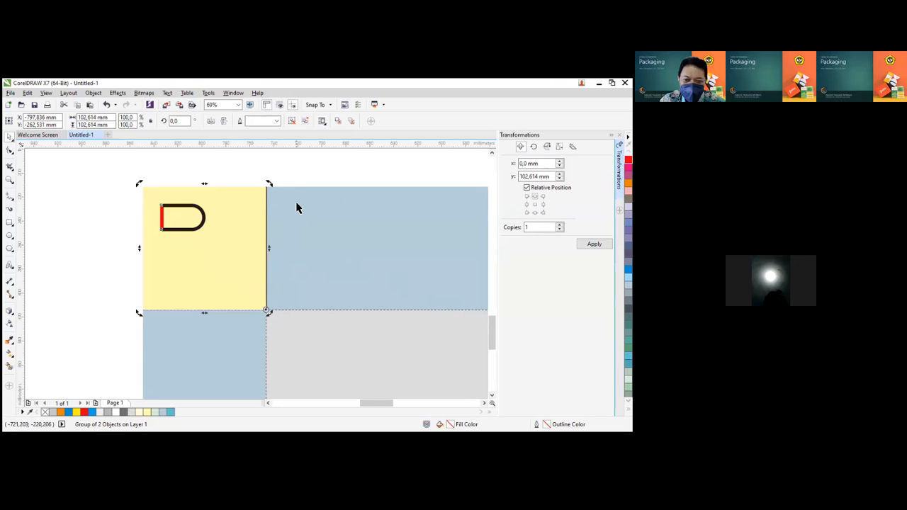
{"action": "left_click_drag", "start_coordinate": [271, 186], "coordinate": [355, 312]}
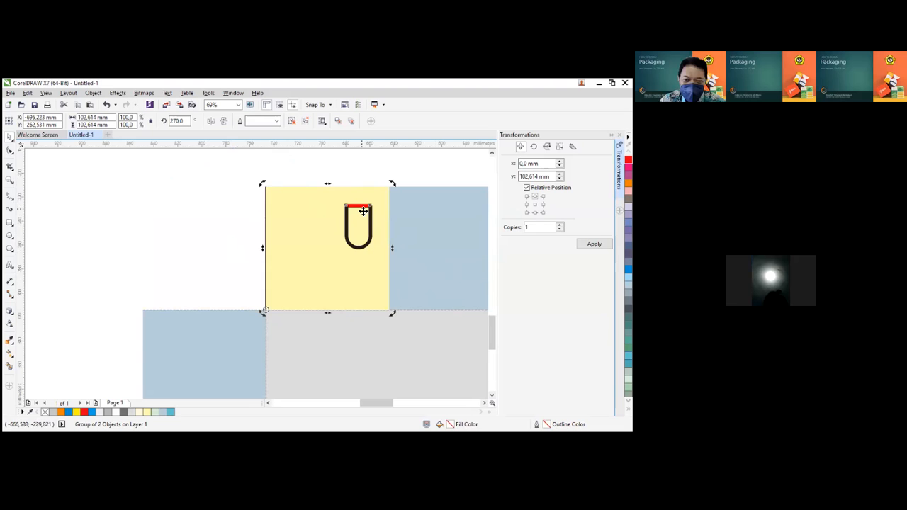
{"action": "left_click_drag", "start_coordinate": [335, 267], "coordinate": [265, 243]}
{"action": "key", "text": "ctrl+z"}
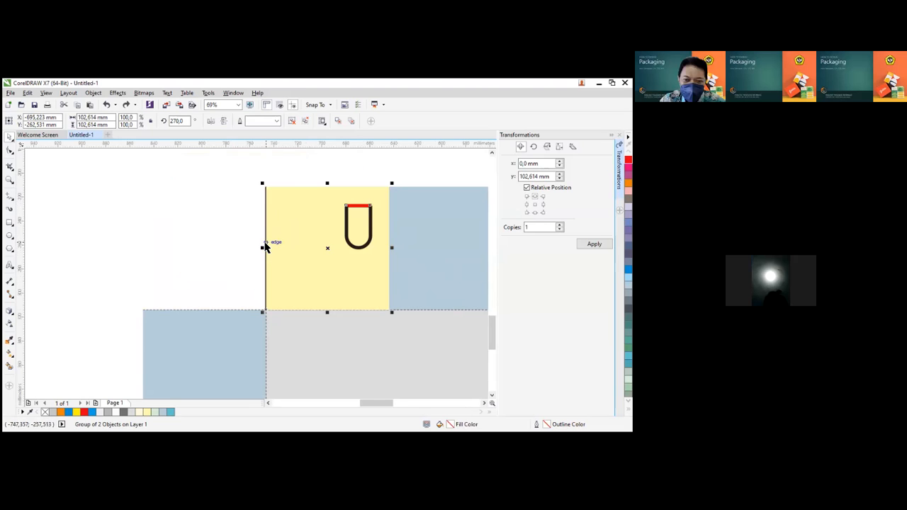
Ungroup the upper yellow flap and its nested U-shaped tab so the black curve and red line are separate objects
{"action": "left_click", "coordinate": [296, 124]}
{"action": "left_click", "coordinate": [309, 162]}
{"action": "left_click", "coordinate": [348, 213]}
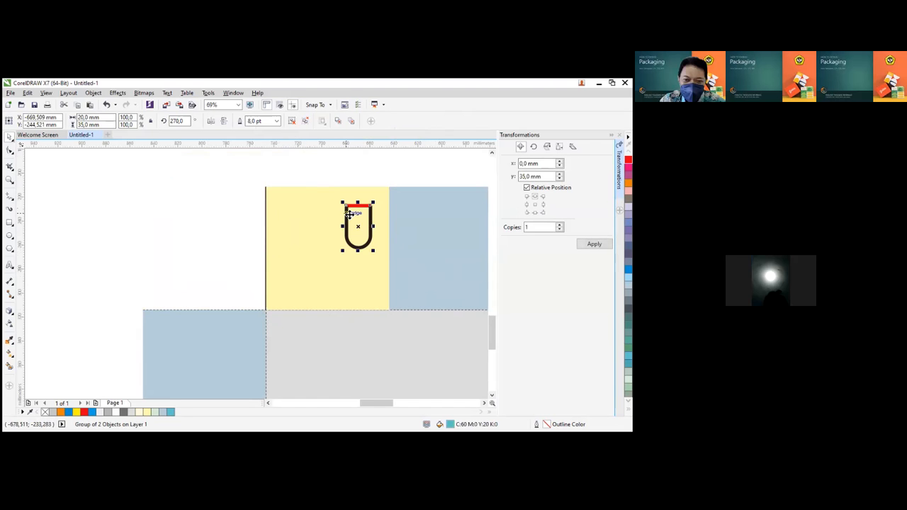
{"action": "left_click", "coordinate": [346, 170]}
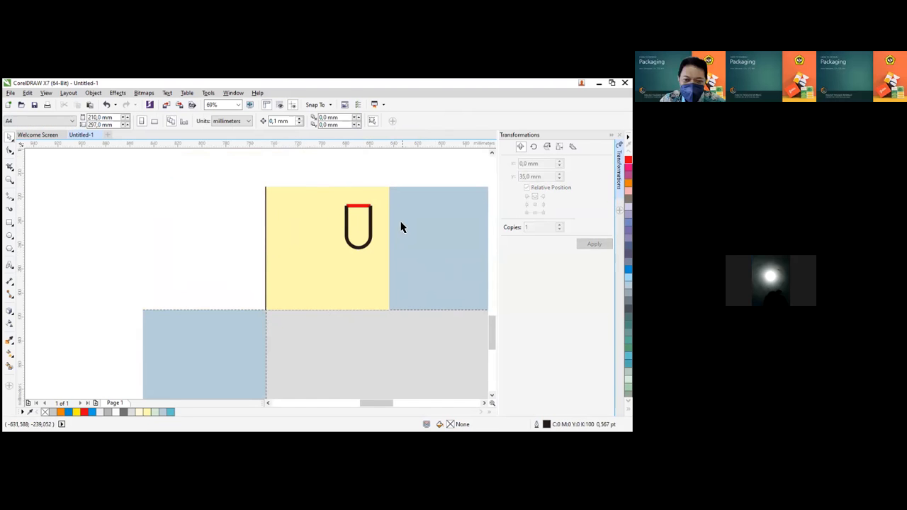
{"action": "left_click", "coordinate": [356, 207]}
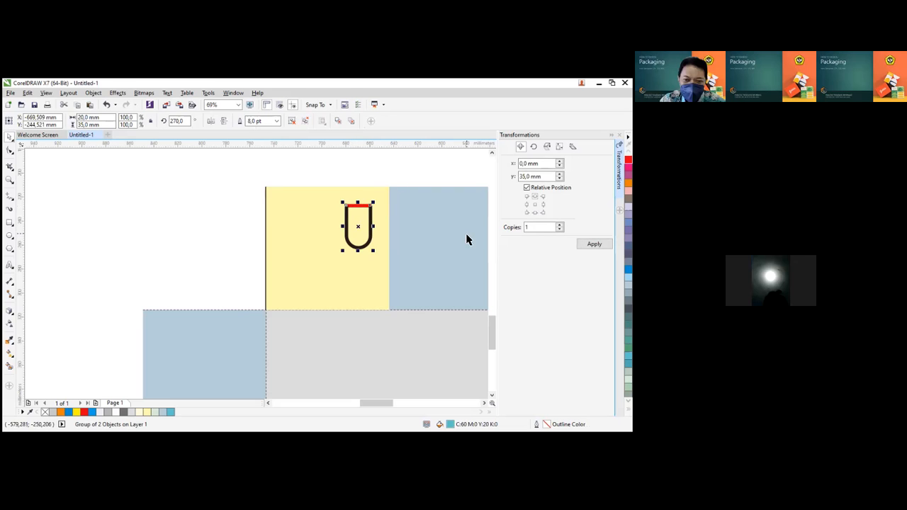
{"action": "left_click_drag", "start_coordinate": [360, 206], "coordinate": [352, 187]}
{"action": "key", "text": "ctrl+z"}
{"action": "left_click", "coordinate": [294, 123]}
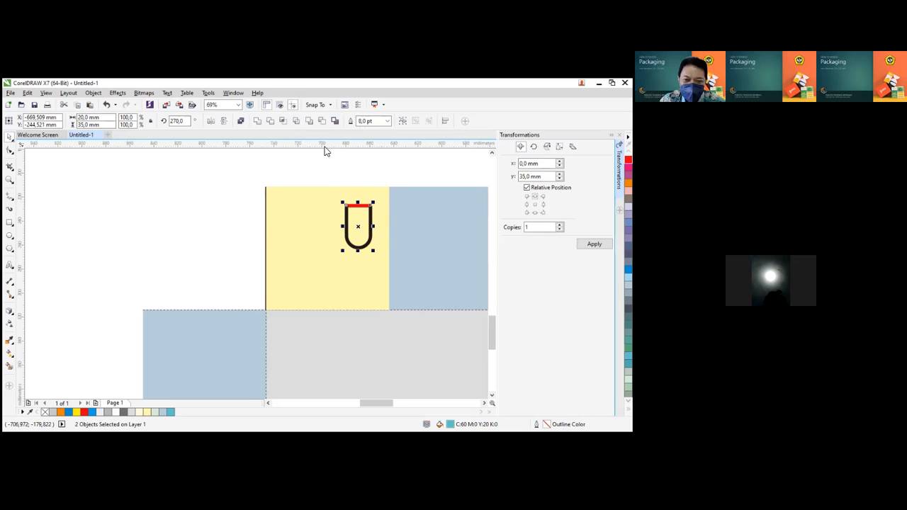
{"action": "left_click", "coordinate": [405, 176]}
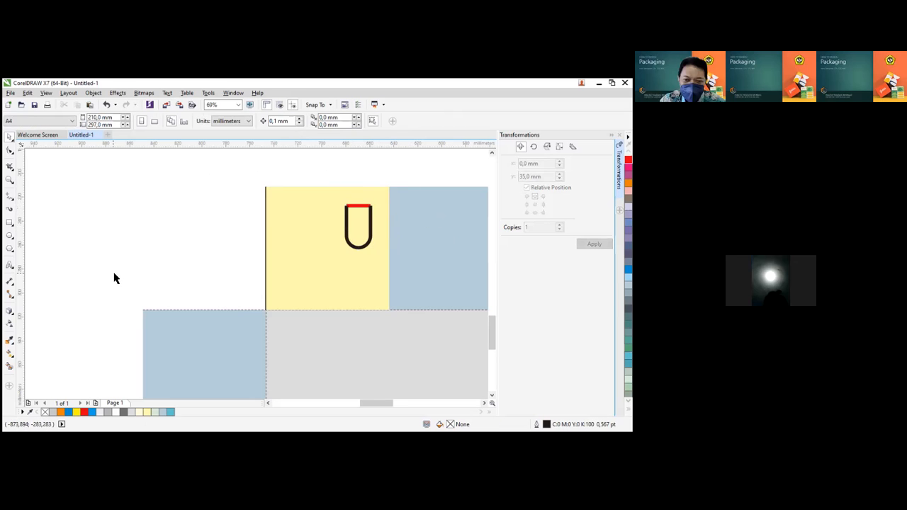
Group the black U-shaped curve with the yellow flap, leaving the red line out of the group
{"action": "left_click", "coordinate": [348, 247]}
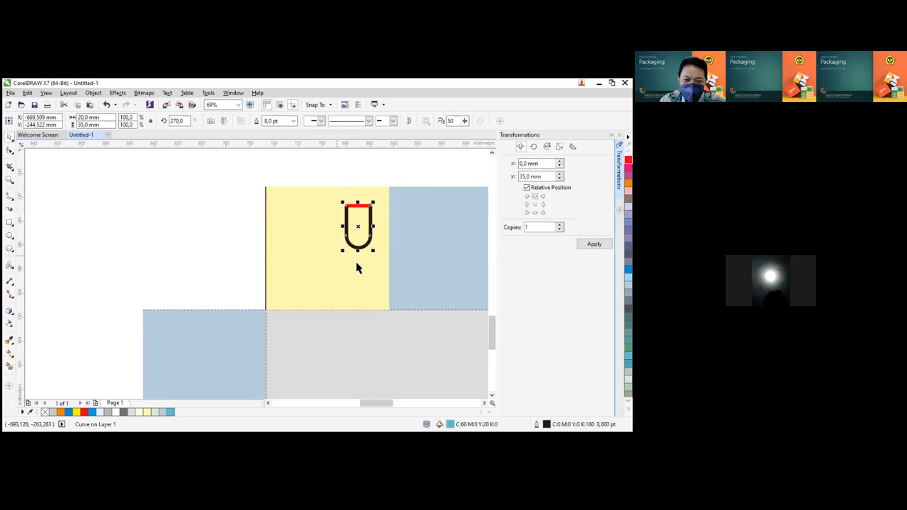
{"action": "left_click", "coordinate": [296, 212], "text": "shift"}
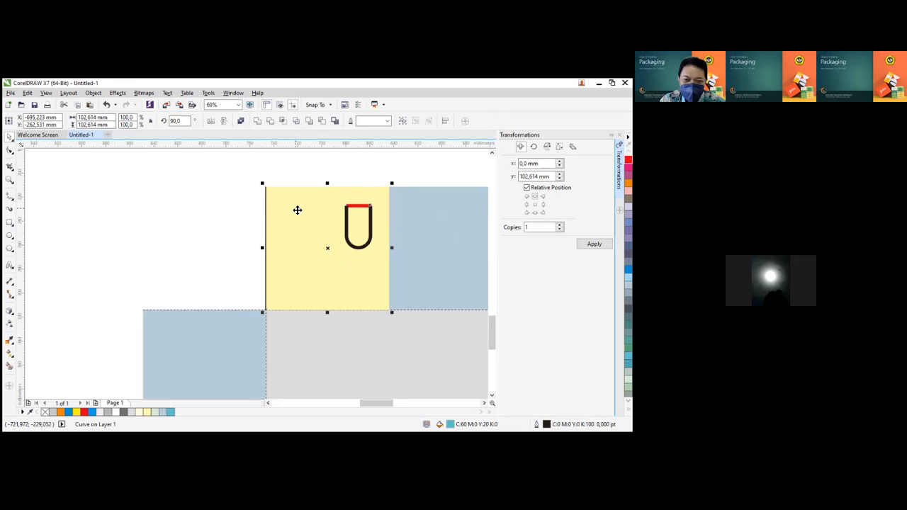
{"action": "left_click", "coordinate": [402, 122]}
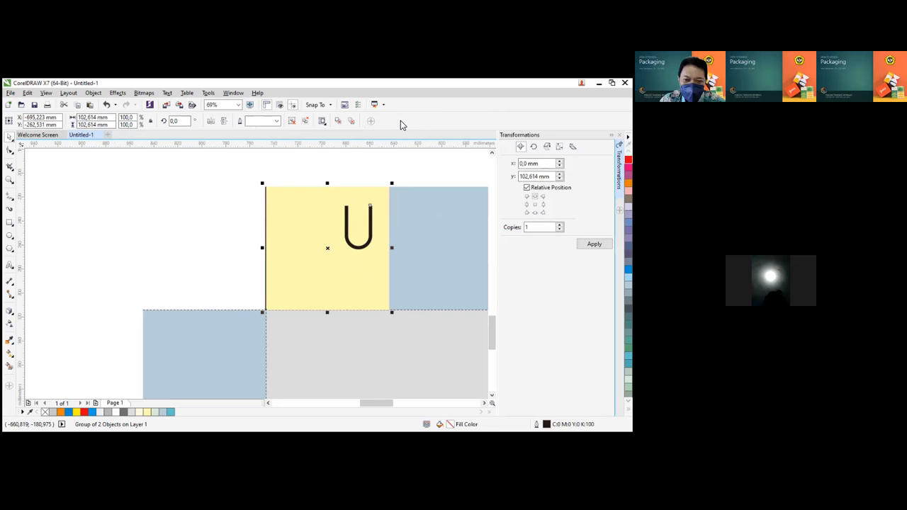
Rotate the yellow flap group 90° counterclockwise about its lower-left corner, into the empty upper-left corner of the box layout
{"action": "left_click", "coordinate": [322, 253]}
{"action": "left_click_drag", "start_coordinate": [327, 249], "coordinate": [264, 310]}
{"action": "left_click_drag", "start_coordinate": [392, 183], "coordinate": [153, 194]}
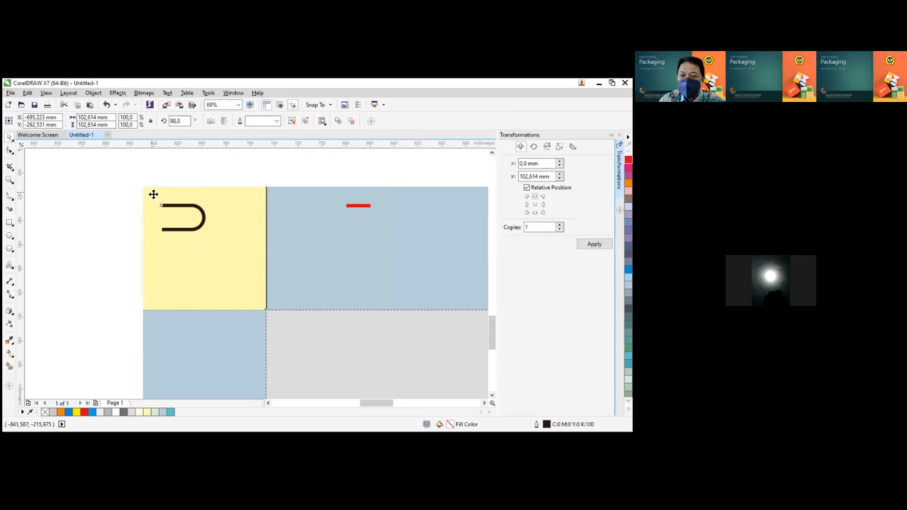
{"action": "left_click", "coordinate": [96, 211]}
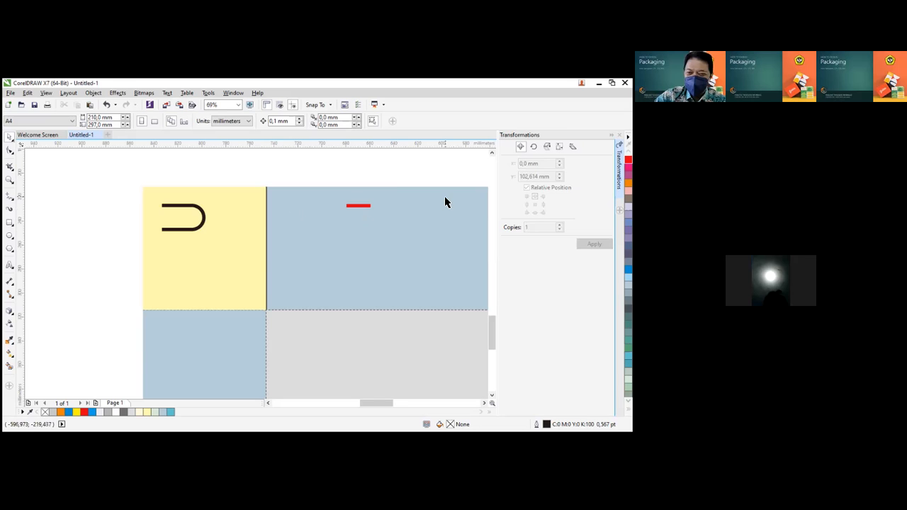
Mirror a copy of the upper-left flap group, red slot line and vertical cut line vertically onto the lower-left corner
{"action": "scroll", "coordinate": [452, 269], "scroll_direction": "down", "scroll_amount": 6}
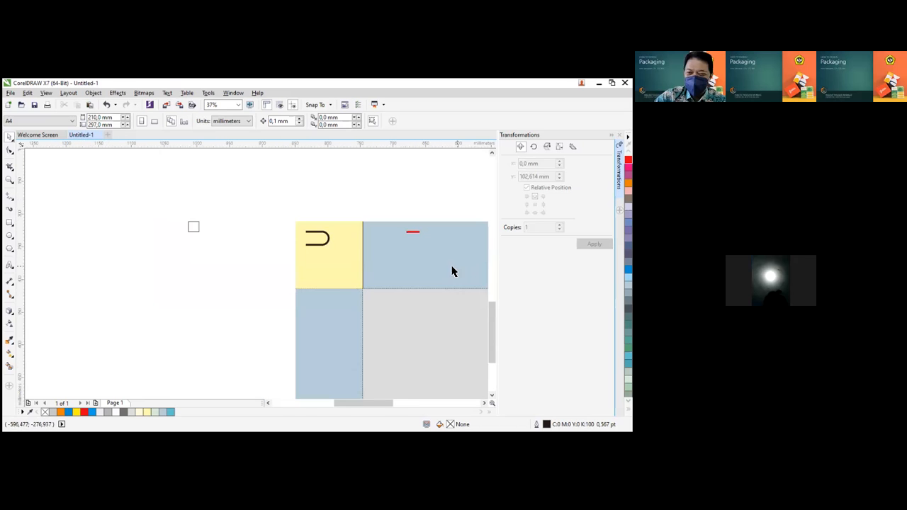
{"action": "left_click_drag", "start_coordinate": [385, 257], "coordinate": [425, 335]}
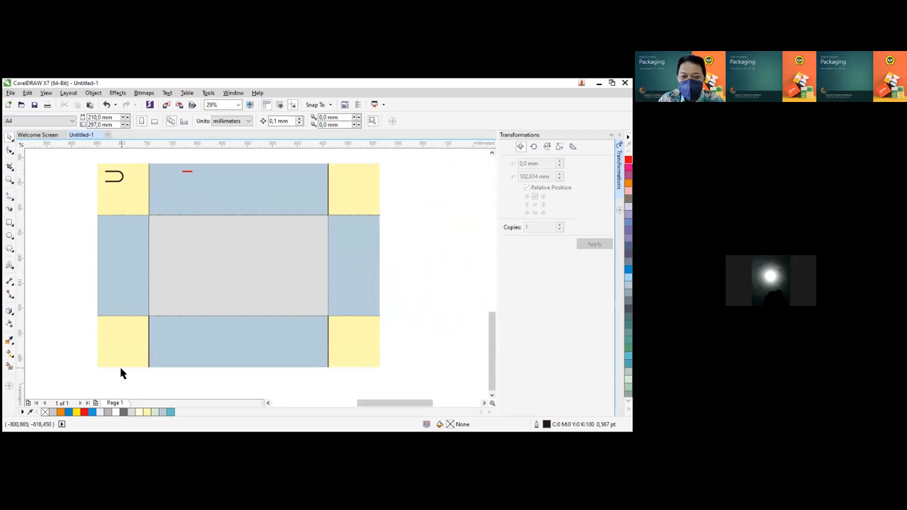
{"action": "left_click_drag", "start_coordinate": [71, 156], "coordinate": [219, 225]}
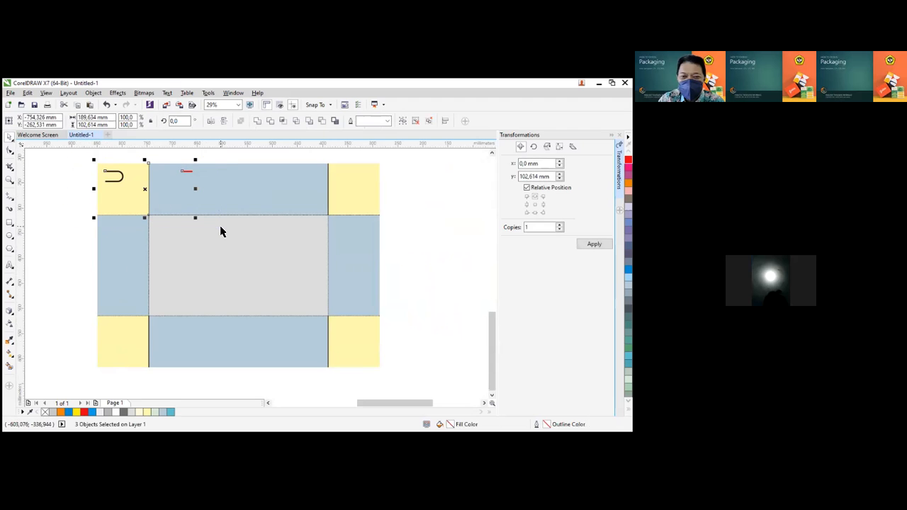
{"action": "left_click_drag", "start_coordinate": [146, 160], "coordinate": [125, 370]}
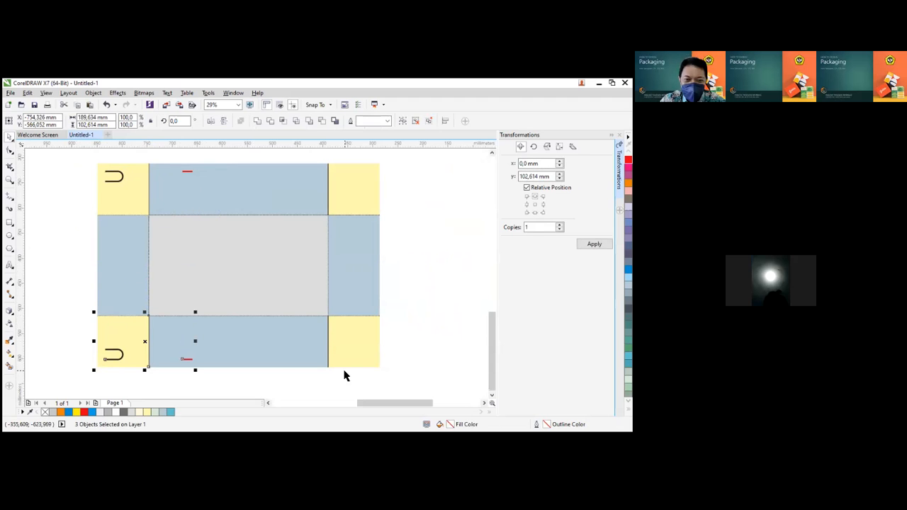
Try to mirror copies of both left flap groups with their slot and cut lines onto the right-hand corners
{"action": "left_click", "coordinate": [77, 174]}
{"action": "left_click_drag", "start_coordinate": [49, 158], "coordinate": [209, 229]}
{"action": "left_click_drag", "start_coordinate": [67, 306], "coordinate": [217, 381]}
{"action": "left_click_drag", "start_coordinate": [95, 267], "coordinate": [233, 262]}
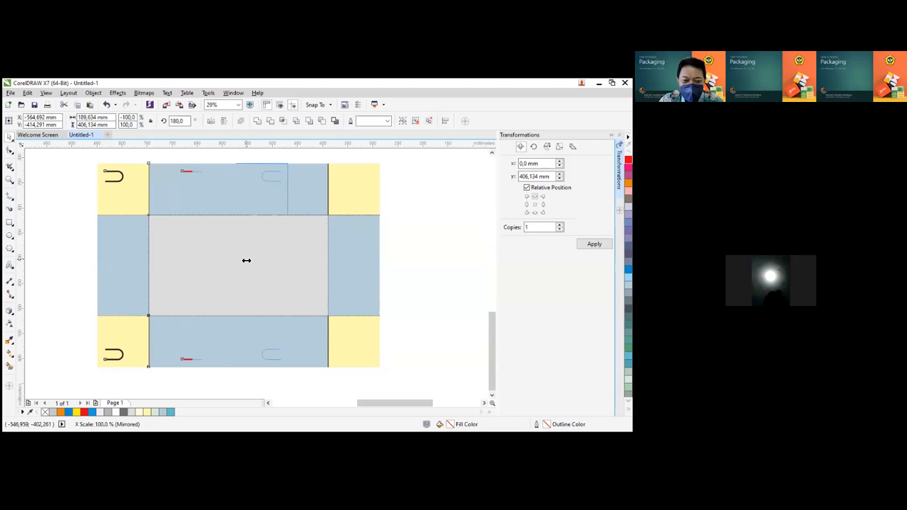
{"action": "left_click_drag", "start_coordinate": [246, 261], "coordinate": [246, 264]}
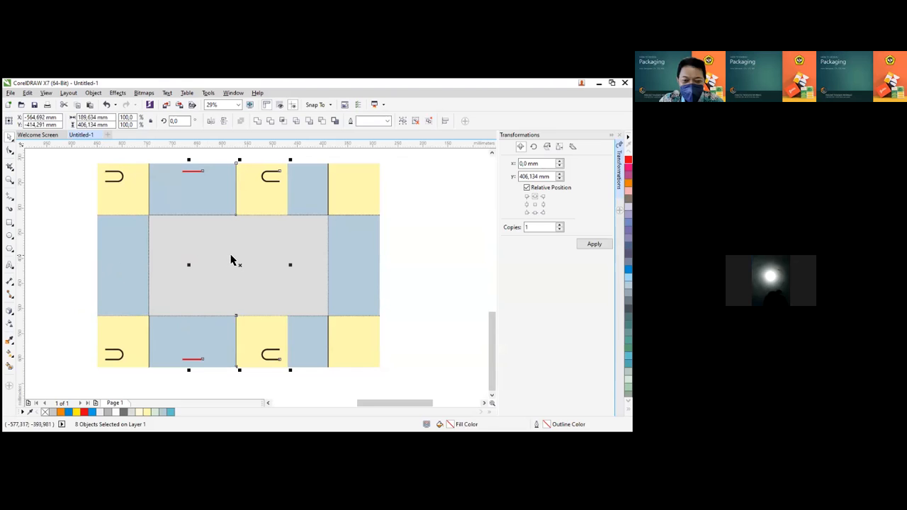
{"action": "left_click_drag", "start_coordinate": [290, 180], "coordinate": [381, 184]}
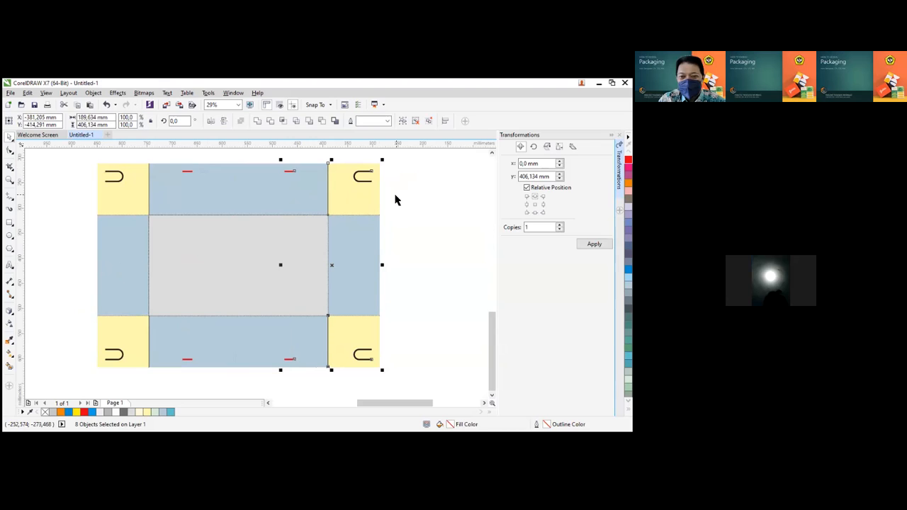
{"action": "key", "text": "Delete"}
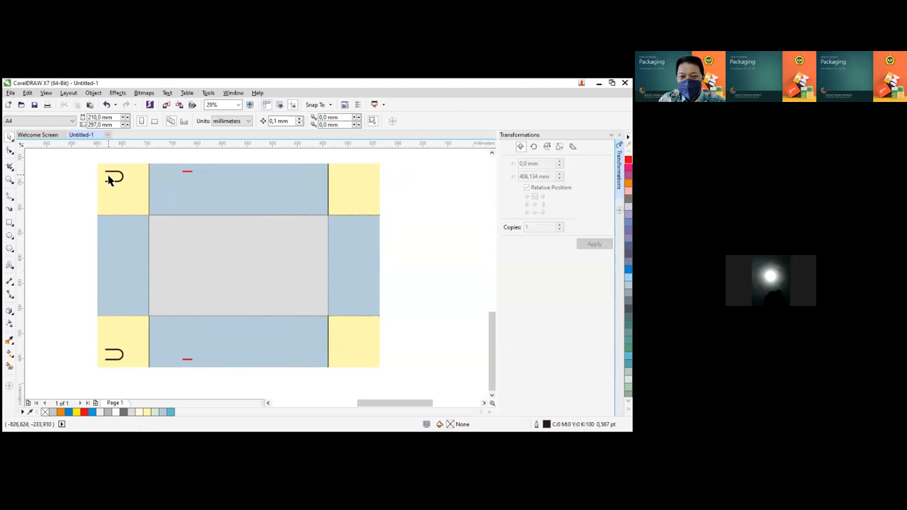
{"action": "left_click", "coordinate": [108, 181]}
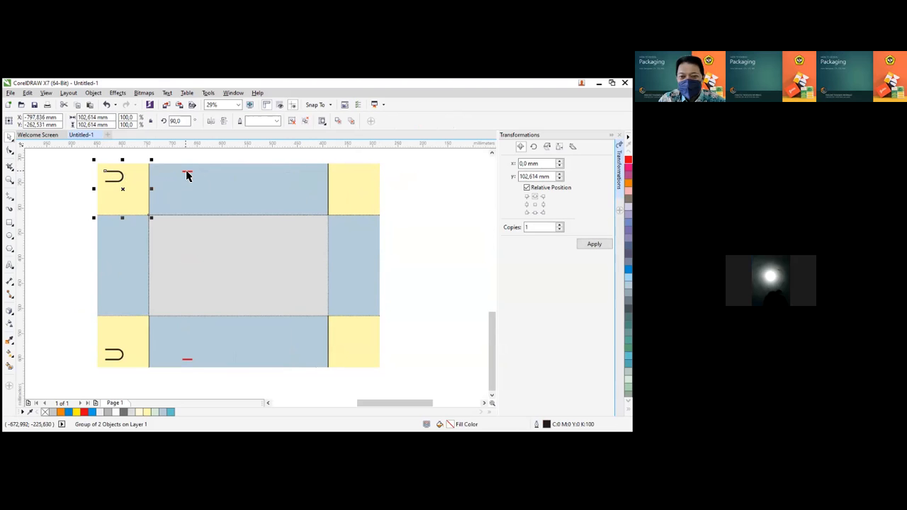
{"action": "left_click_drag", "start_coordinate": [138, 178], "coordinate": [75, 175]}
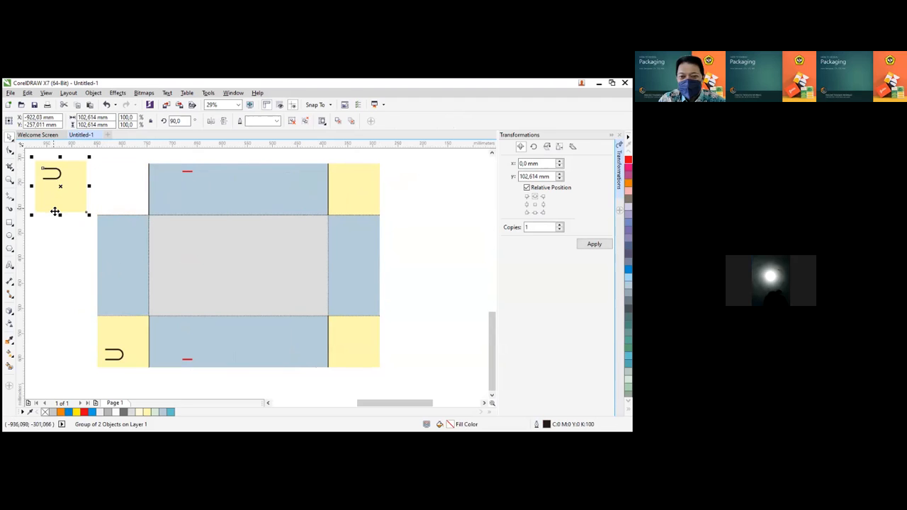
{"action": "key", "text": "ctrl+z"}
{"action": "left_click", "coordinate": [30, 219]}
Group the upper red slot line with the upper-left yellow flap group
{"action": "left_click", "coordinate": [187, 173]}
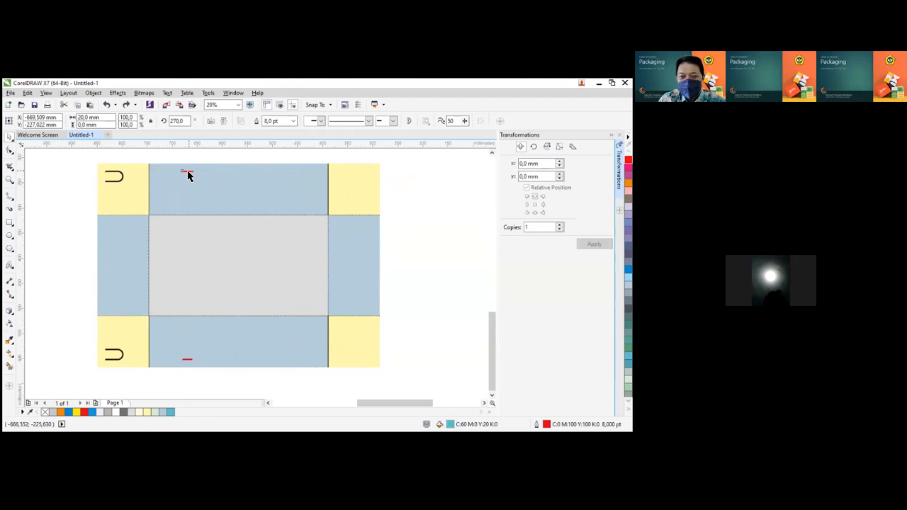
{"action": "left_click", "coordinate": [124, 180], "text": "shift"}
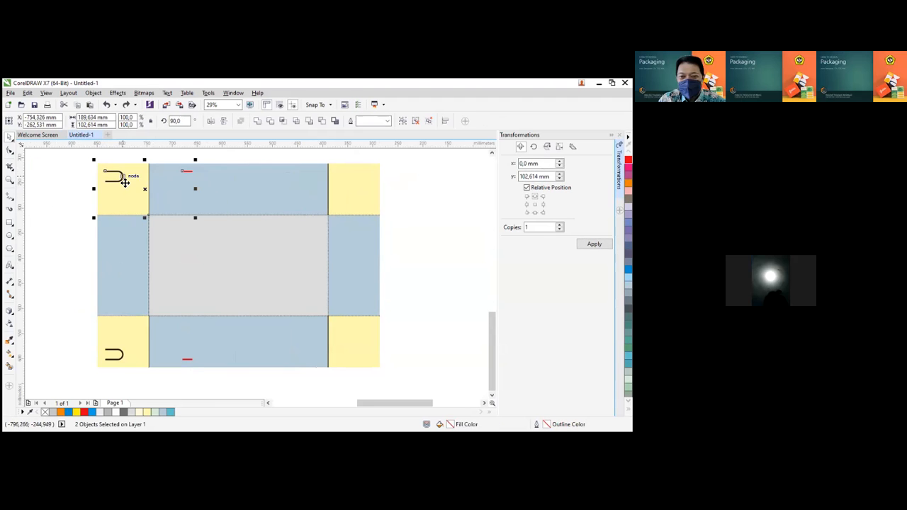
{"action": "left_click", "coordinate": [401, 121]}
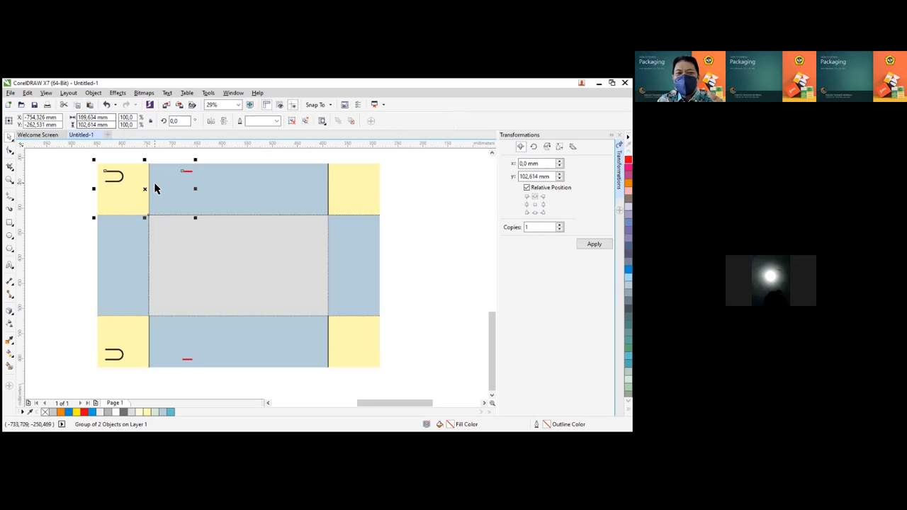
Copy the upper-left flap and slot line group to the blank area beside the layout and mirror the copy horizontally
{"action": "left_click_drag", "start_coordinate": [127, 165], "coordinate": [438, 190]}
{"action": "scroll", "coordinate": [415, 239], "scroll_direction": "down", "scroll_amount": 2}
{"action": "scroll", "coordinate": [461, 238], "scroll_direction": "up", "scroll_amount": 2}
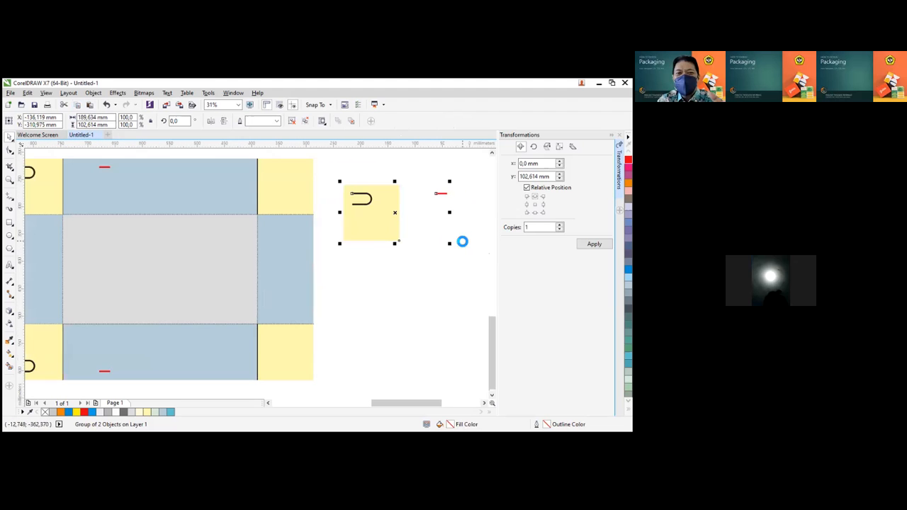
{"action": "left_click", "coordinate": [367, 220]}
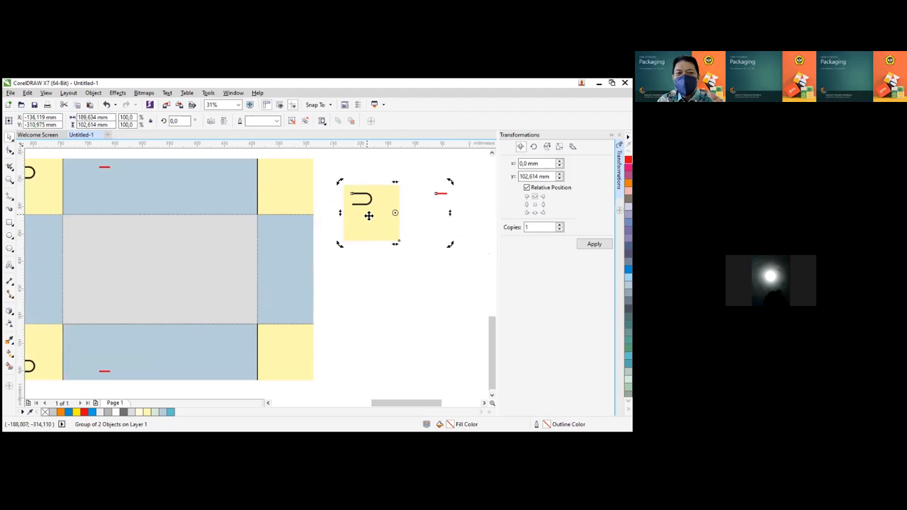
{"action": "left_click", "coordinate": [210, 122]}
{"action": "left_click", "coordinate": [210, 122]}
{"action": "left_click", "coordinate": [209, 122]}
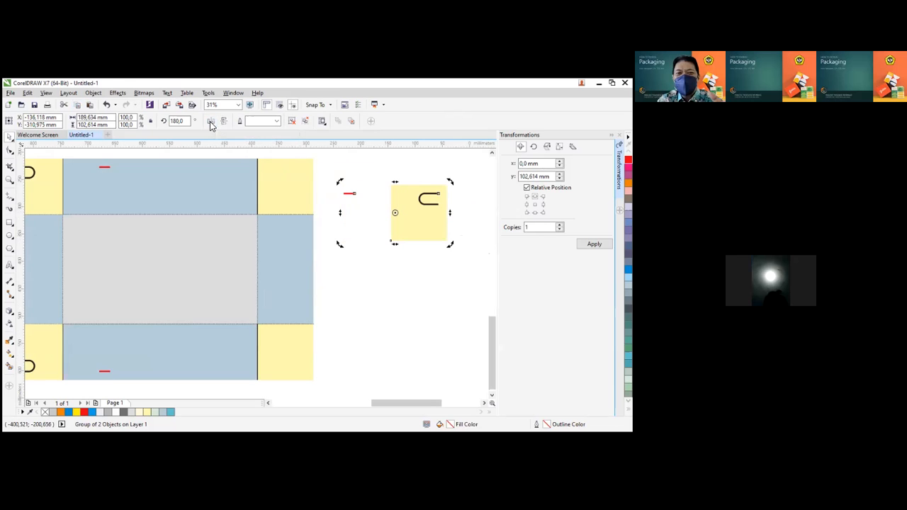
Move the mirrored flap and slot line group onto the layout, close to the upper-right corner square
{"action": "left_click", "coordinate": [434, 224]}
{"action": "left_click_drag", "start_coordinate": [439, 215], "coordinate": [296, 203]}
{"action": "left_click_drag", "start_coordinate": [305, 172], "coordinate": [256, 190]}
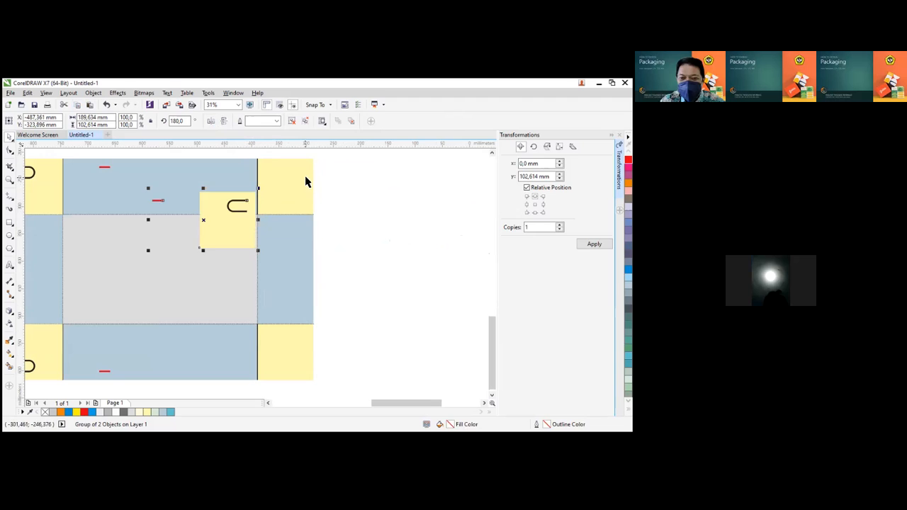
Fill the upper-right corner square of the box layout with pink
{"action": "left_click", "coordinate": [307, 181]}
{"action": "left_click", "coordinate": [628, 190]}
{"action": "left_click", "coordinate": [428, 205]}
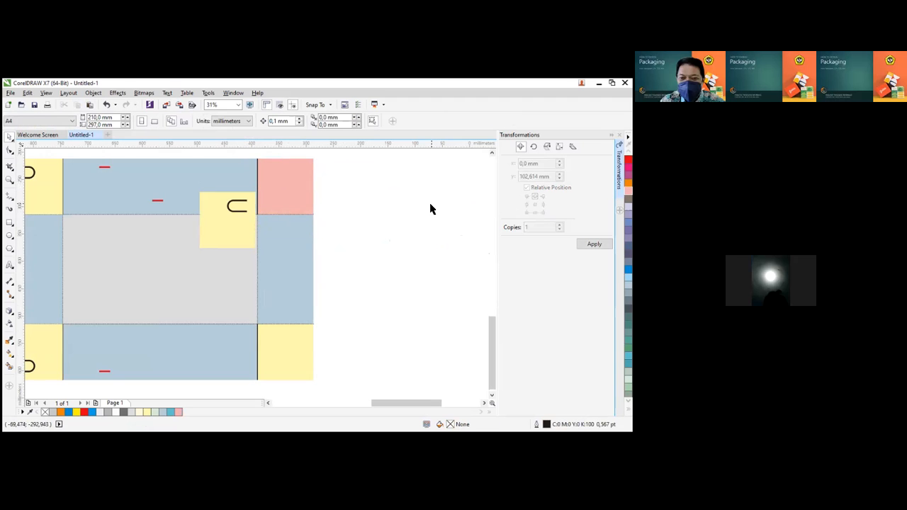
Align the mirrored flap group with the top and right edges of the pink corner square so it covers the square
{"action": "left_click", "coordinate": [232, 205]}
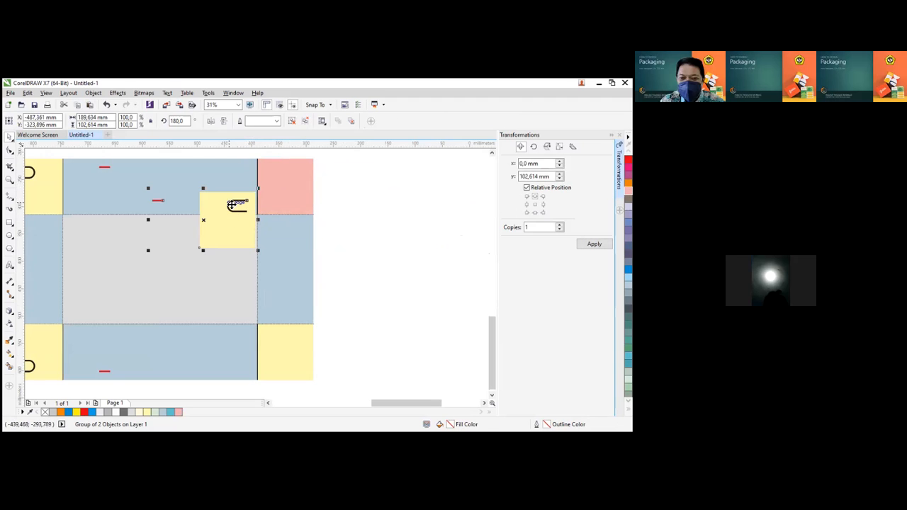
{"action": "left_click_drag", "start_coordinate": [232, 205], "coordinate": [244, 224]}
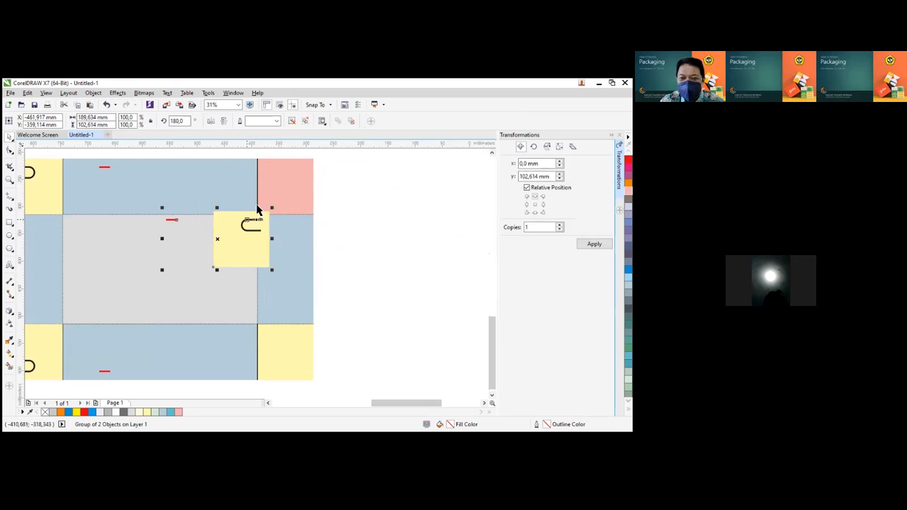
{"action": "left_click", "coordinate": [288, 183], "text": "shift"}
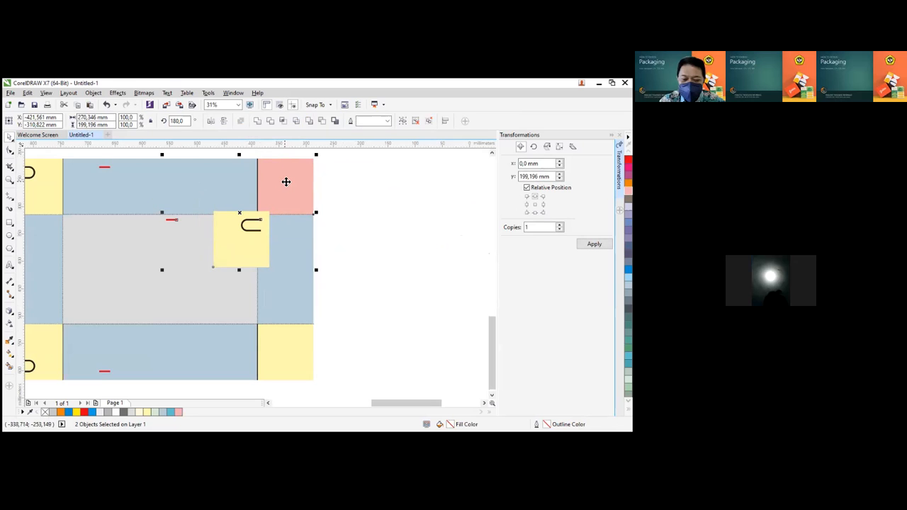
{"action": "key", "text": "t"}
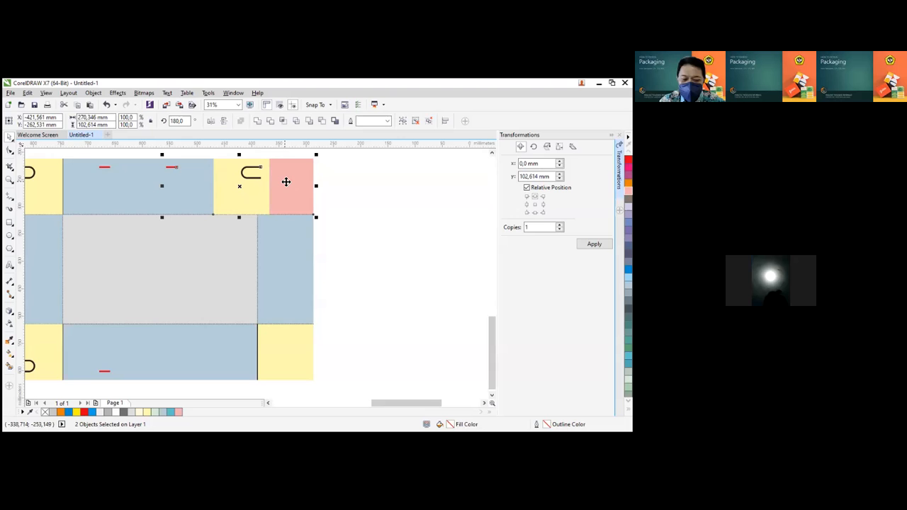
{"action": "key", "text": "r"}
{"action": "left_click", "coordinate": [385, 227]}
{"action": "scroll", "coordinate": [205, 277], "scroll_direction": "down", "scroll_amount": 1}
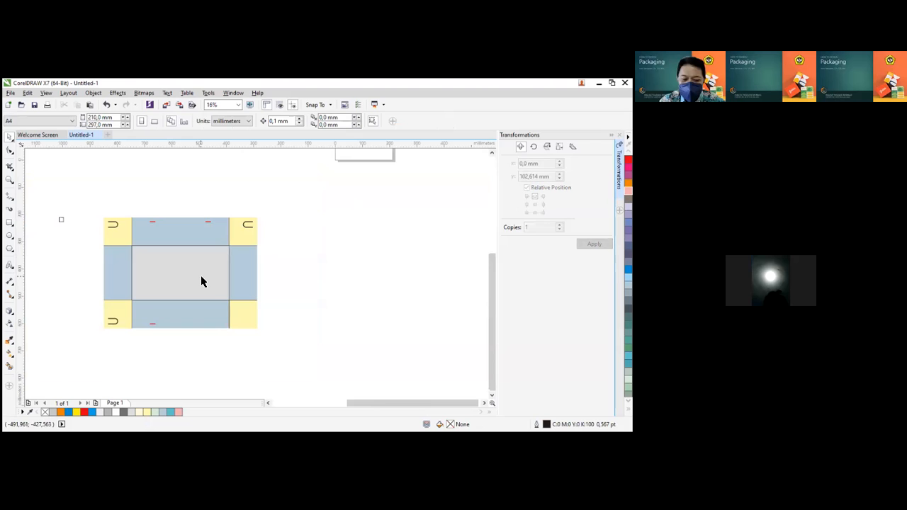
Delete the copied flap group and the copied vertical cut line at the lower-left corner of the layout
{"action": "key", "text": "z"}
{"action": "left_click_drag", "start_coordinate": [87, 208], "coordinate": [275, 347]}
{"action": "left_click", "coordinate": [133, 351]}
{"action": "key", "text": "Delete"}
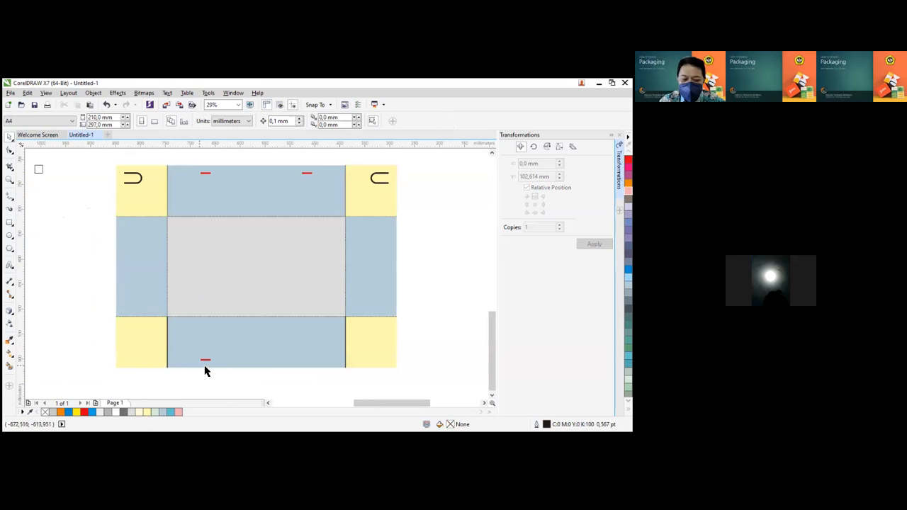
{"action": "left_click", "coordinate": [167, 335]}
{"action": "key", "text": "Delete"}
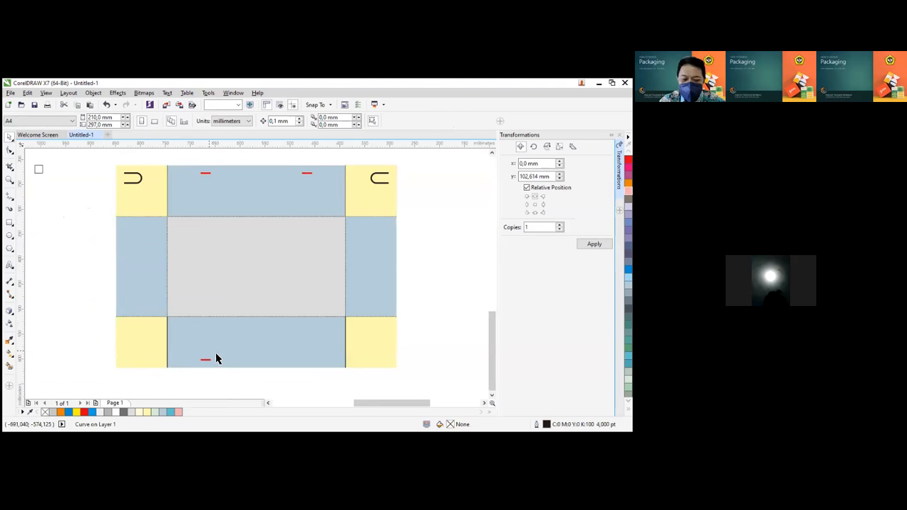
Delete the remaining red slot line, cut lines and yellow corner squares along the lower side of the box layout
{"action": "left_click", "coordinate": [206, 361]}
{"action": "key", "text": "Delete"}
{"action": "left_click_drag", "start_coordinate": [243, 387], "coordinate": [129, 331]}
{"action": "left_click_drag", "start_coordinate": [422, 383], "coordinate": [316, 313]}
{"action": "key", "text": "Delete"}
{"action": "left_click", "coordinate": [153, 354]}
{"action": "key", "text": "Delete"}
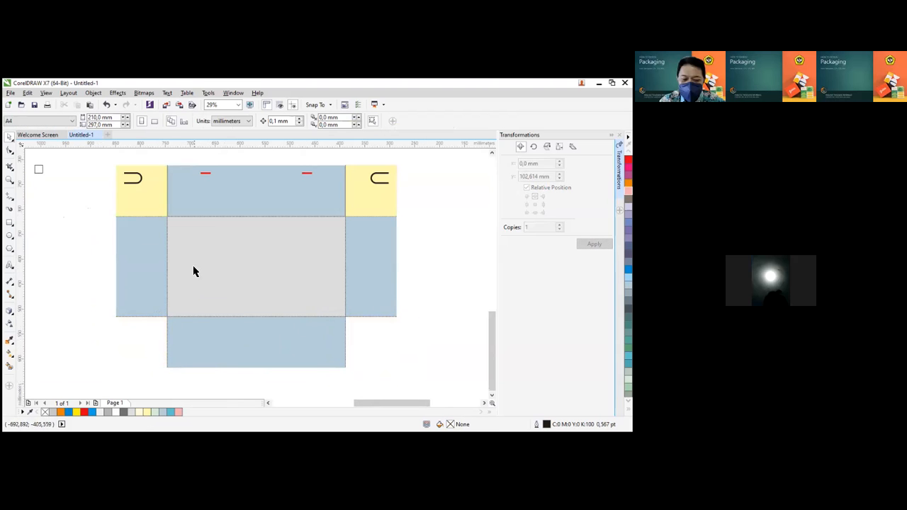
Place a vertically mirrored copy of the upper corner flaps, U-shaped tabs and slot lines along the lower side of the layout
{"action": "left_click_drag", "start_coordinate": [89, 157], "coordinate": [422, 233]}
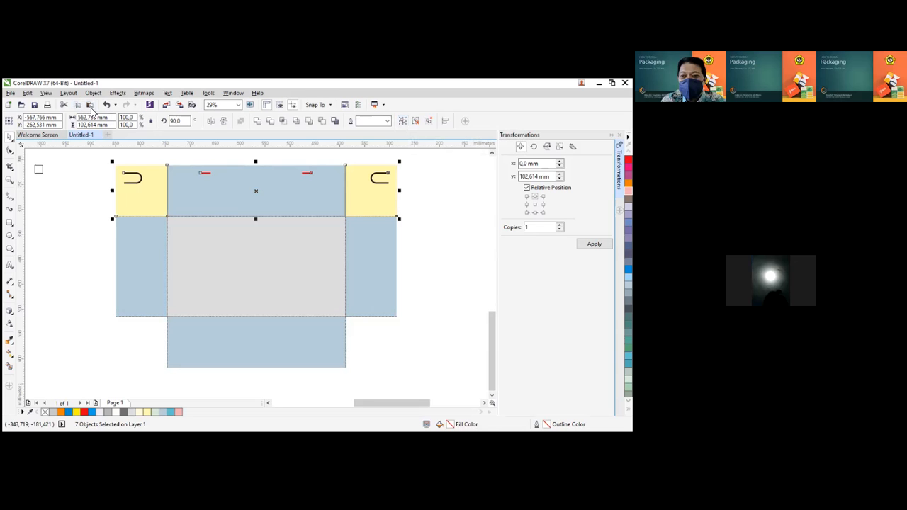
{"action": "left_click", "coordinate": [223, 122]}
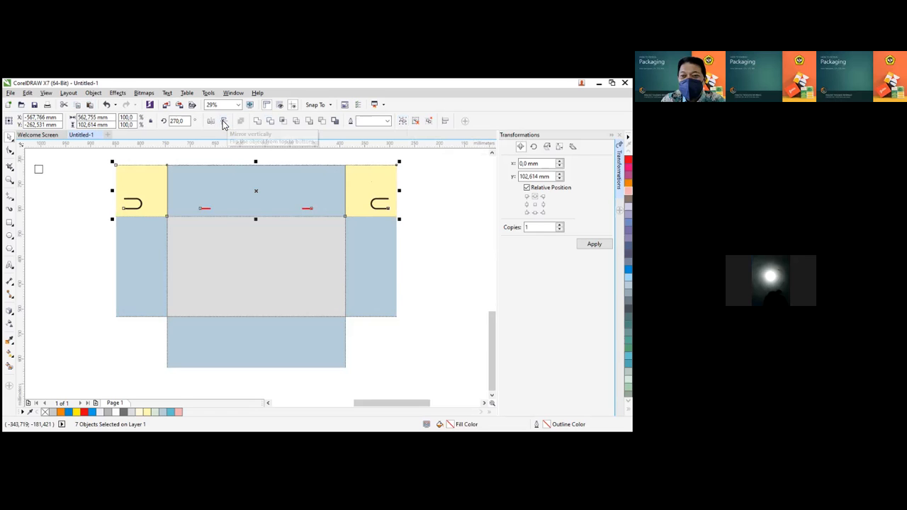
{"action": "left_click_drag", "start_coordinate": [225, 217], "coordinate": [216, 367]}
{"action": "left_click", "coordinate": [461, 243]}
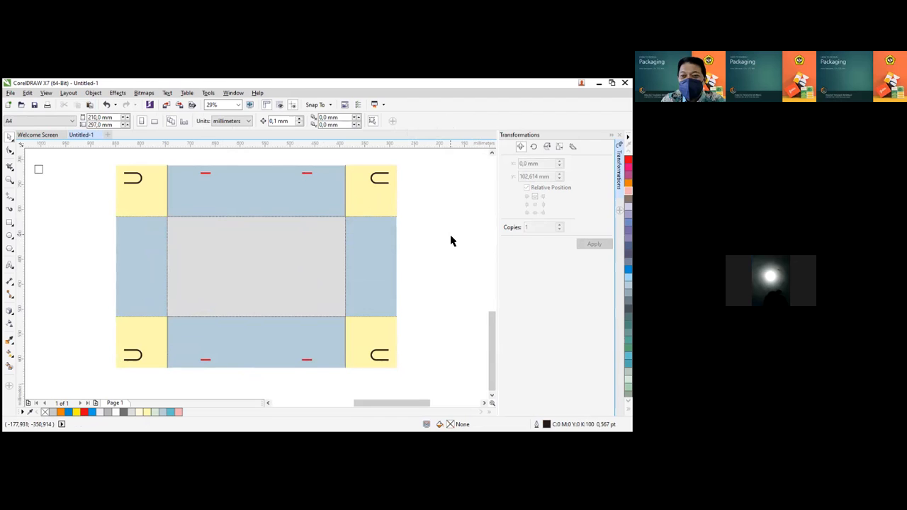
Set the upper-left red slot line's outline width to Hairline and recolour its outline dark grey
{"action": "left_click", "coordinate": [205, 177]}
{"action": "left_click", "coordinate": [225, 157]}
{"action": "scroll", "coordinate": [201, 182], "scroll_direction": "up", "scroll_amount": 2}
{"action": "left_click", "coordinate": [210, 168]}
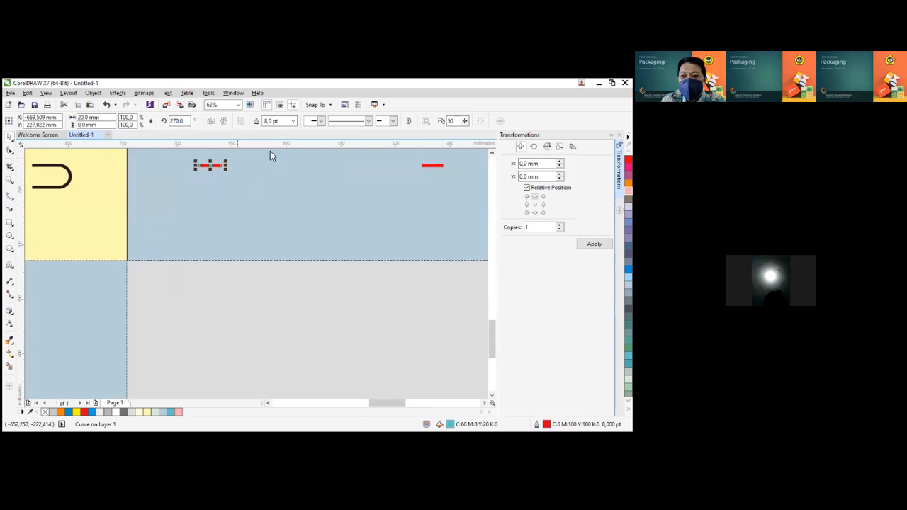
{"action": "left_click", "coordinate": [294, 121]}
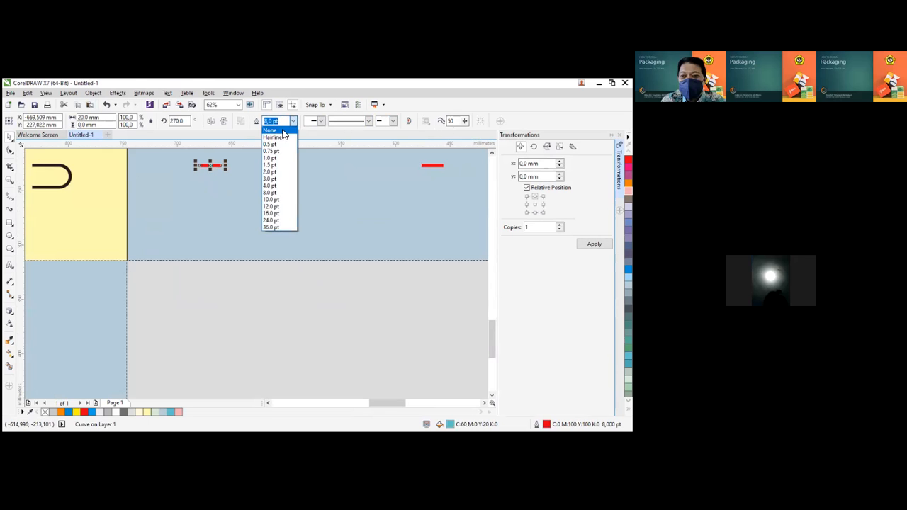
{"action": "left_click", "coordinate": [280, 138]}
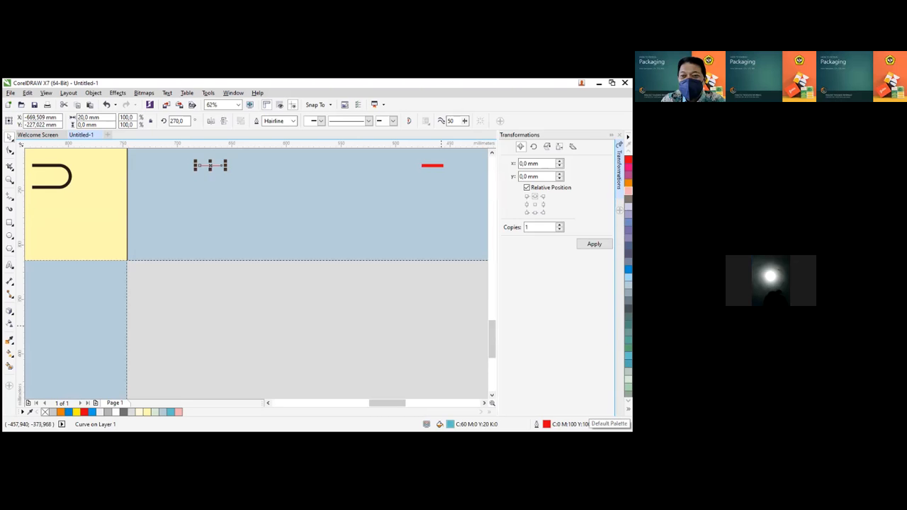
{"action": "right_click", "coordinate": [628, 301]}
{"action": "left_click", "coordinate": [305, 290]}
{"action": "scroll", "coordinate": [195, 243], "scroll_direction": "down", "scroll_amount": 1}
{"action": "scroll", "coordinate": [134, 206], "scroll_direction": "up", "scroll_amount": 1}
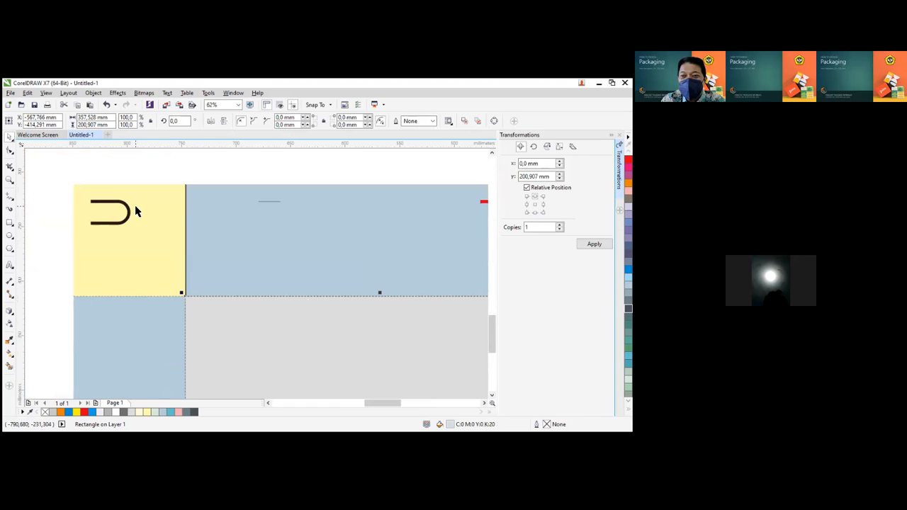
Set the outline width of the U-shaped locking tab on the upper-left corner flap to 0.5 pt
{"action": "left_click", "coordinate": [135, 209]}
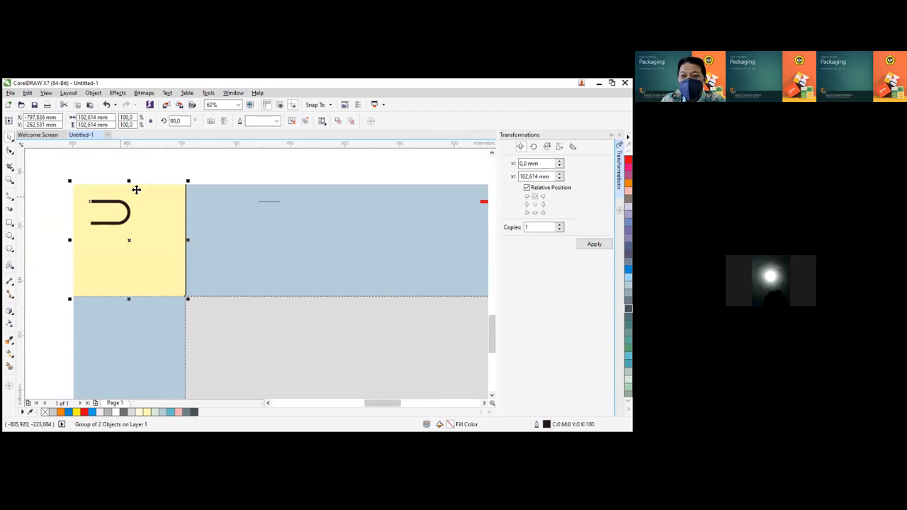
{"action": "left_click", "coordinate": [294, 120]}
{"action": "key", "text": "Escape"}
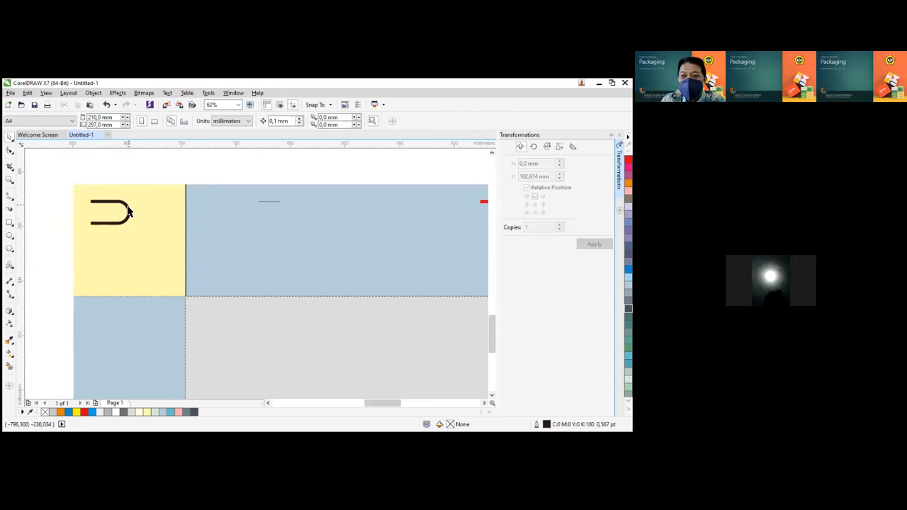
{"action": "left_click", "coordinate": [128, 210]}
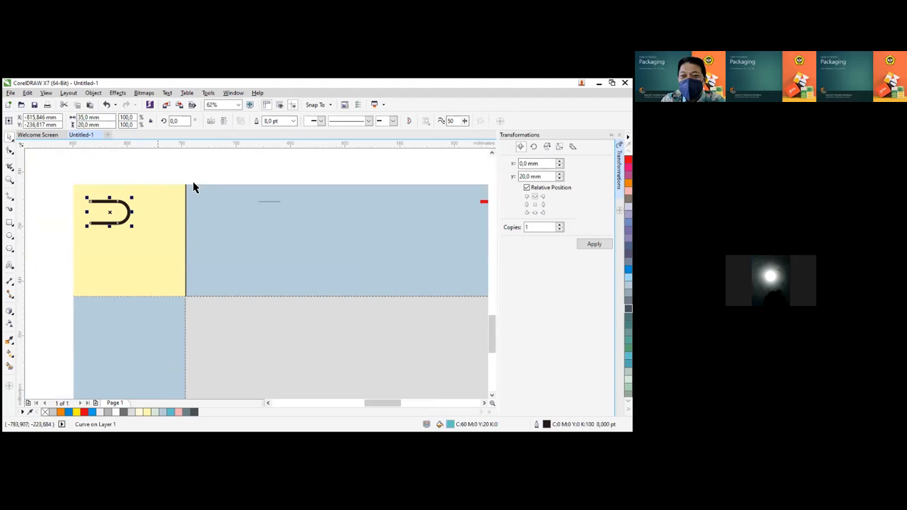
{"action": "left_click", "coordinate": [292, 122]}
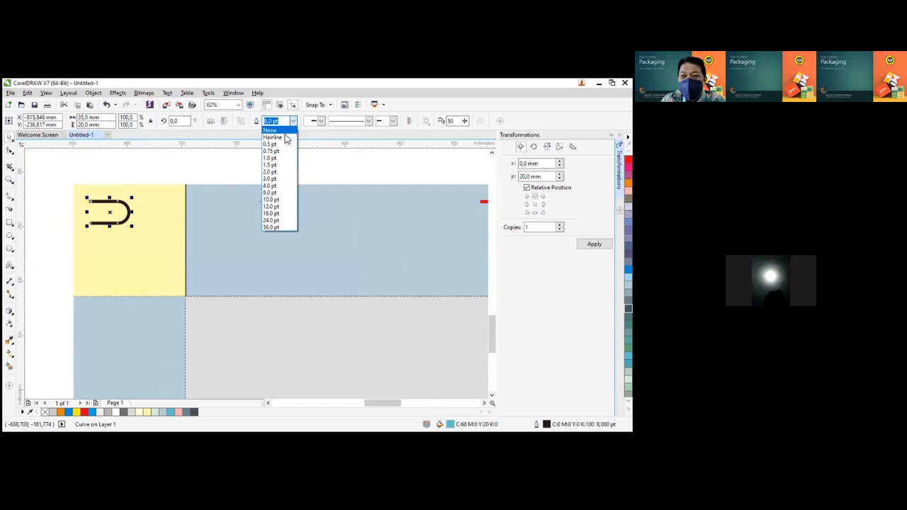
{"action": "left_click", "coordinate": [274, 138]}
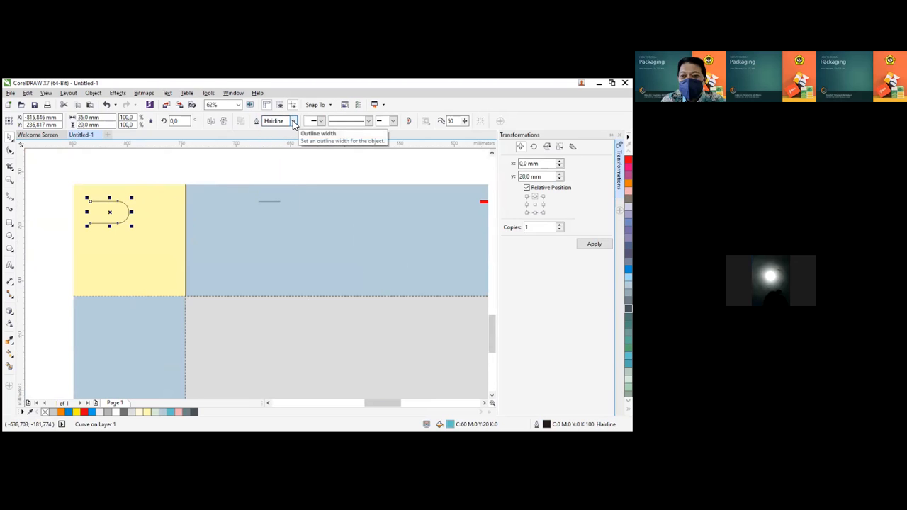
{"action": "left_click", "coordinate": [294, 121]}
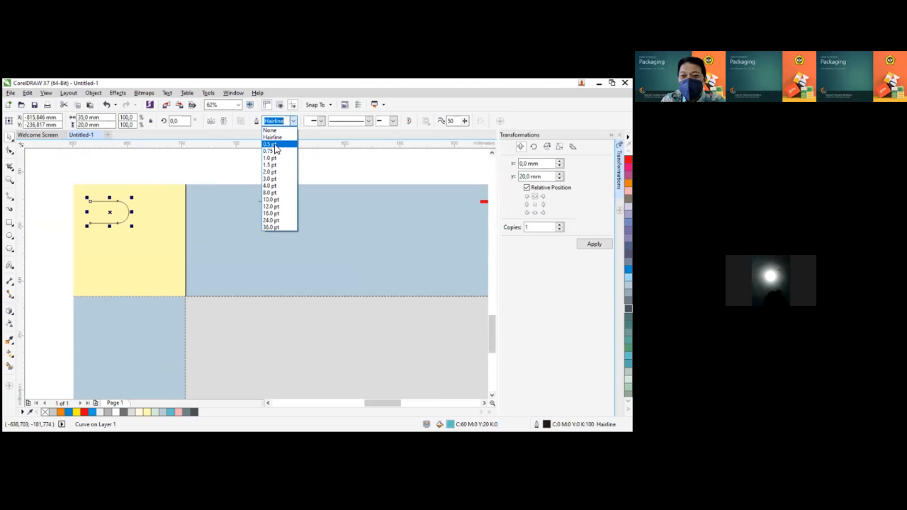
{"action": "left_click", "coordinate": [273, 145]}
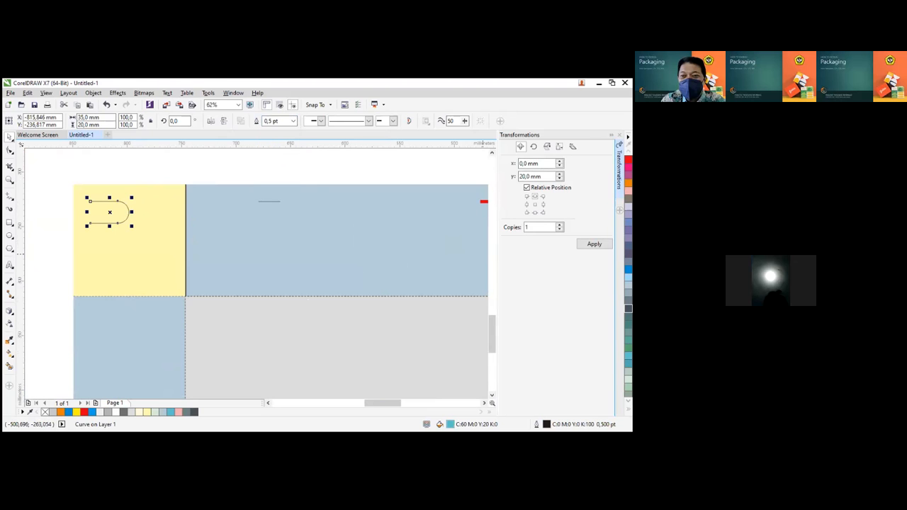
{"action": "left_click", "coordinate": [130, 205]}
{"action": "left_click", "coordinate": [141, 177]}
{"action": "scroll", "coordinate": [284, 286], "scroll_direction": "down", "scroll_amount": 2}
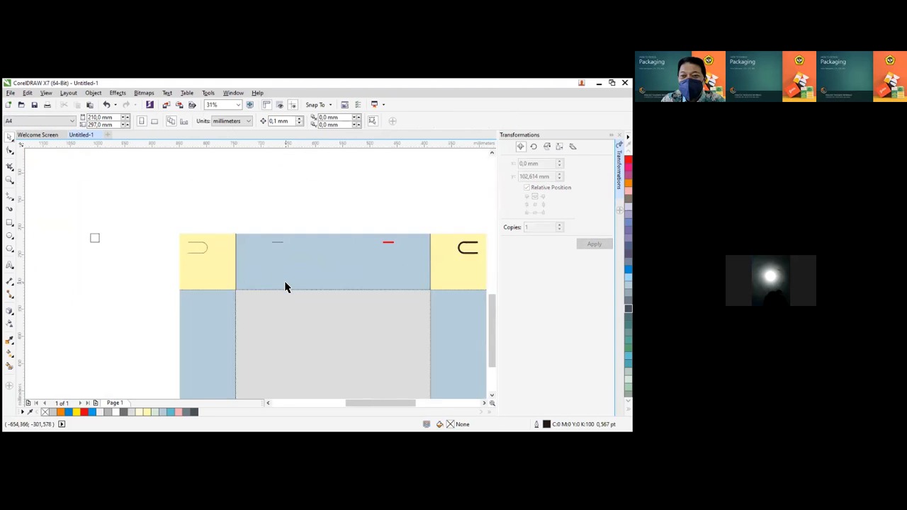
{"action": "scroll", "coordinate": [289, 298], "scroll_direction": "up", "scroll_amount": 2}
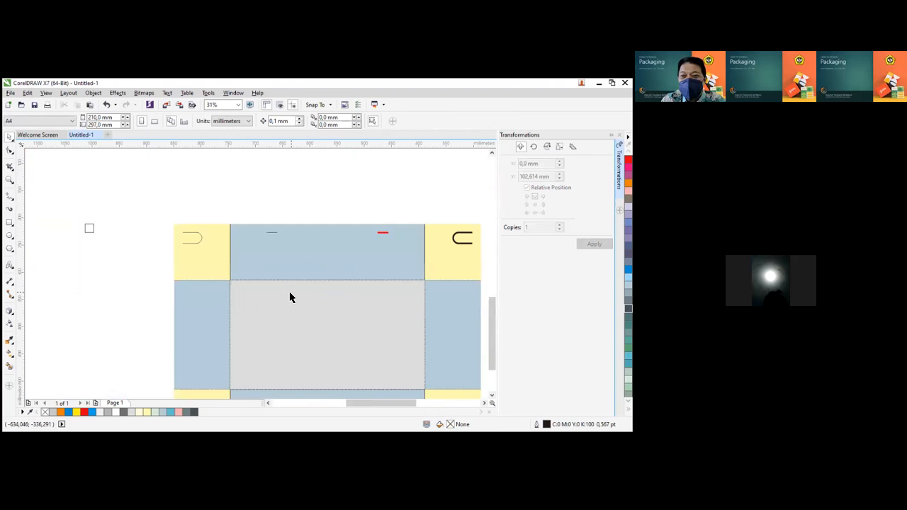
{"action": "scroll", "coordinate": [316, 302], "scroll_direction": "down", "scroll_amount": 4}
{"action": "left_click_drag", "start_coordinate": [272, 275], "coordinate": [376, 352]}
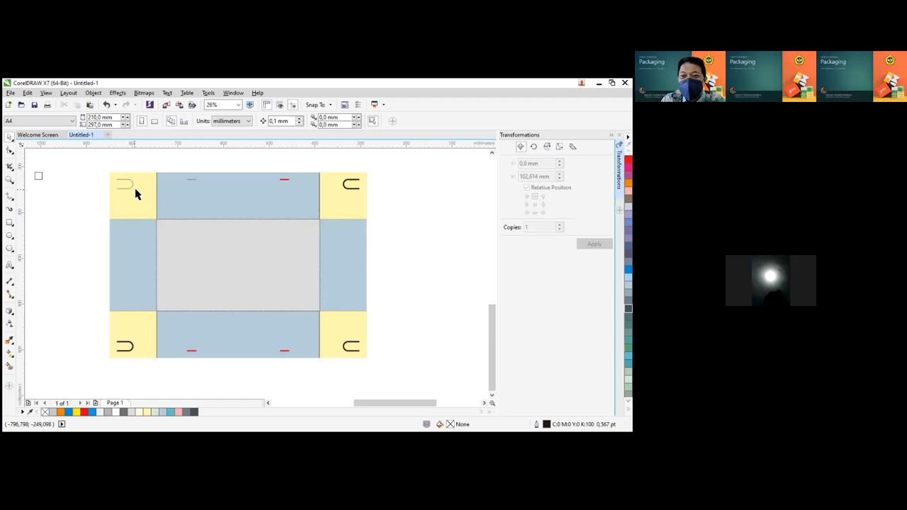
{"action": "scroll", "coordinate": [256, 224], "scroll_direction": "down", "scroll_amount": 3}
{"action": "key", "text": "F2"}
{"action": "left_click_drag", "start_coordinate": [238, 163], "coordinate": [362, 259]}
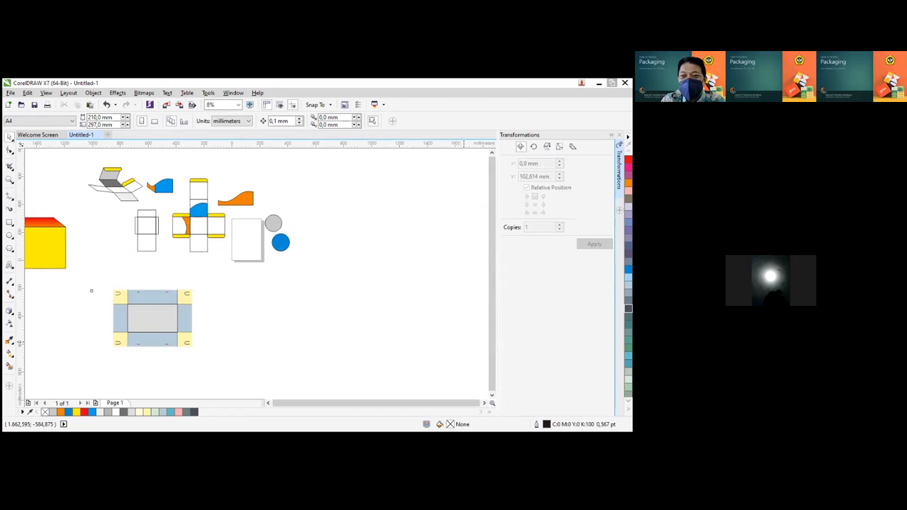
{"action": "left_click", "coordinate": [611, 82]}
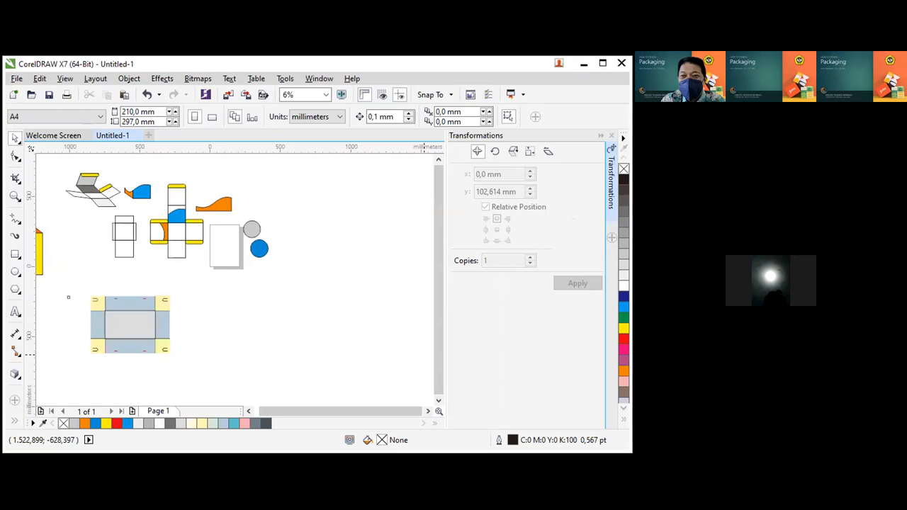
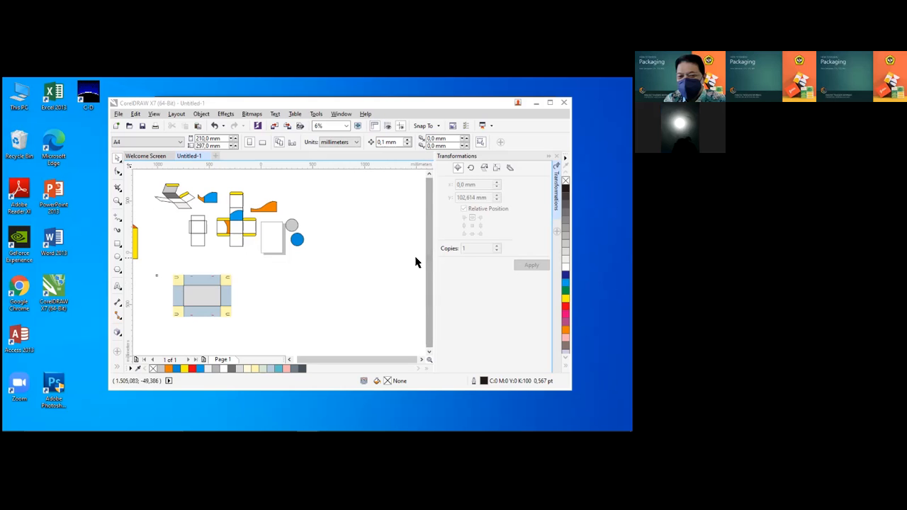
{"action": "left_click", "coordinate": [331, 230]}
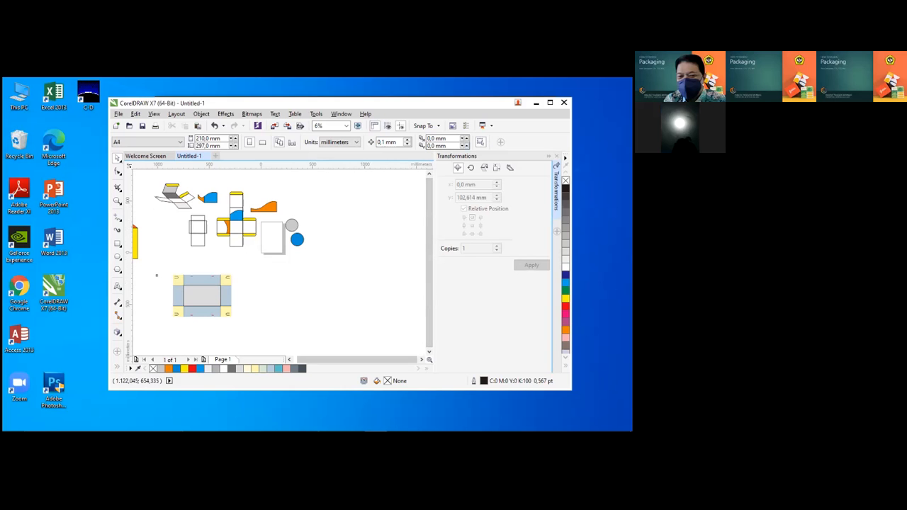
{"action": "left_click", "coordinate": [550, 103]}
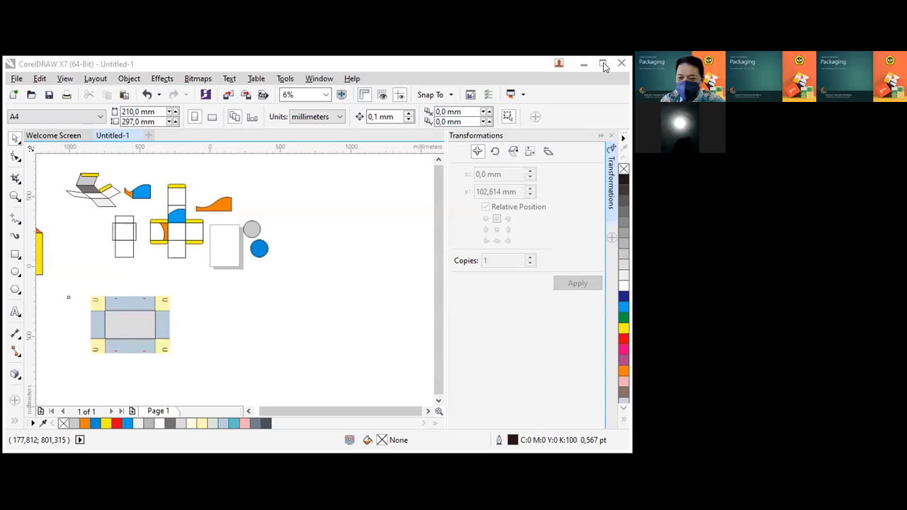
{"action": "left_click", "coordinate": [603, 65]}
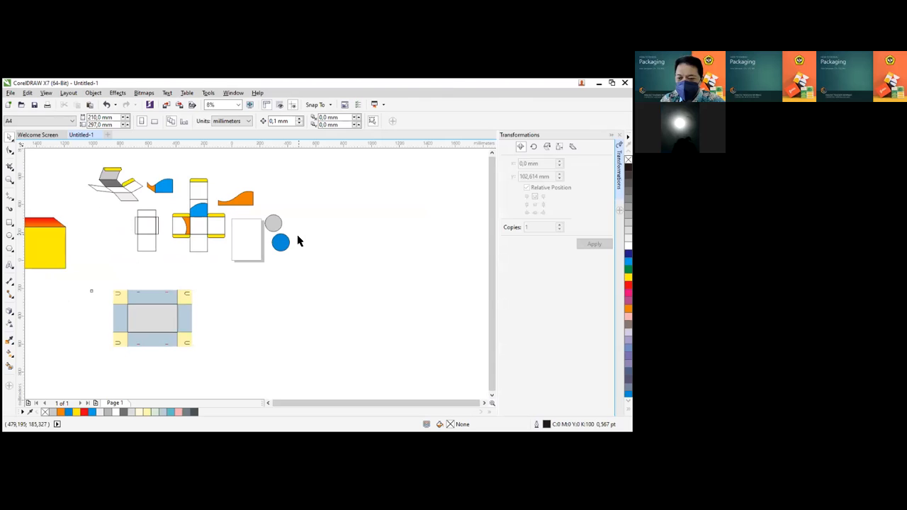
Draw a three-sided polygon about 761 mm wide and 659 mm high in the empty area beside the box layouts
{"action": "left_click", "coordinate": [10, 224]}
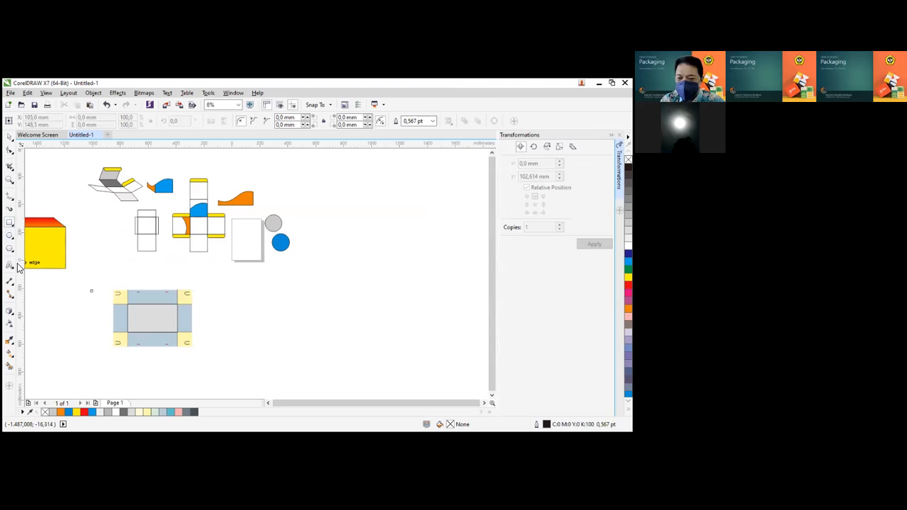
{"action": "left_click", "coordinate": [10, 249]}
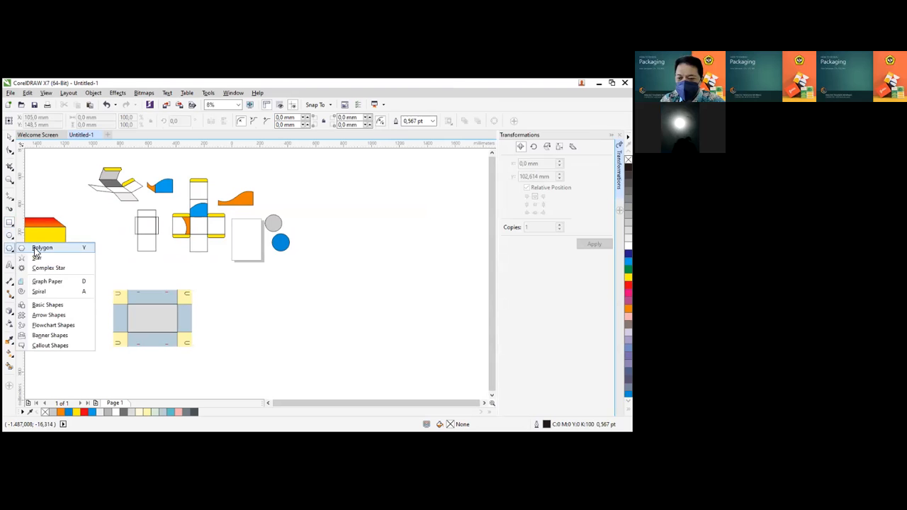
{"action": "left_click", "coordinate": [41, 248]}
{"action": "left_click_drag", "start_coordinate": [344, 189], "coordinate": [457, 287]}
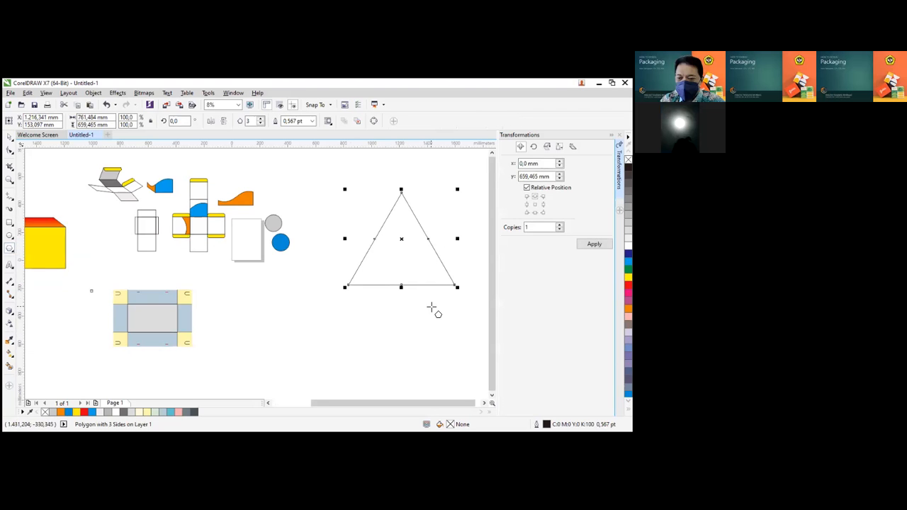
{"action": "left_click_drag", "start_coordinate": [469, 404], "coordinate": [475, 404]}
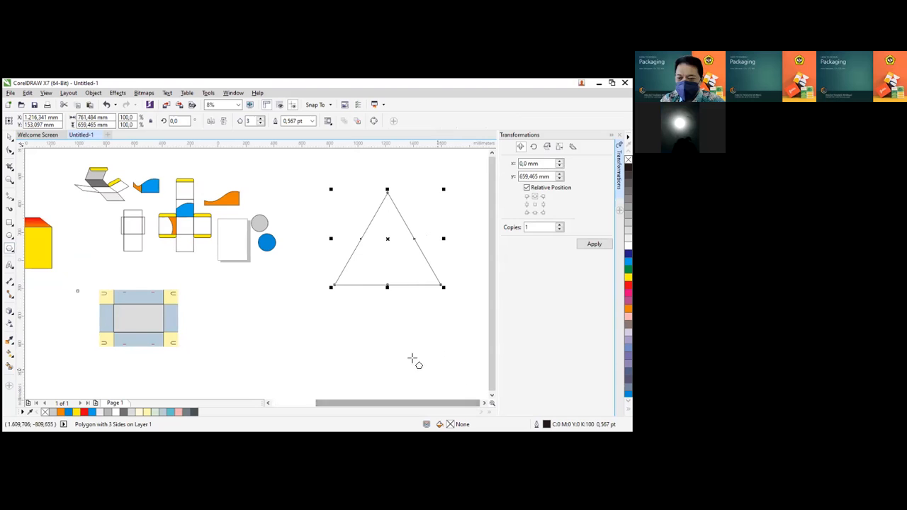
Stretch the triangle downward into a tall shape, and scale it down proportionally to about 238 mm wide and 419 mm high
{"action": "left_click_drag", "start_coordinate": [387, 288], "coordinate": [408, 338]}
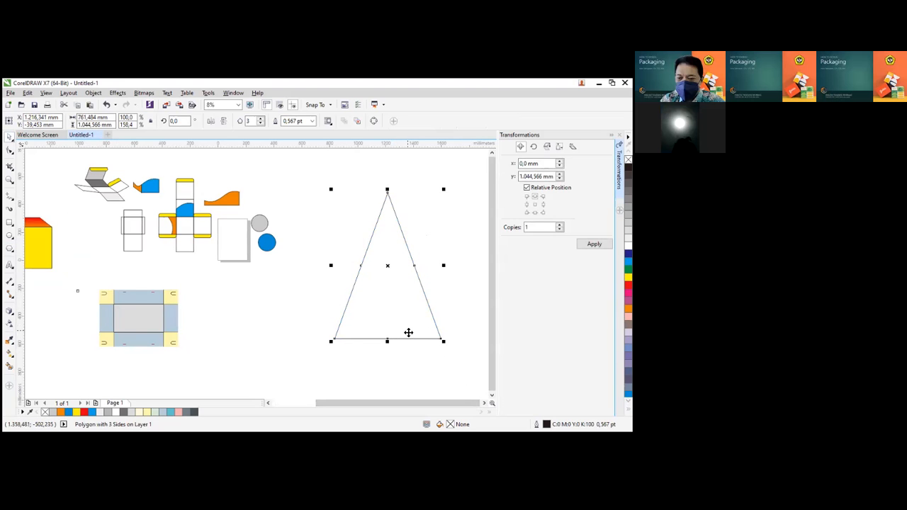
{"action": "left_click_drag", "start_coordinate": [386, 342], "coordinate": [397, 383]}
{"action": "scroll", "coordinate": [480, 388], "scroll_direction": "down", "scroll_amount": 1}
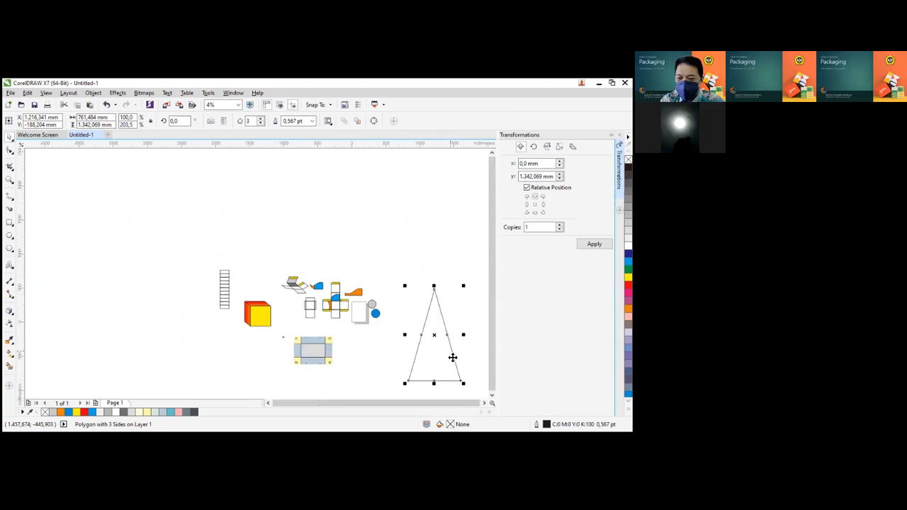
{"action": "left_click_drag", "start_coordinate": [395, 270], "coordinate": [479, 401]}
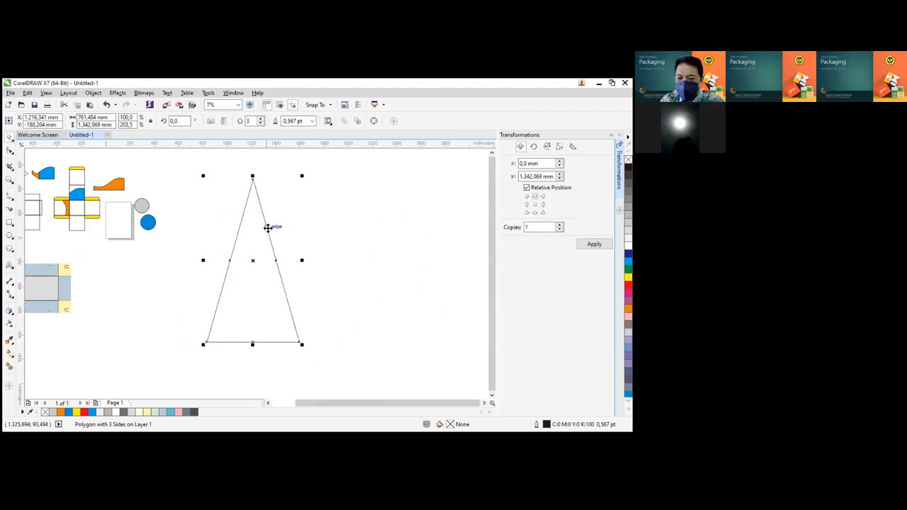
{"action": "left_click_drag", "start_coordinate": [302, 177], "coordinate": [245, 258]}
{"action": "scroll", "coordinate": [265, 262], "scroll_direction": "up", "scroll_amount": 2}
{"action": "left_click_drag", "start_coordinate": [212, 170], "coordinate": [370, 254]}
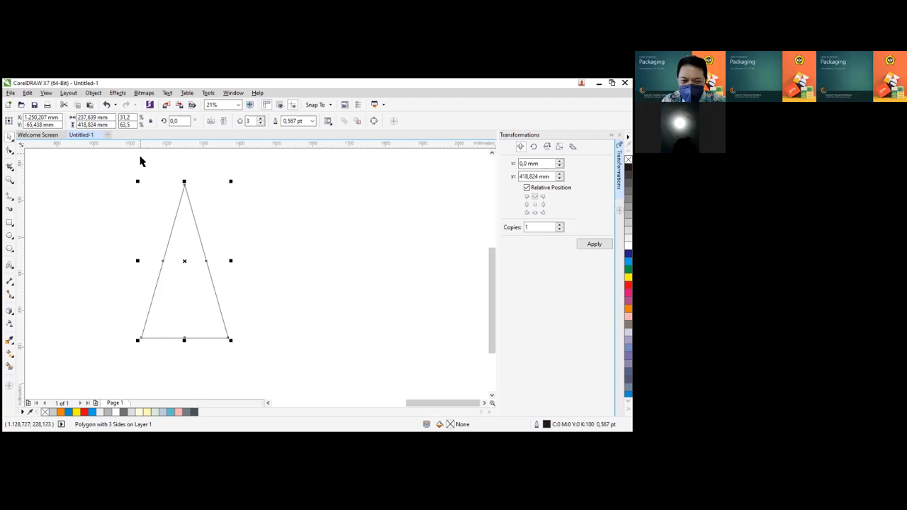
Set the triangle's width to 15 mm and lower its tip to shorten the height to about 109 mm
{"action": "left_click", "coordinate": [97, 117]}
{"action": "left_click_drag", "start_coordinate": [97, 117], "coordinate": [73, 124]}
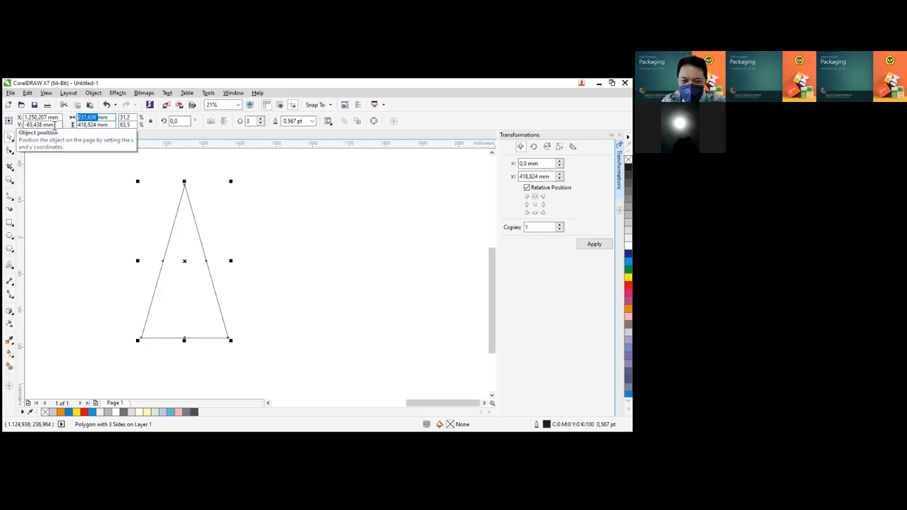
{"action": "type", "text": "15"}
{"action": "key", "text": "Return"}
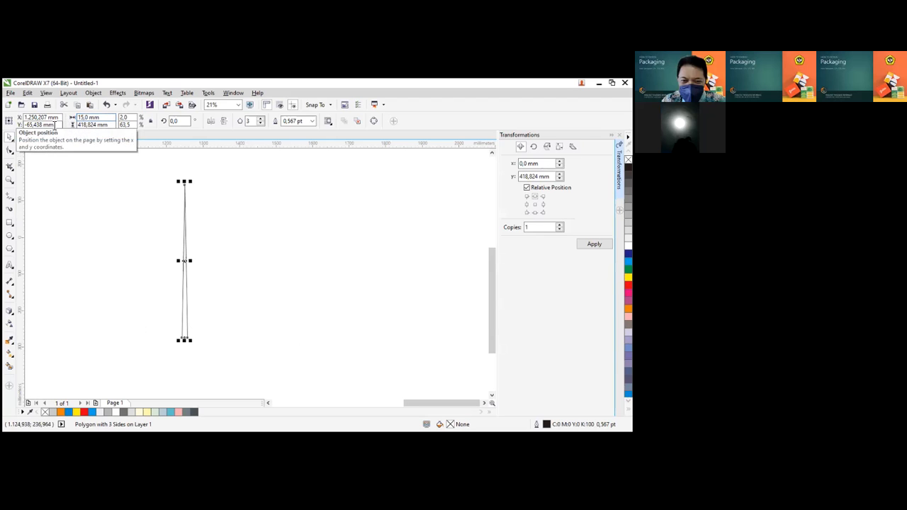
{"action": "left_click_drag", "start_coordinate": [188, 185], "coordinate": [192, 293]}
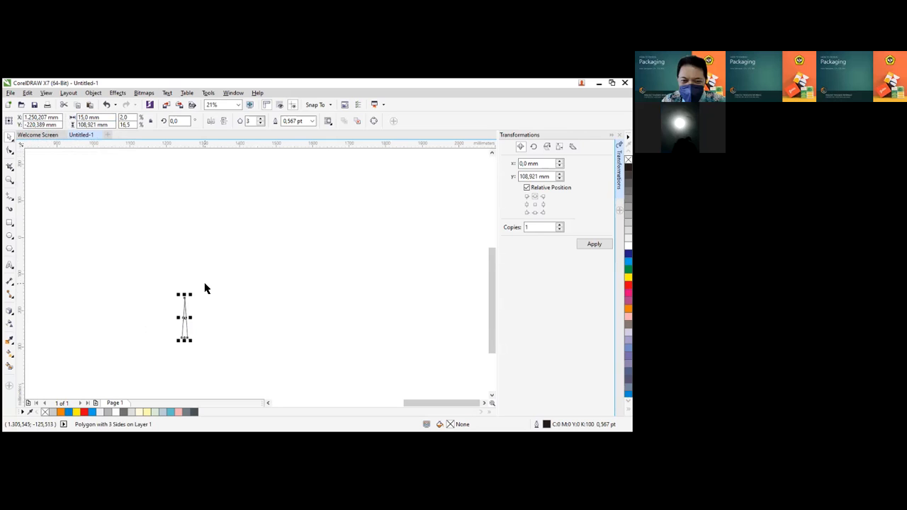
Set the triangle's height to 25 mm and move the triangle slightly up
{"action": "double_click", "coordinate": [88, 125]}
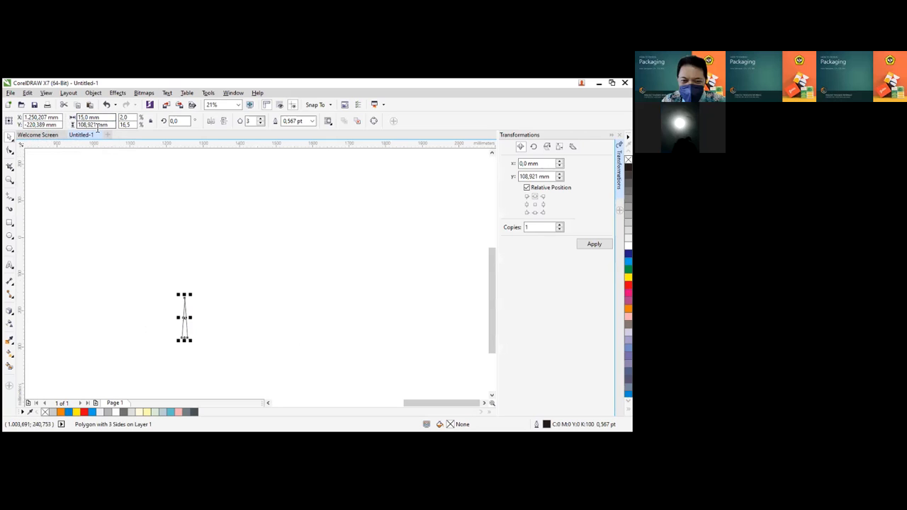
{"action": "type", "text": "25"}
{"action": "key", "text": "Return"}
{"action": "scroll", "coordinate": [191, 319], "scroll_direction": "up", "scroll_amount": 6}
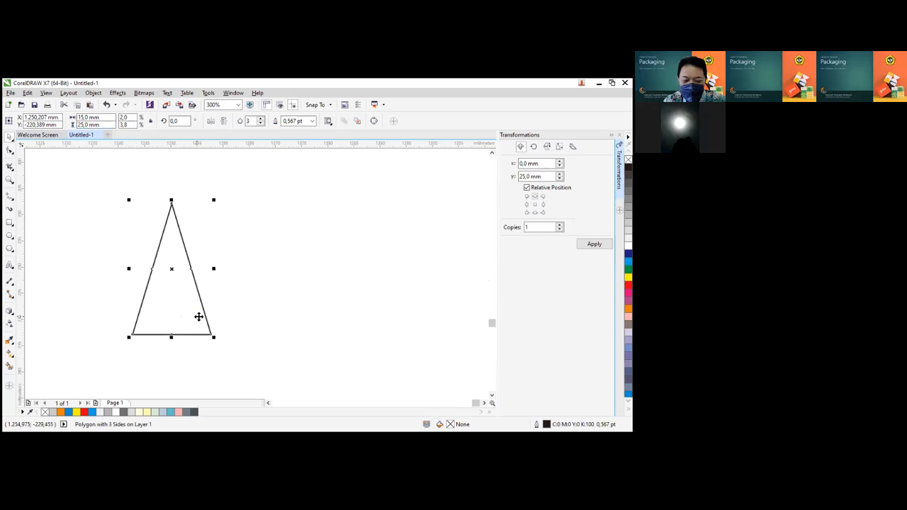
{"action": "scroll", "coordinate": [202, 301], "scroll_direction": "down", "scroll_amount": 1}
{"action": "key", "text": "F2"}
{"action": "left_click_drag", "start_coordinate": [132, 217], "coordinate": [259, 341]}
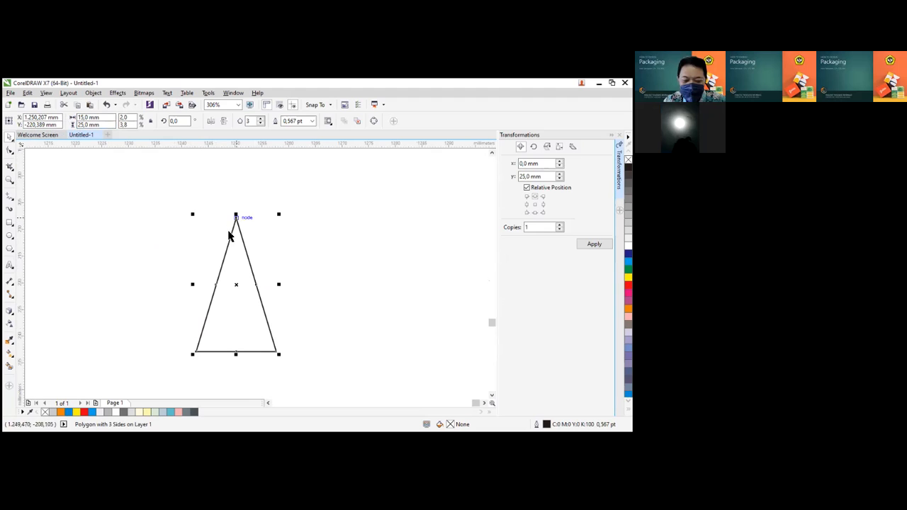
{"action": "left_click_drag", "start_coordinate": [258, 299], "coordinate": [243, 256]}
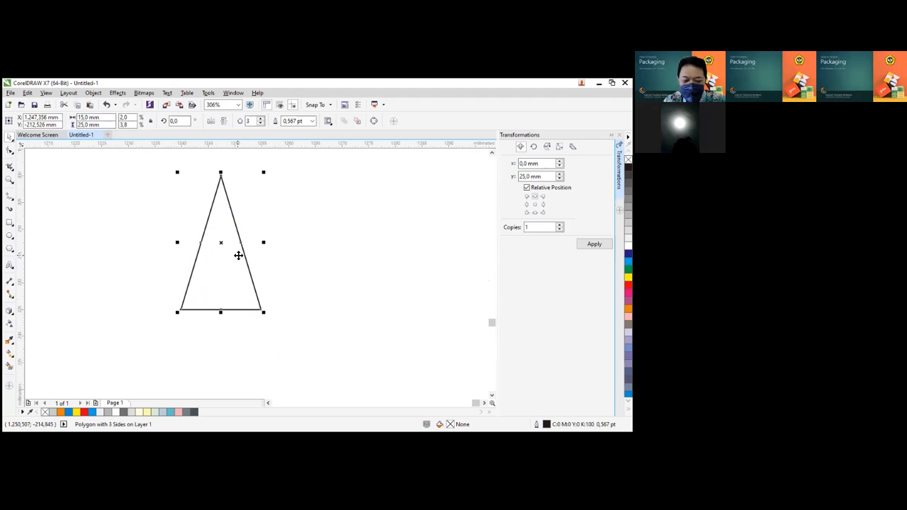
Enlarge the triangle by setting its width to 150 mm and its height to 250 mm
{"action": "double_click", "coordinate": [87, 117]}
{"action": "double_click", "coordinate": [86, 118]}
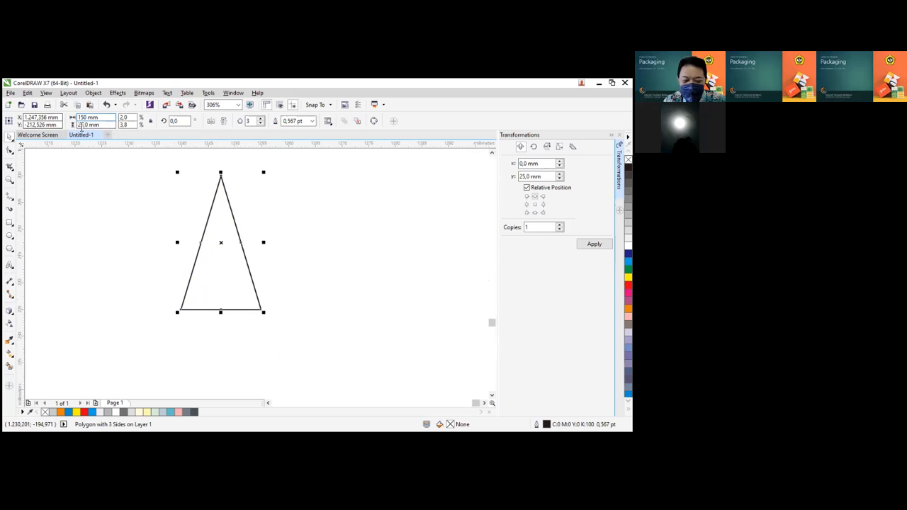
{"action": "double_click", "coordinate": [84, 125]}
{"action": "key", "text": "BackSpace"}
{"action": "key", "text": "Return"}
{"action": "scroll", "coordinate": [168, 278], "scroll_direction": "down", "scroll_amount": 1}
{"action": "scroll", "coordinate": [168, 278], "scroll_direction": "down", "scroll_amount": 3}
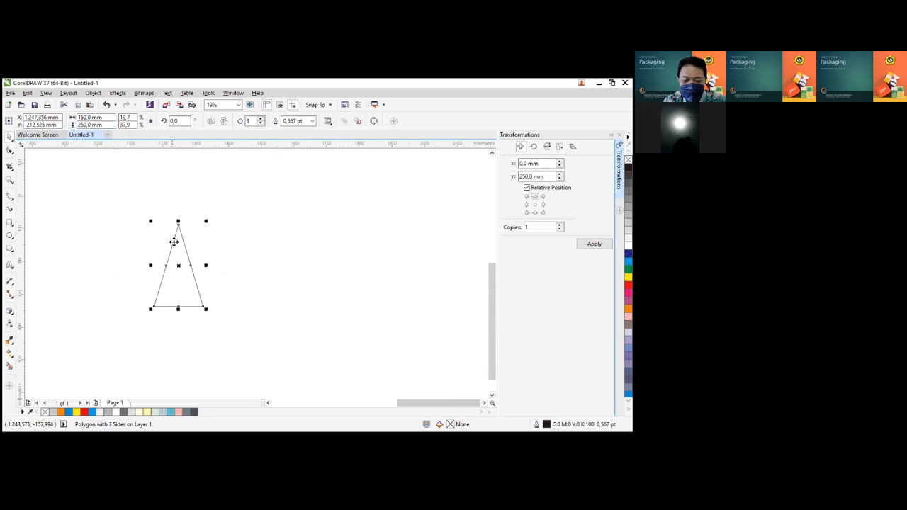
{"action": "scroll", "coordinate": [165, 336], "scroll_direction": "up", "scroll_amount": 1}
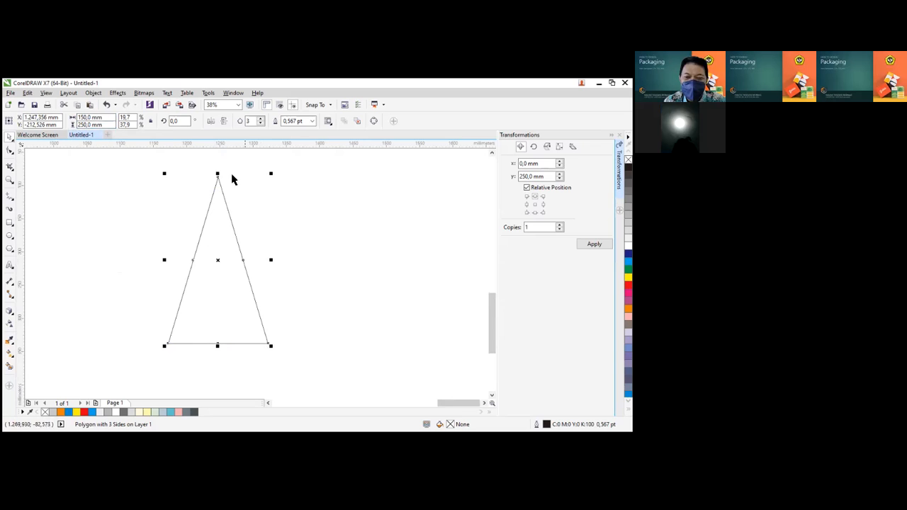
Make a smaller concentric copy of the triangle, about 112 mm wide and 186 mm high, and convert it to curves
{"action": "left_click_drag", "start_coordinate": [274, 176], "coordinate": [267, 197]}
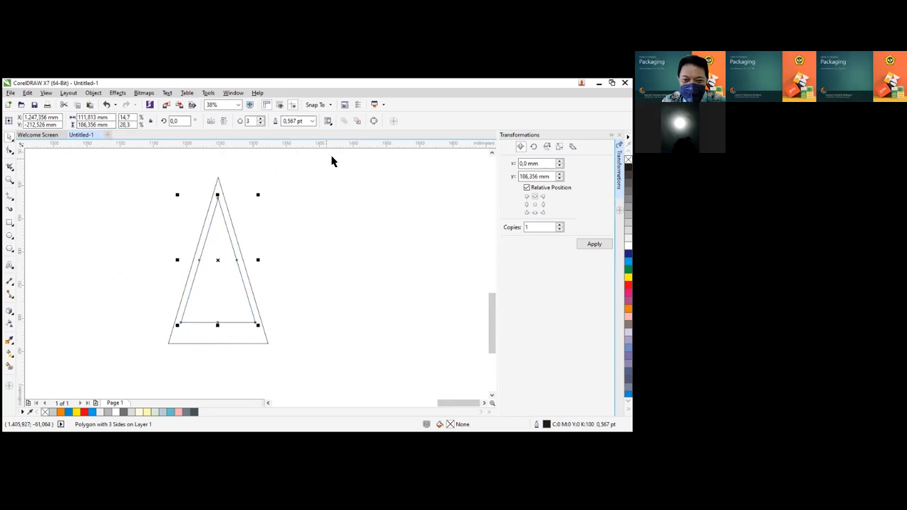
{"action": "left_click", "coordinate": [374, 122]}
Delete the middle node of the inner triangle's base, convert the base segment to a curve and bow it downward into a shallow arc
{"action": "left_click", "coordinate": [10, 151]}
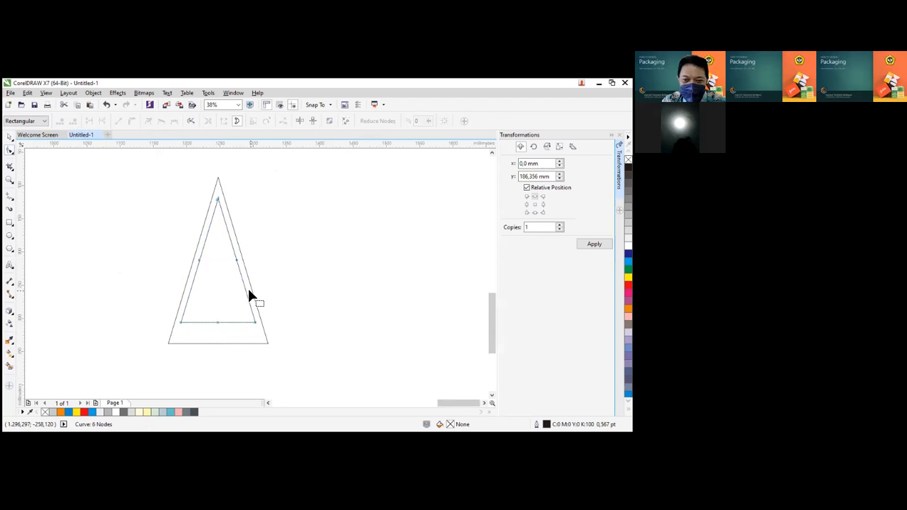
{"action": "left_click_drag", "start_coordinate": [205, 309], "coordinate": [232, 346]}
{"action": "key", "text": "Delete"}
{"action": "left_click", "coordinate": [217, 323]}
{"action": "left_click", "coordinate": [131, 122]}
{"action": "left_click", "coordinate": [217, 329]}
{"action": "left_click_drag", "start_coordinate": [216, 322], "coordinate": [219, 338]}
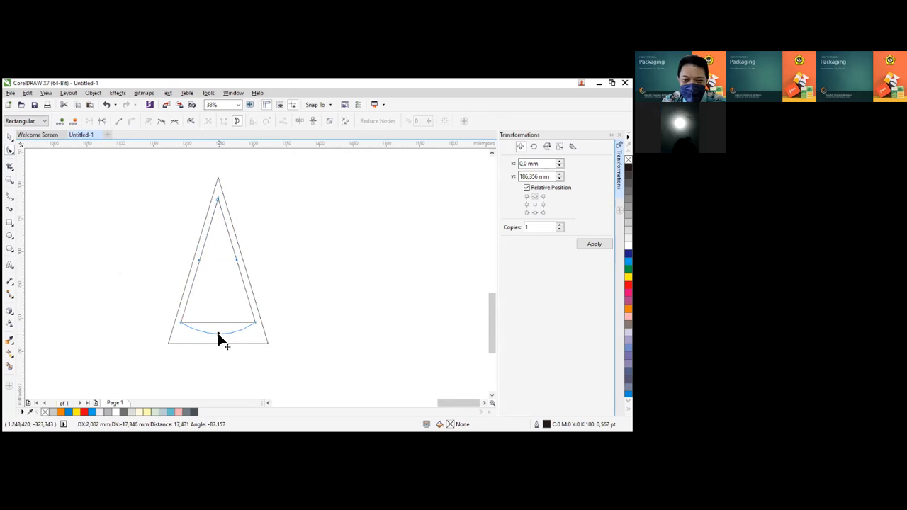
Move the inner triangle with the curved base out into the empty area to the right of the large triangle
{"action": "left_click", "coordinate": [10, 137]}
{"action": "left_click", "coordinate": [312, 246]}
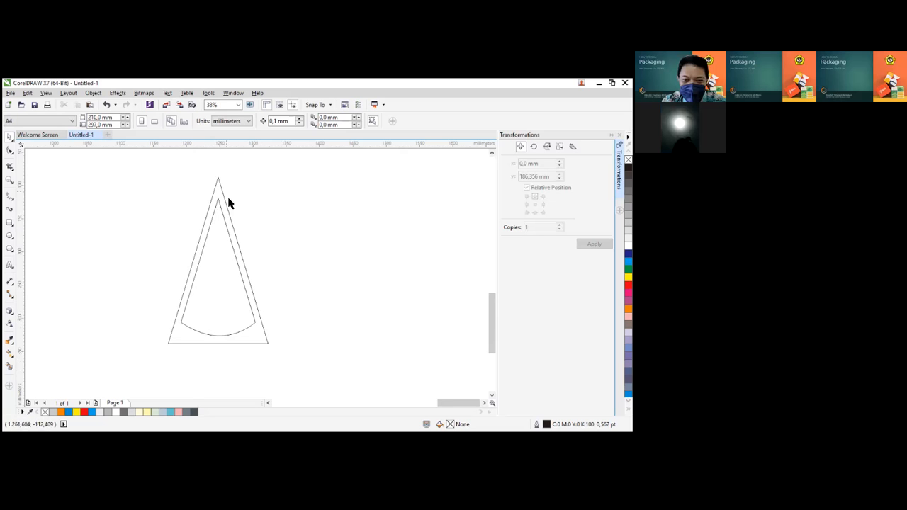
{"action": "left_click_drag", "start_coordinate": [219, 286], "coordinate": [401, 294]}
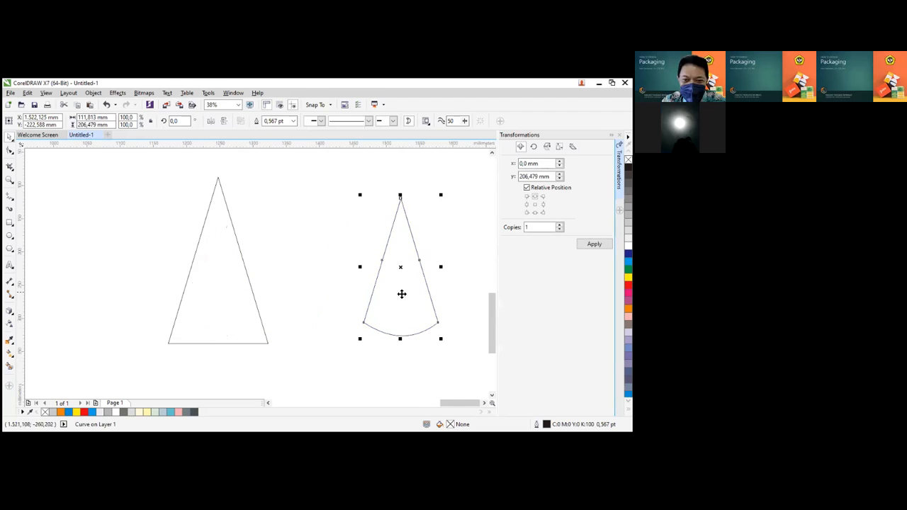
Draw a rectangle 150 mm wide and 150 mm high directly below the large triangle, starting at its lower-left corner
{"action": "left_click", "coordinate": [234, 286]}
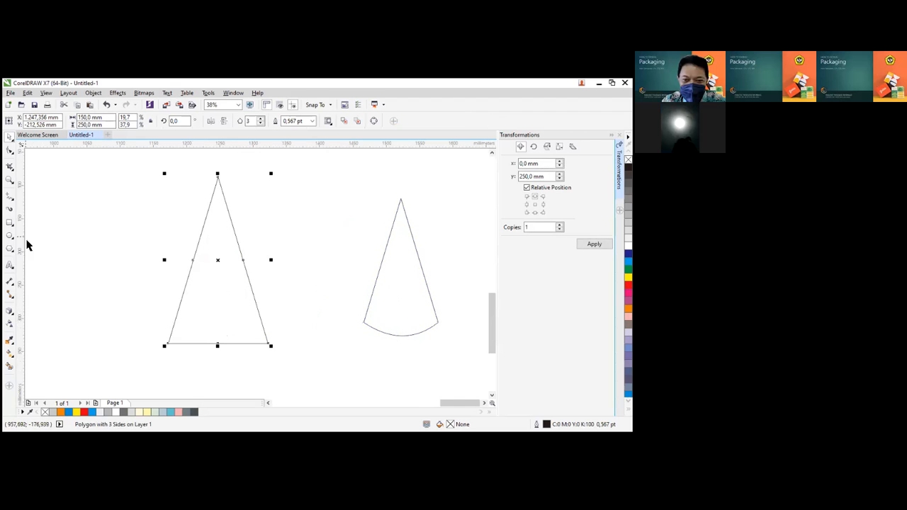
{"action": "left_click", "coordinate": [10, 224]}
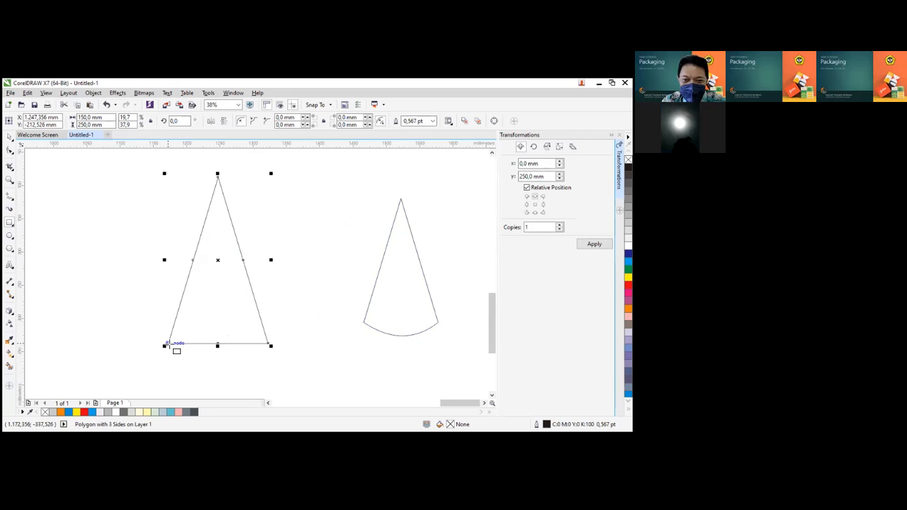
{"action": "left_click_drag", "start_coordinate": [167, 345], "coordinate": [275, 348]}
{"action": "scroll", "coordinate": [311, 358], "scroll_direction": "down", "scroll_amount": 2}
{"action": "scroll", "coordinate": [300, 362], "scroll_direction": "up", "scroll_amount": 1}
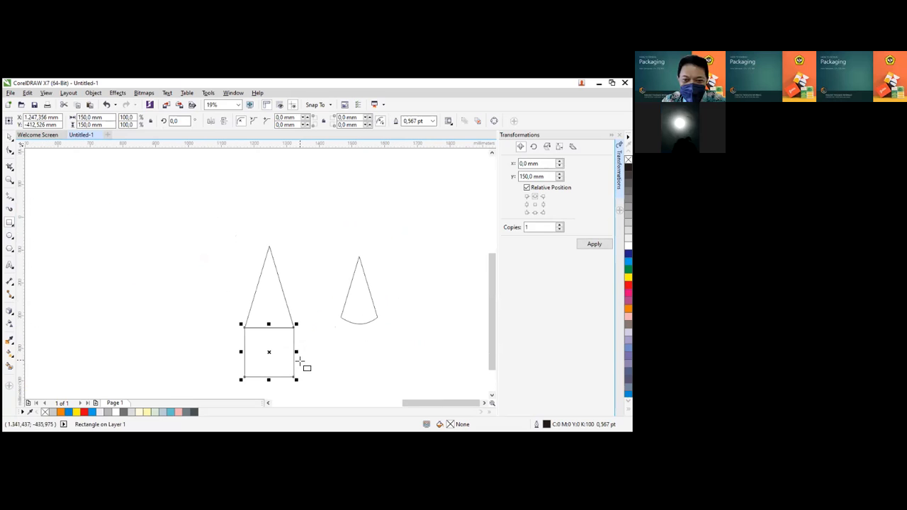
Set the rectangle's height to 30 mm and move it up against the base of the large triangle
{"action": "double_click", "coordinate": [88, 125]}
{"action": "type", "text": "30"}
{"action": "key", "text": "Return"}
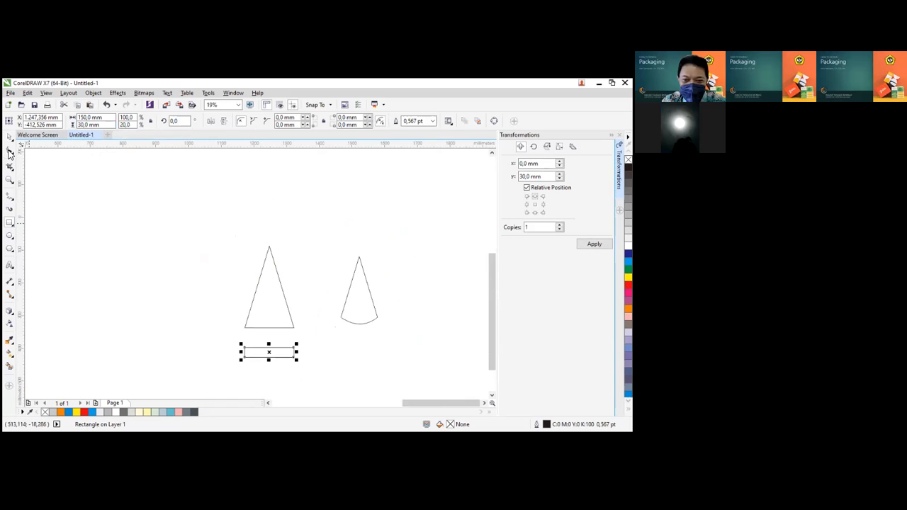
{"action": "left_click_drag", "start_coordinate": [297, 351], "coordinate": [296, 333]}
{"action": "left_click", "coordinate": [315, 292]}
{"action": "scroll", "coordinate": [285, 295], "scroll_direction": "up", "scroll_amount": 1}
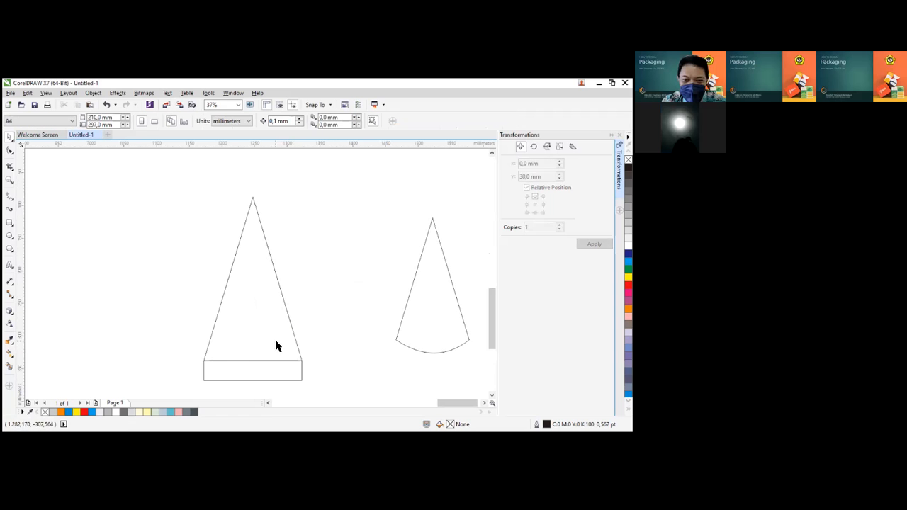
Make a copy of the base rectangle stretched to the right into a strip about 450 mm long
{"action": "left_click", "coordinate": [255, 379]}
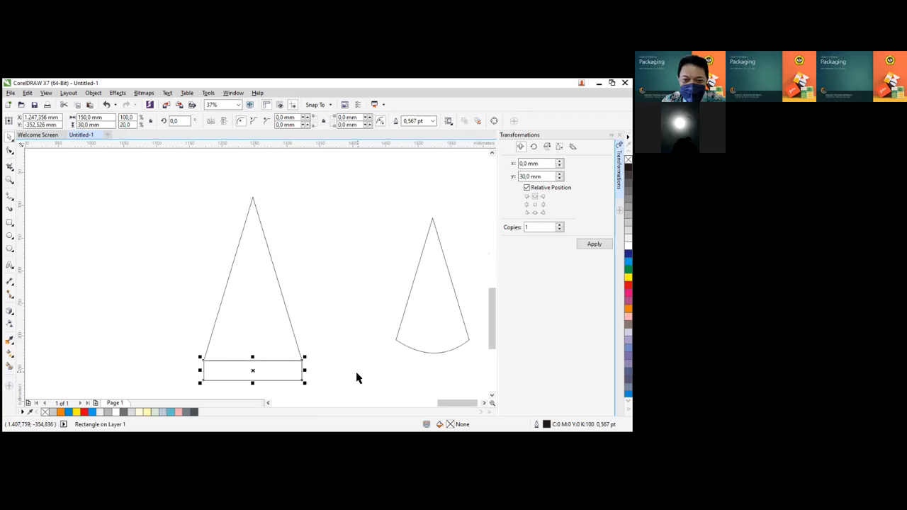
{"action": "scroll", "coordinate": [361, 369], "scroll_direction": "down", "scroll_amount": 1}
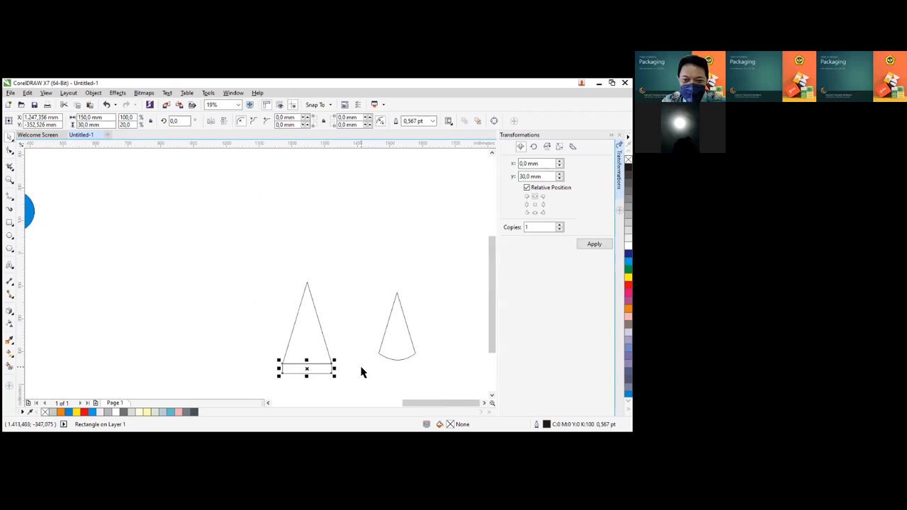
{"action": "left_click_drag", "start_coordinate": [334, 370], "coordinate": [423, 365]}
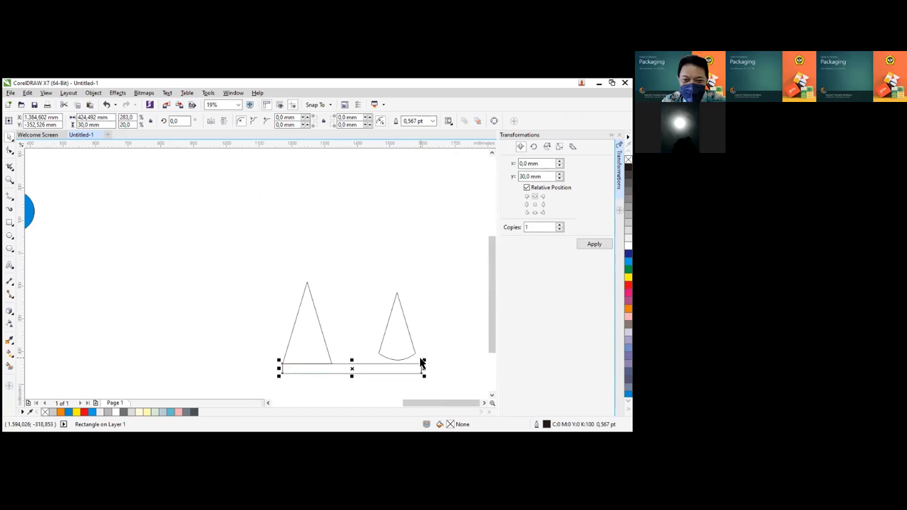
{"action": "key", "text": "ctrl+z"}
{"action": "left_click_drag", "start_coordinate": [333, 370], "coordinate": [432, 368]}
{"action": "scroll", "coordinate": [354, 333], "scroll_direction": "up", "scroll_amount": 1}
{"action": "scroll", "coordinate": [349, 310], "scroll_direction": "down", "scroll_amount": 2}
{"action": "key", "text": "F2"}
{"action": "left_click_drag", "start_coordinate": [297, 284], "coordinate": [416, 350]}
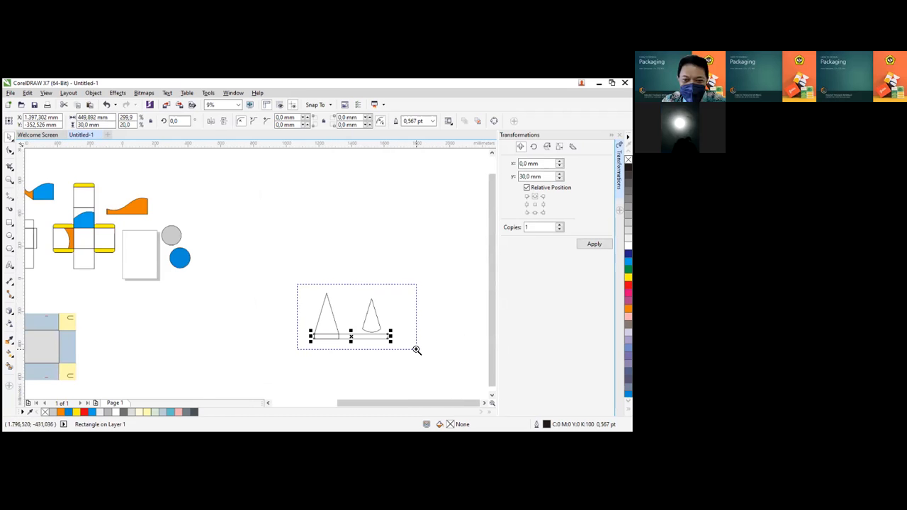
Place the long strip's rotation centre on its lower-left corner and rotate the strip to about 71° toward the triangle's left edge
{"action": "left_click", "coordinate": [227, 353]}
{"action": "left_click_drag", "start_coordinate": [232, 350], "coordinate": [90, 340]}
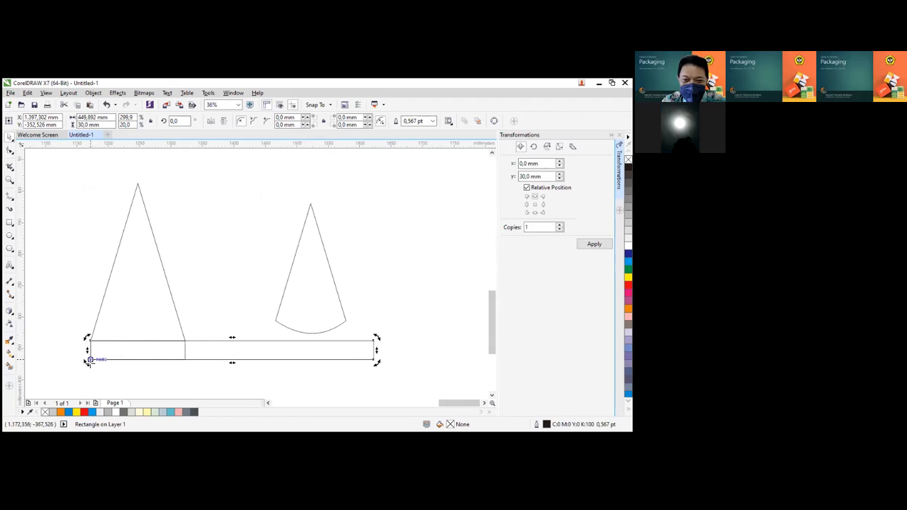
{"action": "left_click", "coordinate": [116, 354]}
{"action": "left_click", "coordinate": [258, 350]}
{"action": "left_click_drag", "start_coordinate": [377, 340], "coordinate": [127, 226]}
{"action": "left_click", "coordinate": [406, 362]}
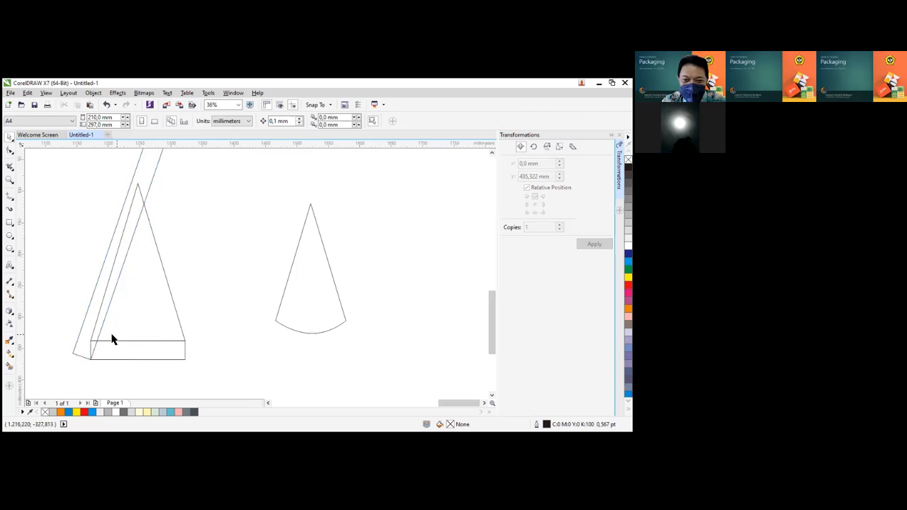
Snap the strip's lower corner to the triangle's lower-left corner and rotate the strip to about 73.3° along the left edge
{"action": "left_click_drag", "start_coordinate": [89, 361], "coordinate": [92, 344]}
{"action": "scroll", "coordinate": [150, 296], "scroll_direction": "down", "scroll_amount": 2}
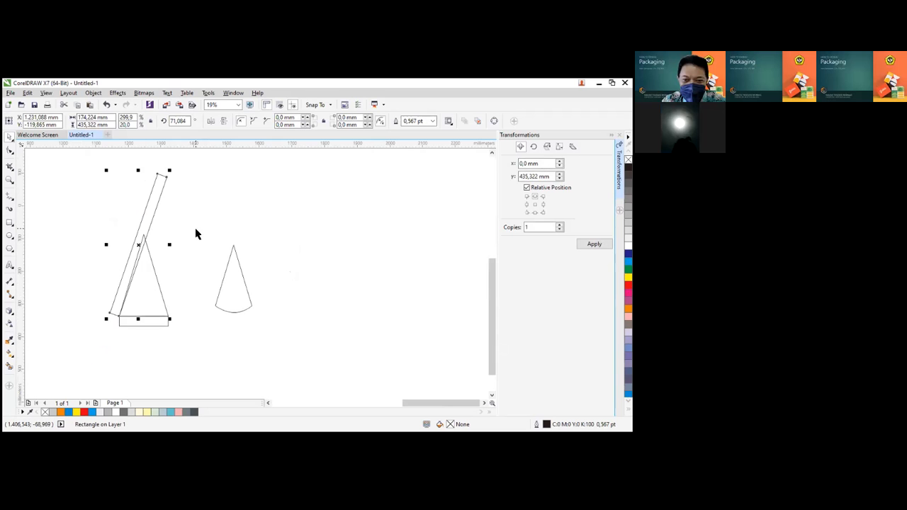
{"action": "left_click_drag", "start_coordinate": [86, 158], "coordinate": [207, 334]}
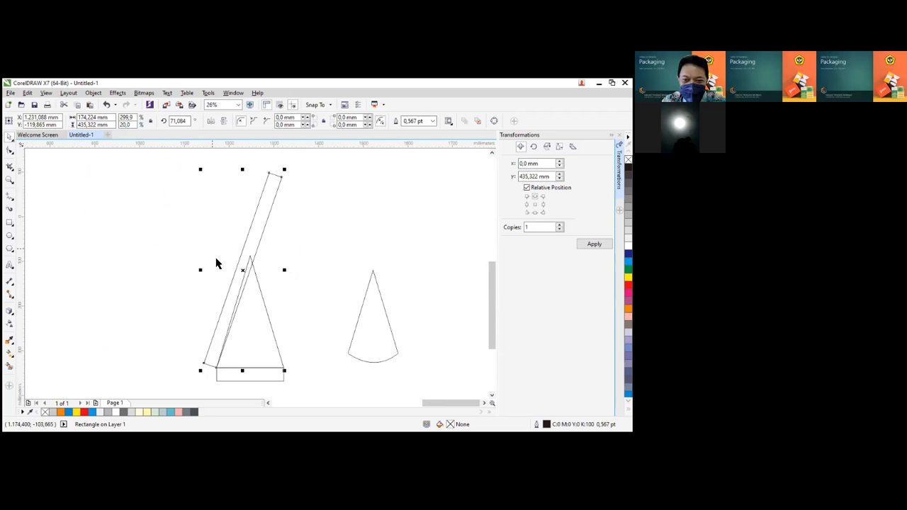
{"action": "left_click", "coordinate": [276, 186]}
{"action": "left_click_drag", "start_coordinate": [286, 173], "coordinate": [276, 171]}
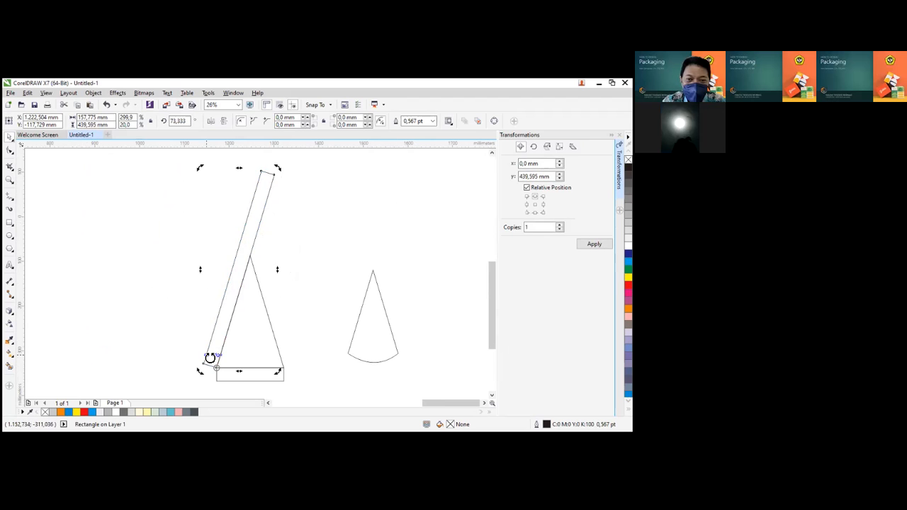
Convert the rotated strip to curves and shorten it by moving its upper end nodes down to the triangle's apex
{"action": "left_click", "coordinate": [494, 121]}
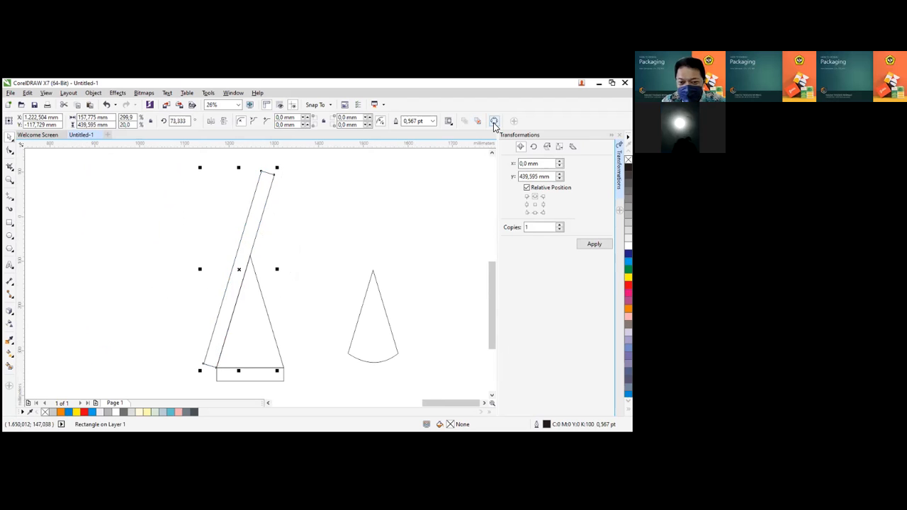
{"action": "left_click", "coordinate": [9, 152]}
{"action": "left_click_drag", "start_coordinate": [282, 184], "coordinate": [250, 259]}
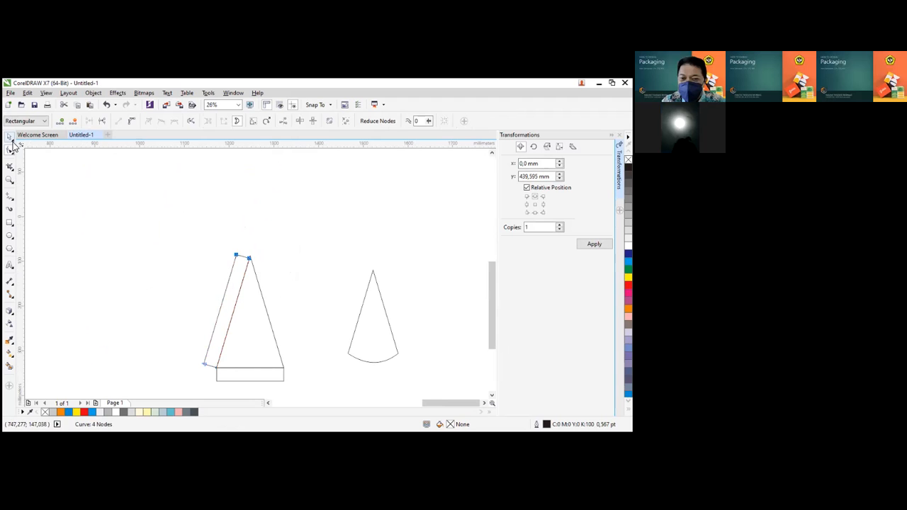
{"action": "left_click", "coordinate": [9, 136]}
Fine-tune the strip's upper end nodes to meet the triangle's tip, making the flap about 104 mm wide and 259 mm high
{"action": "left_click_drag", "start_coordinate": [161, 210], "coordinate": [251, 328]}
{"action": "scroll", "coordinate": [340, 396], "scroll_direction": "down", "scroll_amount": 1}
{"action": "scroll", "coordinate": [291, 264], "scroll_direction": "up", "scroll_amount": 1}
{"action": "left_click", "coordinate": [252, 226]}
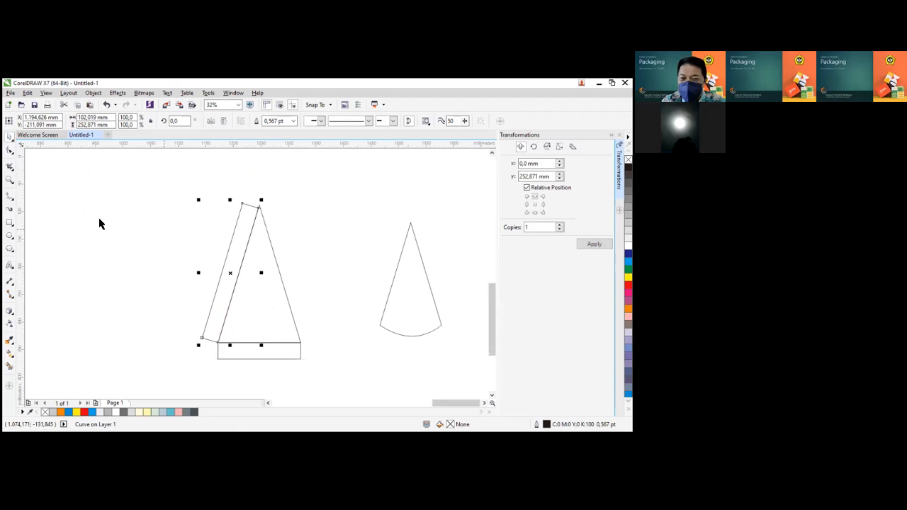
{"action": "left_click", "coordinate": [9, 150]}
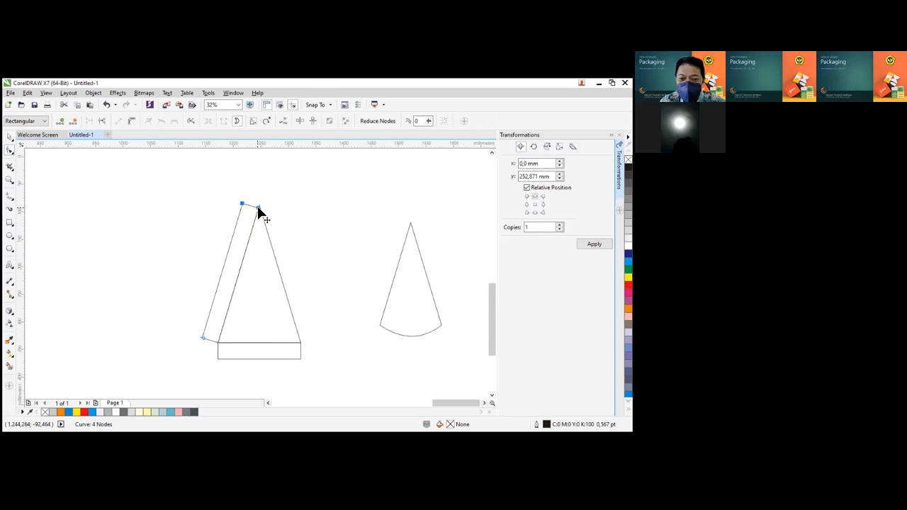
{"action": "left_click_drag", "start_coordinate": [258, 206], "coordinate": [263, 203]}
{"action": "left_click", "coordinate": [9, 137]}
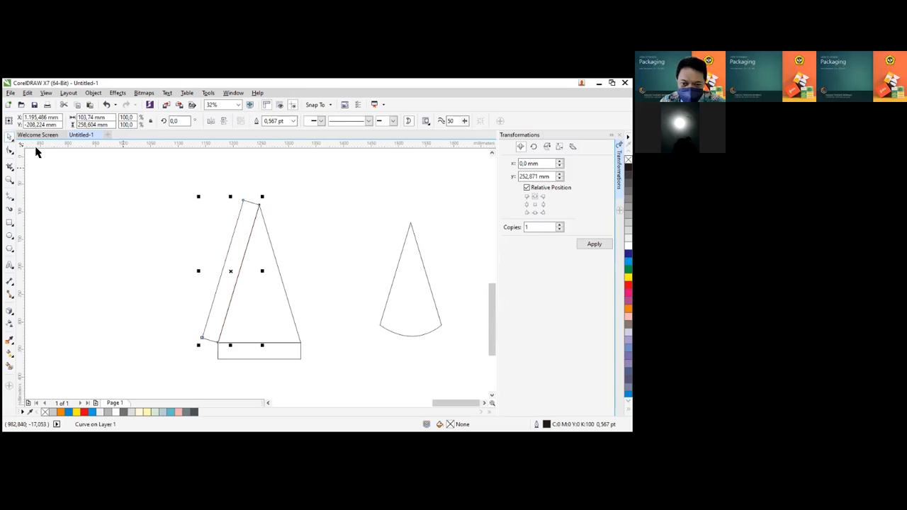
Mirror a copy of the left side flap horizontally onto the triangle's right edge
{"action": "left_click_drag", "start_coordinate": [199, 272], "coordinate": [286, 270]}
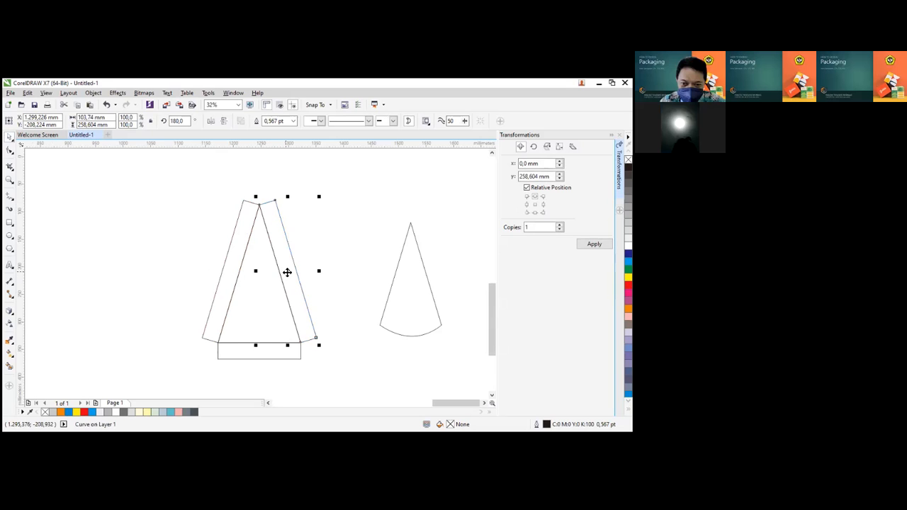
{"action": "key", "text": "ctrl+z"}
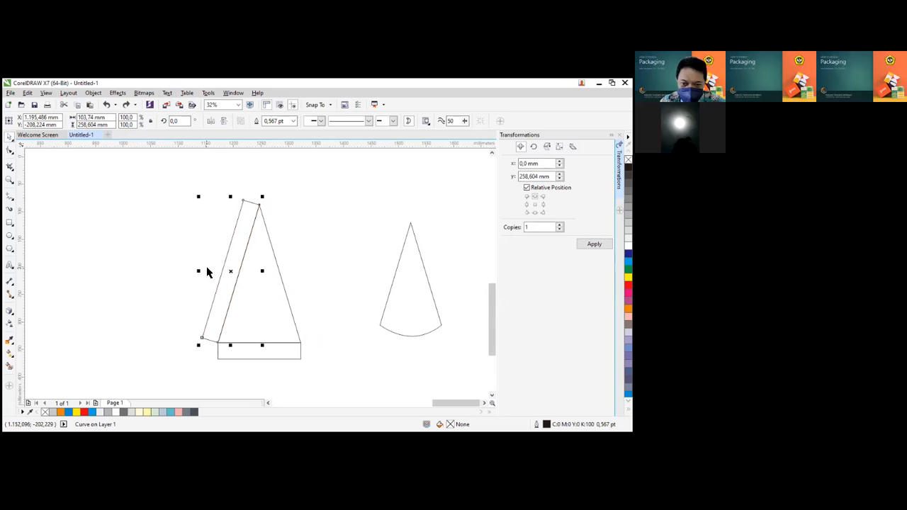
{"action": "left_click_drag", "start_coordinate": [200, 272], "coordinate": [316, 267]}
{"action": "key", "text": "ctrl"}
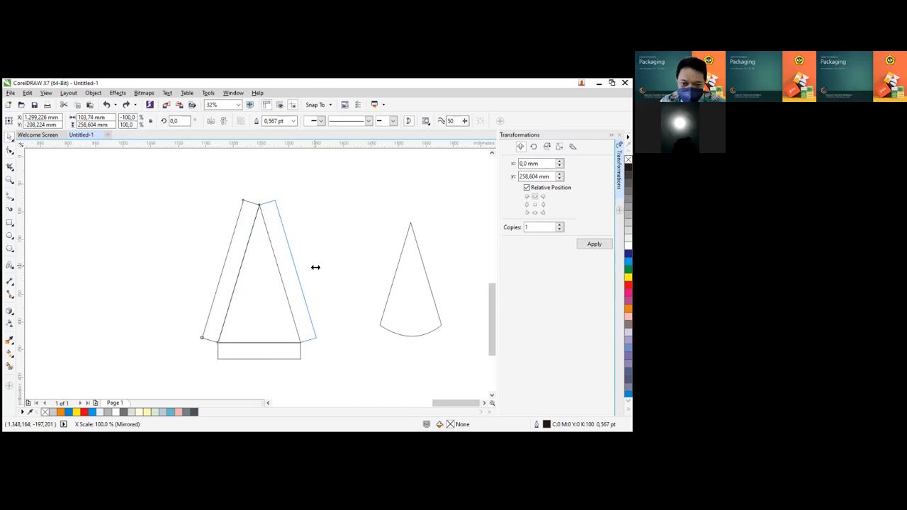
{"action": "left_click_drag", "start_coordinate": [316, 270], "coordinate": [316, 271]}
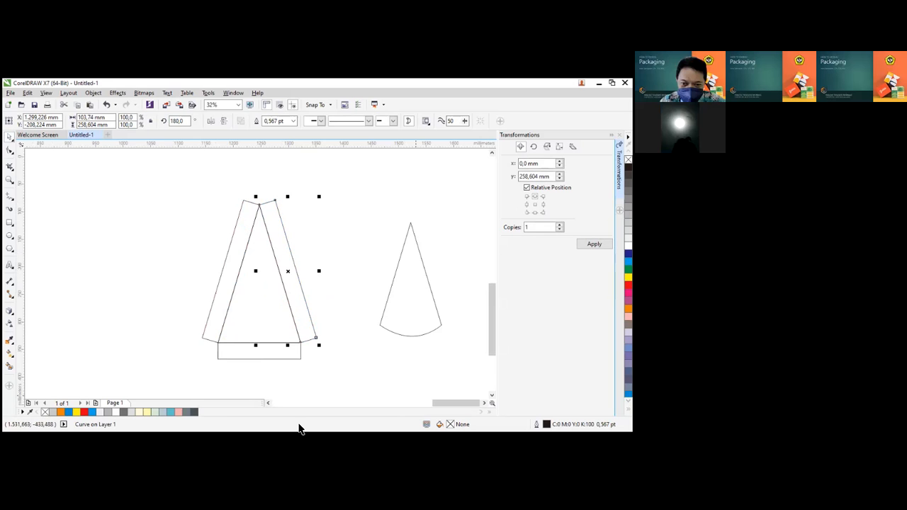
Mirror-copy the bottom flap outward to its left as a 28.74 by 30 mm corner flap, and copy that to the right end
{"action": "left_click", "coordinate": [268, 213]}
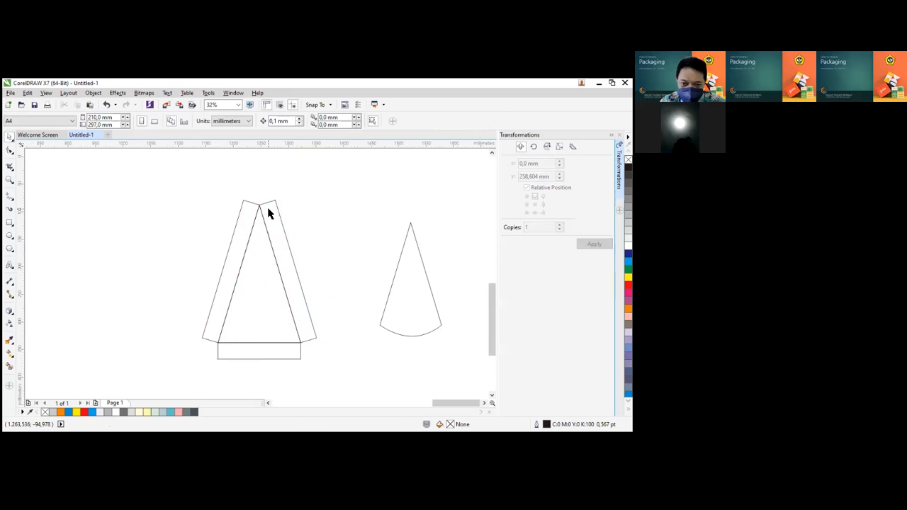
{"action": "scroll", "coordinate": [263, 354], "scroll_direction": "up", "scroll_amount": 2}
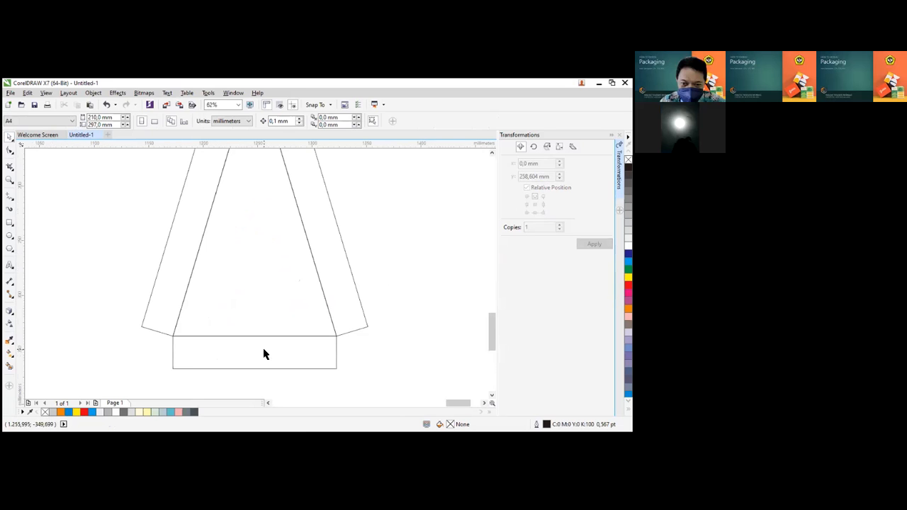
{"action": "left_click", "coordinate": [198, 352]}
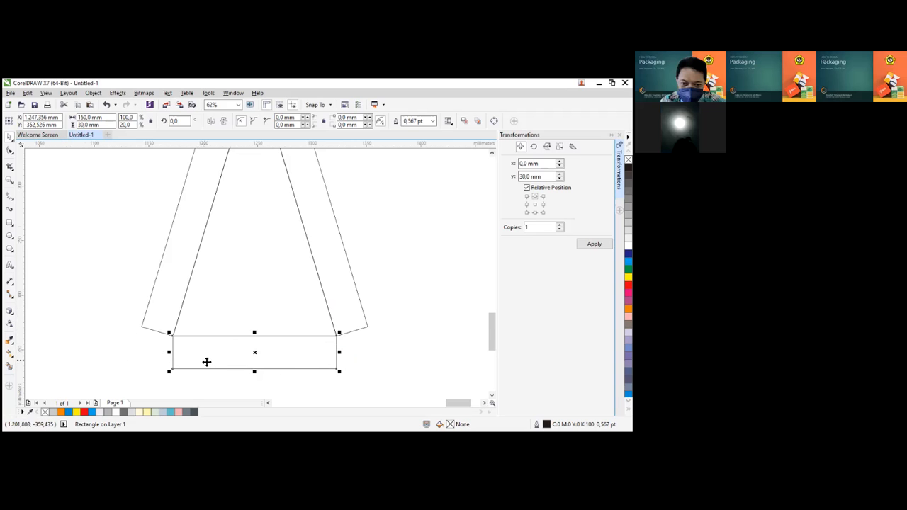
{"action": "scroll", "coordinate": [206, 362], "scroll_direction": "up", "scroll_amount": 2}
{"action": "scroll", "coordinate": [211, 314], "scroll_direction": "down", "scroll_amount": 2}
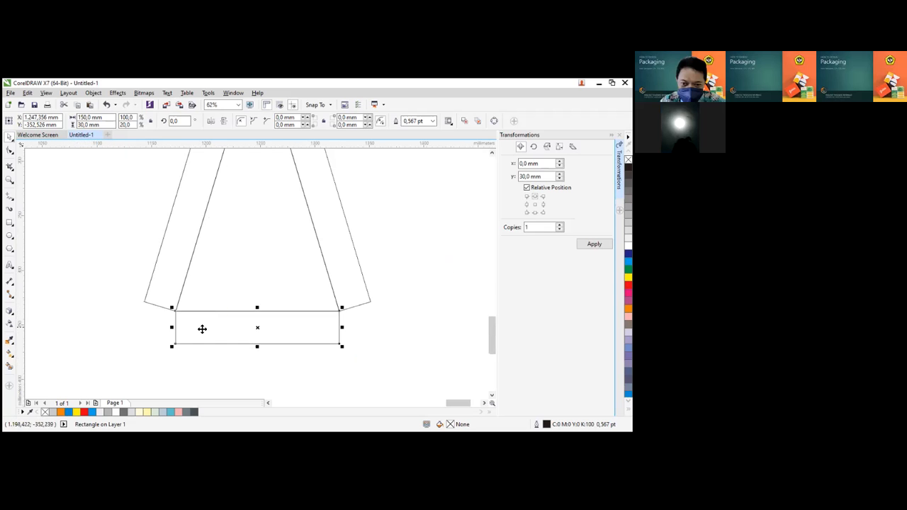
{"action": "scroll", "coordinate": [202, 329], "scroll_direction": "up", "scroll_amount": 2}
{"action": "scroll", "coordinate": [246, 323], "scroll_direction": "down", "scroll_amount": 2}
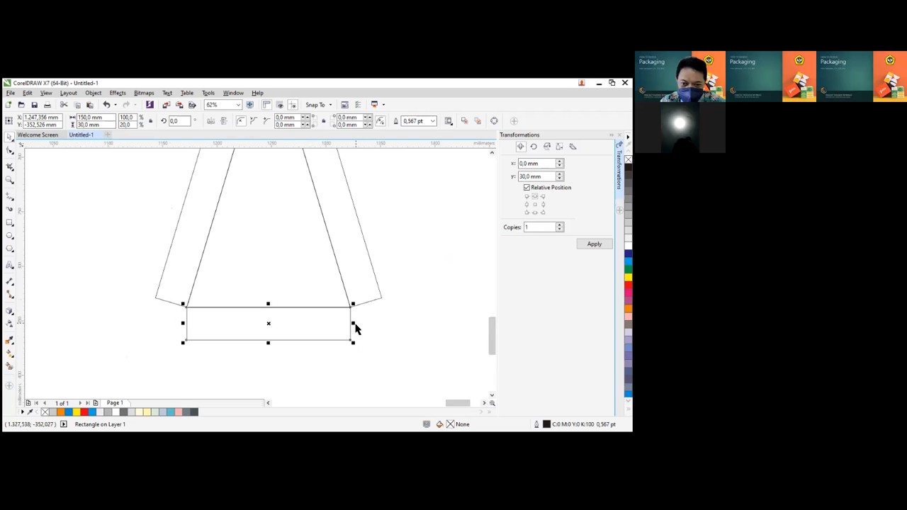
{"action": "left_click_drag", "start_coordinate": [355, 324], "coordinate": [157, 303]}
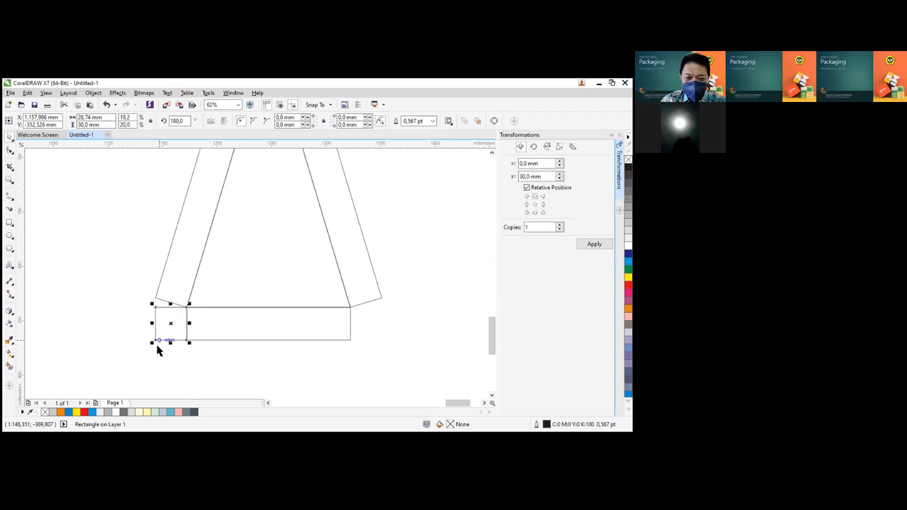
{"action": "scroll", "coordinate": [252, 309], "scroll_direction": "down", "scroll_amount": 2}
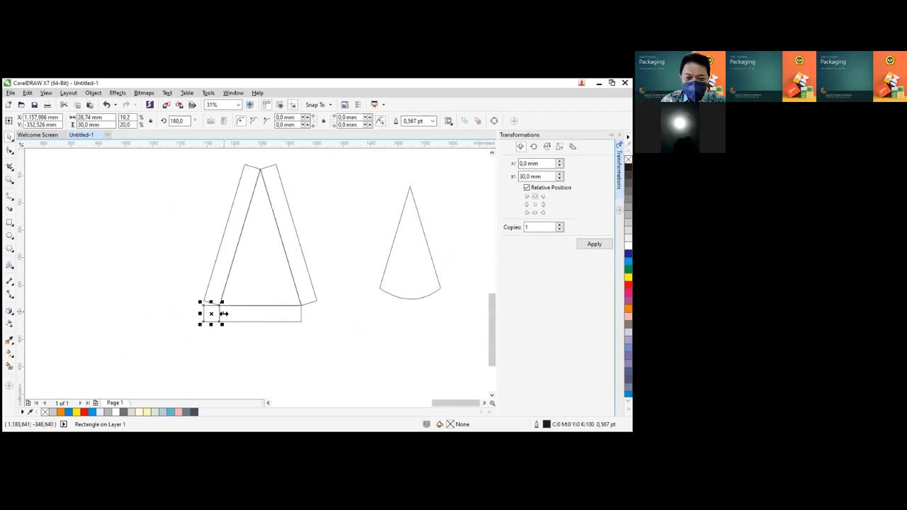
{"action": "left_click_drag", "start_coordinate": [220, 310], "coordinate": [318, 310]}
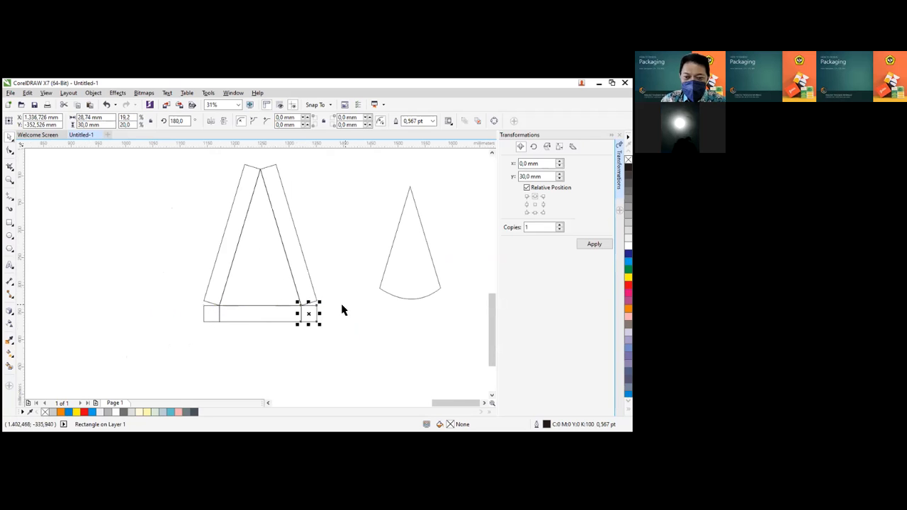
Group all six pieces of the triangular die-line
{"action": "left_click_drag", "start_coordinate": [186, 148], "coordinate": [336, 354]}
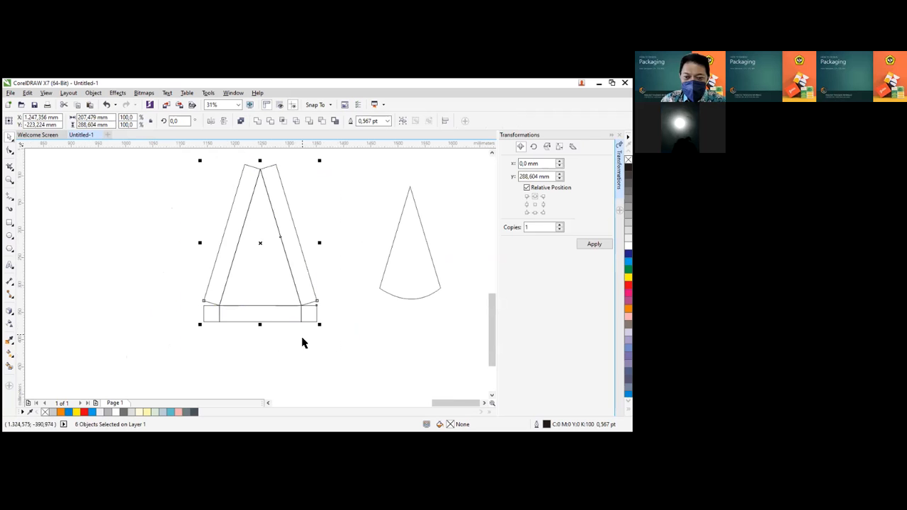
{"action": "scroll", "coordinate": [295, 229], "scroll_direction": "down", "scroll_amount": 1}
{"action": "scroll", "coordinate": [292, 225], "scroll_direction": "up", "scroll_amount": 1}
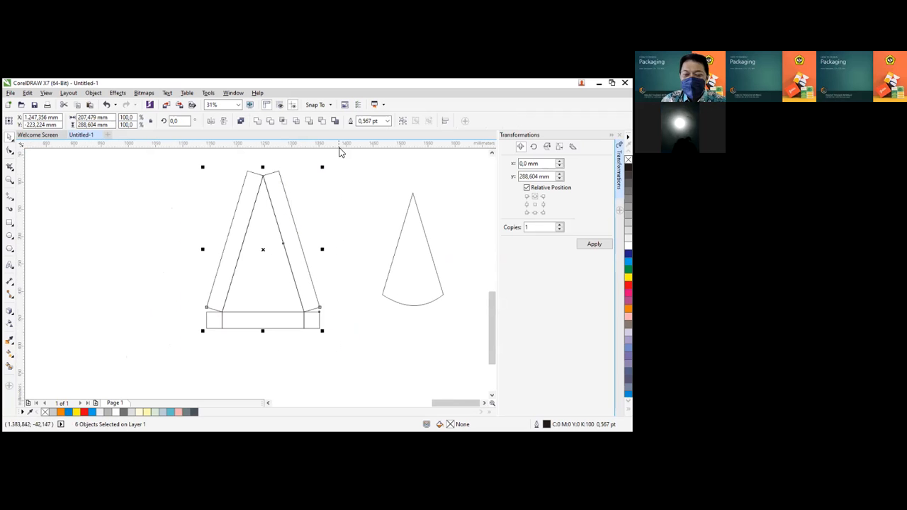
{"action": "left_click", "coordinate": [402, 120]}
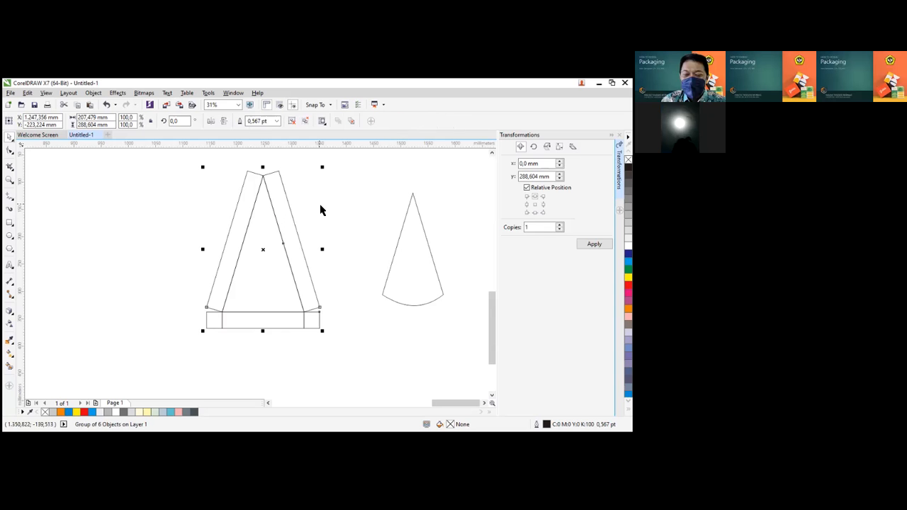
Nest a copy of the grouped die-line rotated 180° against its left side, and add an upright copy beyond it
{"action": "left_click", "coordinate": [280, 214]}
{"action": "left_click_drag", "start_coordinate": [326, 168], "coordinate": [221, 328]}
{"action": "left_click", "coordinate": [284, 190]}
{"action": "left_click_drag", "start_coordinate": [296, 188], "coordinate": [237, 216]}
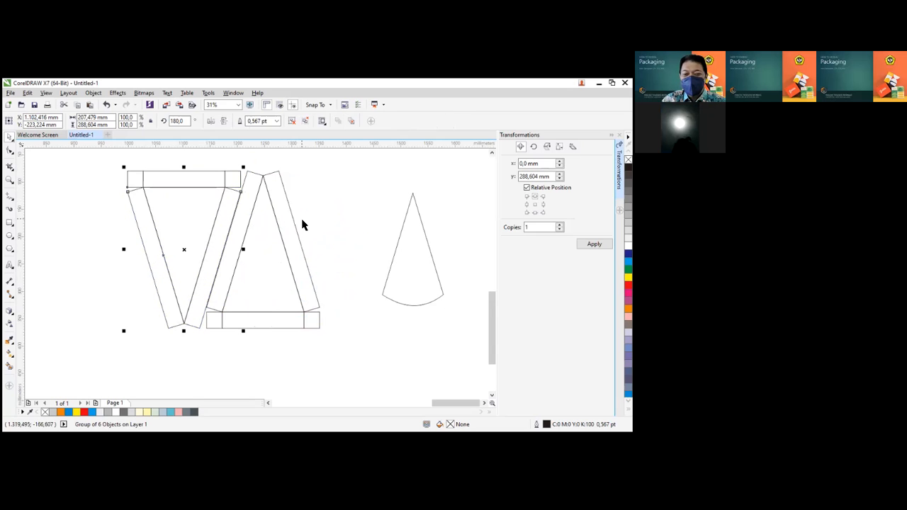
{"action": "left_click_drag", "start_coordinate": [298, 244], "coordinate": [151, 241]}
Draw a sheet rectangle about 581 by 386 mm around the three nested die-lines
{"action": "scroll", "coordinate": [176, 270], "scroll_direction": "down", "scroll_amount": 1}
{"action": "scroll", "coordinate": [140, 273], "scroll_direction": "down", "scroll_amount": 1}
{"action": "scroll", "coordinate": [132, 272], "scroll_direction": "up", "scroll_amount": 2}
{"action": "scroll", "coordinate": [178, 262], "scroll_direction": "down", "scroll_amount": 1}
{"action": "left_click", "coordinate": [10, 222]}
{"action": "left_click_drag", "start_coordinate": [136, 201], "coordinate": [296, 309]}
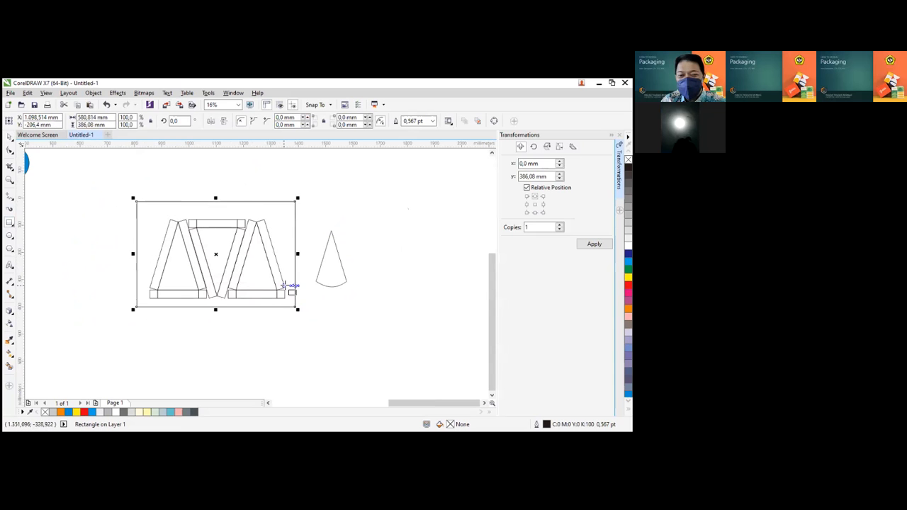
{"action": "left_click", "coordinate": [9, 136]}
{"action": "left_click", "coordinate": [209, 240]}
{"action": "left_click", "coordinate": [209, 227]}
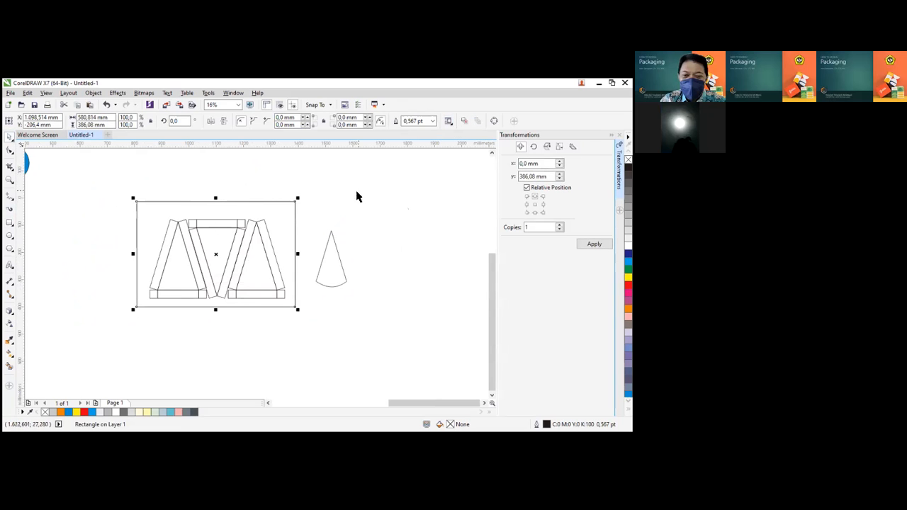
Move the inverted die-line out of the sheet rectangle to the right and delete the left upright copy
{"action": "left_click", "coordinate": [220, 228]}
{"action": "left_click_drag", "start_coordinate": [221, 229], "coordinate": [387, 229]}
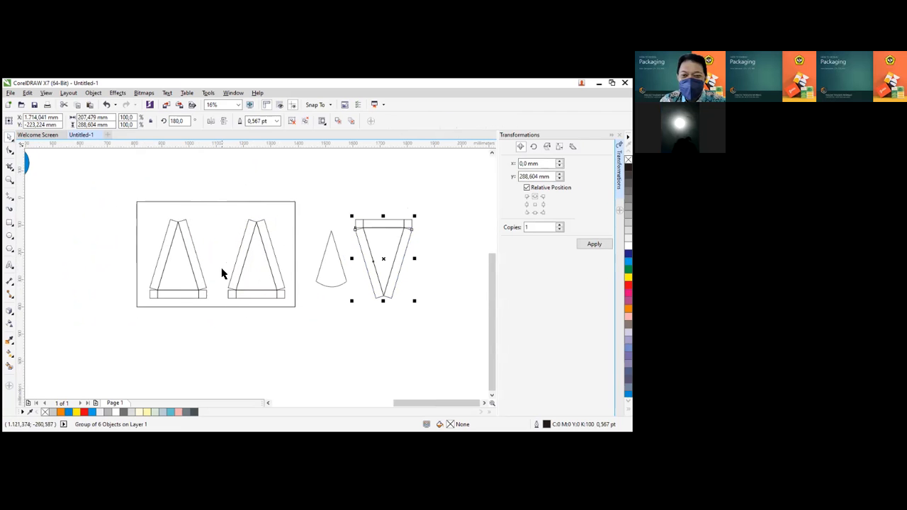
{"action": "left_click_drag", "start_coordinate": [197, 269], "coordinate": [217, 270]}
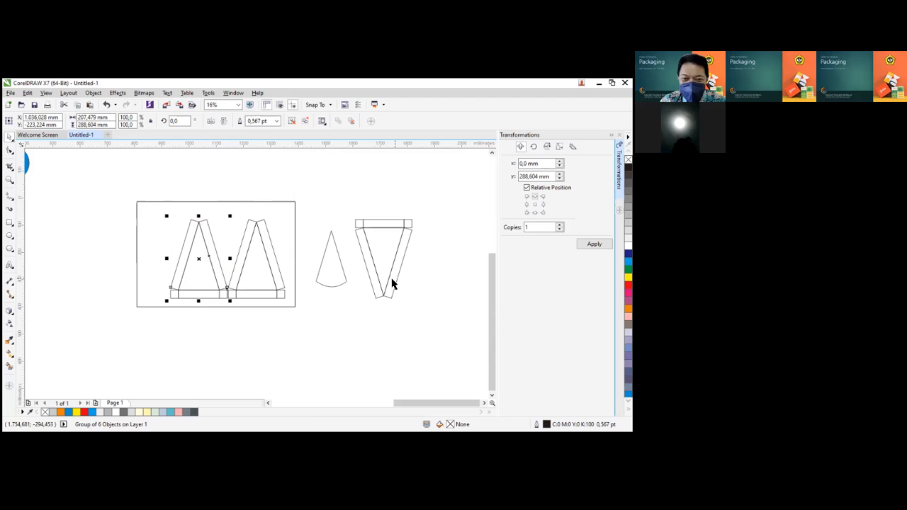
{"action": "left_click_drag", "start_coordinate": [224, 293], "coordinate": [166, 294]}
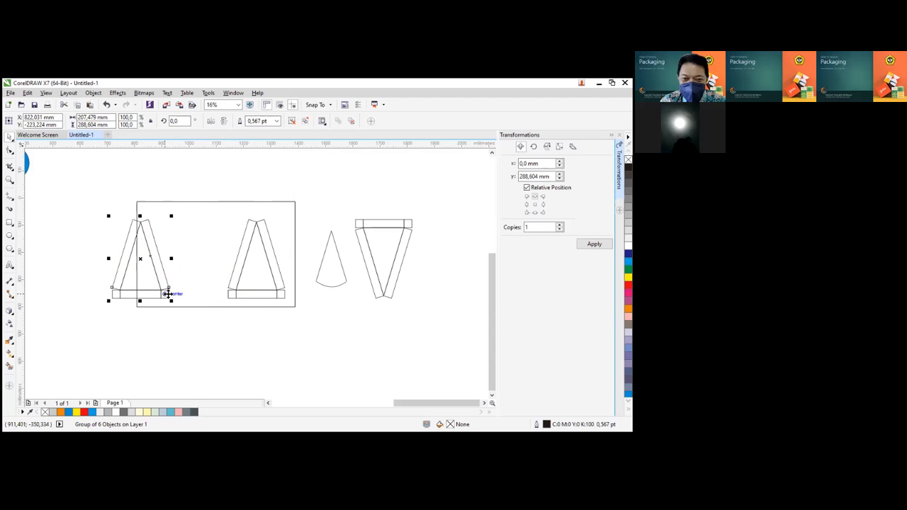
{"action": "key", "text": "Delete"}
Move the inverted die-line back into the sheet and fit its right flap against the upright die-line's left flap
{"action": "left_click_drag", "start_coordinate": [412, 223], "coordinate": [240, 225]}
{"action": "scroll", "coordinate": [243, 248], "scroll_direction": "up", "scroll_amount": 4}
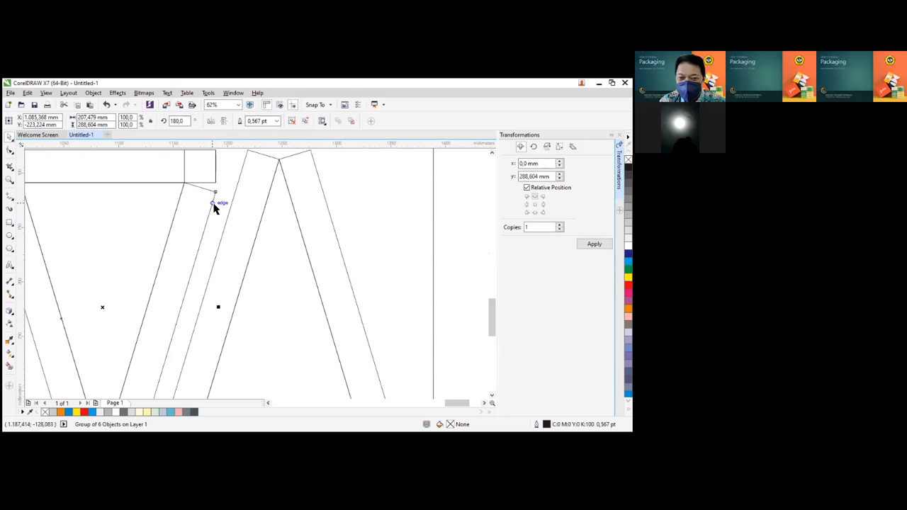
{"action": "left_click_drag", "start_coordinate": [214, 204], "coordinate": [234, 204]}
{"action": "scroll", "coordinate": [269, 256], "scroll_direction": "down", "scroll_amount": 2}
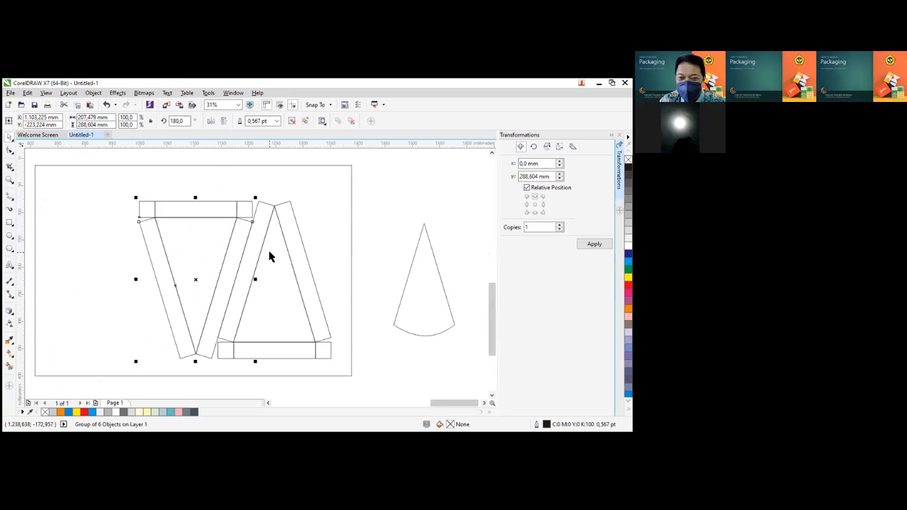
Place a copy of the right upright die-line against the left side of the inverted one
{"action": "left_click", "coordinate": [313, 277]}
{"action": "left_click_drag", "start_coordinate": [312, 272], "coordinate": [158, 274]}
{"action": "scroll", "coordinate": [143, 275], "scroll_direction": "down", "scroll_amount": 2}
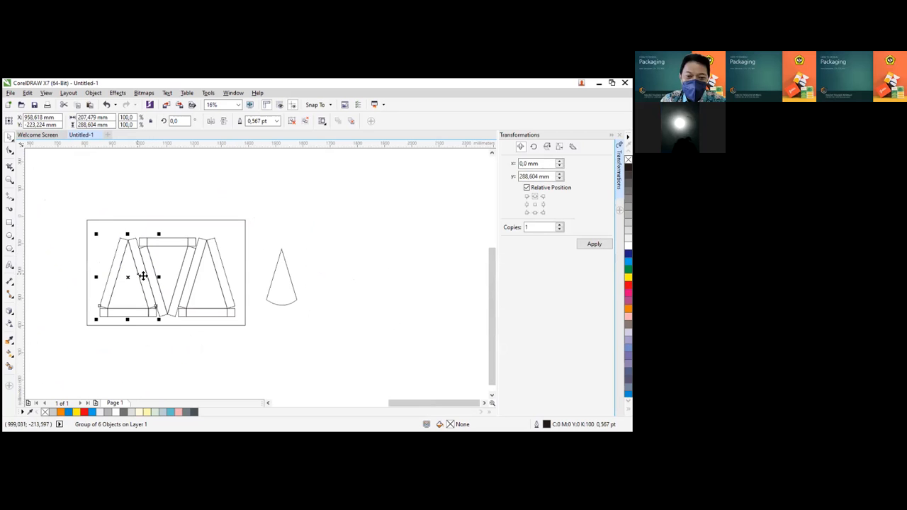
{"action": "left_click", "coordinate": [245, 328]}
{"action": "scroll", "coordinate": [135, 284], "scroll_direction": "up", "scroll_amount": 2}
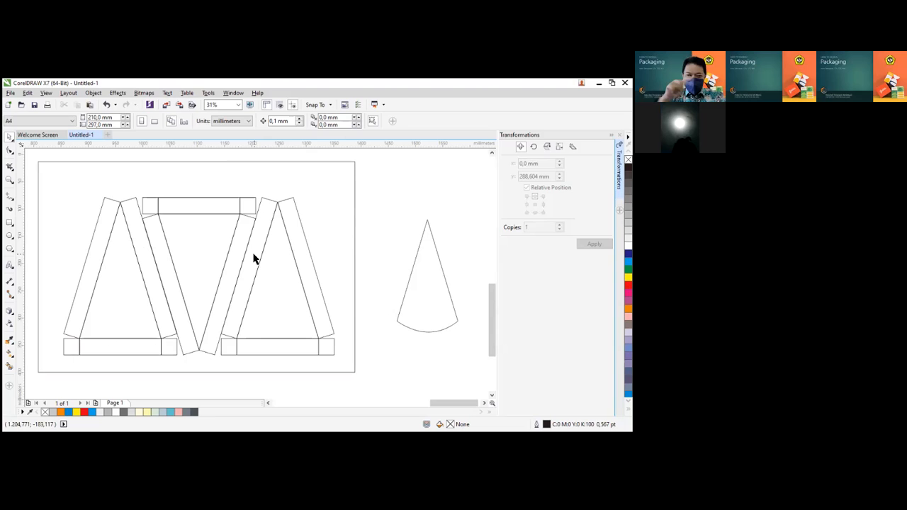
Delete the left upright and the inverted copies from the sheet rectangle
{"action": "left_click", "coordinate": [125, 320]}
{"action": "key", "text": "Delete"}
{"action": "left_click", "coordinate": [196, 281]}
{"action": "key", "text": "Delete"}
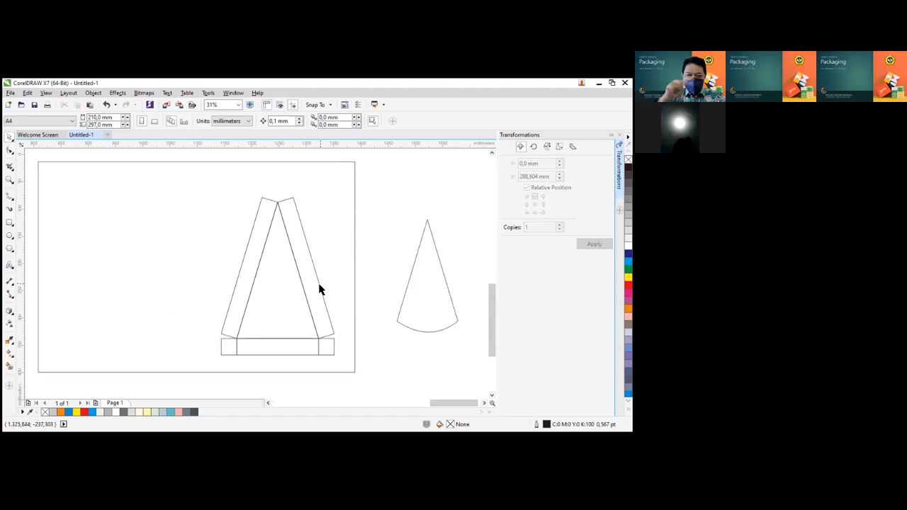
Ungroup the remaining triangular die-line
{"action": "scroll", "coordinate": [289, 277], "scroll_direction": "down", "scroll_amount": 2}
{"action": "key", "text": "z"}
{"action": "left_click_drag", "start_coordinate": [229, 204], "coordinate": [323, 314]}
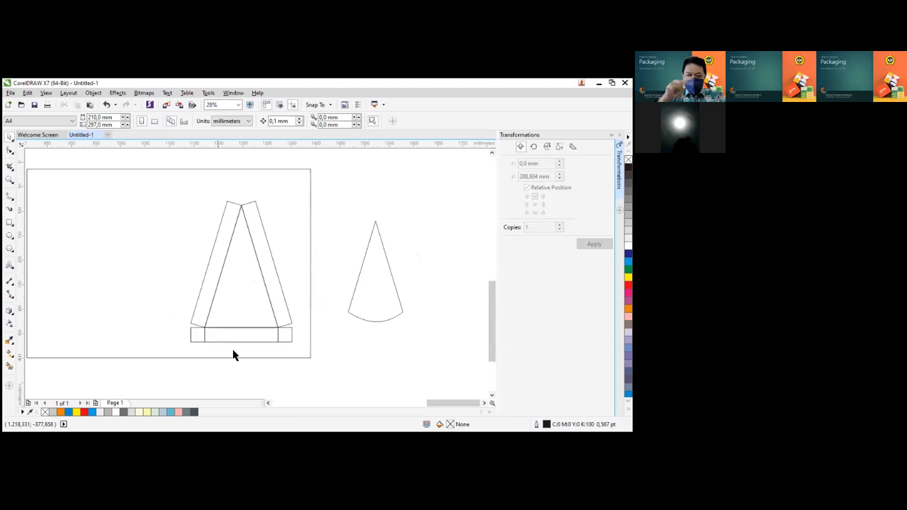
{"action": "left_click", "coordinate": [286, 336]}
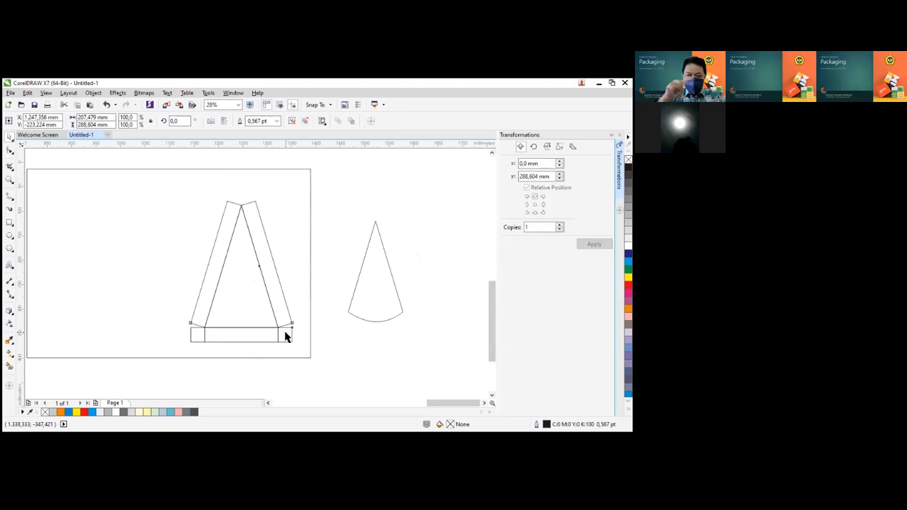
{"action": "left_click", "coordinate": [294, 122]}
{"action": "left_click", "coordinate": [285, 334]}
{"action": "left_click_drag", "start_coordinate": [294, 333], "coordinate": [251, 192]}
{"action": "key", "text": "ctrl+z"}
Place a copy of the right side flap higher along its own direction, its lower end overlapping the flap's upper end
{"action": "left_click", "coordinate": [283, 301]}
{"action": "left_click_drag", "start_coordinate": [293, 323], "coordinate": [261, 217]}
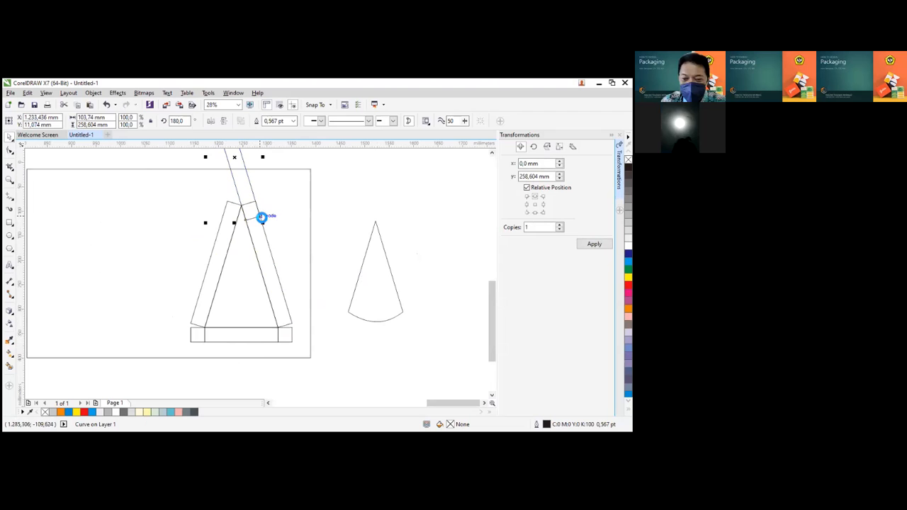
{"action": "left_click", "coordinate": [266, 238], "text": "shift"}
{"action": "left_click", "coordinate": [344, 207]}
Intersect the raised flap copy with the right side flap and delete the raised copy, keeping the small overlap piece
{"action": "left_click", "coordinate": [249, 203]}
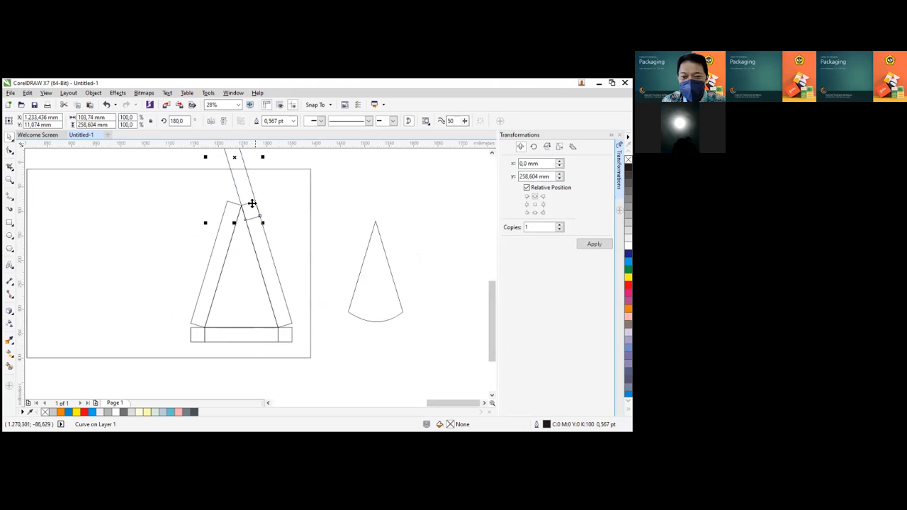
{"action": "left_click", "coordinate": [264, 257]}
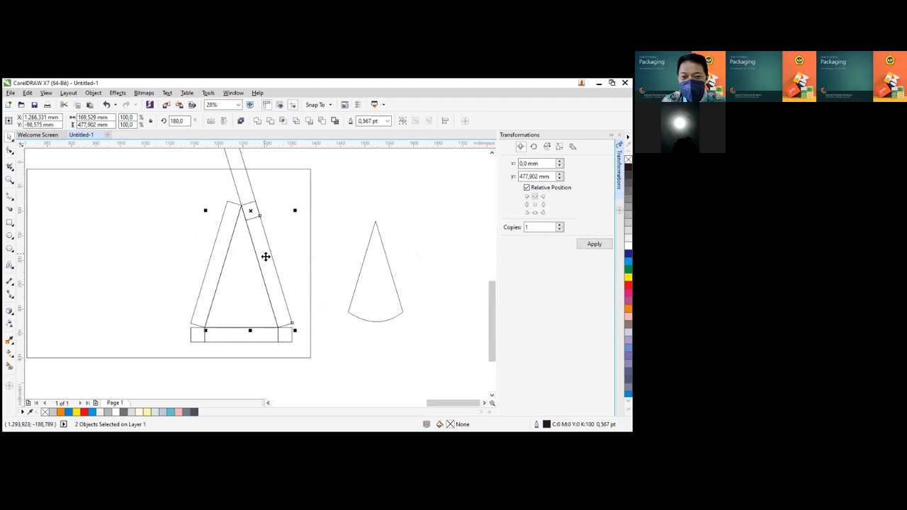
{"action": "left_click", "coordinate": [283, 121]}
{"action": "left_click", "coordinate": [245, 183]}
{"action": "key", "text": "Delete"}
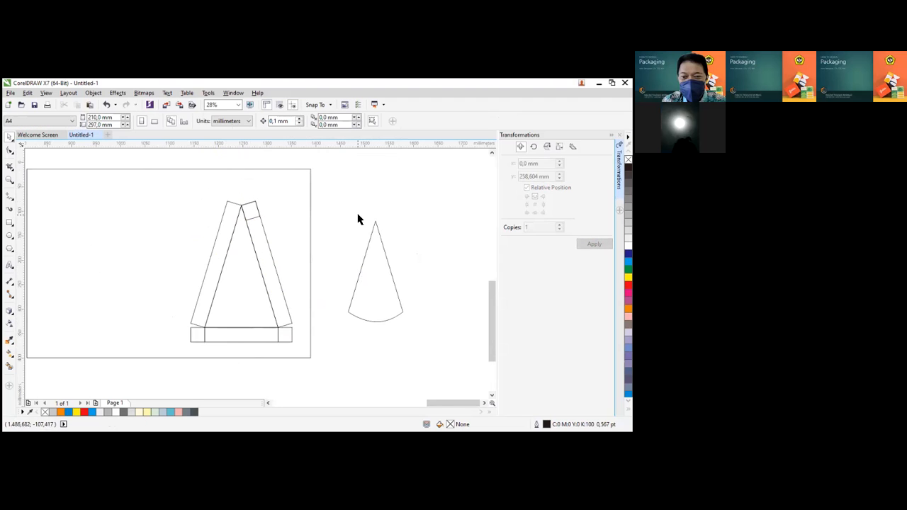
Move the small overlap piece up so its lower edge sits on the right side flap's upper edge
{"action": "scroll", "coordinate": [249, 208], "scroll_direction": "up", "scroll_amount": 2}
{"action": "left_click", "coordinate": [263, 221]}
{"action": "left_click_drag", "start_coordinate": [269, 225], "coordinate": [265, 197]}
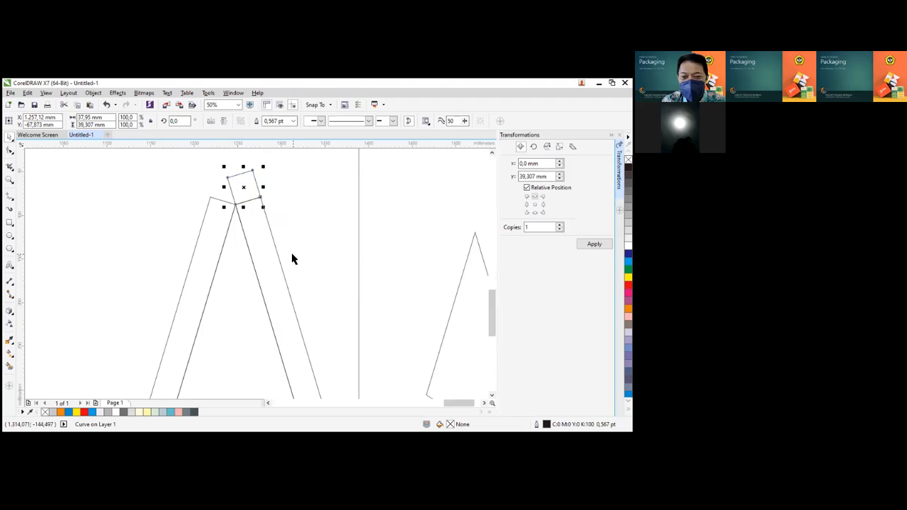
{"action": "scroll", "coordinate": [286, 258], "scroll_direction": "down", "scroll_amount": 2}
{"action": "left_click", "coordinate": [340, 238]}
{"action": "scroll", "coordinate": [276, 301], "scroll_direction": "up", "scroll_amount": 1}
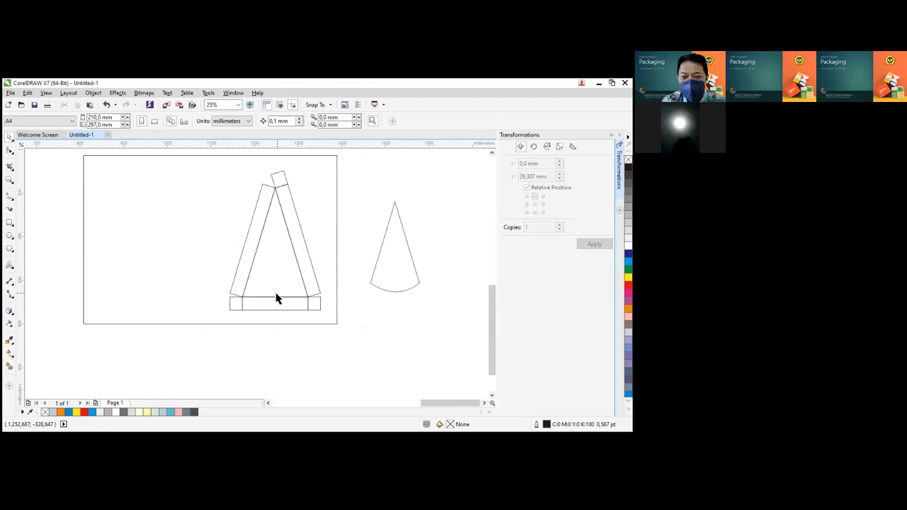
Draw a rectangle about 18 by 12.5 mm inside the left corner flap and round its right corners to about 6.2 mm
{"action": "key", "text": "F2"}
{"action": "left_click_drag", "start_coordinate": [208, 272], "coordinate": [289, 324]}
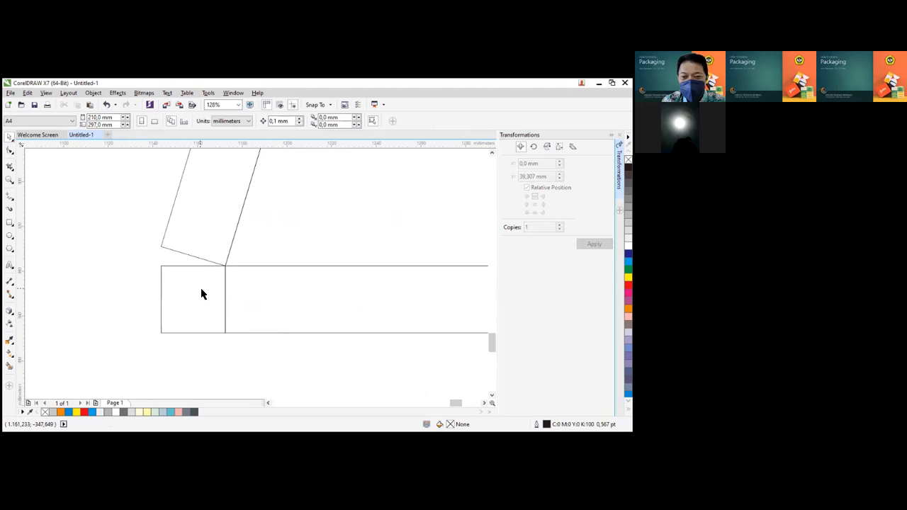
{"action": "left_click", "coordinate": [10, 225]}
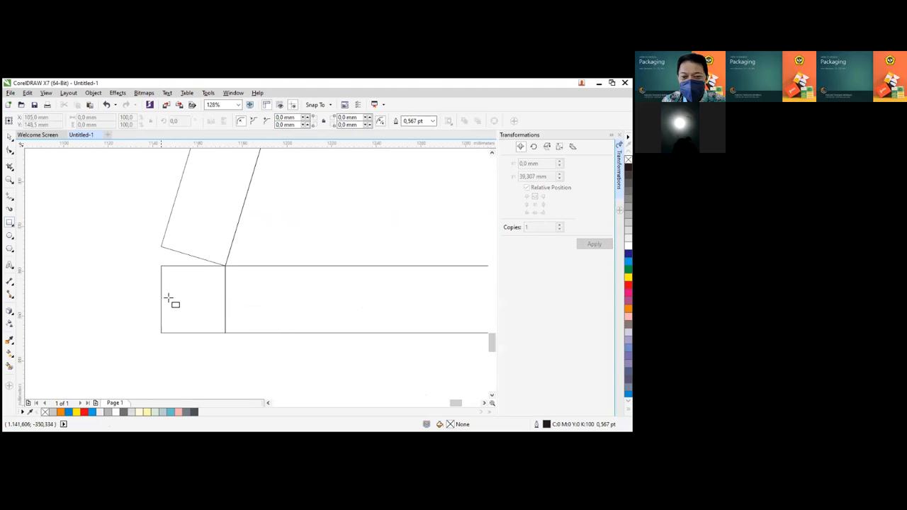
{"action": "scroll", "coordinate": [203, 299], "scroll_direction": "up", "scroll_amount": 3}
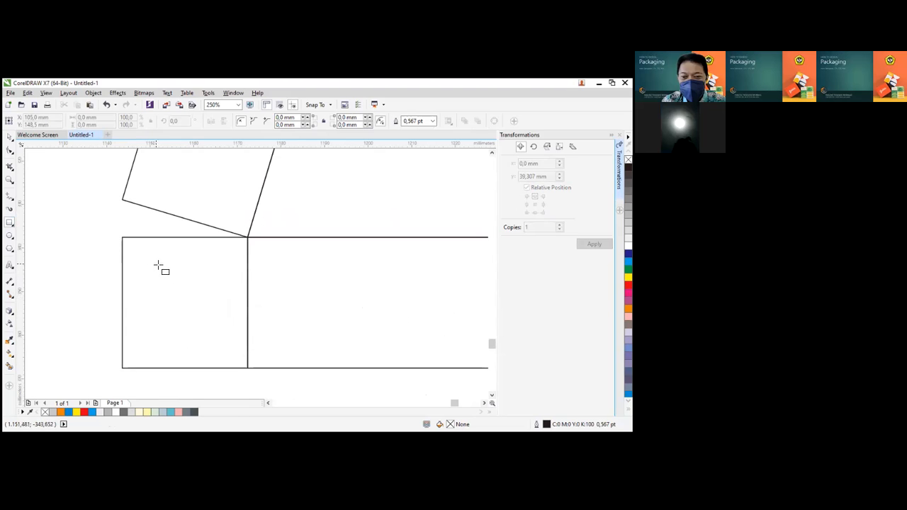
{"action": "left_click_drag", "start_coordinate": [147, 270], "coordinate": [180, 326]}
{"action": "left_click", "coordinate": [10, 150]}
{"action": "left_click_drag", "start_coordinate": [226, 269], "coordinate": [199, 268]}
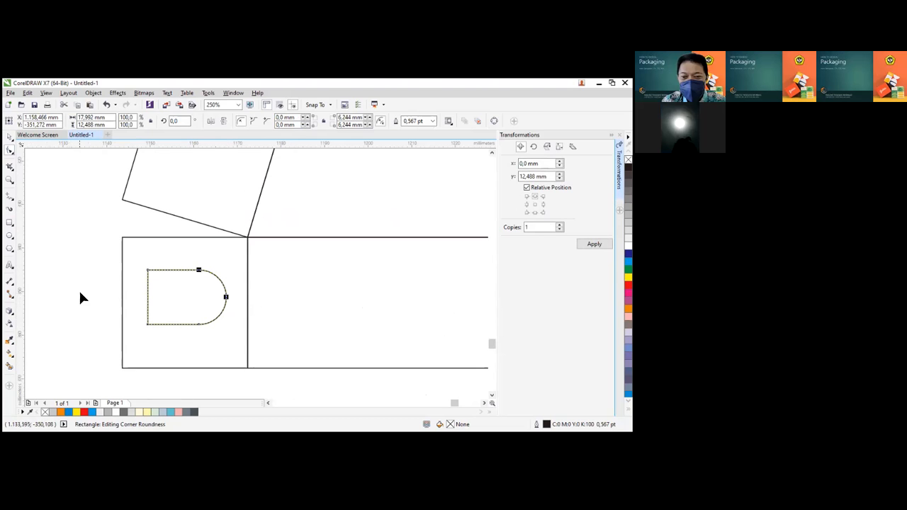
Draw a three-sided polygon about 40.7 by 35.2 mm in the empty area beside the left corner flap
{"action": "scroll", "coordinate": [81, 295], "scroll_direction": "down", "scroll_amount": 2}
{"action": "left_click", "coordinate": [268, 402]}
{"action": "left_click", "coordinate": [267, 402]}
{"action": "left_click", "coordinate": [10, 223]}
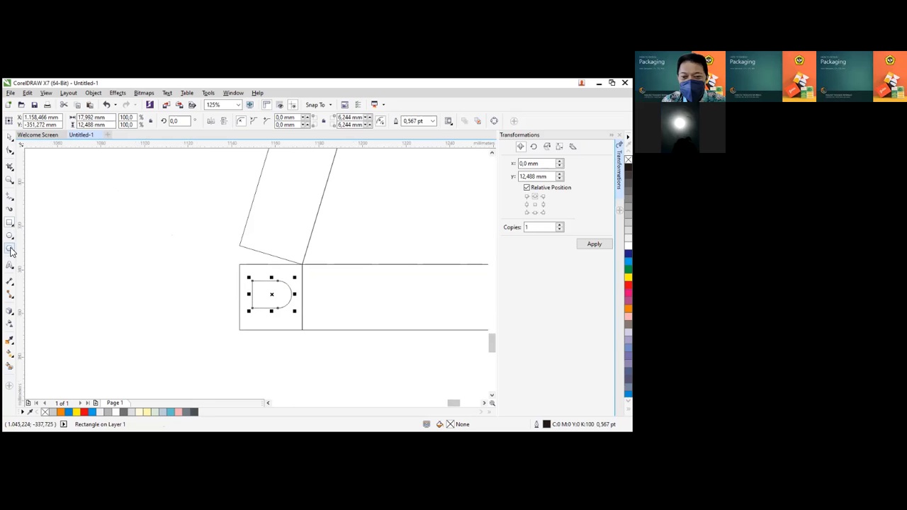
{"action": "left_click", "coordinate": [10, 249]}
{"action": "left_click_drag", "start_coordinate": [101, 259], "coordinate": [196, 365]}
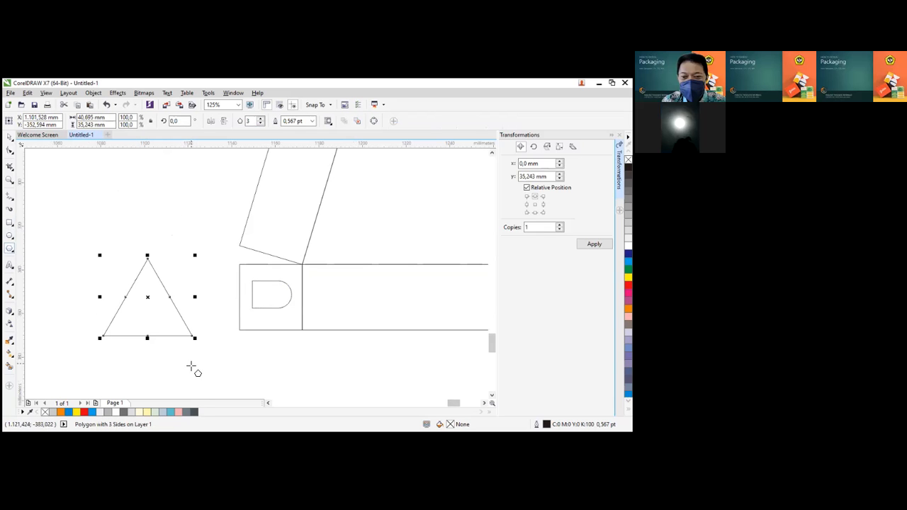
{"action": "left_click", "coordinate": [10, 150]}
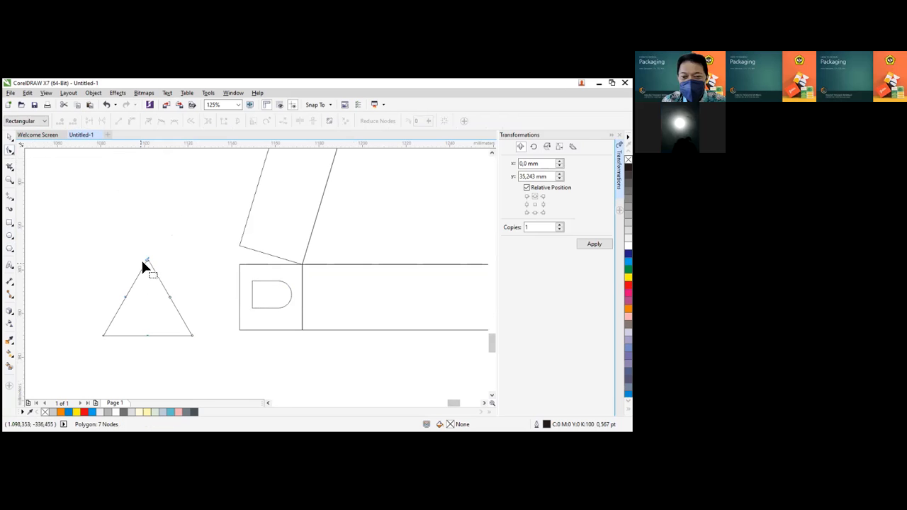
{"action": "double_click", "coordinate": [137, 277]}
{"action": "key", "text": "ctrl+z"}
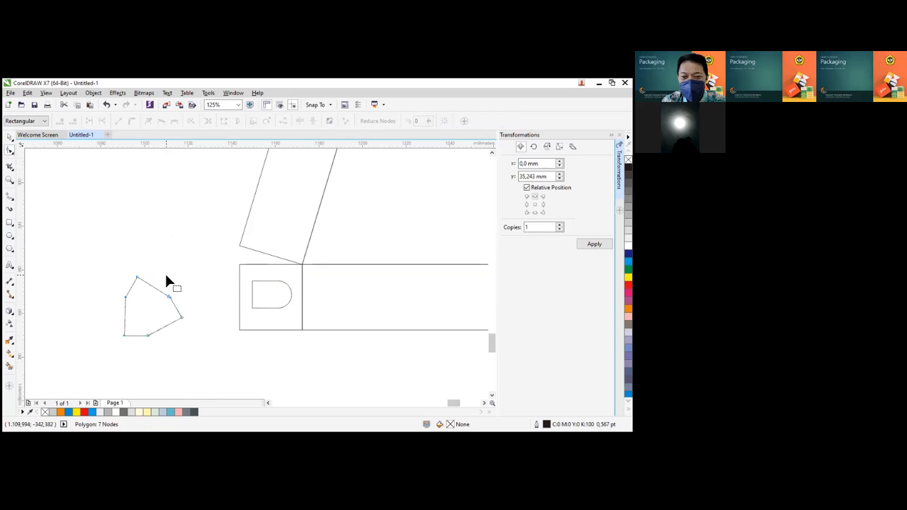
{"action": "key", "text": "ctrl+z"}
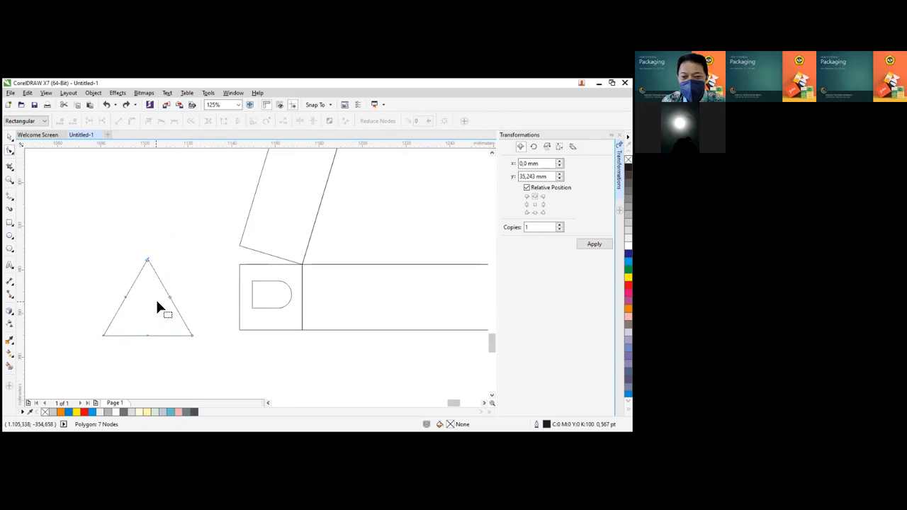
{"action": "scroll", "coordinate": [158, 303], "scroll_direction": "up", "scroll_amount": 2}
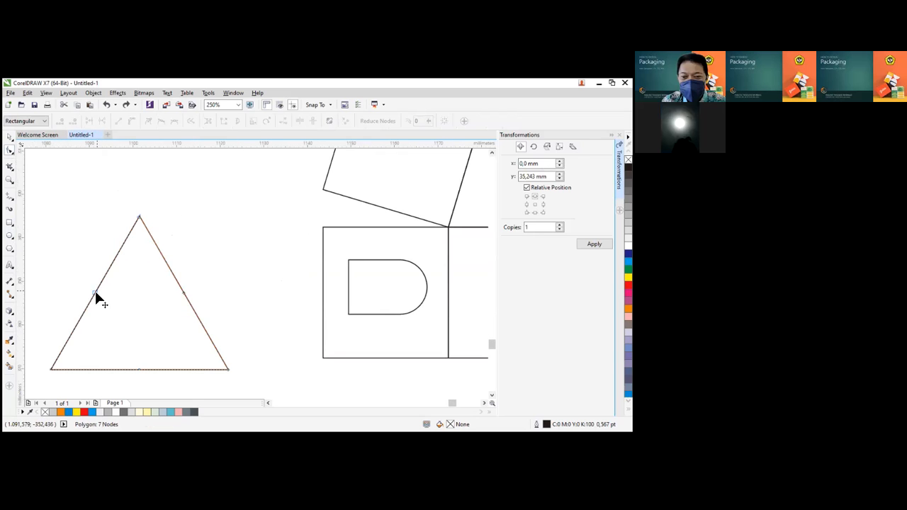
{"action": "left_click", "coordinate": [112, 264]}
{"action": "left_click", "coordinate": [161, 122]}
{"action": "key", "text": "Delete"}
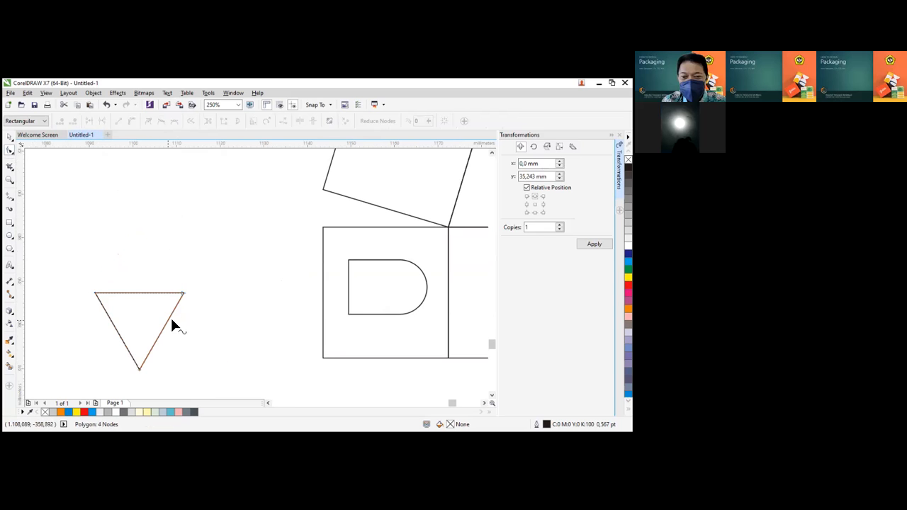
{"action": "key", "text": "ctrl+z"}
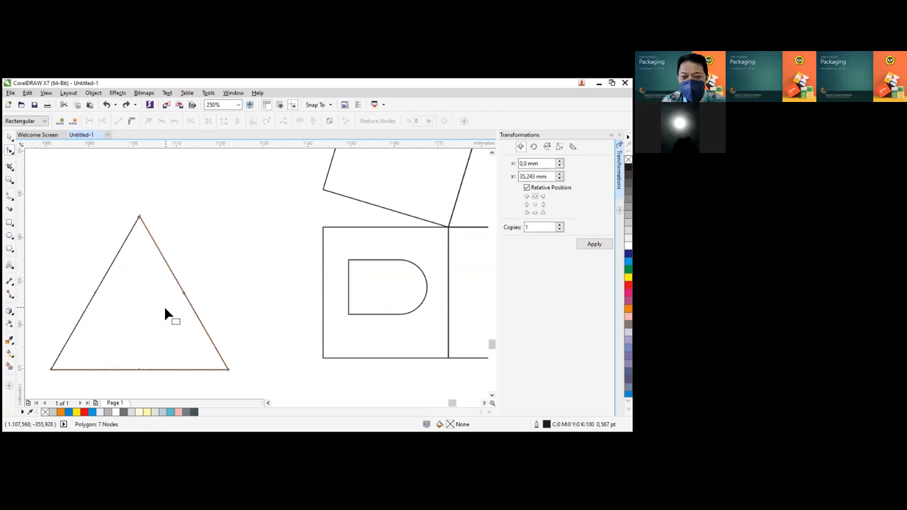
Convert the triangle to curves, remove its apex node and lower both side nodes to form a broad rounded tip
{"action": "left_click", "coordinate": [119, 251]}
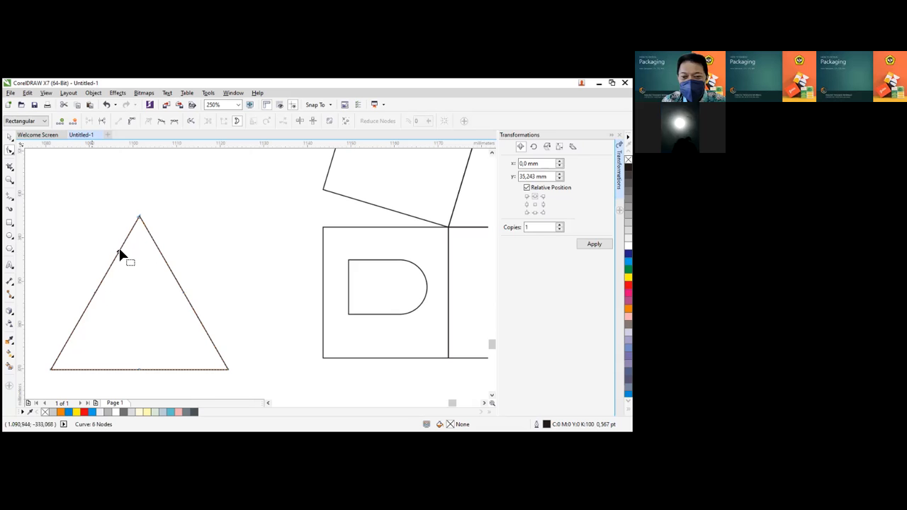
{"action": "key", "text": "Delete"}
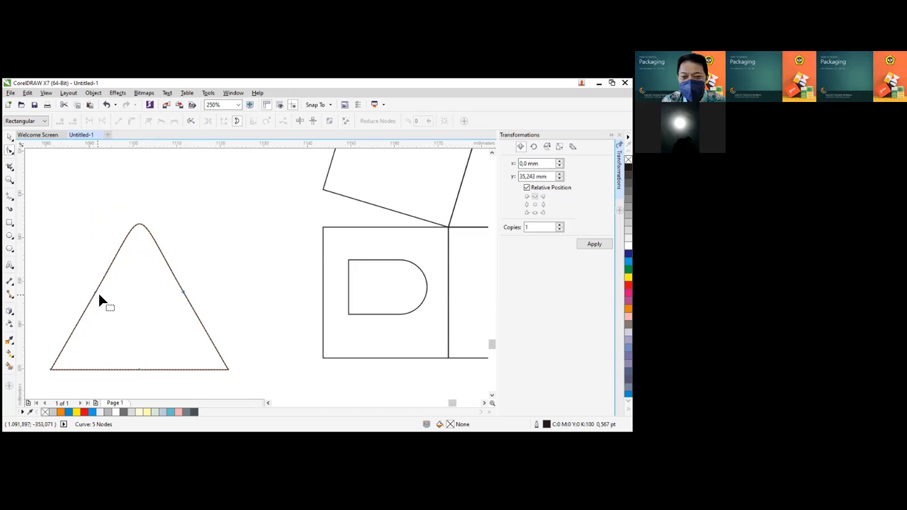
{"action": "left_click_drag", "start_coordinate": [98, 298], "coordinate": [77, 326]}
{"action": "left_click_drag", "start_coordinate": [182, 292], "coordinate": [205, 323]}
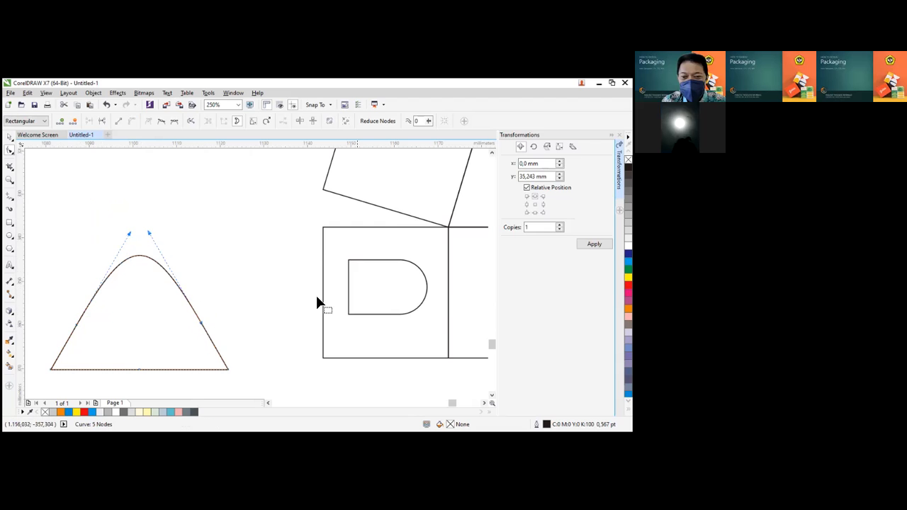
Rotate the rounded triangle to 270 degrees, move it nearer the left corner flap and squash its height to about 19.6 mm
{"action": "left_click", "coordinate": [9, 136]}
{"action": "left_click", "coordinate": [127, 258]}
{"action": "left_click_drag", "start_coordinate": [233, 253], "coordinate": [182, 386]}
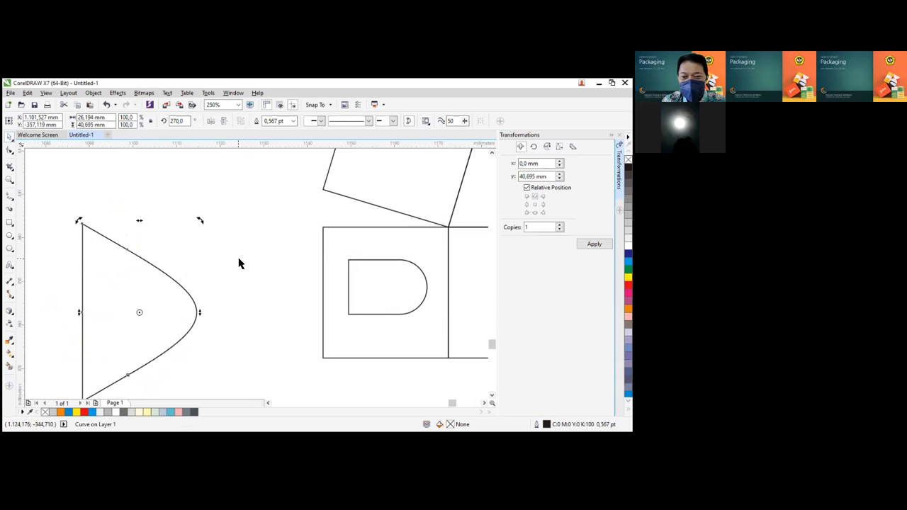
{"action": "scroll", "coordinate": [189, 302], "scroll_direction": "down", "scroll_amount": 1}
{"action": "left_click_drag", "start_coordinate": [164, 314], "coordinate": [213, 312]}
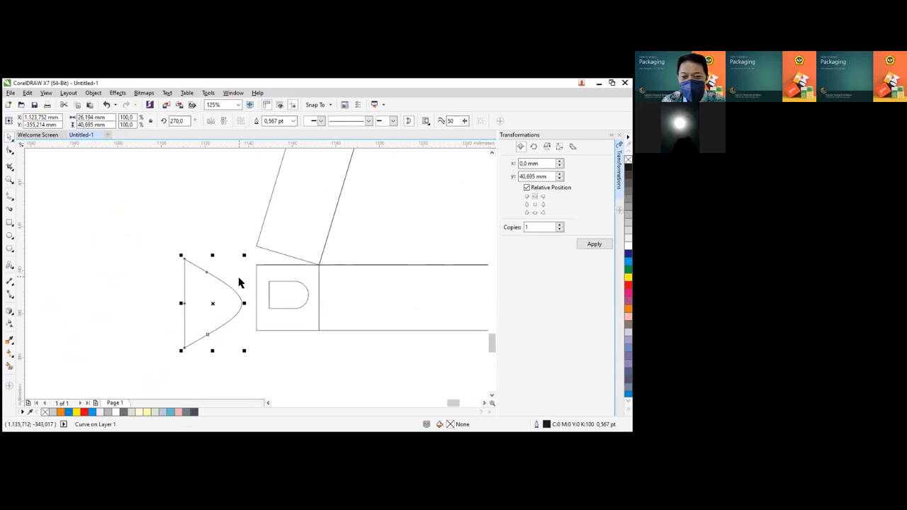
{"action": "left_click_drag", "start_coordinate": [213, 352], "coordinate": [228, 308]}
{"action": "scroll", "coordinate": [228, 309], "scroll_direction": "up", "scroll_amount": 1}
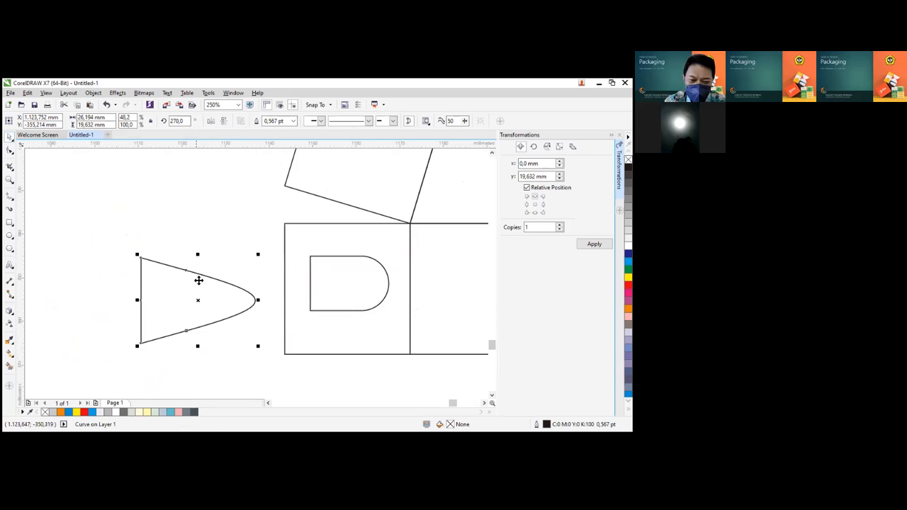
Trim the slanted upper and lower edges behind the pointed shape's side nodes straight with a rectangle and delete the rectangle
{"action": "left_click", "coordinate": [10, 222]}
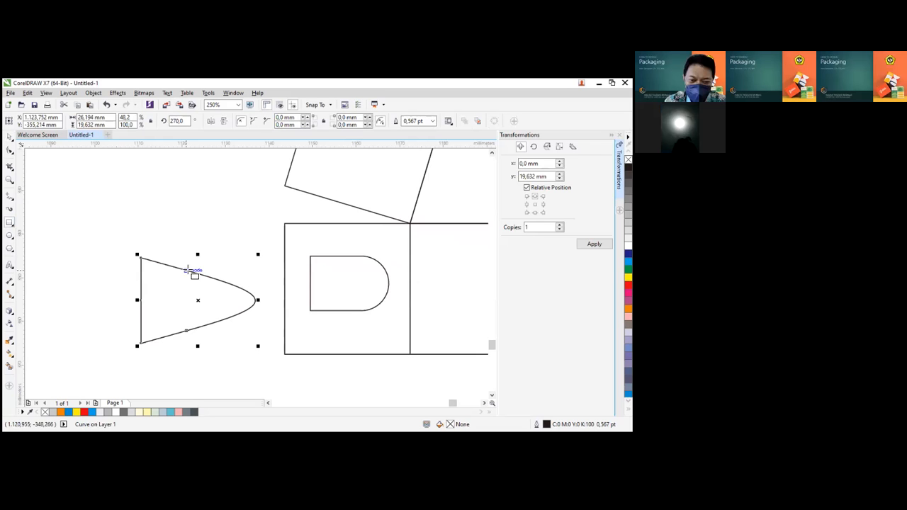
{"action": "left_click_drag", "start_coordinate": [189, 271], "coordinate": [96, 228]}
{"action": "left_click", "coordinate": [10, 138]}
{"action": "left_click", "coordinate": [173, 287], "text": "shift"}
{"action": "left_click", "coordinate": [270, 124]}
{"action": "left_click", "coordinate": [186, 238]}
{"action": "left_click_drag", "start_coordinate": [188, 229], "coordinate": [185, 330]}
{"action": "left_click", "coordinate": [188, 307], "text": "shift"}
{"action": "left_click", "coordinate": [270, 122]}
{"action": "left_click", "coordinate": [164, 353]}
{"action": "key", "text": "Delete"}
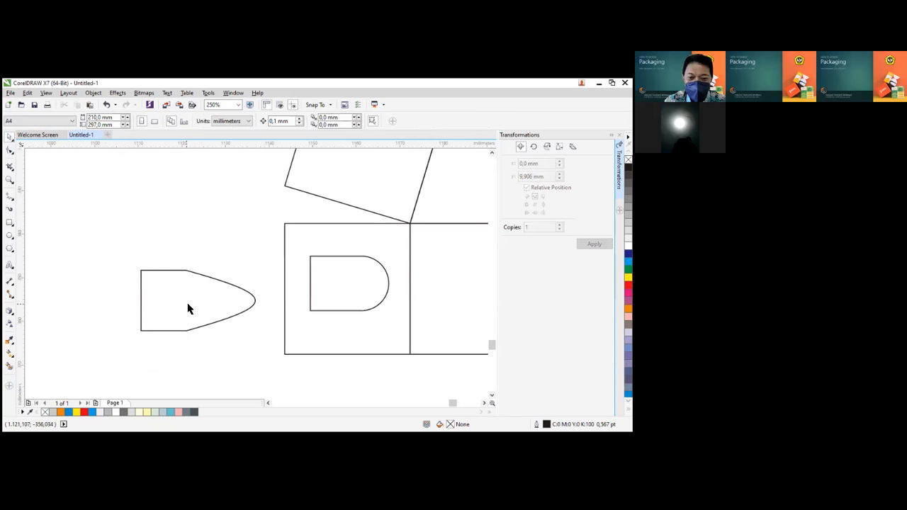
Move the pointed tab shape up and away from the corner flap, and delete it
{"action": "left_click", "coordinate": [188, 310]}
{"action": "left_click_drag", "start_coordinate": [199, 302], "coordinate": [125, 233]}
{"action": "scroll", "coordinate": [121, 251], "scroll_direction": "up", "scroll_amount": 1}
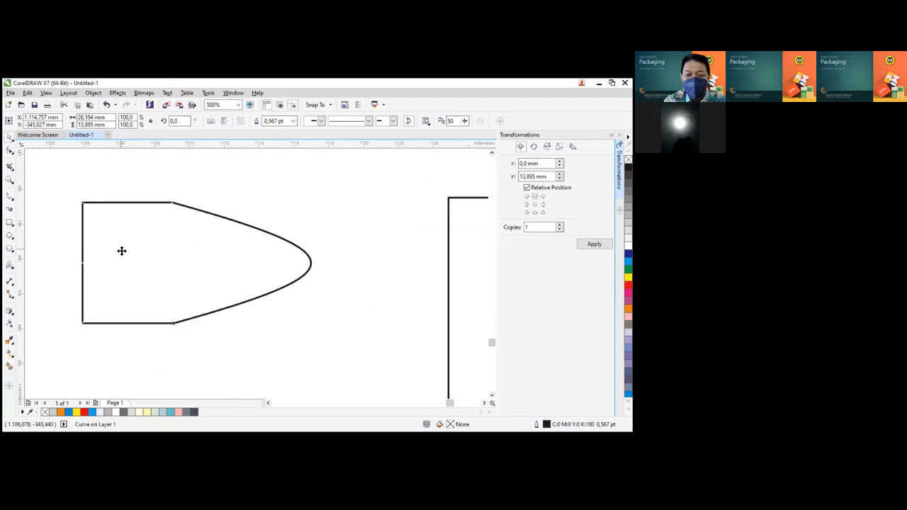
{"action": "scroll", "coordinate": [121, 250], "scroll_direction": "up", "scroll_amount": 1}
{"action": "scroll", "coordinate": [155, 250], "scroll_direction": "down", "scroll_amount": 1}
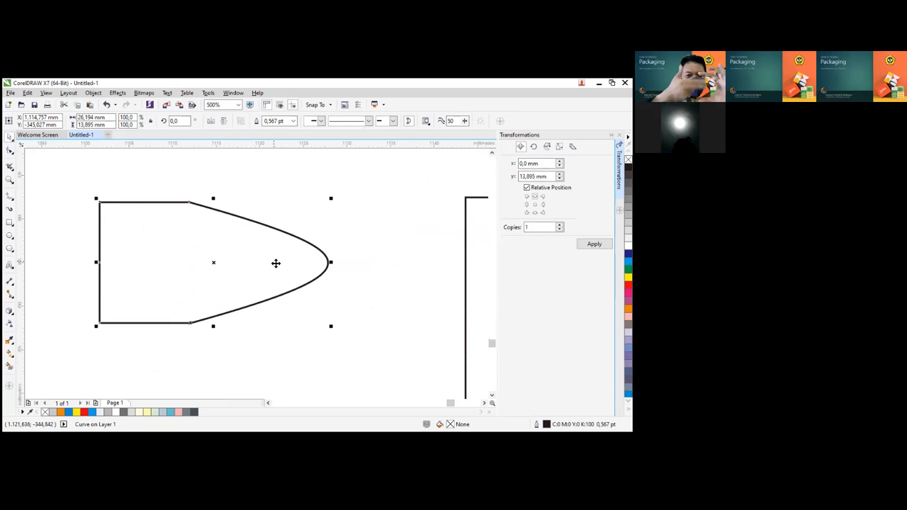
{"action": "scroll", "coordinate": [276, 263], "scroll_direction": "down", "scroll_amount": 6}
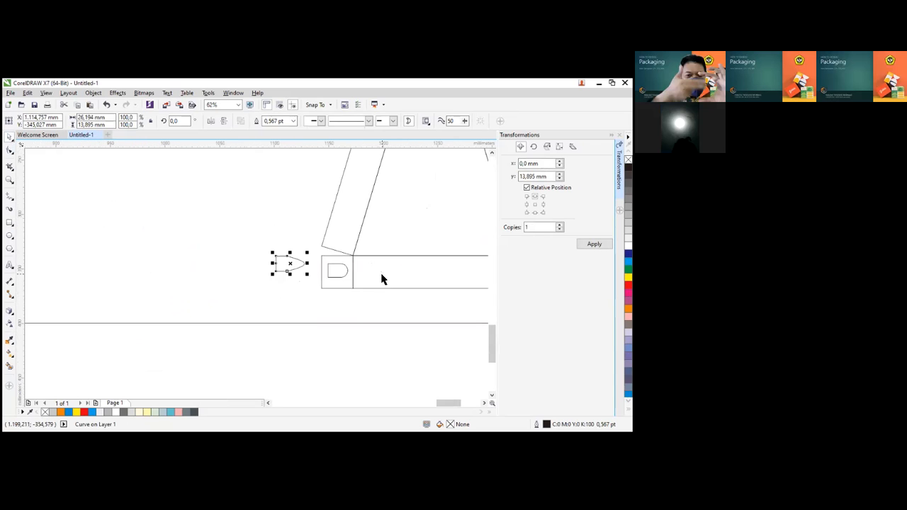
{"action": "left_click_drag", "start_coordinate": [239, 220], "coordinate": [426, 320]}
{"action": "left_click", "coordinate": [137, 252]}
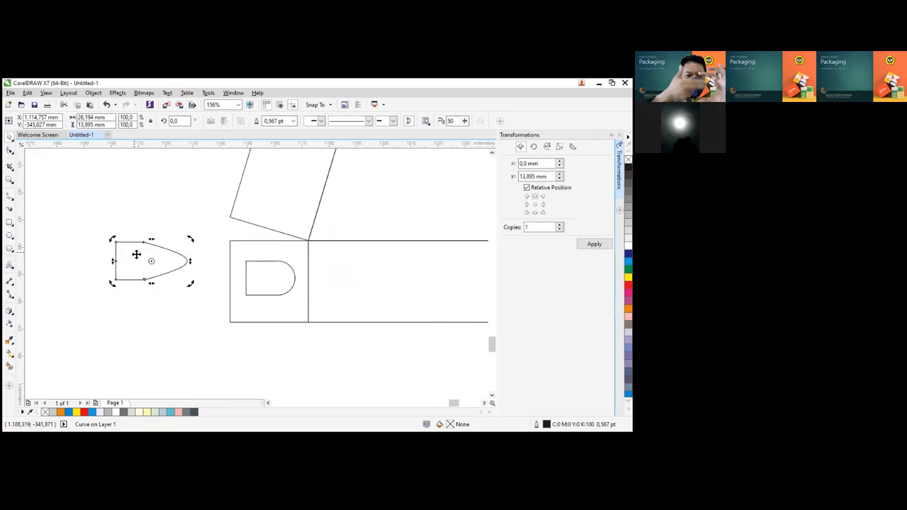
{"action": "key", "text": "Delete"}
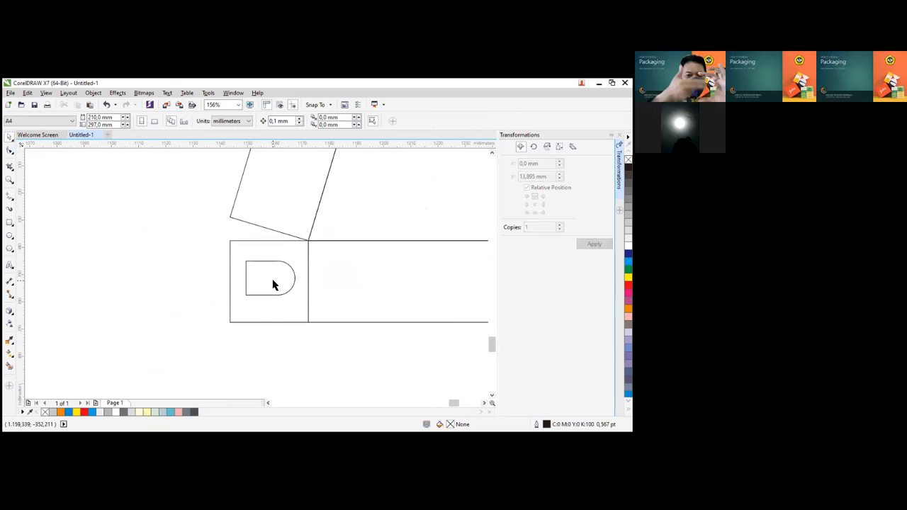
Center the rounded rectangle horizontally within the left corner flap and reselect it
{"action": "left_click", "coordinate": [273, 285]}
{"action": "left_click", "coordinate": [267, 254], "text": "shift"}
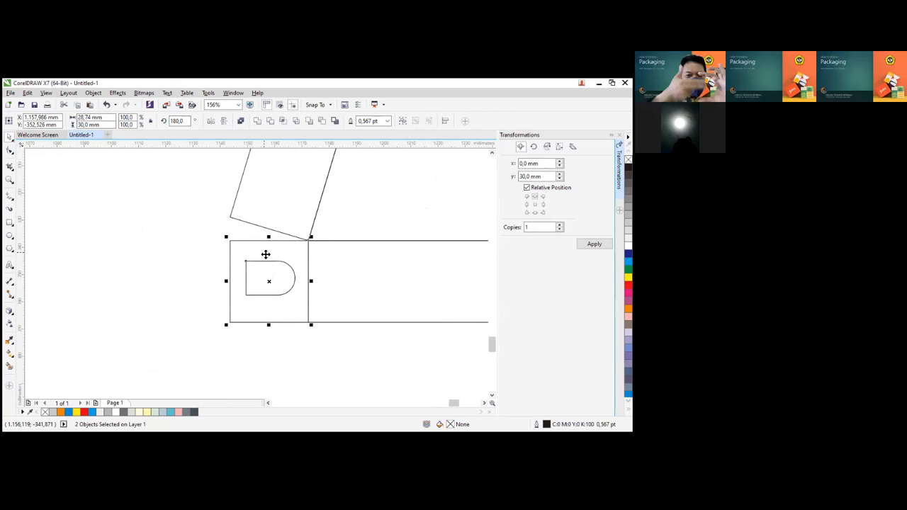
{"action": "left_click", "coordinate": [272, 290]}
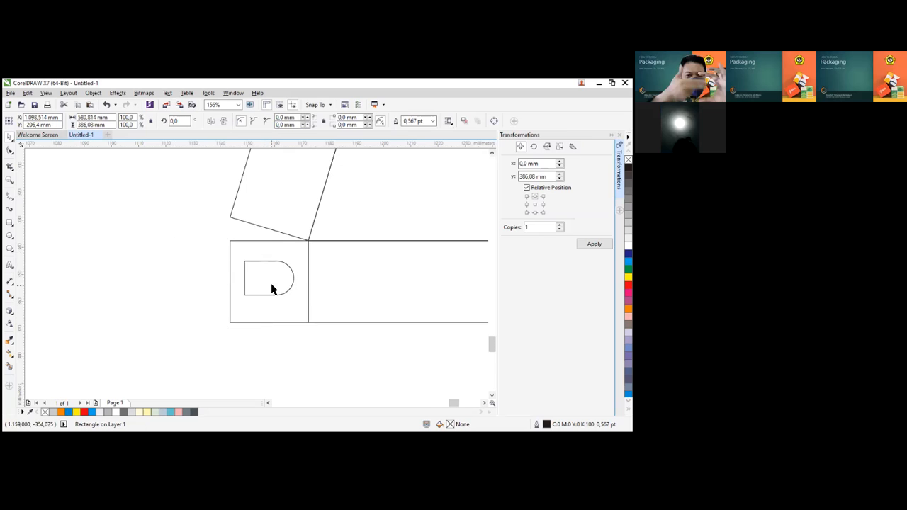
{"action": "scroll", "coordinate": [267, 279], "scroll_direction": "up", "scroll_amount": 2}
{"action": "left_click", "coordinate": [266, 275]}
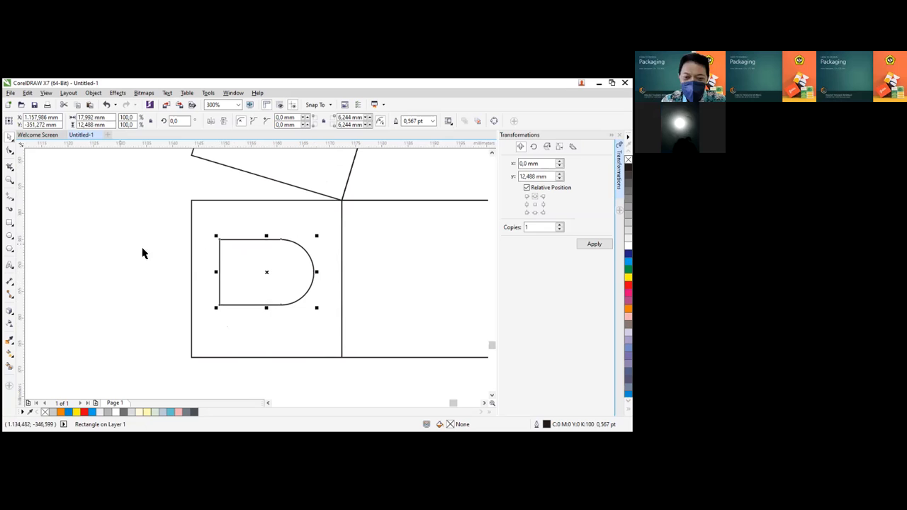
Draw a small spacer rectangle about 3.1 mm high from the corner flap's outer edge and set its width to 7 mm
{"action": "left_click", "coordinate": [10, 223]}
{"action": "left_click_drag", "start_coordinate": [192, 235], "coordinate": [219, 252]}
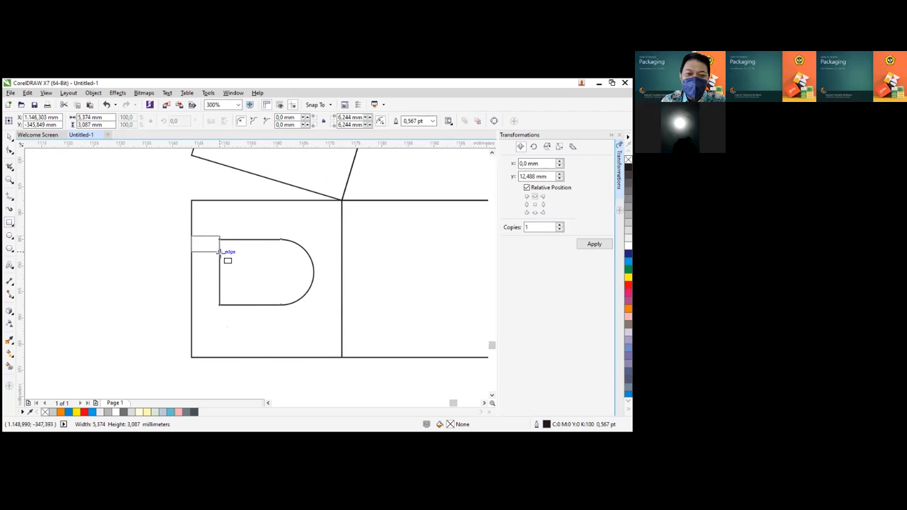
{"action": "left_click_drag", "start_coordinate": [220, 252], "coordinate": [220, 251]}
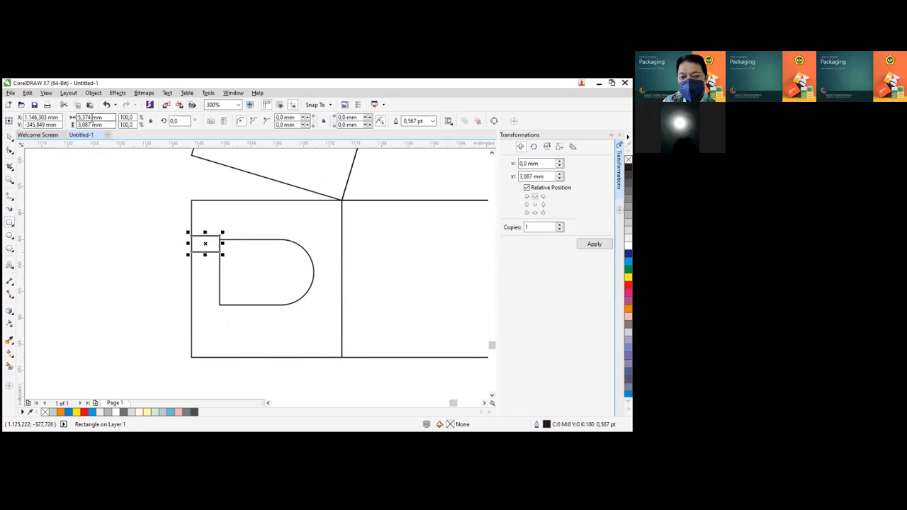
{"action": "double_click", "coordinate": [91, 120]}
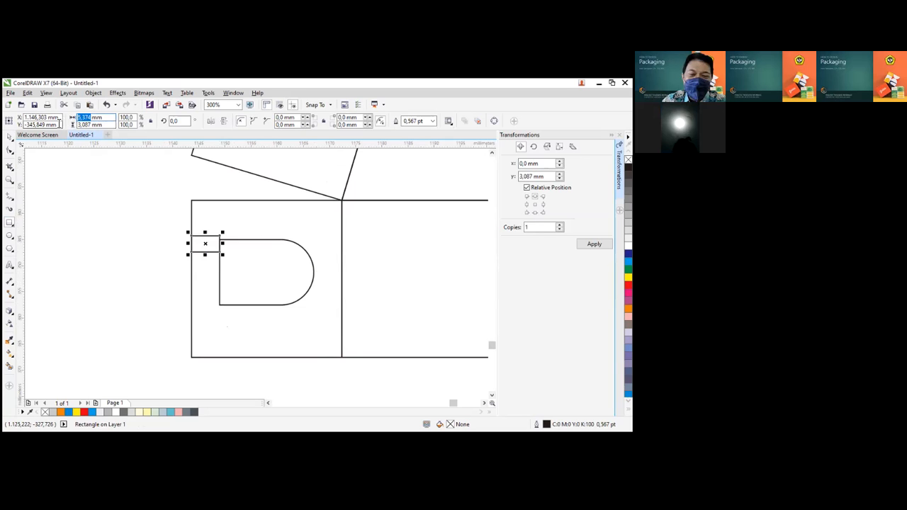
{"action": "type", "text": "7"}
{"action": "key", "text": "Return"}
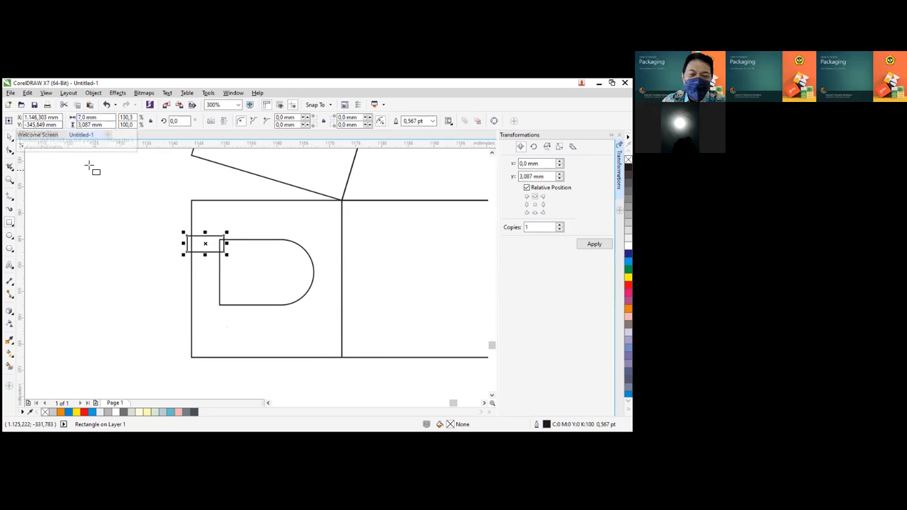
Align the spacer to the corner flap's outer edge, shift the rounded rectangle against the spacer's inner end and delete the spacer
{"action": "left_click_drag", "start_coordinate": [187, 237], "coordinate": [228, 242]}
{"action": "left_click", "coordinate": [237, 247]}
{"action": "left_click", "coordinate": [224, 247]}
{"action": "left_click", "coordinate": [202, 252]}
{"action": "key", "text": "Delete"}
Narrow the rounded rectangle to about 15.4 mm from its rounded end and center it vertically in the left corner flap
{"action": "left_click", "coordinate": [323, 277]}
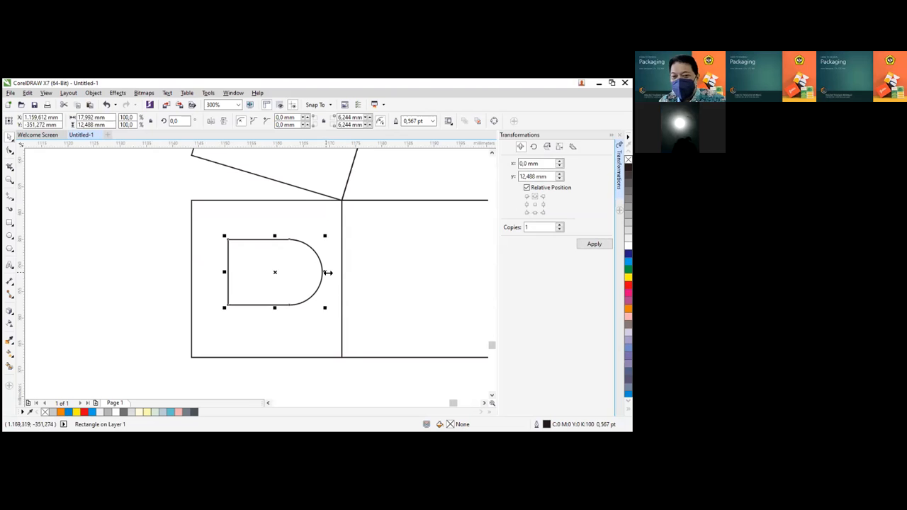
{"action": "left_click_drag", "start_coordinate": [325, 272], "coordinate": [312, 272]}
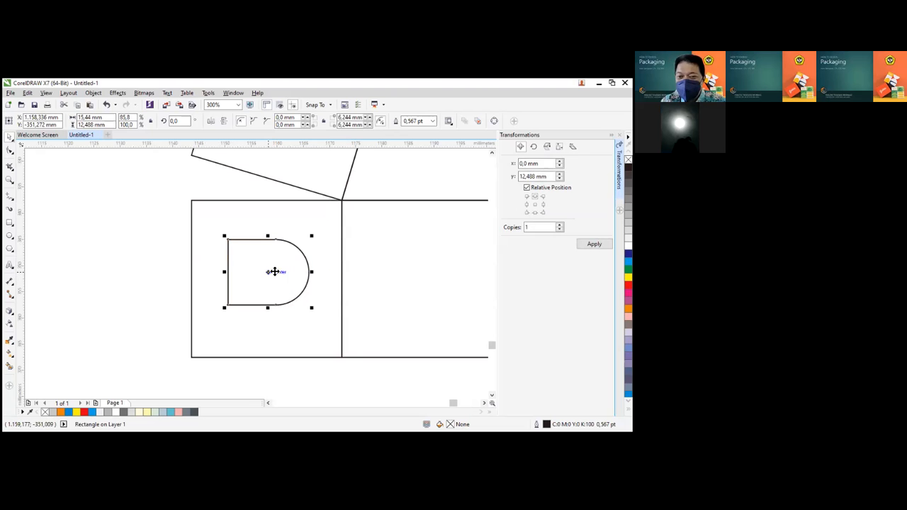
{"action": "left_click", "coordinate": [257, 227], "text": "shift"}
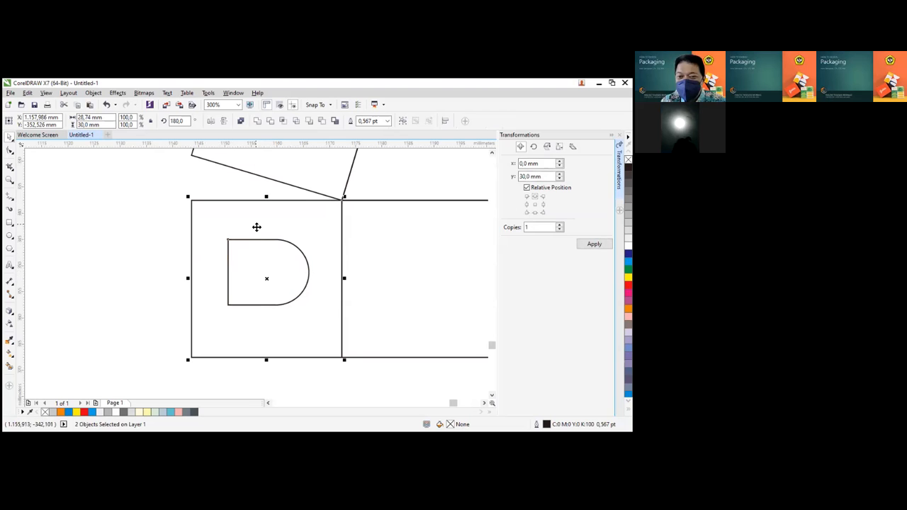
{"action": "key", "text": "e"}
{"action": "left_click", "coordinate": [127, 219]}
{"action": "scroll", "coordinate": [341, 277], "scroll_direction": "down", "scroll_amount": 2}
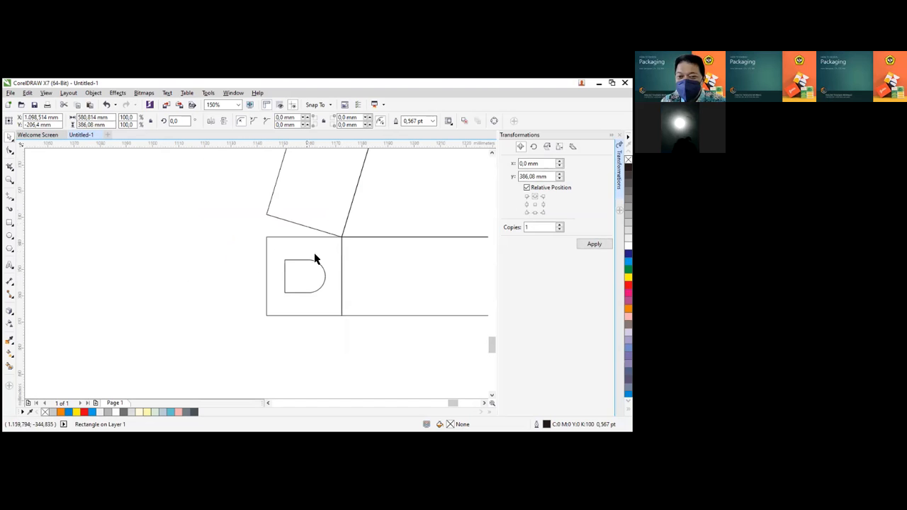
Convert the rounded rectangle inside the left corner flap to curves
{"action": "scroll", "coordinate": [357, 240], "scroll_direction": "down", "scroll_amount": 1}
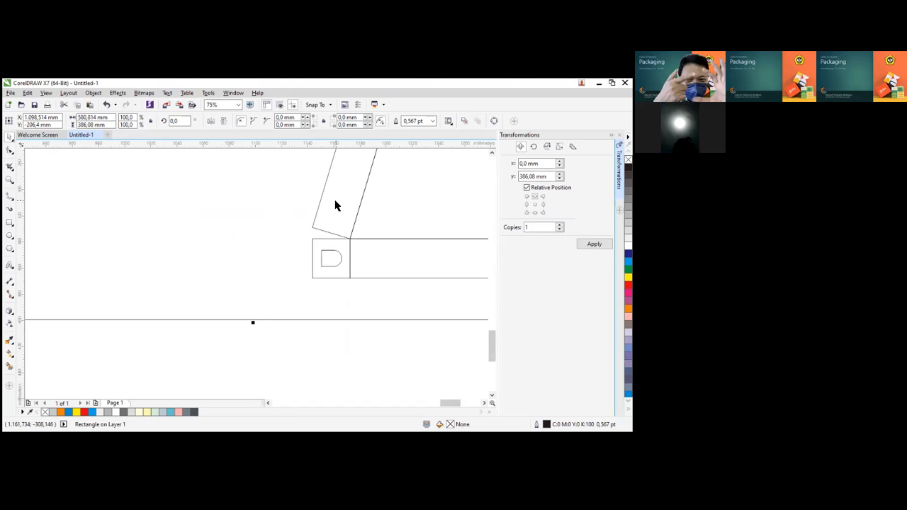
{"action": "scroll", "coordinate": [358, 262], "scroll_direction": "up", "scroll_amount": 1}
{"action": "left_click", "coordinate": [311, 257]}
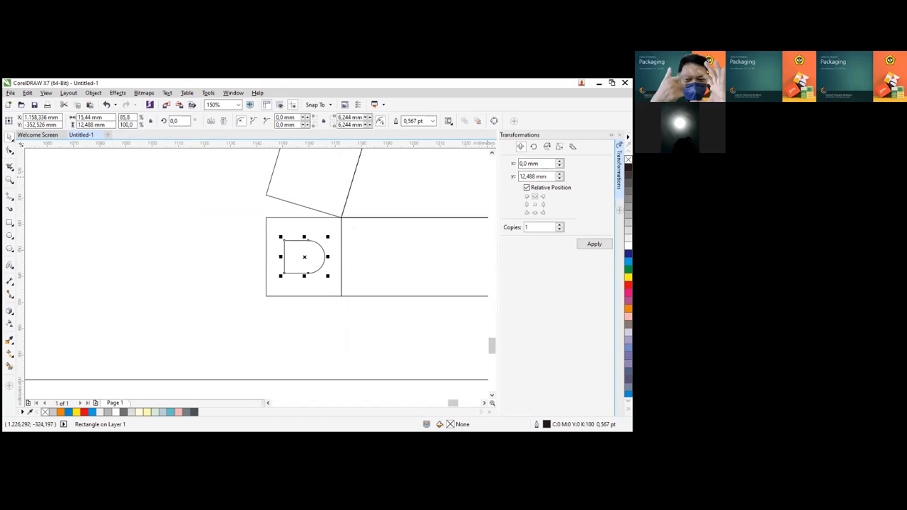
{"action": "left_click", "coordinate": [496, 122]}
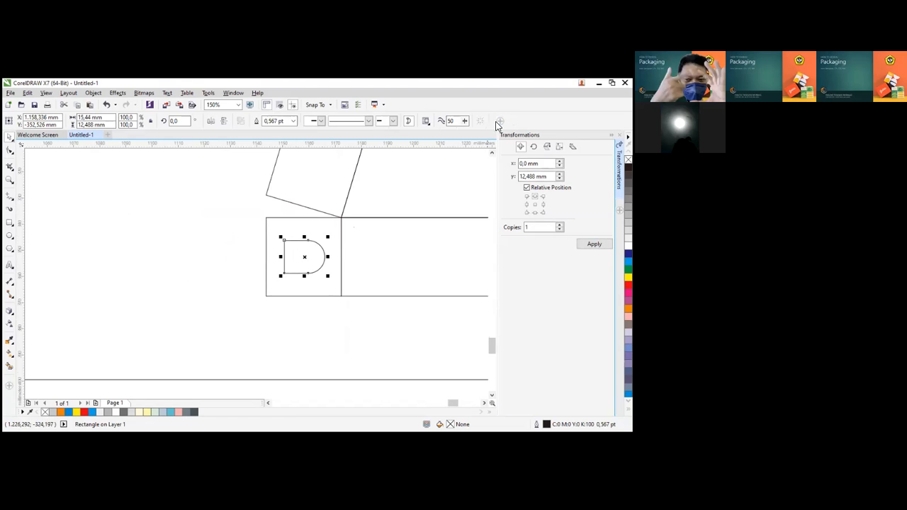
Break the D-shaped curve in the left corner flap at its two square-corner nodes and break it apart into separate curves
{"action": "left_click", "coordinate": [10, 153]}
{"action": "scroll", "coordinate": [332, 254], "scroll_direction": "up", "scroll_amount": 1}
{"action": "left_click_drag", "start_coordinate": [172, 197], "coordinate": [250, 301]}
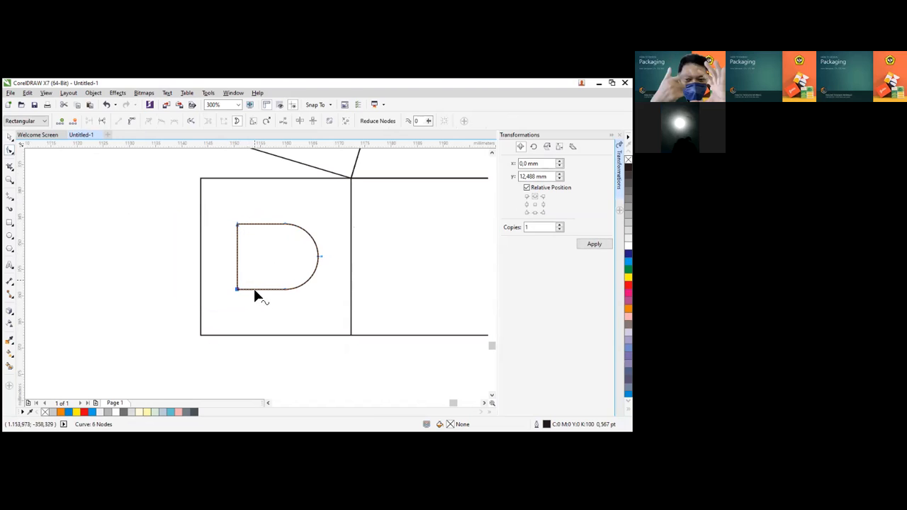
{"action": "left_click", "coordinate": [106, 123]}
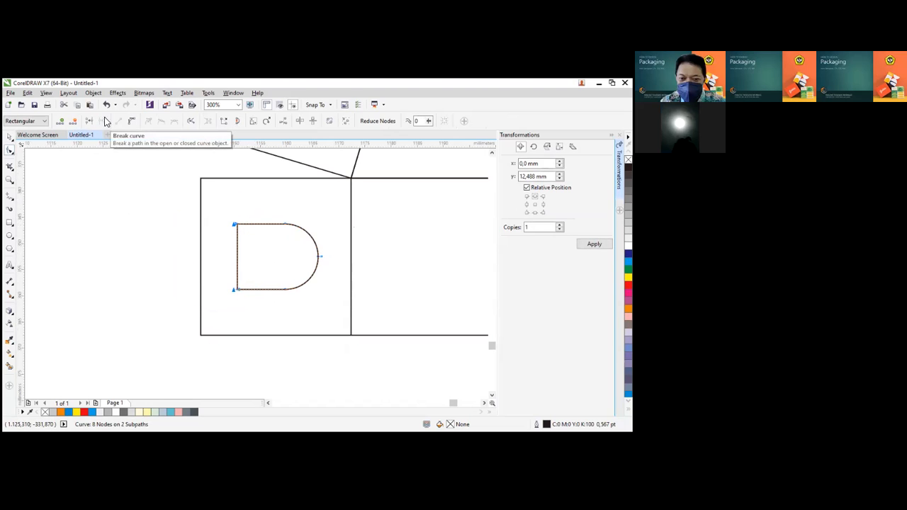
{"action": "left_click", "coordinate": [9, 138]}
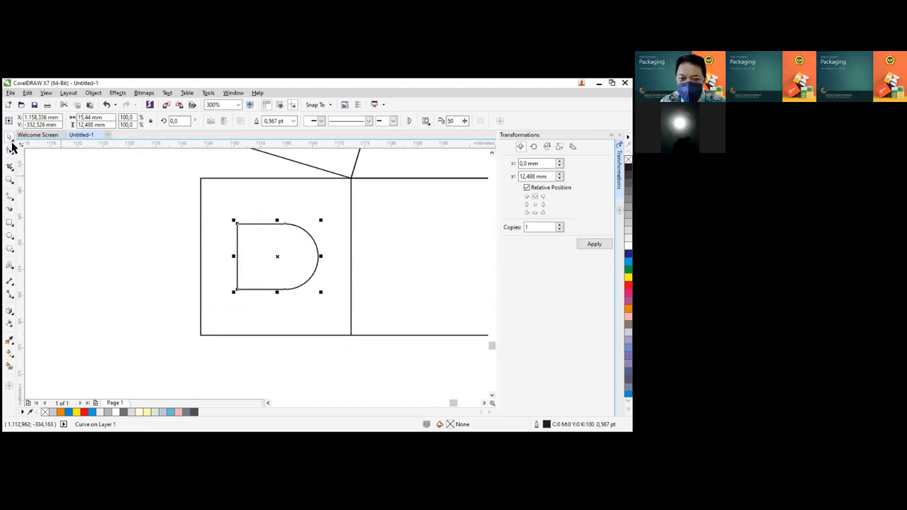
{"action": "right_click", "coordinate": [261, 225]}
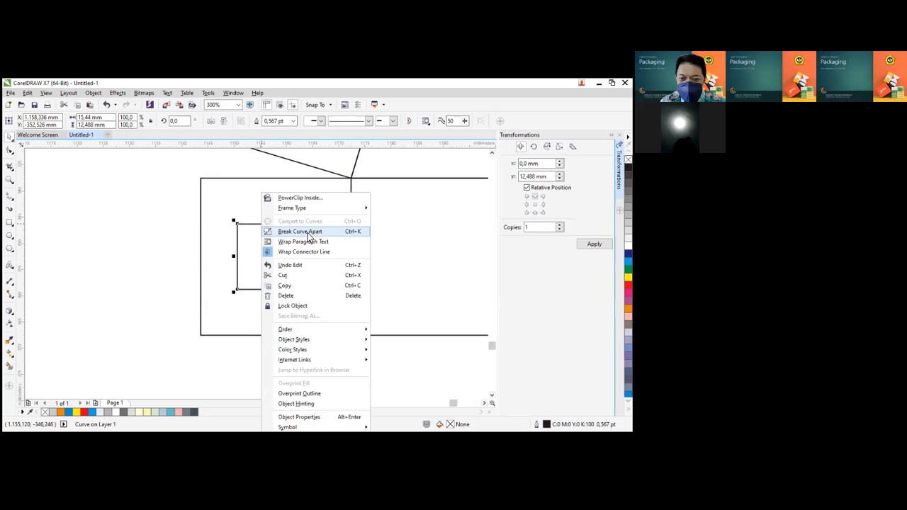
{"action": "left_click", "coordinate": [306, 233]}
{"action": "left_click", "coordinate": [313, 251]}
Group the straight edge of the D shape with the left corner flap's square, then try moving the group and undo the move
{"action": "scroll", "coordinate": [312, 252], "scroll_direction": "down", "scroll_amount": 2}
{"action": "scroll", "coordinate": [372, 243], "scroll_direction": "down", "scroll_amount": 1}
{"action": "scroll", "coordinate": [365, 243], "scroll_direction": "up", "scroll_amount": 1}
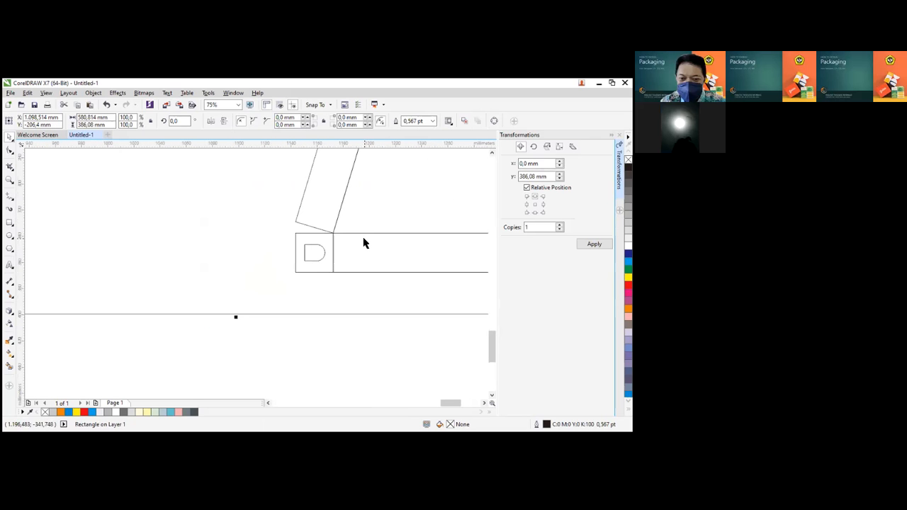
{"action": "scroll", "coordinate": [326, 249], "scroll_direction": "down", "scroll_amount": 2}
{"action": "left_click_drag", "start_coordinate": [275, 203], "coordinate": [382, 297]}
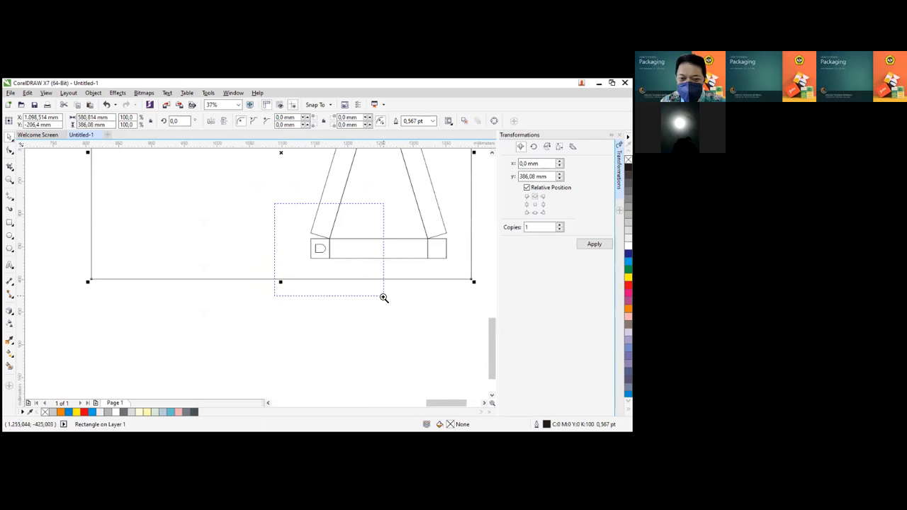
{"action": "scroll", "coordinate": [382, 297], "scroll_direction": "up", "scroll_amount": 3}
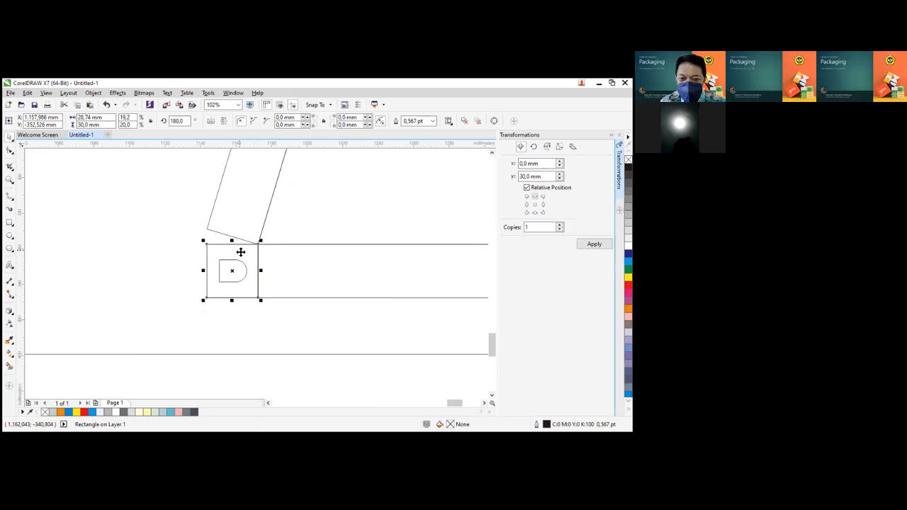
{"action": "scroll", "coordinate": [310, 221], "scroll_direction": "down", "scroll_amount": 2}
{"action": "scroll", "coordinate": [312, 211], "scroll_direction": "up", "scroll_amount": 2}
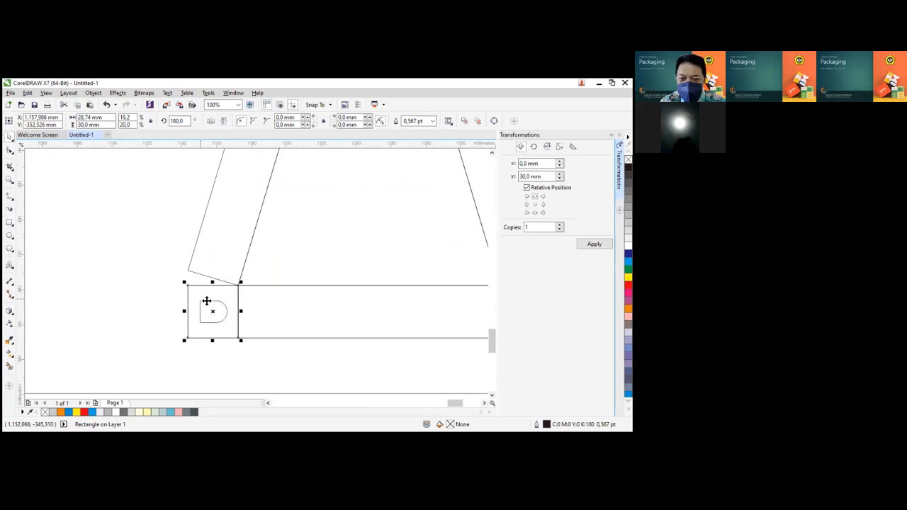
{"action": "left_click", "coordinate": [201, 310]}
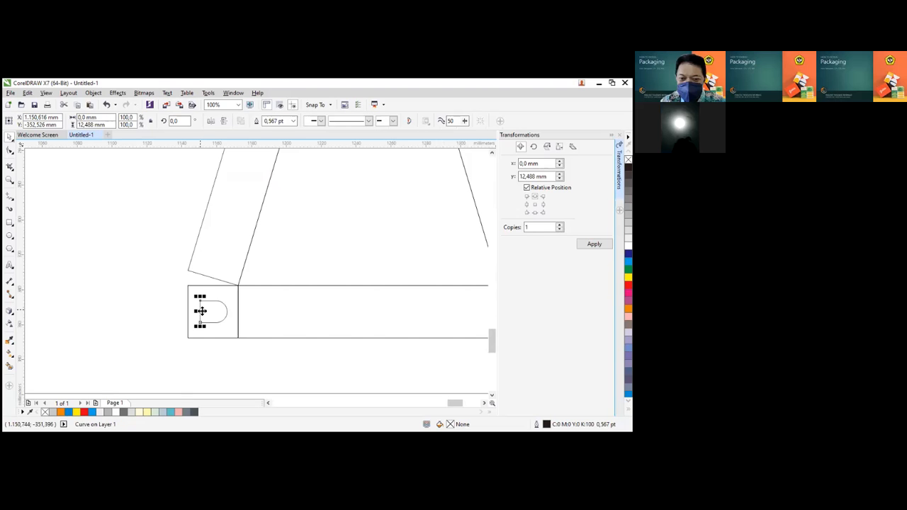
{"action": "left_click", "coordinate": [204, 293], "text": "shift"}
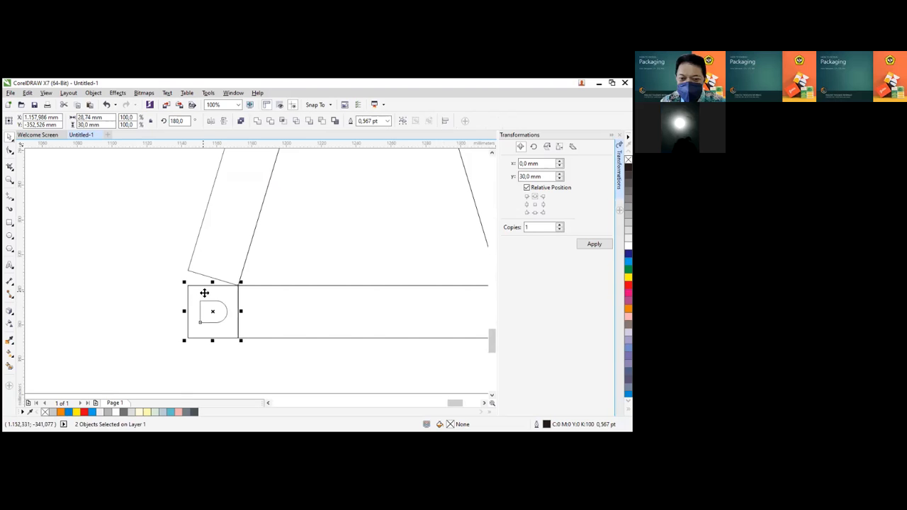
{"action": "left_click", "coordinate": [401, 120]}
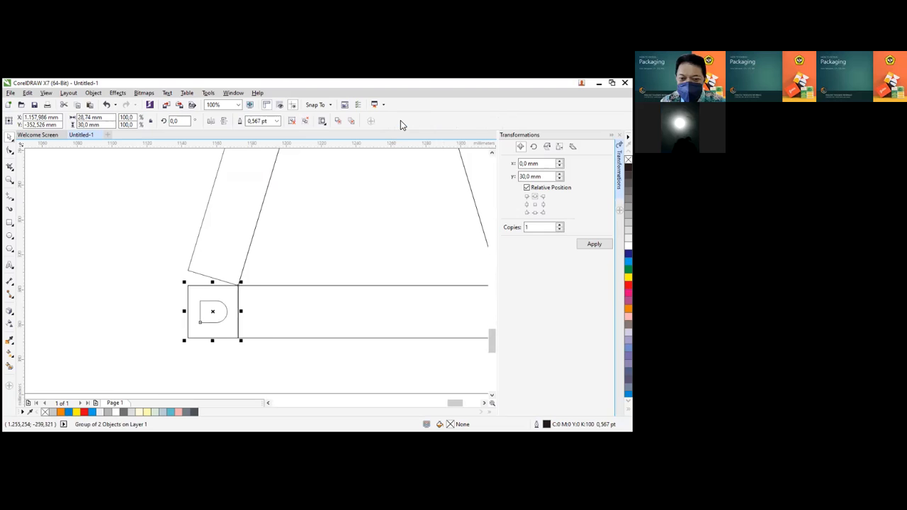
{"action": "left_click_drag", "start_coordinate": [229, 293], "coordinate": [166, 270]}
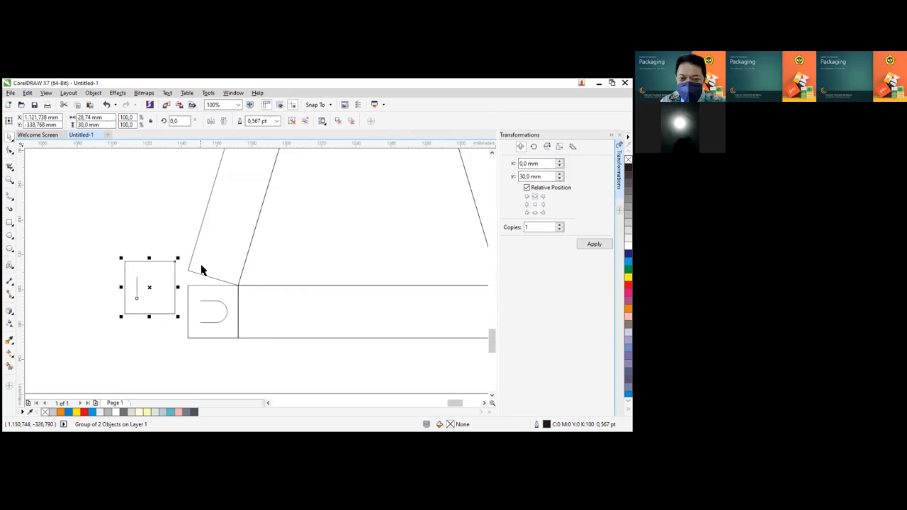
{"action": "key", "text": "ctrl+z"}
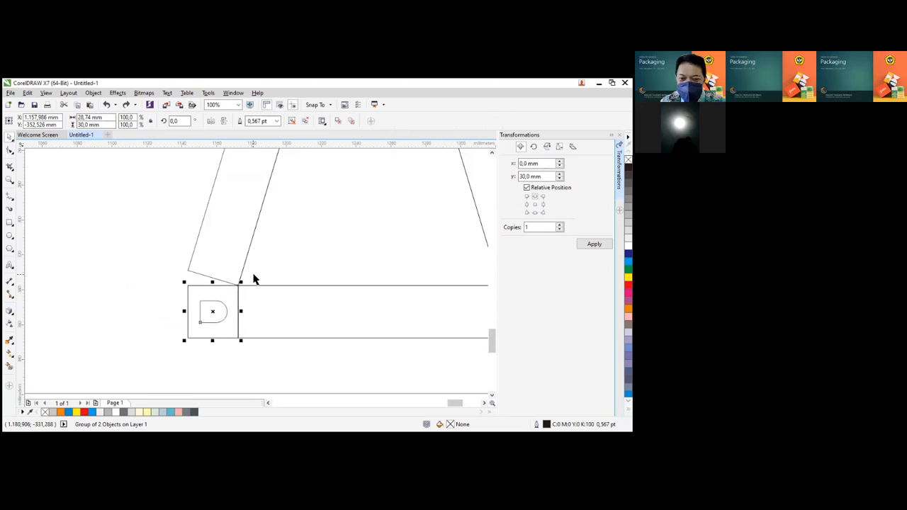
Rotate the group to about 343.25° around the square's corner at the triangle, aligning it with the left side flap's end edge
{"action": "left_click", "coordinate": [232, 300]}
{"action": "scroll", "coordinate": [232, 300], "scroll_direction": "up", "scroll_amount": 1}
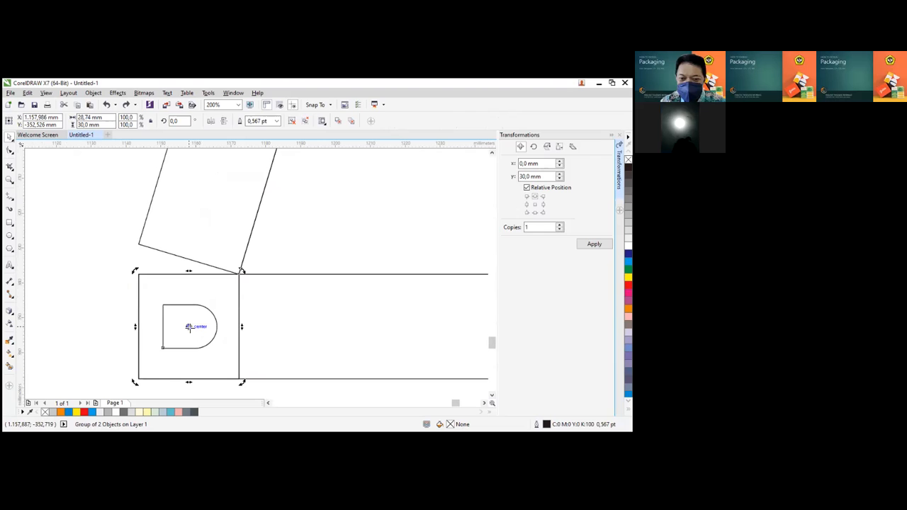
{"action": "left_click_drag", "start_coordinate": [211, 306], "coordinate": [241, 274]}
{"action": "left_click_drag", "start_coordinate": [136, 269], "coordinate": [151, 246]}
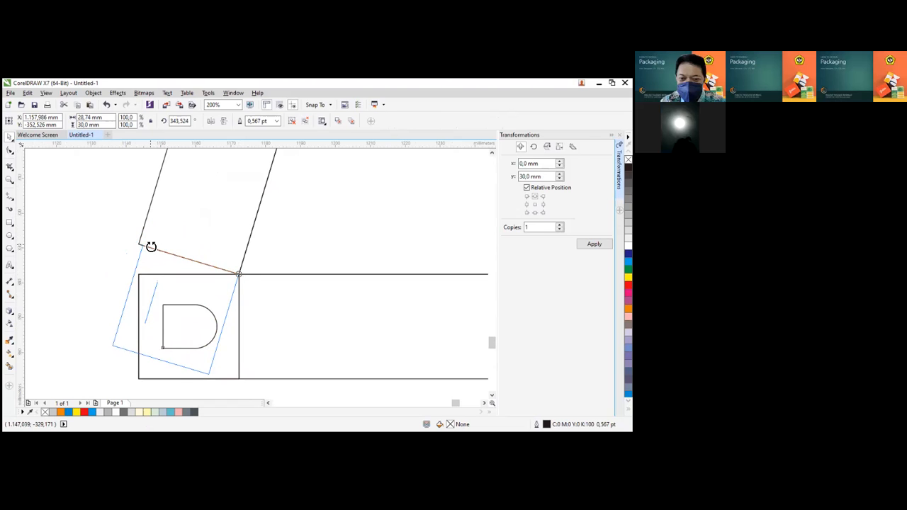
{"action": "left_click_drag", "start_coordinate": [151, 245], "coordinate": [150, 248]}
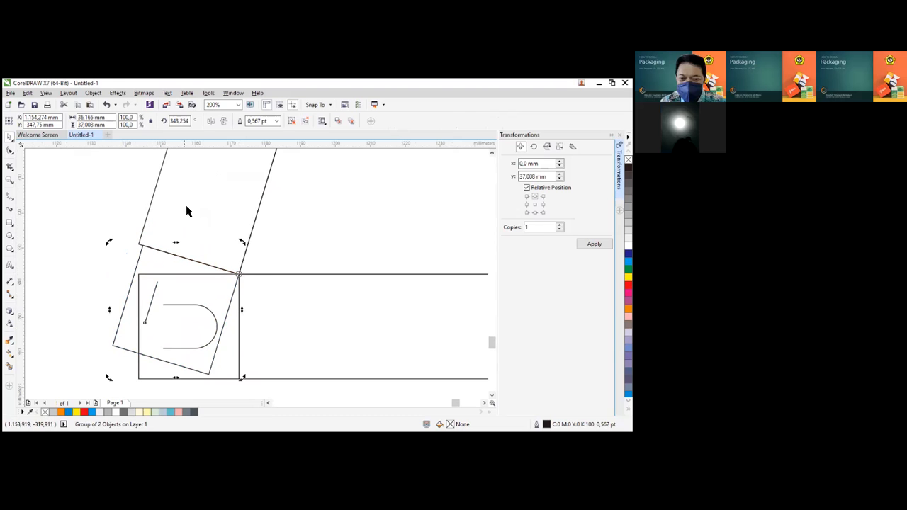
Move the rotated group up into the left side flap, snapping its lower inner corner to the triangle's base corner
{"action": "left_click", "coordinate": [223, 325]}
{"action": "left_click_drag", "start_coordinate": [209, 376], "coordinate": [239, 274]}
{"action": "scroll", "coordinate": [312, 222], "scroll_direction": "down", "scroll_amount": 2}
{"action": "scroll", "coordinate": [341, 211], "scroll_direction": "up", "scroll_amount": 1}
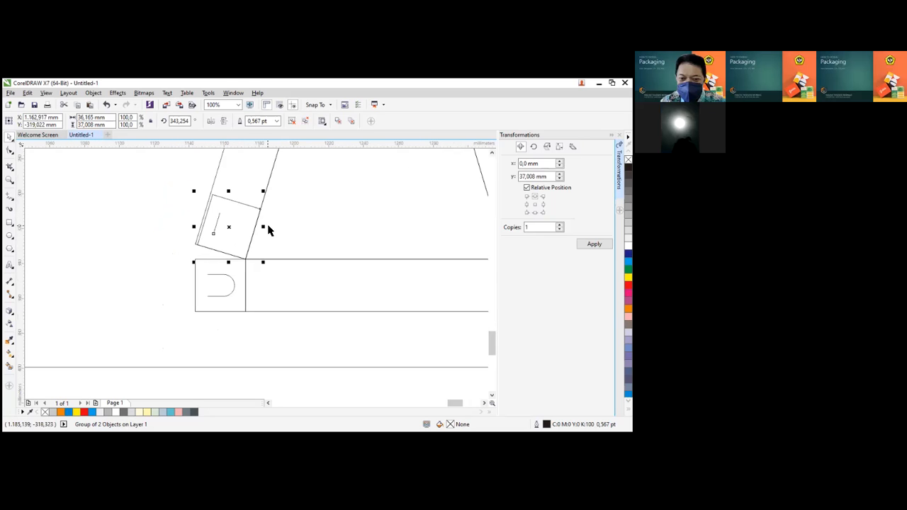
{"action": "scroll", "coordinate": [268, 229], "scroll_direction": "up", "scroll_amount": 1}
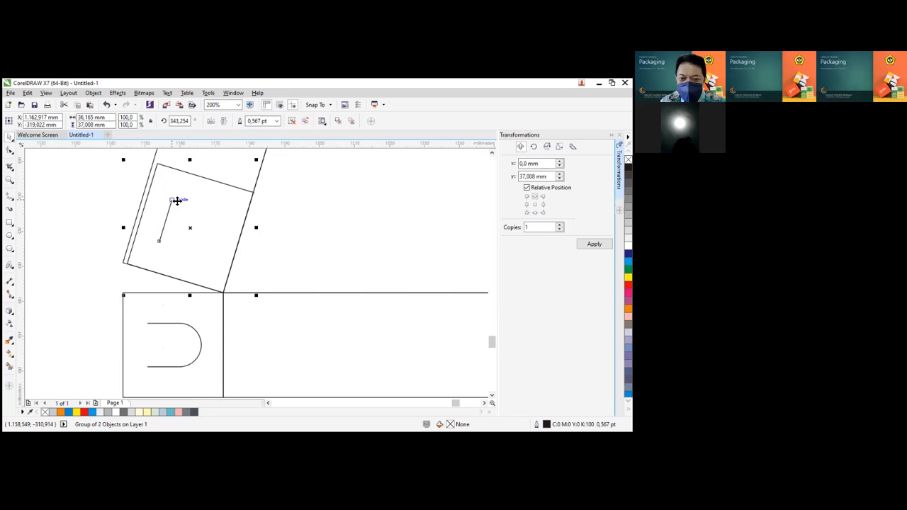
Ungroup the rotated objects and delete the helper square, leaving only the slanted slot line in the left side flap
{"action": "left_click", "coordinate": [291, 121]}
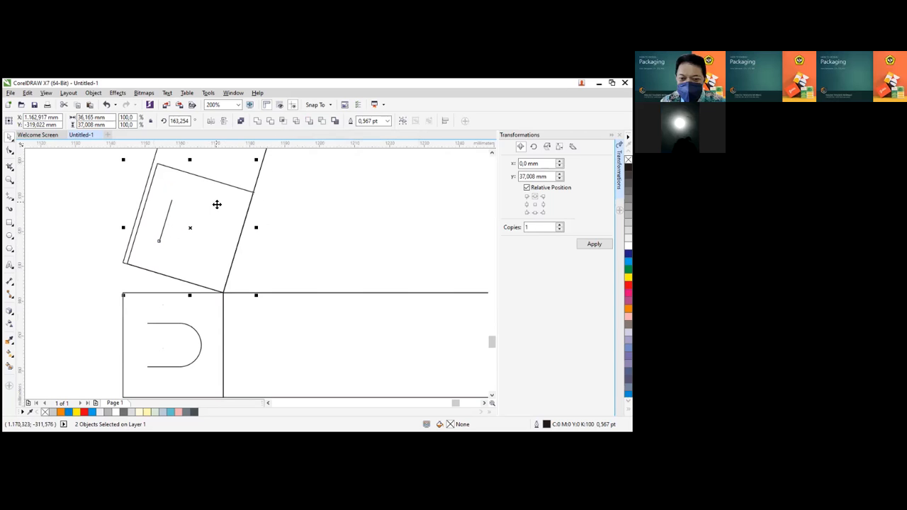
{"action": "left_click", "coordinate": [376, 177]}
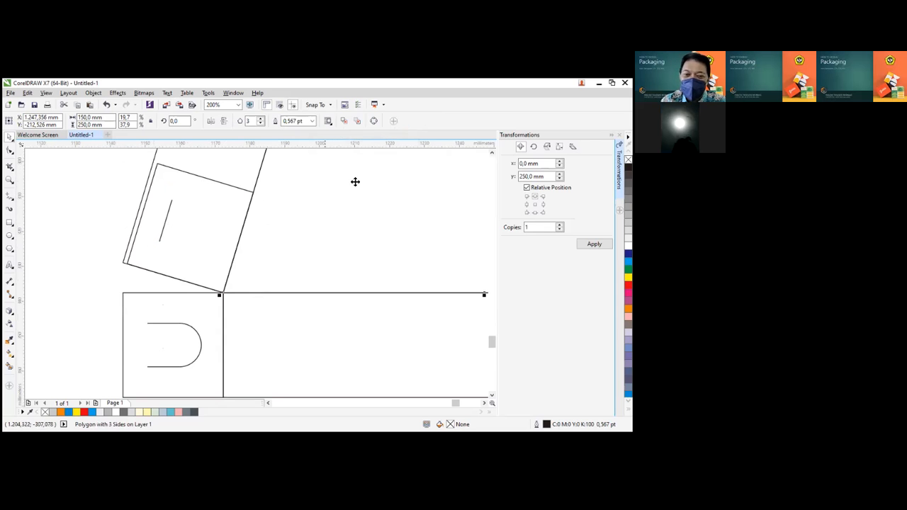
{"action": "left_click", "coordinate": [223, 219]}
{"action": "key", "text": "Escape"}
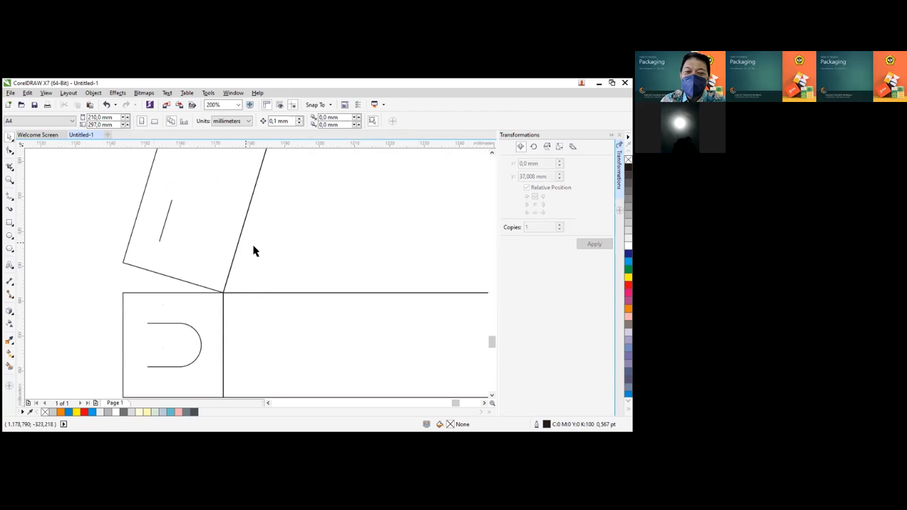
{"action": "scroll", "coordinate": [281, 257], "scroll_direction": "down", "scroll_amount": 3}
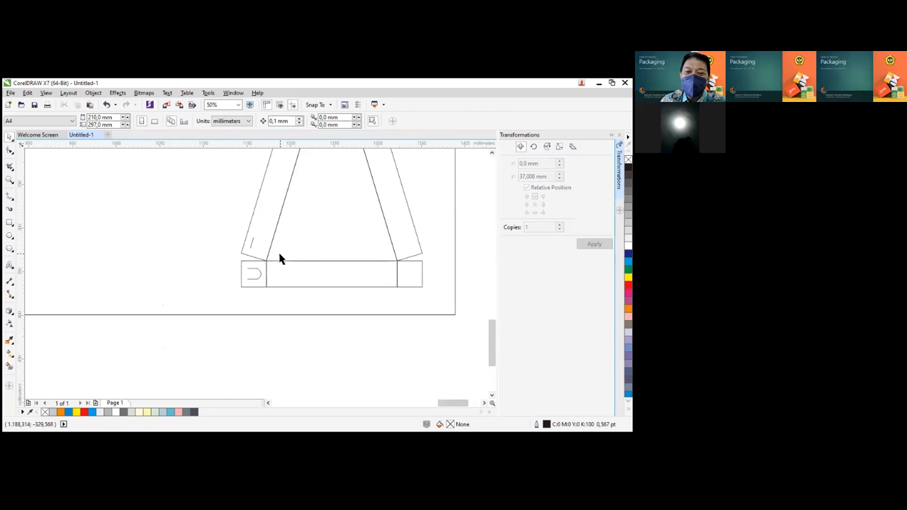
{"action": "scroll", "coordinate": [279, 273], "scroll_direction": "up", "scroll_amount": 2}
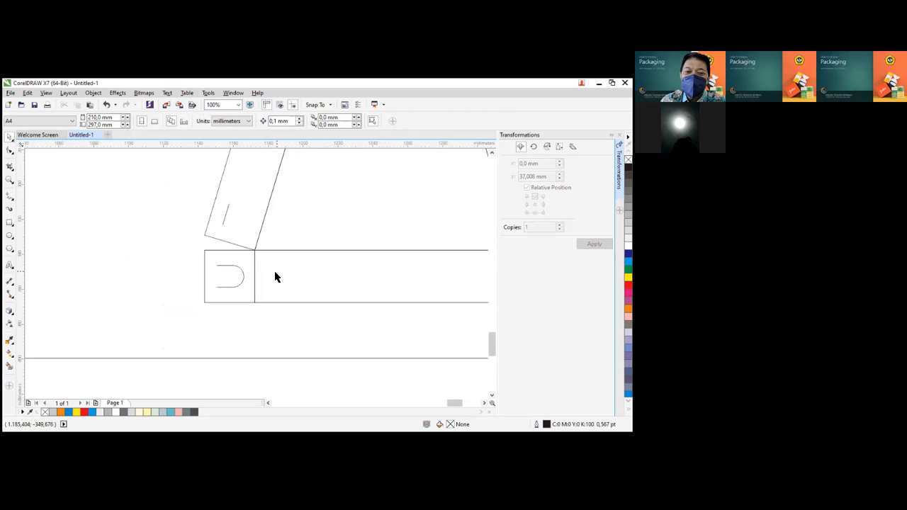
Undo the helper square's deletion, the ungrouping, the move and the rotation to restore the closed D shape
{"action": "key", "text": "ctrl+z"}
{"action": "key", "text": "ctrl+z"}
{"action": "key", "text": "ctrl+z"}
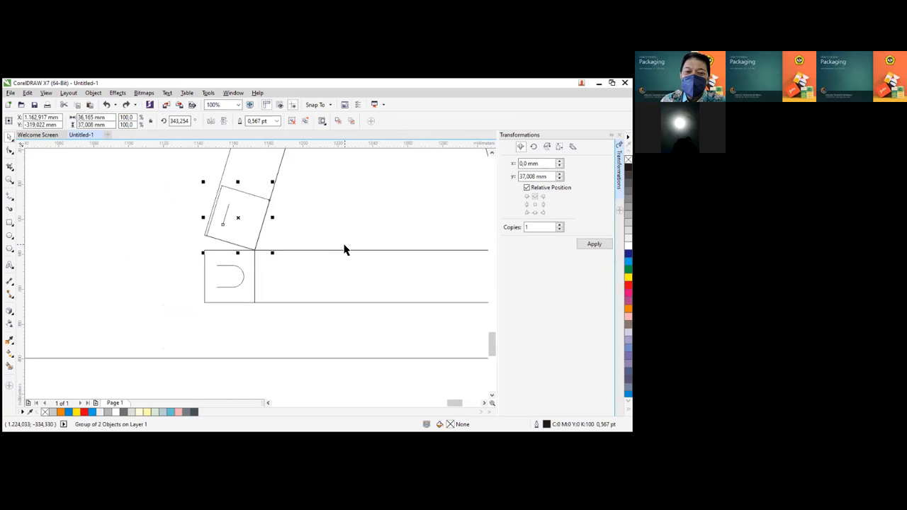
{"action": "key", "text": "ctrl+z"}
{"action": "left_click", "coordinate": [317, 394]}
{"action": "scroll", "coordinate": [248, 271], "scroll_direction": "up", "scroll_amount": 1}
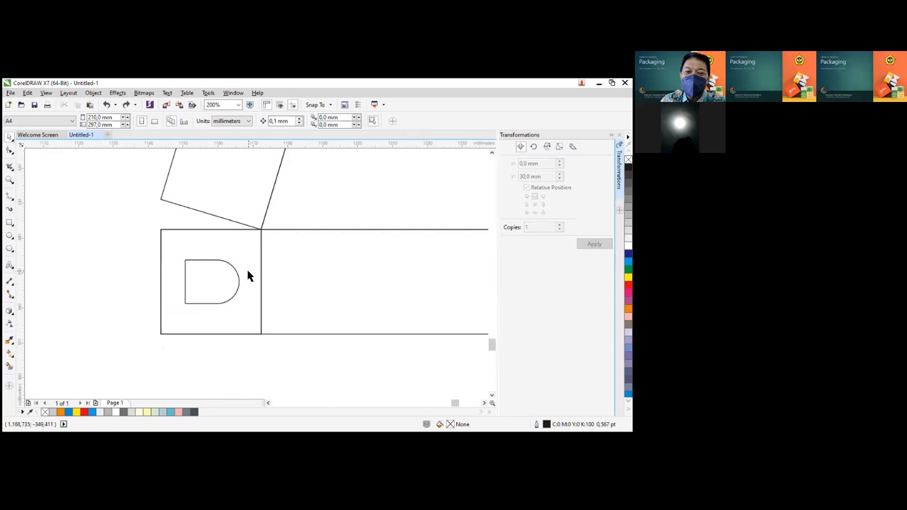
Try moving the group and copying the left corner flap's square in place, then undo these attempts
{"action": "left_click", "coordinate": [232, 255]}
{"action": "left_click_drag", "start_coordinate": [235, 251], "coordinate": [119, 232]}
{"action": "key", "text": "ctrl+z"}
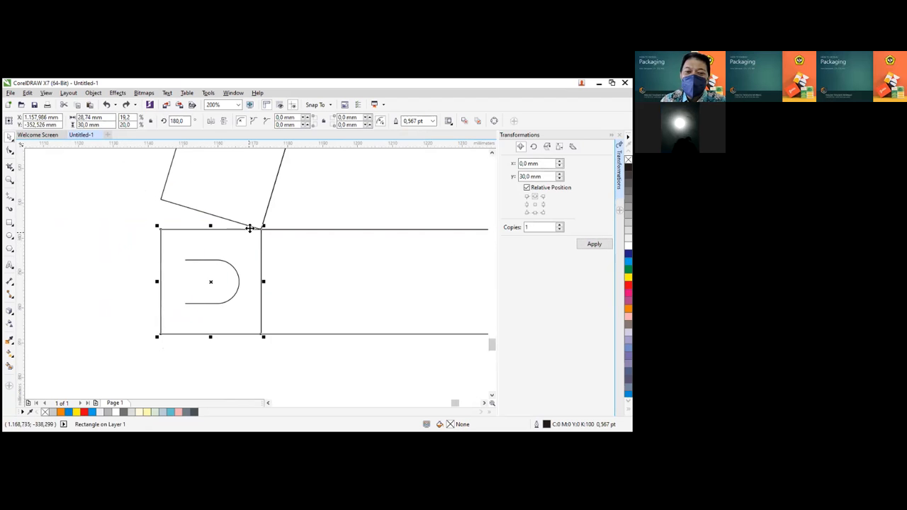
{"action": "key", "text": "ctrl+c"}
{"action": "key", "text": "ctrl+v"}
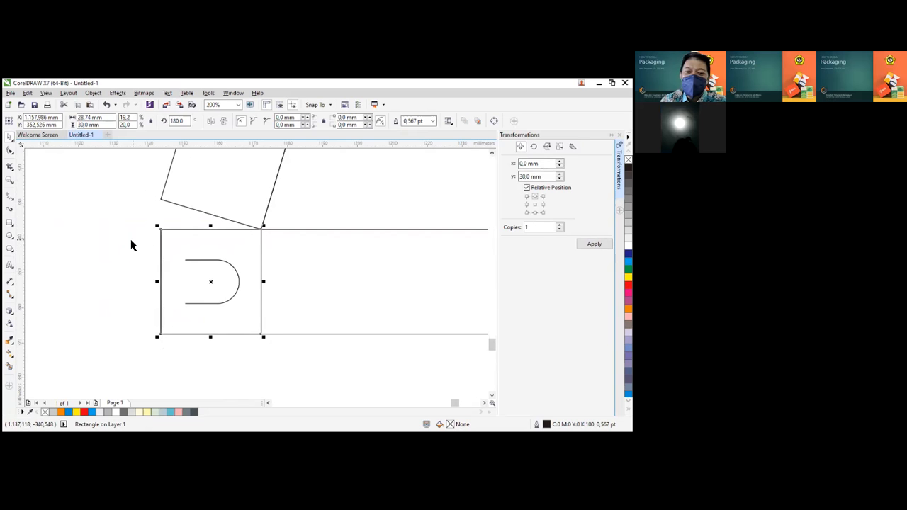
{"action": "key", "text": "ctrl+z"}
{"action": "key", "text": "ctrl+z"}
{"action": "key", "text": "ctrl+z"}
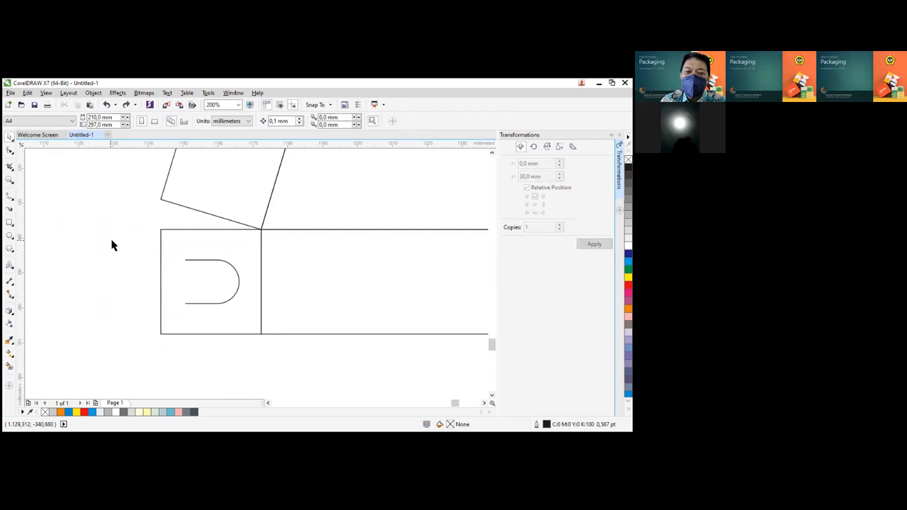
{"action": "key", "text": "ctrl+shift+z"}
{"action": "key", "text": "ctrl+shift+z"}
{"action": "key", "text": "ctrl+shift+z"}
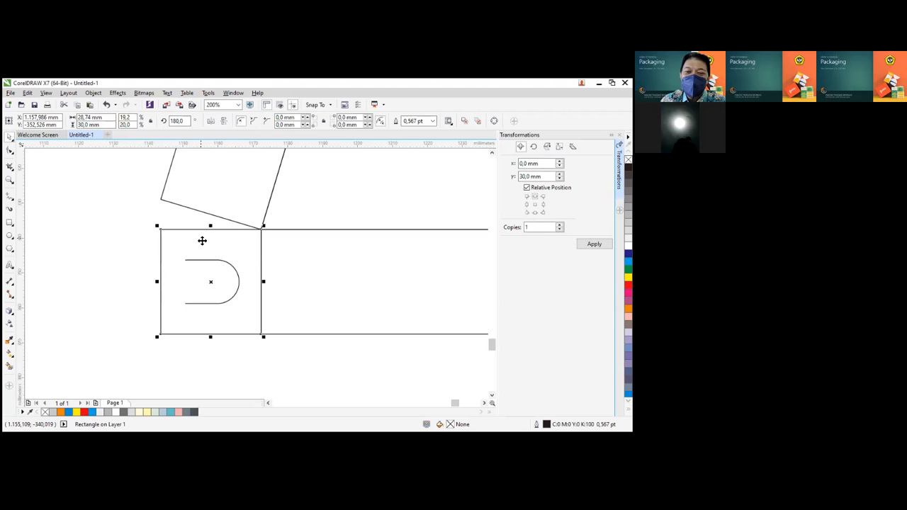
{"action": "key", "text": "ctrl+z"}
{"action": "key", "text": "ctrl+z"}
Ungroup the existing group, then group the left corner flap's square with the D shape's straight edge again
{"action": "left_click", "coordinate": [294, 123]}
{"action": "left_click", "coordinate": [177, 237]}
{"action": "left_click", "coordinate": [202, 253]}
{"action": "left_click", "coordinate": [205, 241]}
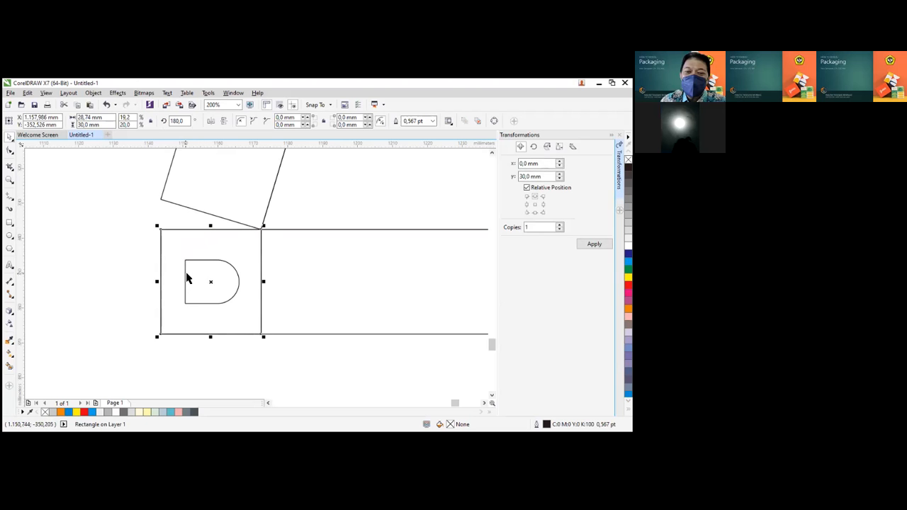
{"action": "left_click", "coordinate": [186, 277], "text": "shift"}
{"action": "left_click", "coordinate": [401, 122]}
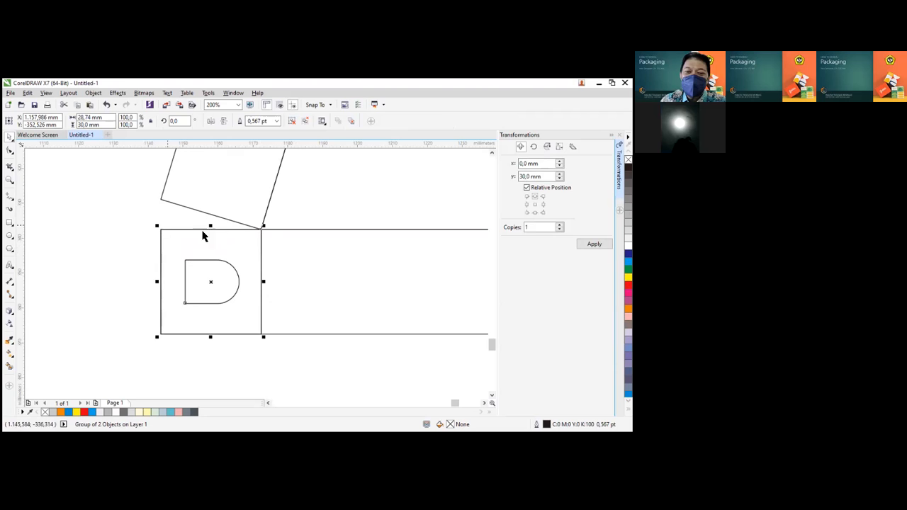
Set the group's rotation center on the square's corner at the triangle and rotate it to about 343.26°, along the side flap's end edge
{"action": "left_click", "coordinate": [215, 282]}
{"action": "left_click_drag", "start_coordinate": [211, 282], "coordinate": [262, 228]}
{"action": "scroll", "coordinate": [298, 208], "scroll_direction": "down", "scroll_amount": 1}
{"action": "scroll", "coordinate": [305, 199], "scroll_direction": "up", "scroll_amount": 1}
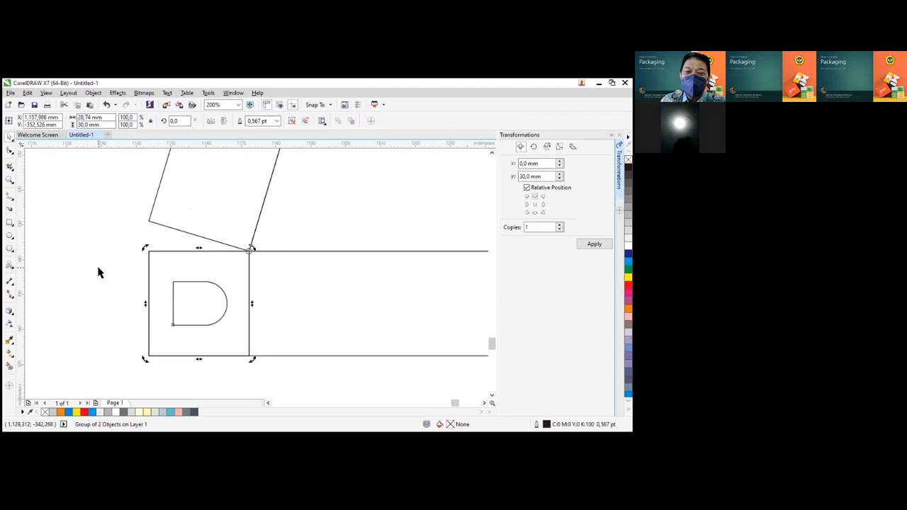
{"action": "left_click_drag", "start_coordinate": [145, 248], "coordinate": [160, 224]}
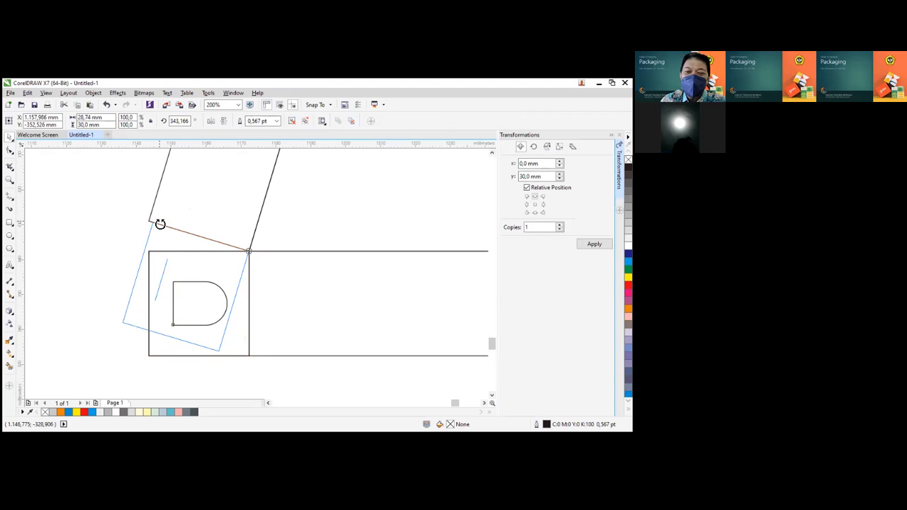
{"action": "left_click_drag", "start_coordinate": [160, 224], "coordinate": [159, 226]}
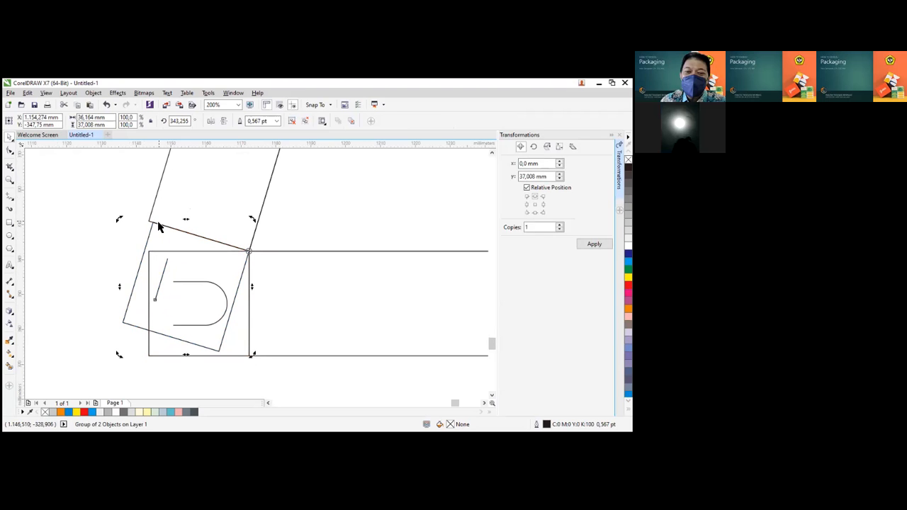
Move the tilted square and slot line into the left side flap, snapping the square's lower inner corner to the triangle's base corner
{"action": "left_click", "coordinate": [230, 266]}
{"action": "left_click_drag", "start_coordinate": [218, 353], "coordinate": [251, 254]}
{"action": "scroll", "coordinate": [296, 235], "scroll_direction": "down", "scroll_amount": 2}
{"action": "scroll", "coordinate": [296, 236], "scroll_direction": "up", "scroll_amount": 1}
{"action": "scroll", "coordinate": [307, 218], "scroll_direction": "down", "scroll_amount": 1}
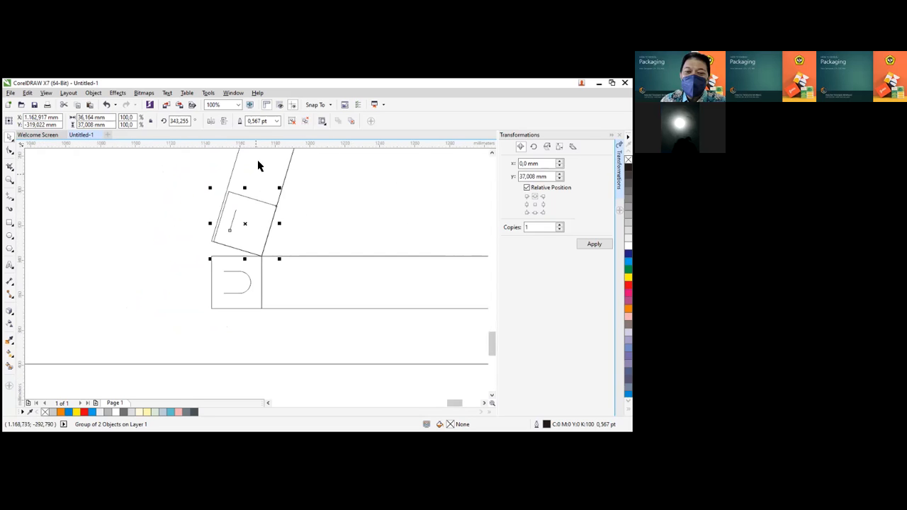
Ungroup the tilted square and slot line in the left side flap, and delete the square so only the slot line remains
{"action": "left_click", "coordinate": [293, 122]}
{"action": "left_click", "coordinate": [246, 211]}
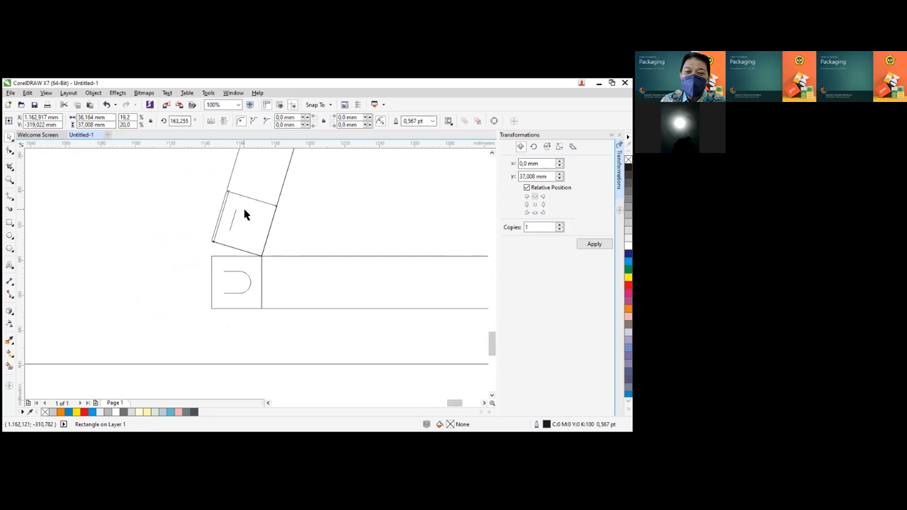
{"action": "left_click", "coordinate": [260, 233]}
{"action": "scroll", "coordinate": [236, 223], "scroll_direction": "up", "scroll_amount": 2}
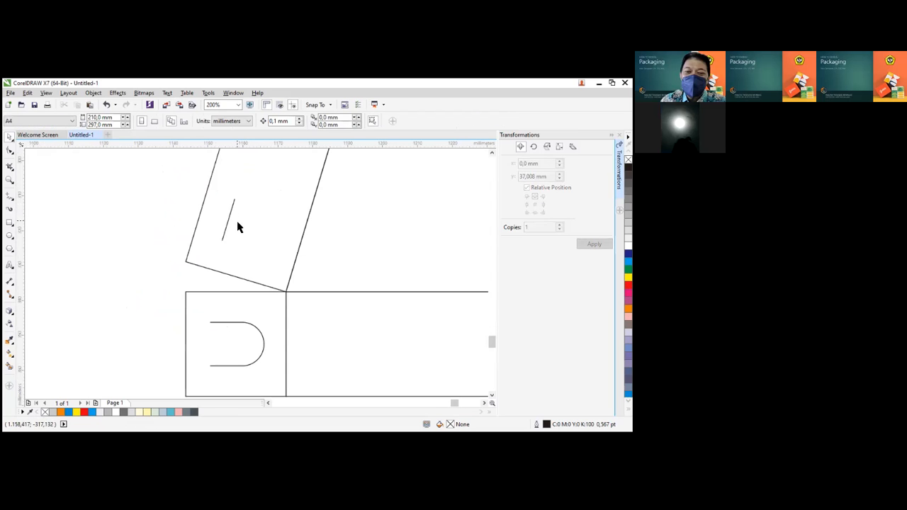
Delete the plain corner flap square at the right end of the base flap
{"action": "scroll", "coordinate": [338, 311], "scroll_direction": "down", "scroll_amount": 5}
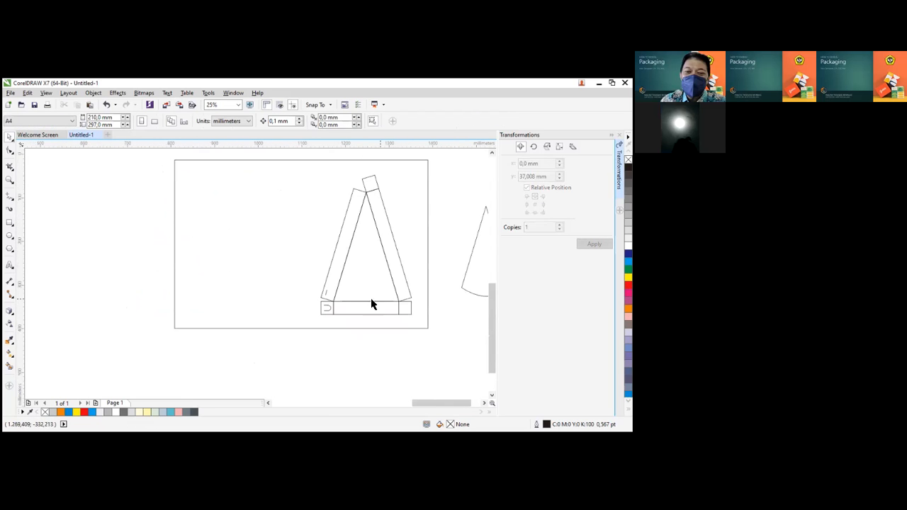
{"action": "scroll", "coordinate": [381, 307], "scroll_direction": "down", "scroll_amount": 1}
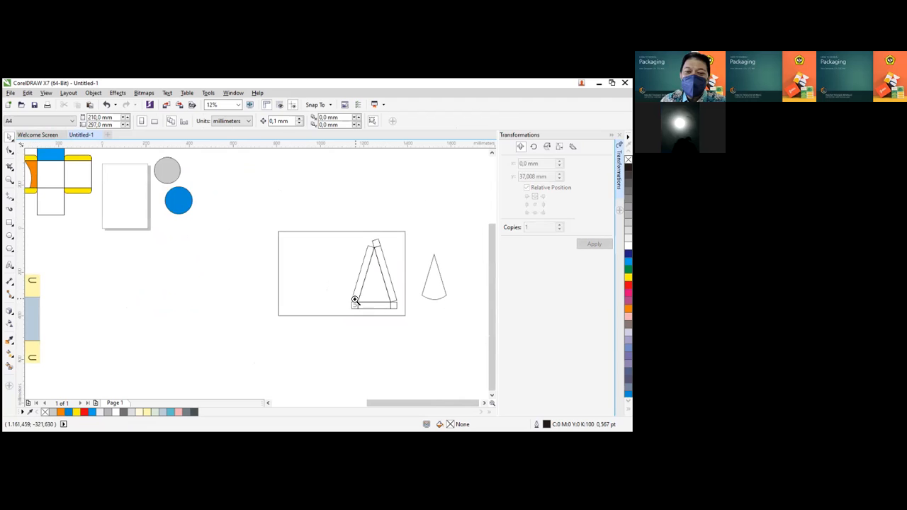
{"action": "scroll", "coordinate": [439, 320], "scroll_direction": "up", "scroll_amount": 2}
{"action": "left_click", "coordinate": [312, 309]}
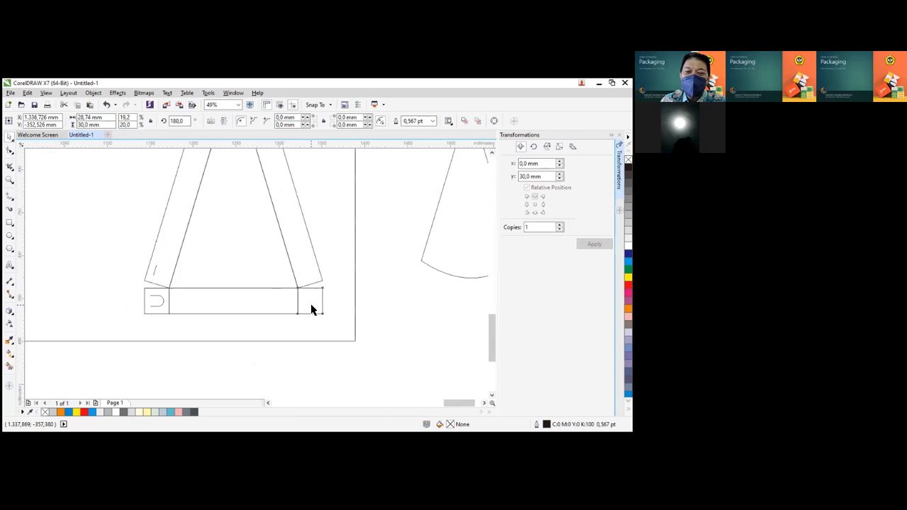
{"action": "key", "text": "Delete"}
Mirror a copy of the left corner flap, its rounded tab and the slot line horizontally, and snap it to the base flap's right end
{"action": "left_click_drag", "start_coordinate": [130, 362], "coordinate": [188, 246]}
{"action": "left_click_drag", "start_coordinate": [143, 289], "coordinate": [188, 287]}
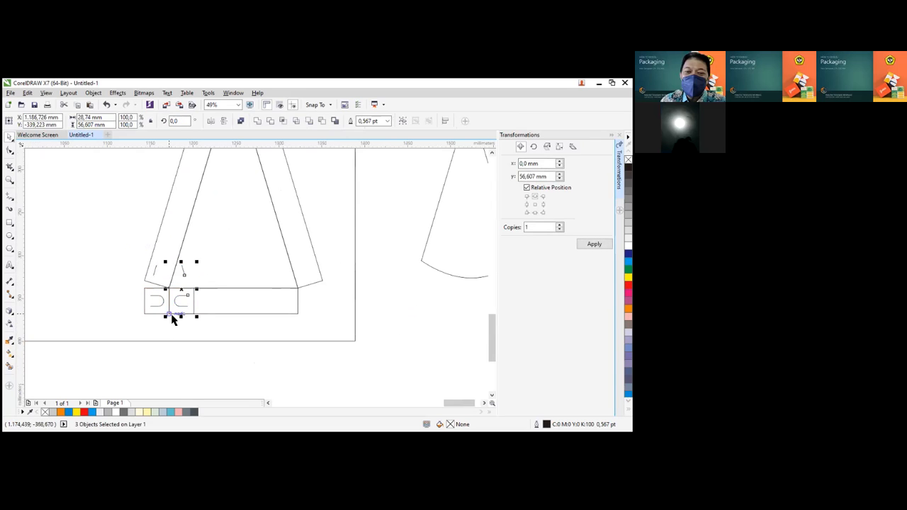
{"action": "left_click", "coordinate": [172, 315]}
{"action": "left_click_drag", "start_coordinate": [227, 376], "coordinate": [165, 238]}
{"action": "left_click_drag", "start_coordinate": [170, 314], "coordinate": [300, 313]}
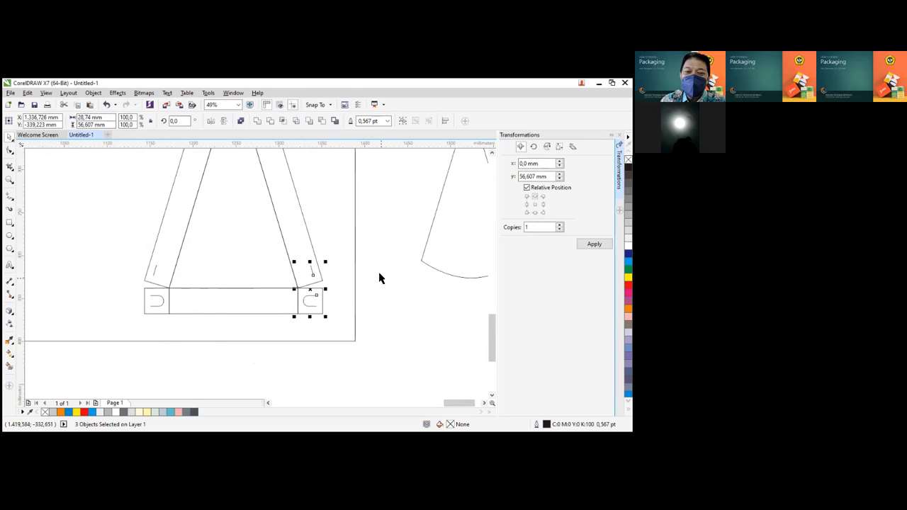
Inspect the whole die-line with its mirrored corner flap, tabs and slots
{"action": "scroll", "coordinate": [380, 289], "scroll_direction": "down", "scroll_amount": 4}
{"action": "key", "text": "z"}
{"action": "left_click_drag", "start_coordinate": [330, 182], "coordinate": [406, 262]}
{"action": "scroll", "coordinate": [313, 318], "scroll_direction": "down", "scroll_amount": 1}
{"action": "key", "text": "F2"}
{"action": "left_click_drag", "start_coordinate": [191, 221], "coordinate": [399, 405]}
{"action": "left_click", "coordinate": [338, 329]}
{"action": "left_click", "coordinate": [212, 251]}
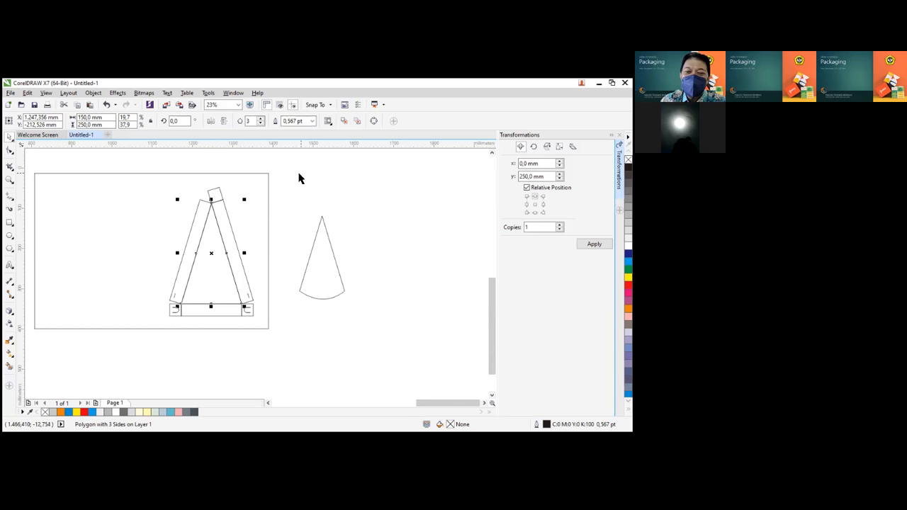
{"action": "left_click", "coordinate": [237, 181]}
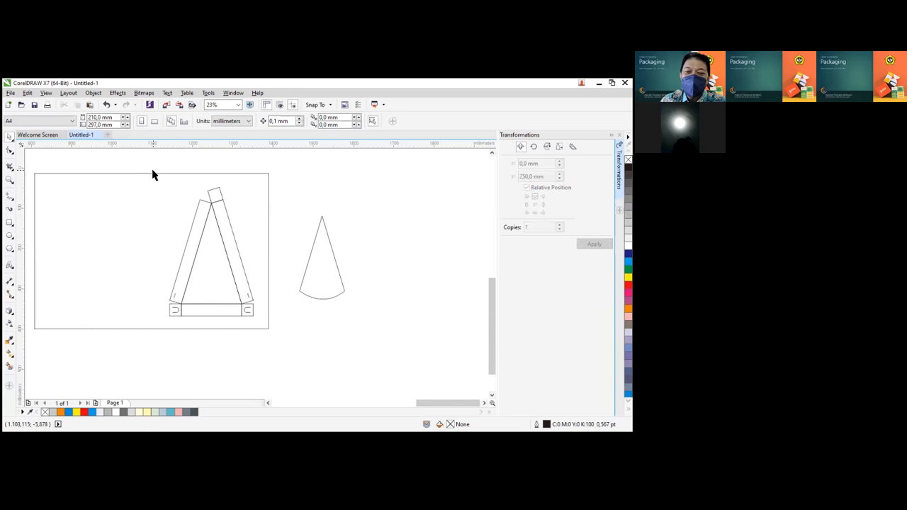
Copy the rounded tab curve from the right corner flap into the tilted square at the triangle's apex
{"action": "scroll", "coordinate": [216, 207], "scroll_direction": "up", "scroll_amount": 2}
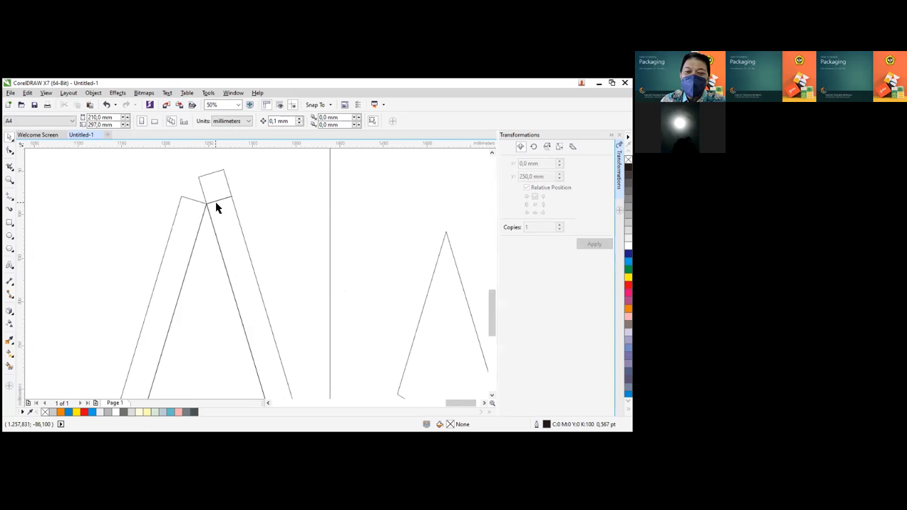
{"action": "scroll", "coordinate": [282, 255], "scroll_direction": "down", "scroll_amount": 2}
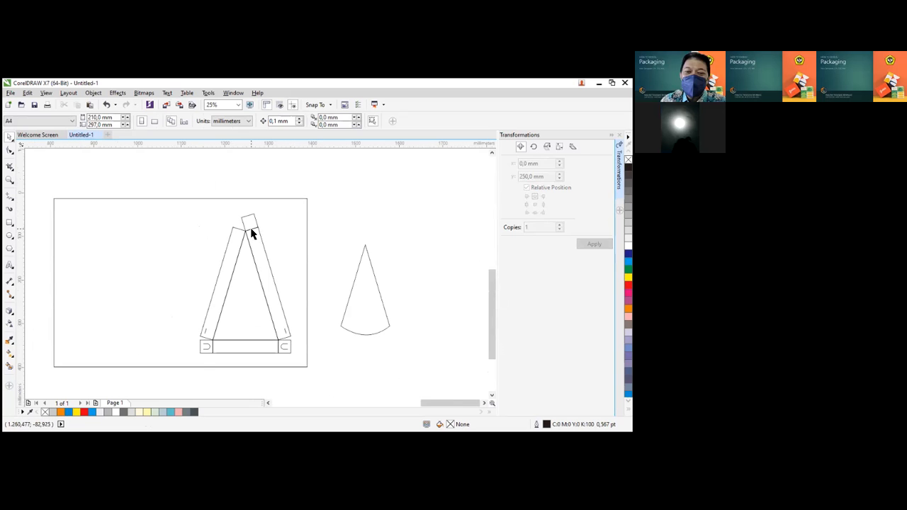
{"action": "scroll", "coordinate": [251, 234], "scroll_direction": "up", "scroll_amount": 1}
{"action": "scroll", "coordinate": [243, 230], "scroll_direction": "up", "scroll_amount": 1}
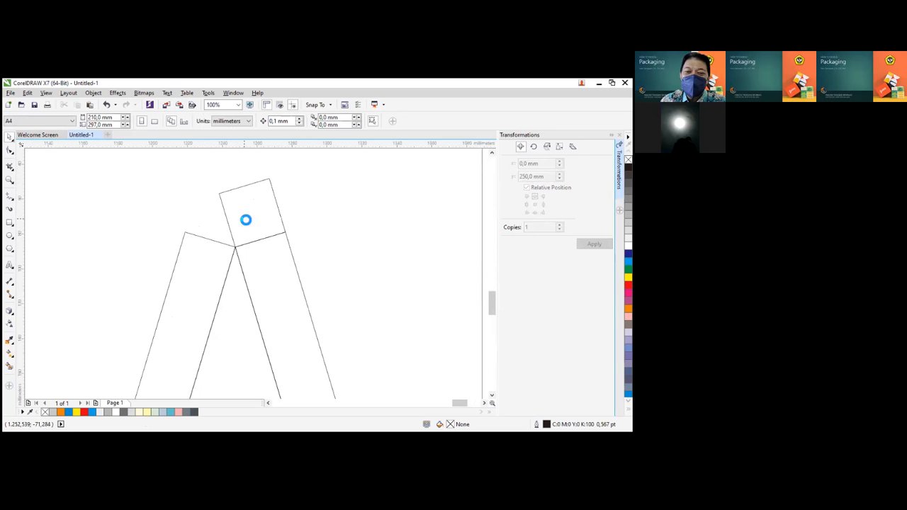
{"action": "scroll", "coordinate": [294, 248], "scroll_direction": "down", "scroll_amount": 2}
{"action": "left_click", "coordinate": [335, 391]}
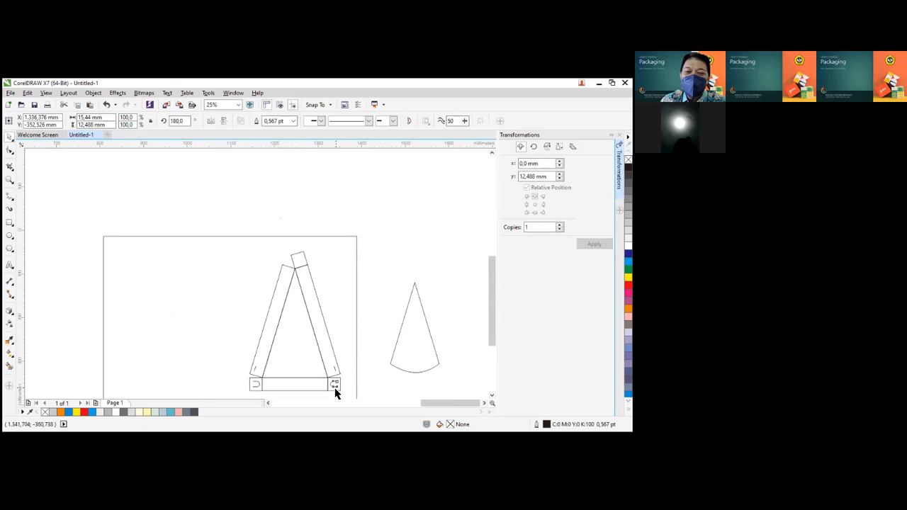
{"action": "left_click_drag", "start_coordinate": [333, 379], "coordinate": [305, 268]}
{"action": "key", "text": "ctrl+z"}
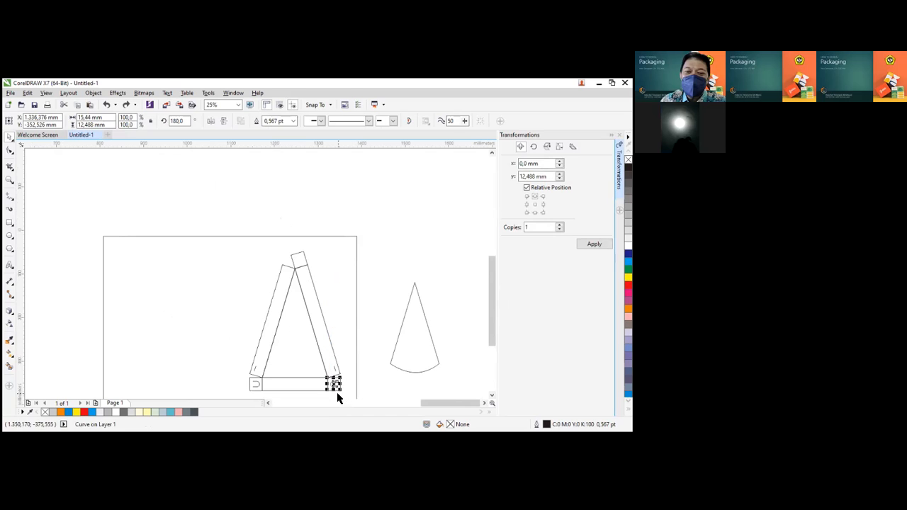
{"action": "left_click_drag", "start_coordinate": [334, 383], "coordinate": [302, 265]}
{"action": "scroll", "coordinate": [302, 265], "scroll_direction": "up", "scroll_amount": 3}
Rotate the copied tab curve to match the tilt of the apex flap's square
{"action": "left_click", "coordinate": [303, 264]}
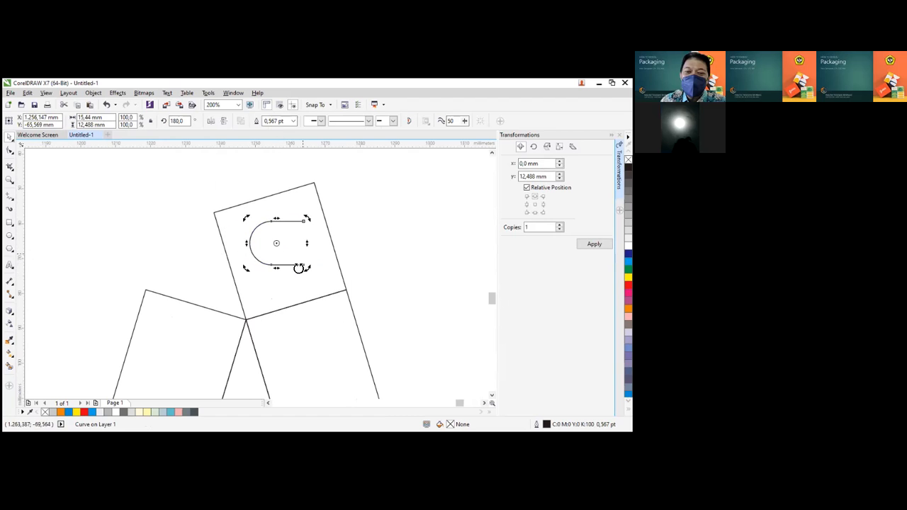
{"action": "left_click_drag", "start_coordinate": [305, 217], "coordinate": [336, 243]}
{"action": "left_click", "coordinate": [297, 228]}
{"action": "left_click", "coordinate": [297, 227]}
{"action": "scroll", "coordinate": [378, 255], "scroll_direction": "up", "scroll_amount": 2}
{"action": "key", "text": "Tab"}
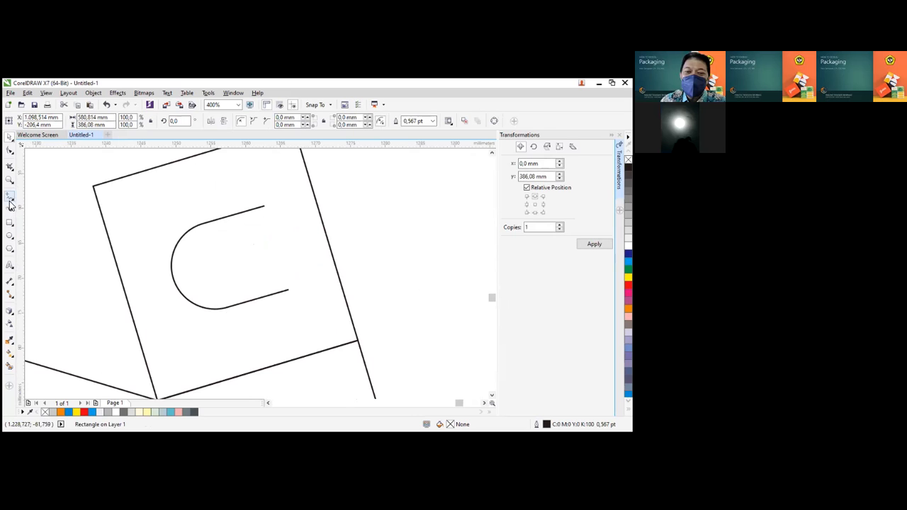
Draw a straight Freehand line between the apex tab's two open ends, colour its outline red, and undo the stray line beside the flap
{"action": "left_click", "coordinate": [11, 200]}
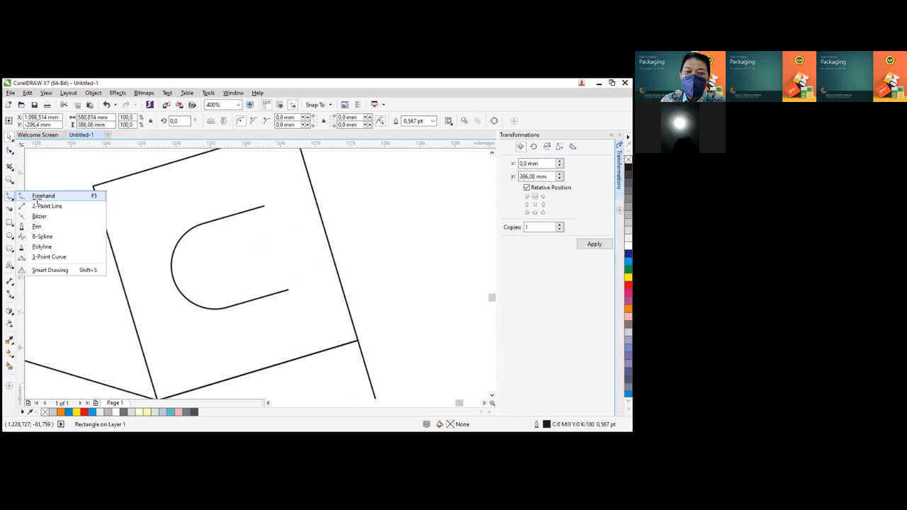
{"action": "left_click", "coordinate": [263, 205]}
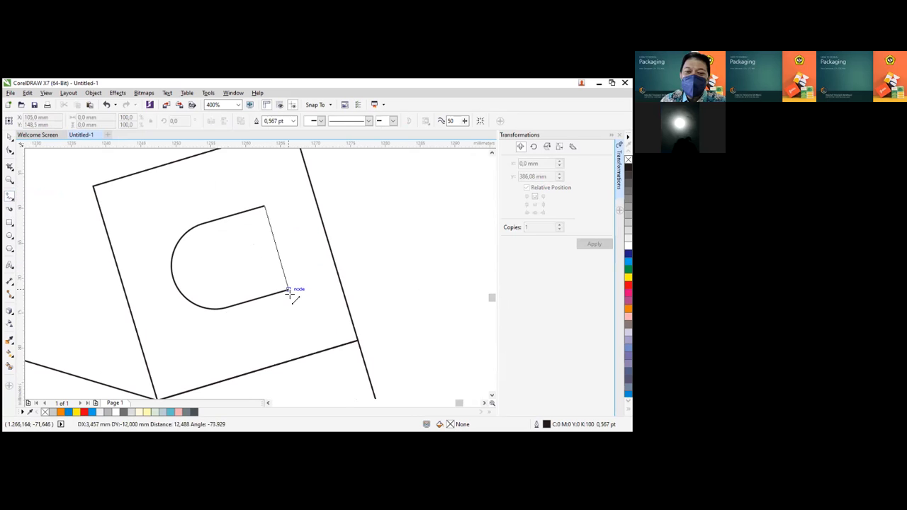
{"action": "left_click", "coordinate": [288, 290]}
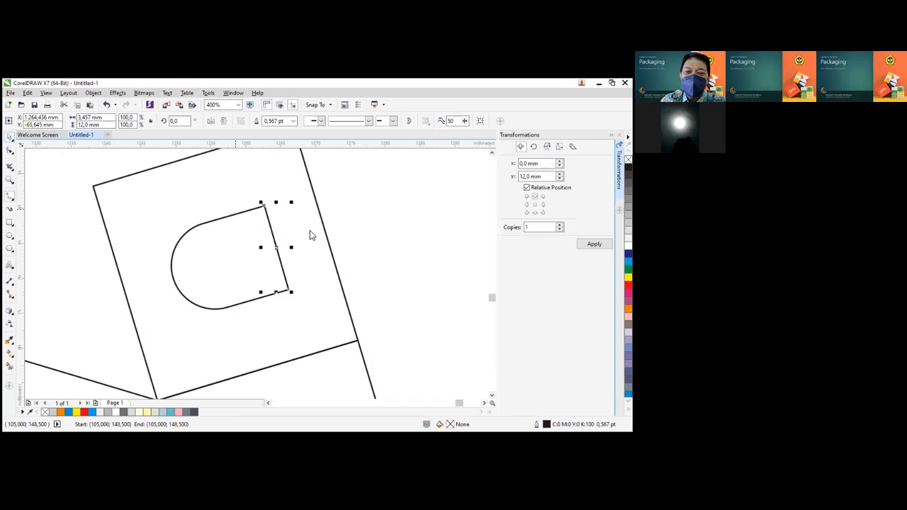
{"action": "right_click", "coordinate": [629, 285]}
{"action": "left_click_drag", "start_coordinate": [441, 230], "coordinate": [417, 268]}
{"action": "left_click", "coordinate": [10, 137]}
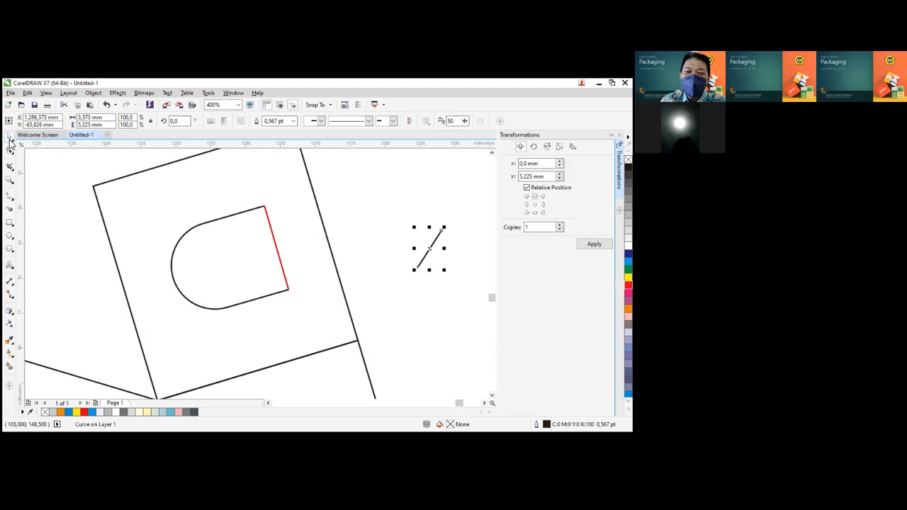
{"action": "key", "text": "ctrl+z"}
Group the apex flap's tilted square with the red line across the tab's open ends
{"action": "scroll", "coordinate": [348, 277], "scroll_direction": "down", "scroll_amount": 4}
{"action": "key", "text": "F2"}
{"action": "left_click_drag", "start_coordinate": [294, 243], "coordinate": [390, 316]}
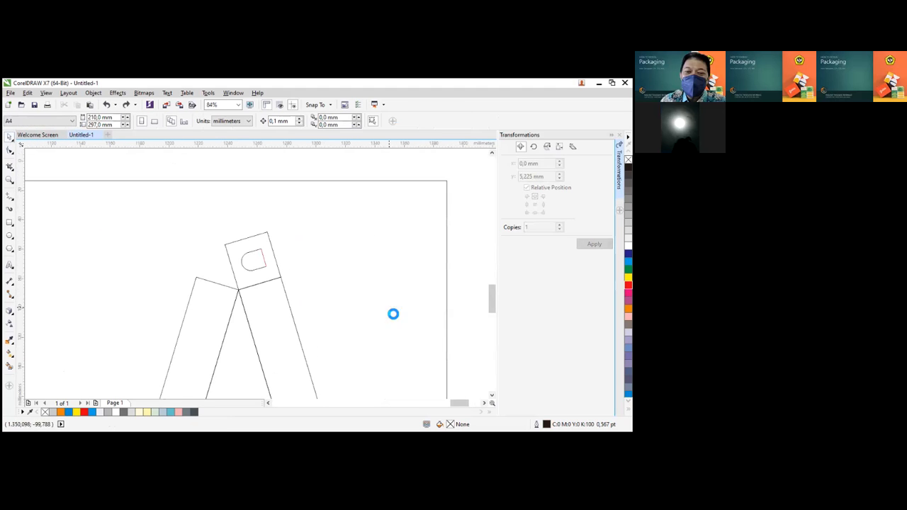
{"action": "left_click", "coordinate": [262, 260]}
{"action": "left_click", "coordinate": [268, 243]}
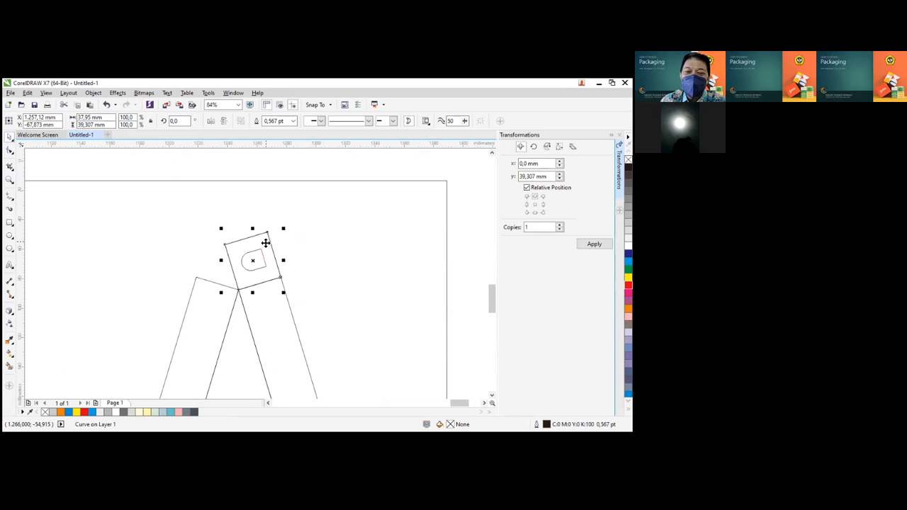
{"action": "left_click", "coordinate": [263, 266], "text": "shift"}
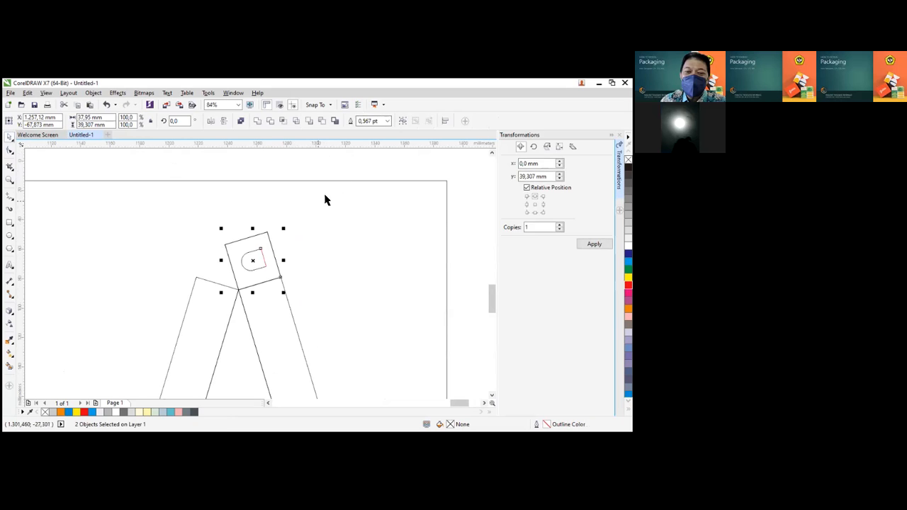
{"action": "left_click", "coordinate": [399, 121]}
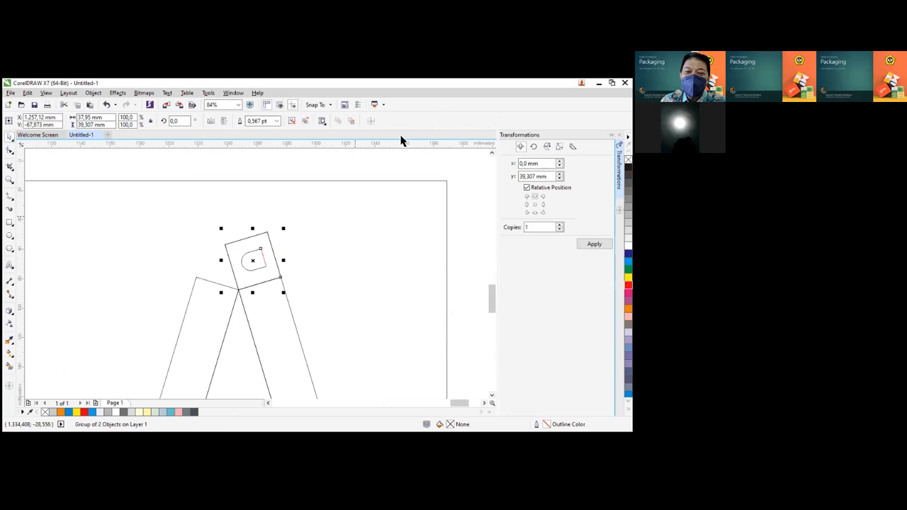
Set the group's rotation center on the triangle's apex and rotate a copy to about 146.49° onto the left side flap
{"action": "scroll", "coordinate": [261, 270], "scroll_direction": "up", "scroll_amount": 2}
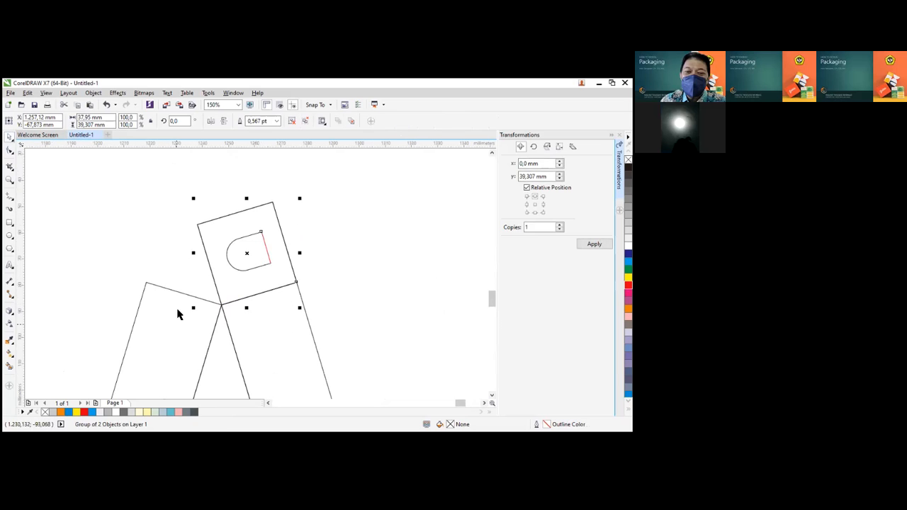
{"action": "left_click", "coordinate": [281, 266]}
{"action": "left_click_drag", "start_coordinate": [247, 254], "coordinate": [222, 305]}
{"action": "mouse_move", "coordinate": [221, 305]}
{"action": "left_mouse_down"}
{"action": "mouse_move", "coordinate": [223, 275]}
{"action": "mouse_move", "coordinate": [241, 256]}
{"action": "mouse_move", "coordinate": [221, 304]}
{"action": "left_mouse_up"}
{"action": "left_click_drag", "start_coordinate": [300, 199], "coordinate": [133, 340]}
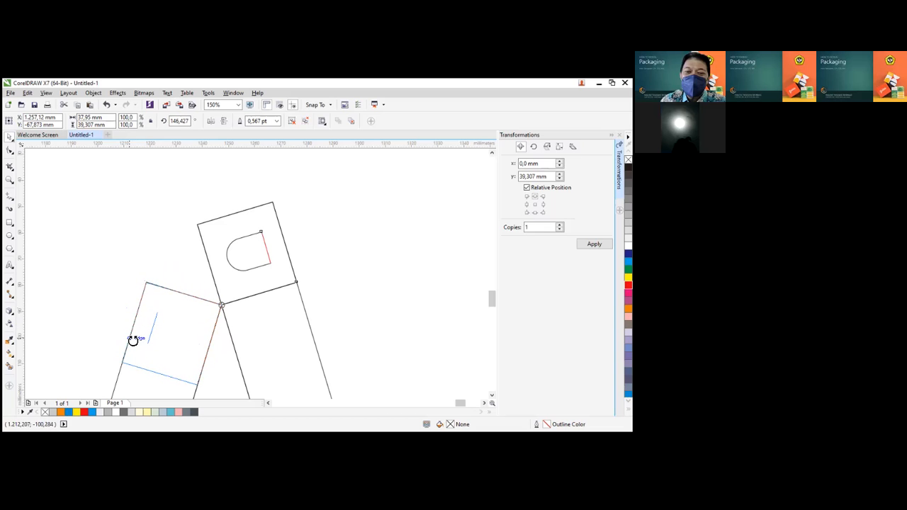
{"action": "left_click_drag", "start_coordinate": [132, 341], "coordinate": [132, 339]}
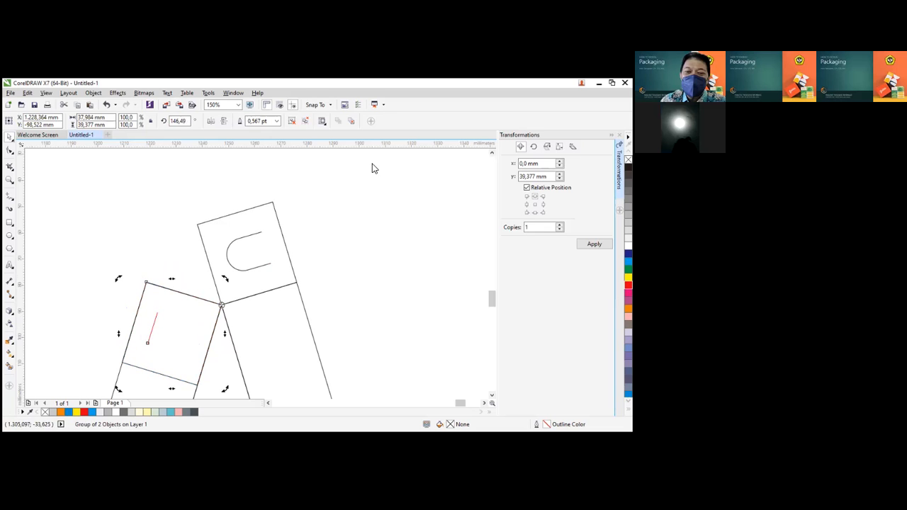
Ungroup the rotated copy and delete its square, keeping only the red slot line in the left side flap
{"action": "left_click", "coordinate": [288, 122]}
{"action": "left_click", "coordinate": [192, 337]}
{"action": "left_click", "coordinate": [188, 323]}
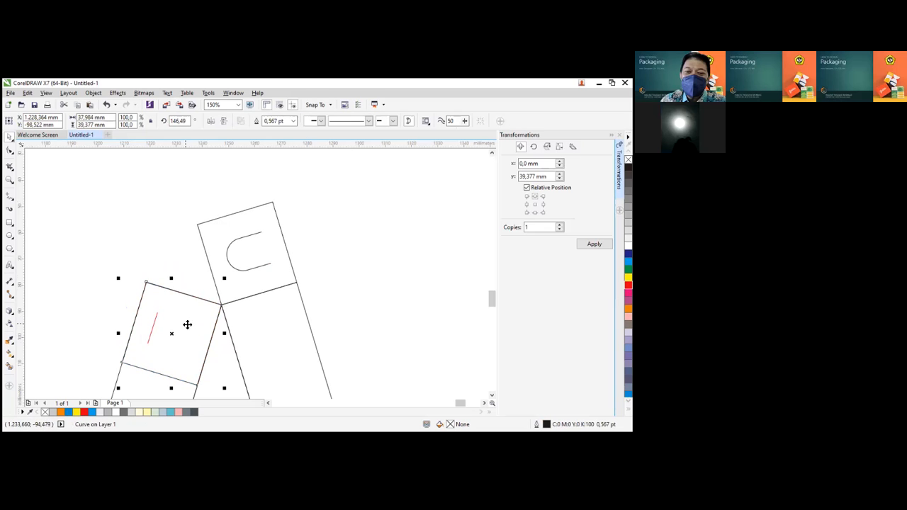
{"action": "left_click", "coordinate": [186, 329]}
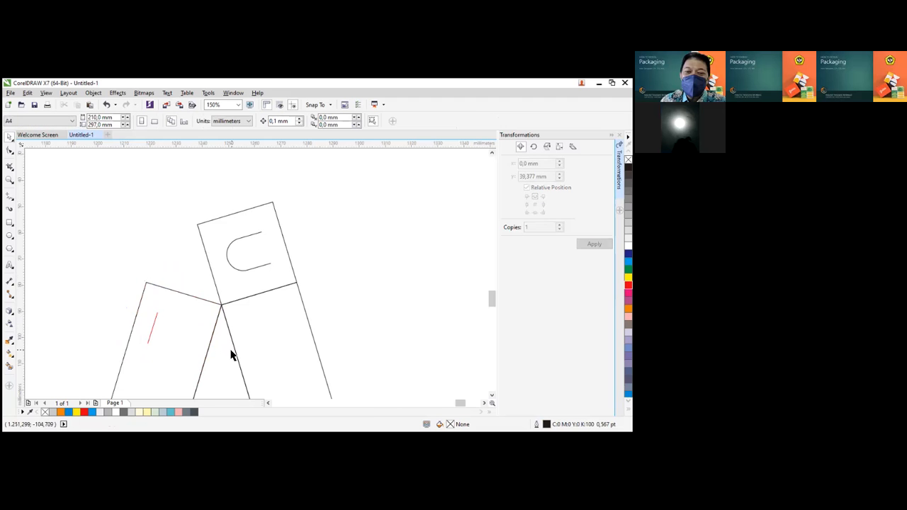
Try to mirror a copy of the whole triangular die-line vertically below the base flap, then undo it
{"action": "scroll", "coordinate": [231, 354], "scroll_direction": "down", "scroll_amount": 1}
{"action": "scroll", "coordinate": [261, 325], "scroll_direction": "down", "scroll_amount": 3}
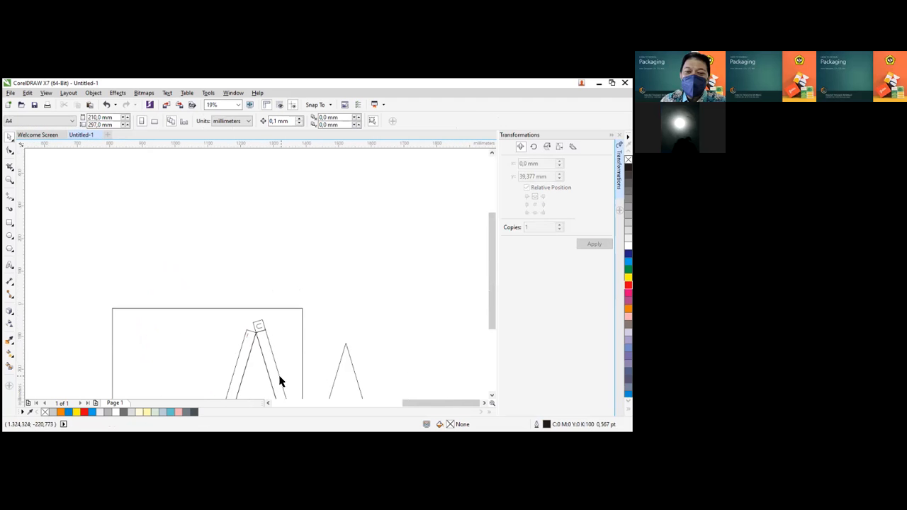
{"action": "scroll", "coordinate": [301, 389], "scroll_direction": "down", "scroll_amount": 1}
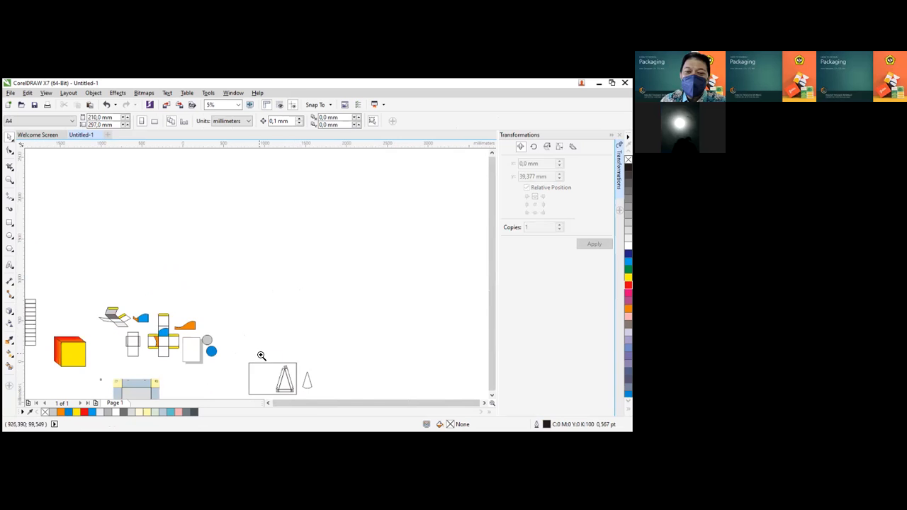
{"action": "scroll", "coordinate": [313, 403], "scroll_direction": "up", "scroll_amount": 2}
{"action": "left_click_drag", "start_coordinate": [200, 163], "coordinate": [335, 313]}
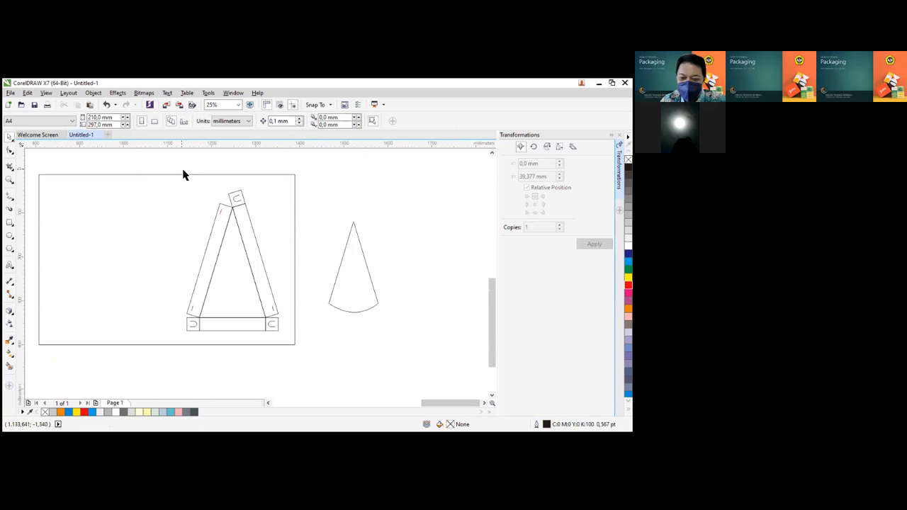
{"action": "left_click_drag", "start_coordinate": [170, 162], "coordinate": [290, 344]}
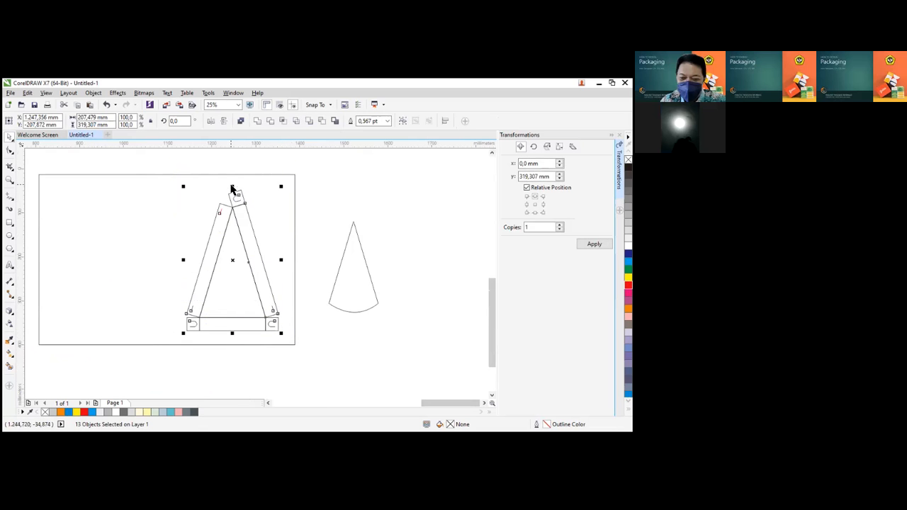
{"action": "left_click_drag", "start_coordinate": [233, 186], "coordinate": [229, 370]}
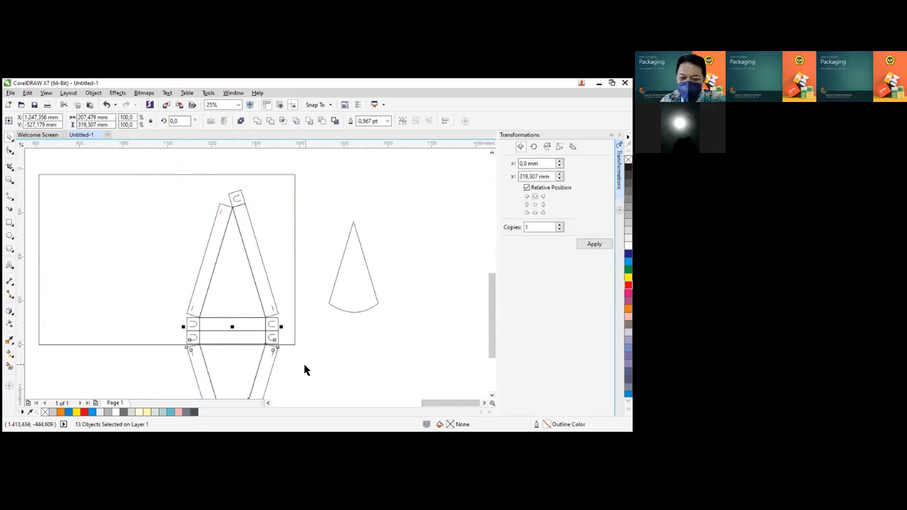
{"action": "scroll", "coordinate": [223, 338], "scroll_direction": "up", "scroll_amount": 1}
{"action": "key", "text": "ctrl+z"}
{"action": "scroll", "coordinate": [297, 256], "scroll_direction": "down", "scroll_amount": 1}
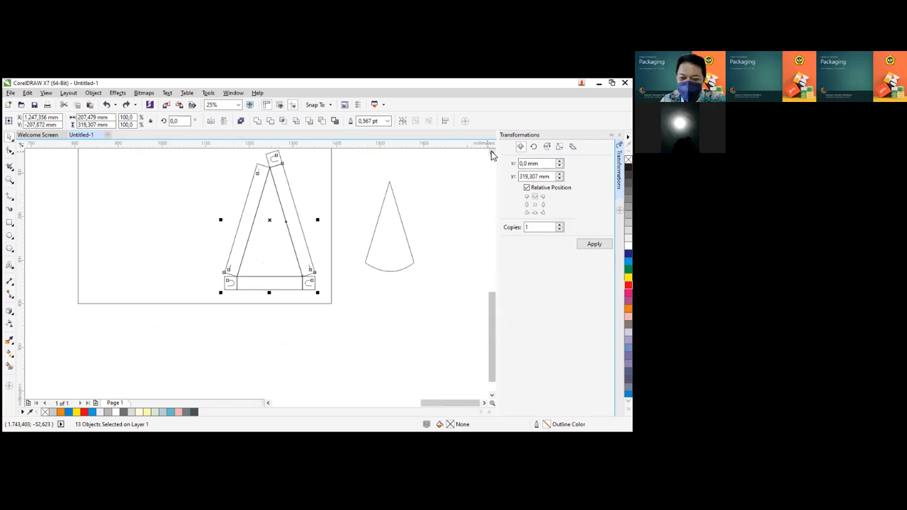
Mirror a copy of the triangle with its side and apex flaps vertically downward, leaving out the base flap and its tabs
{"action": "scroll", "coordinate": [491, 156], "scroll_direction": "up", "scroll_amount": 2}
{"action": "mouse_move", "coordinate": [179, 169]}
{"action": "left_mouse_down"}
{"action": "mouse_move", "coordinate": [319, 295]}
{"action": "mouse_move", "coordinate": [341, 335]}
{"action": "left_mouse_up"}
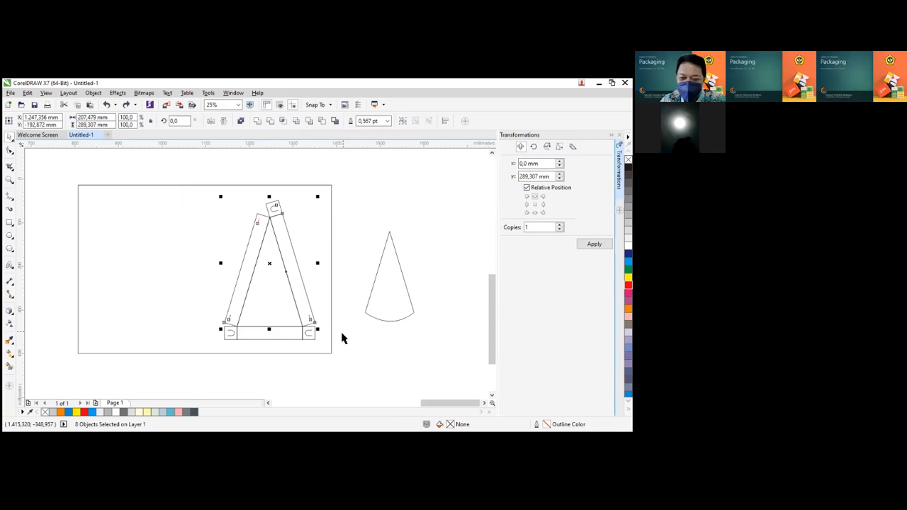
{"action": "left_click_drag", "start_coordinate": [270, 198], "coordinate": [270, 360]}
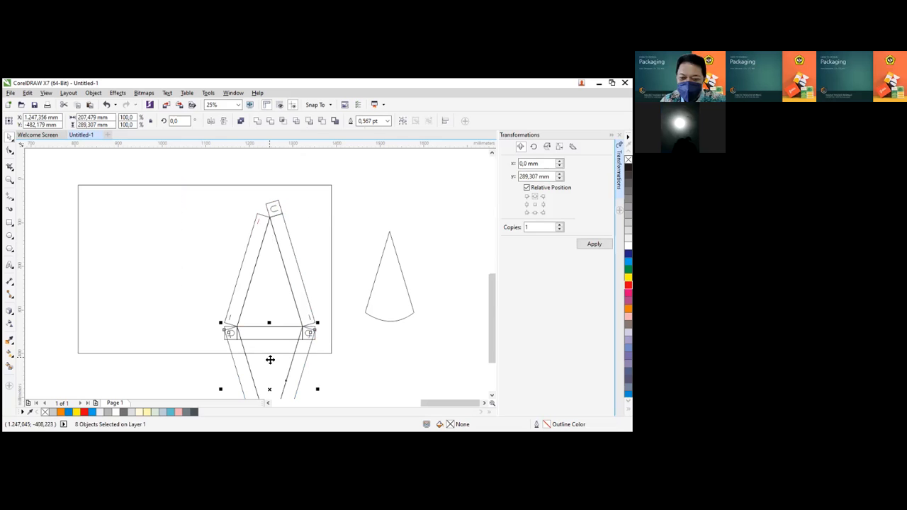
Move the mirrored copy down 30 mm so its triangle meets the base flap's lower edge
{"action": "scroll", "coordinate": [268, 348], "scroll_direction": "up", "scroll_amount": 1}
{"action": "left_click_drag", "start_coordinate": [249, 312], "coordinate": [247, 341]}
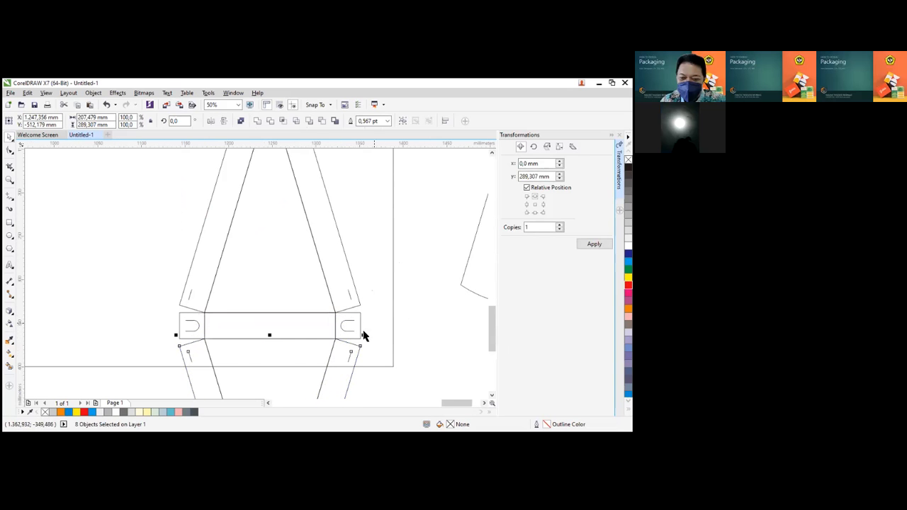
{"action": "key", "text": "F4"}
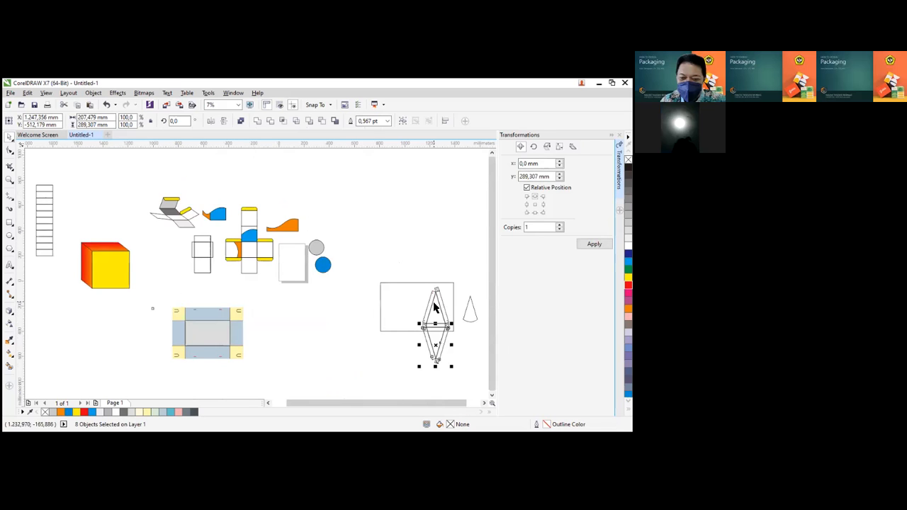
{"action": "key", "text": "z"}
{"action": "left_click_drag", "start_coordinate": [414, 285], "coordinate": [460, 371]}
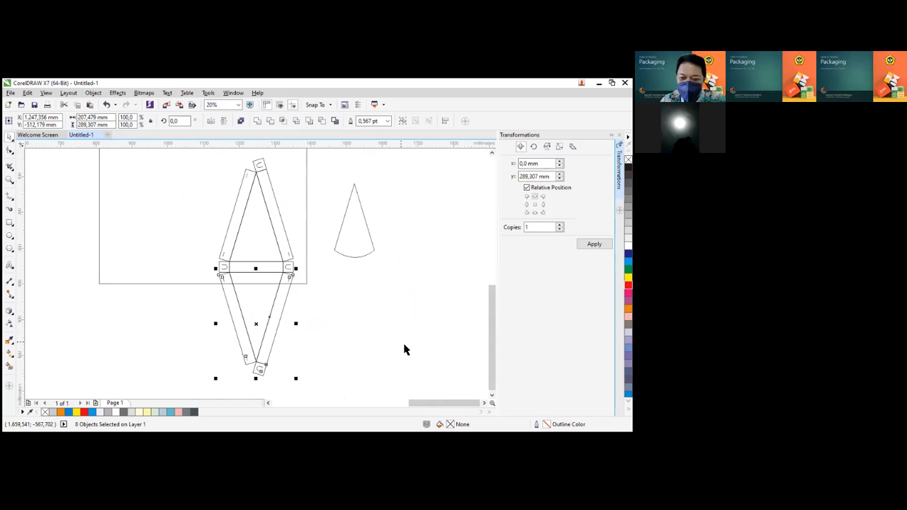
Delete the two slot lines near the base flap in the mirrored copy's left and right side flaps
{"action": "scroll", "coordinate": [250, 270], "scroll_direction": "up", "scroll_amount": 3}
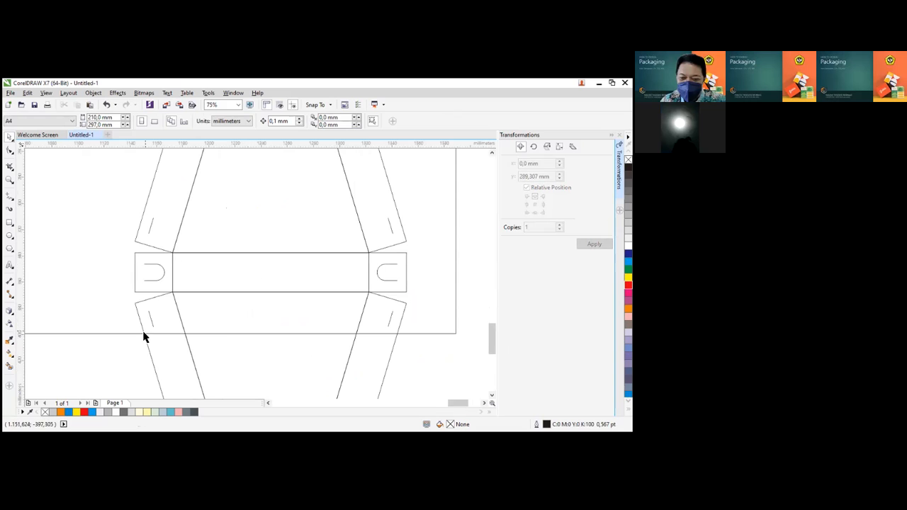
{"action": "left_click", "coordinate": [151, 320]}
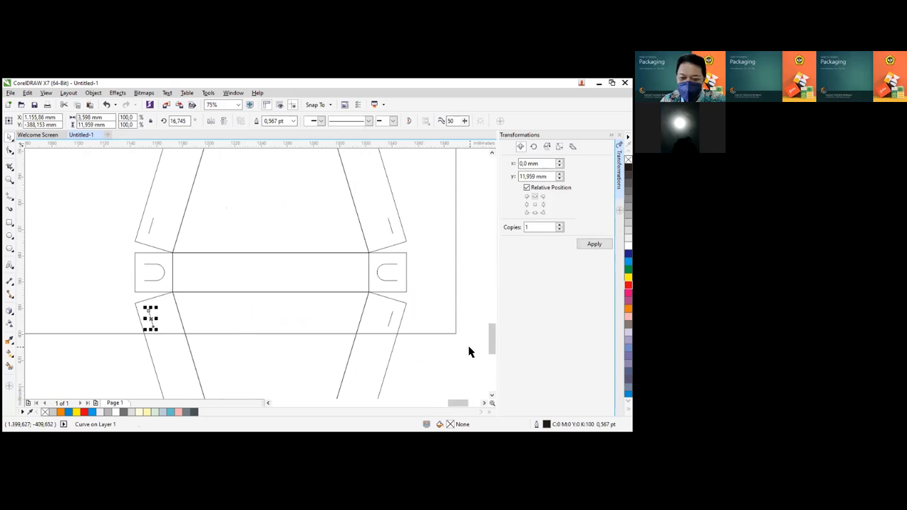
{"action": "key", "text": "Delete"}
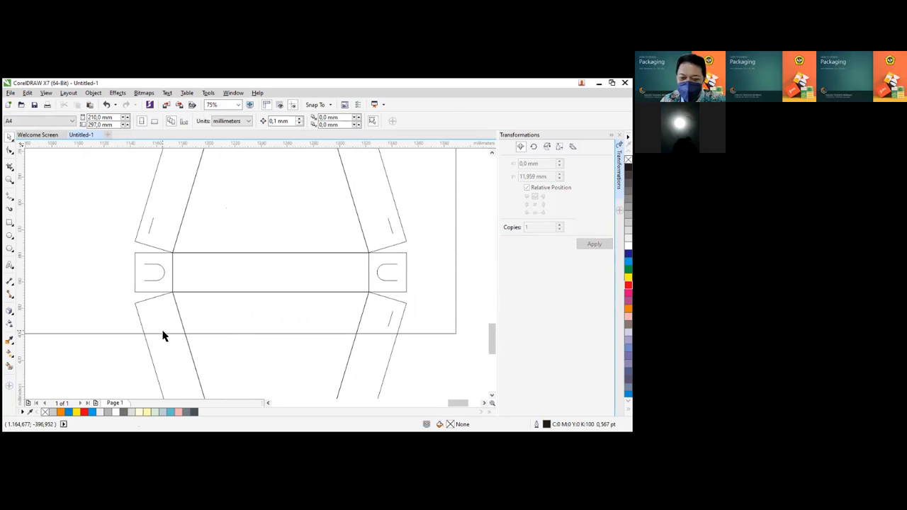
{"action": "left_click", "coordinate": [391, 319]}
{"action": "key", "text": "Delete"}
Move the curved-base piece into the upper triangle and fill it with 10% black
{"action": "scroll", "coordinate": [354, 285], "scroll_direction": "down", "scroll_amount": 5}
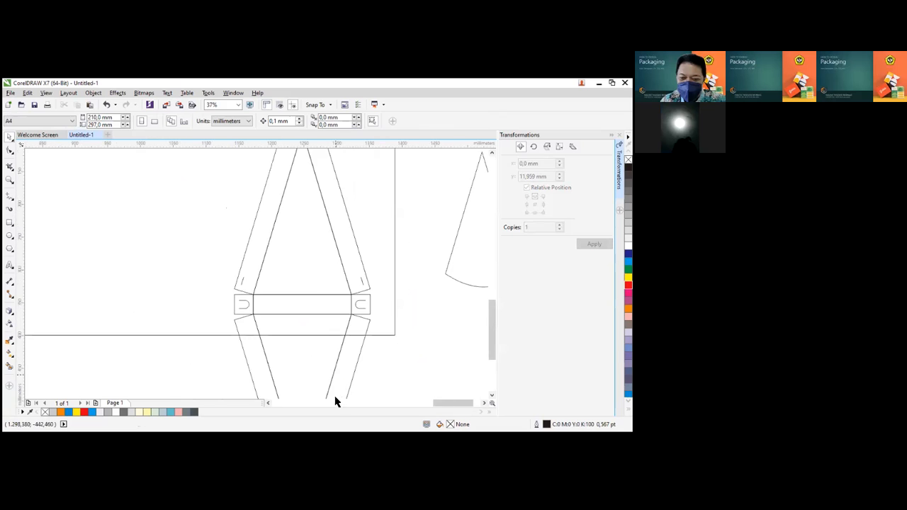
{"action": "scroll", "coordinate": [492, 350], "scroll_direction": "down", "scroll_amount": 1}
{"action": "scroll", "coordinate": [492, 350], "scroll_direction": "down", "scroll_amount": 1}
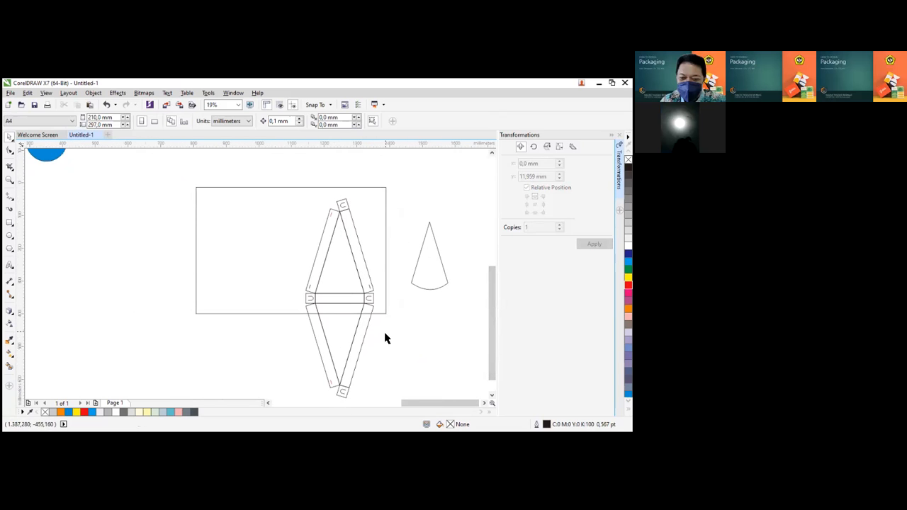
{"action": "left_click", "coordinate": [428, 268]}
{"action": "left_click_drag", "start_coordinate": [428, 268], "coordinate": [341, 268]}
{"action": "left_click", "coordinate": [628, 238]}
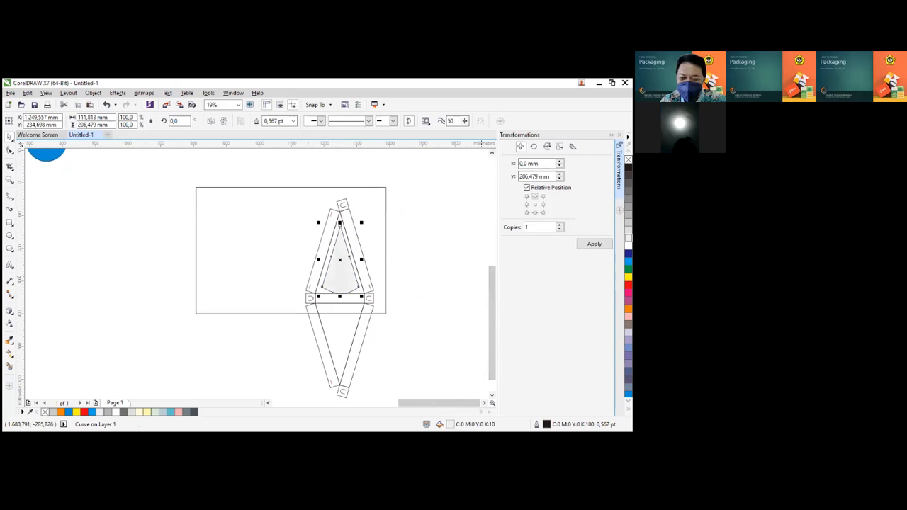
Try to center-align the grey curved-base piece with the right side flap, then undo it
{"action": "scroll", "coordinate": [341, 247], "scroll_direction": "up", "scroll_amount": 1}
{"action": "left_click", "coordinate": [353, 223], "text": "shift"}
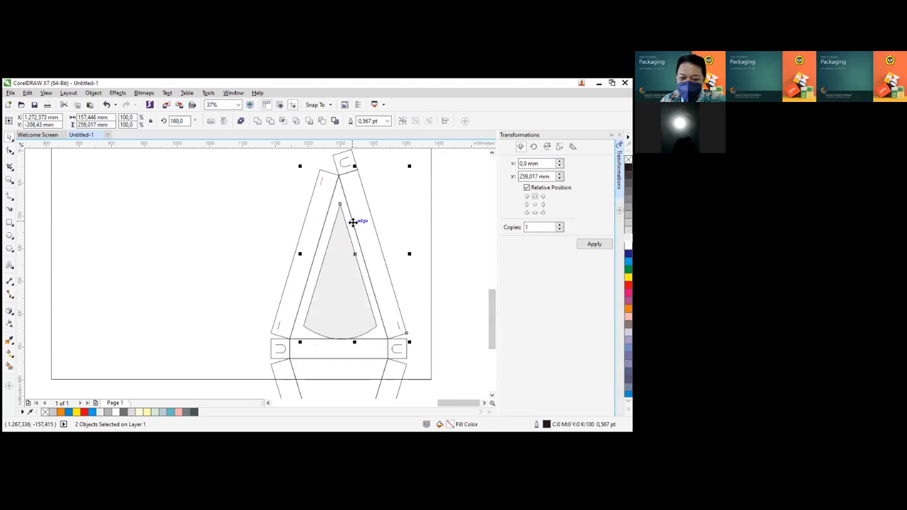
{"action": "key", "text": "c"}
{"action": "key", "text": "ctrl+z"}
{"action": "left_click", "coordinate": [462, 241]}
Center the grey curved-base piece horizontally inside the upper triangle, just above the base flap
{"action": "left_click", "coordinate": [336, 282]}
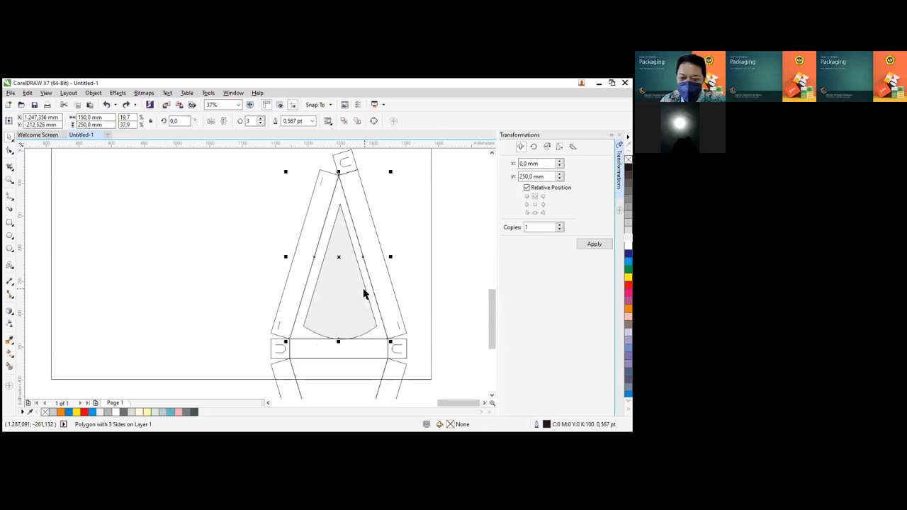
{"action": "left_click", "coordinate": [361, 286]}
{"action": "left_click", "coordinate": [364, 292]}
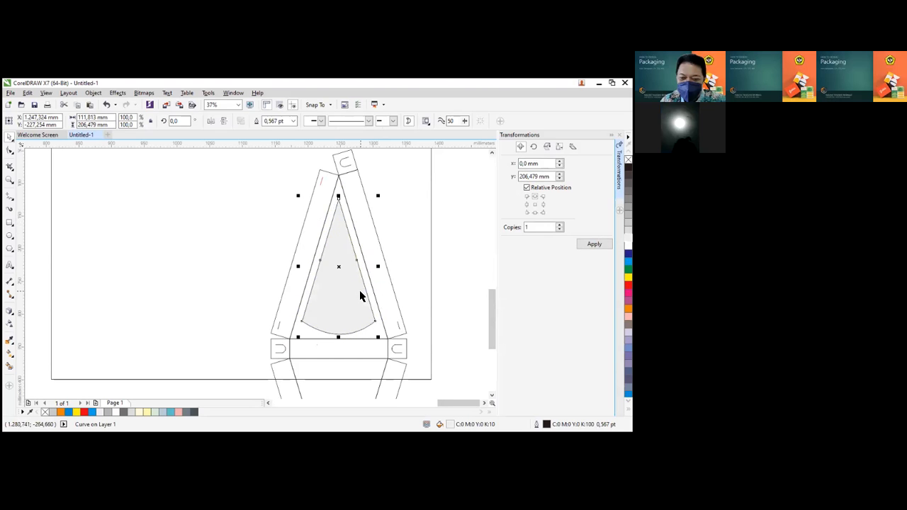
Review the die-line's two mirrored triangles, base flap, locking tabs and slots, and the curved-base piece
{"action": "scroll", "coordinate": [360, 298], "scroll_direction": "down", "scroll_amount": 1}
{"action": "scroll", "coordinate": [381, 343], "scroll_direction": "down", "scroll_amount": 1}
{"action": "key", "text": "F2"}
{"action": "left_click_drag", "start_coordinate": [326, 270], "coordinate": [416, 401]}
{"action": "left_click", "coordinate": [242, 299]}
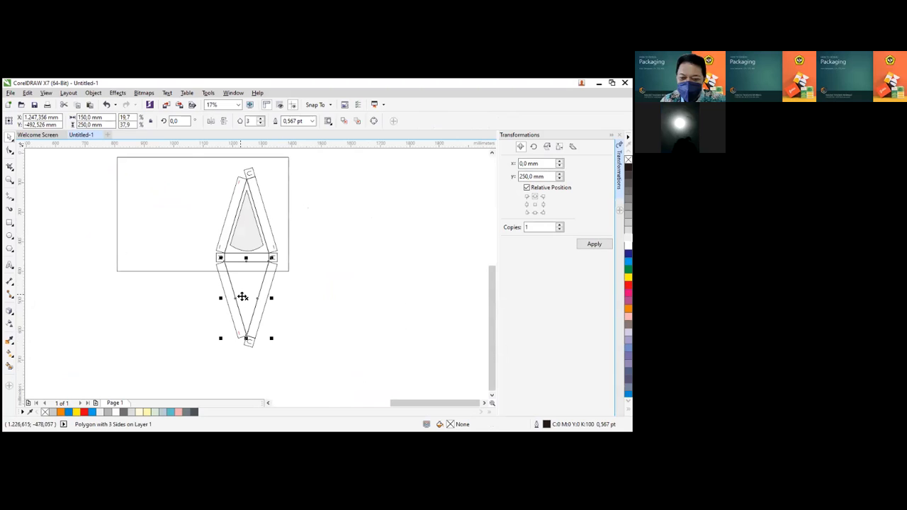
{"action": "left_click", "coordinate": [333, 324]}
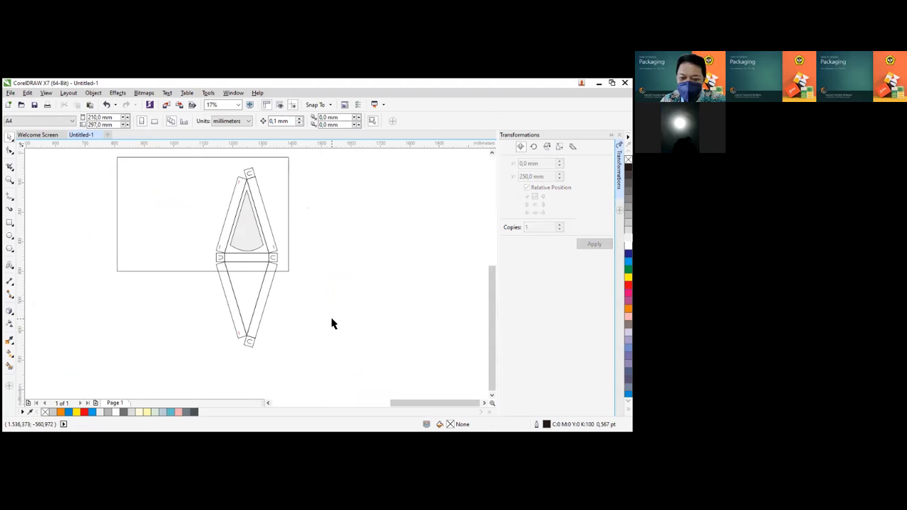
{"action": "scroll", "coordinate": [219, 290], "scroll_direction": "down", "scroll_amount": 1}
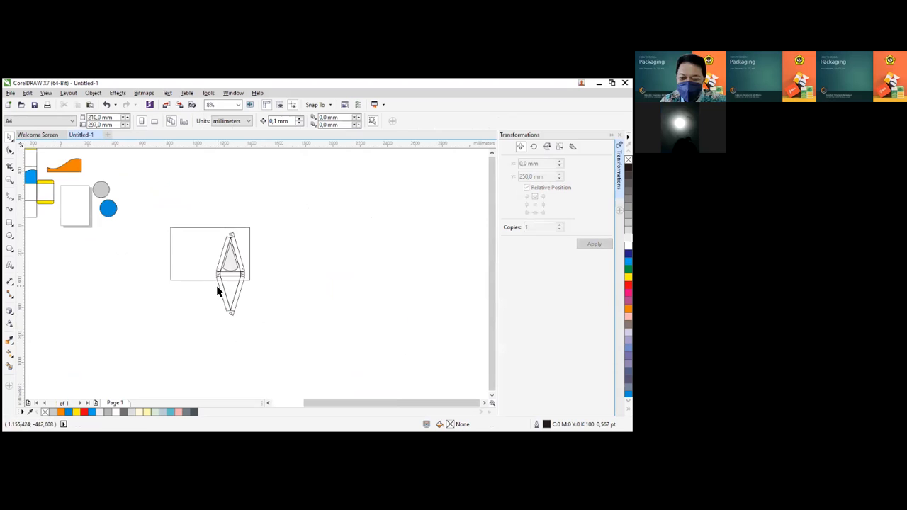
{"action": "key", "text": "z"}
{"action": "left_click_drag", "start_coordinate": [168, 205], "coordinate": [305, 337]}
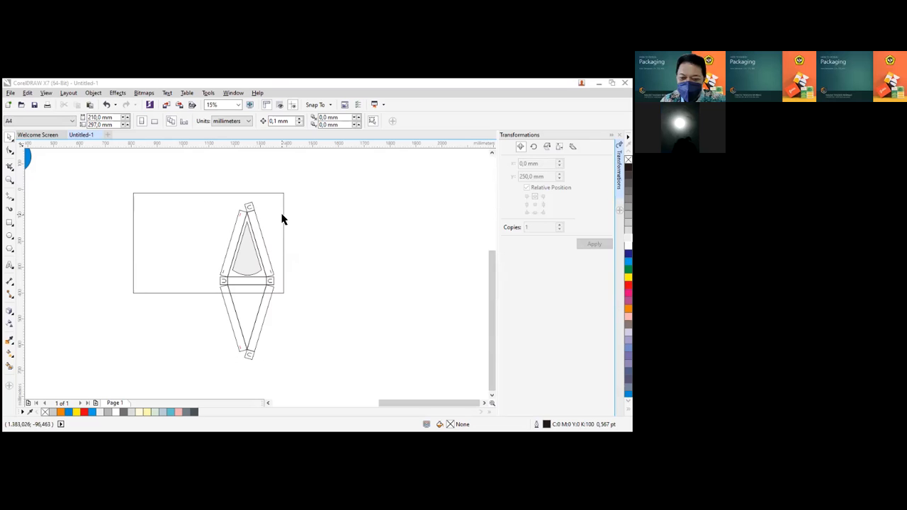
{"action": "scroll", "coordinate": [254, 285], "scroll_direction": "up", "scroll_amount": 2}
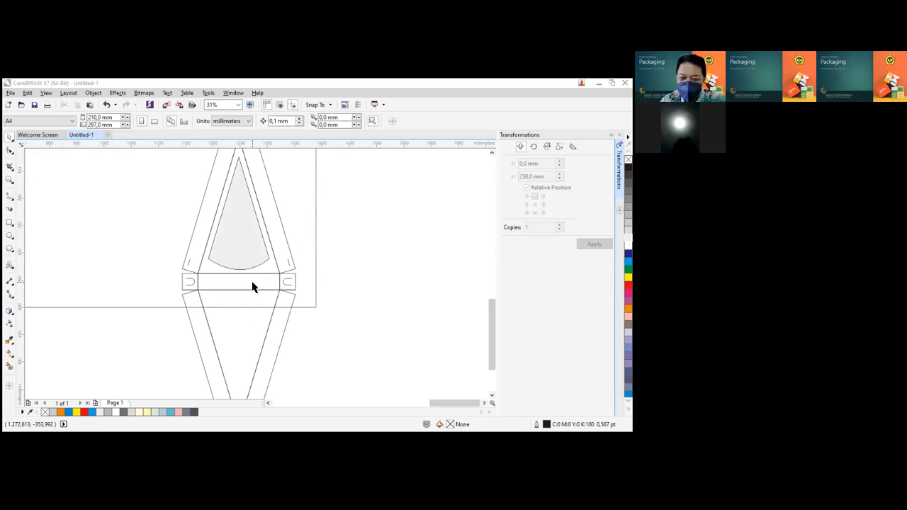
{"action": "scroll", "coordinate": [260, 281], "scroll_direction": "down", "scroll_amount": 2}
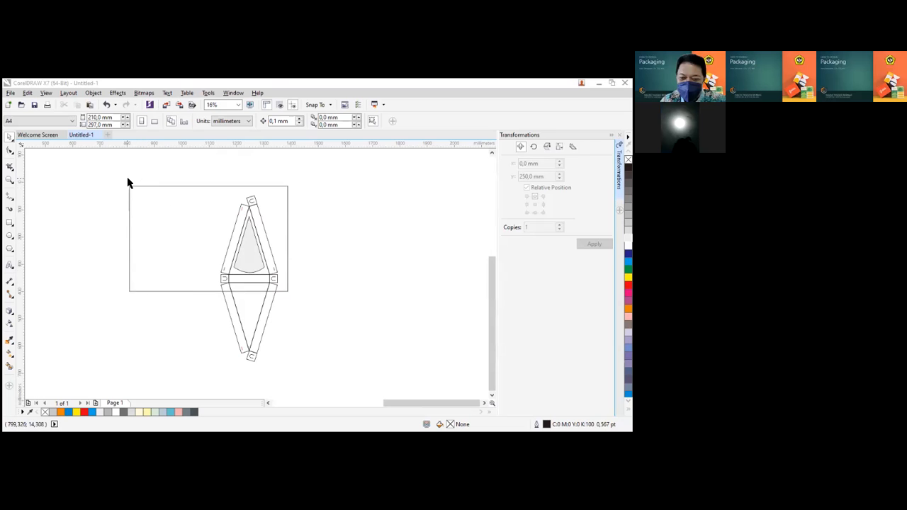
{"action": "scroll", "coordinate": [128, 183], "scroll_direction": "down", "scroll_amount": 2}
{"action": "scroll", "coordinate": [210, 276], "scroll_direction": "up", "scroll_amount": 1}
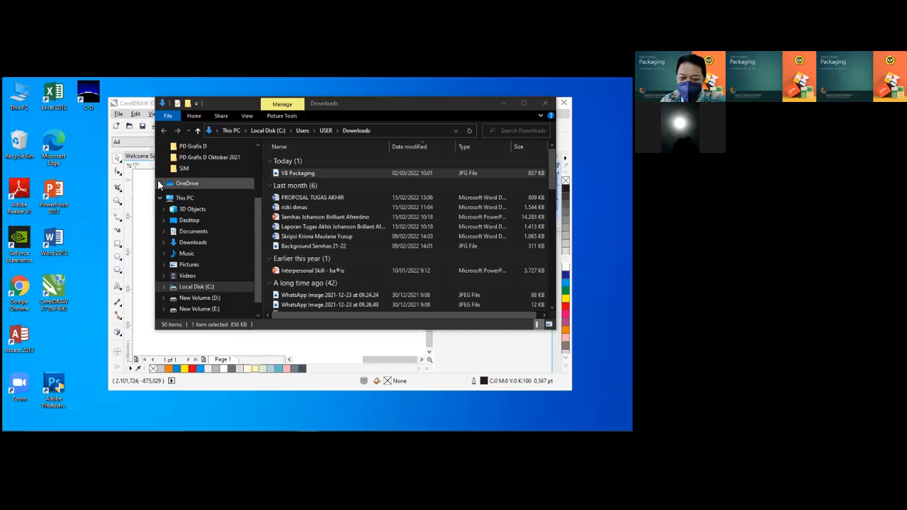
Switch to Google Chrome and search Google Images for "cup coffee"
{"action": "double_click", "coordinate": [21, 287]}
{"action": "left_click", "coordinate": [289, 295]}
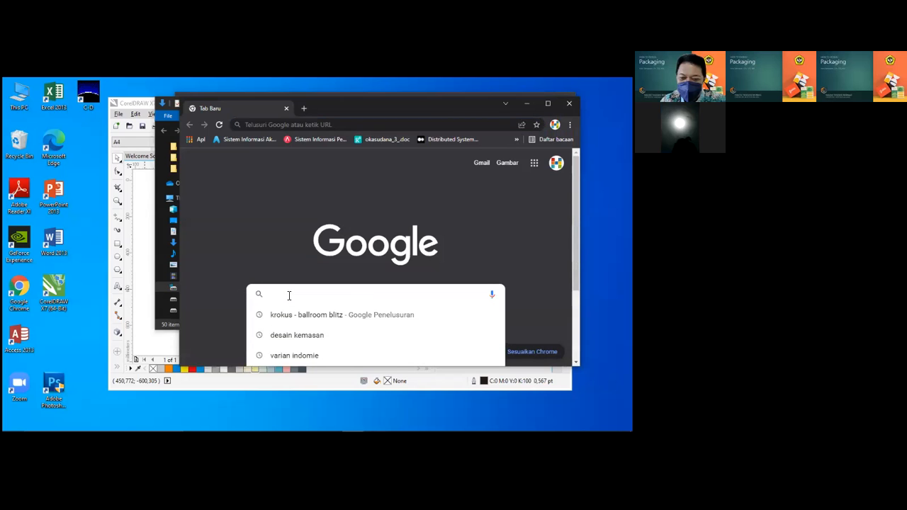
{"action": "type", "text": "cup co"}
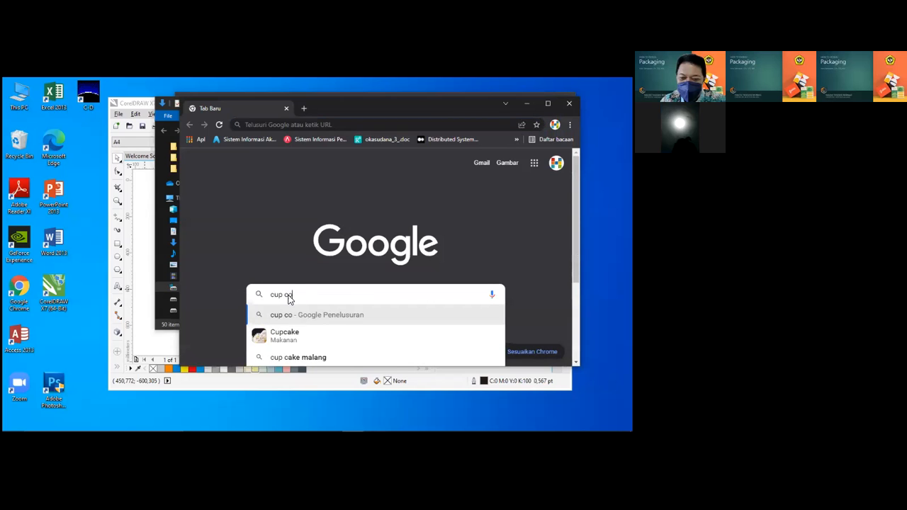
{"action": "type", "text": "ffee"}
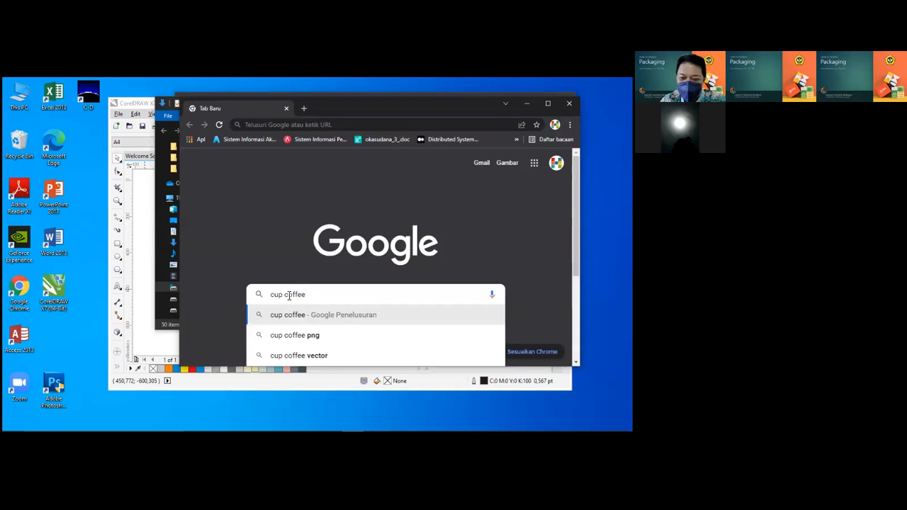
{"action": "key", "text": "Return"}
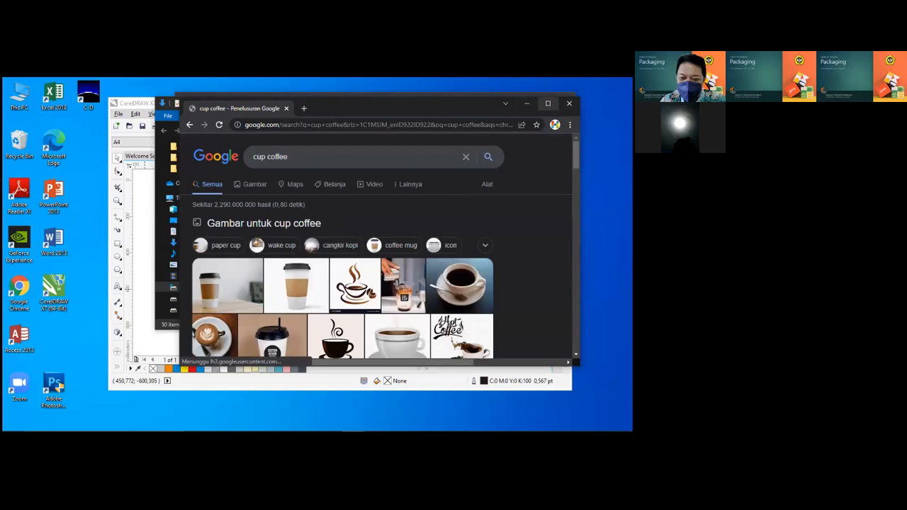
{"action": "left_click", "coordinate": [548, 103]}
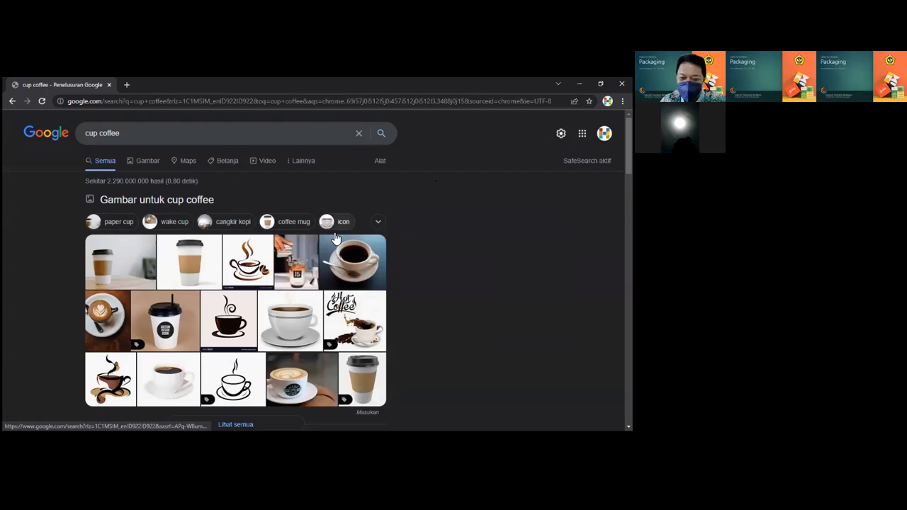
{"action": "left_click", "coordinate": [147, 161]}
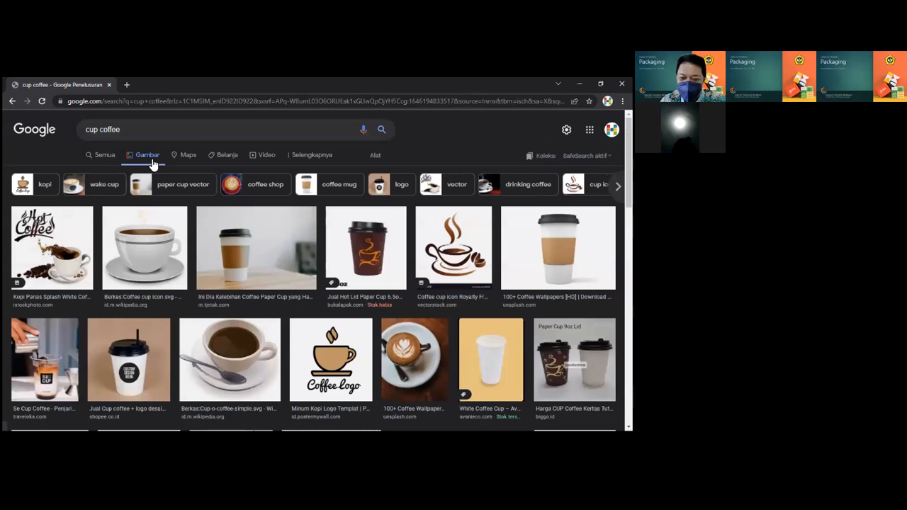
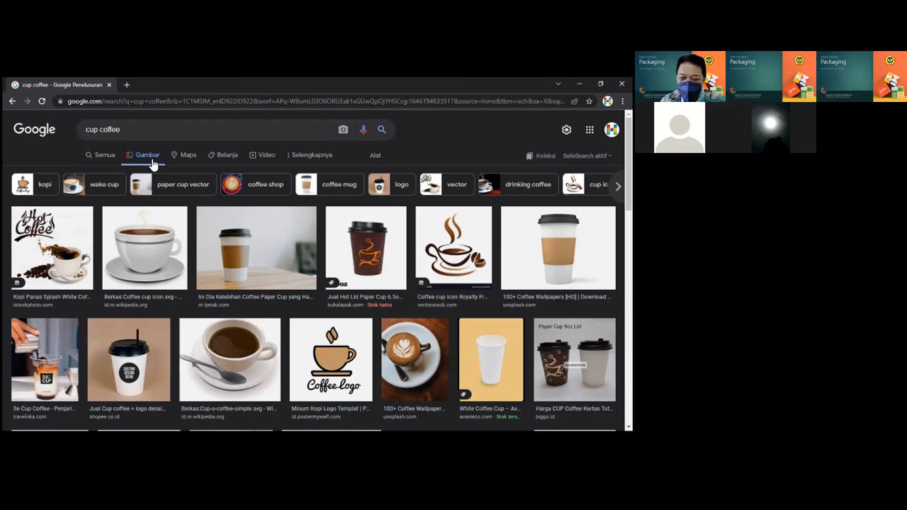
Copy the Tjetak photo of the white paper coffee cup with a brown sleeve and black lid
{"action": "left_click", "coordinate": [241, 255]}
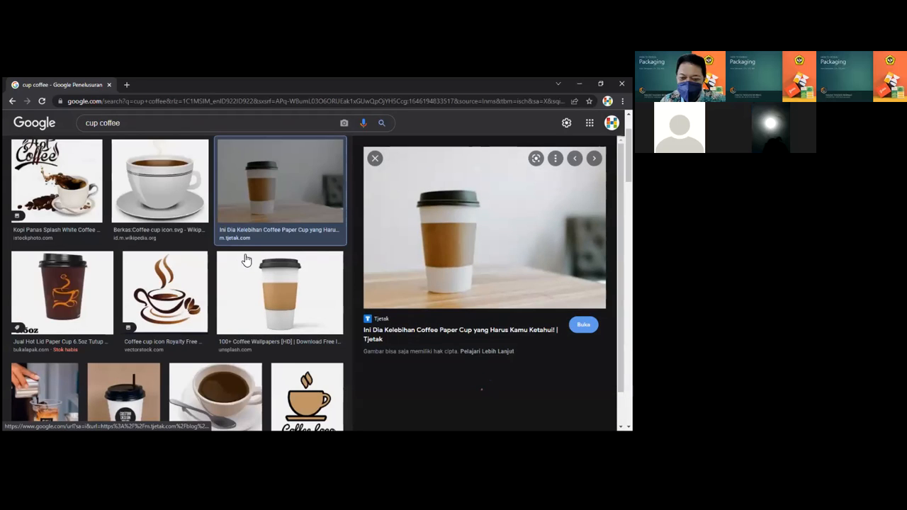
{"action": "right_click", "coordinate": [451, 247]}
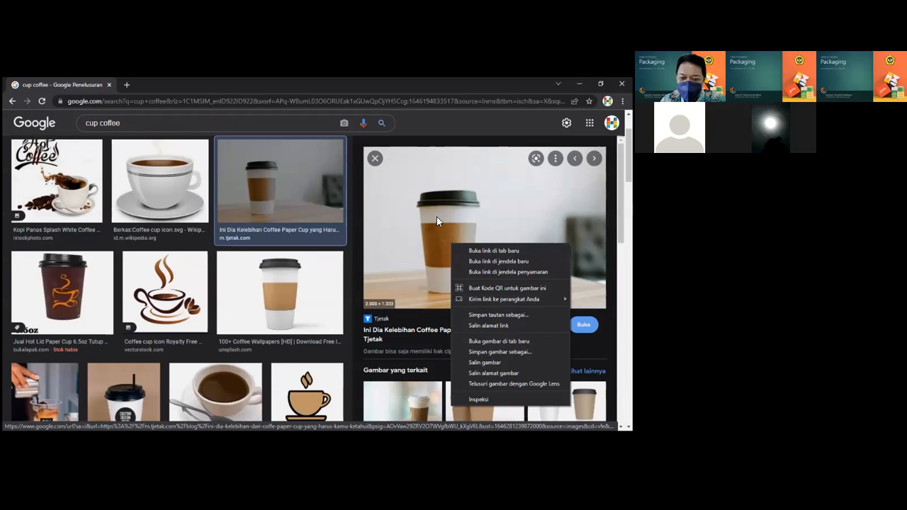
{"action": "left_click", "coordinate": [476, 362]}
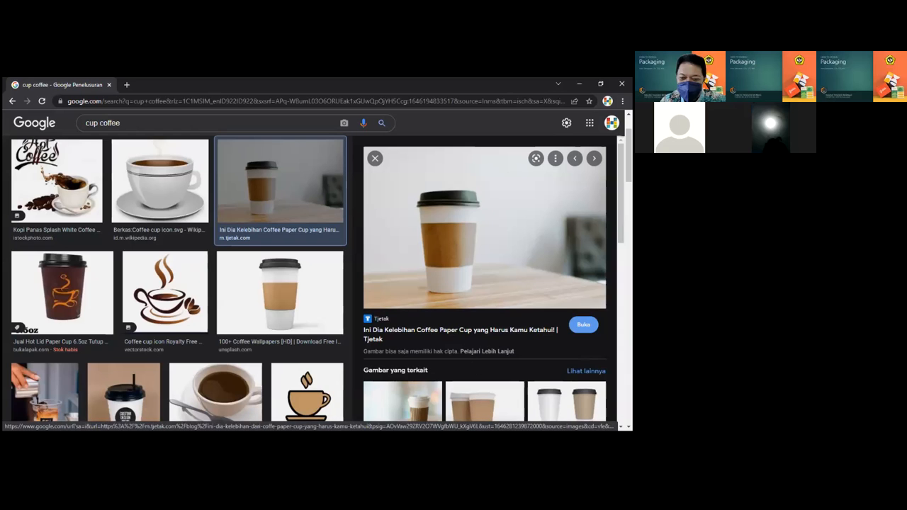
Return to CorelDRAW, show all the drawings with empty canvas around them, and maximize the window
{"action": "left_click", "coordinate": [600, 84]}
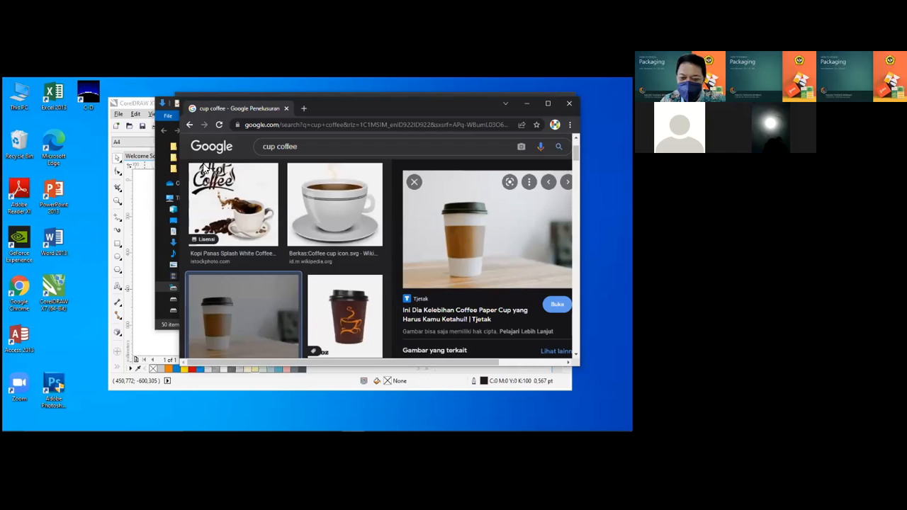
{"action": "left_click", "coordinate": [134, 107]}
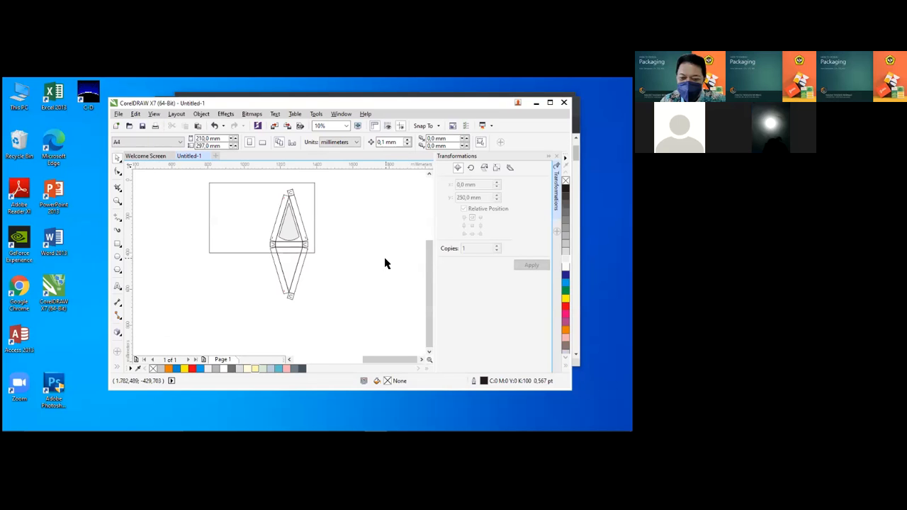
{"action": "scroll", "coordinate": [274, 227], "scroll_direction": "down", "scroll_amount": 3}
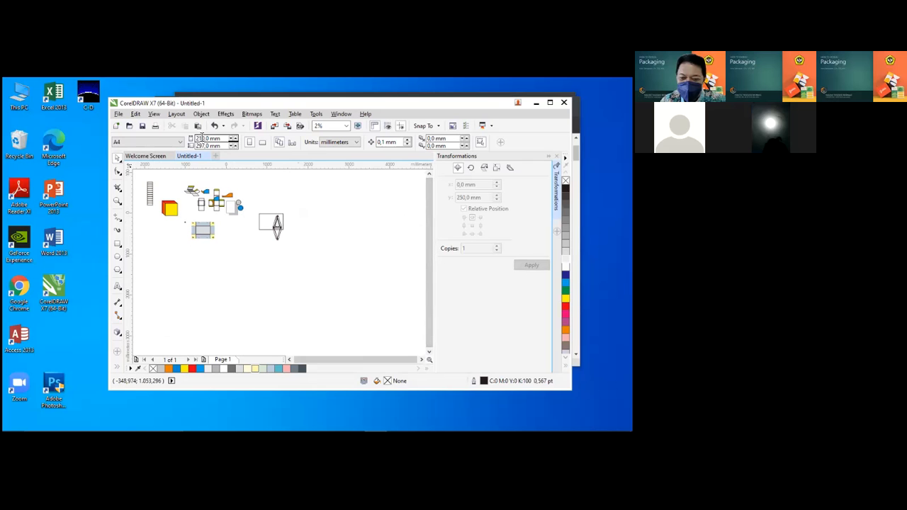
{"action": "left_click", "coordinate": [549, 103]}
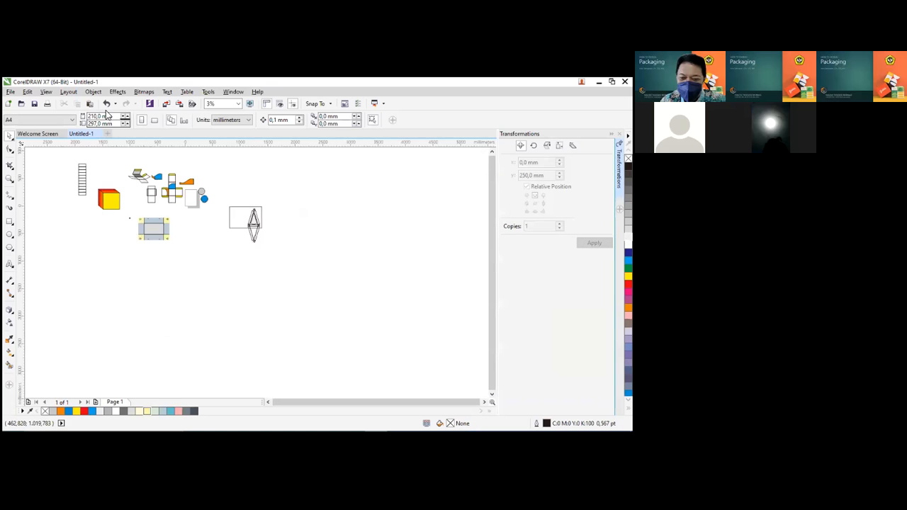
Paste the copied coffee cup photo and place it on the empty canvas below the existing drawings
{"action": "left_click", "coordinate": [90, 105]}
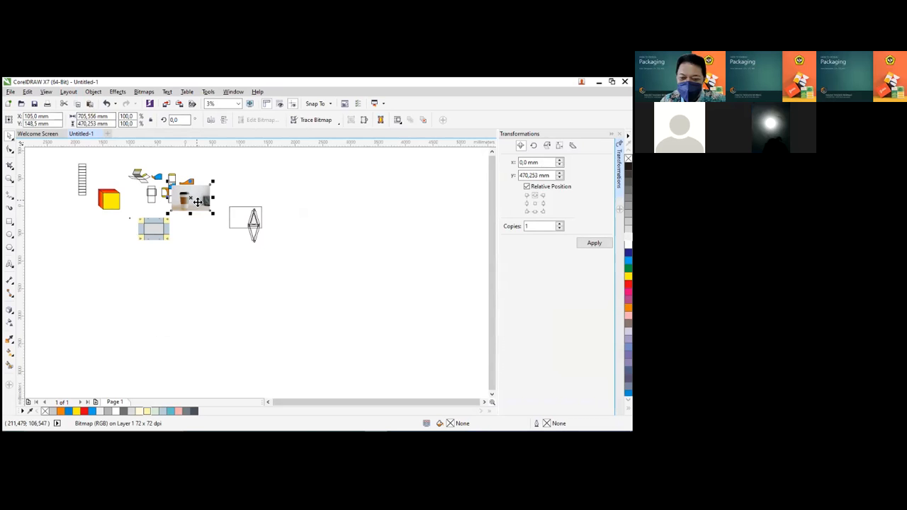
{"action": "left_click_drag", "start_coordinate": [175, 206], "coordinate": [220, 268]}
{"action": "scroll", "coordinate": [219, 269], "scroll_direction": "up", "scroll_amount": 1}
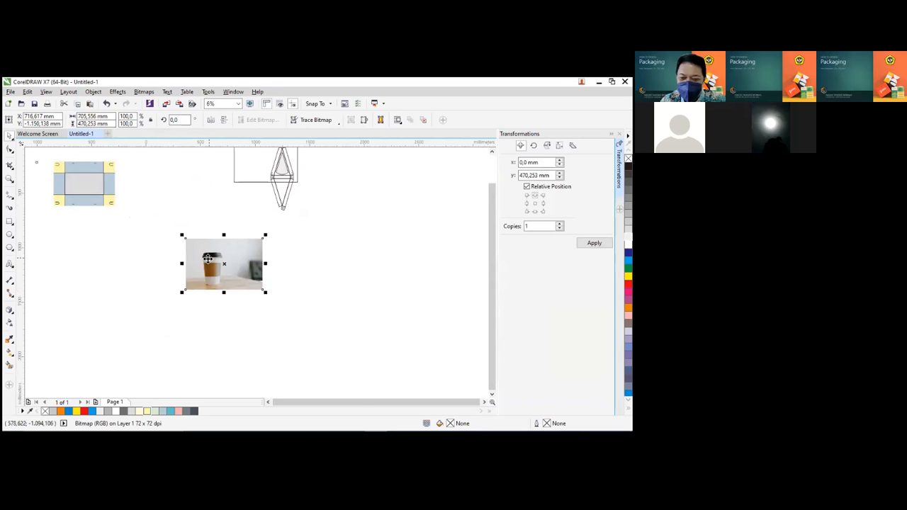
{"action": "scroll", "coordinate": [223, 260], "scroll_direction": "up", "scroll_amount": 1}
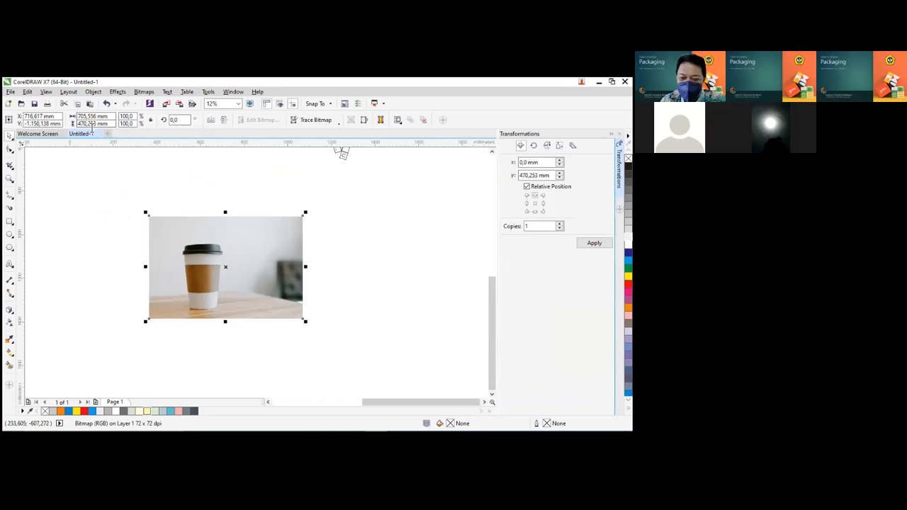
{"action": "left_click_drag", "start_coordinate": [257, 261], "coordinate": [259, 227]}
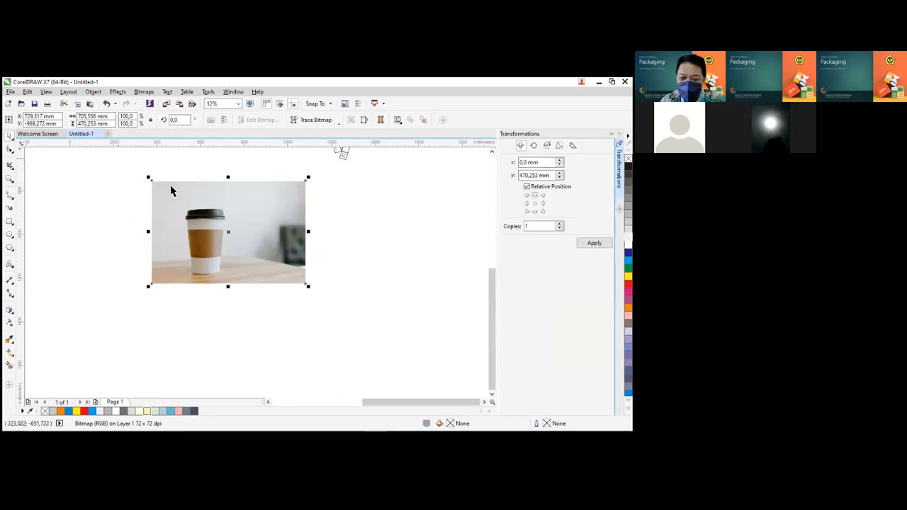
Insert a second copy of the cup photo as a bitmap with Paste Special and place it beside the first photo's left edge
{"action": "left_click", "coordinate": [28, 92]}
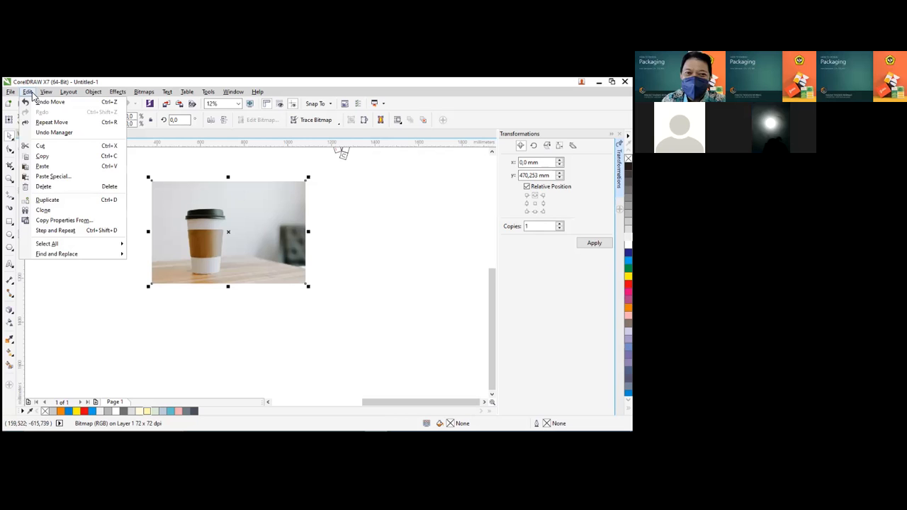
{"action": "left_click", "coordinate": [62, 177]}
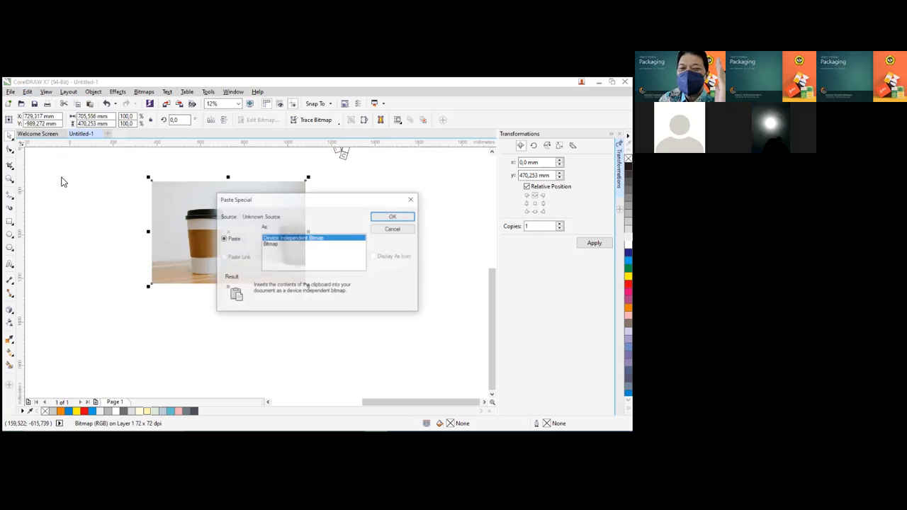
{"action": "left_click", "coordinate": [270, 244]}
{"action": "left_click", "coordinate": [392, 216]}
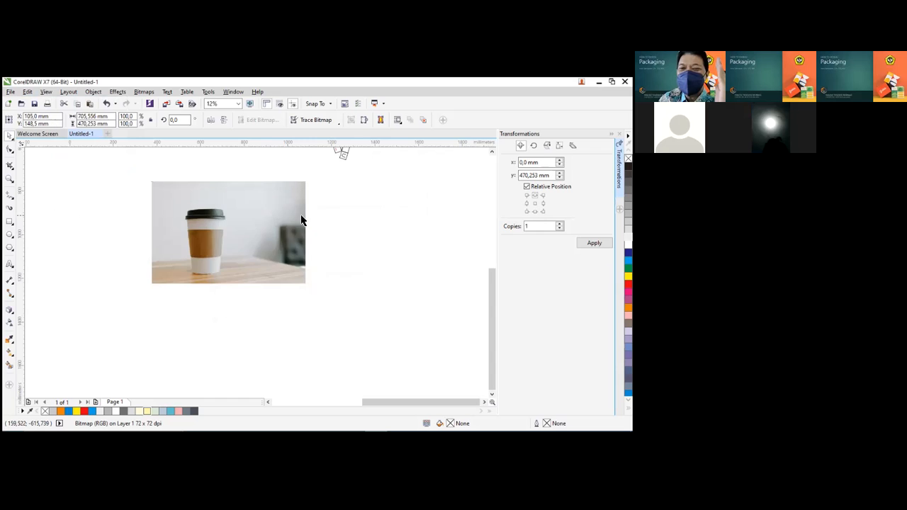
{"action": "scroll", "coordinate": [332, 221], "scroll_direction": "down", "scroll_amount": 3}
{"action": "left_click_drag", "start_coordinate": [224, 189], "coordinate": [219, 243]}
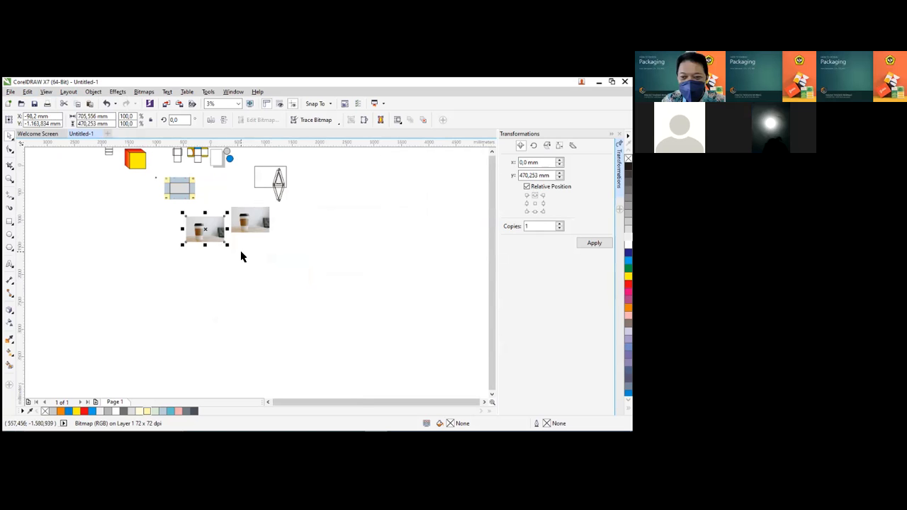
{"action": "key", "text": "F2"}
{"action": "mouse_move", "coordinate": [171, 208]}
{"action": "left_mouse_down"}
{"action": "mouse_move", "coordinate": [245, 259]}
{"action": "mouse_move", "coordinate": [237, 246]}
{"action": "left_mouse_up"}
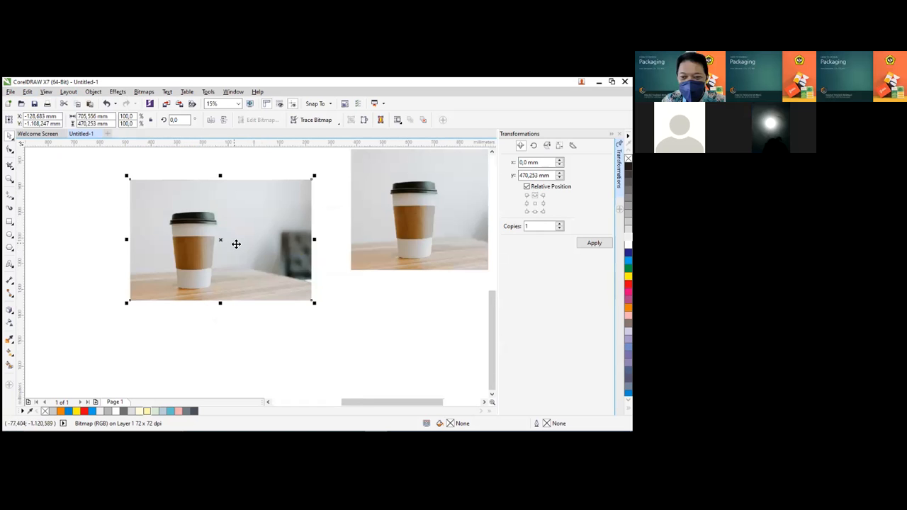
{"action": "scroll", "coordinate": [206, 255], "scroll_direction": "up", "scroll_amount": 2}
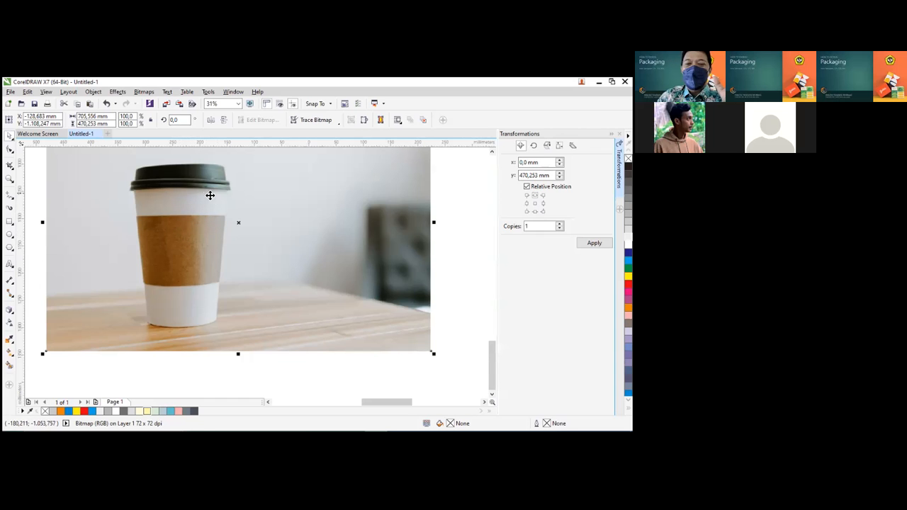
{"action": "scroll", "coordinate": [275, 270], "scroll_direction": "down", "scroll_amount": 5}
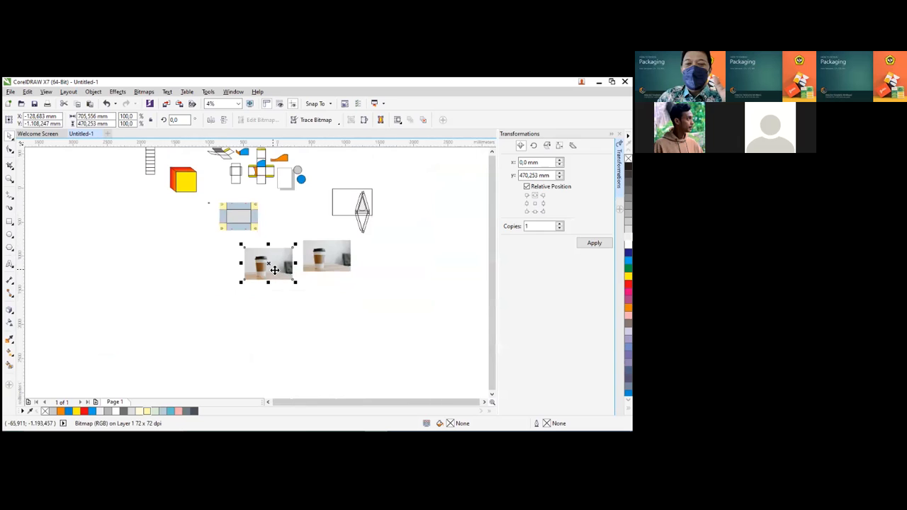
{"action": "key", "text": "F2"}
{"action": "left_click_drag", "start_coordinate": [231, 244], "coordinate": [330, 310]}
Switch to the Google Chrome image search, search for "logo coffee", and maximize the window
{"action": "mouse_move", "coordinate": [226, 427]}
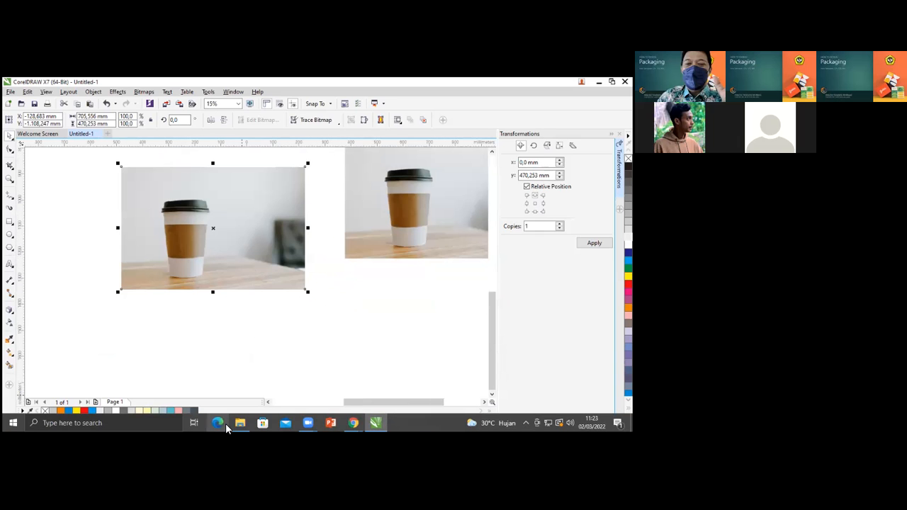
{"action": "mouse_move", "coordinate": [354, 425]}
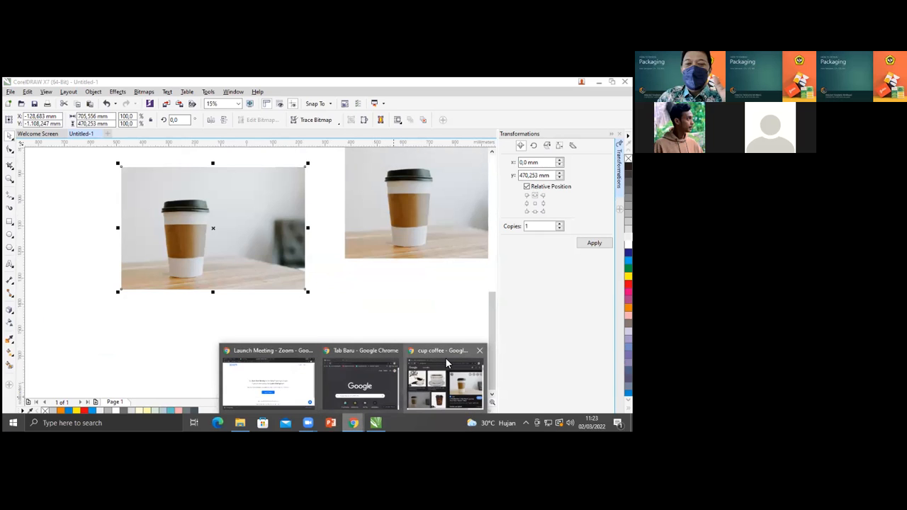
{"action": "left_click", "coordinate": [446, 357]}
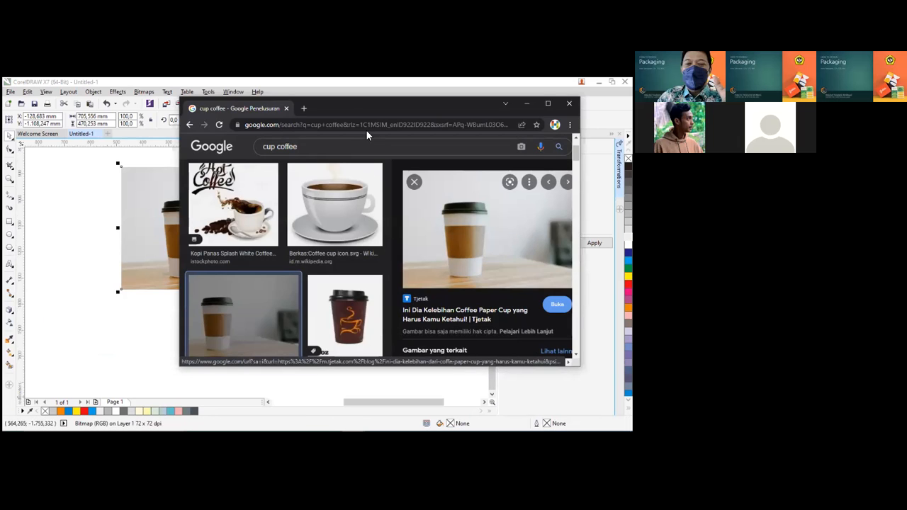
{"action": "left_click_drag", "start_coordinate": [358, 107], "coordinate": [259, 100]}
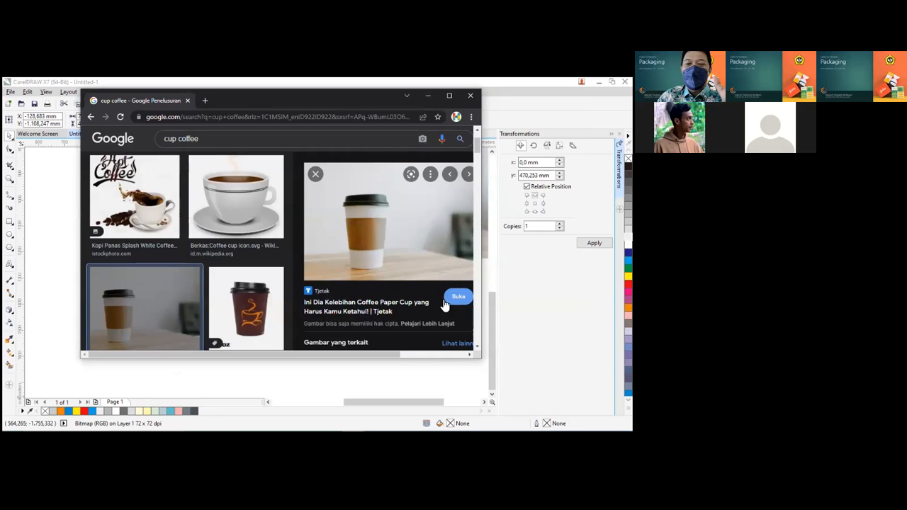
{"action": "double_click", "coordinate": [174, 139]}
{"action": "type", "text": "logo"}
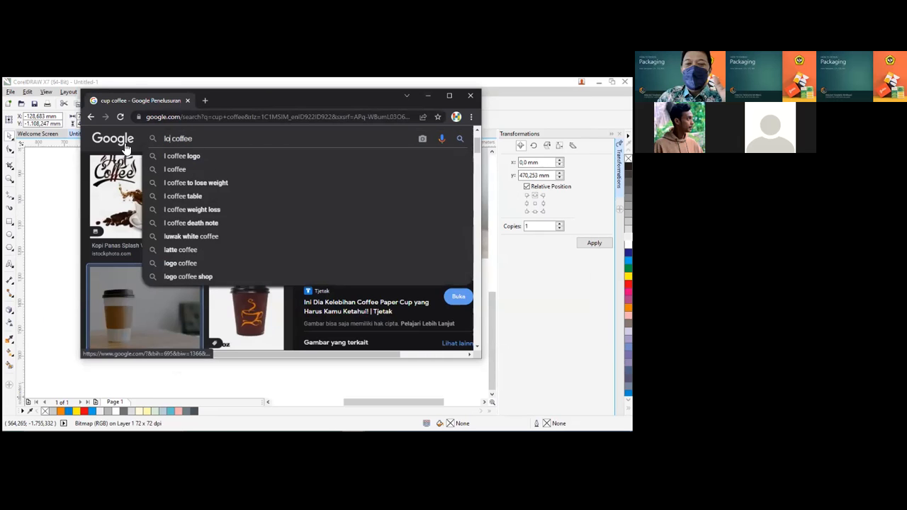
{"action": "key", "text": "Return"}
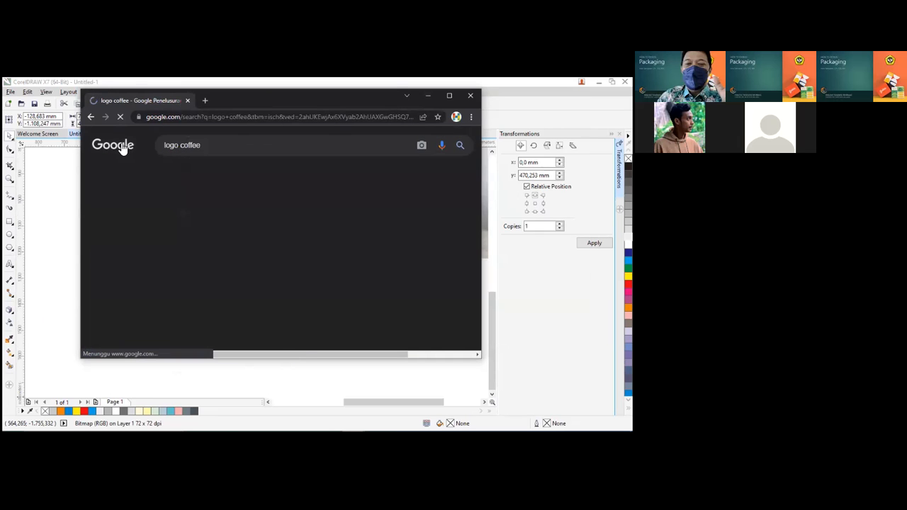
{"action": "left_click", "coordinate": [449, 96]}
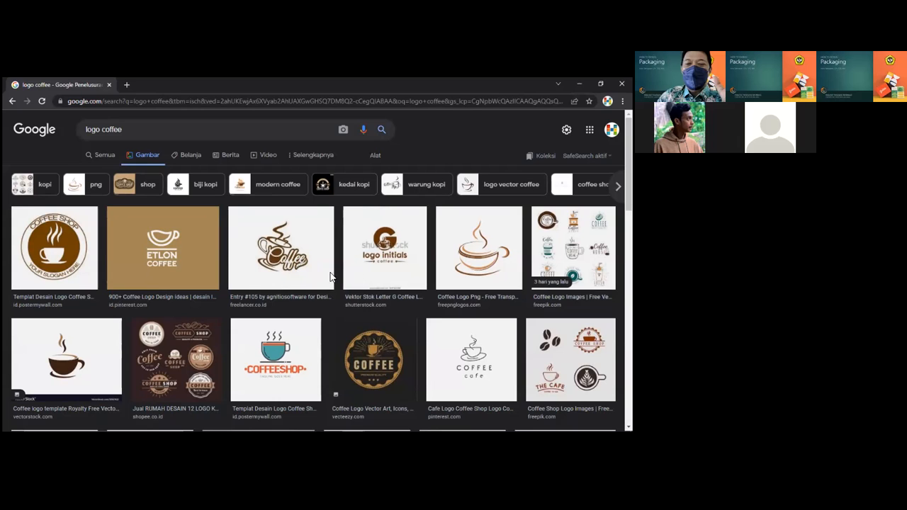
Browse the logo results and copy the PosterMyWall image of a cup with the text "COFFEE LOGO"
{"action": "scroll", "coordinate": [236, 260], "scroll_direction": "down", "scroll_amount": 2}
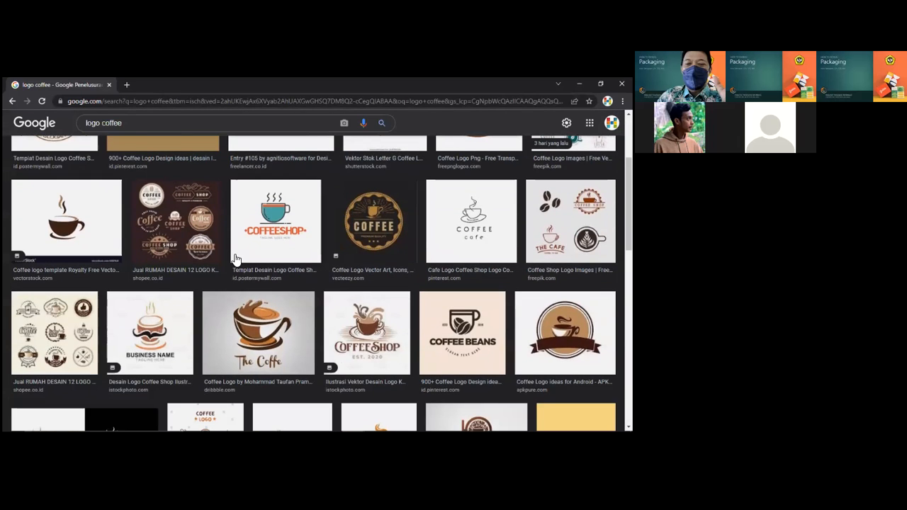
{"action": "scroll", "coordinate": [236, 260], "scroll_direction": "up", "scroll_amount": 1}
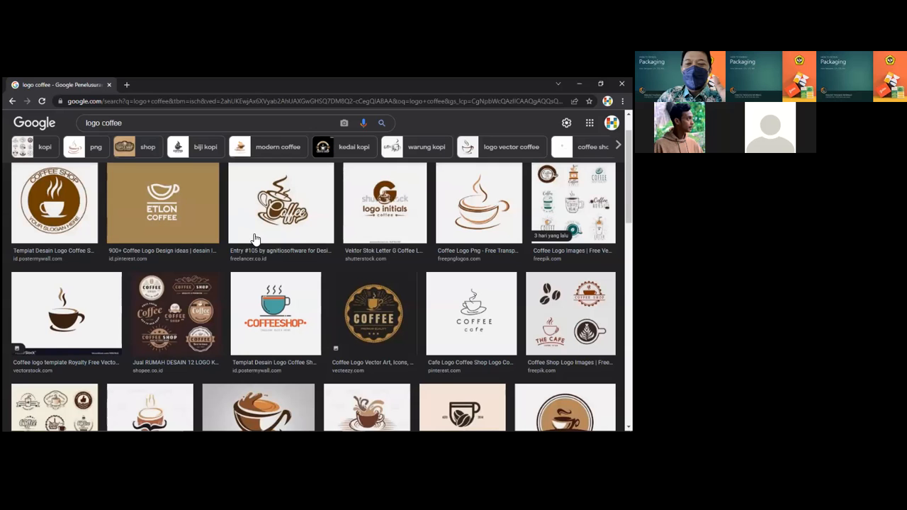
{"action": "scroll", "coordinate": [255, 239], "scroll_direction": "down", "scroll_amount": 2}
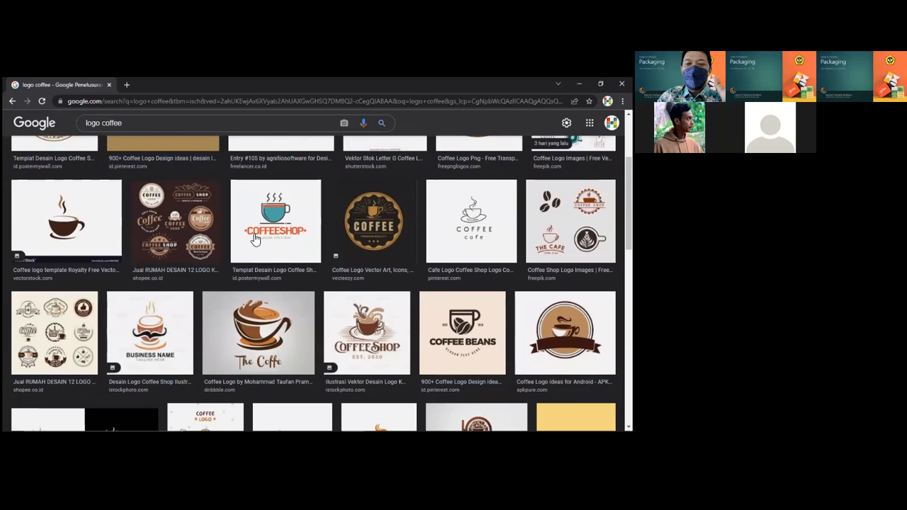
{"action": "scroll", "coordinate": [255, 239], "scroll_direction": "down", "scroll_amount": 2}
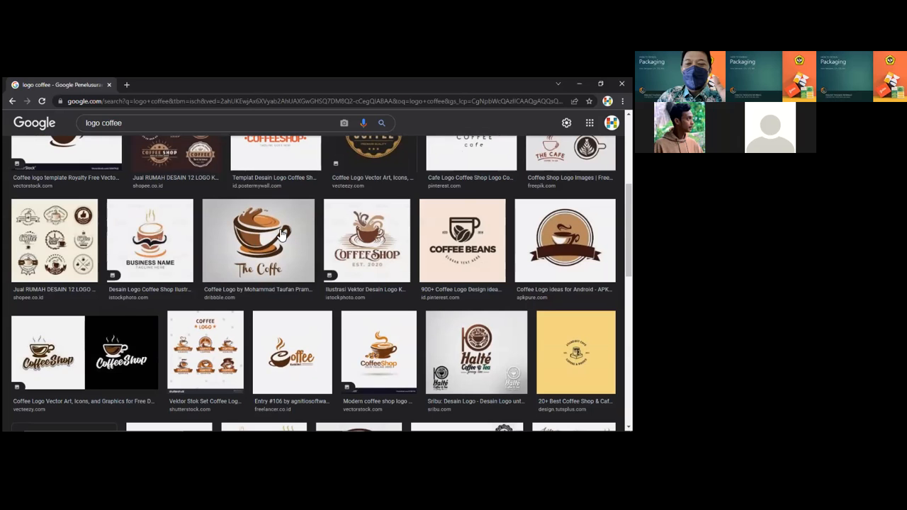
{"action": "scroll", "coordinate": [331, 218], "scroll_direction": "down", "scroll_amount": 3}
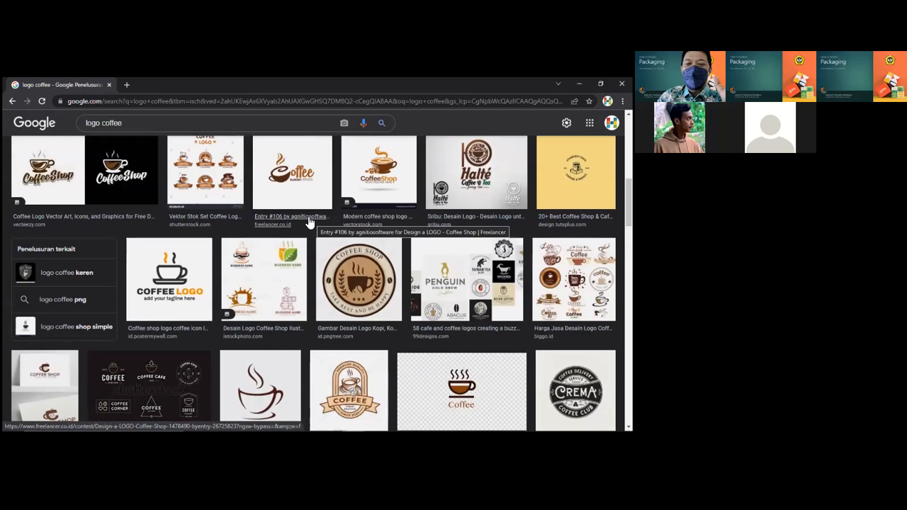
{"action": "scroll", "coordinate": [309, 220], "scroll_direction": "down", "scroll_amount": 2}
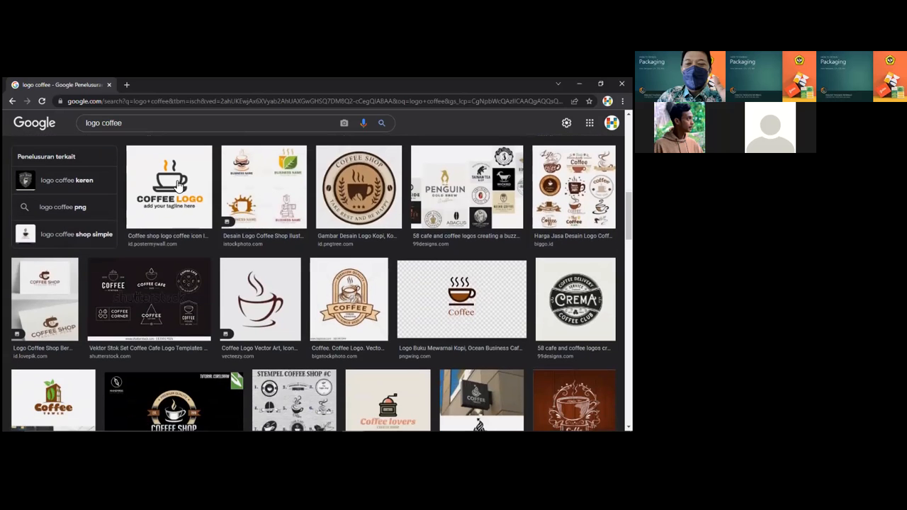
{"action": "left_click", "coordinate": [182, 204]}
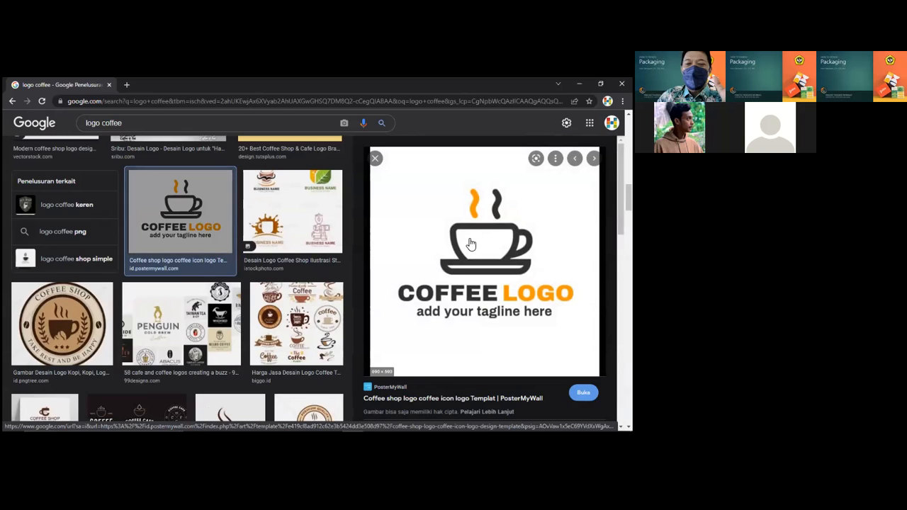
{"action": "right_click", "coordinate": [477, 246]}
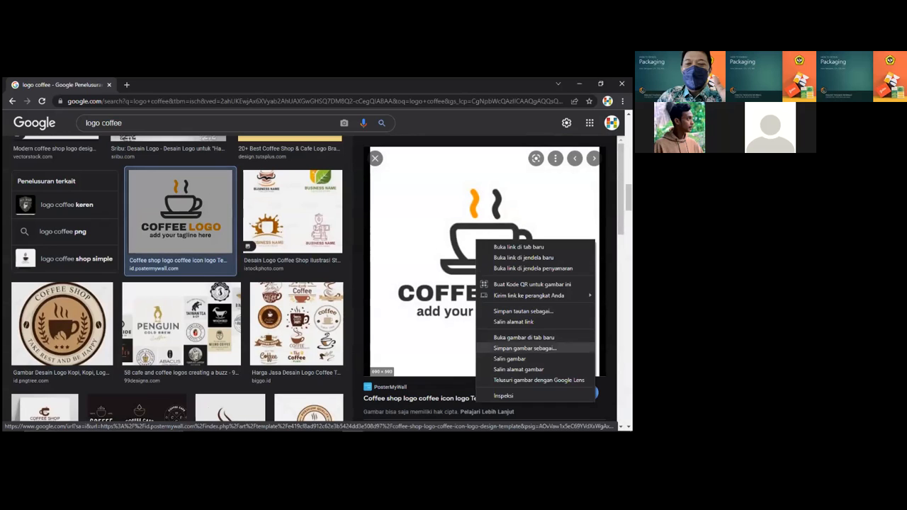
{"action": "left_click", "coordinate": [510, 359]}
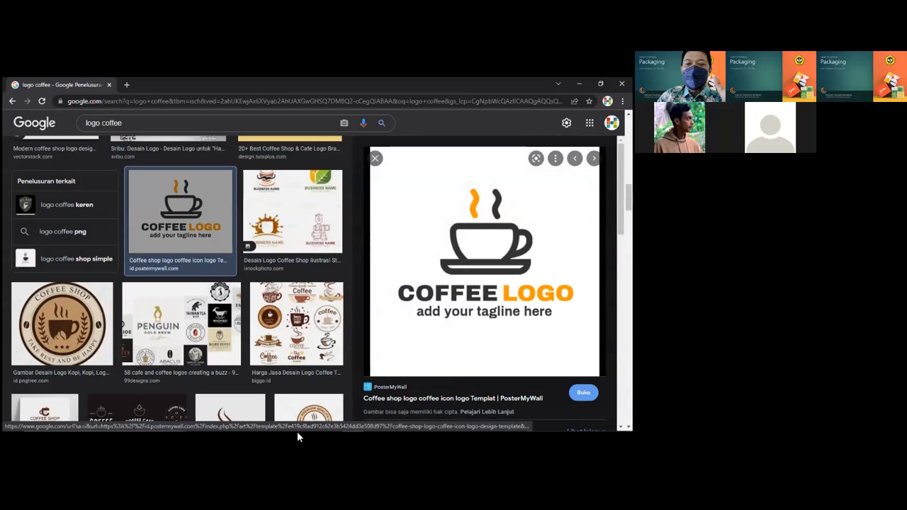
Return to CorelDRAW, paste the coffee logo, and move it over the left-hand cup photo
{"action": "left_click", "coordinate": [375, 423]}
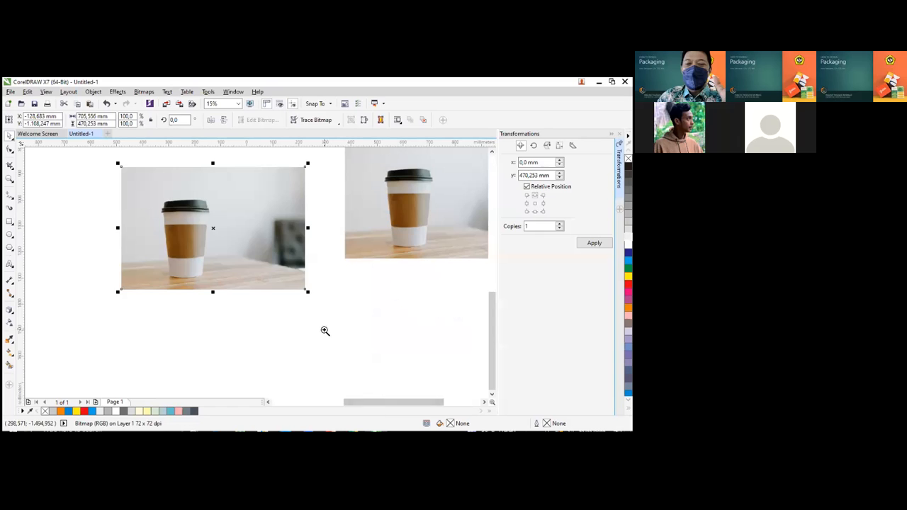
{"action": "scroll", "coordinate": [269, 288], "scroll_direction": "down", "scroll_amount": 3}
{"action": "key", "text": "ctrl+v"}
{"action": "left_click_drag", "start_coordinate": [259, 164], "coordinate": [263, 298]}
{"action": "key", "text": "z"}
{"action": "left_click_drag", "start_coordinate": [150, 224], "coordinate": [292, 216]}
{"action": "scroll", "coordinate": [327, 225], "scroll_direction": "up", "scroll_amount": 1}
{"action": "scroll", "coordinate": [327, 225], "scroll_direction": "up", "scroll_amount": 1}
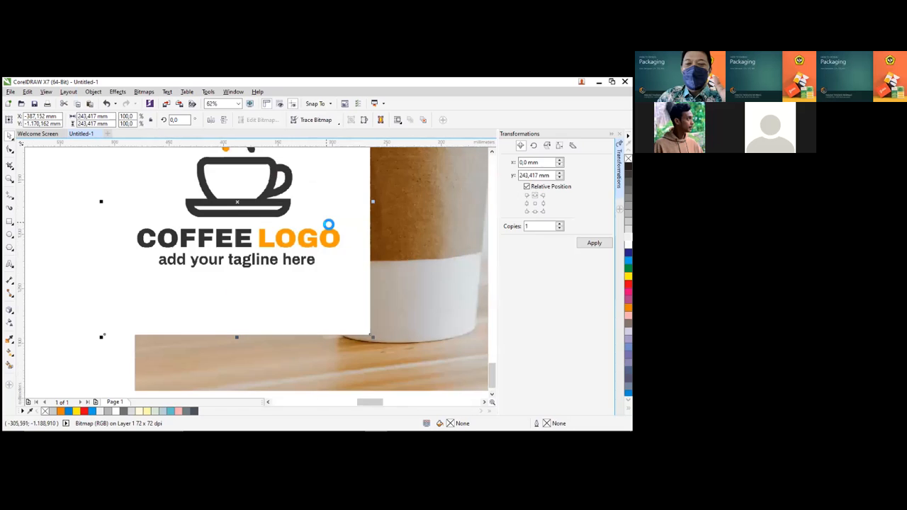
{"action": "scroll", "coordinate": [328, 224], "scroll_direction": "down", "scroll_amount": 1}
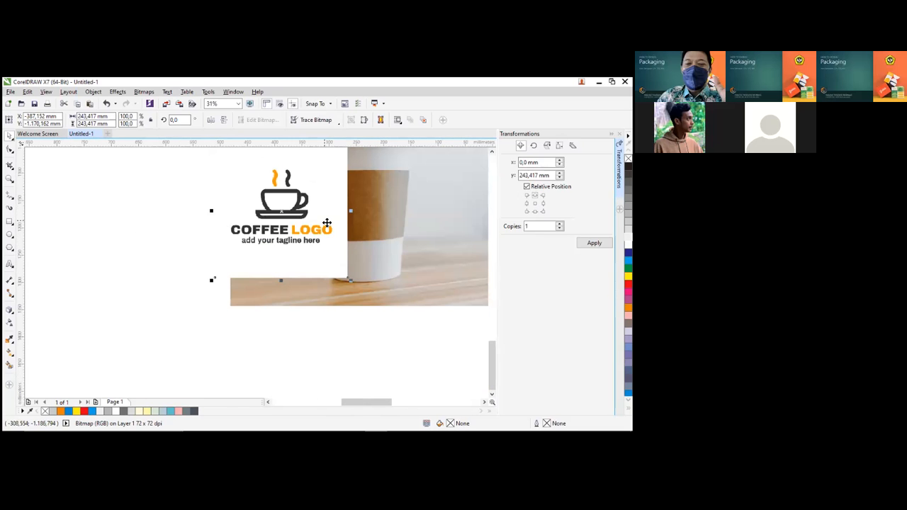
{"action": "scroll", "coordinate": [325, 223], "scroll_direction": "down", "scroll_amount": 1}
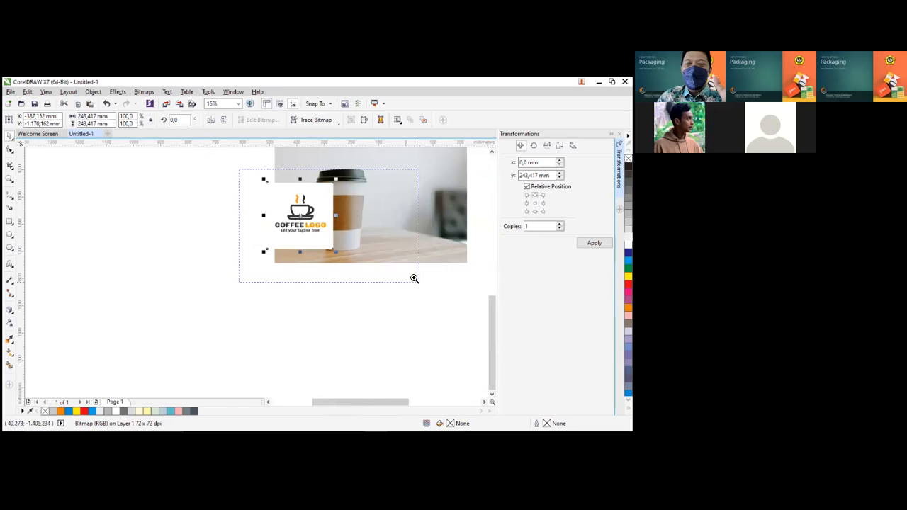
Scale the logo down to 37.5%, about 91 mm square, and place it on the cup's brown sleeve
{"action": "scroll", "coordinate": [428, 299], "scroll_direction": "up", "scroll_amount": 1}
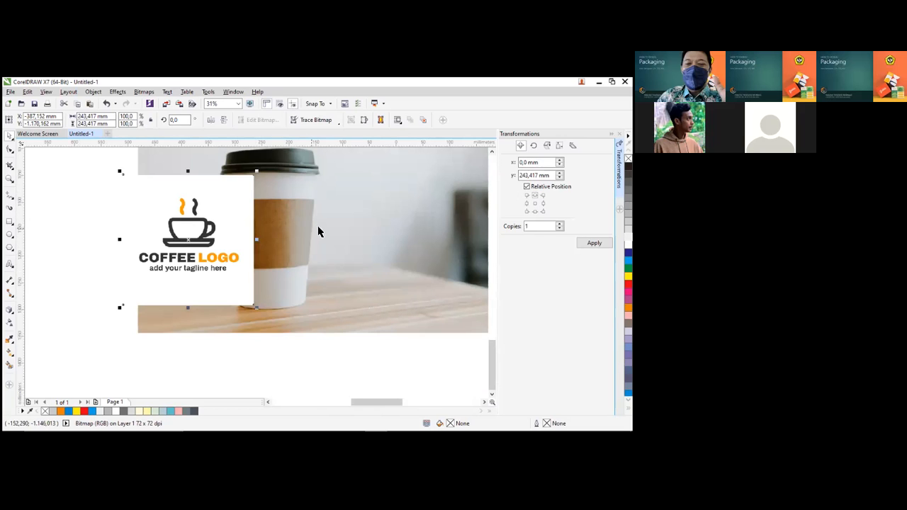
{"action": "left_click_drag", "start_coordinate": [255, 171], "coordinate": [248, 211]}
{"action": "left_click_drag", "start_coordinate": [188, 237], "coordinate": [268, 235]}
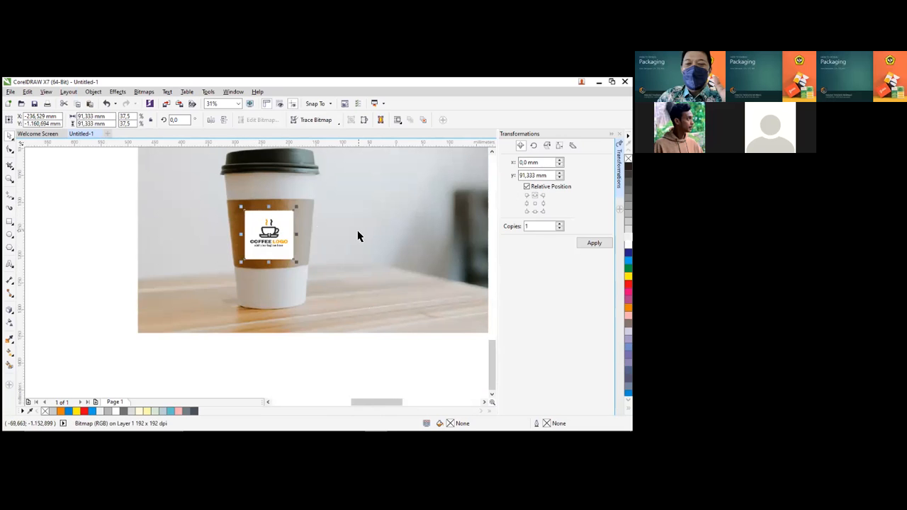
{"action": "scroll", "coordinate": [277, 234], "scroll_direction": "up", "scroll_amount": 2}
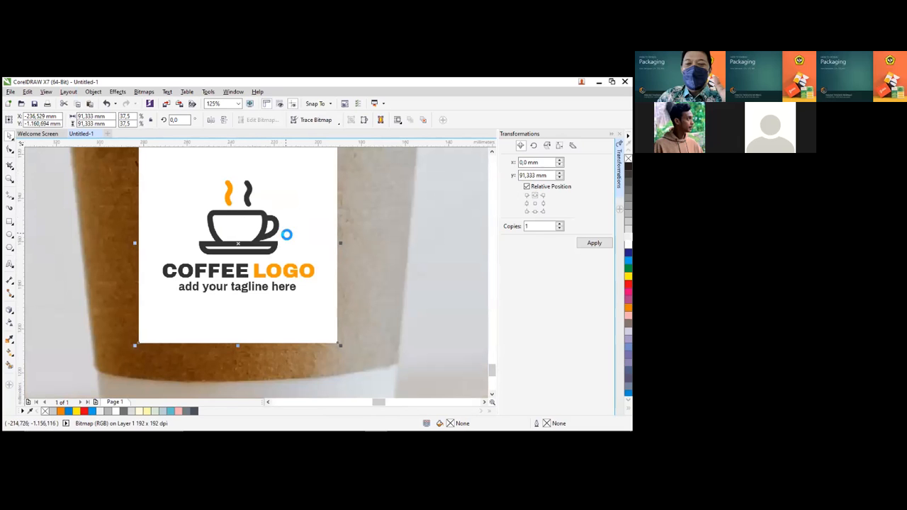
{"action": "scroll", "coordinate": [286, 235], "scroll_direction": "down", "scroll_amount": 5}
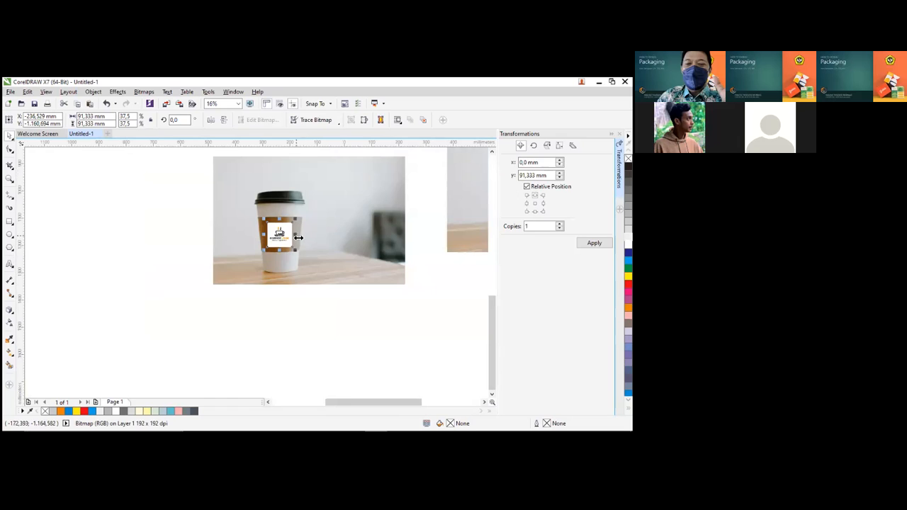
Enlarge the coffee logo to 55.5%, about 135 mm square, and centre it over the cup's brown sleeve
{"action": "scroll", "coordinate": [286, 240], "scroll_direction": "up", "scroll_amount": 3}
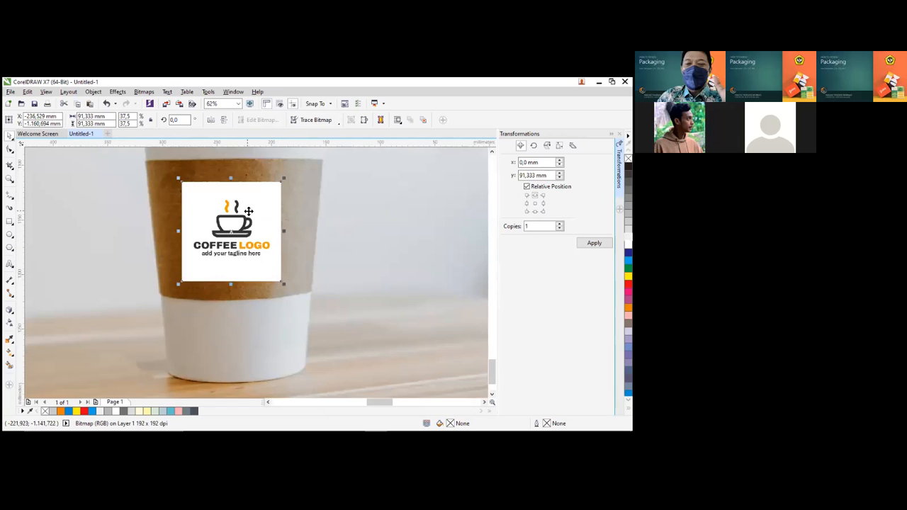
{"action": "left_click_drag", "start_coordinate": [259, 206], "coordinate": [268, 204]}
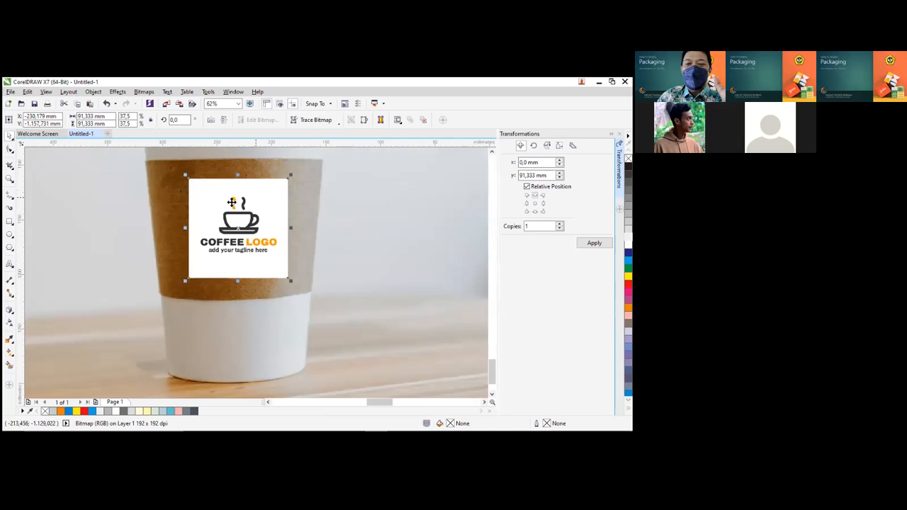
{"action": "scroll", "coordinate": [305, 223], "scroll_direction": "down", "scroll_amount": 4}
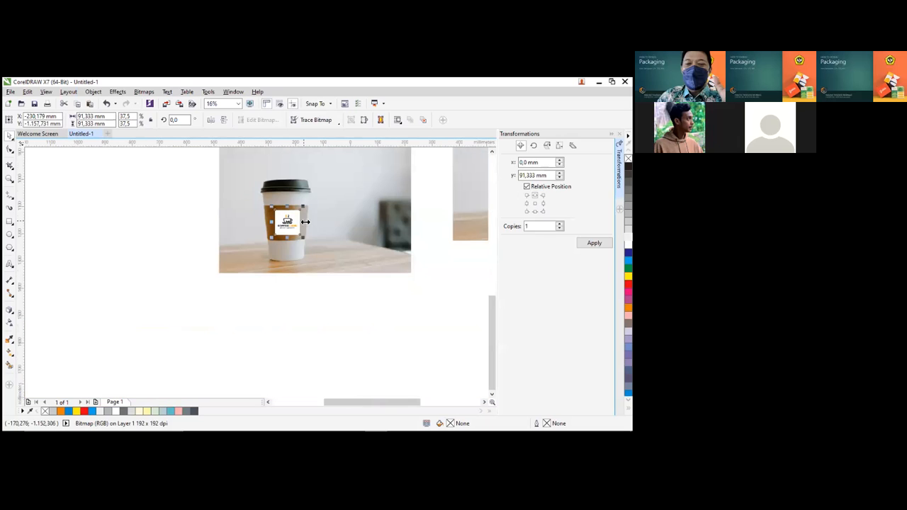
{"action": "scroll", "coordinate": [349, 215], "scroll_direction": "up", "scroll_amount": 2}
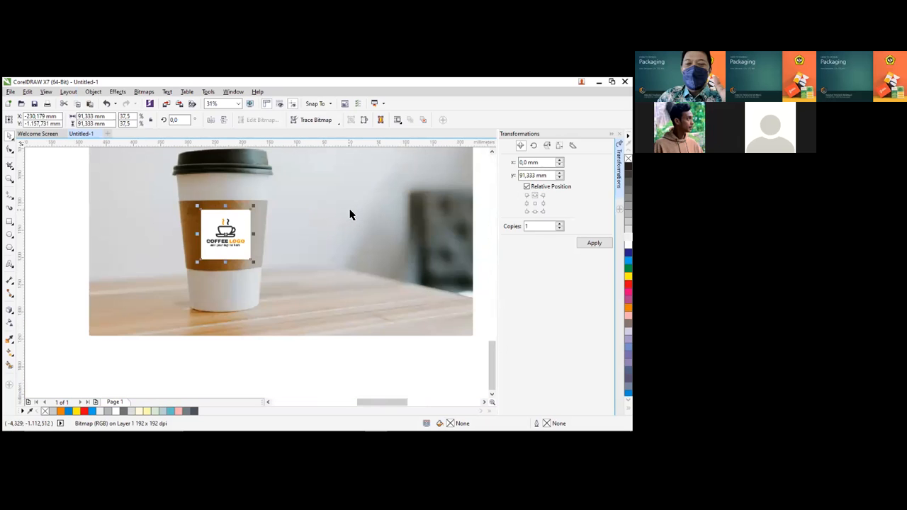
{"action": "scroll", "coordinate": [350, 215], "scroll_direction": "down", "scroll_amount": 1}
{"action": "scroll", "coordinate": [350, 205], "scroll_direction": "up", "scroll_amount": 1}
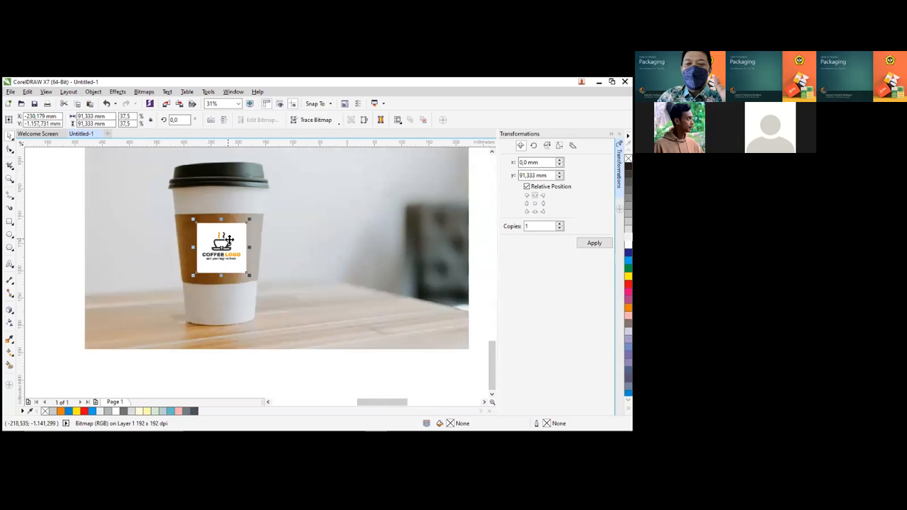
{"action": "scroll", "coordinate": [227, 237], "scroll_direction": "up", "scroll_amount": 1}
{"action": "left_click_drag", "start_coordinate": [269, 205], "coordinate": [287, 193]}
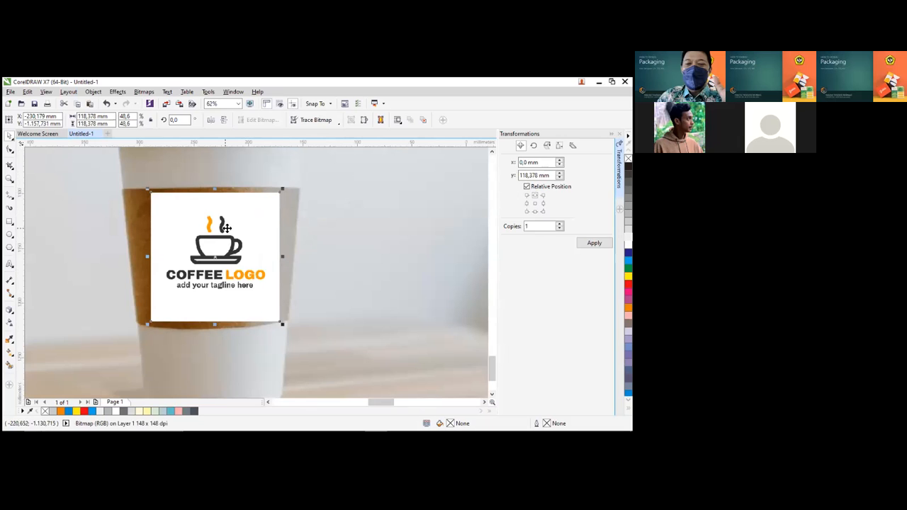
{"action": "left_click_drag", "start_coordinate": [283, 191], "coordinate": [291, 180]}
{"action": "left_click_drag", "start_coordinate": [231, 254], "coordinate": [224, 255]}
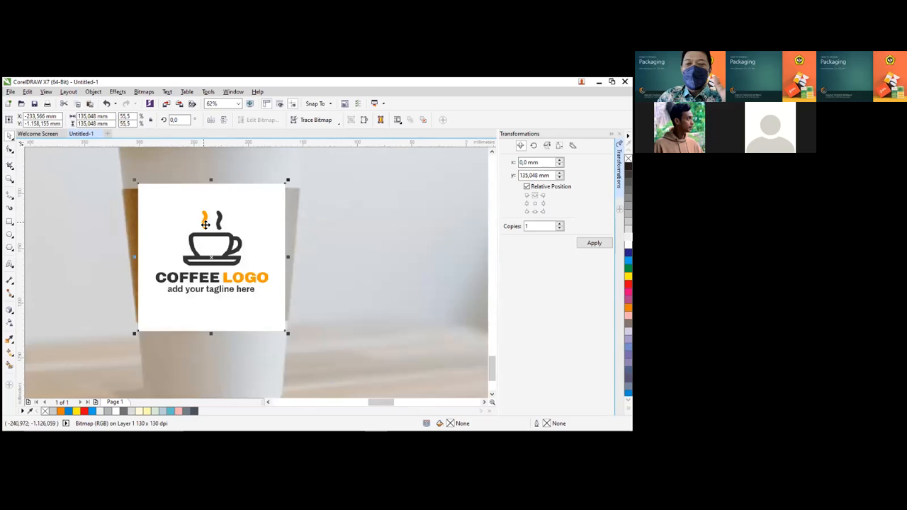
Apply the Multiply transparency merge mode to the coffee logo so it blends into the brown sleeve
{"action": "left_click", "coordinate": [10, 324]}
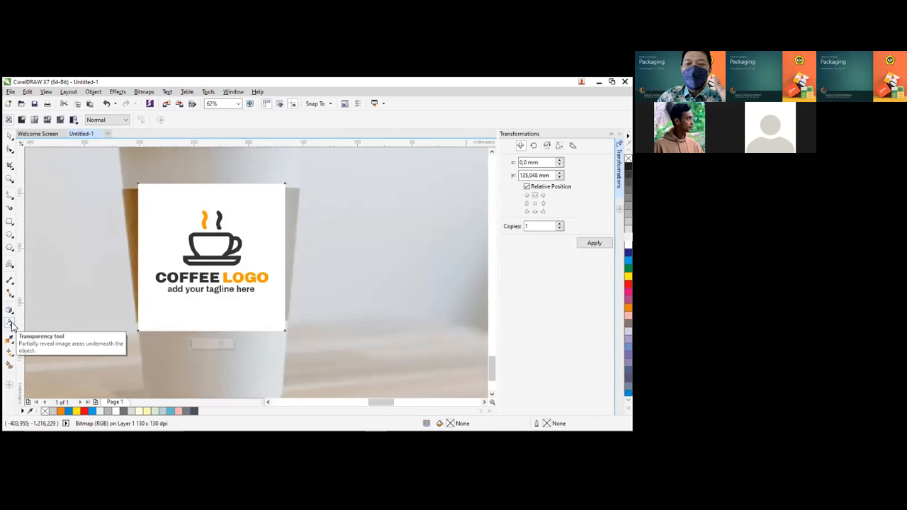
{"action": "left_click", "coordinate": [126, 120]}
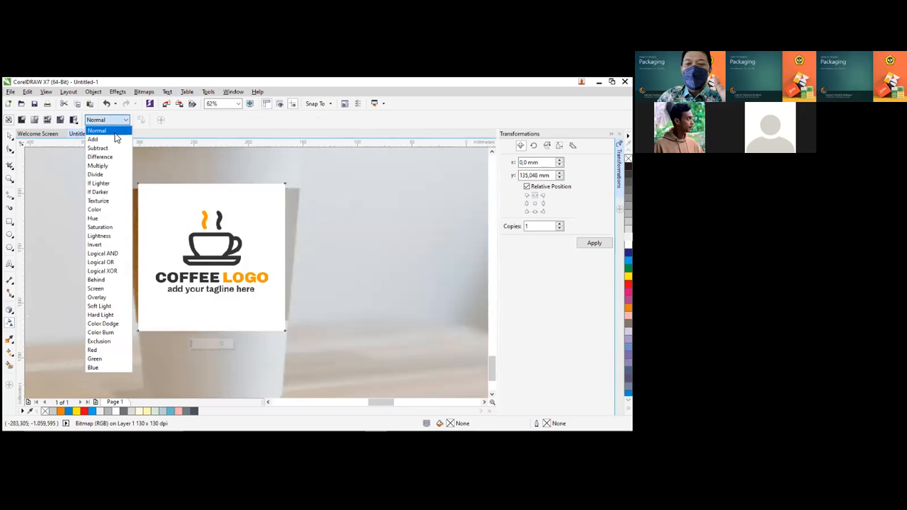
{"action": "left_click", "coordinate": [105, 167]}
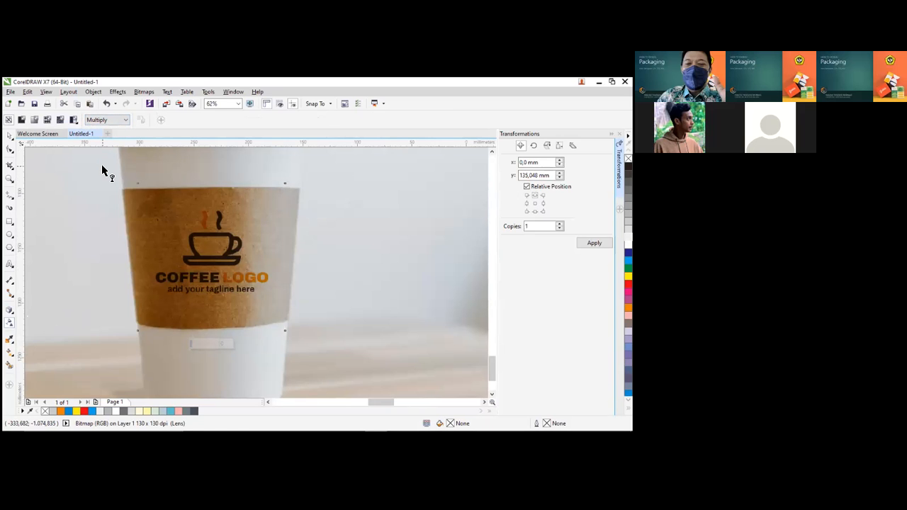
{"action": "left_click", "coordinate": [9, 136]}
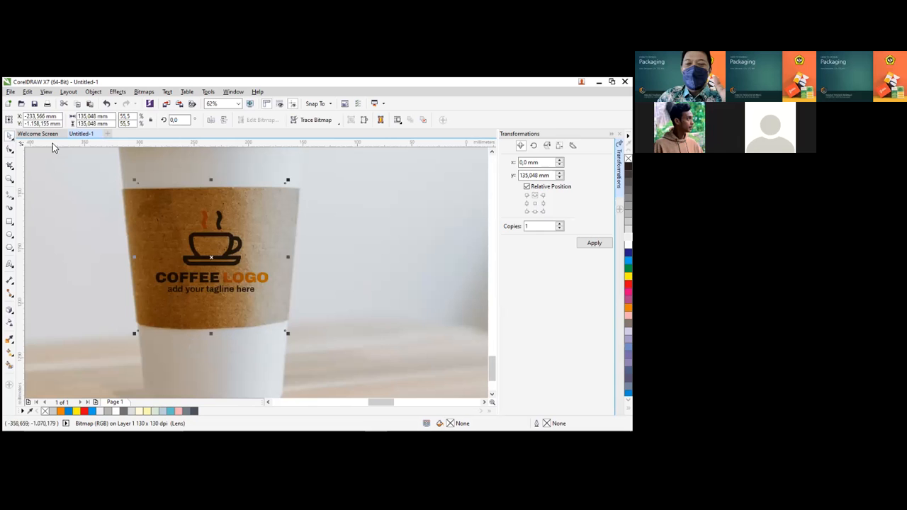
Enlarge the blended logo on the sleeve to 63.3%, about 154 mm square, keeping it centred
{"action": "scroll", "coordinate": [297, 227], "scroll_direction": "down", "scroll_amount": 4}
{"action": "scroll", "coordinate": [265, 211], "scroll_direction": "down", "scroll_amount": 1}
{"action": "key", "text": "F2"}
{"action": "left_click_drag", "start_coordinate": [213, 179], "coordinate": [355, 267]}
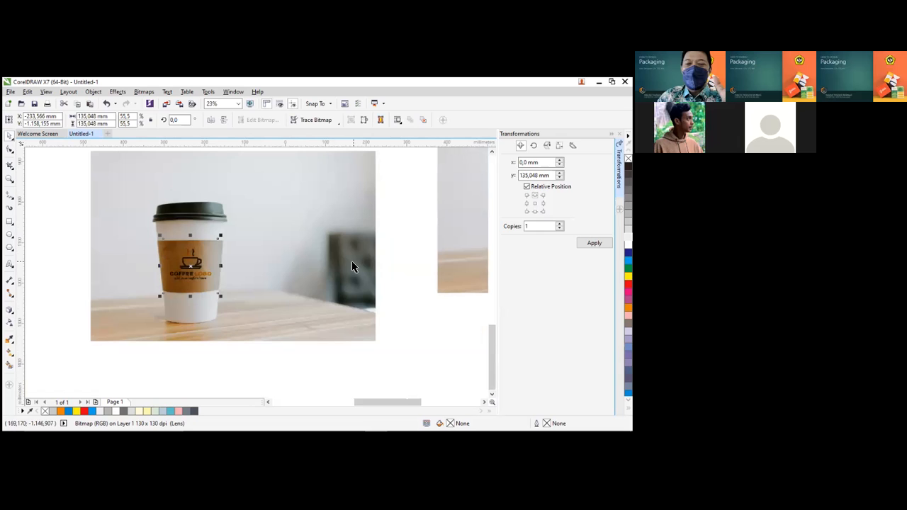
{"action": "left_click", "coordinate": [366, 270]}
{"action": "scroll", "coordinate": [206, 275], "scroll_direction": "up", "scroll_amount": 2}
{"action": "left_click", "coordinate": [187, 281]}
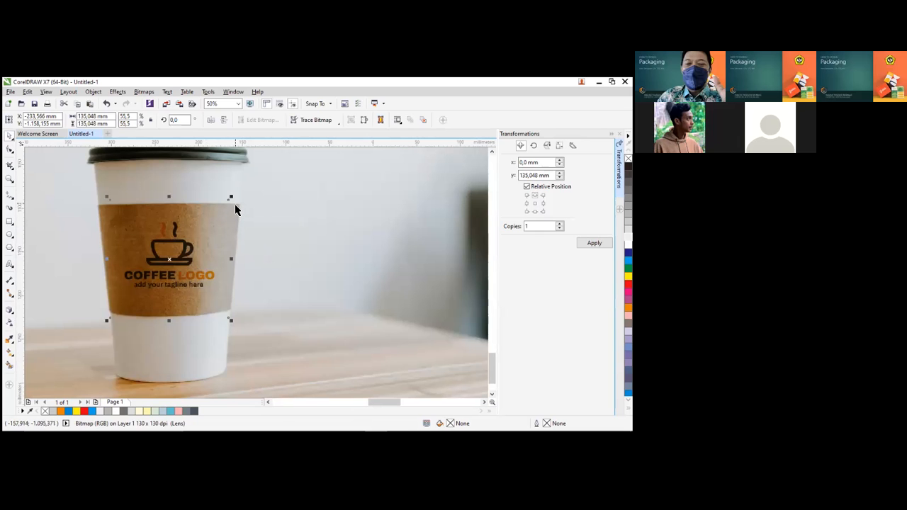
{"action": "left_click_drag", "start_coordinate": [230, 198], "coordinate": [245, 187]}
{"action": "scroll", "coordinate": [254, 263], "scroll_direction": "down", "scroll_amount": 4}
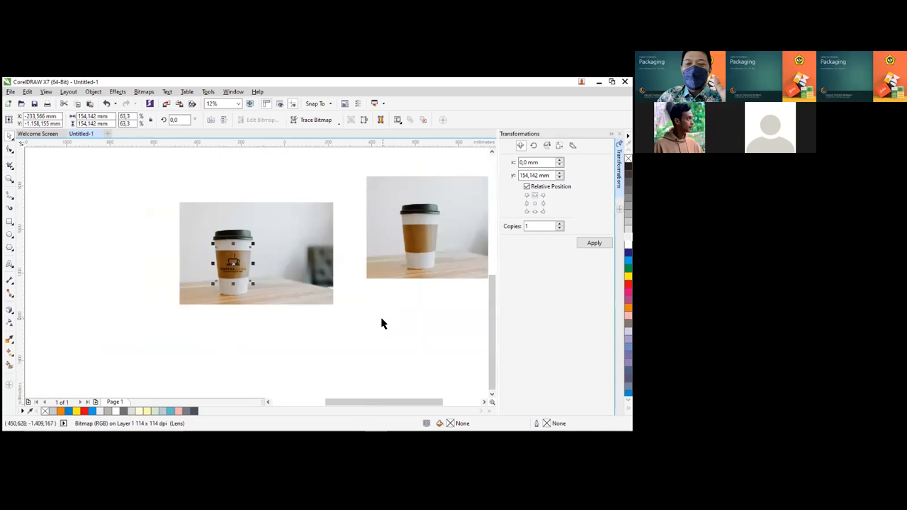
Examine how the multiplied logo sits on the cup's sleeve, both up close and within the whole photo
{"action": "left_click", "coordinate": [381, 324]}
{"action": "scroll", "coordinate": [245, 276], "scroll_direction": "up", "scroll_amount": 2}
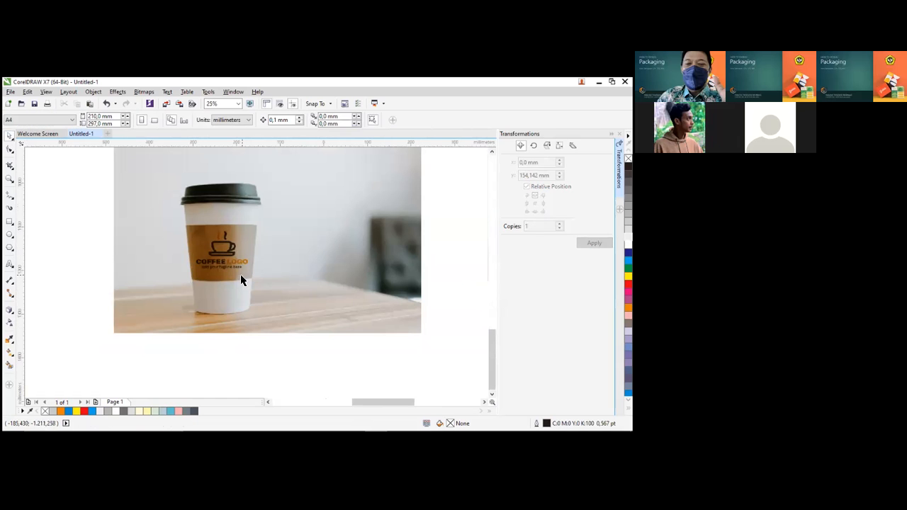
{"action": "left_click", "coordinate": [231, 263]}
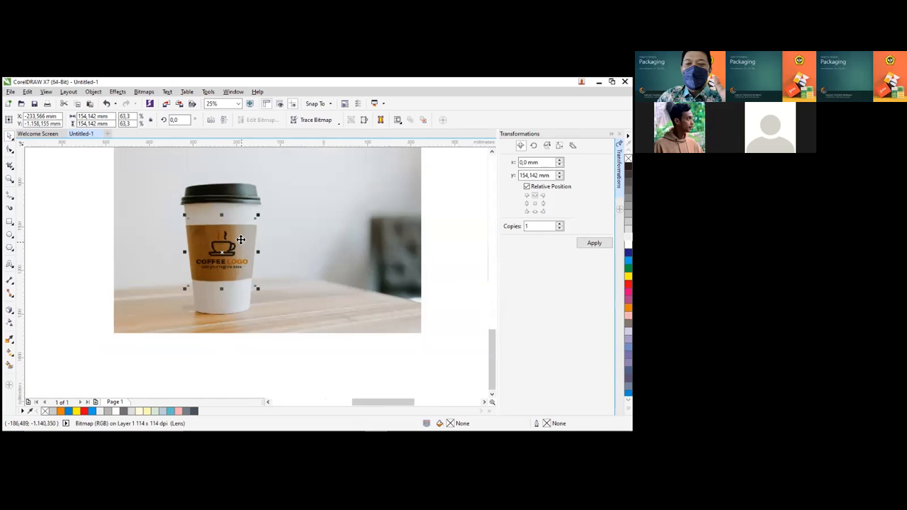
{"action": "scroll", "coordinate": [237, 257], "scroll_direction": "up", "scroll_amount": 2}
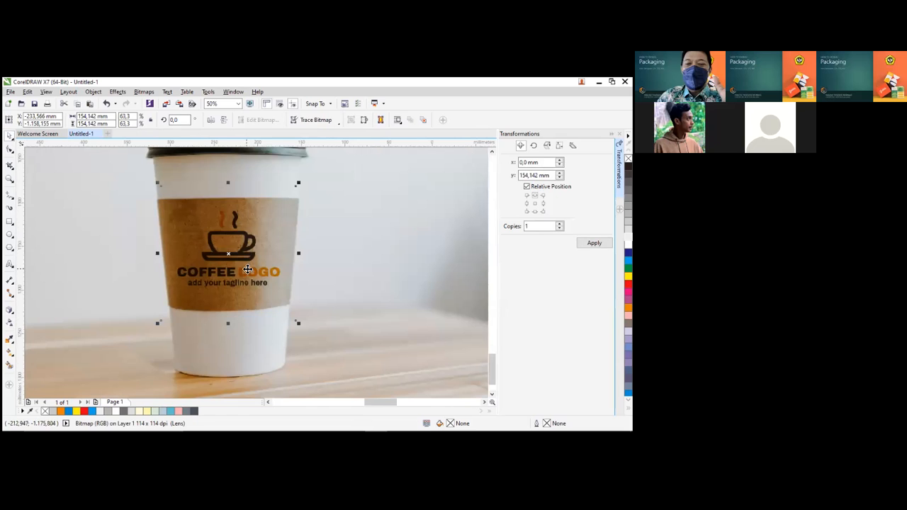
{"action": "scroll", "coordinate": [240, 273], "scroll_direction": "down", "scroll_amount": 2}
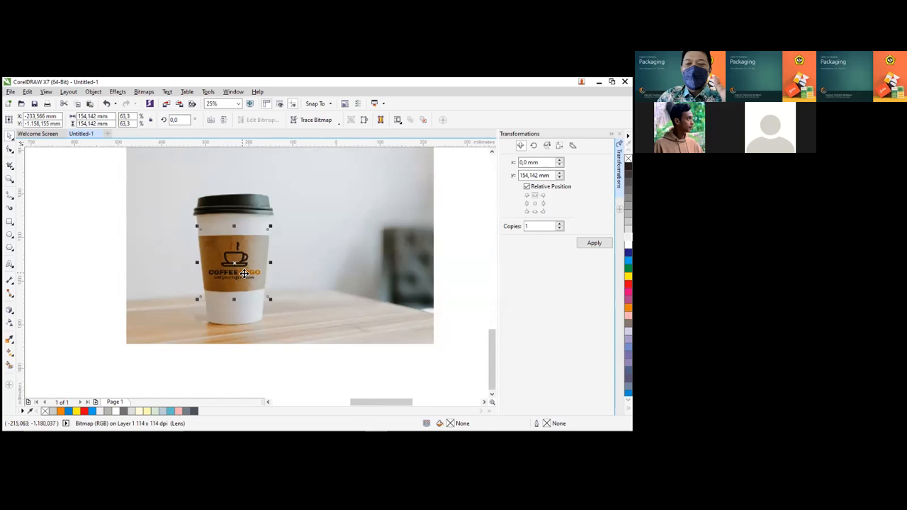
{"action": "scroll", "coordinate": [243, 270], "scroll_direction": "up", "scroll_amount": 1}
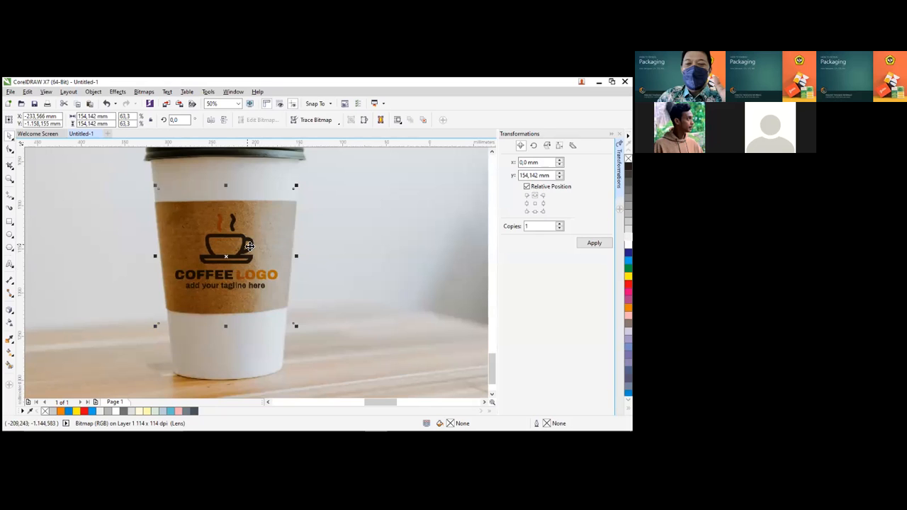
{"action": "scroll", "coordinate": [277, 245], "scroll_direction": "down", "scroll_amount": 2}
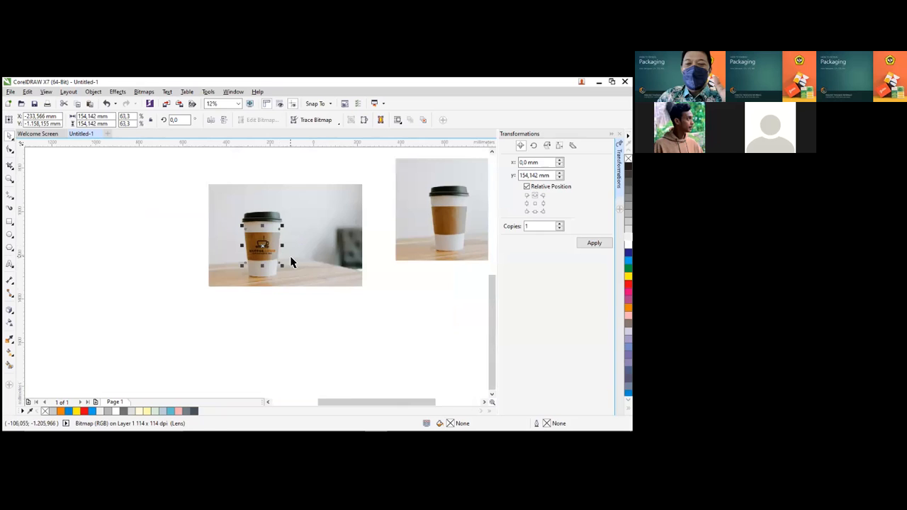
{"action": "scroll", "coordinate": [271, 251], "scroll_direction": "up", "scroll_amount": 1}
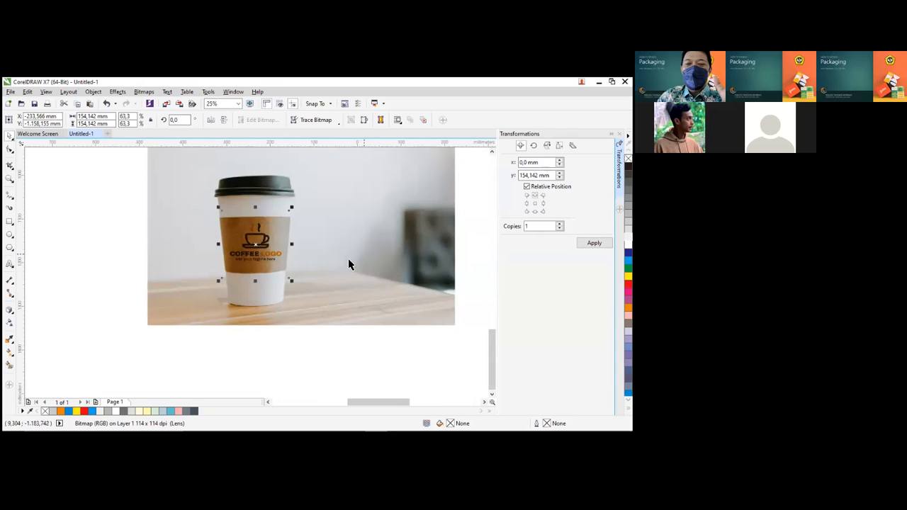
Place a copy of the multiplied logo on the blank area left of the cup photo and check its merge mode
{"action": "left_click", "coordinate": [259, 344]}
{"action": "left_click_drag", "start_coordinate": [266, 255], "coordinate": [107, 249]}
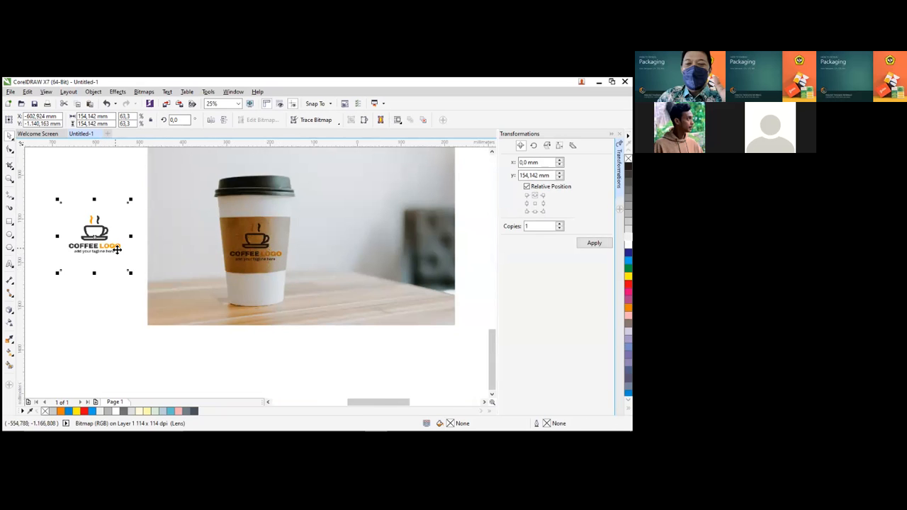
{"action": "scroll", "coordinate": [111, 248], "scroll_direction": "up", "scroll_amount": 1}
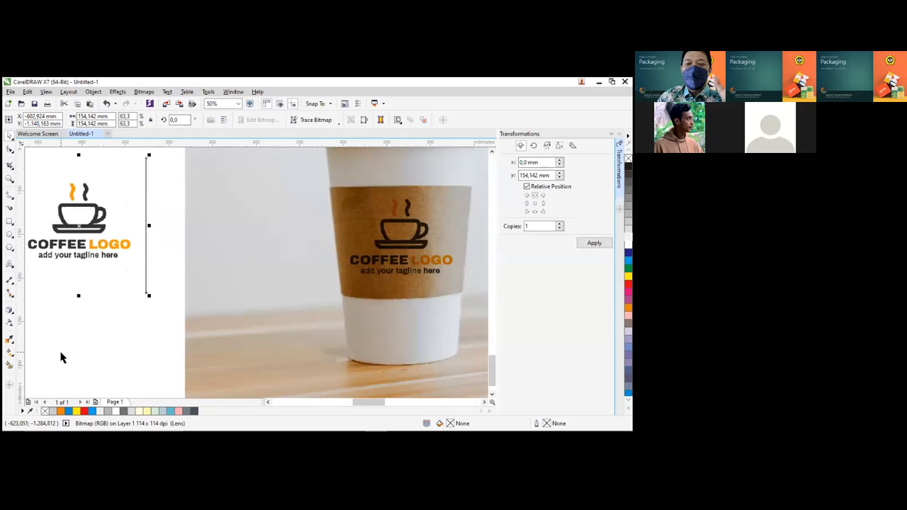
{"action": "left_click", "coordinate": [10, 323]}
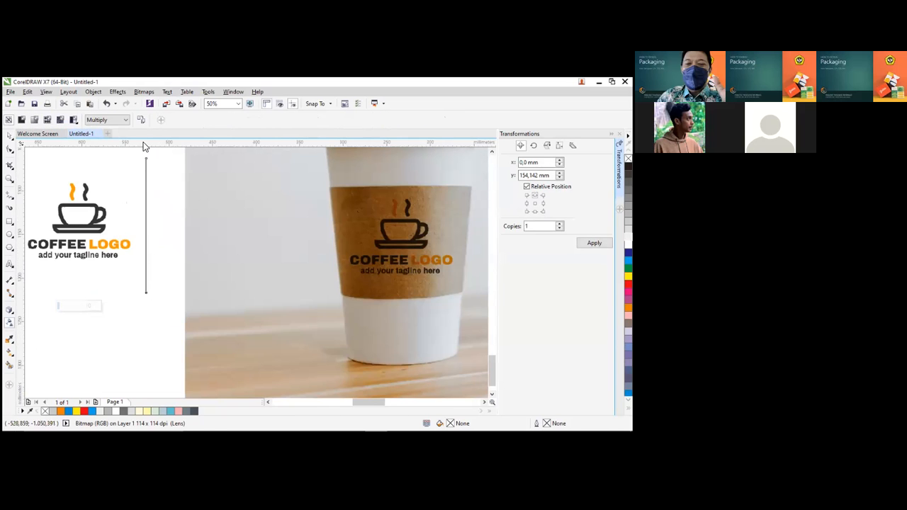
{"action": "left_click", "coordinate": [10, 134]}
{"action": "scroll", "coordinate": [190, 255], "scroll_direction": "down", "scroll_amount": 5}
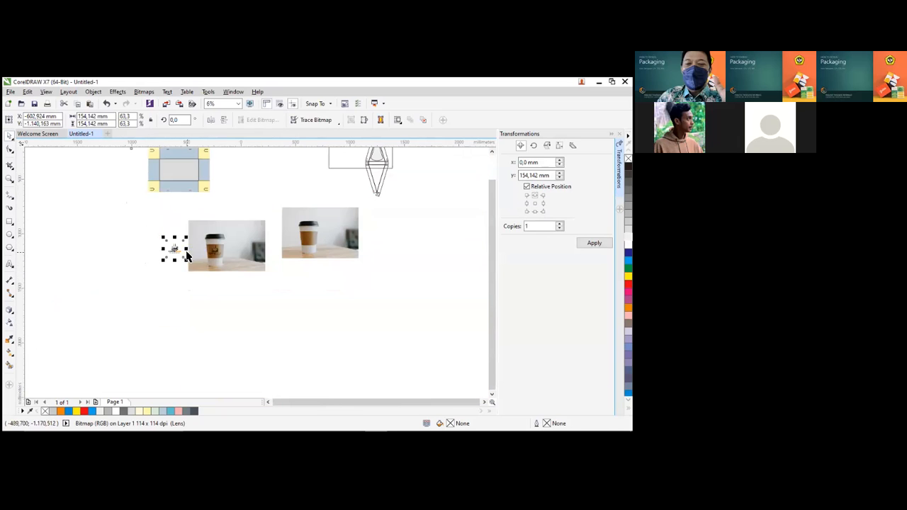
{"action": "left_click", "coordinate": [168, 227]}
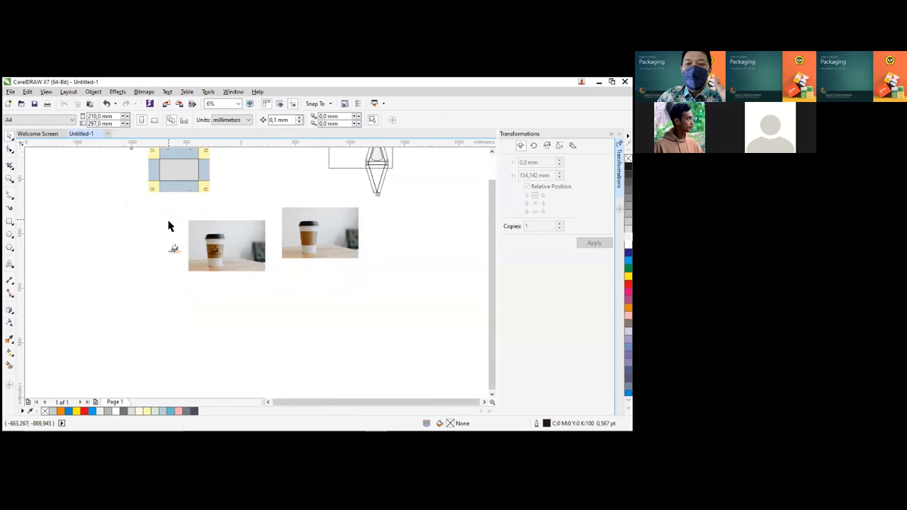
Paste the original coffee logo, align it to the left-hand cup photo's top-right corner, and delete the blended copy outside the photo
{"action": "left_click", "coordinate": [215, 232]}
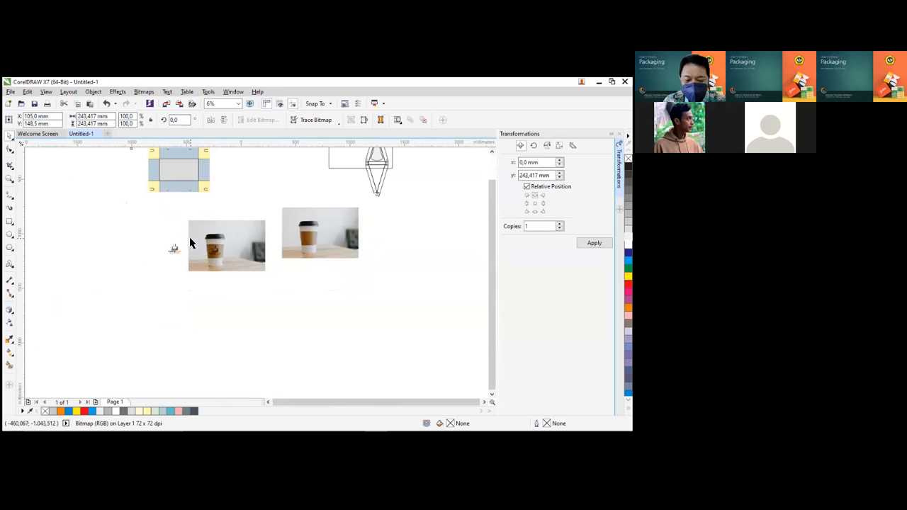
{"action": "left_click", "coordinate": [191, 240], "text": "shift"}
{"action": "key", "text": "t"}
{"action": "left_click", "coordinate": [274, 311]}
{"action": "left_click", "coordinate": [175, 250]}
{"action": "key", "text": "Delete"}
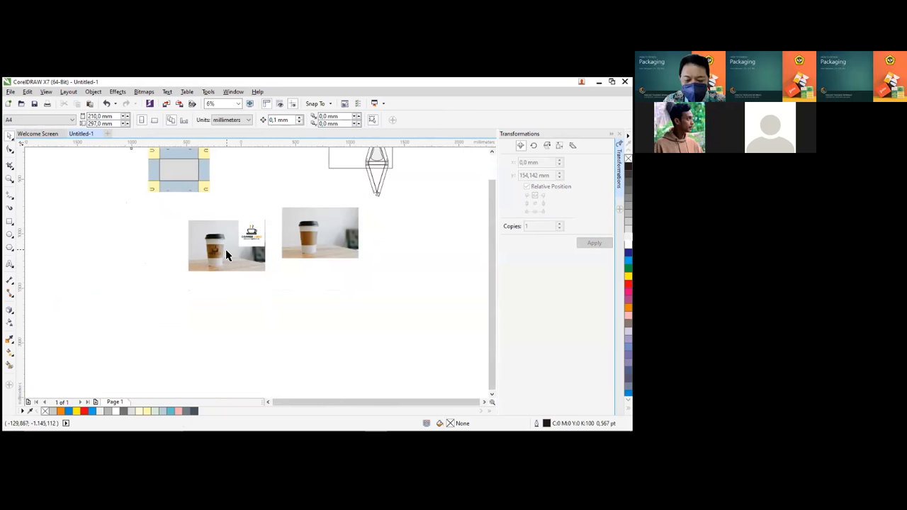
Move the white-background coffee logo down inside the photo, beside the cup and over the blurred chair
{"action": "left_click_drag", "start_coordinate": [193, 225], "coordinate": [288, 267]}
{"action": "left_click", "coordinate": [263, 269]}
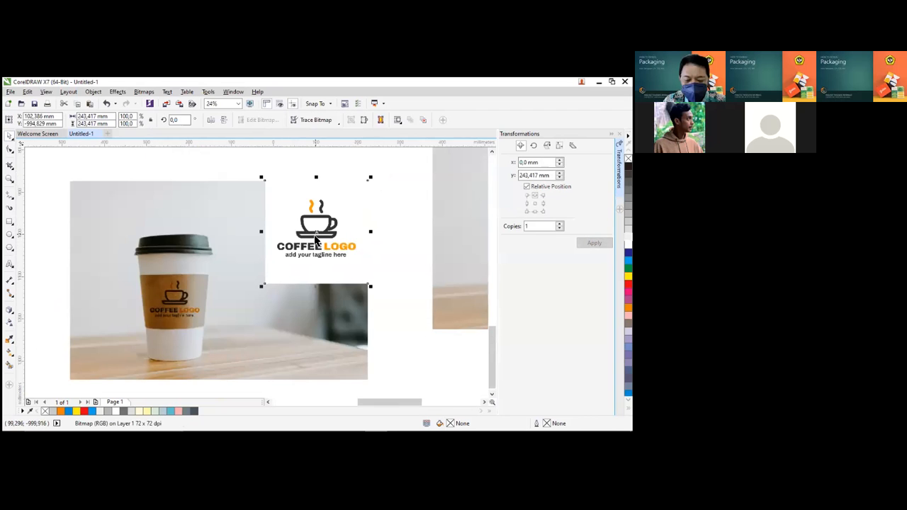
{"action": "scroll", "coordinate": [347, 249], "scroll_direction": "up", "scroll_amount": 3}
{"action": "scroll", "coordinate": [342, 242], "scroll_direction": "down", "scroll_amount": 3}
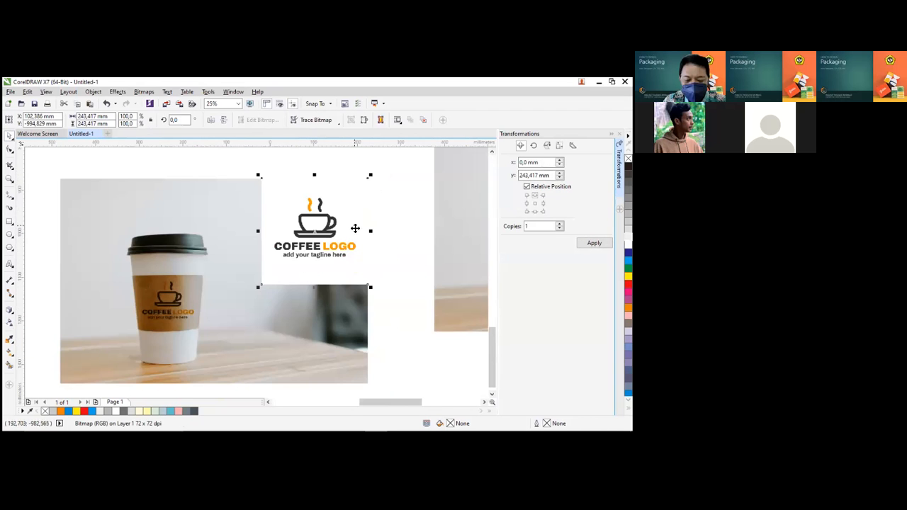
{"action": "scroll", "coordinate": [353, 232], "scroll_direction": "up", "scroll_amount": 3}
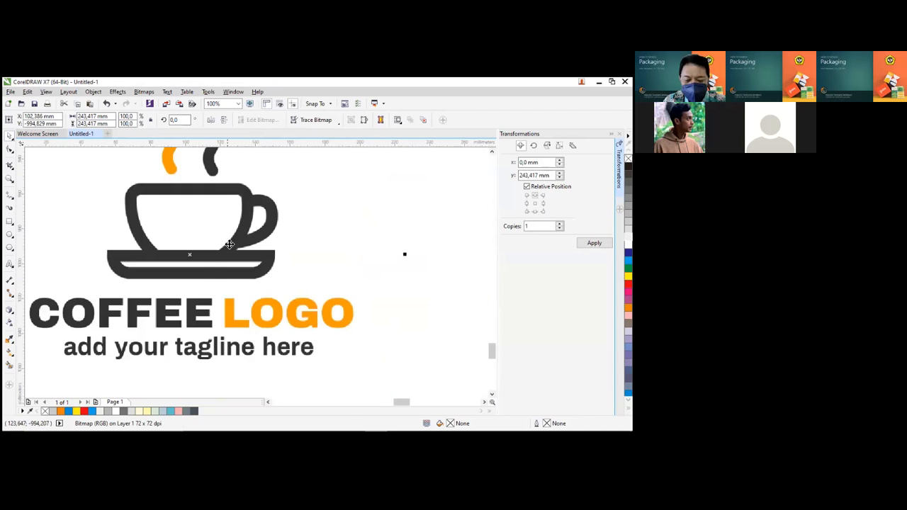
{"action": "scroll", "coordinate": [229, 237], "scroll_direction": "down", "scroll_amount": 3}
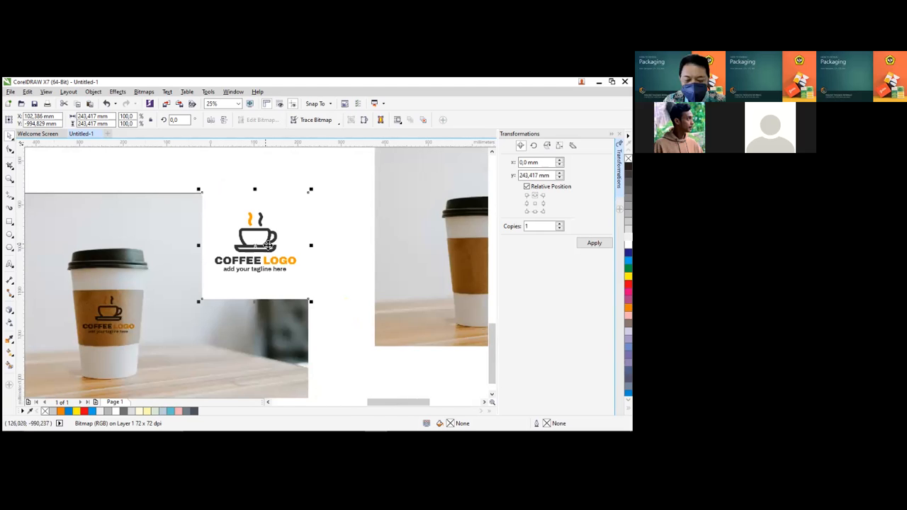
{"action": "scroll", "coordinate": [271, 225], "scroll_direction": "up", "scroll_amount": 1}
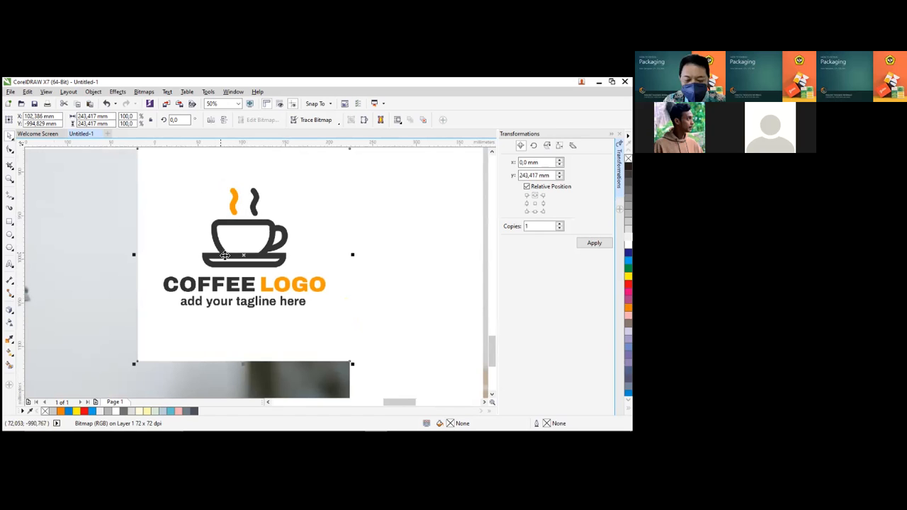
{"action": "scroll", "coordinate": [310, 245], "scroll_direction": "down", "scroll_amount": 2}
{"action": "left_click_drag", "start_coordinate": [312, 262], "coordinate": [304, 297]}
{"action": "scroll", "coordinate": [313, 285], "scroll_direction": "up", "scroll_amount": 1}
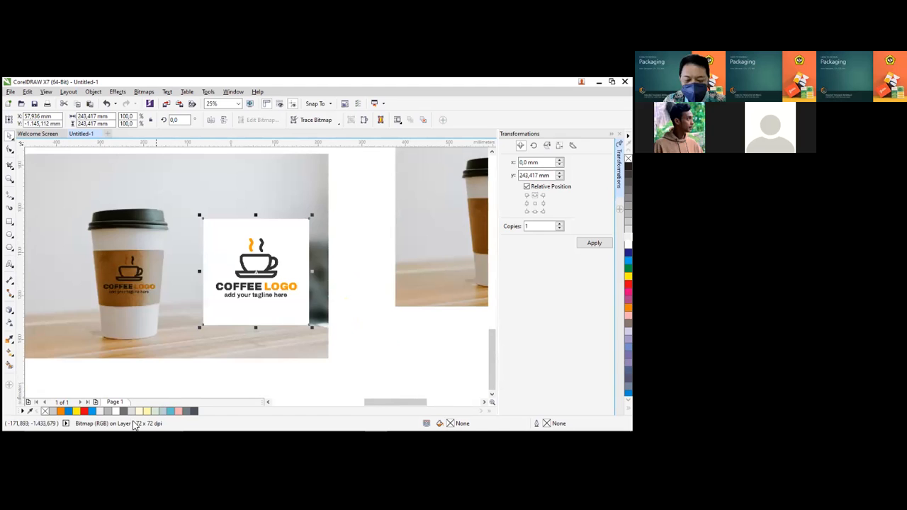
{"action": "left_click_drag", "start_coordinate": [257, 274], "coordinate": [261, 270]}
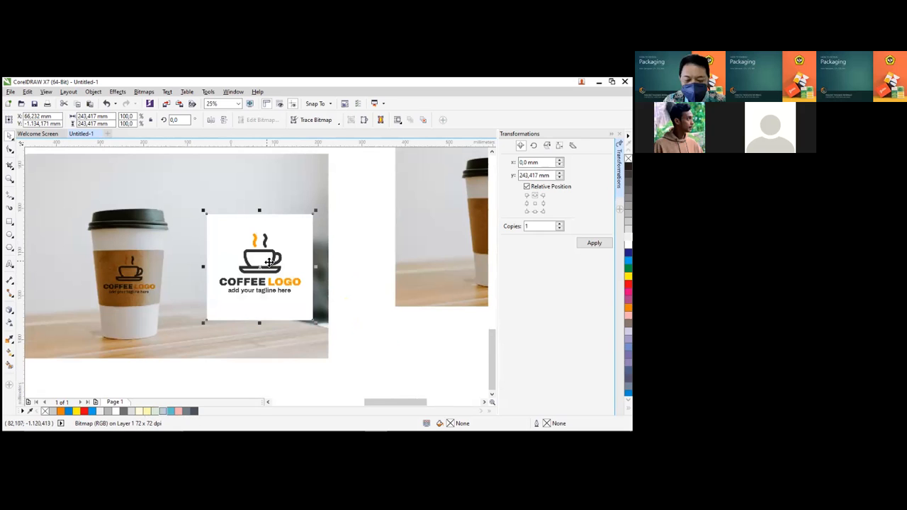
Vectorize the white-background coffee logo with a Detailed Logo outline trace, and move the traced copy to the cup photo's upper-left corner
{"action": "scroll", "coordinate": [273, 261], "scroll_direction": "up", "scroll_amount": 2}
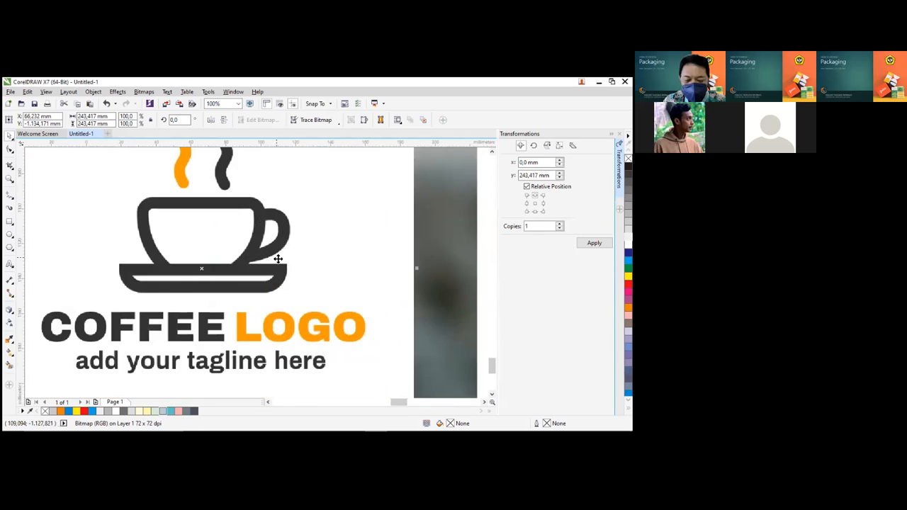
{"action": "scroll", "coordinate": [278, 259], "scroll_direction": "down", "scroll_amount": 2}
{"action": "scroll", "coordinate": [294, 249], "scroll_direction": "up", "scroll_amount": 1}
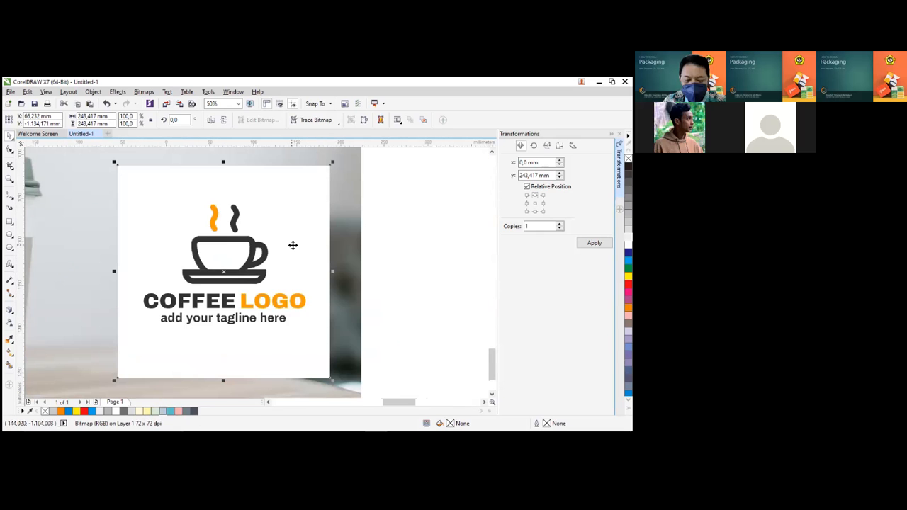
{"action": "left_click", "coordinate": [318, 122]}
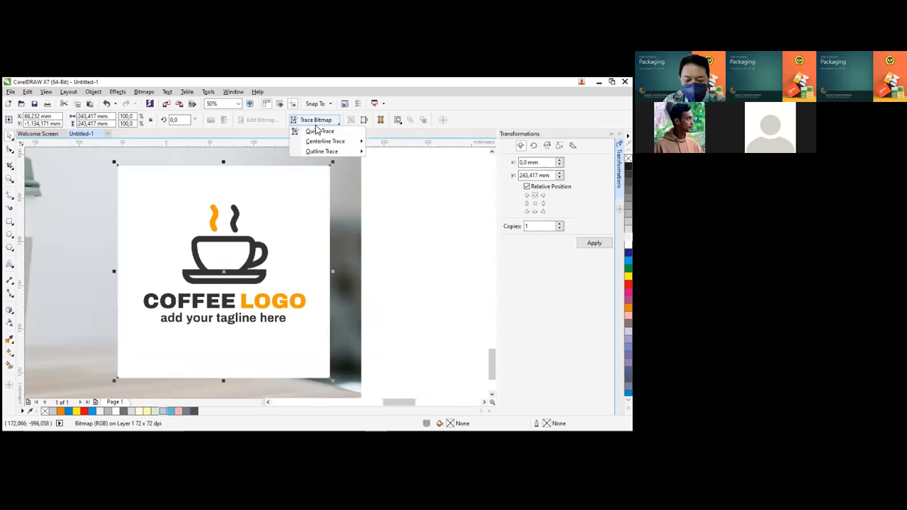
{"action": "mouse_move", "coordinate": [318, 155]}
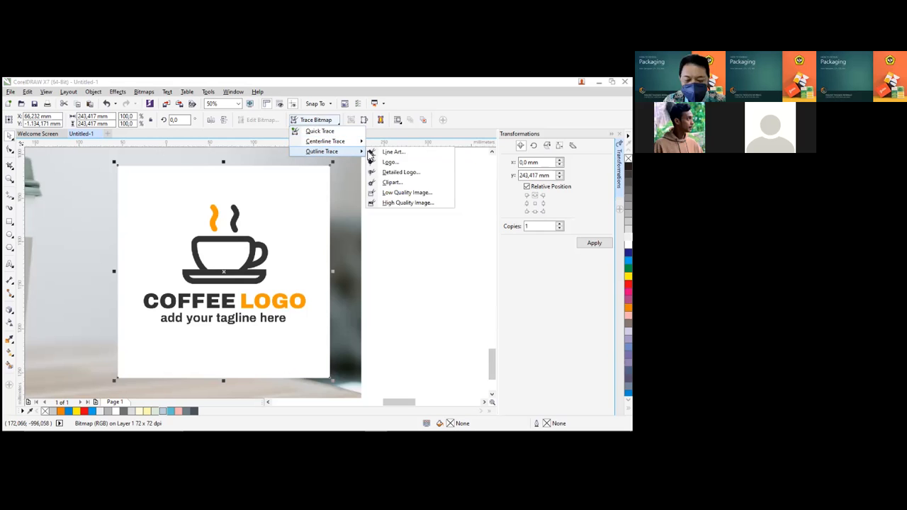
{"action": "left_click", "coordinate": [396, 175]}
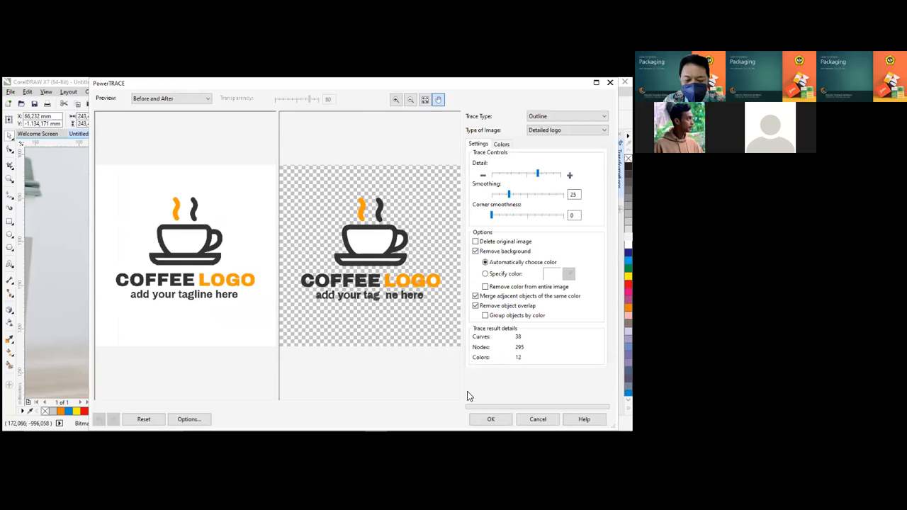
{"action": "left_click", "coordinate": [490, 421]}
{"action": "scroll", "coordinate": [360, 258], "scroll_direction": "down", "scroll_amount": 2}
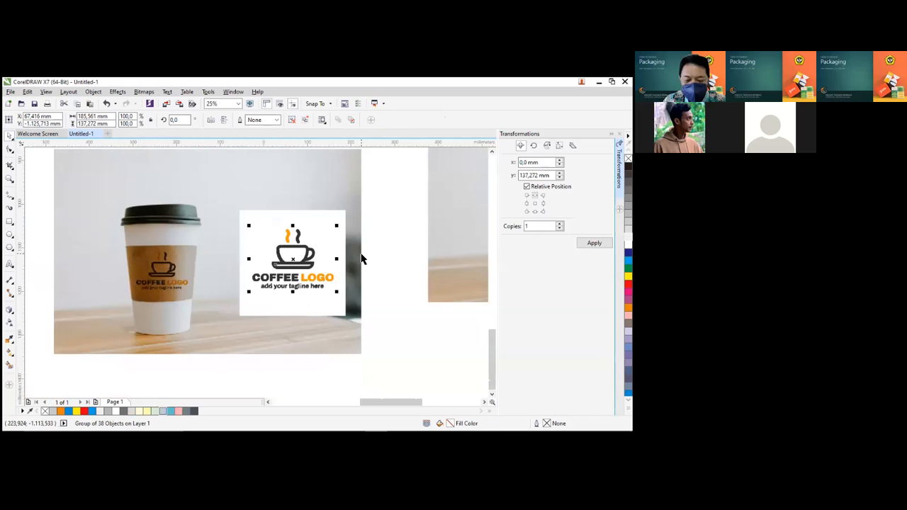
{"action": "mouse_move", "coordinate": [312, 263]}
{"action": "left_mouse_down"}
{"action": "mouse_move", "coordinate": [297, 263]}
{"action": "mouse_move", "coordinate": [170, 195]}
{"action": "mouse_move", "coordinate": [92, 197]}
{"action": "left_mouse_up"}
Examine the traced logo's cup edges, lettering, tagline and background up close and within the whole photo
{"action": "scroll", "coordinate": [92, 197], "scroll_direction": "up", "scroll_amount": 2}
{"action": "scroll", "coordinate": [78, 193], "scroll_direction": "down", "scroll_amount": 1}
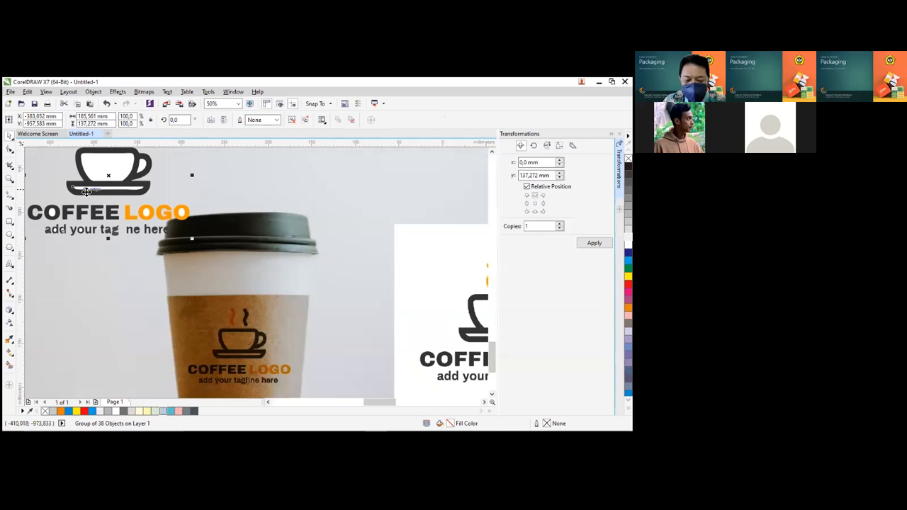
{"action": "scroll", "coordinate": [92, 191], "scroll_direction": "up", "scroll_amount": 1}
{"action": "scroll", "coordinate": [137, 183], "scroll_direction": "down", "scroll_amount": 1}
{"action": "scroll", "coordinate": [142, 176], "scroll_direction": "up", "scroll_amount": 3}
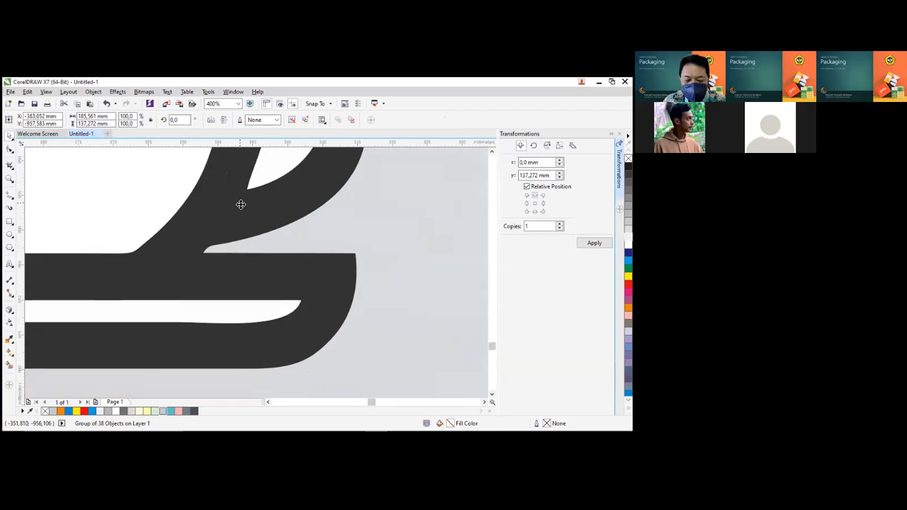
{"action": "scroll", "coordinate": [311, 277], "scroll_direction": "down", "scroll_amount": 2}
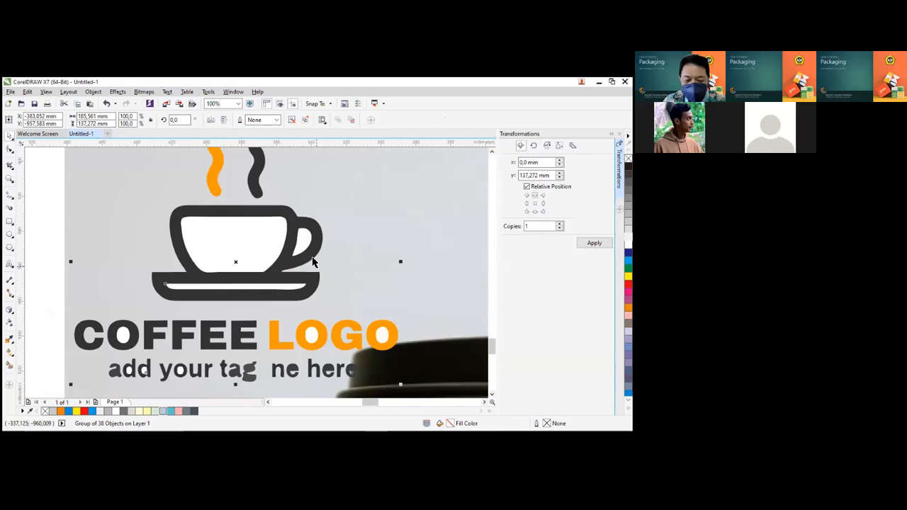
{"action": "scroll", "coordinate": [252, 377], "scroll_direction": "up", "scroll_amount": 1}
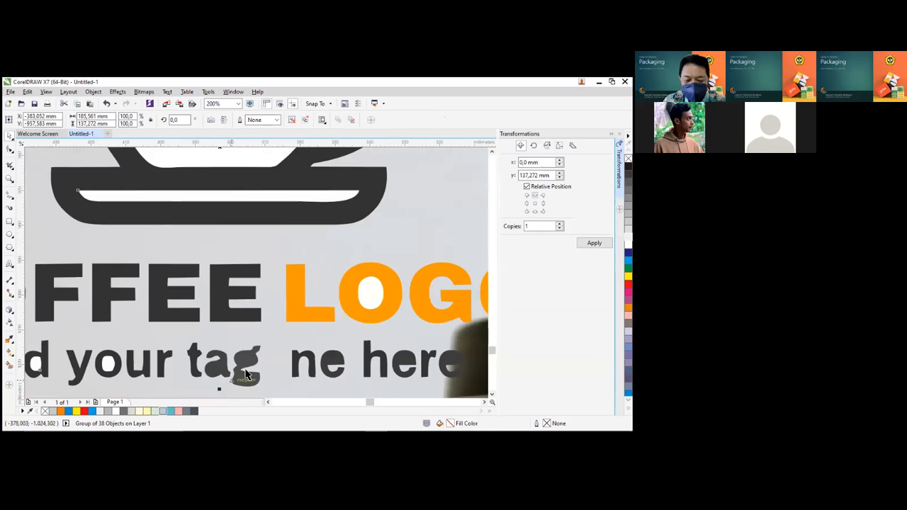
{"action": "scroll", "coordinate": [168, 365], "scroll_direction": "down", "scroll_amount": 3}
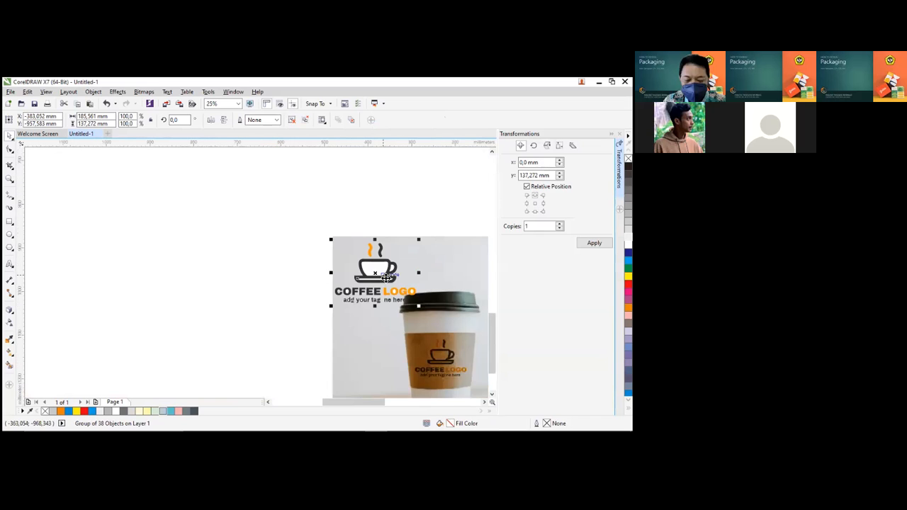
{"action": "scroll", "coordinate": [453, 300], "scroll_direction": "down", "scroll_amount": 1}
{"action": "scroll", "coordinate": [451, 302], "scroll_direction": "down", "scroll_amount": 1}
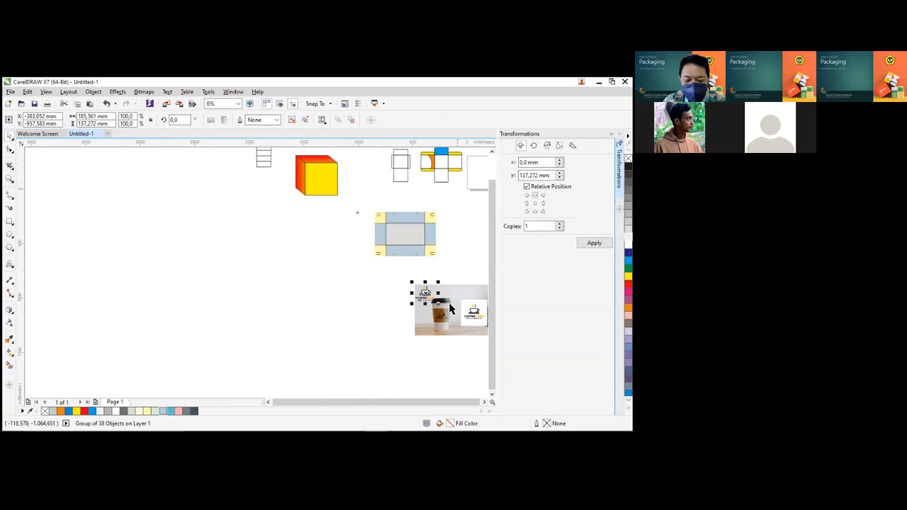
Convert the white-background coffee logo image on the cup photo to a 999 dpi CMYK bitmap
{"action": "left_click_drag", "start_coordinate": [455, 296], "coordinate": [499, 339]}
{"action": "left_click", "coordinate": [126, 270]}
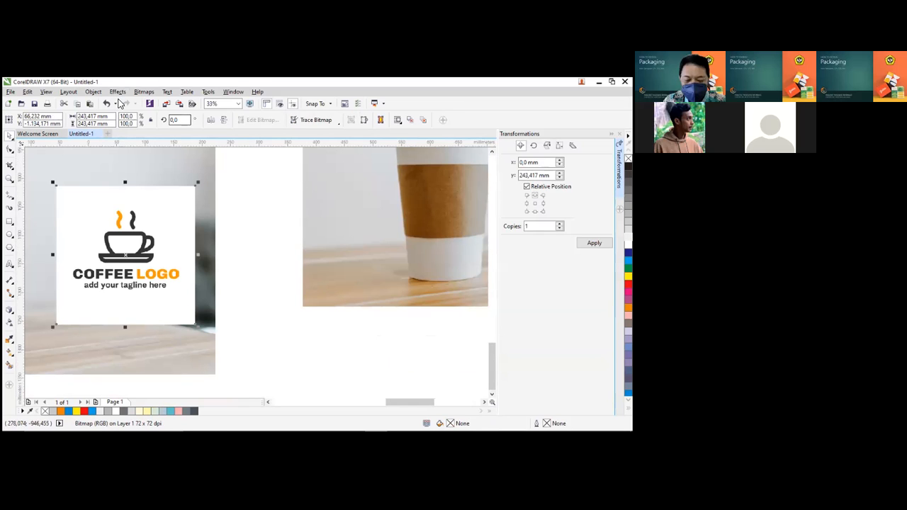
{"action": "left_click", "coordinate": [144, 92]}
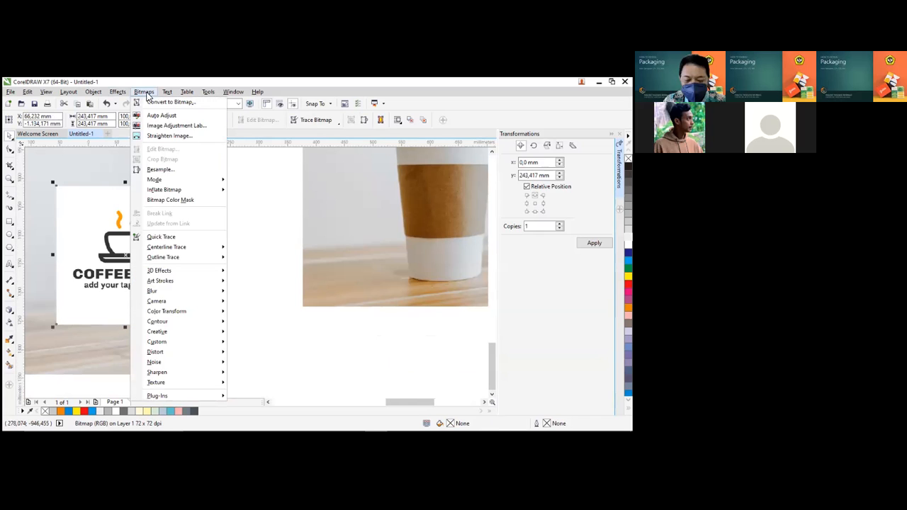
{"action": "left_click", "coordinate": [159, 102]}
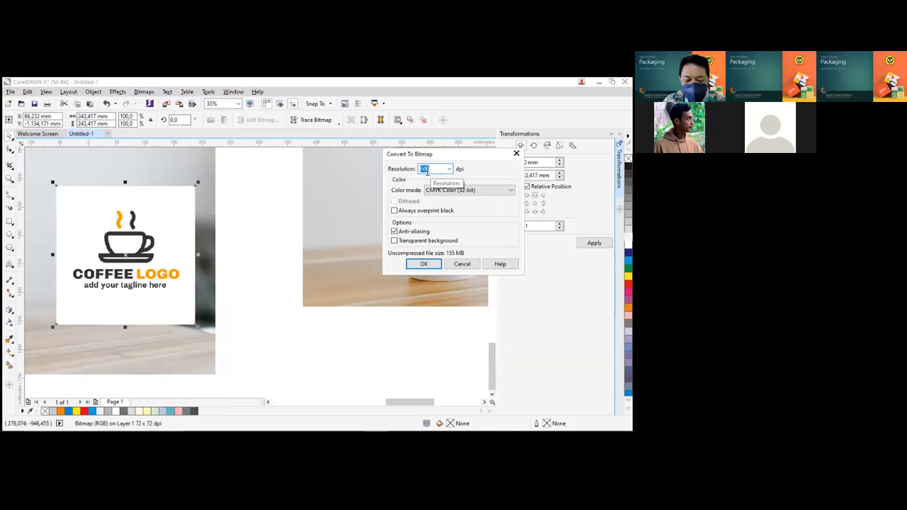
{"action": "type", "text": "999"}
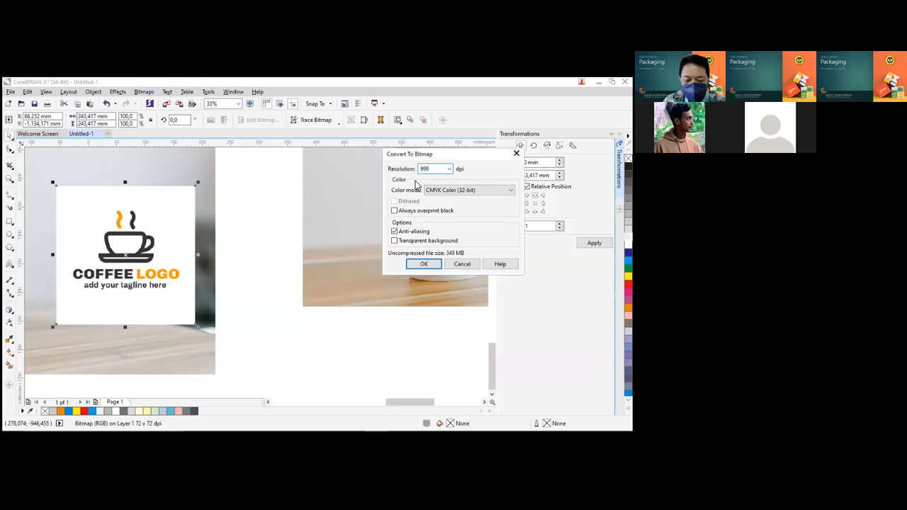
{"action": "left_click", "coordinate": [424, 263]}
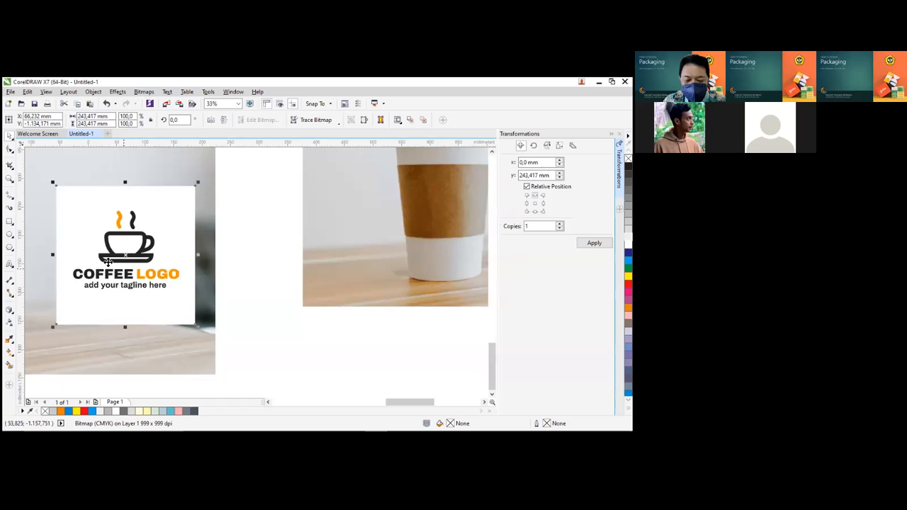
Trace the coffee logo bitmap with Outline Trace as a Detailed logo, letting the bitmap be reduced and accepting the default settings
{"action": "scroll", "coordinate": [131, 271], "scroll_direction": "up", "scroll_amount": 2}
{"action": "scroll", "coordinate": [131, 271], "scroll_direction": "down", "scroll_amount": 2}
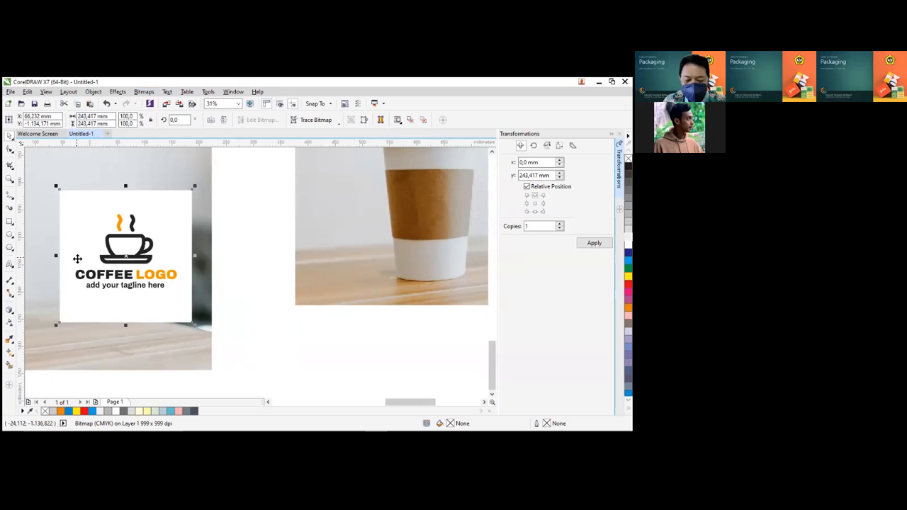
{"action": "left_click", "coordinate": [268, 402]}
{"action": "left_click", "coordinate": [270, 402]}
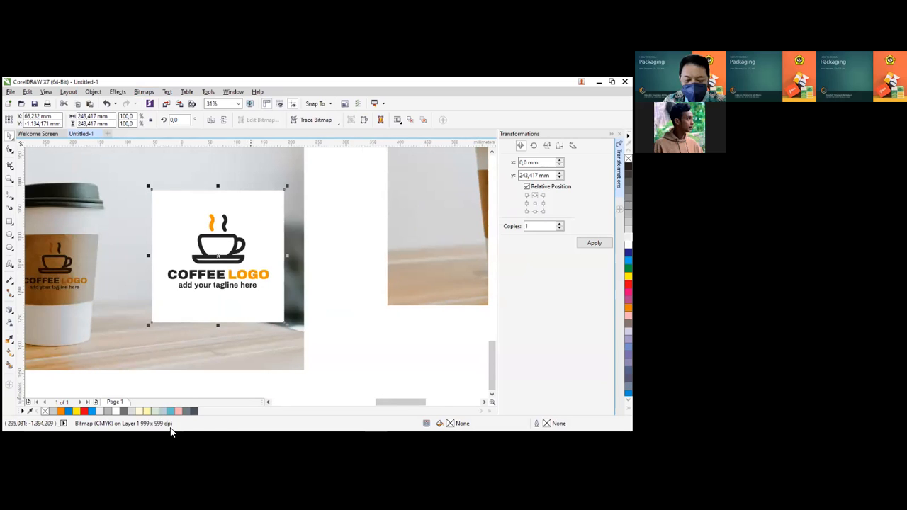
{"action": "left_click", "coordinate": [320, 125]}
{"action": "mouse_move", "coordinate": [323, 151]}
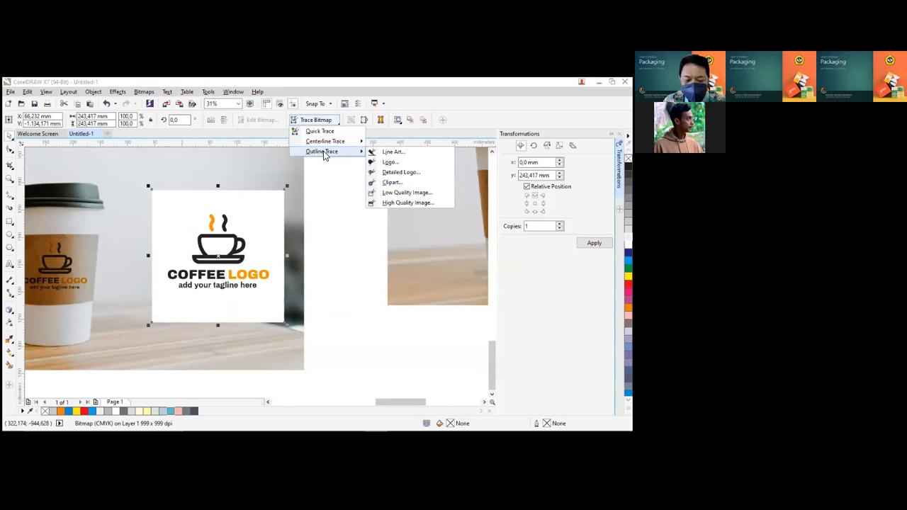
{"action": "left_click", "coordinate": [394, 174]}
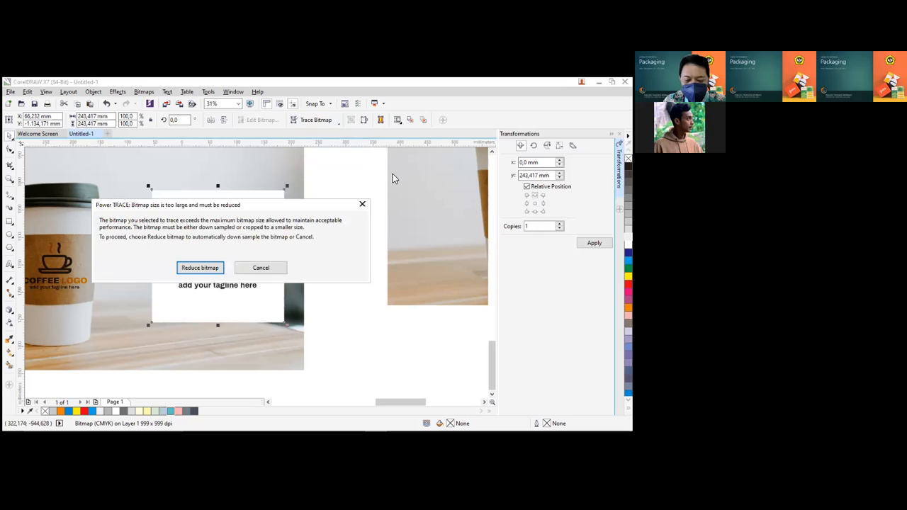
{"action": "left_click", "coordinate": [201, 269]}
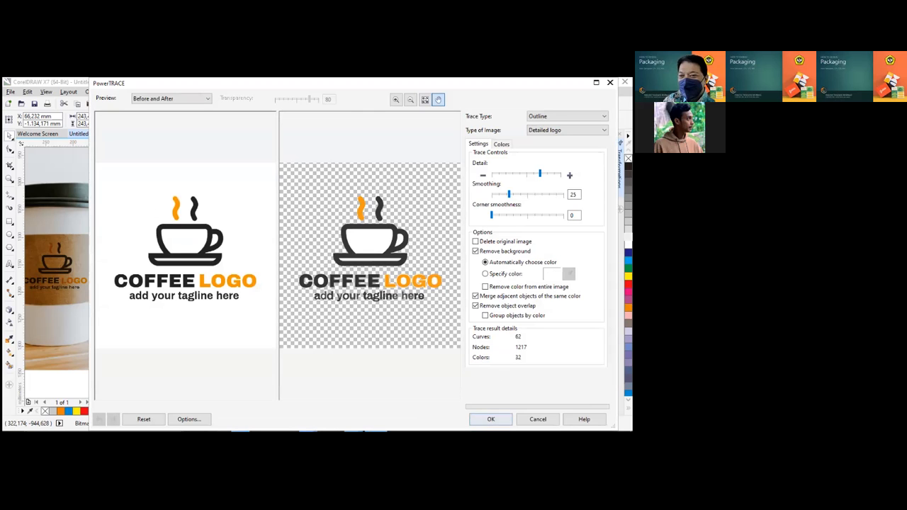
{"action": "left_click", "coordinate": [490, 418]}
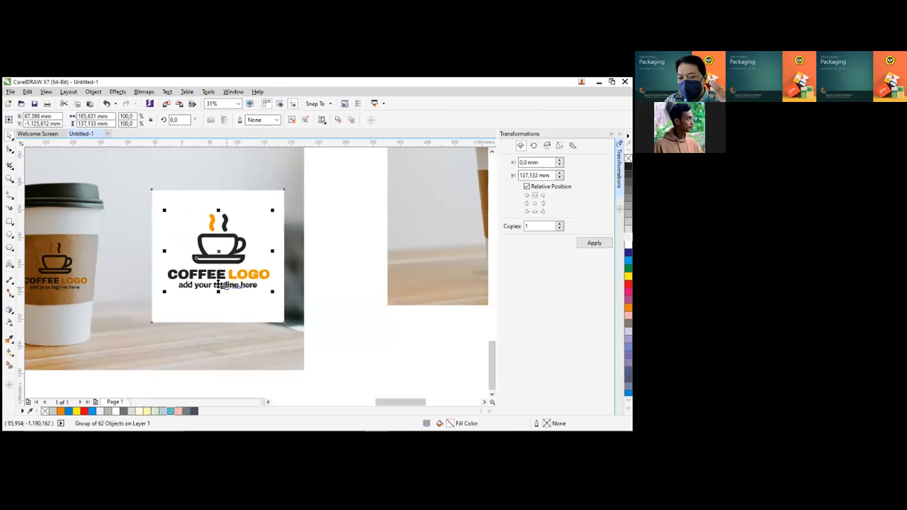
Move the newly traced logo off its bitmap to above the cup's lid, beside the earlier trace
{"action": "scroll", "coordinate": [186, 254], "scroll_direction": "down", "scroll_amount": 3}
{"action": "scroll", "coordinate": [121, 242], "scroll_direction": "up", "scroll_amount": 2}
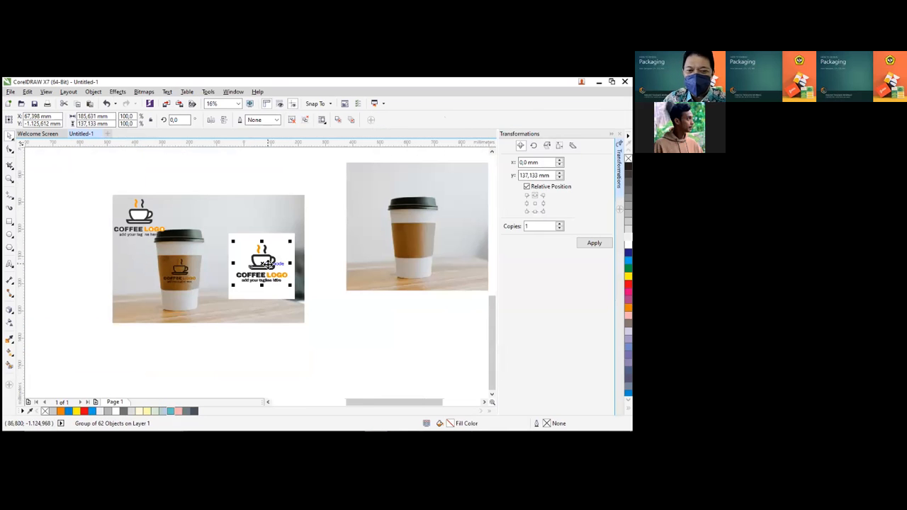
{"action": "left_click_drag", "start_coordinate": [260, 266], "coordinate": [186, 201]}
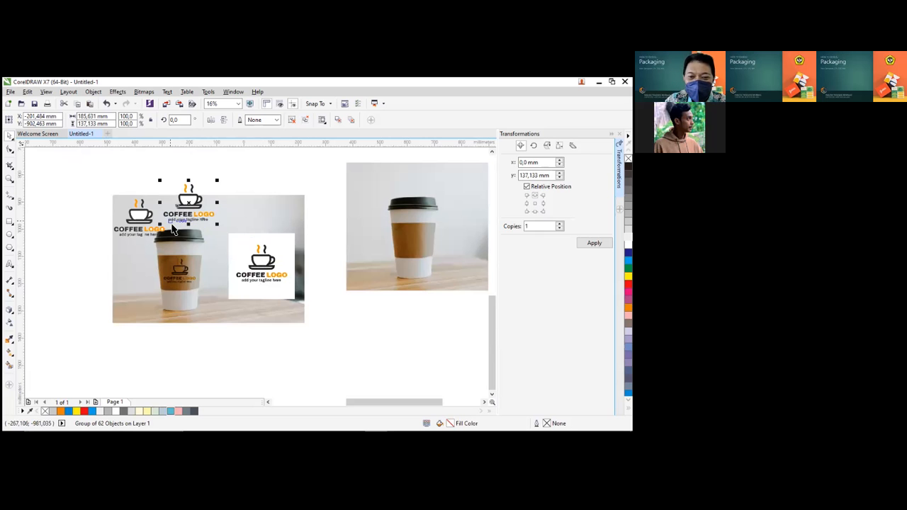
Move the earlier traced logo up, clear of the cup's lid, and compare its tagline with the new trace's
{"action": "scroll", "coordinate": [250, 212], "scroll_direction": "up", "scroll_amount": 4}
{"action": "scroll", "coordinate": [249, 213], "scroll_direction": "up", "scroll_amount": 2}
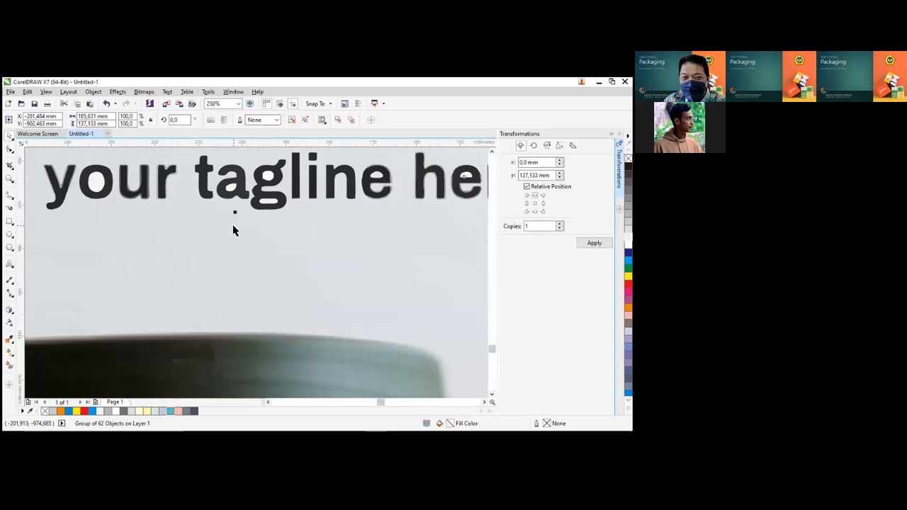
{"action": "scroll", "coordinate": [238, 225], "scroll_direction": "down", "scroll_amount": 4}
{"action": "scroll", "coordinate": [174, 255], "scroll_direction": "up", "scroll_amount": 2}
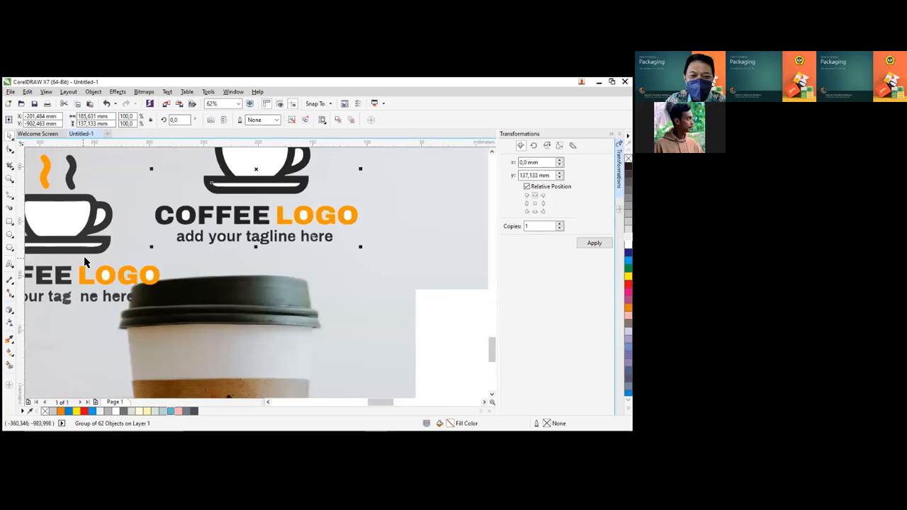
{"action": "scroll", "coordinate": [89, 266], "scroll_direction": "down", "scroll_amount": 2}
{"action": "scroll", "coordinate": [75, 276], "scroll_direction": "up", "scroll_amount": 2}
{"action": "left_click_drag", "start_coordinate": [76, 281], "coordinate": [69, 240]}
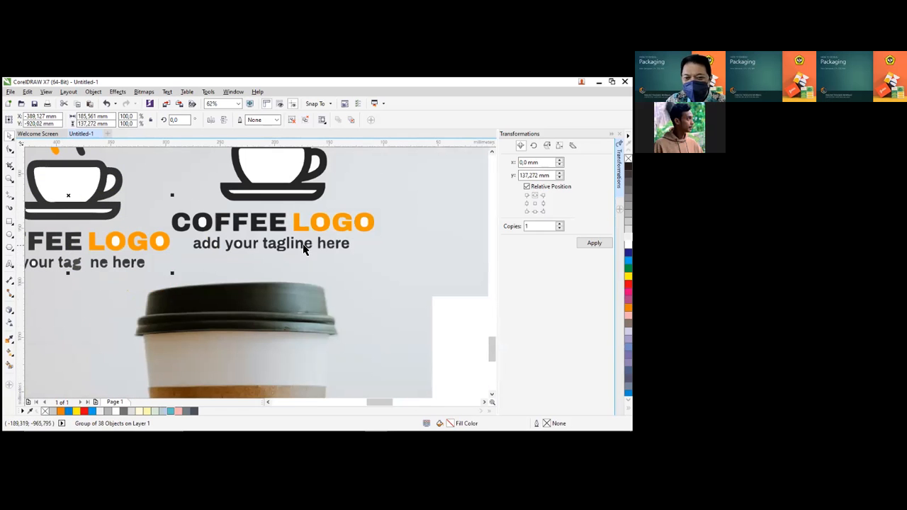
{"action": "scroll", "coordinate": [285, 255], "scroll_direction": "up", "scroll_amount": 2}
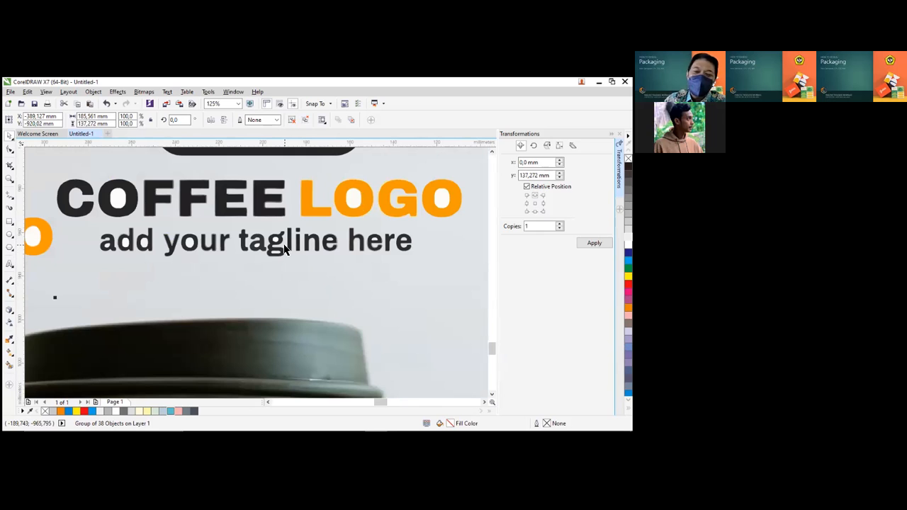
{"action": "scroll", "coordinate": [273, 225], "scroll_direction": "down", "scroll_amount": 4}
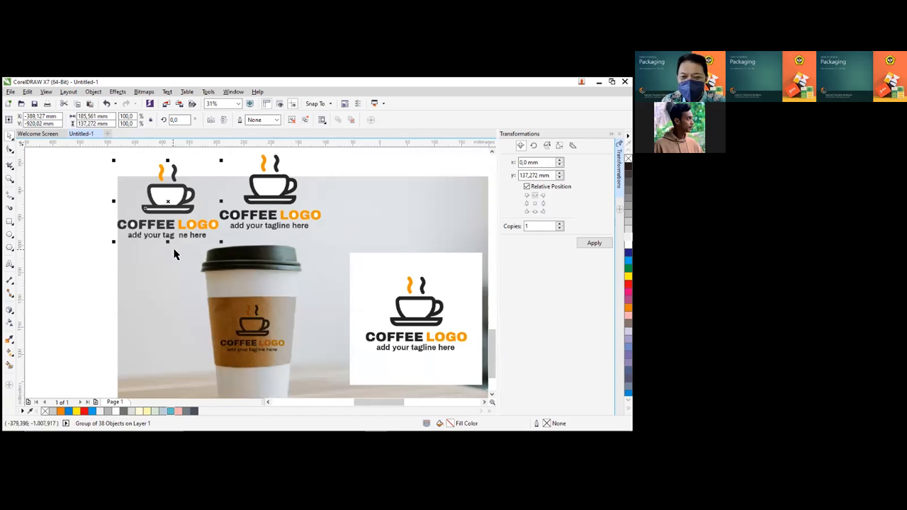
{"action": "scroll", "coordinate": [278, 227], "scroll_direction": "up", "scroll_amount": 2}
{"action": "scroll", "coordinate": [278, 227], "scroll_direction": "up", "scroll_amount": 2}
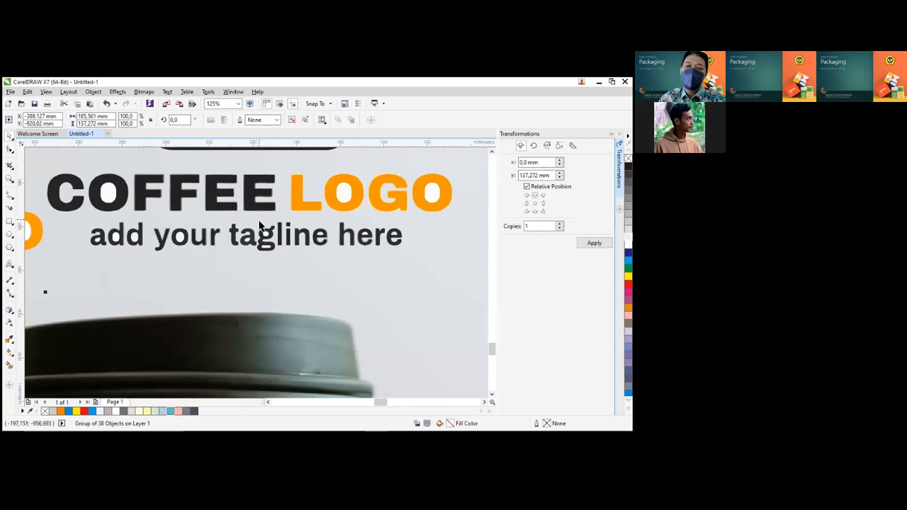
Move the white-background logo bitmap off the photo and place the new traced logo in the free area beside the cup
{"action": "scroll", "coordinate": [260, 225], "scroll_direction": "down", "scroll_amount": 3}
{"action": "left_click_drag", "start_coordinate": [337, 268], "coordinate": [116, 220]}
{"action": "left_click_drag", "start_coordinate": [264, 211], "coordinate": [354, 234]}
{"action": "scroll", "coordinate": [365, 232], "scroll_direction": "up", "scroll_amount": 2}
{"action": "scroll", "coordinate": [373, 226], "scroll_direction": "down", "scroll_amount": 2}
Ungroup the new traced logo and move its COFFEE LOGO lettering and tagline down, away from the cup symbol
{"action": "left_click", "coordinate": [293, 121]}
{"action": "left_click", "coordinate": [435, 266]}
{"action": "left_click_drag", "start_coordinate": [433, 286], "coordinate": [303, 284]}
{"action": "left_click", "coordinate": [443, 260]}
{"action": "scroll", "coordinate": [443, 260], "scroll_direction": "down", "scroll_amount": 1}
Add the artistic text "info.cafe" between the cup symbol and the COFFEE LOGO lettering
{"action": "key", "text": "F2"}
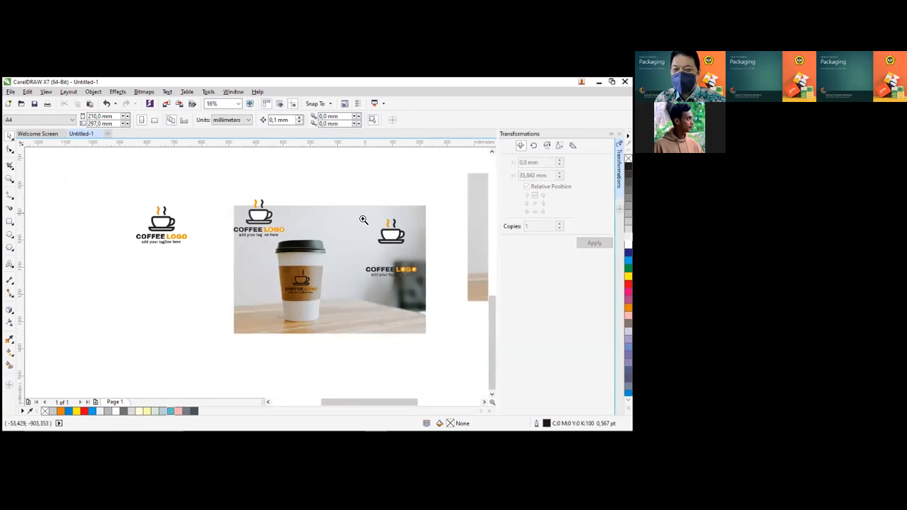
{"action": "left_click_drag", "start_coordinate": [352, 214], "coordinate": [435, 274]}
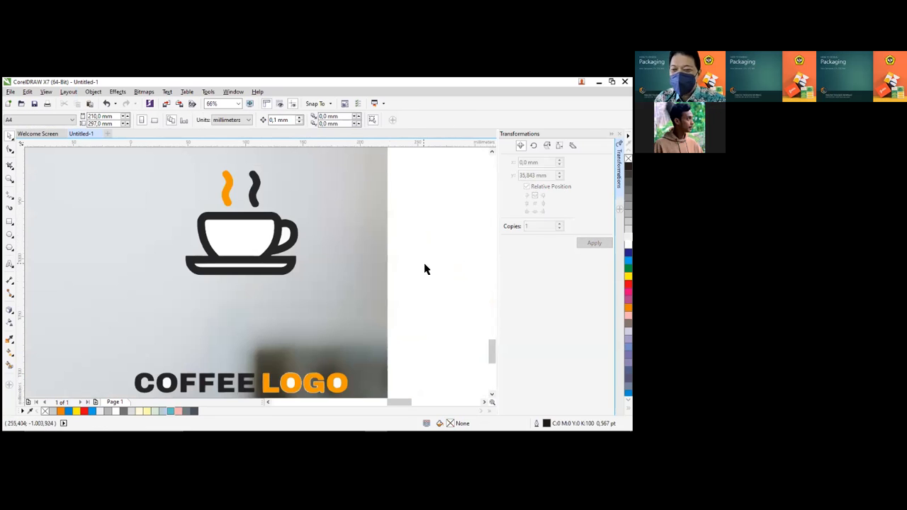
{"action": "left_click", "coordinate": [10, 264]}
{"action": "left_click", "coordinate": [164, 302]}
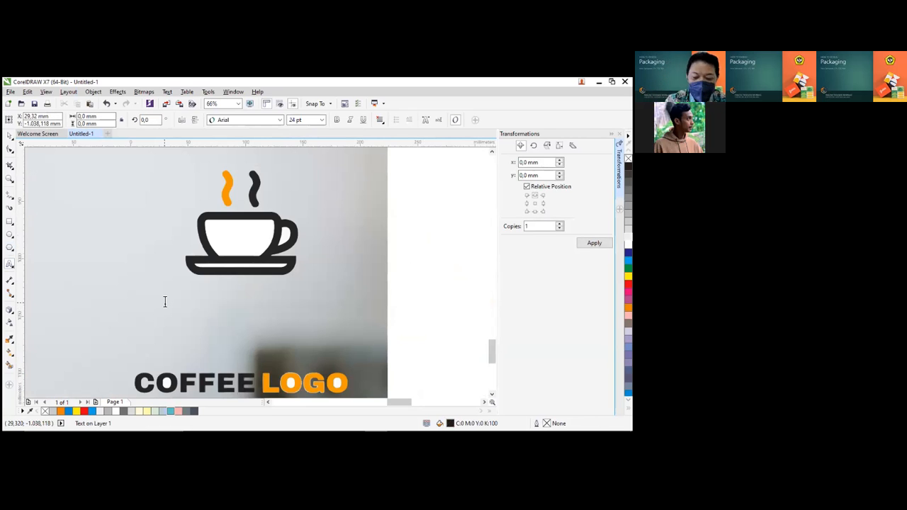
{"action": "type", "text": "info.cafe"}
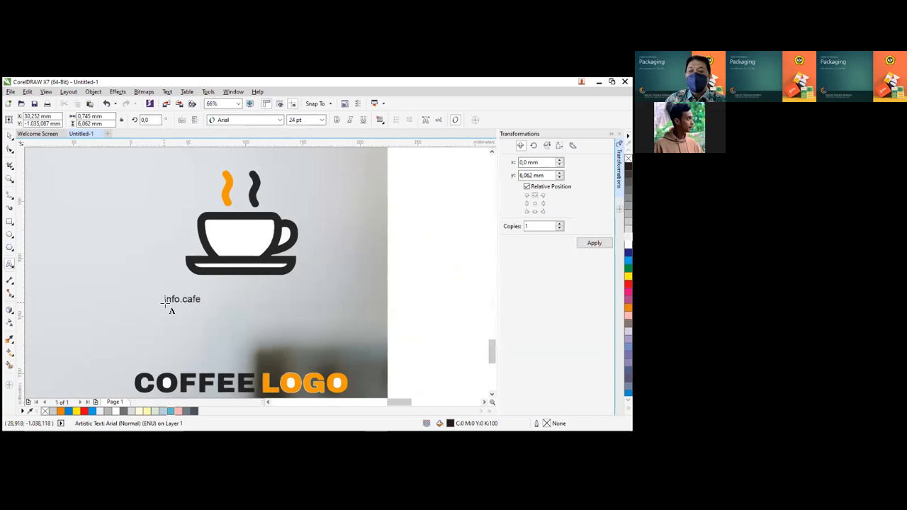
{"action": "left_click", "coordinate": [10, 136]}
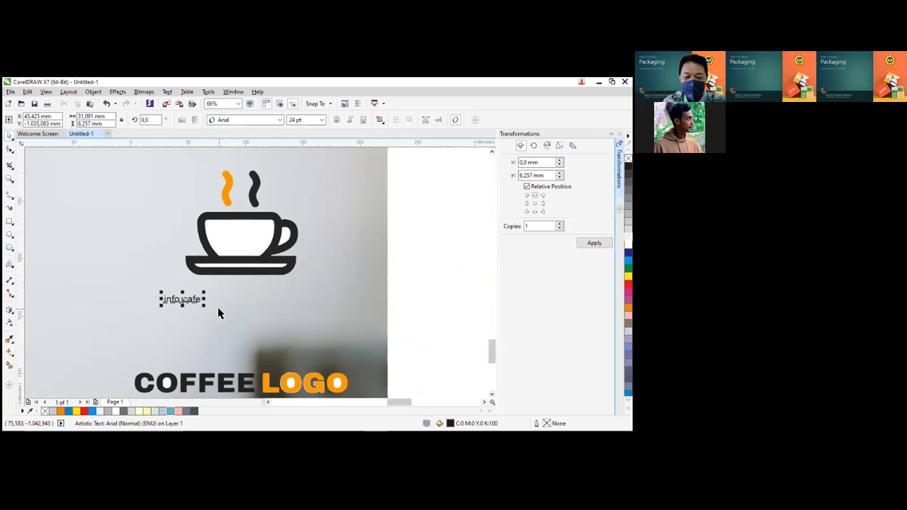
Shift the "info.cafe" text slightly down and change its font to BD Cartoon Shout
{"action": "left_click_drag", "start_coordinate": [137, 274], "coordinate": [236, 324]}
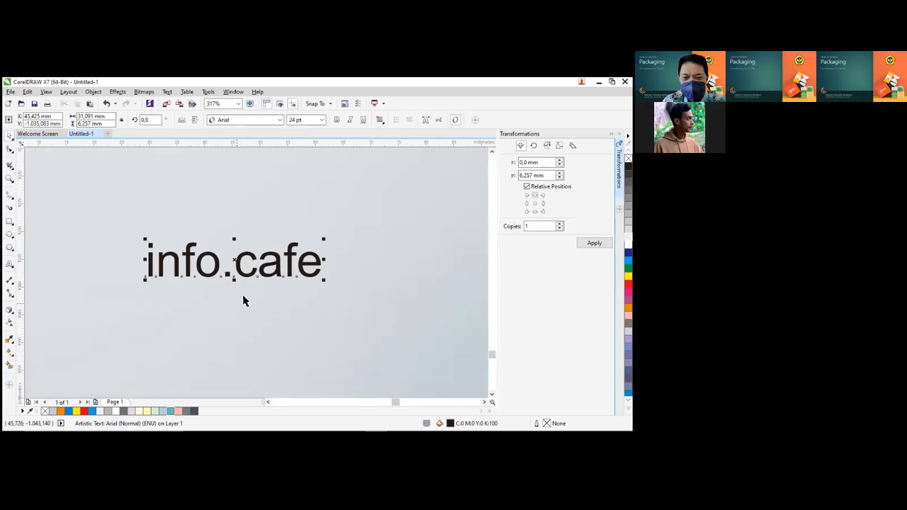
{"action": "left_click_drag", "start_coordinate": [250, 279], "coordinate": [222, 326]}
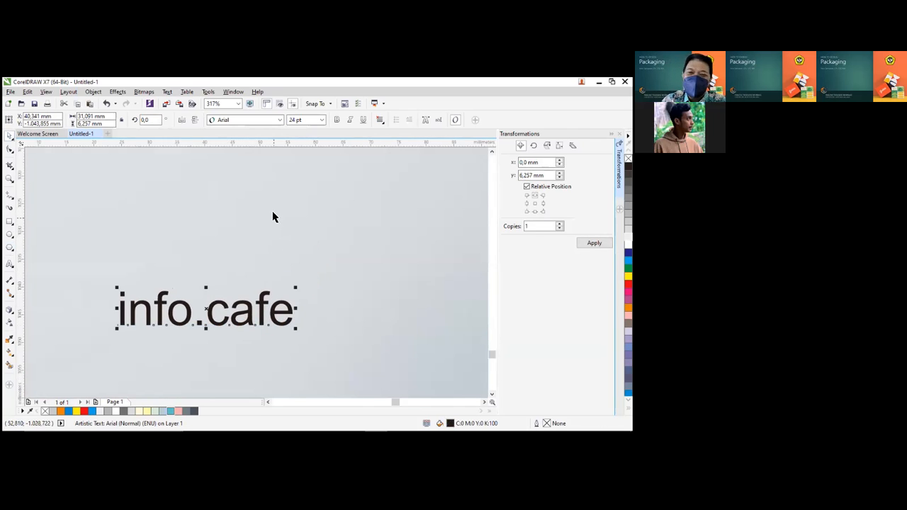
{"action": "left_click", "coordinate": [280, 120]}
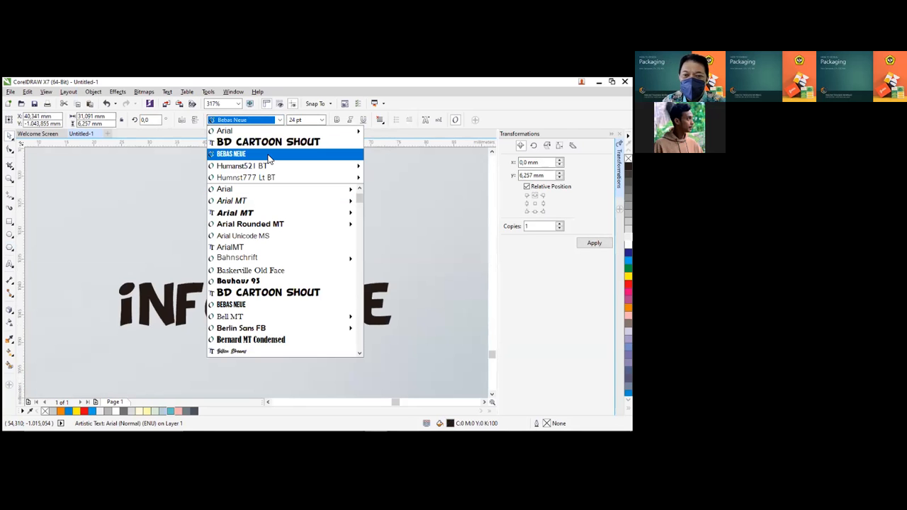
{"action": "left_click", "coordinate": [271, 143]}
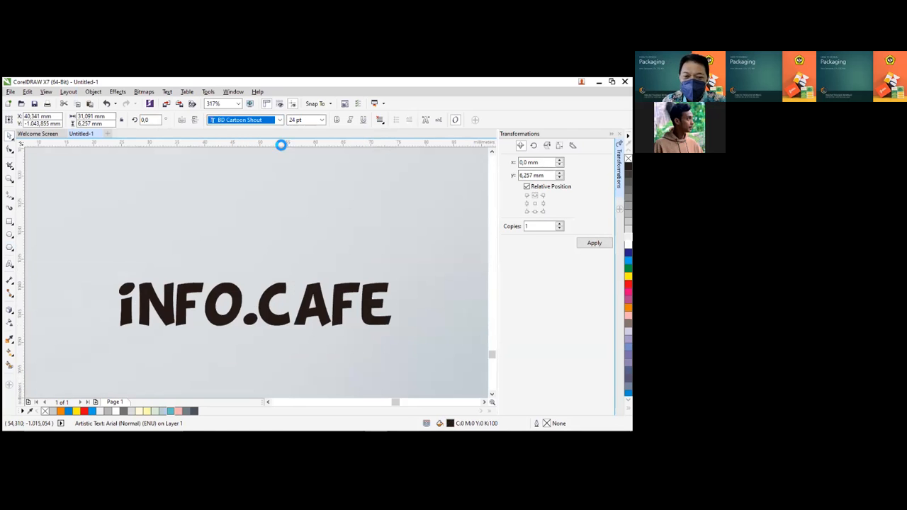
Enlarge the "info.cafe" text to about 112 mm wide and place it directly beneath the cup symbol
{"action": "scroll", "coordinate": [334, 274], "scroll_direction": "down", "scroll_amount": 2}
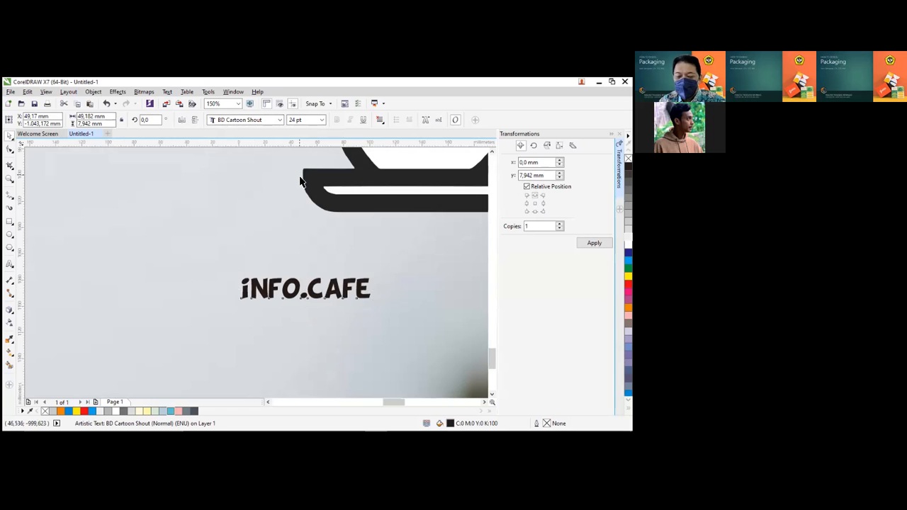
{"action": "scroll", "coordinate": [299, 176], "scroll_direction": "down", "scroll_amount": 1}
{"action": "key", "text": "F2"}
{"action": "left_click_drag", "start_coordinate": [239, 188], "coordinate": [394, 270]}
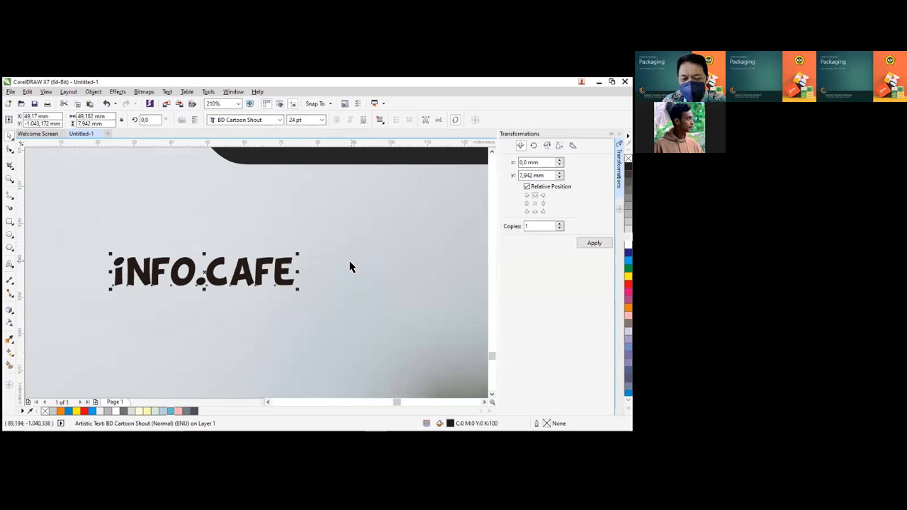
{"action": "scroll", "coordinate": [350, 267], "scroll_direction": "down", "scroll_amount": 2}
{"action": "left_click_drag", "start_coordinate": [340, 260], "coordinate": [396, 242]}
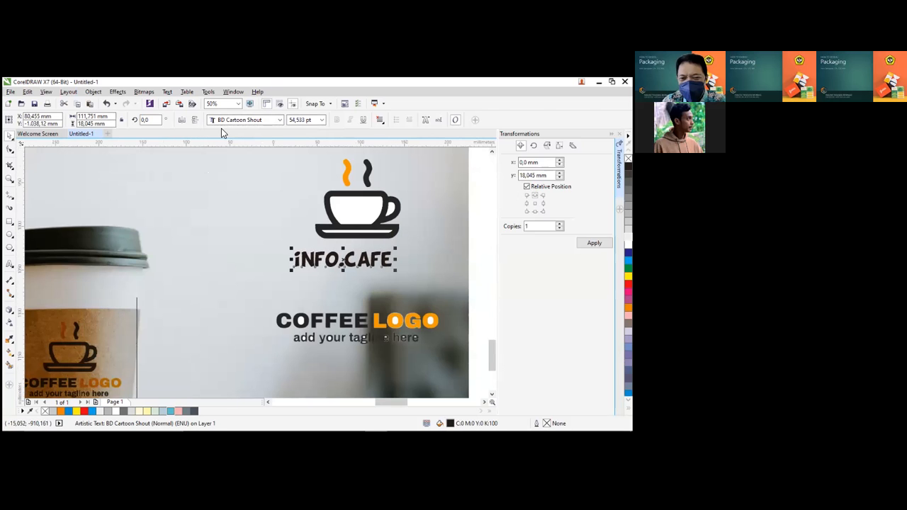
Switch to Chrome and open a new browser tab
{"action": "mouse_move", "coordinate": [395, 422]}
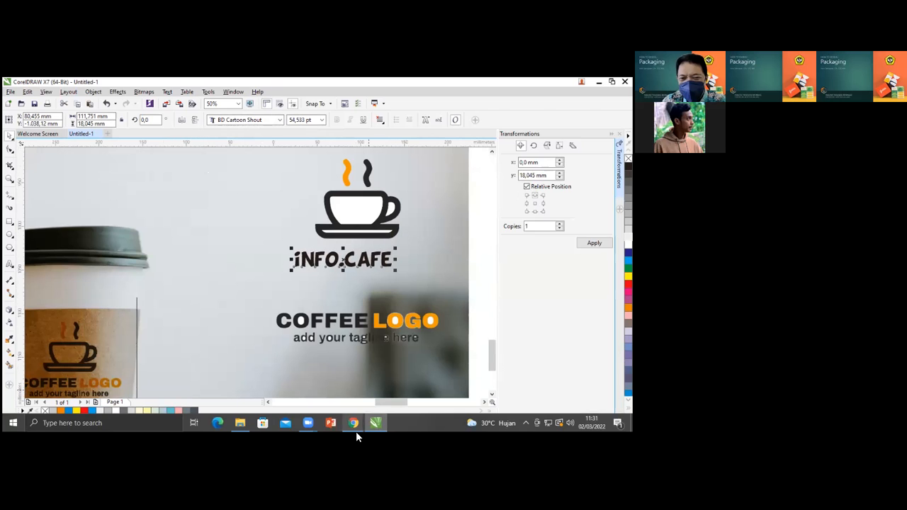
{"action": "mouse_move", "coordinate": [352, 423]}
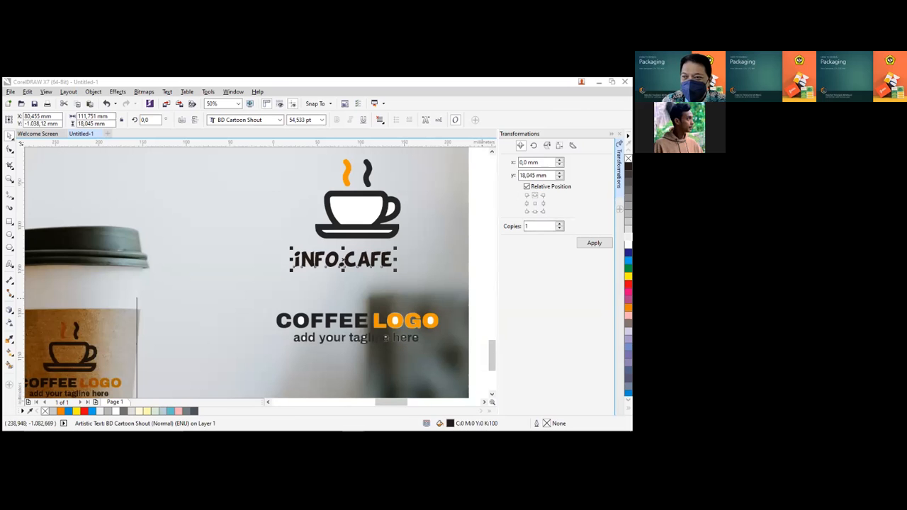
{"action": "left_click", "coordinate": [599, 82]}
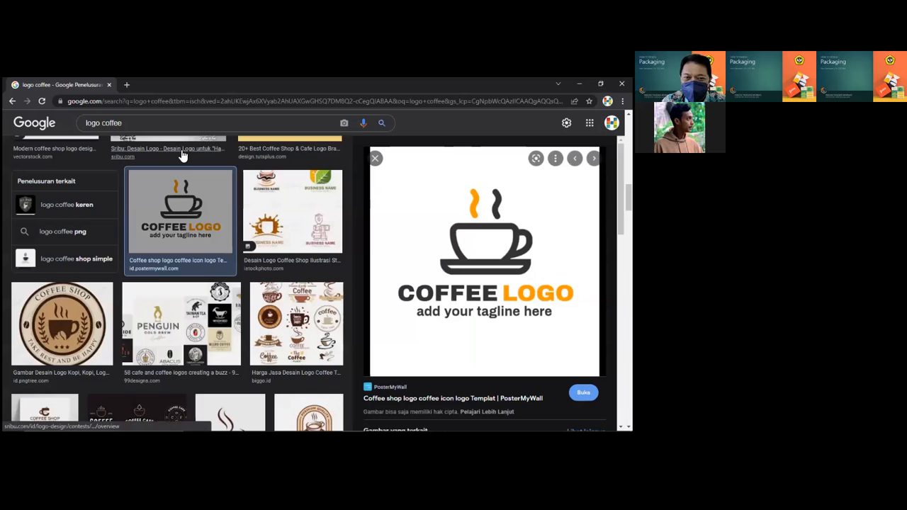
{"action": "left_click", "coordinate": [127, 85]}
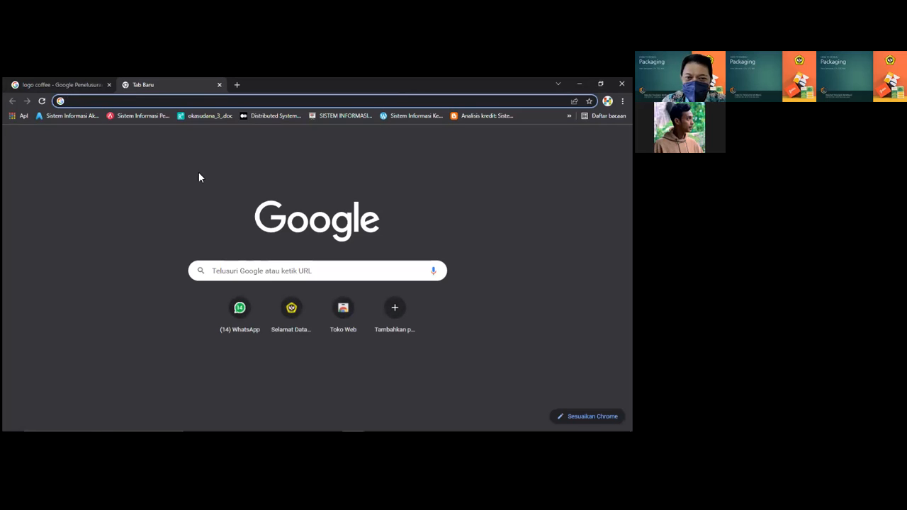
Search Google for "cufont" and look through the results
{"action": "left_click", "coordinate": [222, 270]}
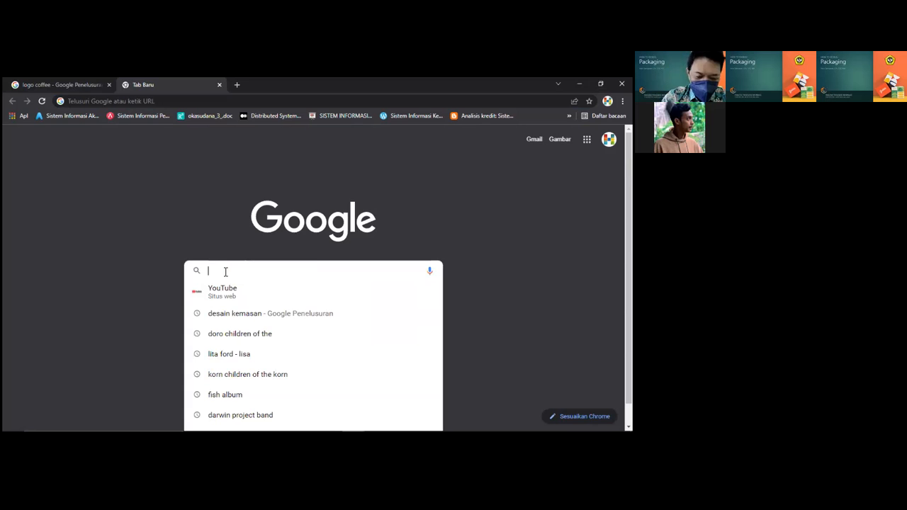
{"action": "type", "text": "cu"}
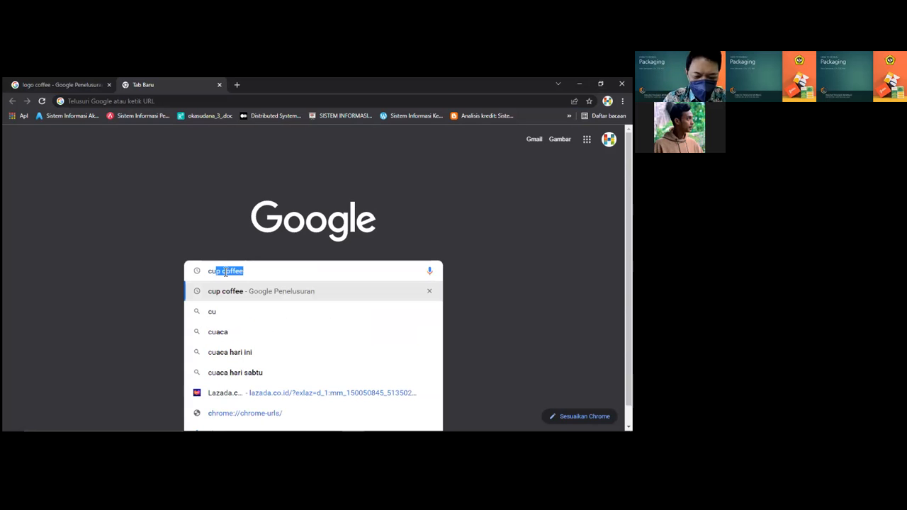
{"action": "type", "text": "font"}
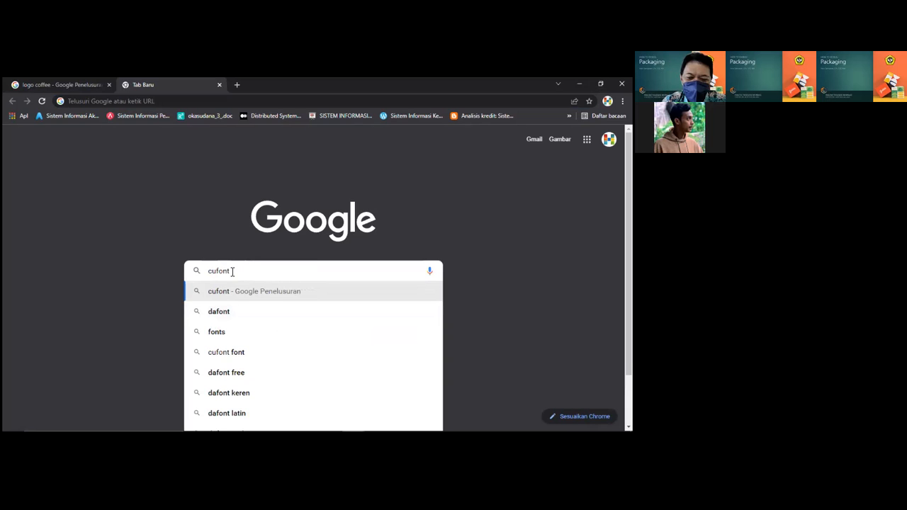
{"action": "key", "text": "Return"}
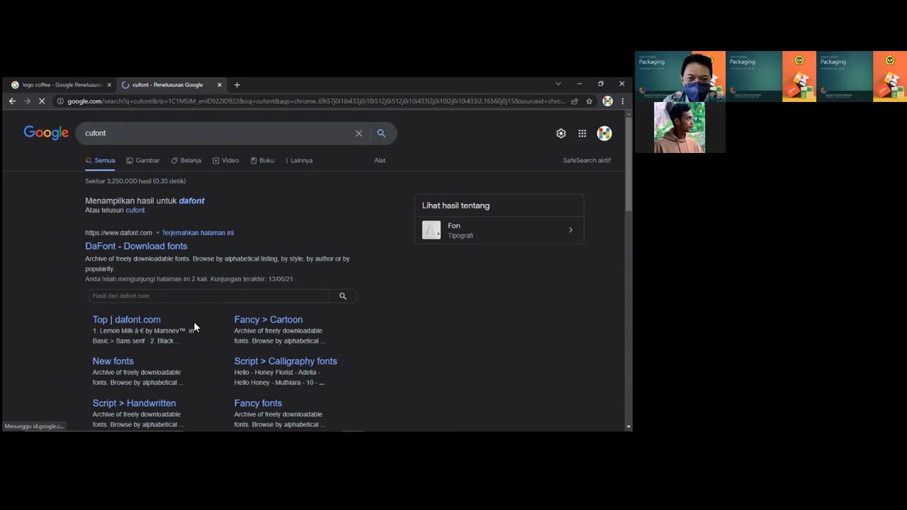
{"action": "scroll", "coordinate": [193, 321], "scroll_direction": "down", "scroll_amount": 3}
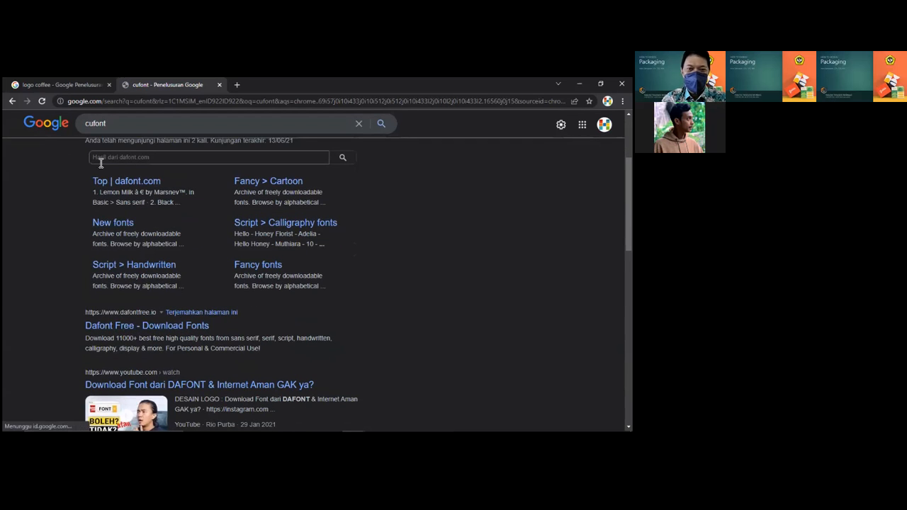
Search Google for "cufonts.com" and open the Cufon Fonts website from the results
{"action": "left_click", "coordinate": [94, 127]}
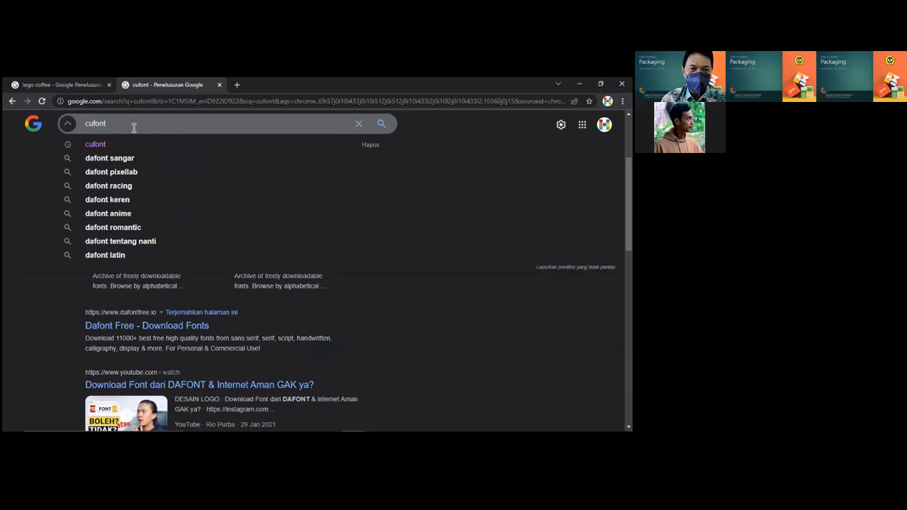
{"action": "type", "text": ".com"}
{"action": "key", "text": "Return"}
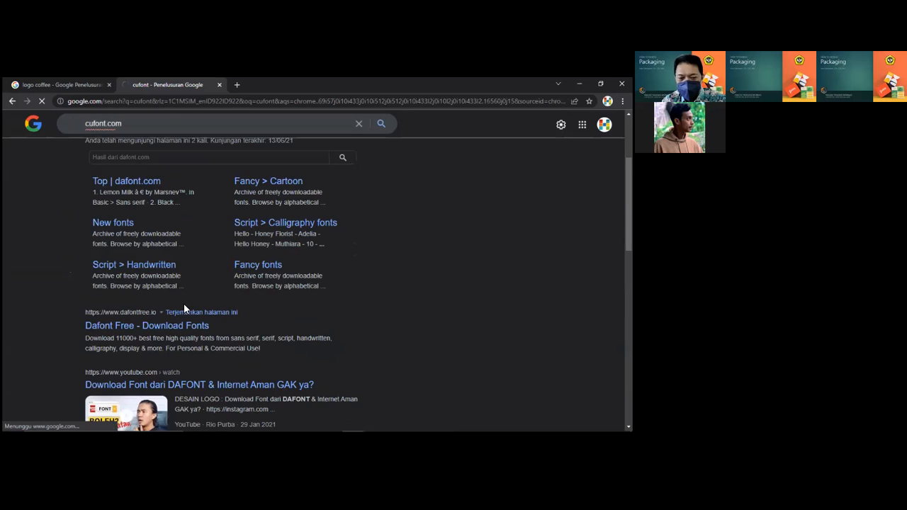
{"action": "scroll", "coordinate": [183, 303], "scroll_direction": "down", "scroll_amount": 3}
{"action": "scroll", "coordinate": [183, 307], "scroll_direction": "down", "scroll_amount": 2}
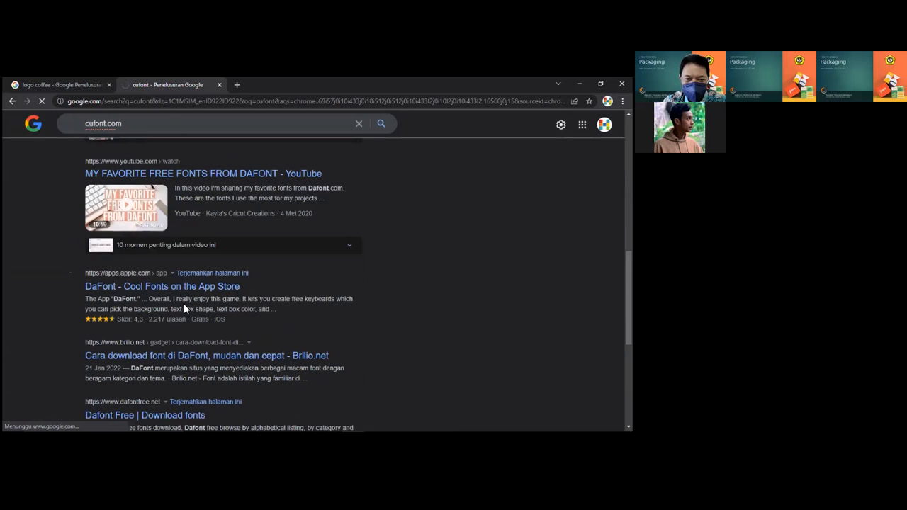
{"action": "scroll", "coordinate": [182, 304], "scroll_direction": "up", "scroll_amount": 6}
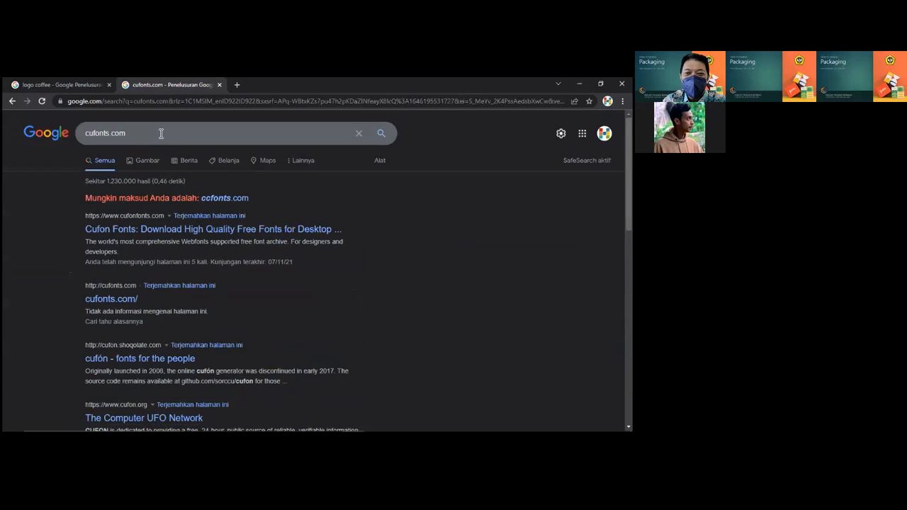
{"action": "left_click", "coordinate": [162, 232]}
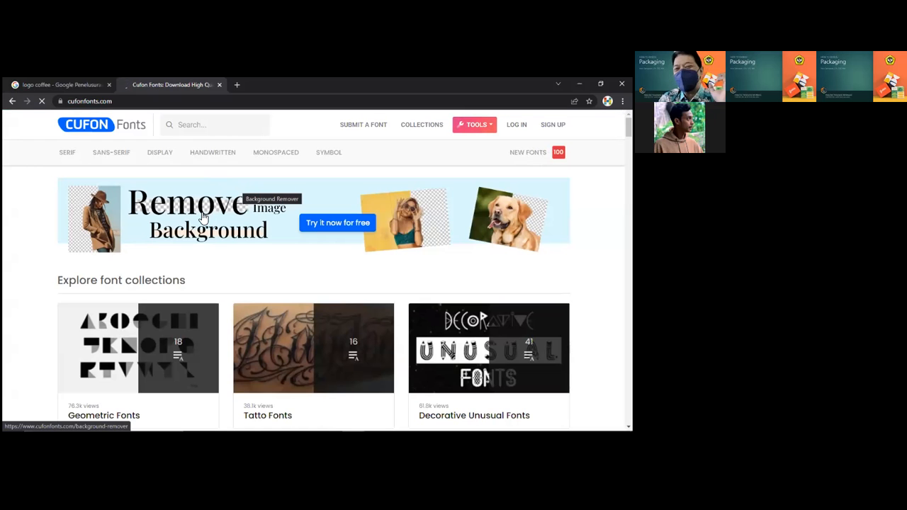
Open the Picked Cartoon Fonts collection and examine the fonts it offers
{"action": "scroll", "coordinate": [203, 219], "scroll_direction": "down", "scroll_amount": 3}
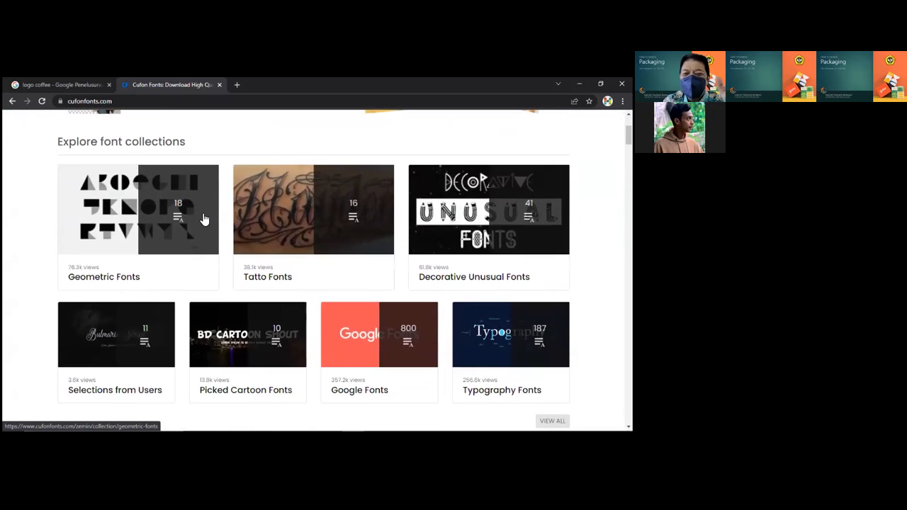
{"action": "left_click", "coordinate": [229, 340]}
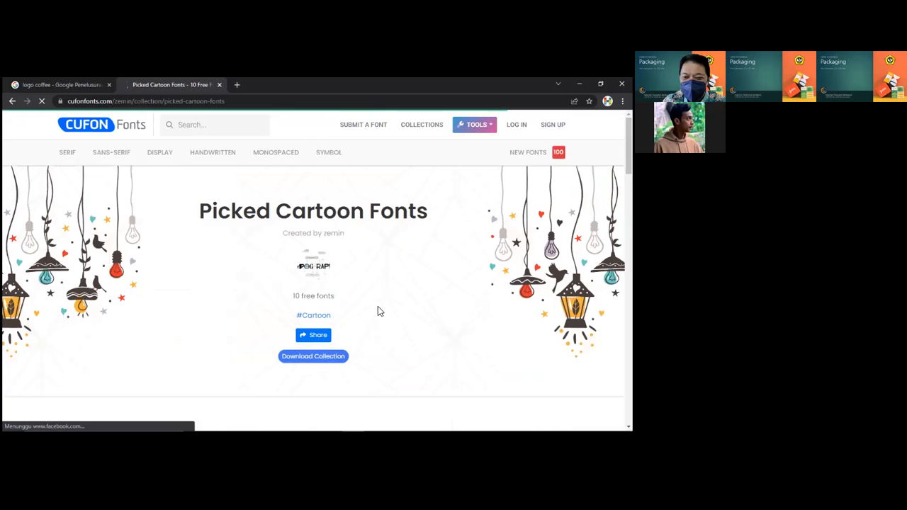
{"action": "scroll", "coordinate": [372, 310], "scroll_direction": "down", "scroll_amount": 5}
{"action": "scroll", "coordinate": [186, 228], "scroll_direction": "up", "scroll_amount": 1}
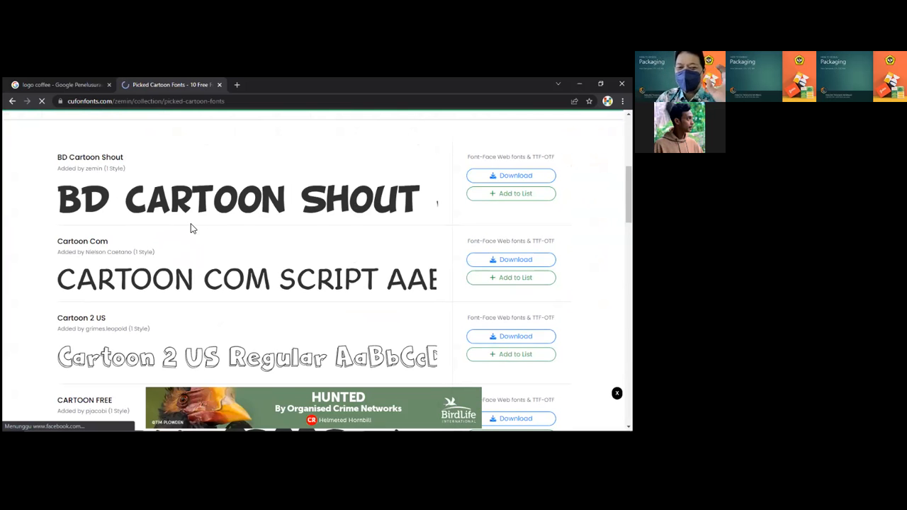
{"action": "scroll", "coordinate": [226, 229], "scroll_direction": "up", "scroll_amount": 4}
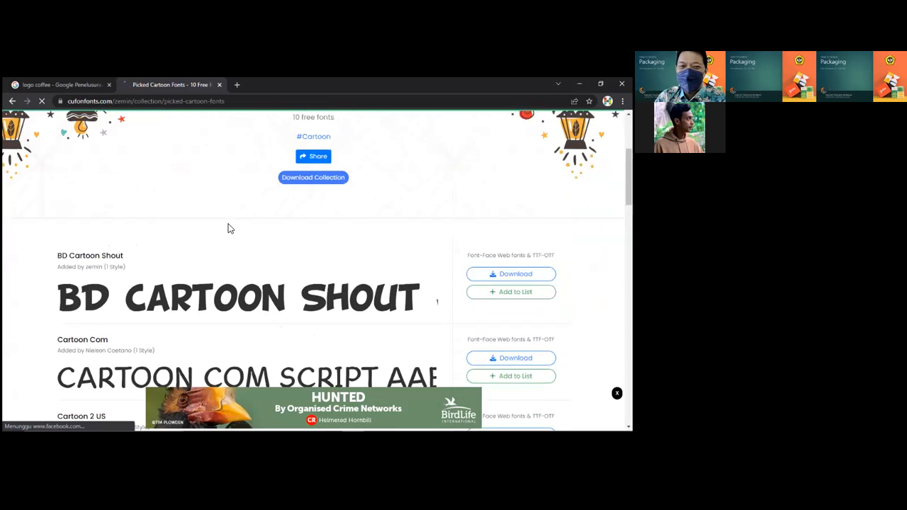
{"action": "scroll", "coordinate": [219, 238], "scroll_direction": "down", "scroll_amount": 8}
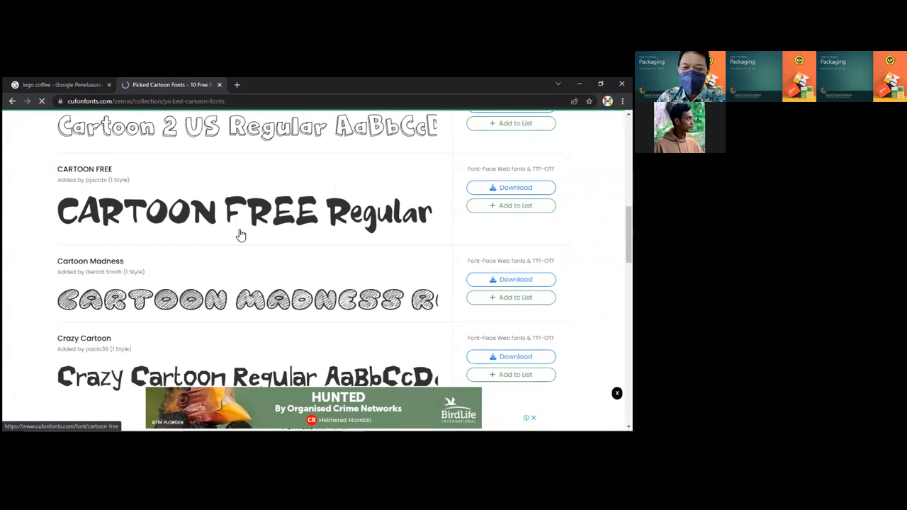
{"action": "scroll", "coordinate": [240, 236], "scroll_direction": "down", "scroll_amount": 3}
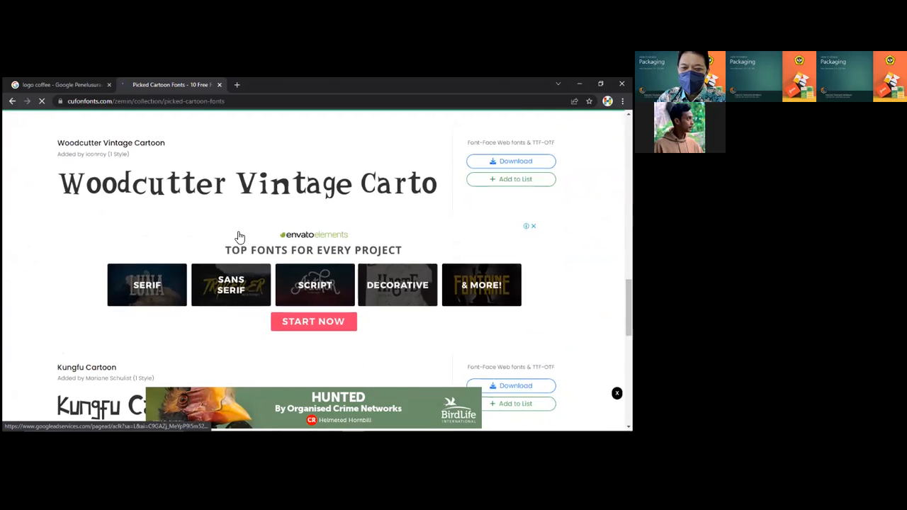
{"action": "scroll", "coordinate": [240, 236], "scroll_direction": "down", "scroll_amount": 3}
{"action": "scroll", "coordinate": [235, 239], "scroll_direction": "down", "scroll_amount": 3}
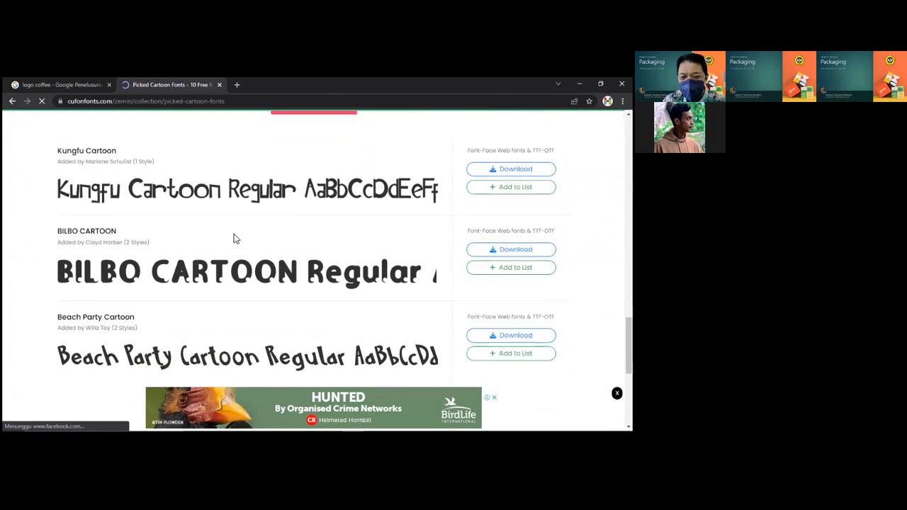
{"action": "scroll", "coordinate": [235, 241], "scroll_direction": "up", "scroll_amount": 20}
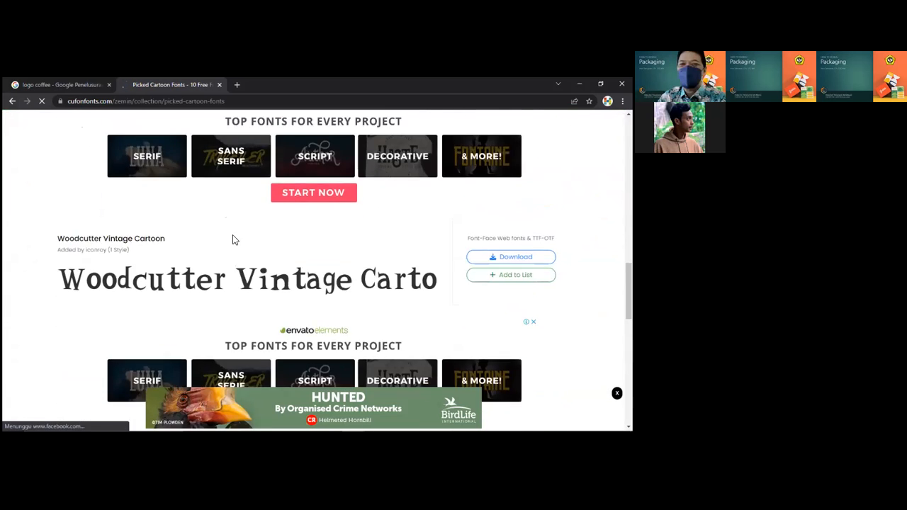
{"action": "scroll", "coordinate": [231, 241], "scroll_direction": "up", "scroll_amount": 3}
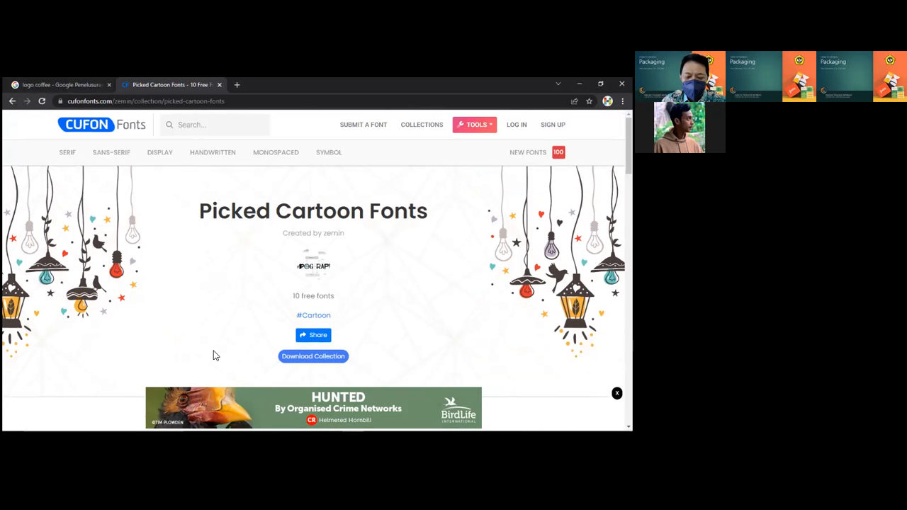
{"action": "mouse_move", "coordinate": [259, 431]}
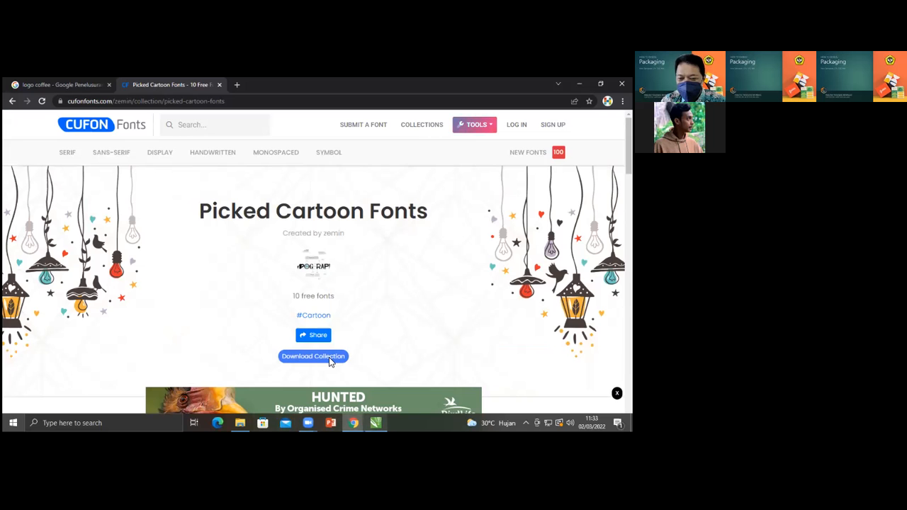
{"action": "scroll", "coordinate": [279, 291], "scroll_direction": "down", "scroll_amount": 5}
{"action": "scroll", "coordinate": [236, 277], "scroll_direction": "up", "scroll_amount": 5}
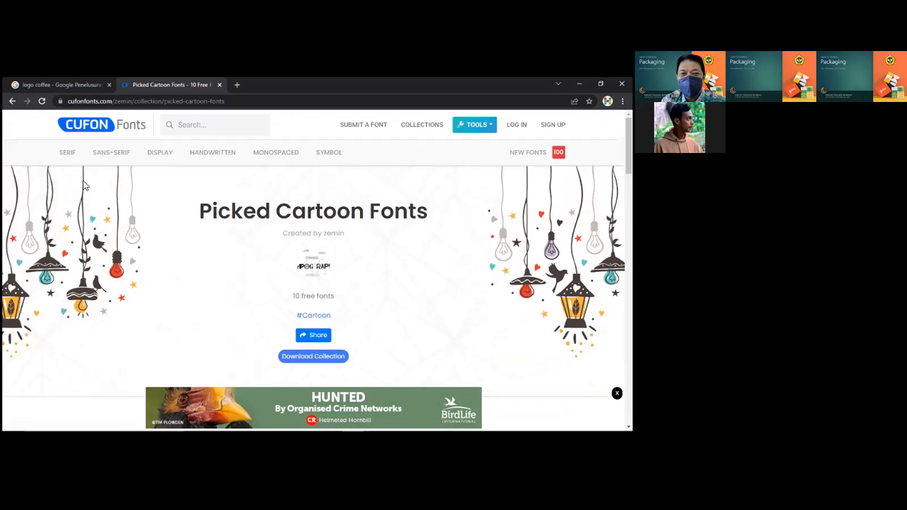
Browse the Serif fonts category and download the Rankings Caps font, closing the advertisement
{"action": "left_click", "coordinate": [67, 155]}
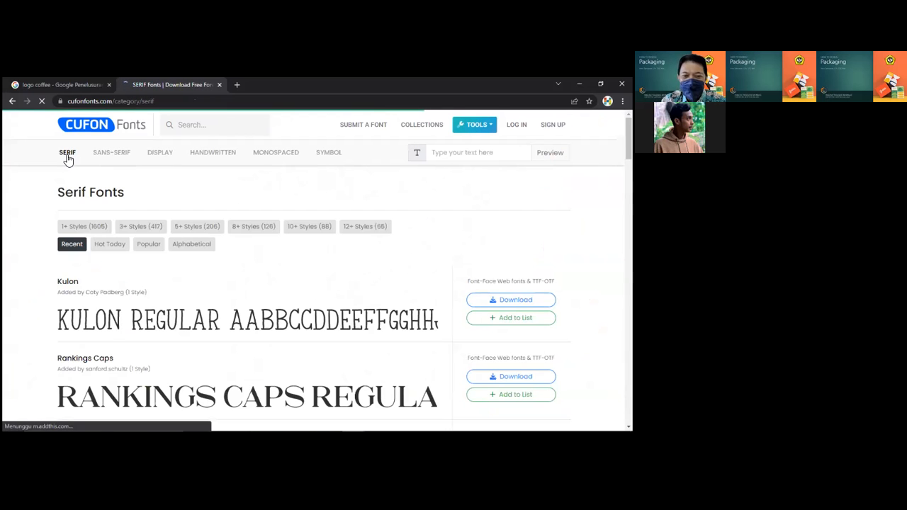
{"action": "scroll", "coordinate": [190, 315], "scroll_direction": "down", "scroll_amount": 3}
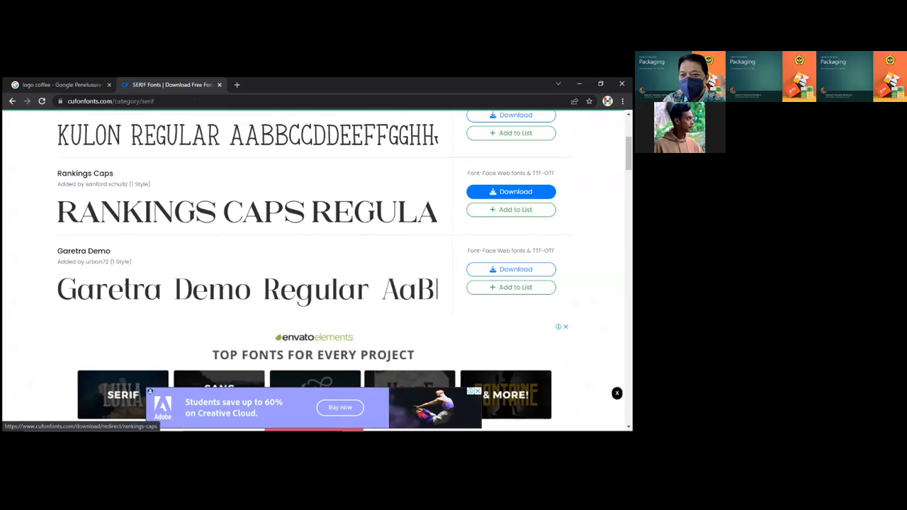
{"action": "left_click", "coordinate": [504, 192]}
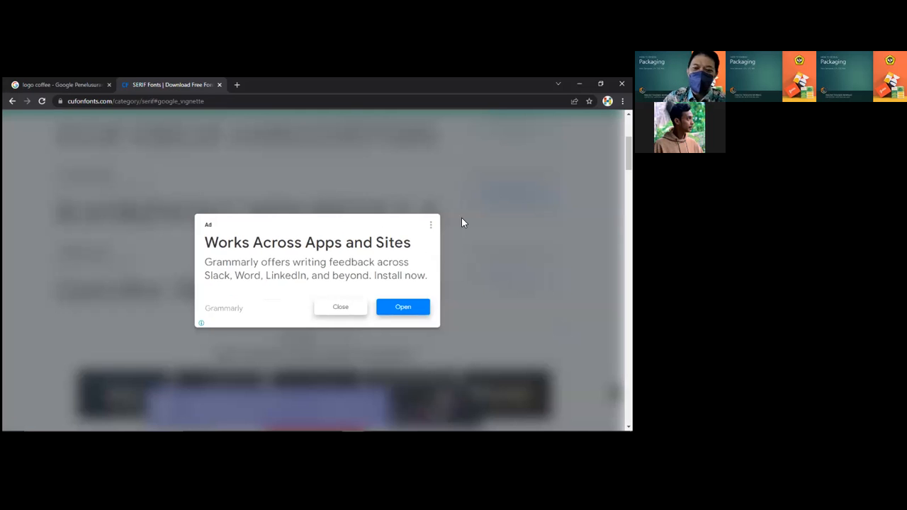
{"action": "left_click", "coordinate": [341, 310]}
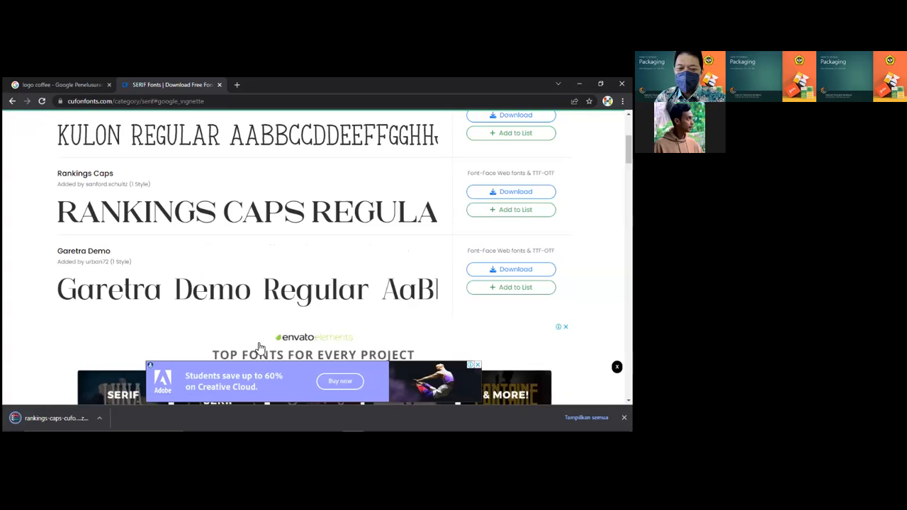
Show the downloaded rankings-caps-cufonfonts archive in its folder and extract it there
{"action": "right_click", "coordinate": [49, 417]}
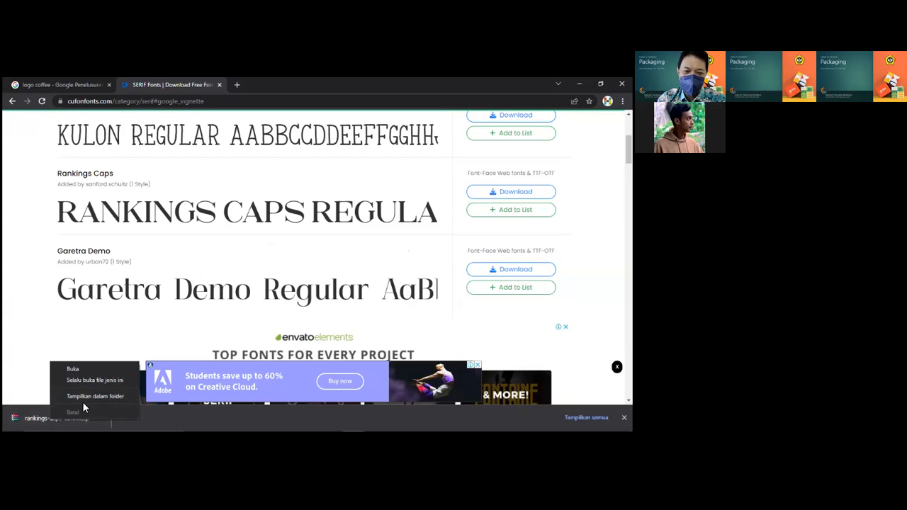
{"action": "left_click", "coordinate": [82, 397]}
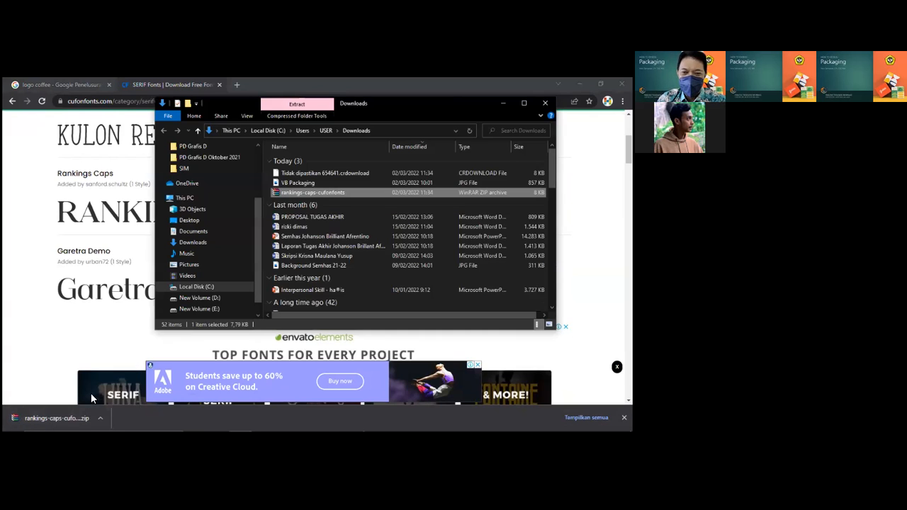
{"action": "right_click", "coordinate": [306, 193]}
{"action": "left_click", "coordinate": [345, 241]}
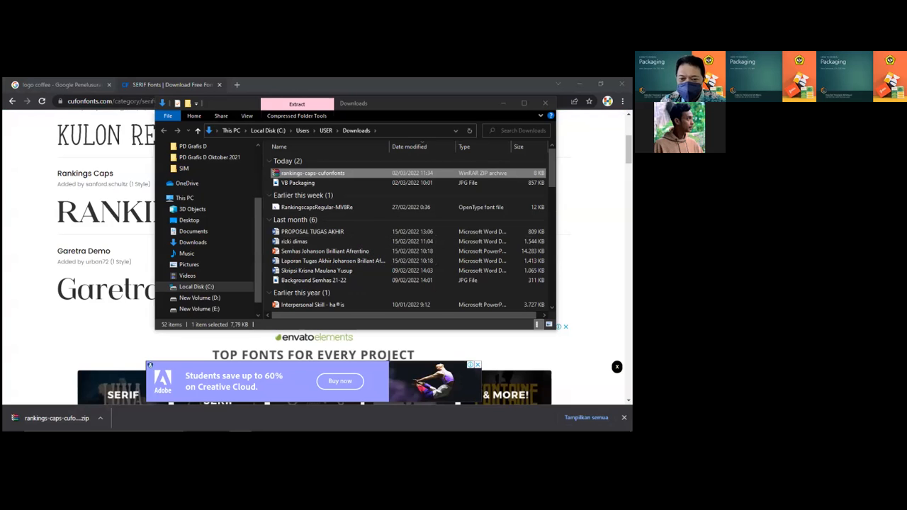
Install the extracted RankingscapsRegular OpenType font from the Downloads folder
{"action": "left_click", "coordinate": [521, 131]}
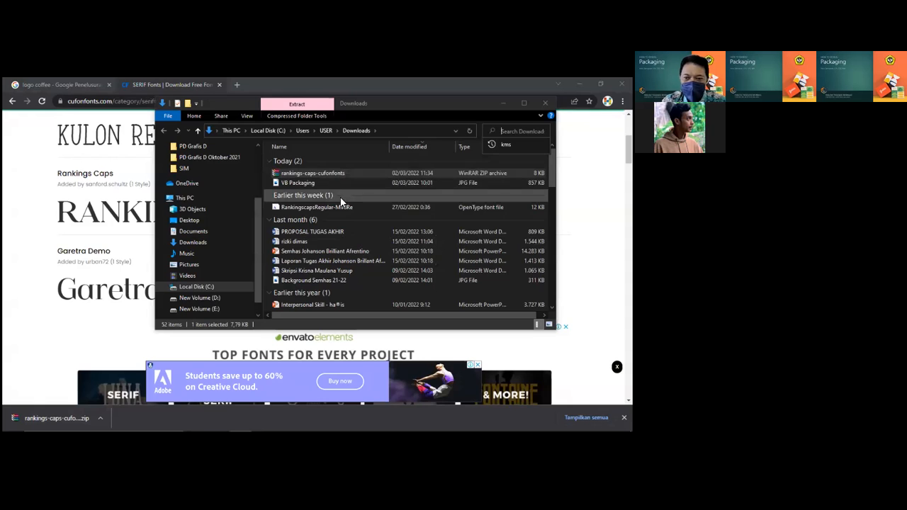
{"action": "right_click", "coordinate": [326, 208]}
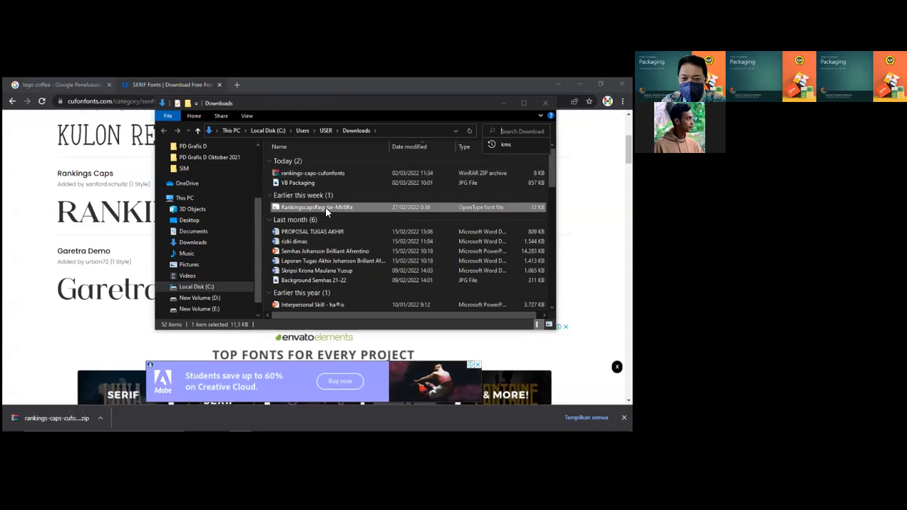
{"action": "left_click", "coordinate": [350, 236]}
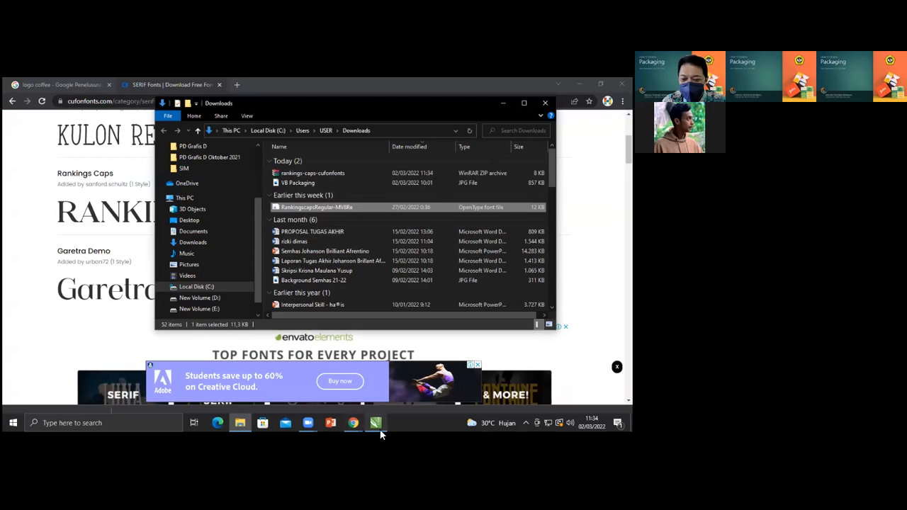
Switch to CorelDRAW, minimise the Downloads window and place a copy of the "info.cafe" text directly beneath the original
{"action": "left_click", "coordinate": [377, 423]}
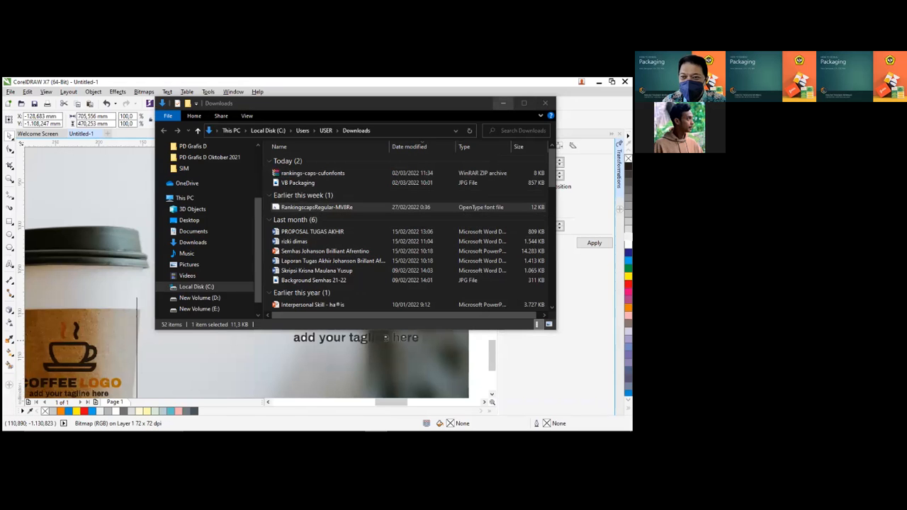
{"action": "left_click", "coordinate": [502, 104]}
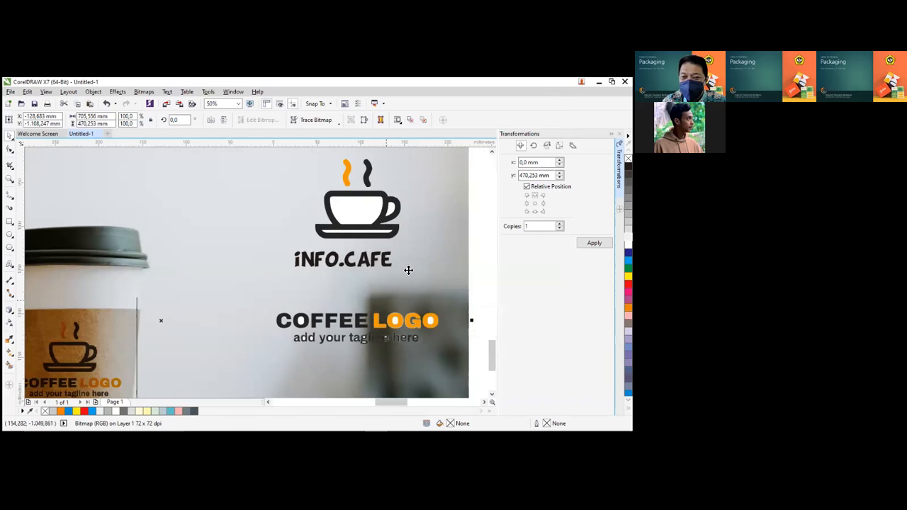
{"action": "left_click", "coordinate": [368, 269]}
{"action": "left_click_drag", "start_coordinate": [367, 268], "coordinate": [374, 285]}
{"action": "right_click", "coordinate": [371, 291]}
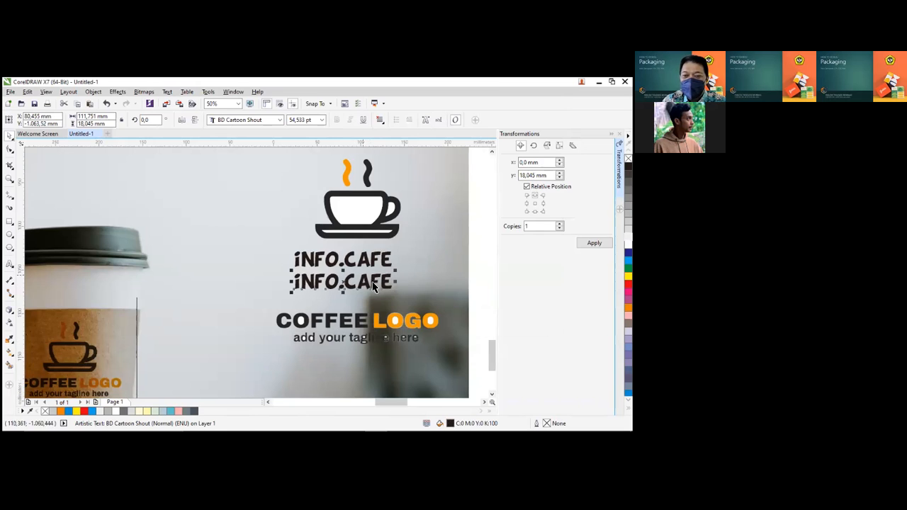
Set the font of the lower "info.cafe" text copy to Rankings Caps
{"action": "left_click", "coordinate": [264, 121]}
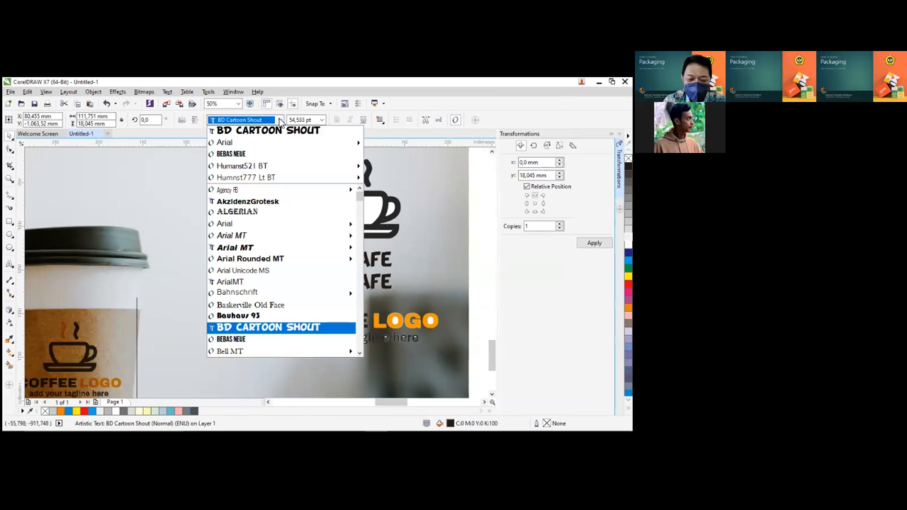
{"action": "type", "text": "Rankings Caps"}
{"action": "key", "text": "Return"}
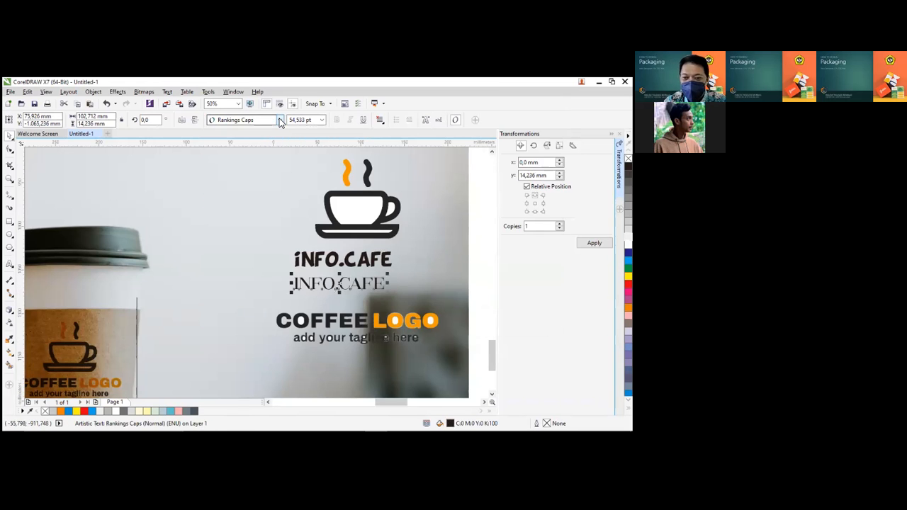
Delete the "COFFEE LOGO" lettering and its "add your tagline here" line beneath the two "info.cafe" texts
{"action": "scroll", "coordinate": [401, 188], "scroll_direction": "down", "scroll_amount": 2}
{"action": "key", "text": "F2"}
{"action": "left_click_drag", "start_coordinate": [345, 170], "coordinate": [442, 270]}
{"action": "left_click", "coordinate": [252, 309]}
{"action": "left_click_drag", "start_coordinate": [360, 339], "coordinate": [192, 308]}
{"action": "key", "text": "Delete"}
Move the cup icon and its cartoon-style "info.cafe" text left, away from the Rankings Caps copy
{"action": "left_click_drag", "start_coordinate": [360, 172], "coordinate": [197, 277]}
{"action": "left_click_drag", "start_coordinate": [262, 236], "coordinate": [189, 224]}
{"action": "key", "text": "Escape"}
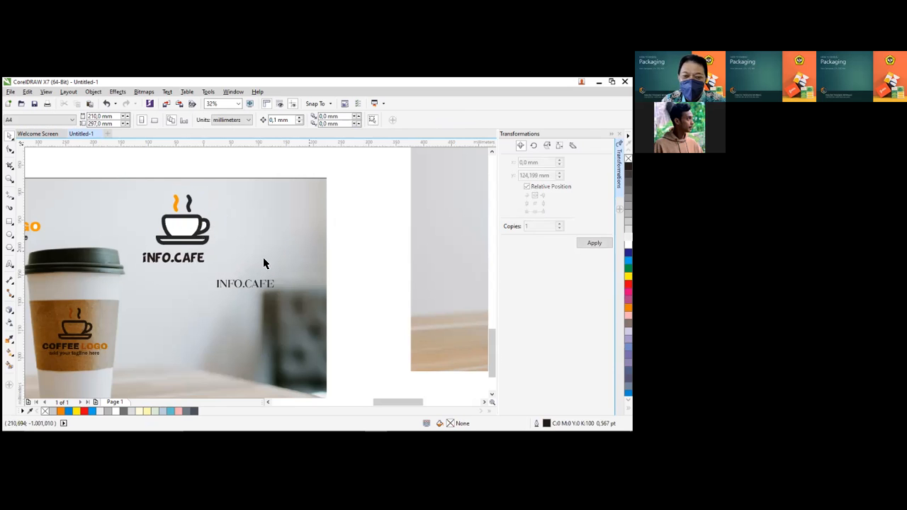
Place a copy of the cup icon to the right of the original and move the Rankings Caps text beneath it
{"action": "left_click_drag", "start_coordinate": [148, 174], "coordinate": [220, 250]}
{"action": "left_click_drag", "start_coordinate": [182, 227], "coordinate": [263, 232]}
{"action": "left_click_drag", "start_coordinate": [270, 288], "coordinate": [289, 262]}
{"action": "scroll", "coordinate": [262, 261], "scroll_direction": "up", "scroll_amount": 2}
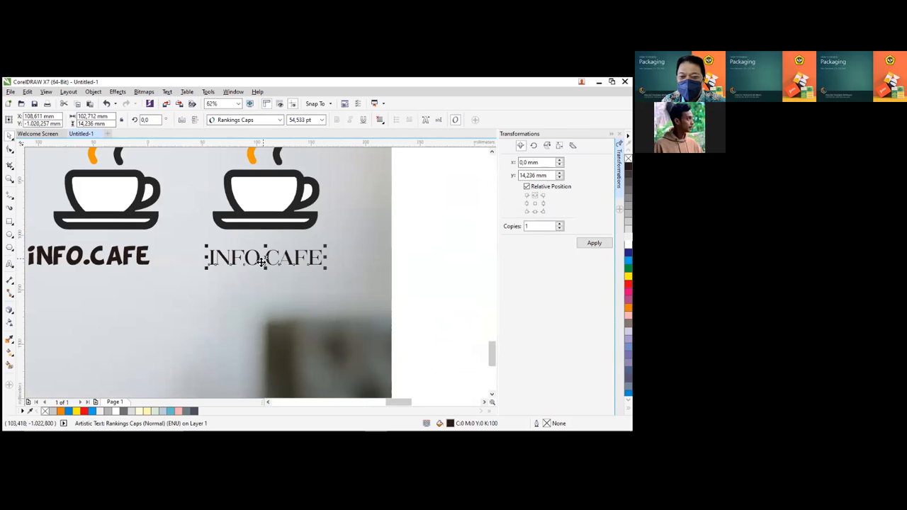
{"action": "left_click", "coordinate": [425, 264]}
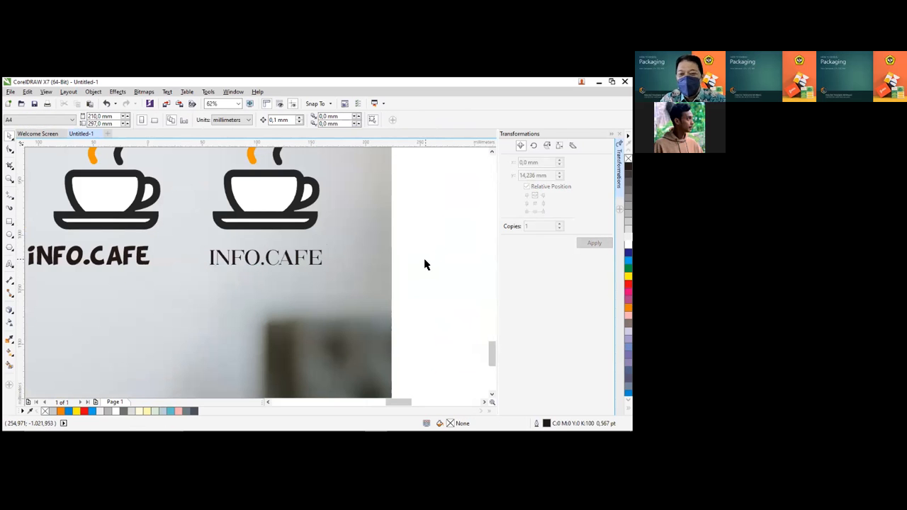
{"action": "scroll", "coordinate": [425, 264], "scroll_direction": "down", "scroll_amount": 2}
{"action": "scroll", "coordinate": [401, 306], "scroll_direction": "up", "scroll_amount": 2}
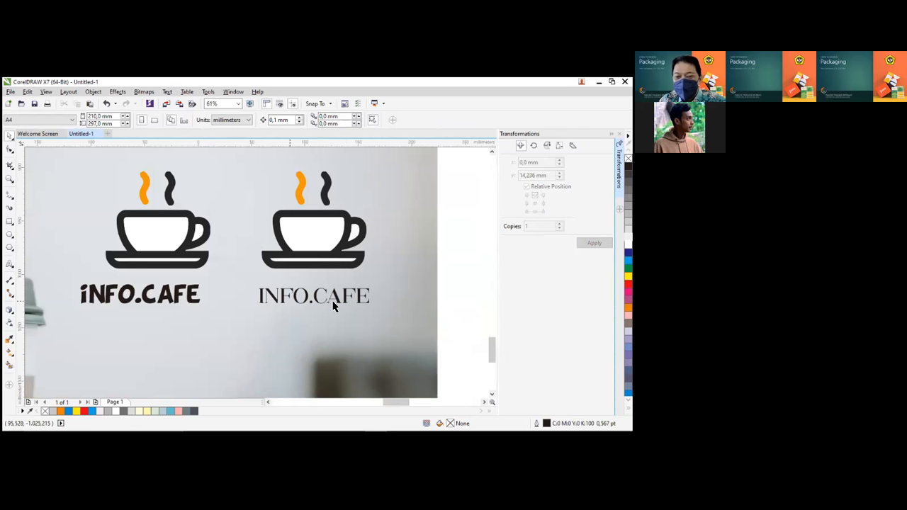
Group the objects of each of the two cup icons, including their steam strokes, into separate groups
{"action": "left_click", "coordinate": [191, 306]}
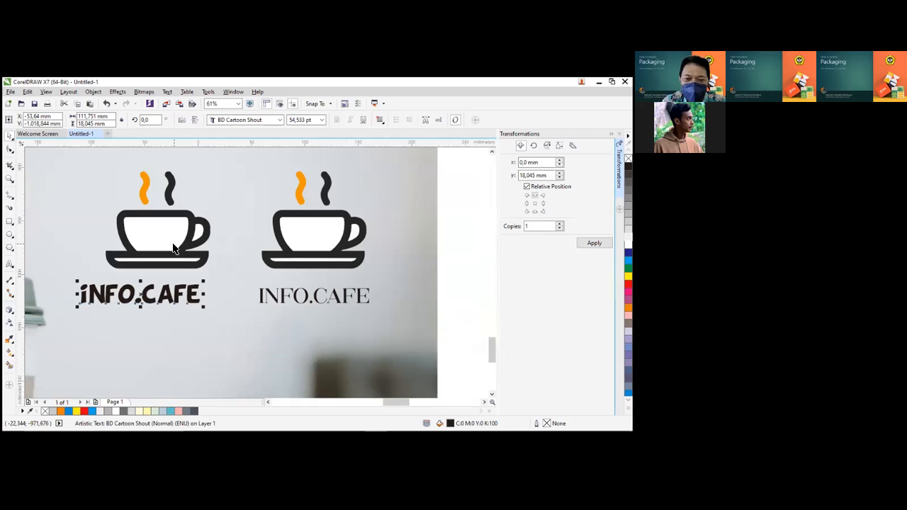
{"action": "scroll", "coordinate": [188, 229], "scroll_direction": "down", "scroll_amount": 2}
{"action": "left_click_drag", "start_coordinate": [133, 167], "coordinate": [211, 259]}
{"action": "left_click", "coordinate": [402, 120]}
{"action": "left_click_drag", "start_coordinate": [200, 181], "coordinate": [285, 255]}
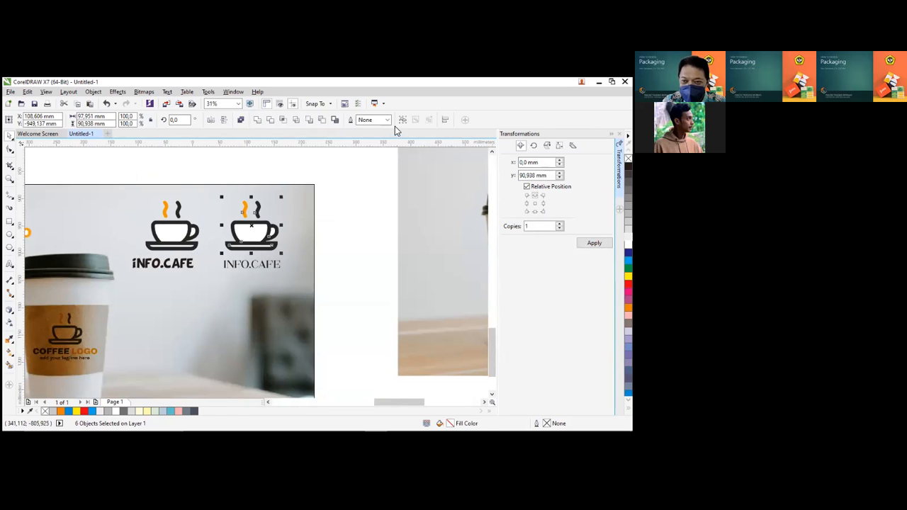
{"action": "left_click", "coordinate": [403, 121]}
{"action": "left_click", "coordinate": [352, 237]}
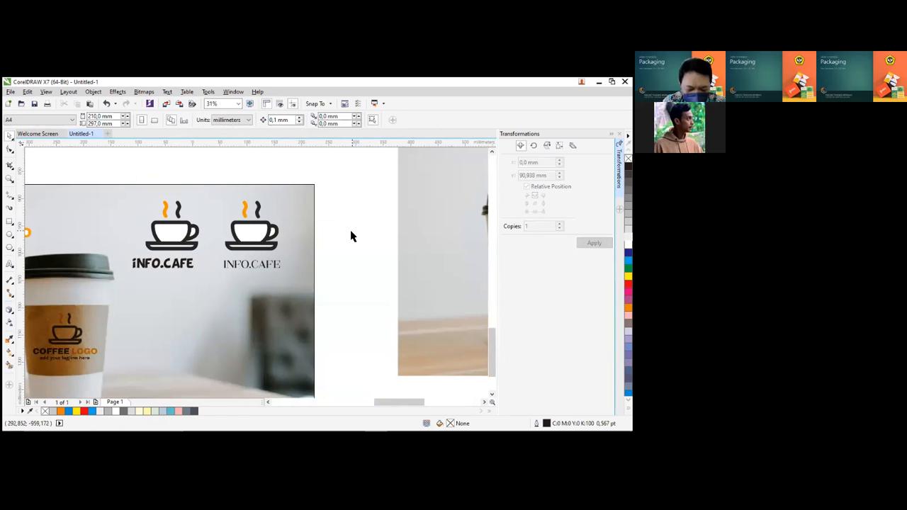
Centre each "info.cafe" text horizontally with the cup icon above it
{"action": "left_click", "coordinate": [177, 264]}
{"action": "left_click", "coordinate": [181, 240], "text": "shift"}
{"action": "key", "text": "c"}
{"action": "left_click", "coordinate": [231, 268]}
{"action": "left_click", "coordinate": [251, 241], "text": "shift"}
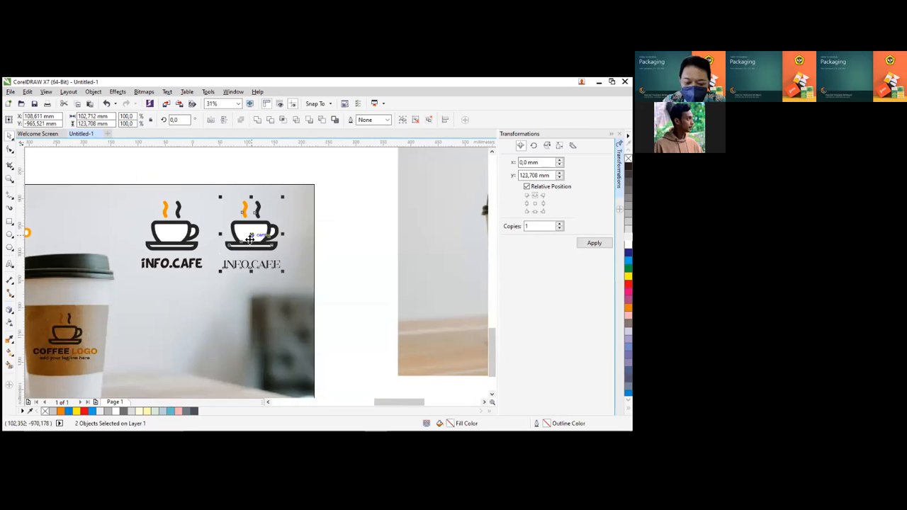
{"action": "left_click", "coordinate": [341, 263]}
Open Insert Character for the cartoon-style "info.cafe" text and show the BD Cartoon Shout character set
{"action": "key", "text": "z"}
{"action": "left_click_drag", "start_coordinate": [101, 193], "coordinate": [331, 310]}
{"action": "double_click", "coordinate": [217, 301]}
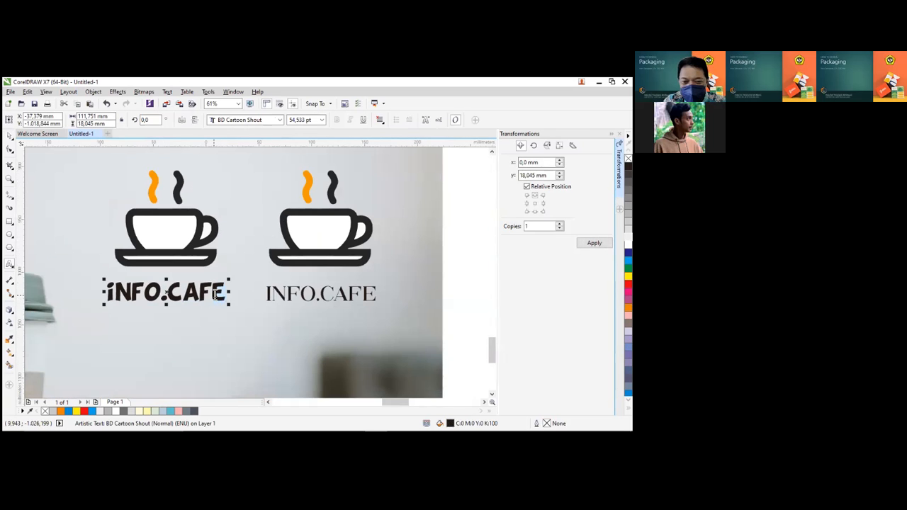
{"action": "scroll", "coordinate": [224, 296], "scroll_direction": "up", "scroll_amount": 2}
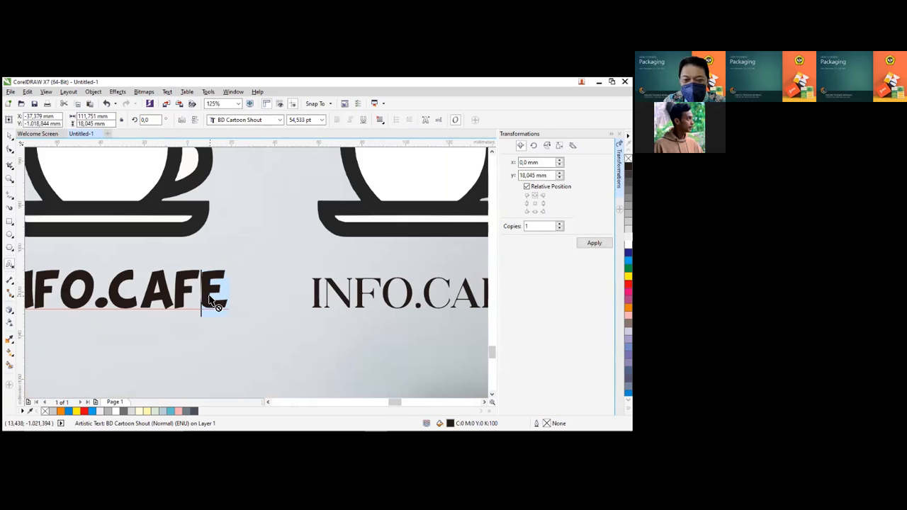
{"action": "left_click_drag", "start_coordinate": [140, 298], "coordinate": [230, 300]}
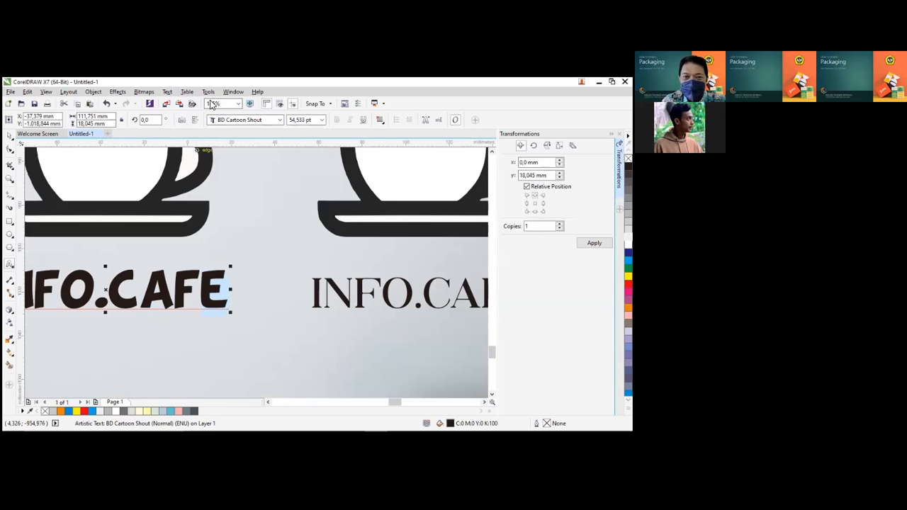
{"action": "left_click", "coordinate": [166, 92]}
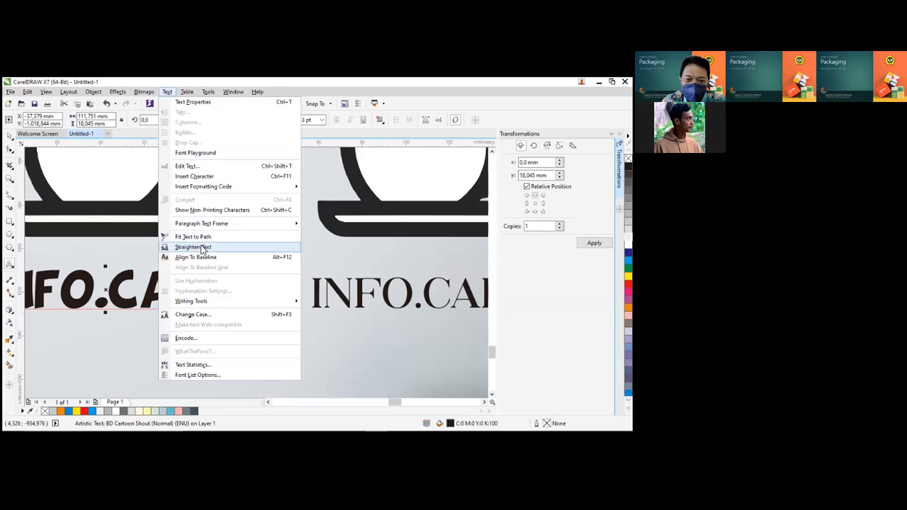
{"action": "left_click", "coordinate": [203, 181]}
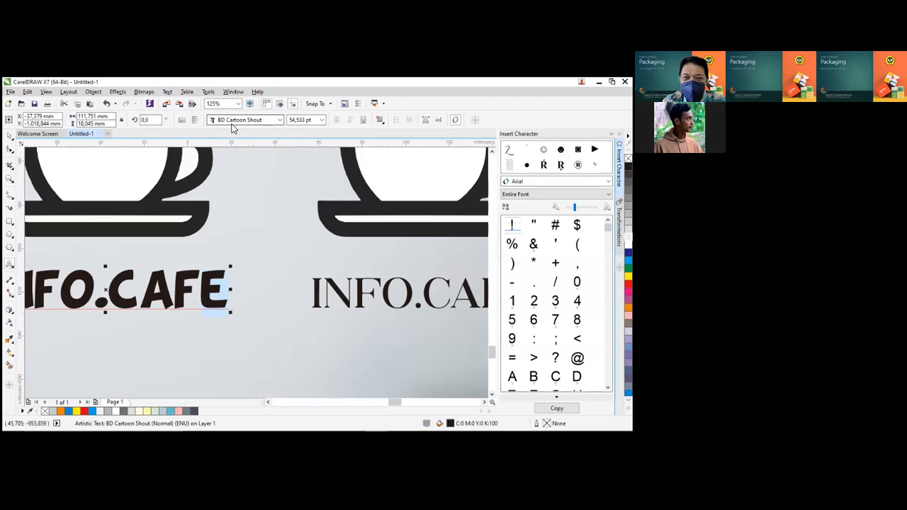
{"action": "left_click", "coordinate": [608, 181]}
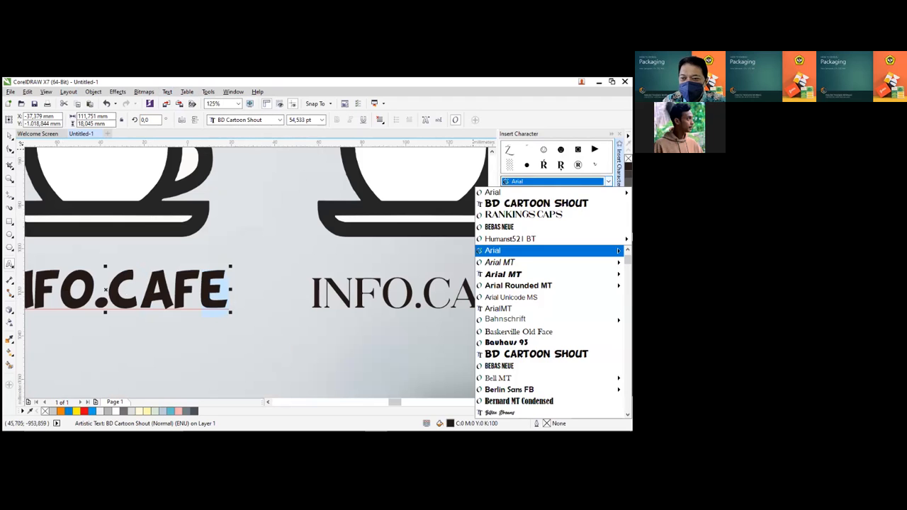
{"action": "left_click", "coordinate": [539, 203]}
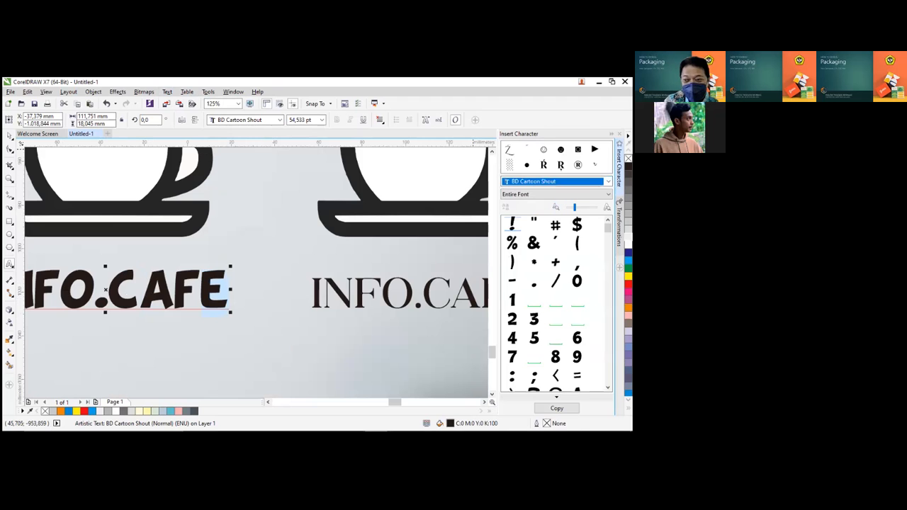
Find the ™ symbol among the font's characters and place it at the upper right end of the cartoon-style text
{"action": "scroll", "coordinate": [556, 305], "scroll_direction": "down", "scroll_amount": 10}
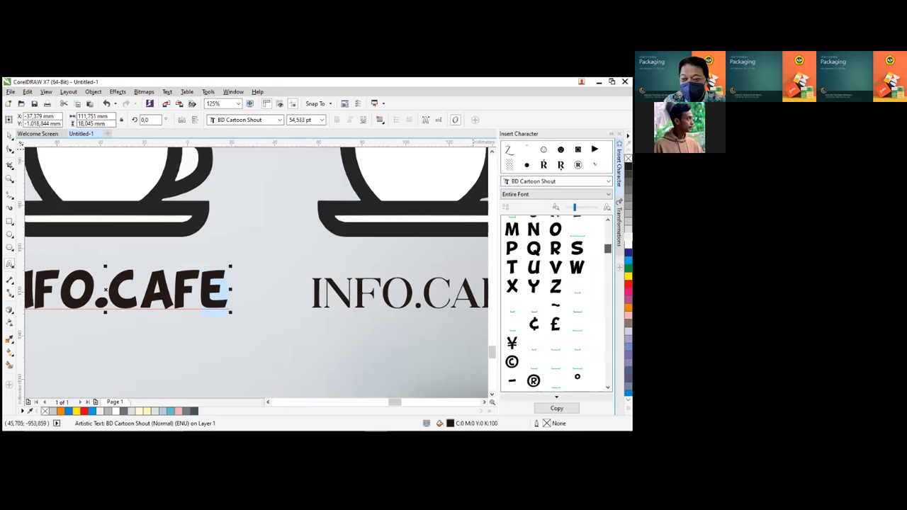
{"action": "scroll", "coordinate": [556, 305], "scroll_direction": "down", "scroll_amount": 6}
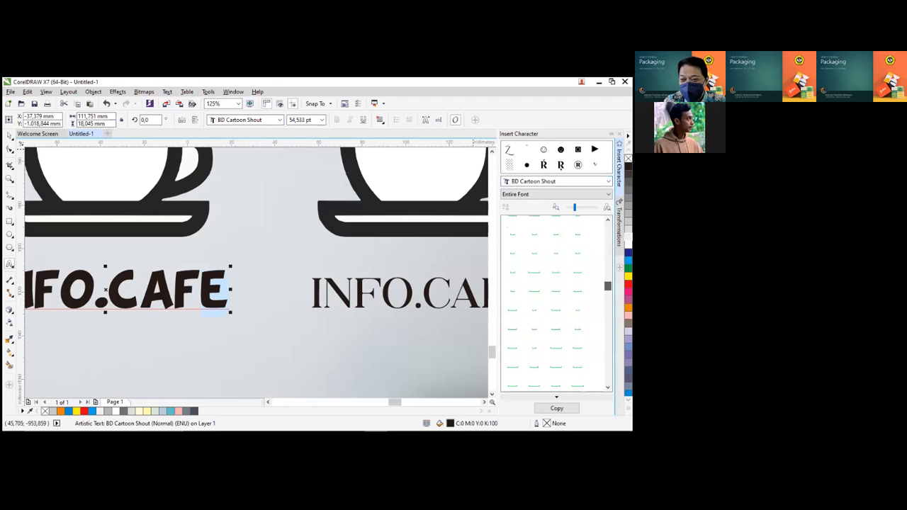
{"action": "scroll", "coordinate": [556, 305], "scroll_direction": "down", "scroll_amount": 5}
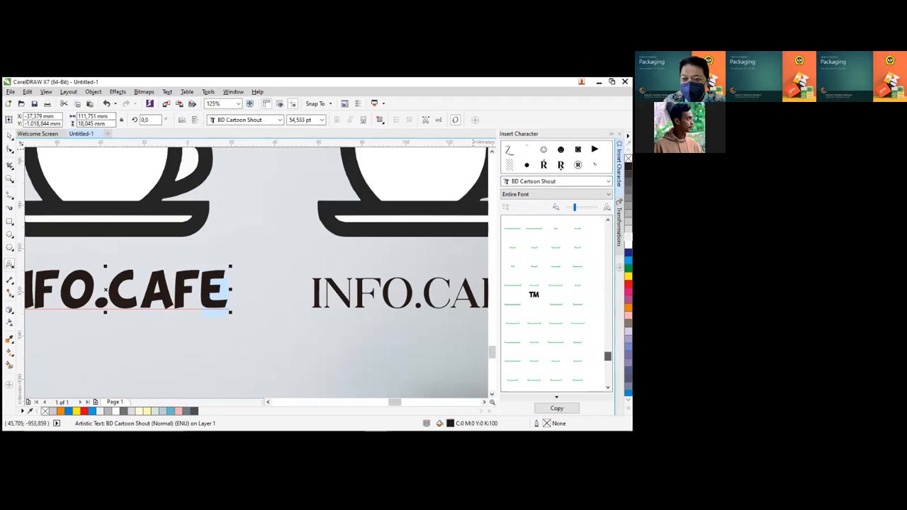
{"action": "scroll", "coordinate": [557, 304], "scroll_direction": "up", "scroll_amount": 4}
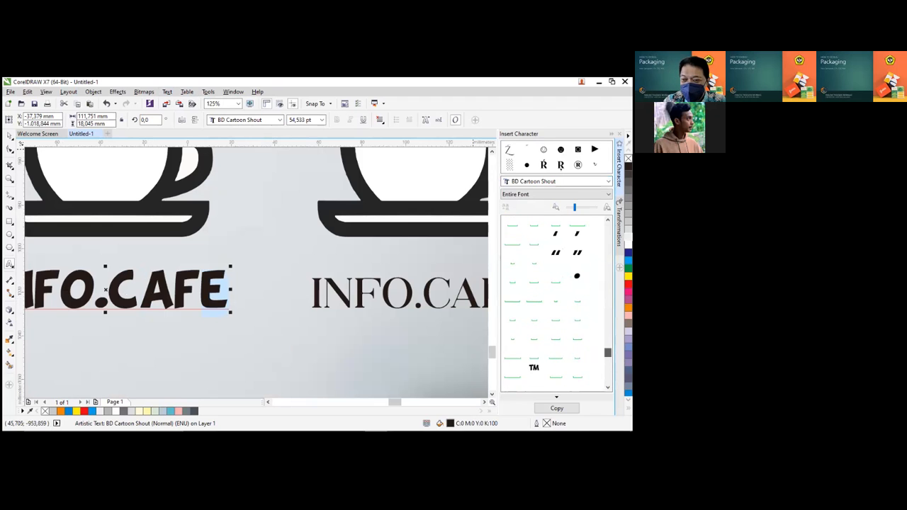
{"action": "left_click_drag", "start_coordinate": [276, 282], "coordinate": [239, 267]}
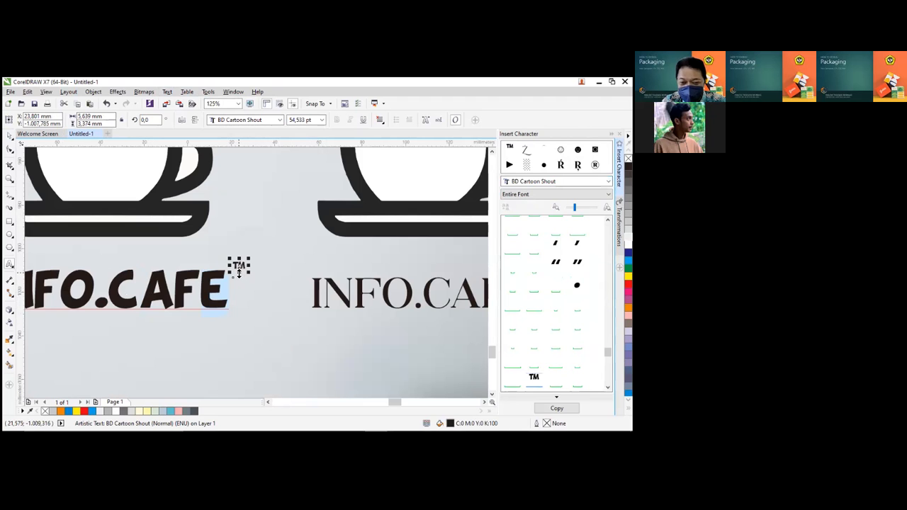
{"action": "left_click", "coordinate": [8, 139]}
{"action": "scroll", "coordinate": [310, 270], "scroll_direction": "down", "scroll_amount": 4}
Examine the Rankings Caps character set for a ™ symbol to use with the second logo's text
{"action": "left_click", "coordinate": [413, 296]}
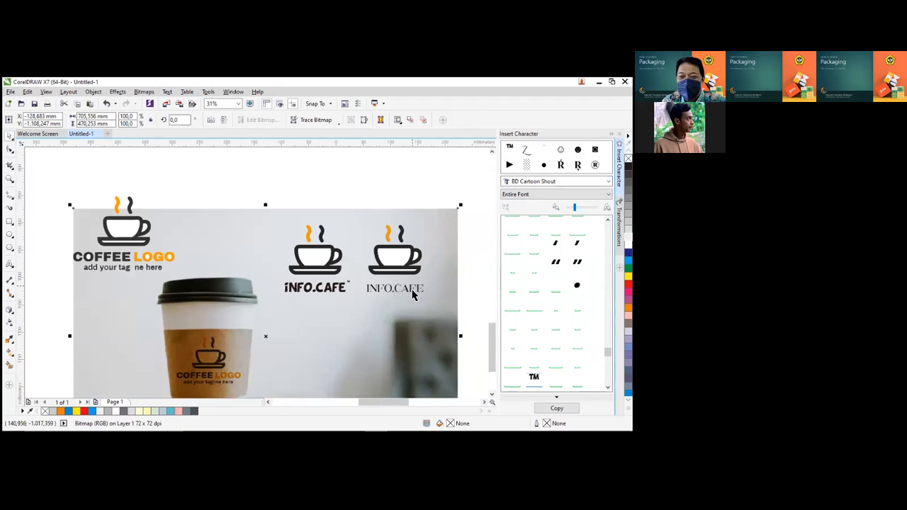
{"action": "scroll", "coordinate": [461, 307], "scroll_direction": "up", "scroll_amount": 5}
{"action": "double_click", "coordinate": [180, 263]}
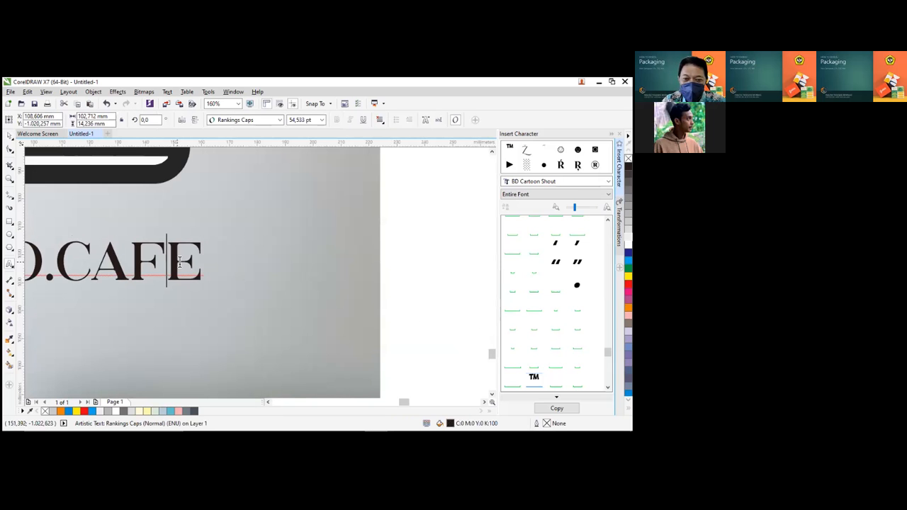
{"action": "left_click_drag", "start_coordinate": [169, 263], "coordinate": [215, 259]}
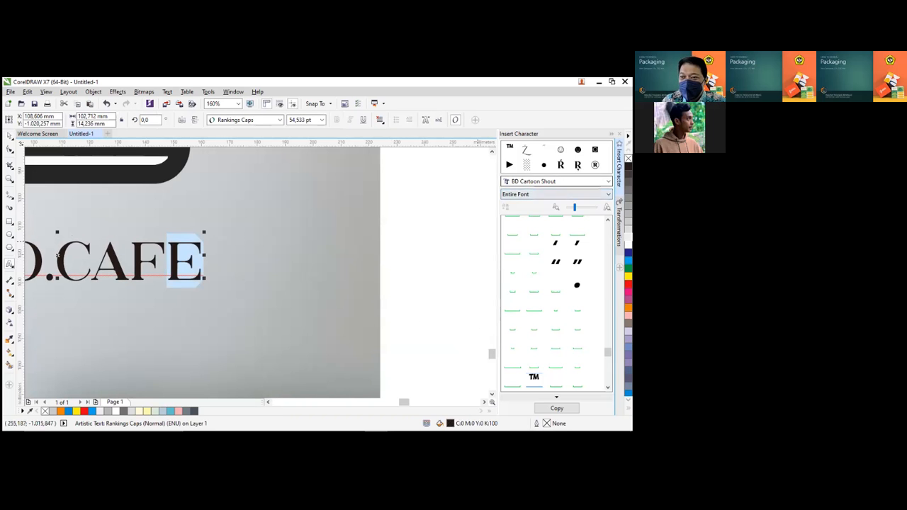
{"action": "left_click", "coordinate": [608, 181]}
{"action": "mouse_move", "coordinate": [594, 215]}
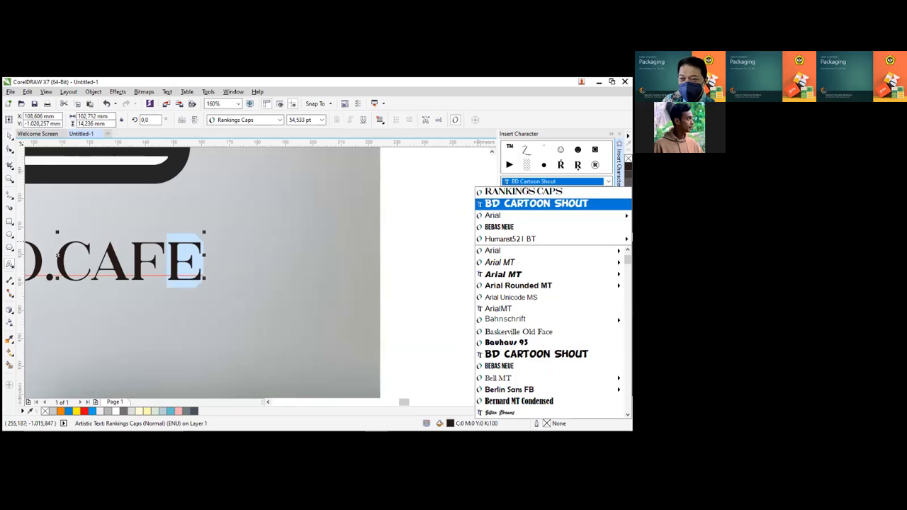
{"action": "left_click", "coordinate": [523, 191]}
{"action": "scroll", "coordinate": [556, 305], "scroll_direction": "down", "scroll_amount": 5}
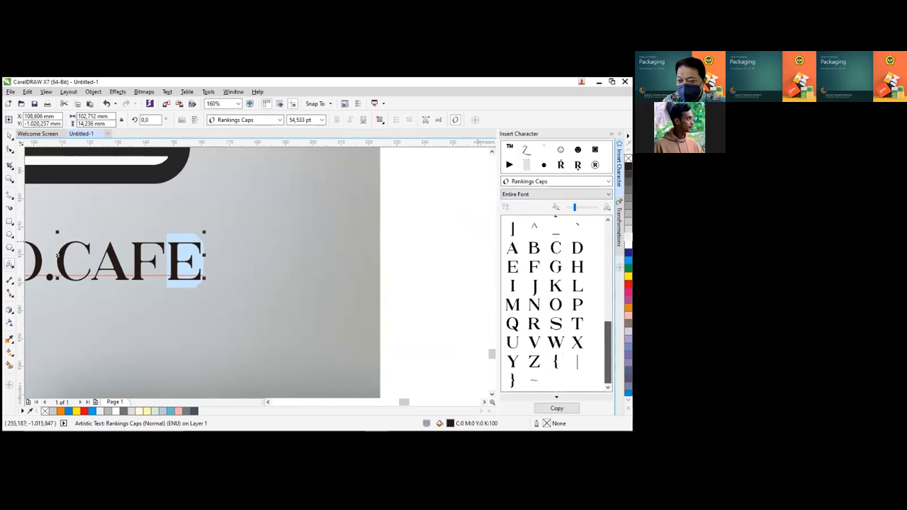
{"action": "left_click", "coordinate": [10, 136]}
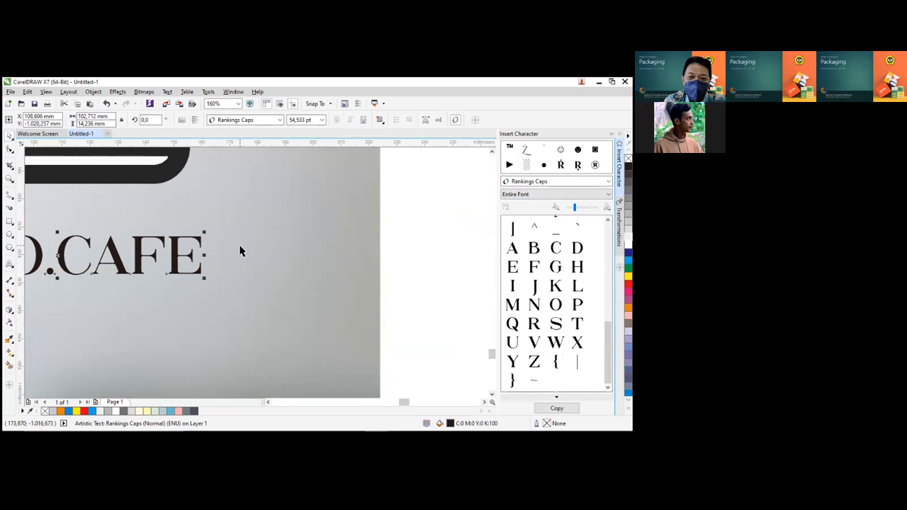
Try Arial as the font of the second logo's "info.cafe" text
{"action": "scroll", "coordinate": [236, 245], "scroll_direction": "down", "scroll_amount": 2}
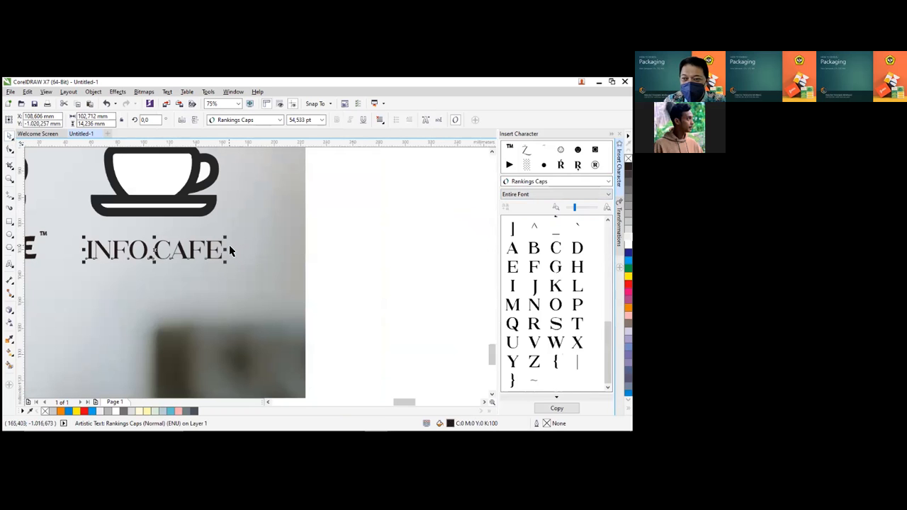
{"action": "left_click", "coordinate": [279, 121]}
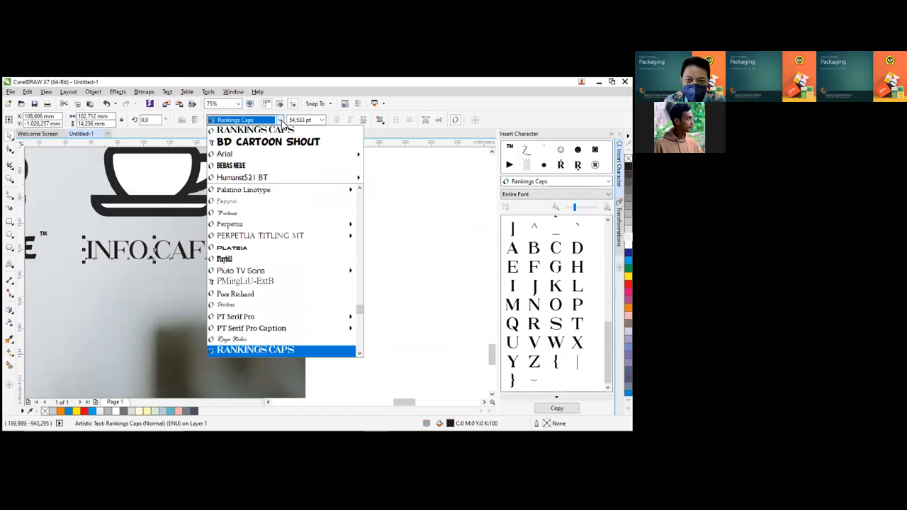
{"action": "left_click", "coordinate": [254, 155]}
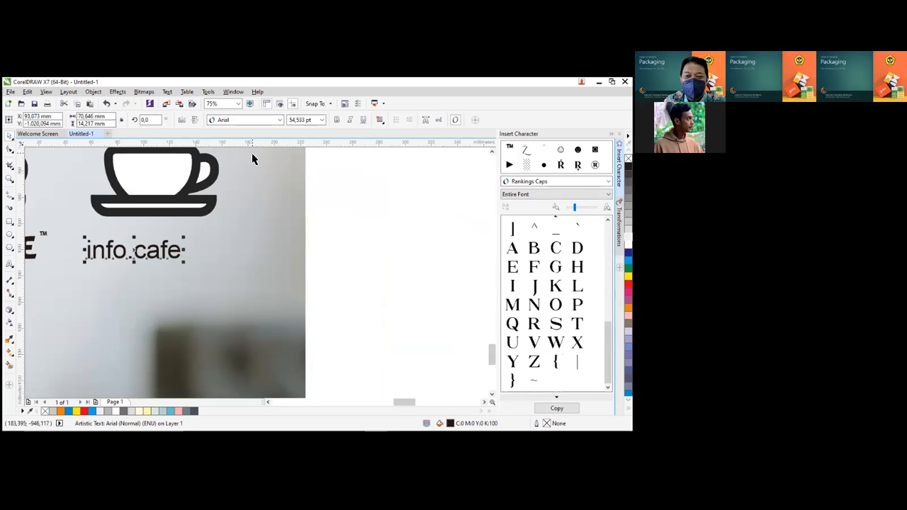
{"action": "scroll", "coordinate": [148, 255], "scroll_direction": "up", "scroll_amount": 2}
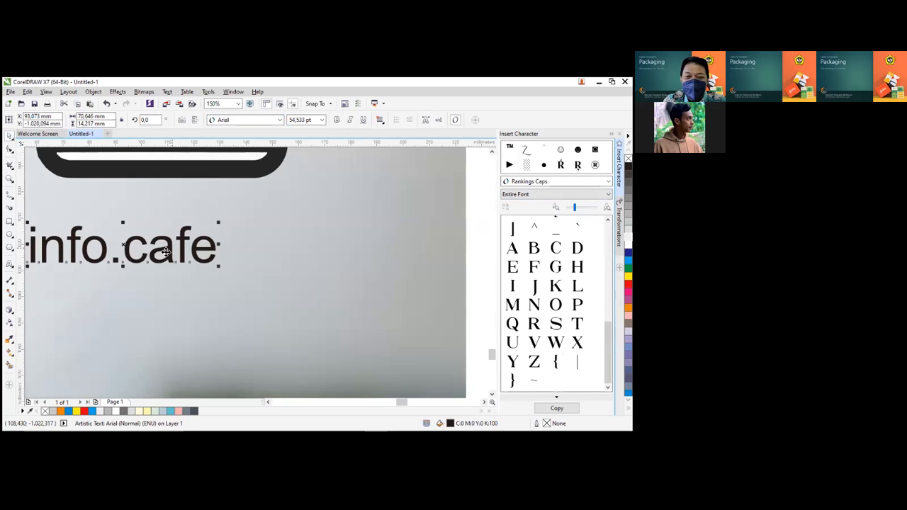
Set the font of the second logo's "info.cafe" text to Bahnschrift Light
{"action": "left_click", "coordinate": [278, 121]}
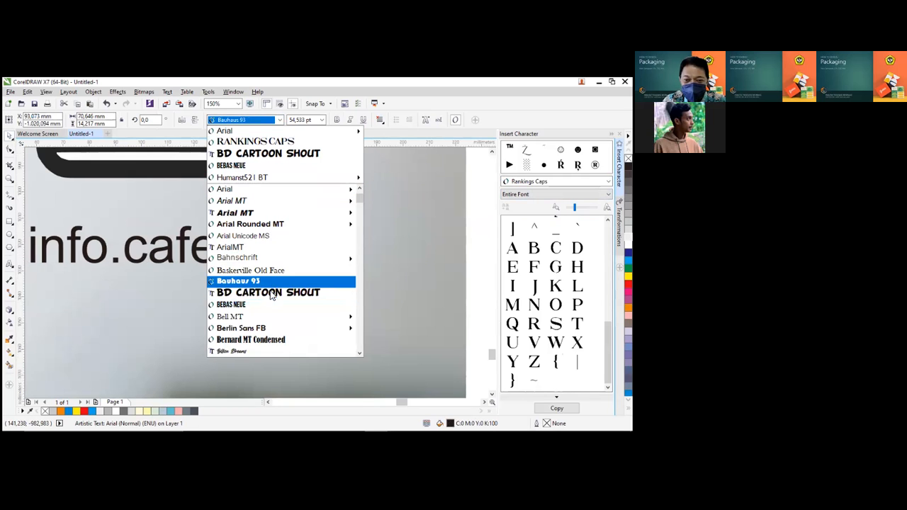
{"action": "mouse_move", "coordinate": [275, 259]}
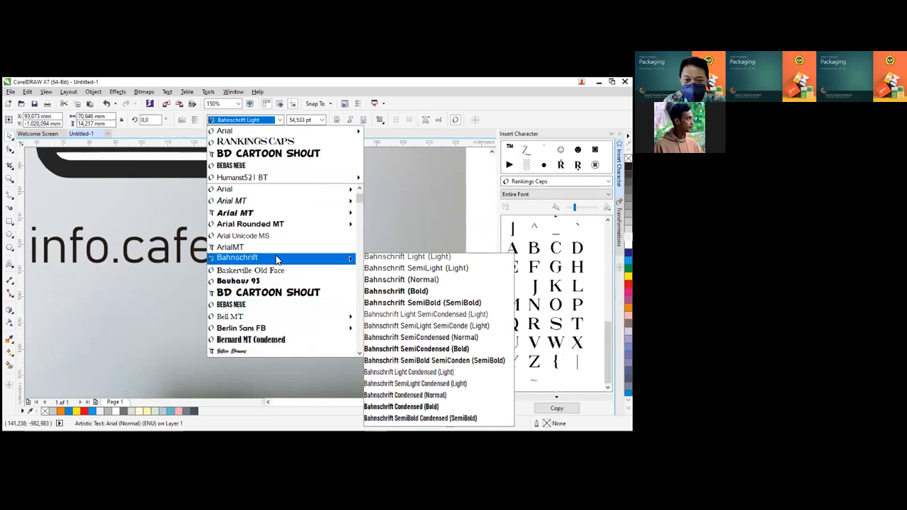
{"action": "left_click", "coordinate": [276, 259]}
{"action": "scroll", "coordinate": [202, 265], "scroll_direction": "down", "scroll_amount": 2}
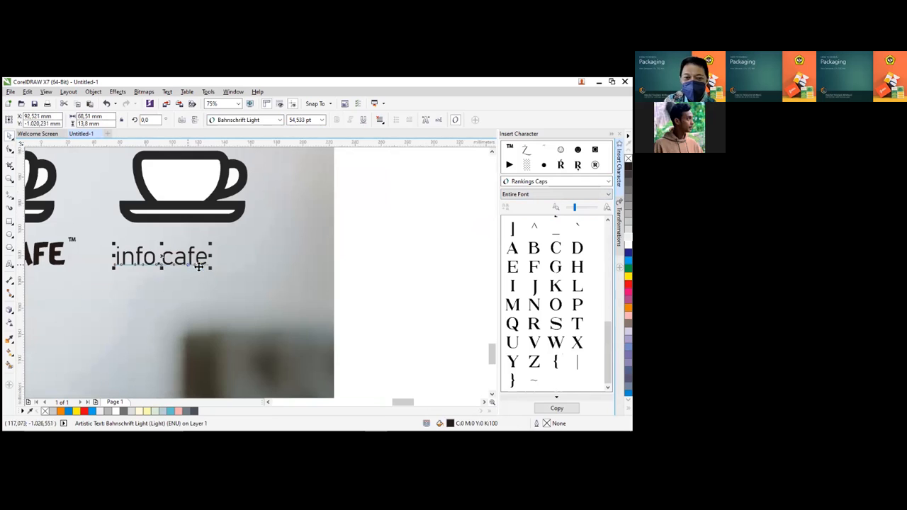
Set the font of the second logo's "info.cafe" text to Bahnschrift (Normal)
{"action": "left_click", "coordinate": [279, 121]}
{"action": "mouse_move", "coordinate": [276, 259]}
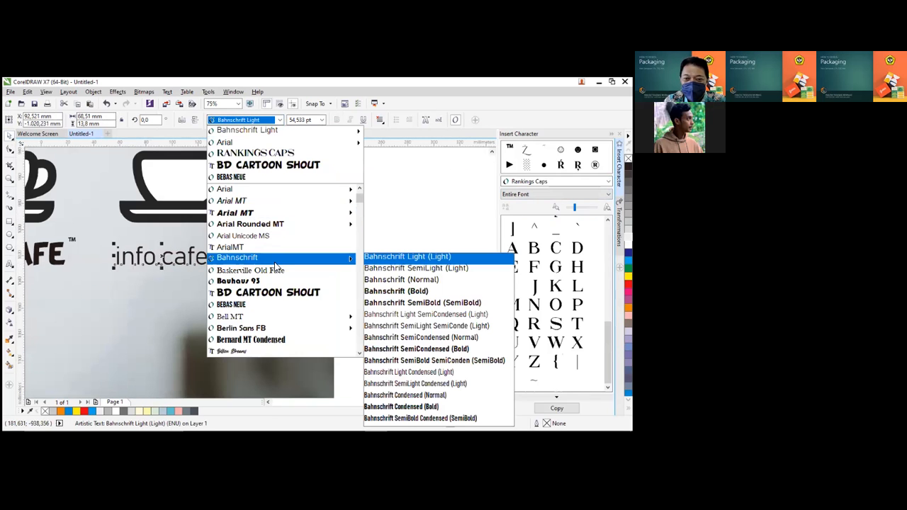
{"action": "left_click", "coordinate": [383, 292]}
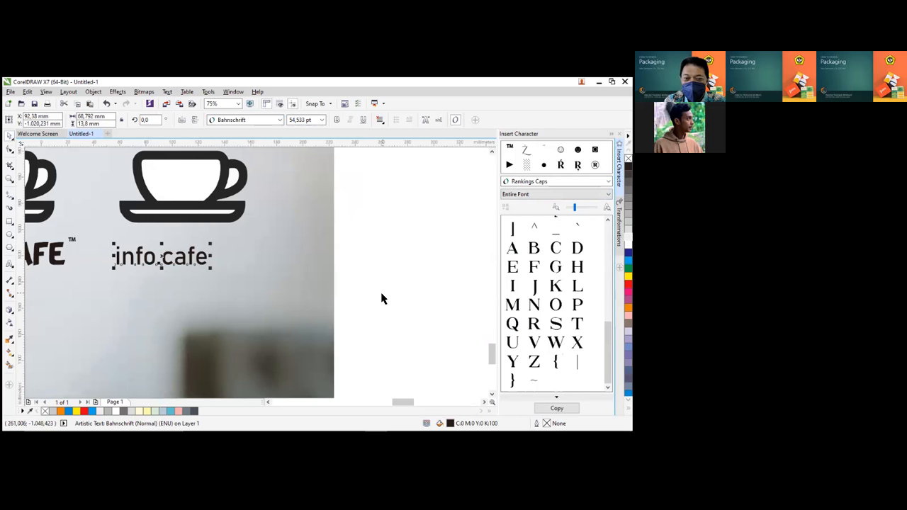
{"action": "left_click", "coordinate": [280, 121]}
{"action": "mouse_move", "coordinate": [312, 259]}
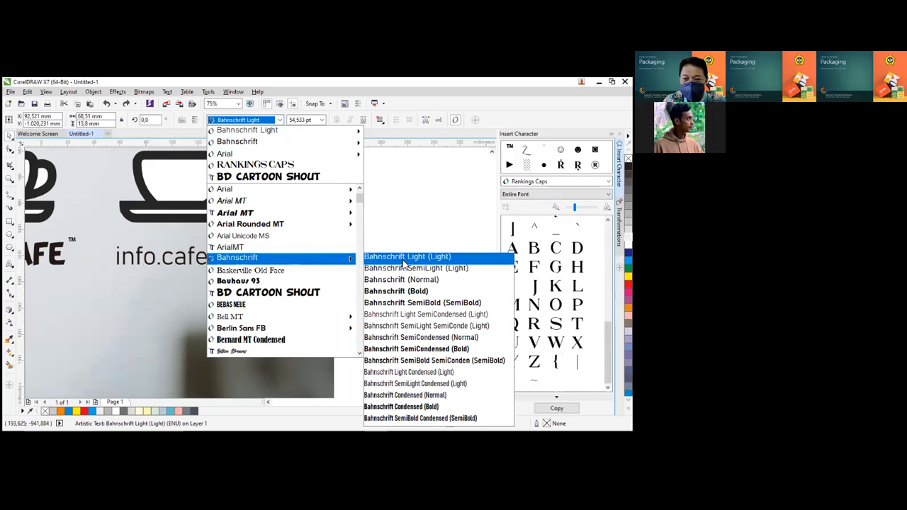
{"action": "left_click", "coordinate": [408, 291]}
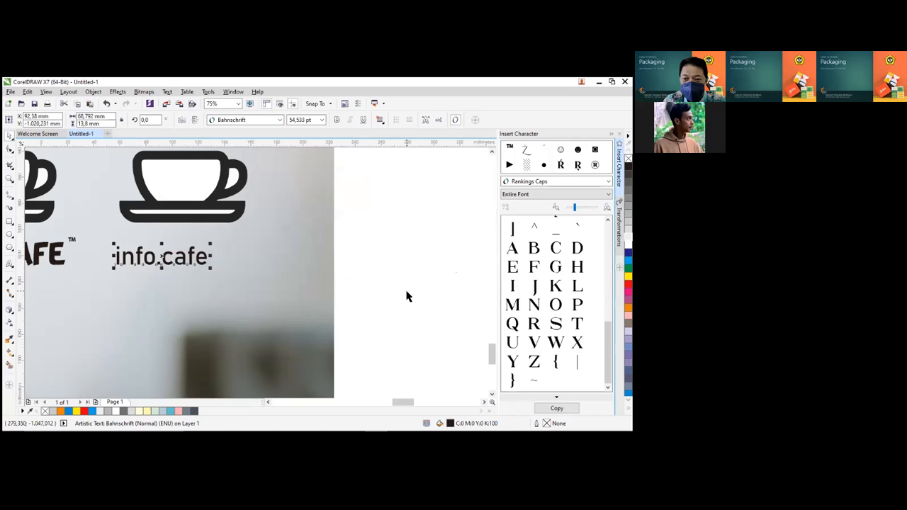
Convert the second logo's "info.cafe" text to curves and undo the conversion
{"action": "left_click", "coordinate": [372, 274]}
{"action": "scroll", "coordinate": [130, 257], "scroll_direction": "up", "scroll_amount": 1}
{"action": "left_click", "coordinate": [205, 268]}
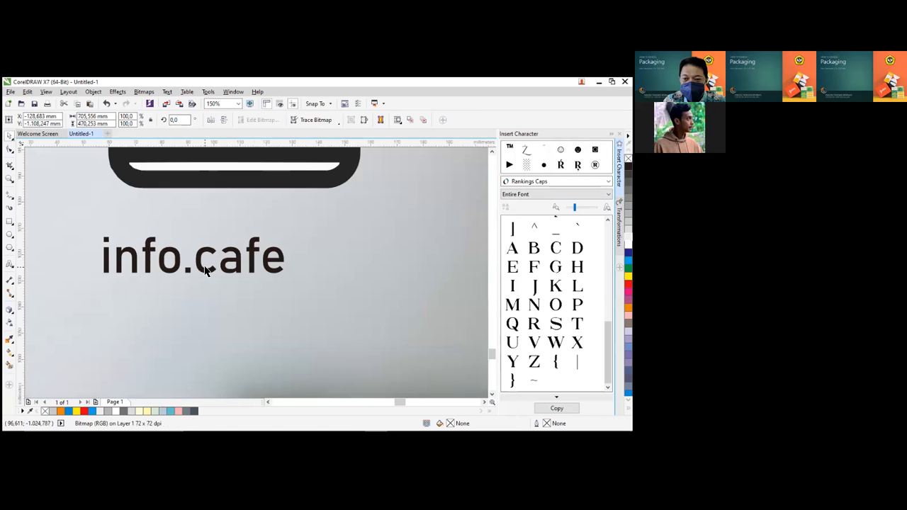
{"action": "left_click", "coordinate": [205, 269]}
{"action": "key", "text": "ctrl+q"}
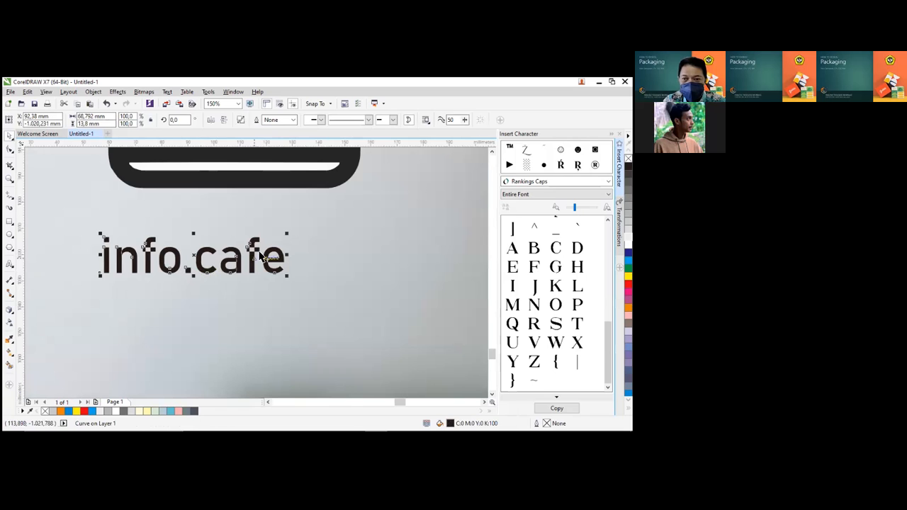
{"action": "key", "text": "ctrl+z"}
Set the font of the second logo's "info.cafe" text to Bahnschrift (Bold)
{"action": "left_click", "coordinate": [280, 120]}
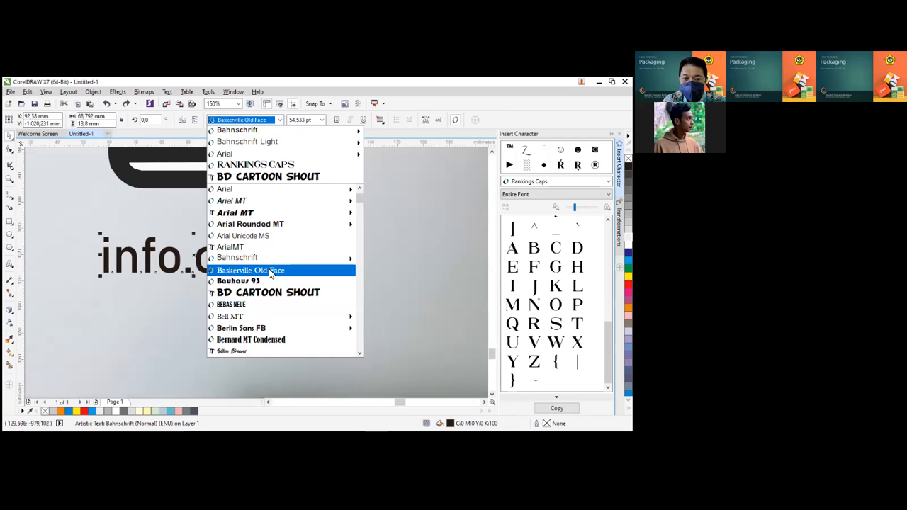
{"action": "mouse_move", "coordinate": [273, 259]}
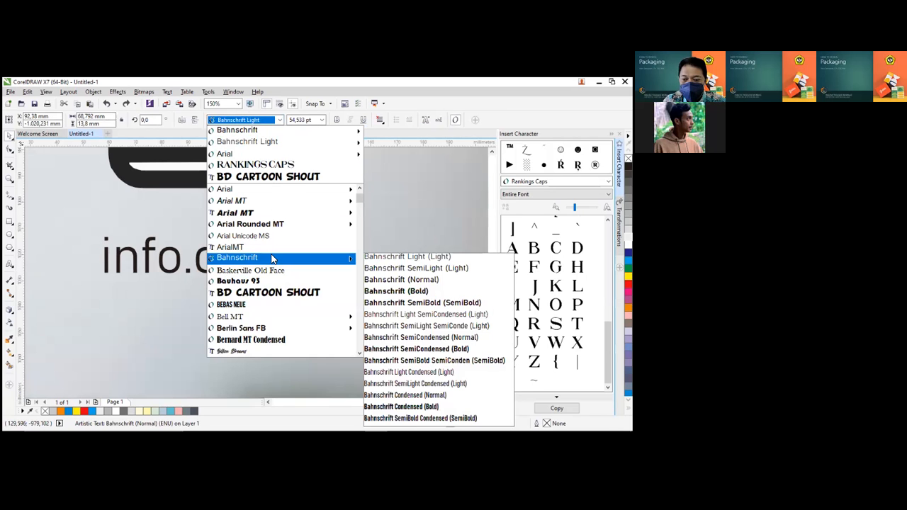
{"action": "left_click", "coordinate": [415, 294]}
Find "ë" among the Bahnschrift Light characters and insert it before the final "e" of the second logo's text
{"action": "scroll", "coordinate": [326, 256], "scroll_direction": "down", "scroll_amount": 1}
{"action": "double_click", "coordinate": [301, 256]}
{"action": "left_click_drag", "start_coordinate": [294, 257], "coordinate": [306, 259]}
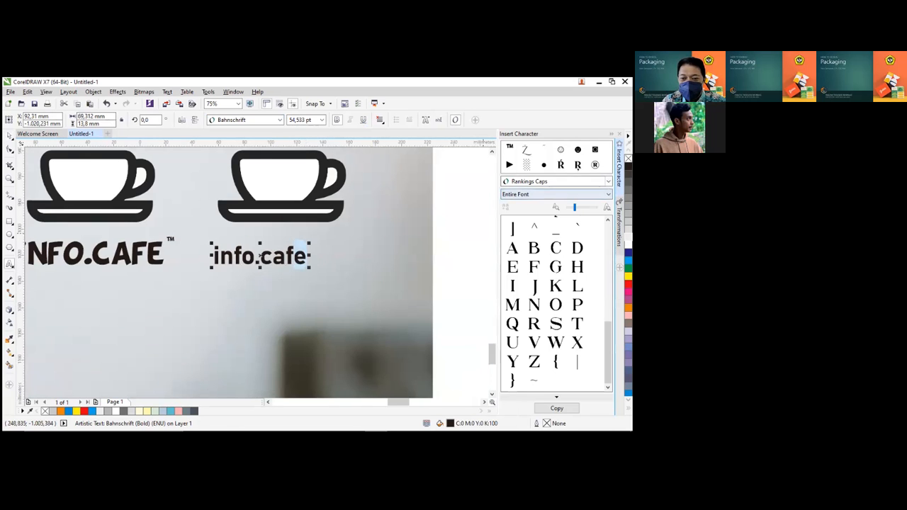
{"action": "left_click", "coordinate": [608, 181]}
{"action": "left_click", "coordinate": [516, 203]}
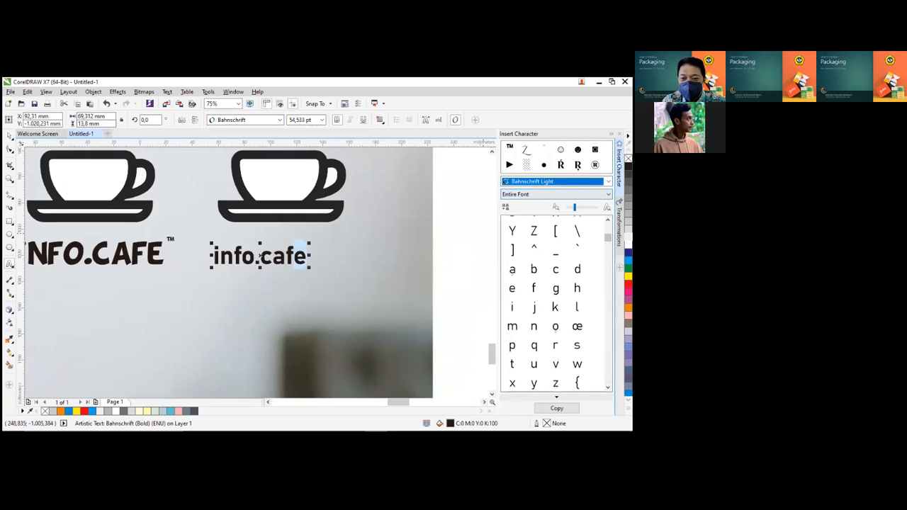
{"action": "left_click_drag", "start_coordinate": [608, 238], "coordinate": [607, 327]}
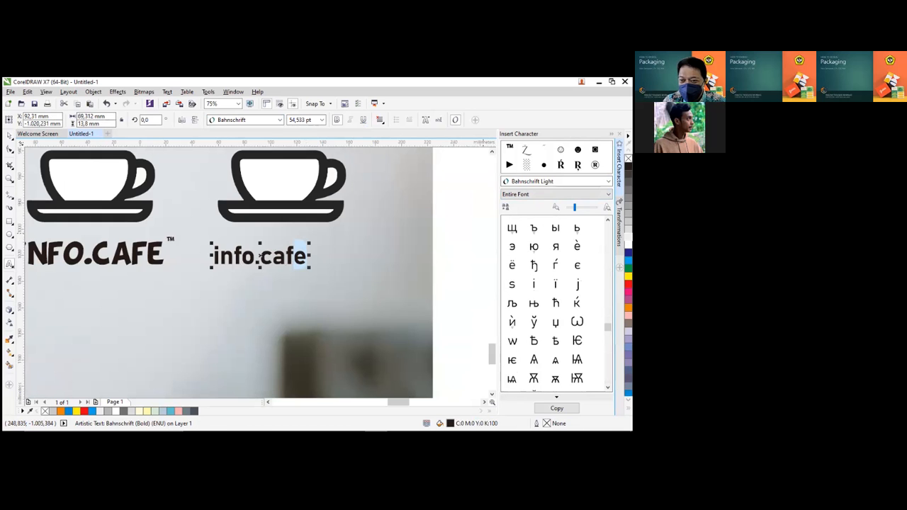
{"action": "left_click_drag", "start_coordinate": [512, 265], "coordinate": [303, 262]}
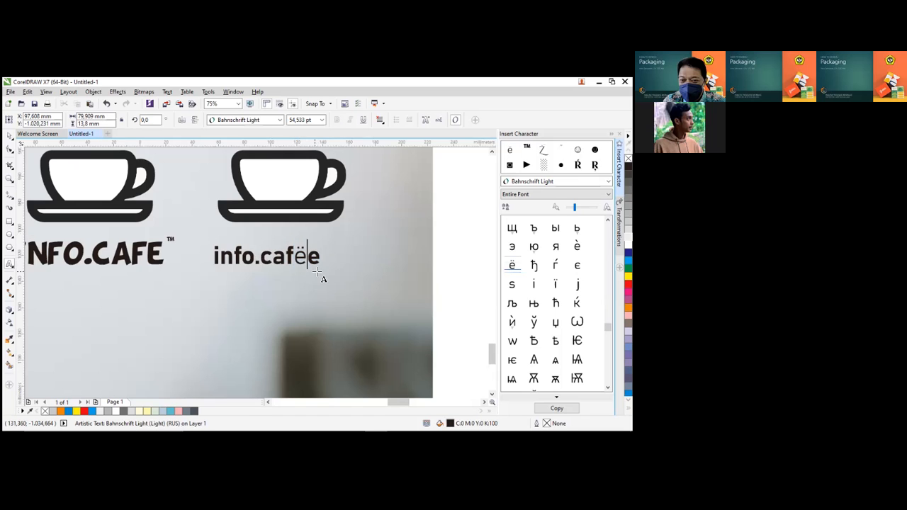
{"action": "scroll", "coordinate": [314, 284], "scroll_direction": "up", "scroll_amount": 2}
{"action": "scroll", "coordinate": [314, 262], "scroll_direction": "up", "scroll_amount": 2}
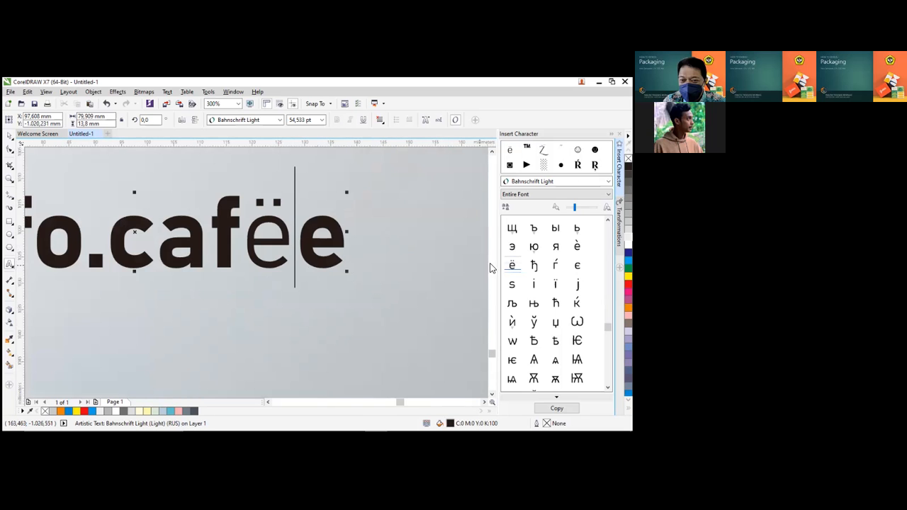
Switch the character set to Bahnschrift (Bold) and insert the "è" at the end of the second logo's text
{"action": "left_click", "coordinate": [608, 181]}
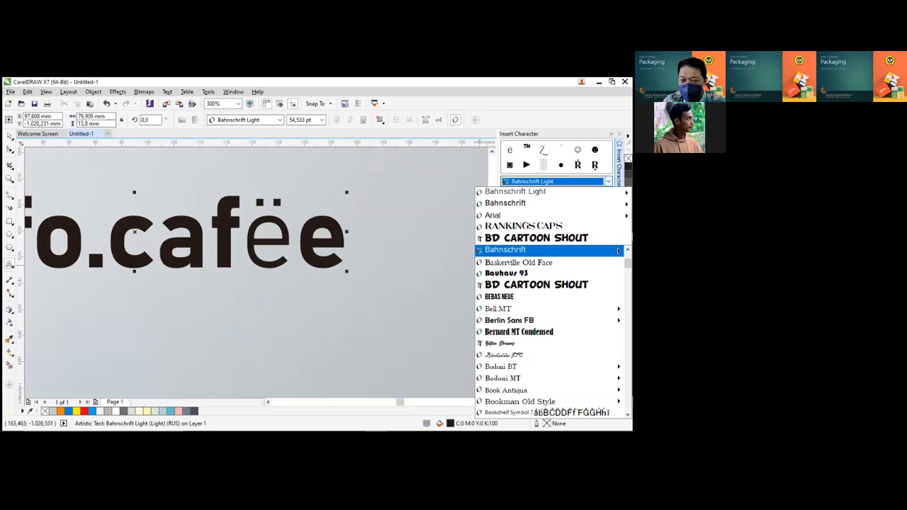
{"action": "mouse_move", "coordinate": [505, 203]}
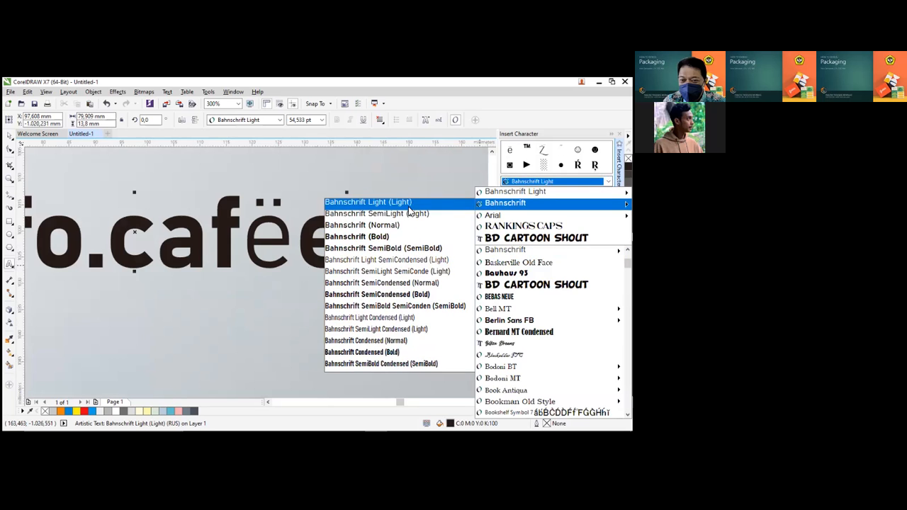
{"action": "left_click", "coordinate": [391, 238]}
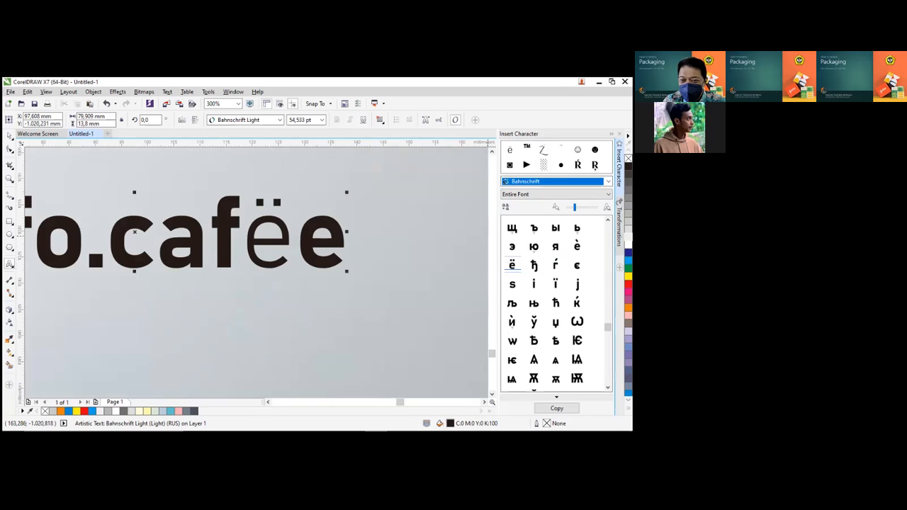
{"action": "left_click", "coordinate": [299, 249]}
{"action": "left_click_drag", "start_coordinate": [299, 249], "coordinate": [327, 248]}
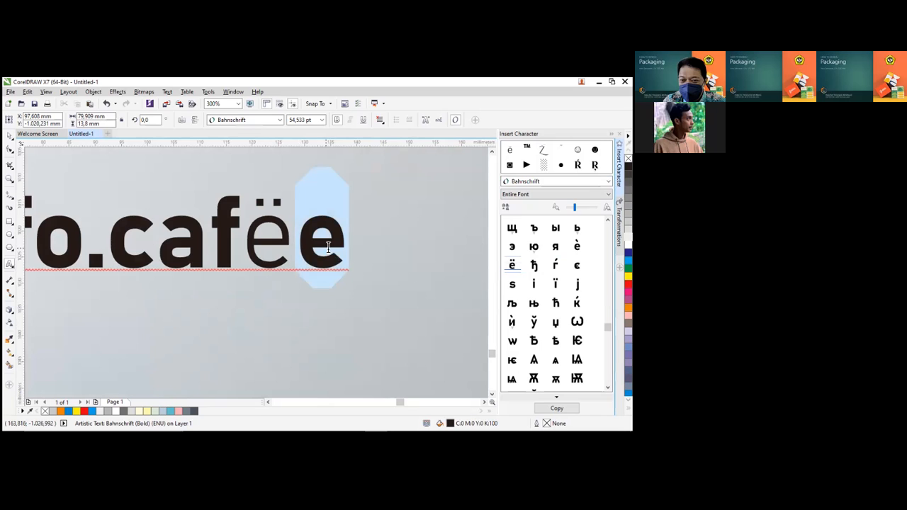
{"action": "left_click_drag", "start_coordinate": [430, 267], "coordinate": [475, 273]}
{"action": "left_click_drag", "start_coordinate": [577, 246], "coordinate": [328, 260]}
Delete the plain "e" and the light "ë" so the second logo's text reads "info.cafè"
{"action": "left_click", "coordinate": [388, 235]}
{"action": "left_click", "coordinate": [358, 270]}
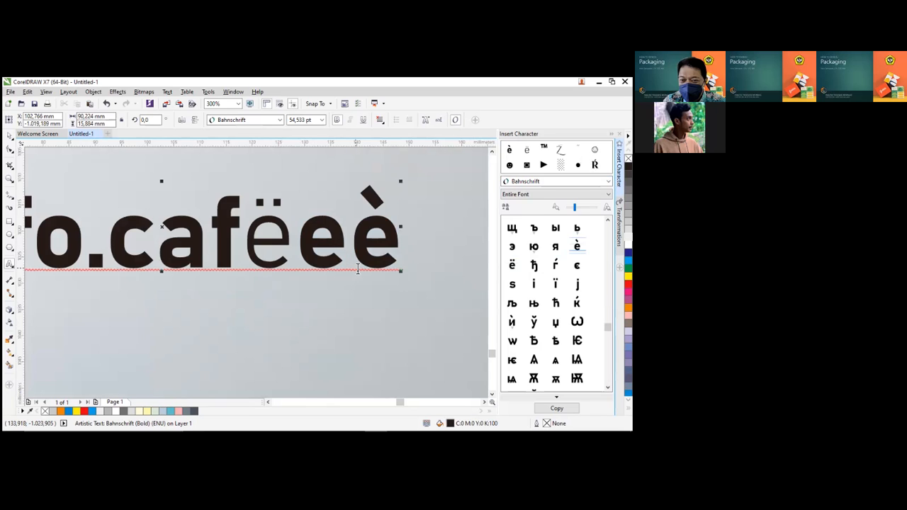
{"action": "key", "text": "BackSpace"}
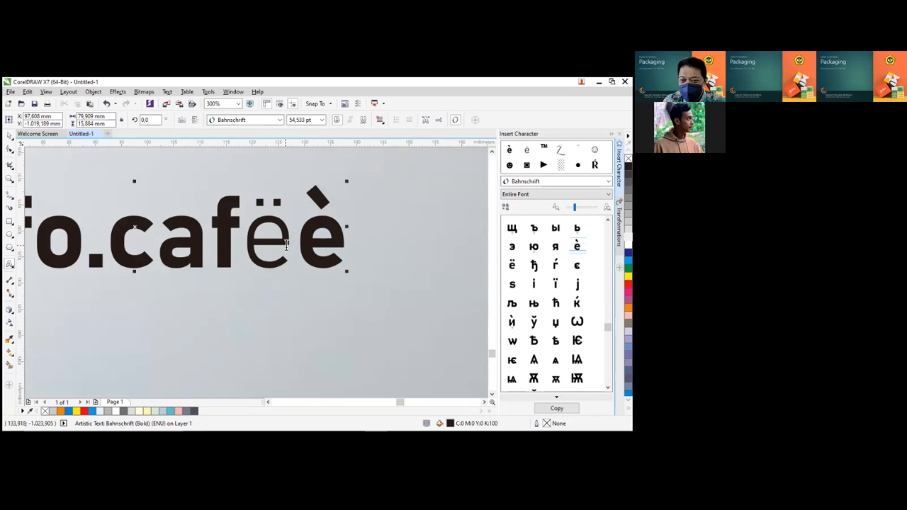
{"action": "key", "text": "BackSpace"}
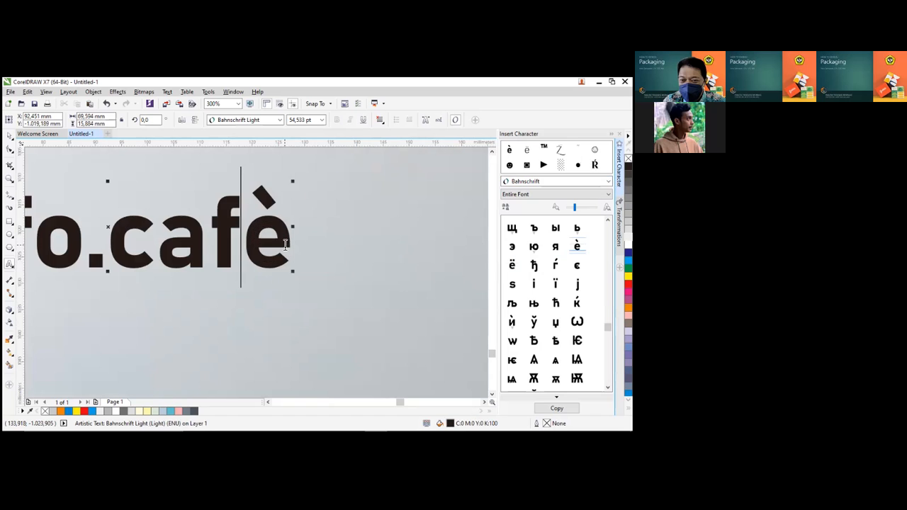
Replace the "o" in the second logo's "info" with the "ộ" from the Bahnschrift (Bold) characters
{"action": "scroll", "coordinate": [293, 229], "scroll_direction": "down", "scroll_amount": 1}
{"action": "left_click_drag", "start_coordinate": [165, 234], "coordinate": [190, 233]}
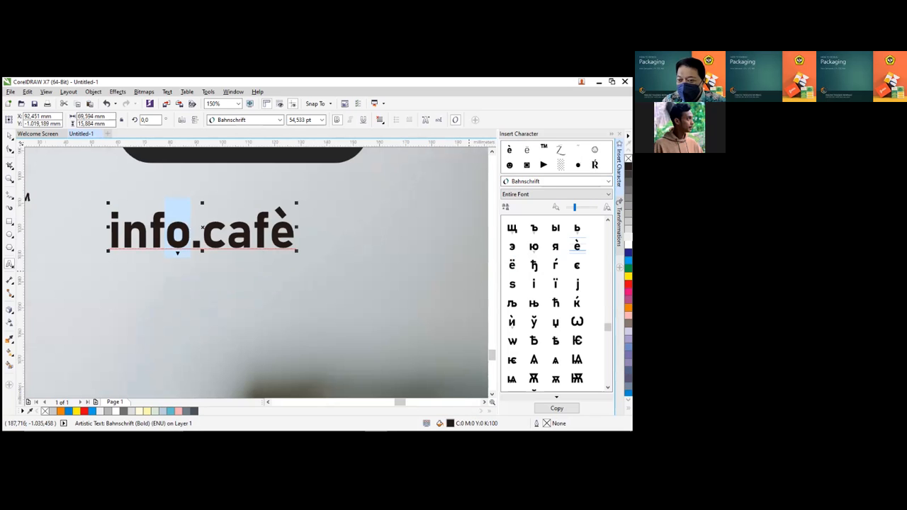
{"action": "scroll", "coordinate": [556, 305], "scroll_direction": "up", "scroll_amount": 8}
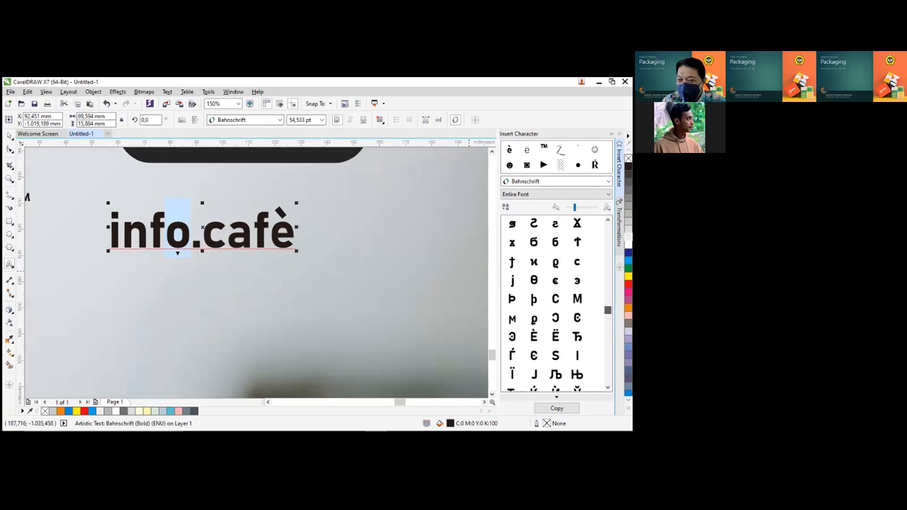
{"action": "scroll", "coordinate": [556, 305], "scroll_direction": "up", "scroll_amount": 4}
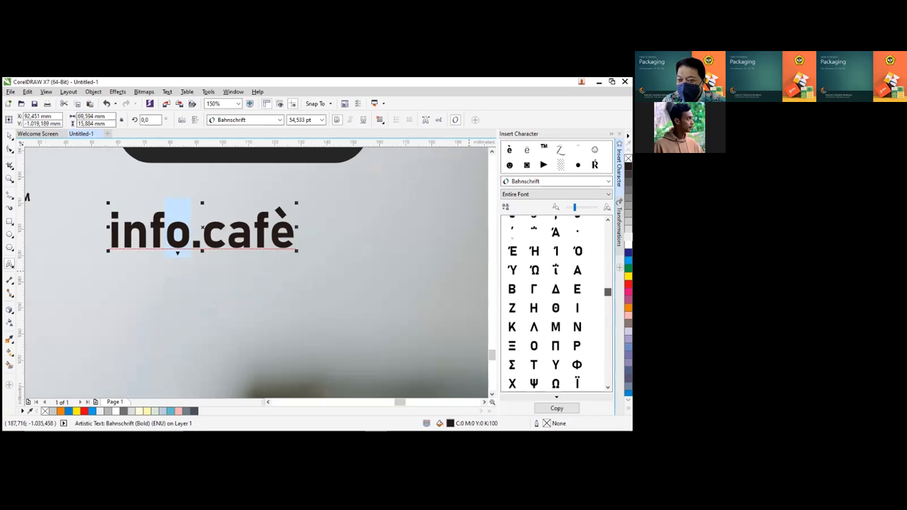
{"action": "scroll", "coordinate": [556, 305], "scroll_direction": "down", "scroll_amount": 10}
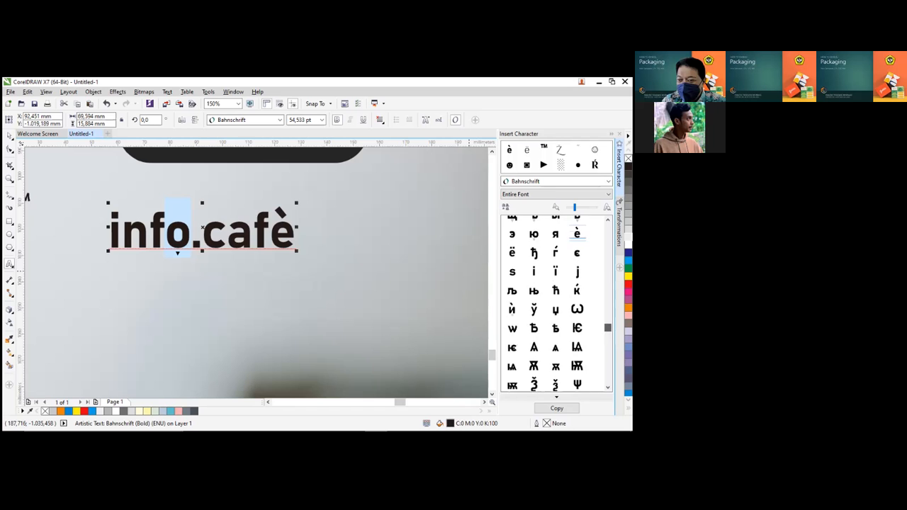
{"action": "scroll", "coordinate": [556, 305], "scroll_direction": "down", "scroll_amount": 2}
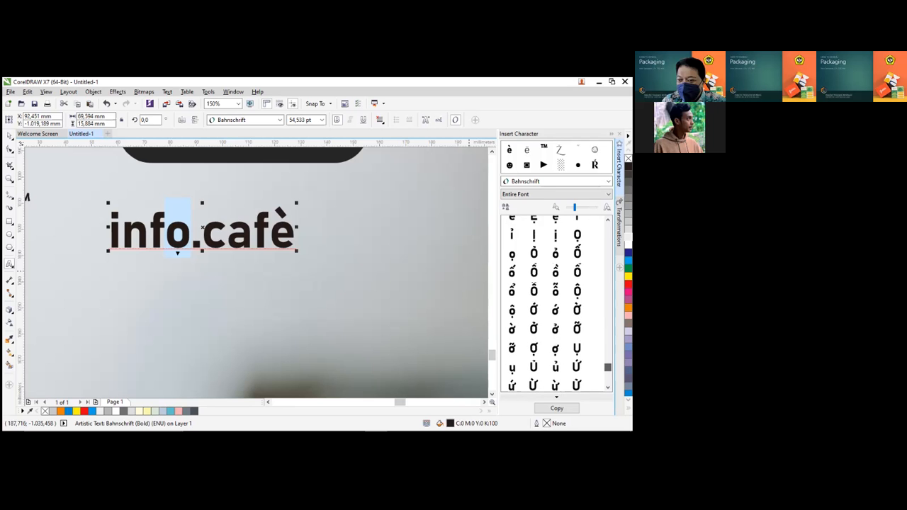
{"action": "left_click_drag", "start_coordinate": [511, 310], "coordinate": [194, 246]}
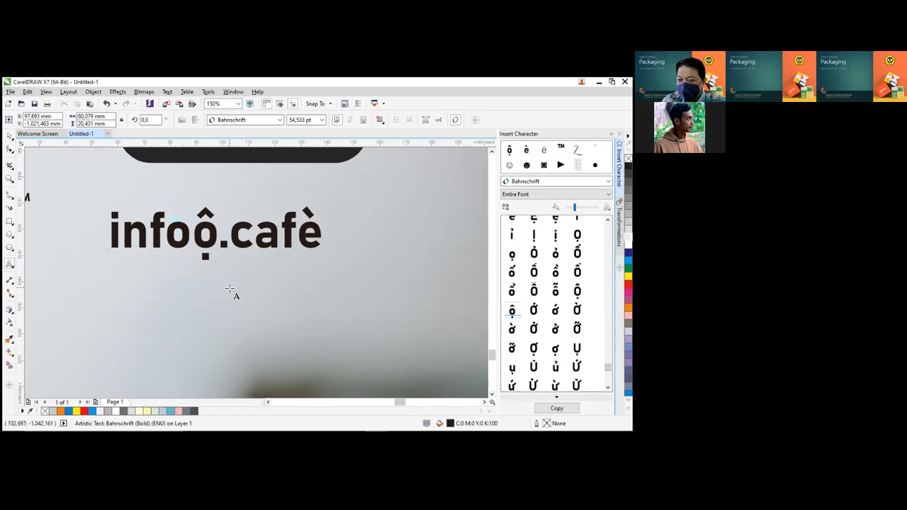
{"action": "key", "text": "BackSpace"}
{"action": "left_click", "coordinate": [9, 135]}
Enlarge the "infộ.cafè" text proportionally to about 127 mm wide
{"action": "scroll", "coordinate": [259, 262], "scroll_direction": "down", "scroll_amount": 2}
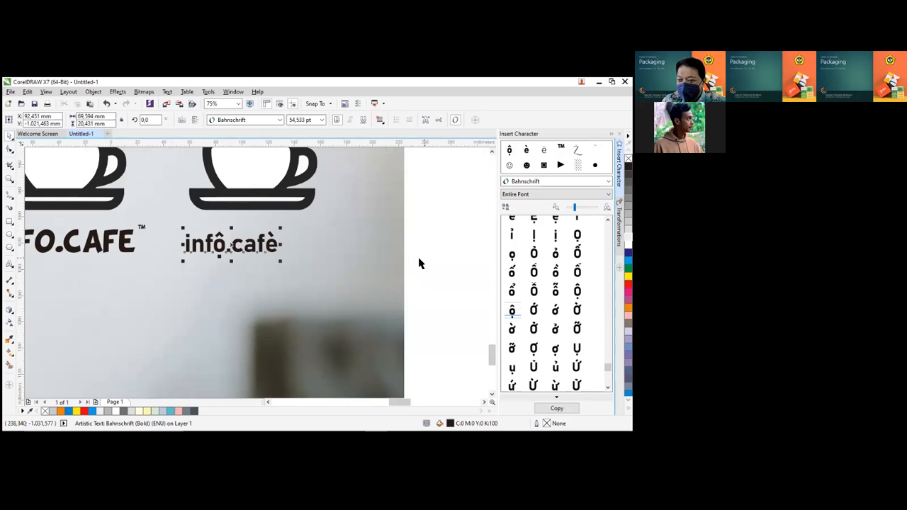
{"action": "left_click", "coordinate": [296, 271]}
{"action": "left_click", "coordinate": [273, 256]}
{"action": "left_click_drag", "start_coordinate": [281, 263], "coordinate": [358, 291]}
{"action": "left_click", "coordinate": [429, 274]}
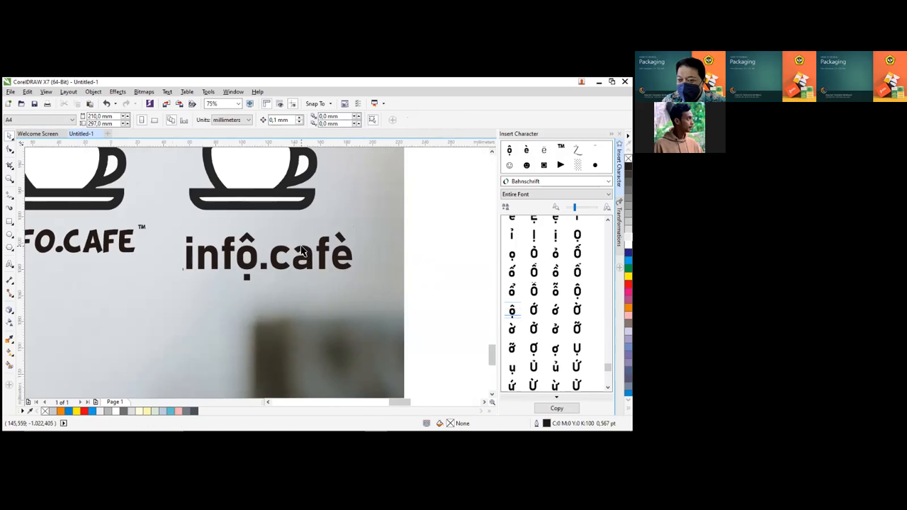
Shrink the "infộ.cafè" text about its centre to about 107 mm wide
{"action": "scroll", "coordinate": [303, 250], "scroll_direction": "down", "scroll_amount": 2}
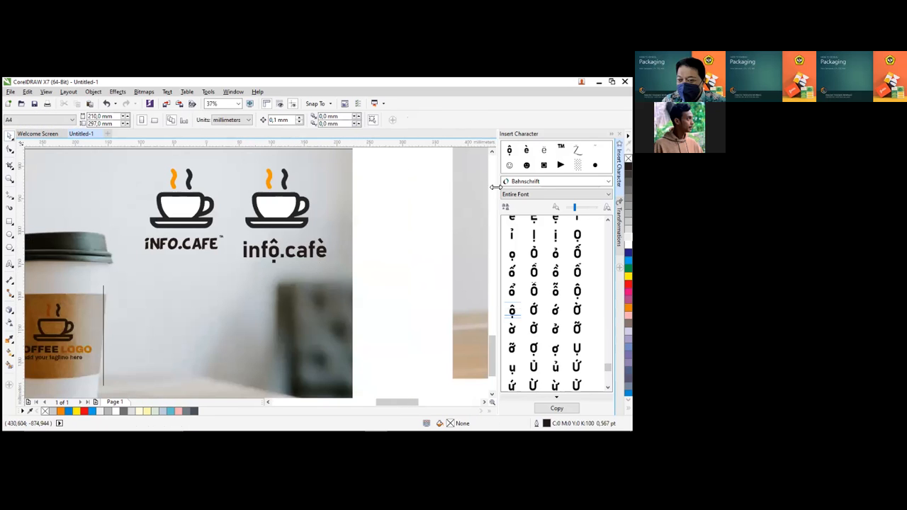
{"action": "scroll", "coordinate": [393, 201], "scroll_direction": "down", "scroll_amount": 1}
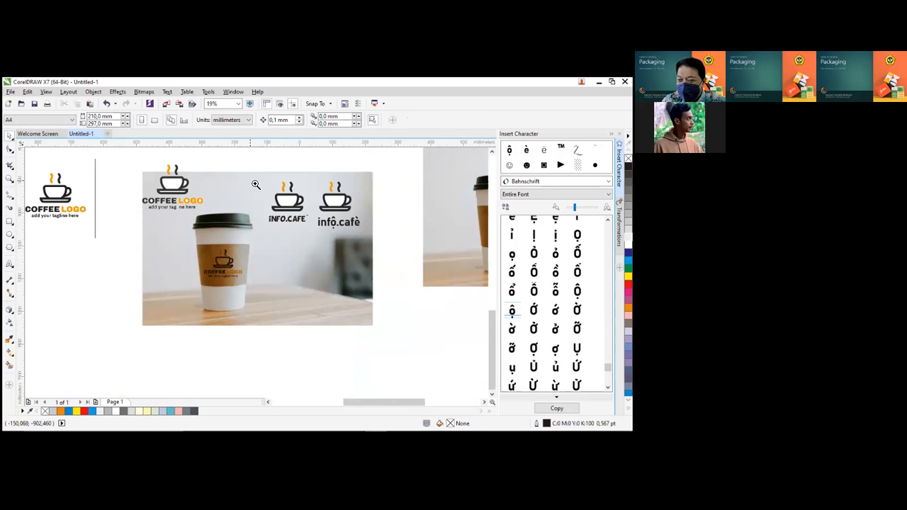
{"action": "scroll", "coordinate": [304, 261], "scroll_direction": "up", "scroll_amount": 3}
{"action": "left_click", "coordinate": [328, 297]}
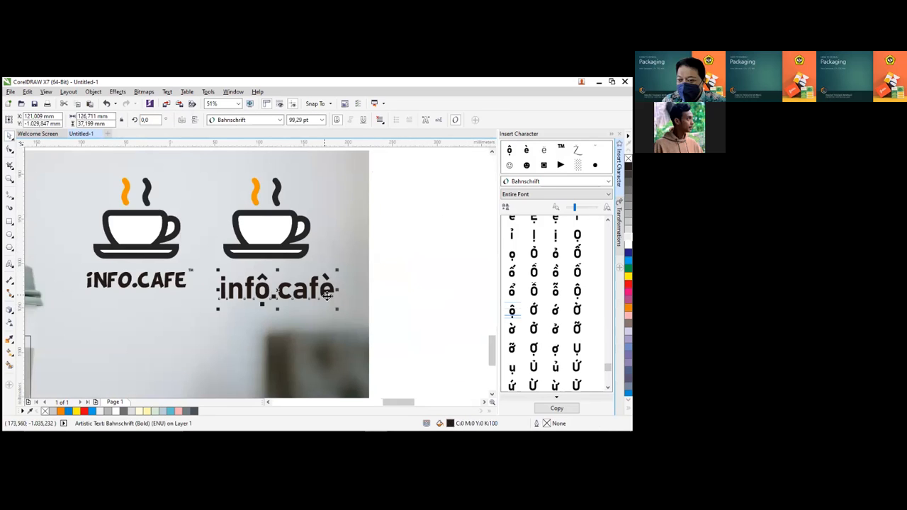
{"action": "left_click_drag", "start_coordinate": [337, 270], "coordinate": [326, 270]}
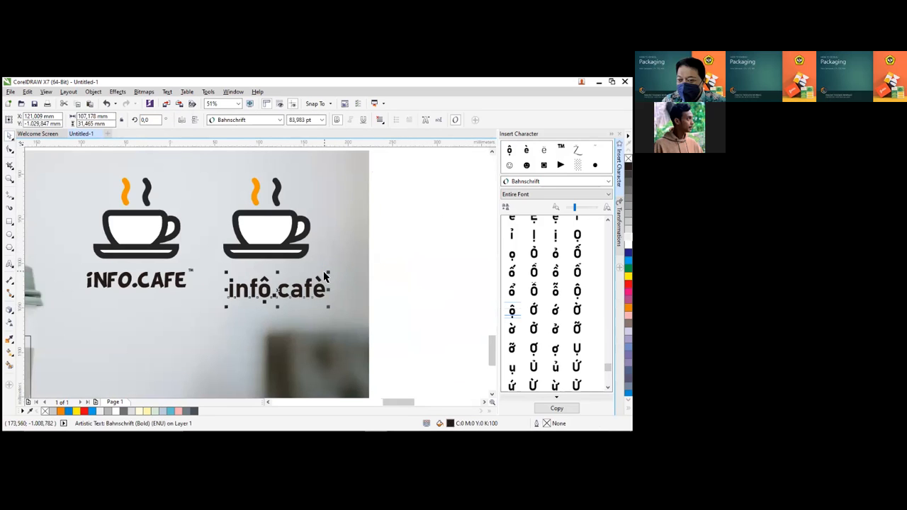
Try aligning the "infộ.cafè" text's centre with the second cup and moving the text up closer to the saucer
{"action": "left_click", "coordinate": [269, 231], "text": "shift"}
{"action": "key", "text": "c"}
{"action": "left_click", "coordinate": [379, 249]}
{"action": "left_click_drag", "start_coordinate": [308, 293], "coordinate": [312, 283]}
{"action": "left_click", "coordinate": [378, 278]}
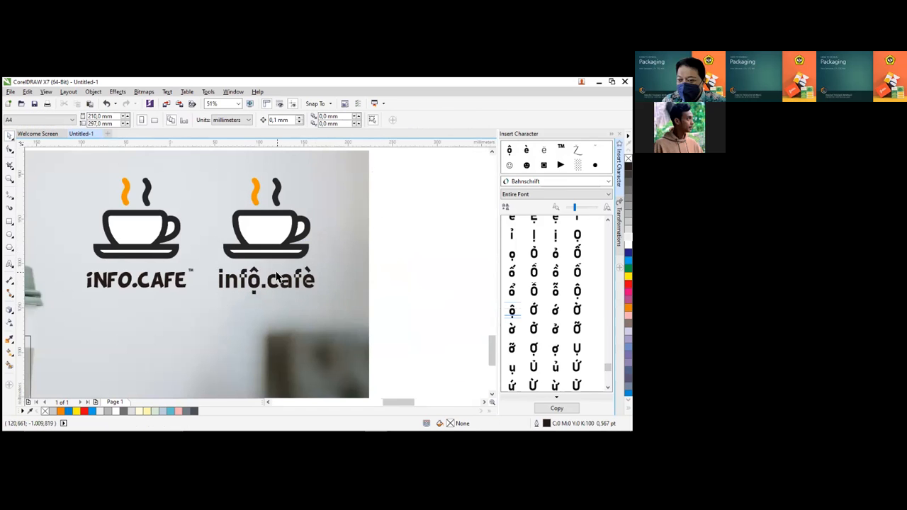
Undo the last move and the centre alignment of the "infộ.cafè" text
{"action": "scroll", "coordinate": [276, 276], "scroll_direction": "up", "scroll_amount": 2}
{"action": "key", "text": "ctrl+z"}
{"action": "key", "text": "ctrl+z"}
{"action": "key", "text": "ctrl+z"}
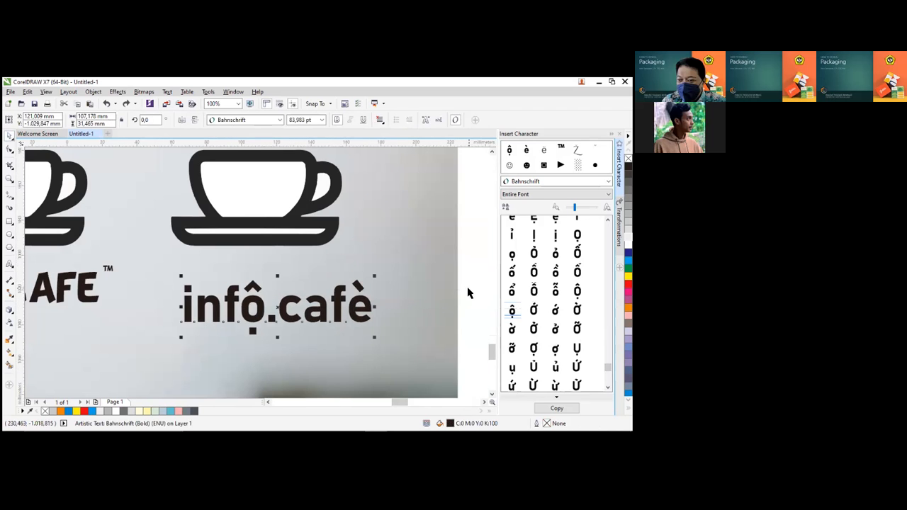
Centre the "infộ.cafè" text horizontally on the second logo's cup and reselect only the text
{"action": "left_click", "coordinate": [466, 292]}
{"action": "scroll", "coordinate": [318, 303], "scroll_direction": "down", "scroll_amount": 1}
{"action": "left_click", "coordinate": [327, 304]}
{"action": "left_click", "coordinate": [292, 258], "text": "shift"}
{"action": "key", "text": "c"}
{"action": "left_click", "coordinate": [408, 260]}
{"action": "left_click", "coordinate": [328, 312]}
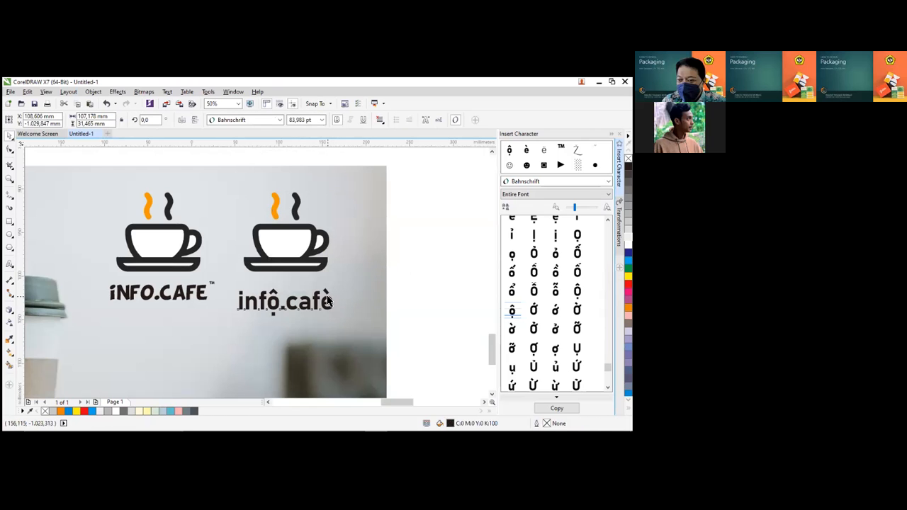
Move the "infộ.cafè" text up closer to the saucer and shrink it about its centre to about 87 mm wide
{"action": "left_click_drag", "start_coordinate": [327, 302], "coordinate": [327, 284]}
{"action": "left_click", "coordinate": [397, 276]}
{"action": "left_click", "coordinate": [319, 304]}
{"action": "scroll", "coordinate": [267, 295], "scroll_direction": "up", "scroll_amount": 1}
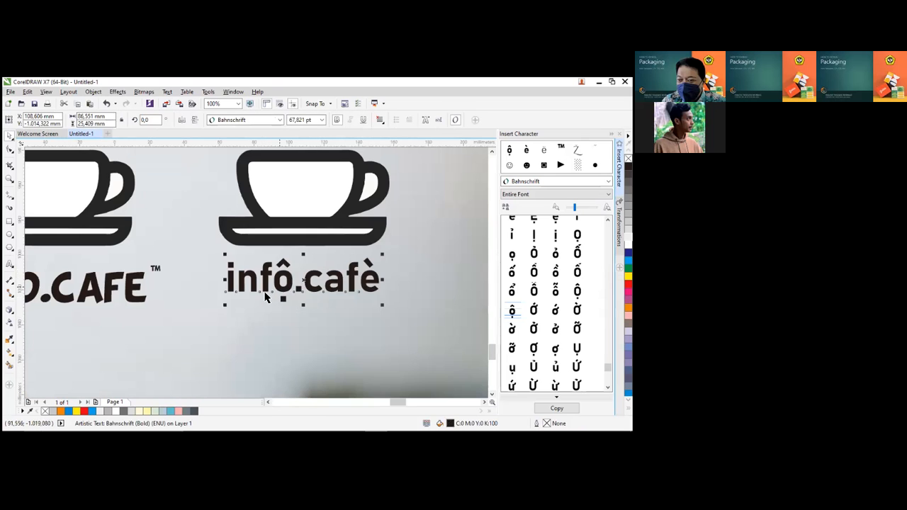
{"action": "scroll", "coordinate": [335, 278], "scroll_direction": "down", "scroll_amount": 2}
{"action": "left_click", "coordinate": [411, 268]}
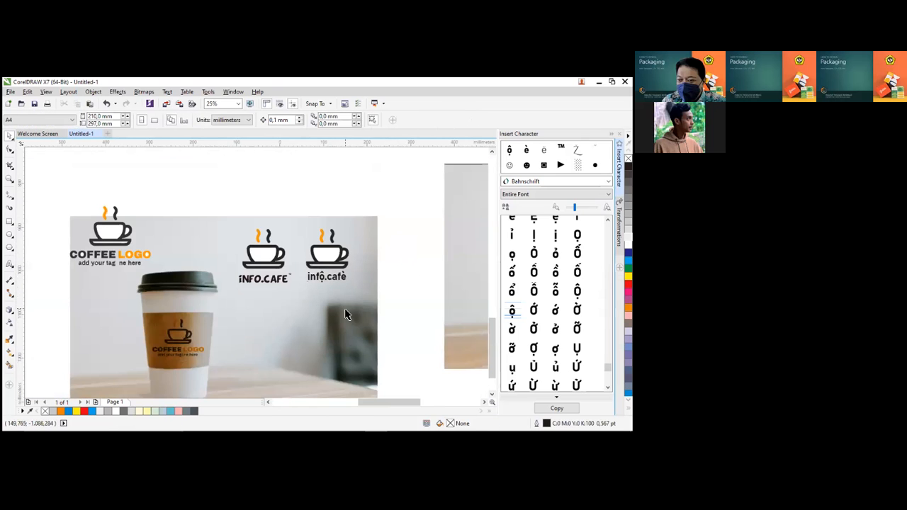
Enlarge the first logo's "INFO.CAFE" text to about 117 mm wide and add the cup icon to the selection
{"action": "scroll", "coordinate": [345, 314], "scroll_direction": "down", "scroll_amount": 1}
{"action": "scroll", "coordinate": [336, 327], "scroll_direction": "up", "scroll_amount": 1}
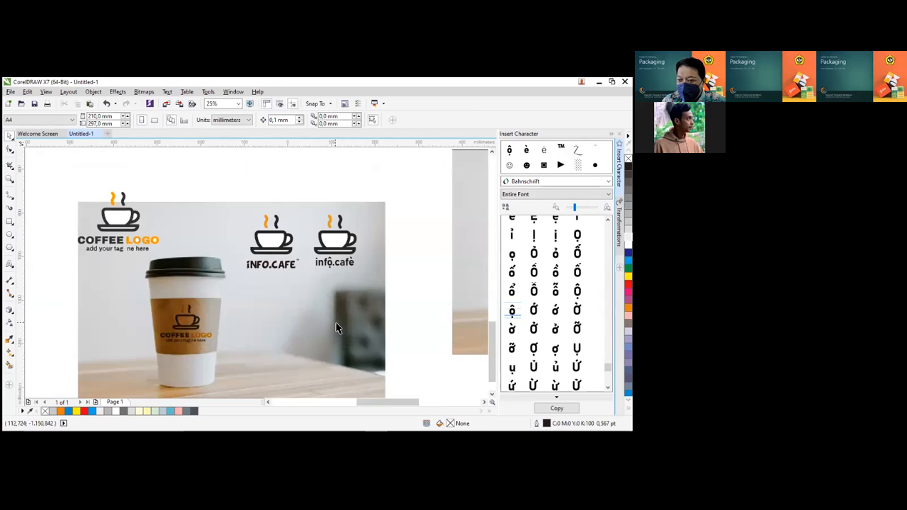
{"action": "left_click", "coordinate": [282, 267]}
{"action": "scroll", "coordinate": [283, 268], "scroll_direction": "up", "scroll_amount": 1}
{"action": "mouse_move", "coordinate": [314, 253]}
{"action": "left_mouse_down"}
{"action": "mouse_move", "coordinate": [298, 252]}
{"action": "mouse_move", "coordinate": [316, 247]}
{"action": "left_mouse_up"}
{"action": "left_click", "coordinate": [257, 218], "text": "shift"}
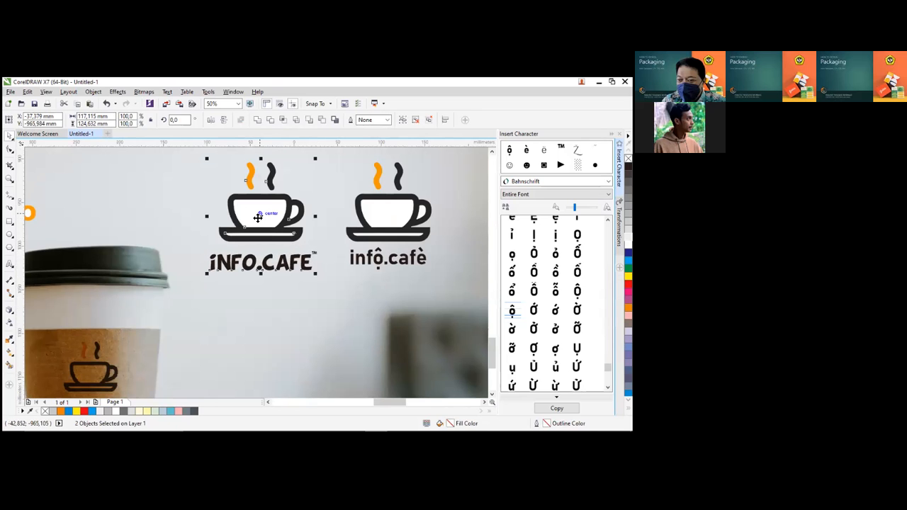
Group the first logo's cup icon, "INFO.CAFE" lettering and ™ sign
{"action": "scroll", "coordinate": [270, 211], "scroll_direction": "down", "scroll_amount": 1}
{"action": "left_click_drag", "start_coordinate": [220, 166], "coordinate": [303, 255]}
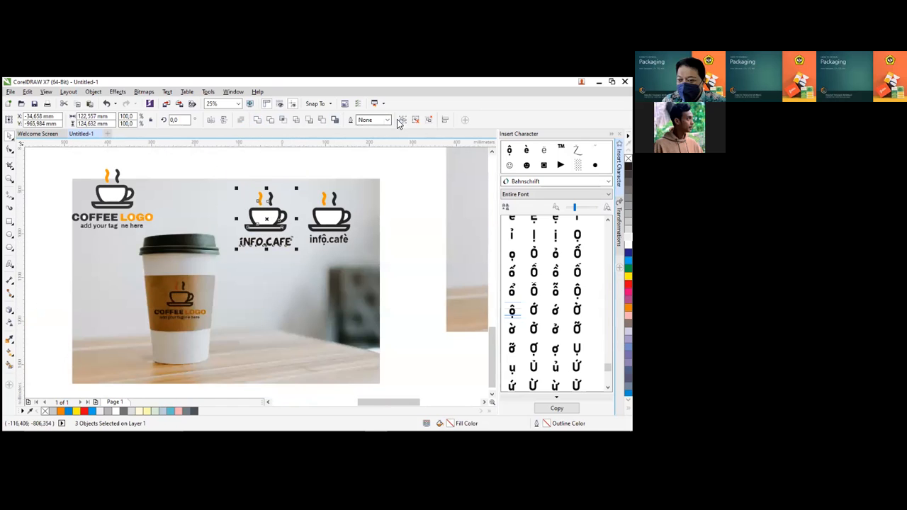
{"action": "left_click", "coordinate": [257, 120]}
Move the grouped "INFO.CAFE" logo onto the blank cup sleeve in the second photo and shrink it to about 91 mm wide
{"action": "scroll", "coordinate": [266, 262], "scroll_direction": "down", "scroll_amount": 1}
{"action": "scroll", "coordinate": [291, 221], "scroll_direction": "down", "scroll_amount": 1}
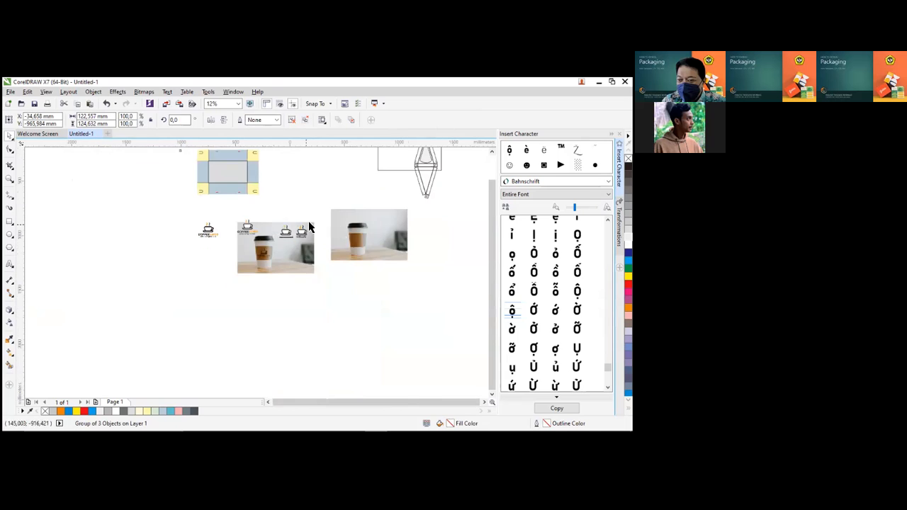
{"action": "scroll", "coordinate": [383, 237], "scroll_direction": "up", "scroll_amount": 2}
{"action": "left_click_drag", "start_coordinate": [92, 228], "coordinate": [315, 255]}
{"action": "scroll", "coordinate": [319, 255], "scroll_direction": "up", "scroll_amount": 1}
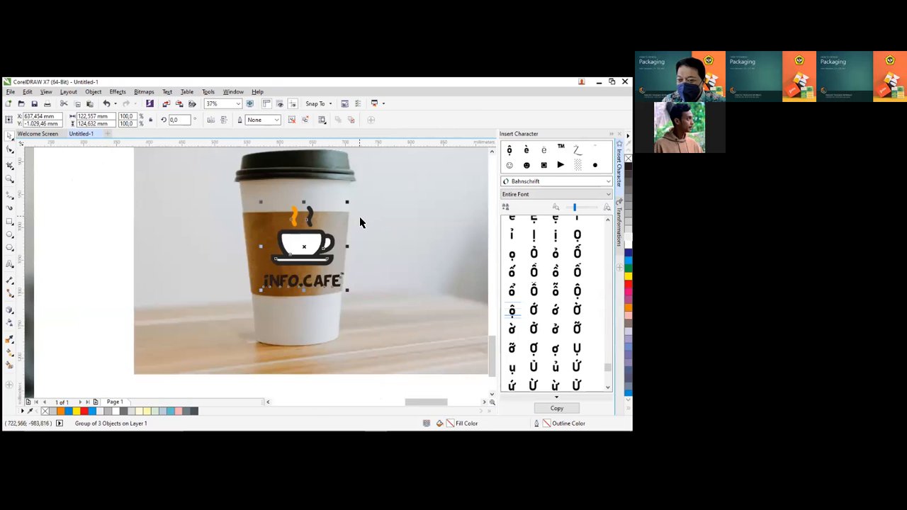
{"action": "left_click_drag", "start_coordinate": [349, 204], "coordinate": [323, 239]}
{"action": "scroll", "coordinate": [323, 240], "scroll_direction": "down", "scroll_amount": 2}
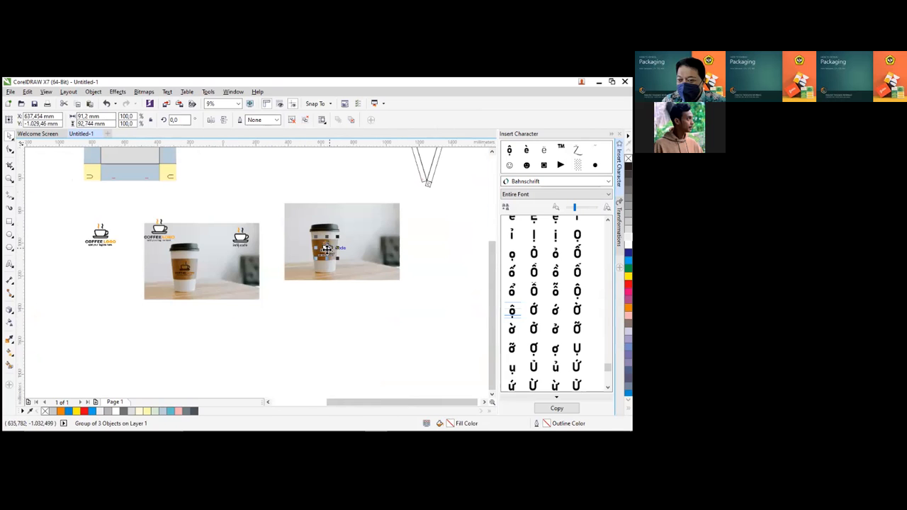
{"action": "left_click", "coordinate": [349, 299]}
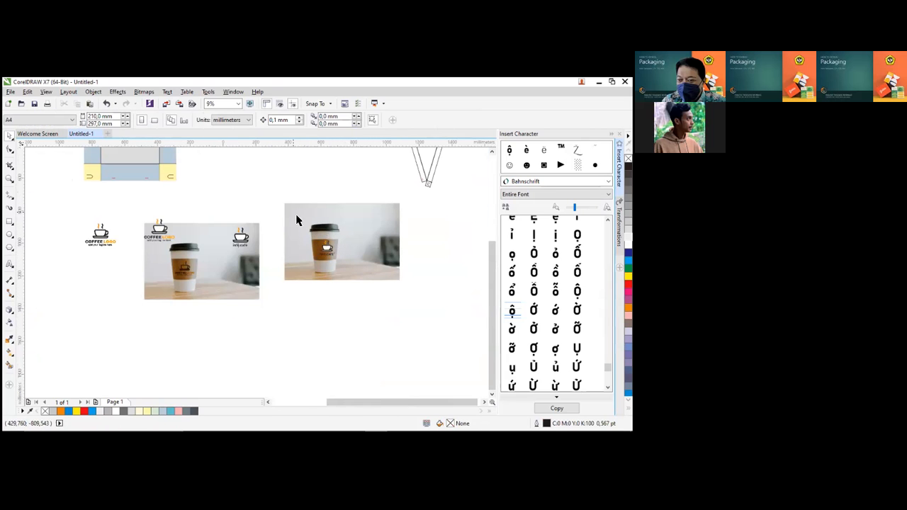
Switch to the new-tab window in Chrome, search Google for "cup cofe", dismiss the location request and show the image results
{"action": "left_click", "coordinate": [354, 423]}
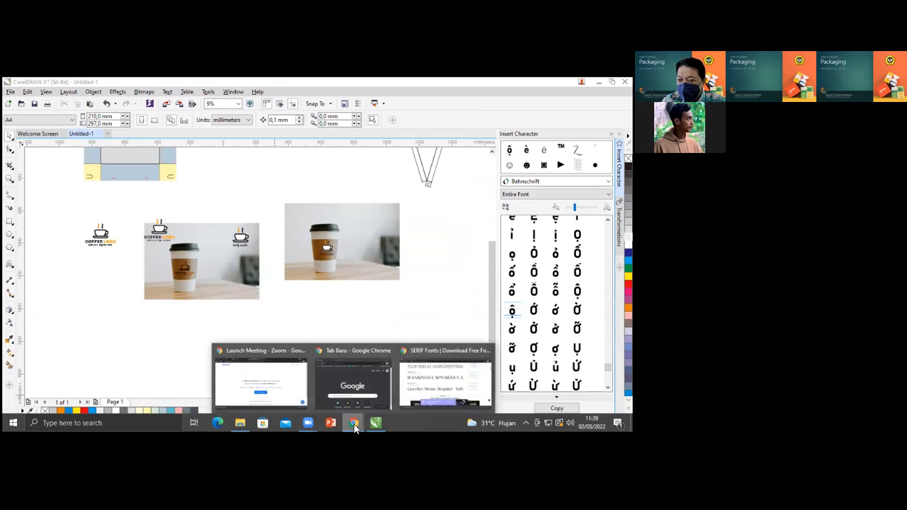
{"action": "left_click", "coordinate": [364, 386]}
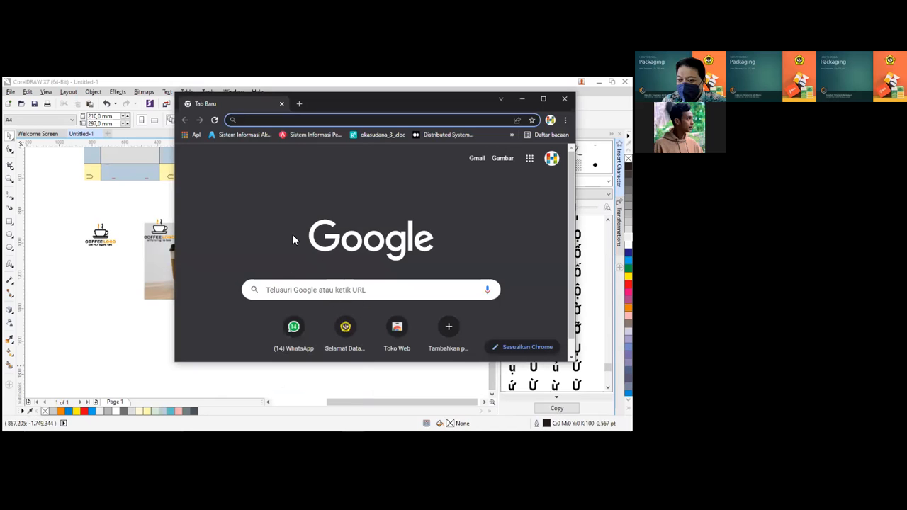
{"action": "left_click", "coordinate": [280, 289]}
{"action": "type", "text": "c"}
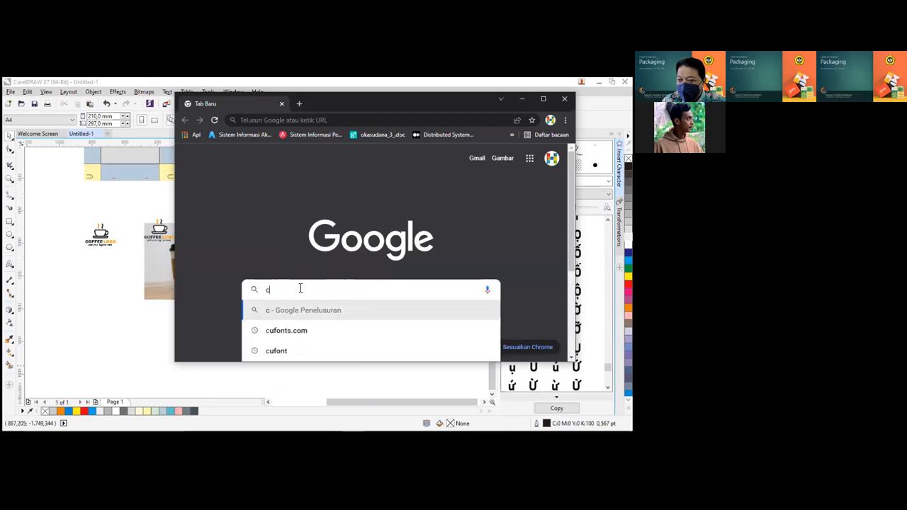
{"action": "type", "text": "up cofe"}
{"action": "key", "text": "Return"}
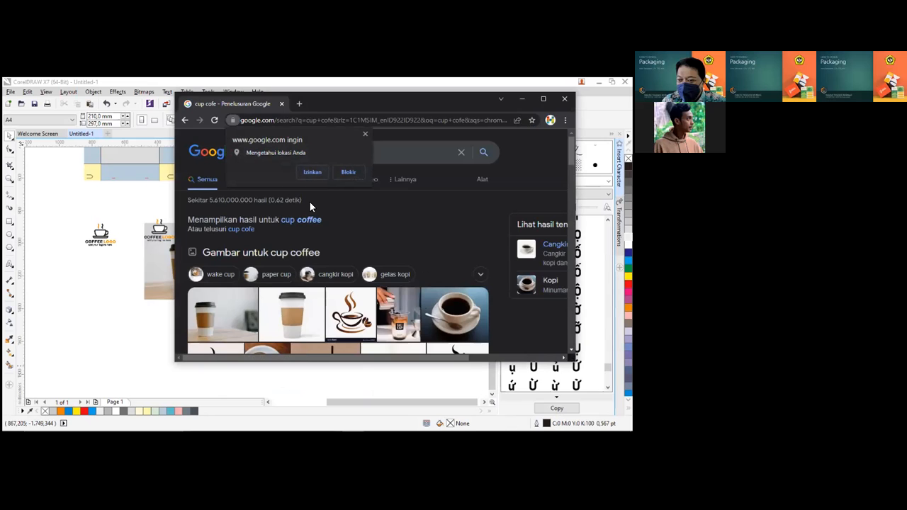
{"action": "left_click", "coordinate": [364, 135]}
{"action": "left_click", "coordinate": [252, 181]}
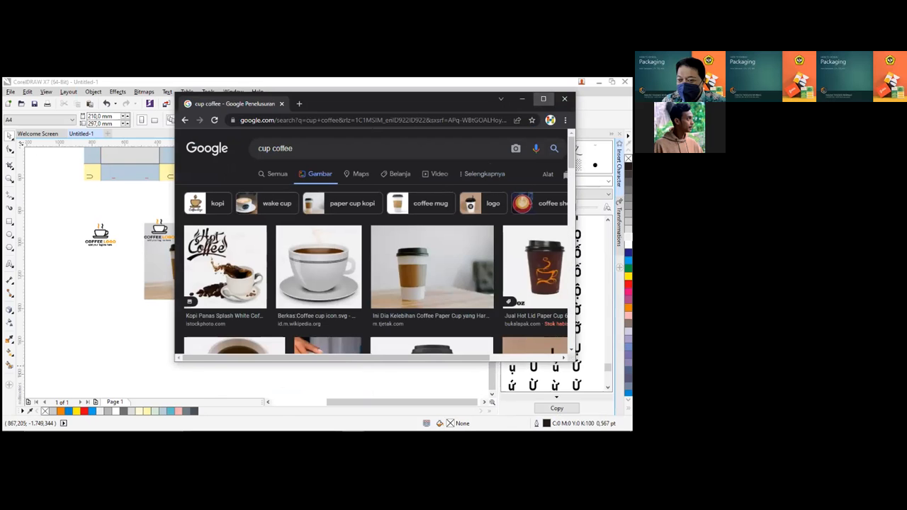
Browse the coffee cup images in the maximized window and preview the plain white paper cup
{"action": "left_click", "coordinate": [543, 98]}
{"action": "scroll", "coordinate": [343, 286], "scroll_direction": "down", "scroll_amount": 1}
{"action": "scroll", "coordinate": [343, 286], "scroll_direction": "down", "scroll_amount": 4}
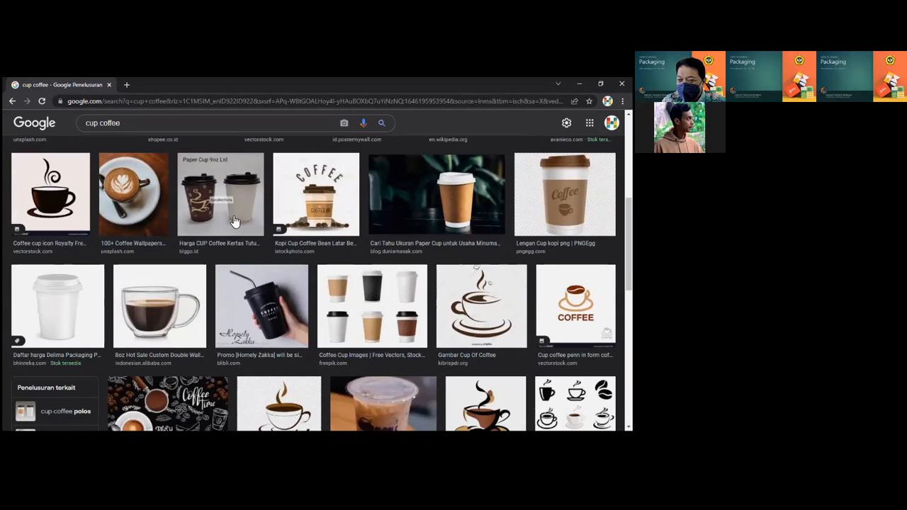
{"action": "left_click", "coordinate": [57, 305]}
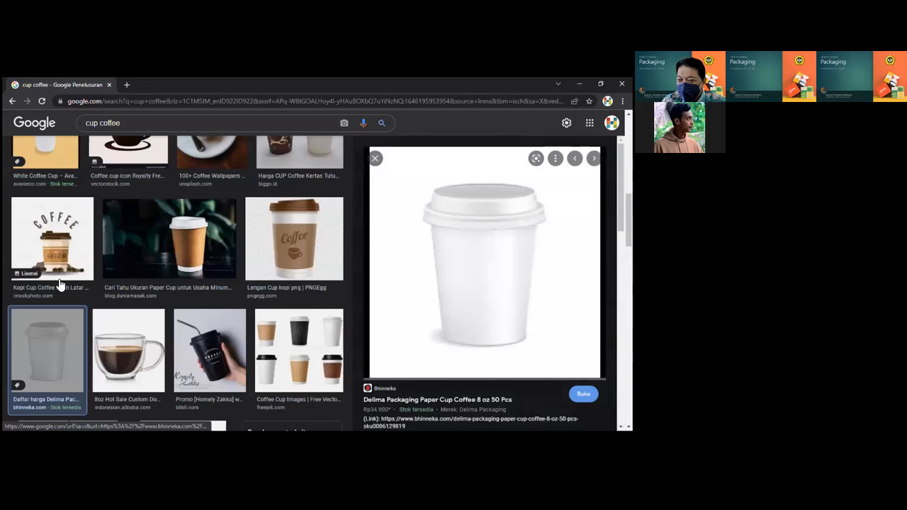
{"action": "left_click", "coordinate": [11, 101]}
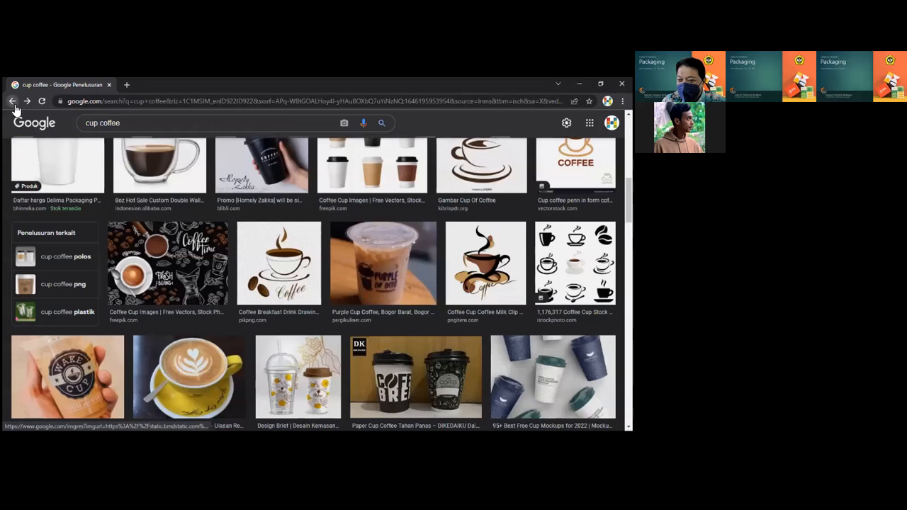
{"action": "scroll", "coordinate": [337, 282], "scroll_direction": "down", "scroll_amount": 1}
{"action": "scroll", "coordinate": [337, 282], "scroll_direction": "up", "scroll_amount": 2}
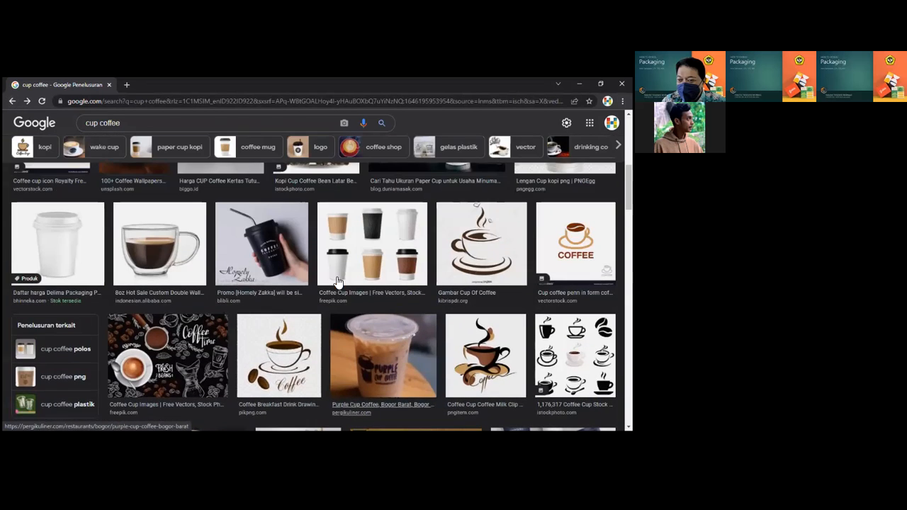
Copy the Freepik image of six coffee cups and paste it into the CorelDRAW document
{"action": "left_click", "coordinate": [376, 255]}
{"action": "right_click", "coordinate": [485, 230]}
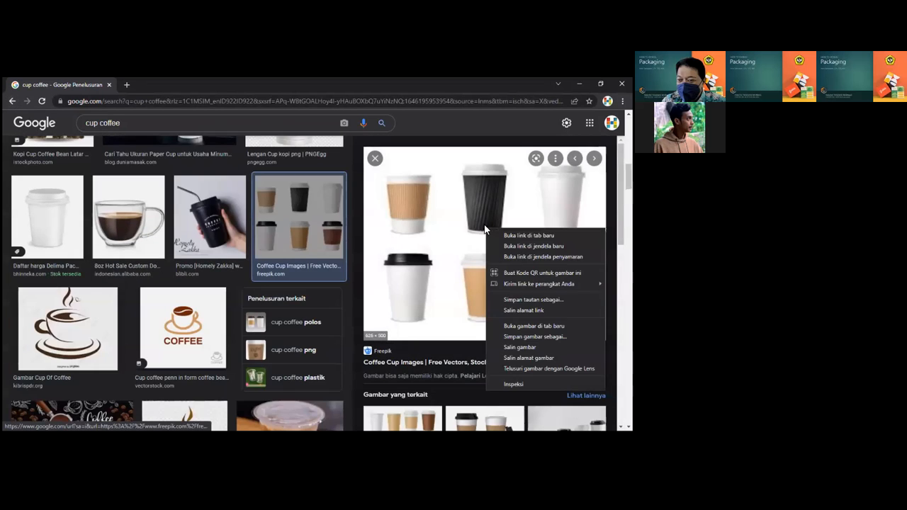
{"action": "left_click", "coordinate": [524, 348]}
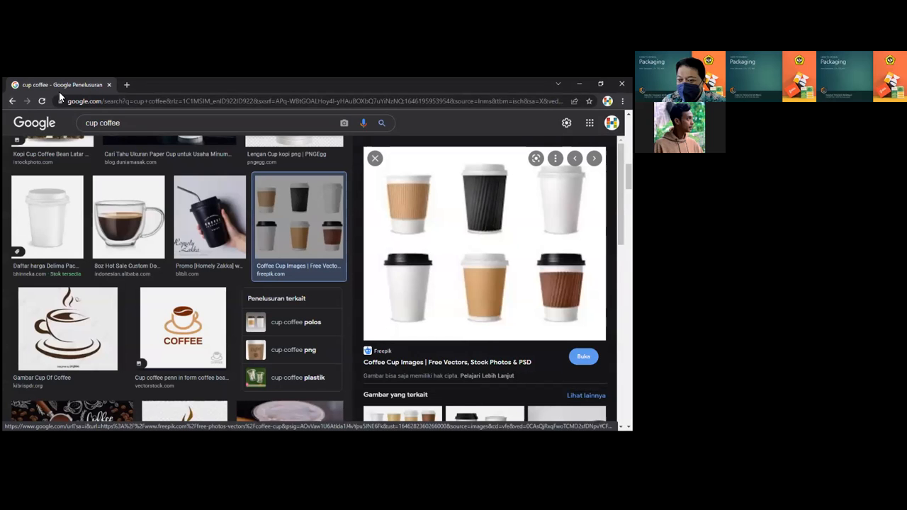
{"action": "key", "text": "super"}
{"action": "left_click", "coordinate": [376, 425]}
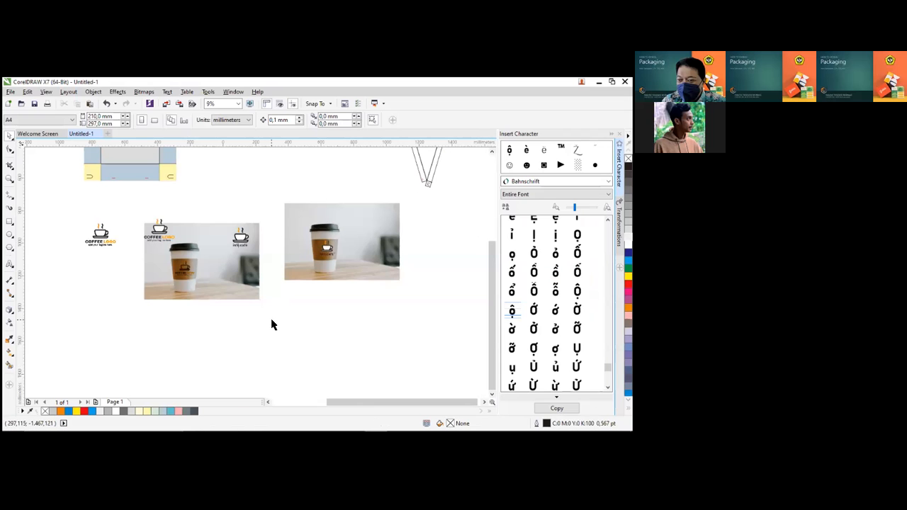
{"action": "key", "text": "ctrl+v"}
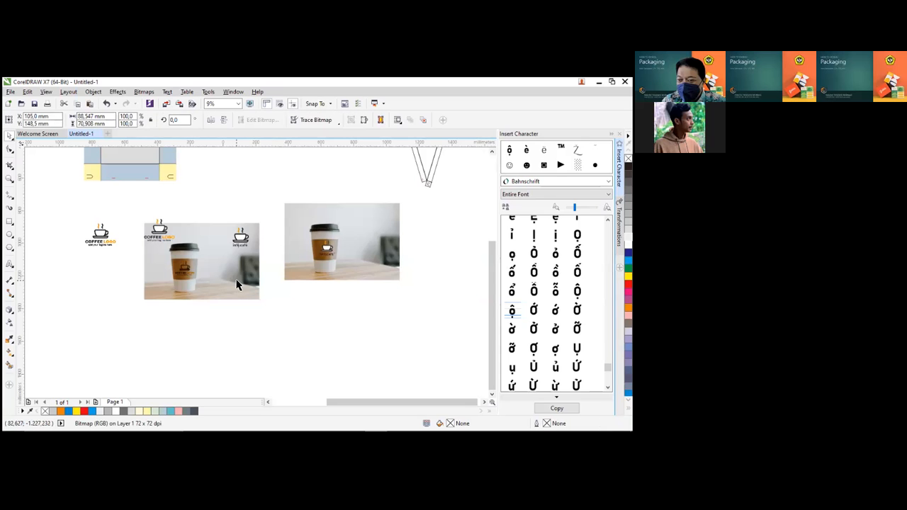
Centre the pasted cups image on the first coffee photo, then place it enlarged below that photo
{"action": "left_click", "coordinate": [238, 282], "text": "shift"}
{"action": "key", "text": "e"}
{"action": "key", "text": "c"}
{"action": "left_click", "coordinate": [299, 319]}
{"action": "left_click_drag", "start_coordinate": [203, 264], "coordinate": [174, 304]}
{"action": "left_click", "coordinate": [248, 336]}
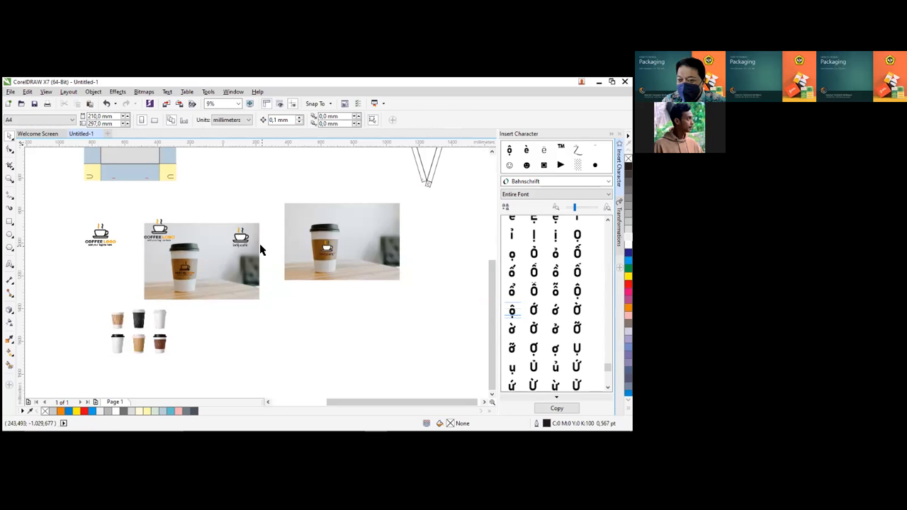
Place a copy of the "infộ.cafè" logo on the white cup with the white lid, scaled to about 41 mm wide
{"action": "left_click_drag", "start_coordinate": [215, 216], "coordinate": [261, 262]}
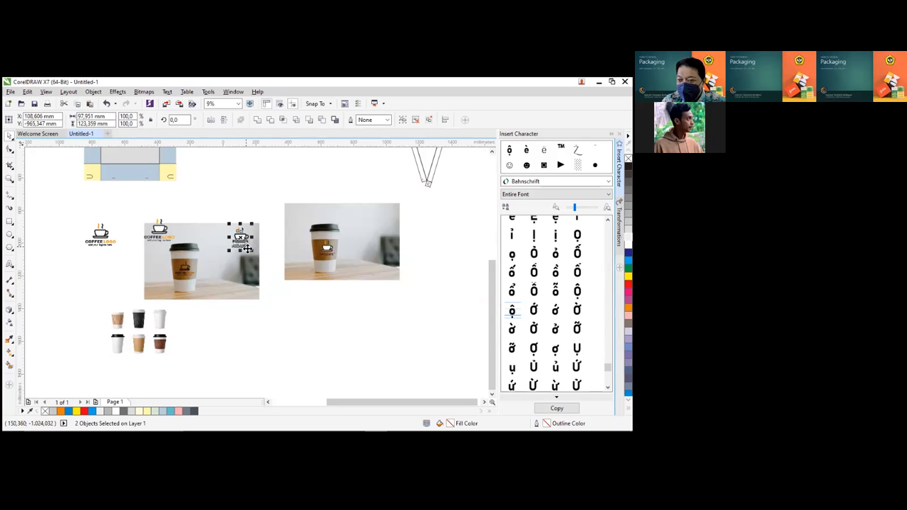
{"action": "left_click", "coordinate": [247, 327]}
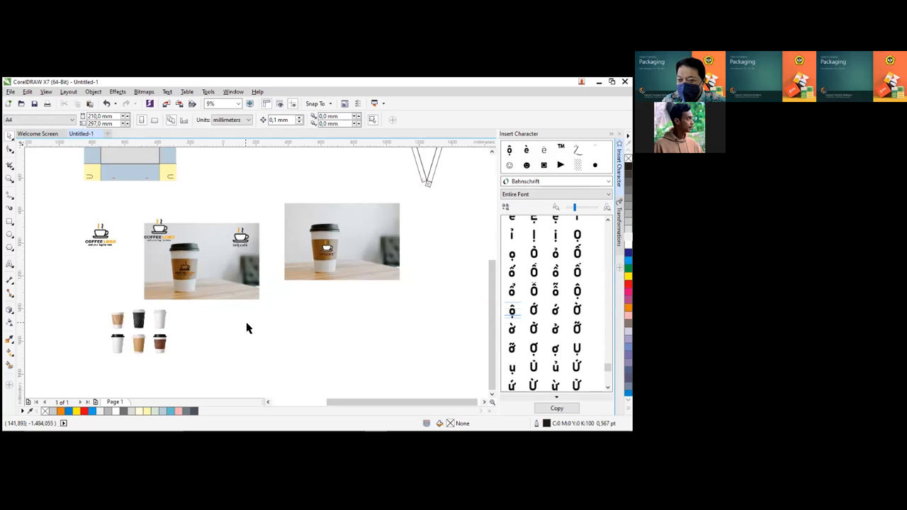
{"action": "scroll", "coordinate": [200, 302], "scroll_direction": "down", "scroll_amount": 1}
{"action": "scroll", "coordinate": [202, 298], "scroll_direction": "up", "scroll_amount": 3}
{"action": "scroll", "coordinate": [205, 295], "scroll_direction": "down", "scroll_amount": 2}
{"action": "mouse_move", "coordinate": [165, 332]}
{"action": "left_mouse_down"}
{"action": "mouse_move", "coordinate": [257, 352]}
{"action": "mouse_move", "coordinate": [280, 332]}
{"action": "mouse_move", "coordinate": [227, 235]}
{"action": "mouse_move", "coordinate": [201, 300]}
{"action": "mouse_move", "coordinate": [161, 333]}
{"action": "left_mouse_up"}
{"action": "key", "text": "ctrl+z"}
{"action": "scroll", "coordinate": [162, 333], "scroll_direction": "up", "scroll_amount": 5}
{"action": "mouse_move", "coordinate": [201, 266]}
{"action": "left_mouse_down"}
{"action": "mouse_move", "coordinate": [180, 305]}
{"action": "mouse_move", "coordinate": [146, 330]}
{"action": "mouse_move", "coordinate": [137, 363]}
{"action": "mouse_move", "coordinate": [178, 308]}
{"action": "mouse_move", "coordinate": [187, 277]}
{"action": "left_mouse_up"}
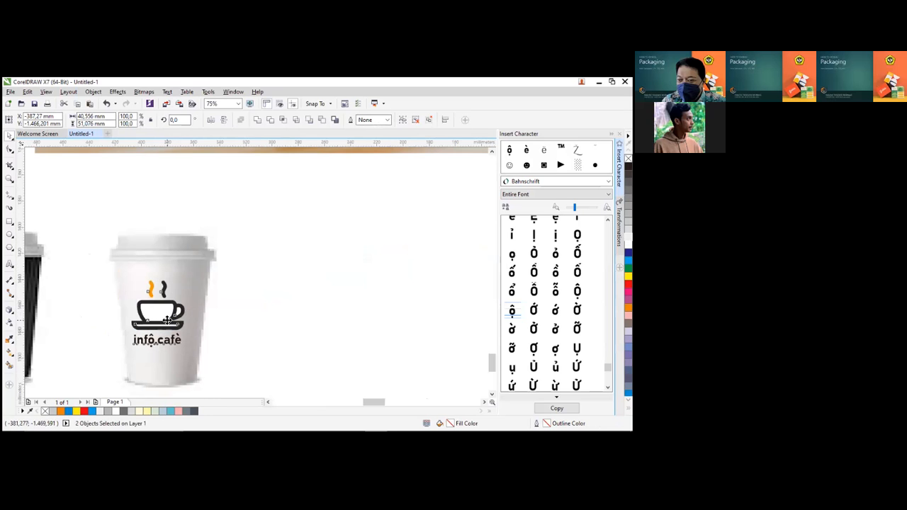
Try moving the cup icon from the white cup's logo onto the plain brown cup
{"action": "scroll", "coordinate": [149, 338], "scroll_direction": "down", "scroll_amount": 5}
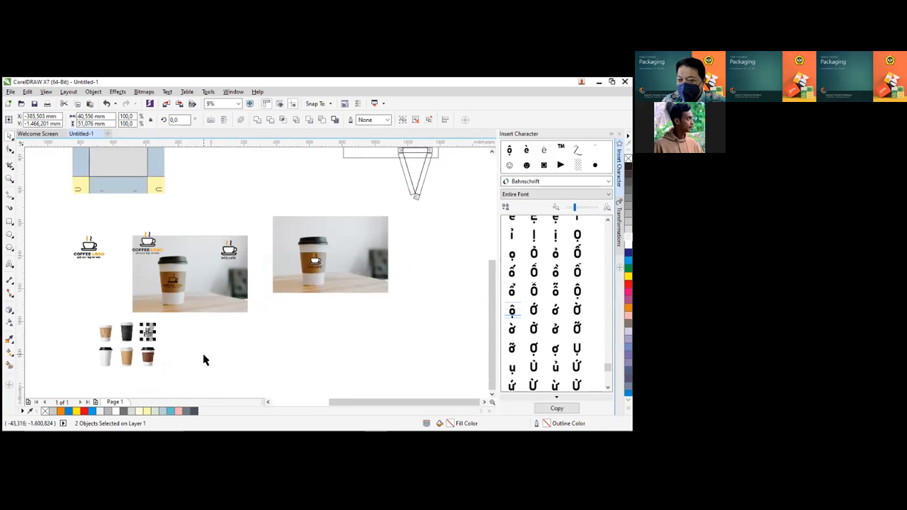
{"action": "scroll", "coordinate": [196, 353], "scroll_direction": "down", "scroll_amount": 1}
{"action": "key", "text": "F2"}
{"action": "left_click_drag", "start_coordinate": [127, 329], "coordinate": [210, 368]}
{"action": "left_click", "coordinate": [385, 334]}
{"action": "key", "text": "F2"}
{"action": "left_click_drag", "start_coordinate": [115, 200], "coordinate": [304, 276]}
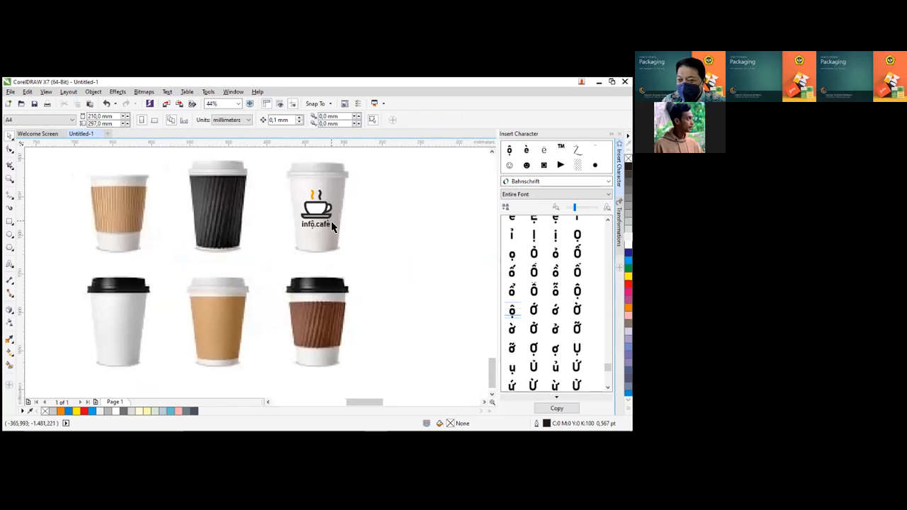
{"action": "left_click_drag", "start_coordinate": [325, 212], "coordinate": [228, 327]}
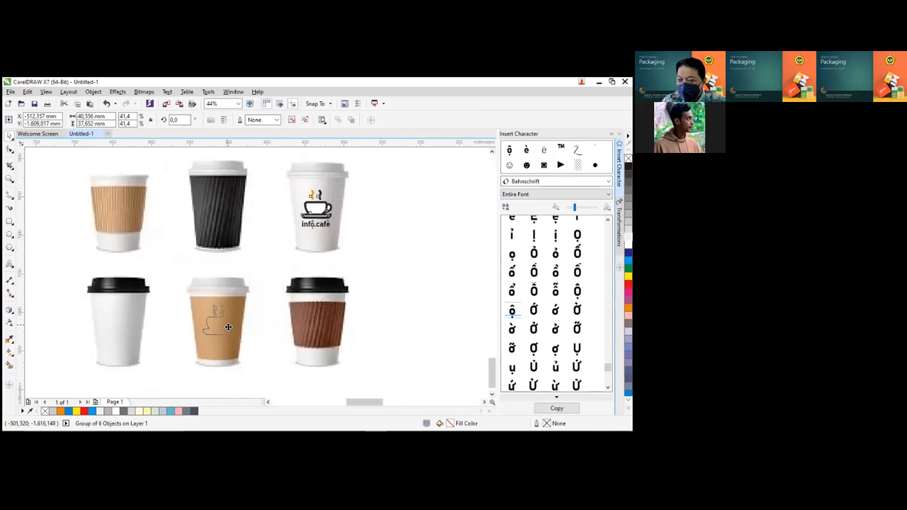
{"action": "left_click", "coordinate": [409, 275]}
Ungroup the cup icon of the "infộ.cafè" logo on the white cup
{"action": "scroll", "coordinate": [330, 208], "scroll_direction": "up", "scroll_amount": 3}
{"action": "left_click", "coordinate": [267, 215]}
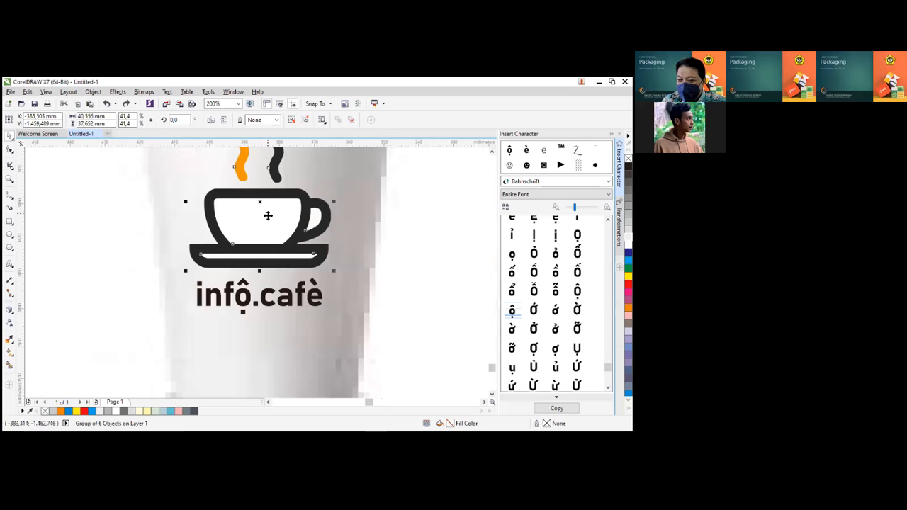
{"action": "left_click_drag", "start_coordinate": [268, 216], "coordinate": [284, 220]}
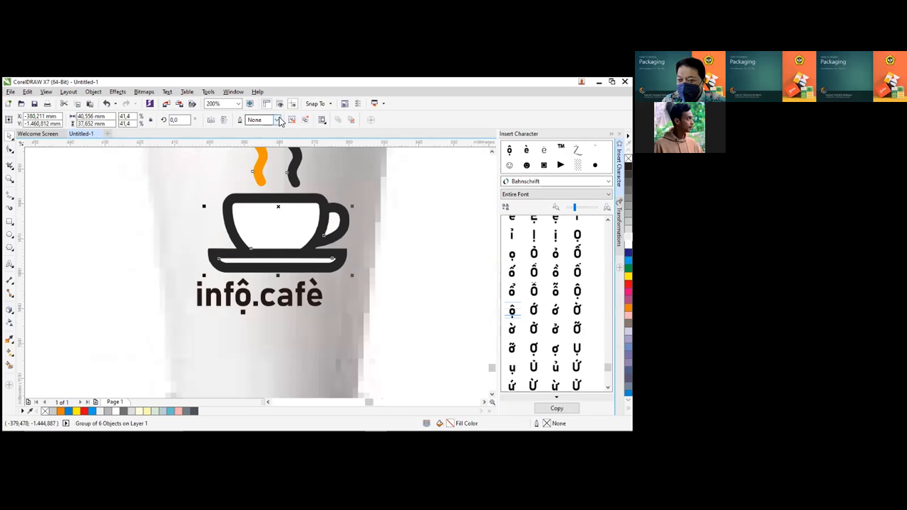
{"action": "key", "text": "ctrl+z"}
{"action": "left_click", "coordinate": [291, 123]}
{"action": "left_click", "coordinate": [427, 223]}
Delete the white shapes inside the icon's bowl, handle and saucer
{"action": "left_click", "coordinate": [263, 228]}
{"action": "key", "text": "Delete"}
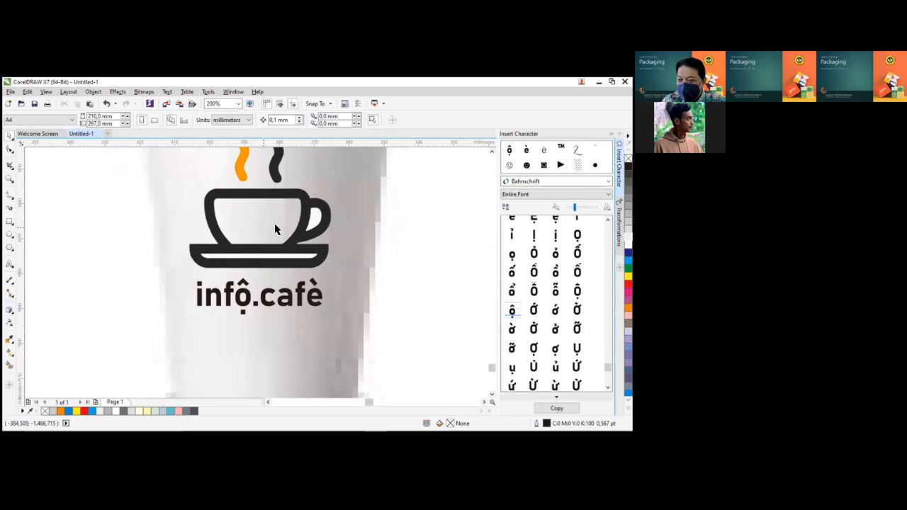
{"action": "left_click", "coordinate": [320, 220]}
{"action": "key", "text": "Delete"}
{"action": "left_click", "coordinate": [289, 264]}
{"action": "key", "text": "Delete"}
Recolour the left steam curl of the white cup's logo, trying cyan, black, yellow and red before choosing orange
{"action": "scroll", "coordinate": [249, 224], "scroll_direction": "down", "scroll_amount": 3}
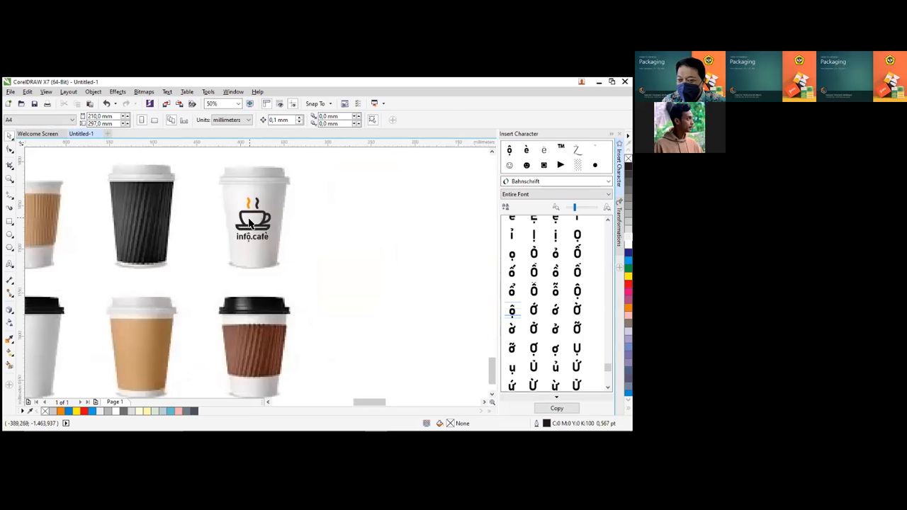
{"action": "scroll", "coordinate": [249, 224], "scroll_direction": "up", "scroll_amount": 1}
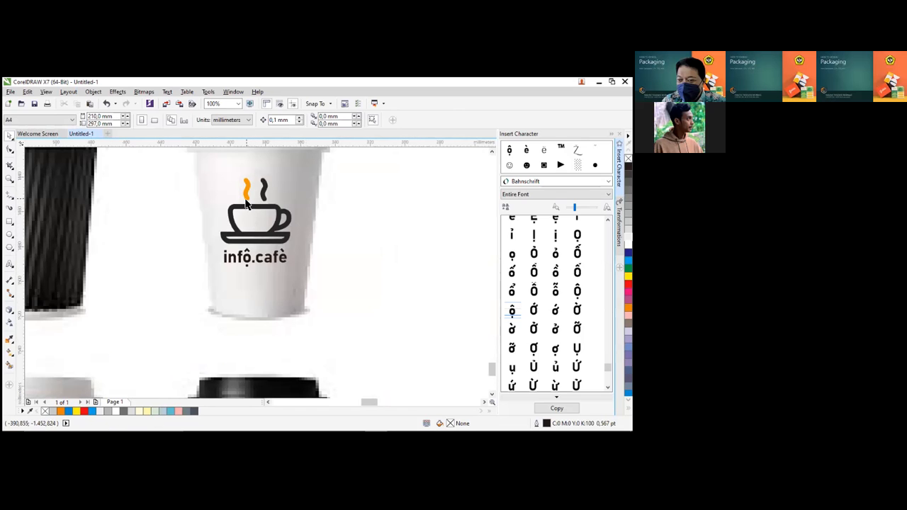
{"action": "scroll", "coordinate": [246, 204], "scroll_direction": "up", "scroll_amount": 1}
{"action": "left_click", "coordinate": [243, 190]}
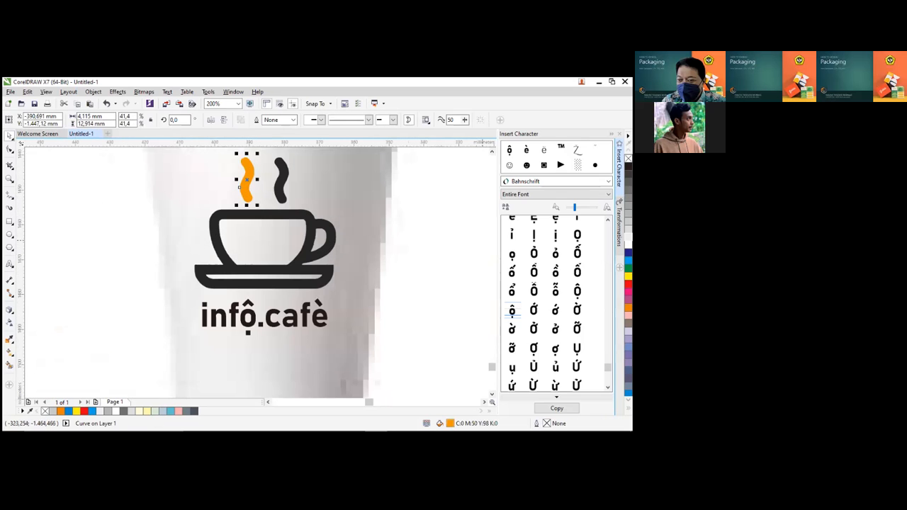
{"action": "left_click", "coordinate": [628, 260]}
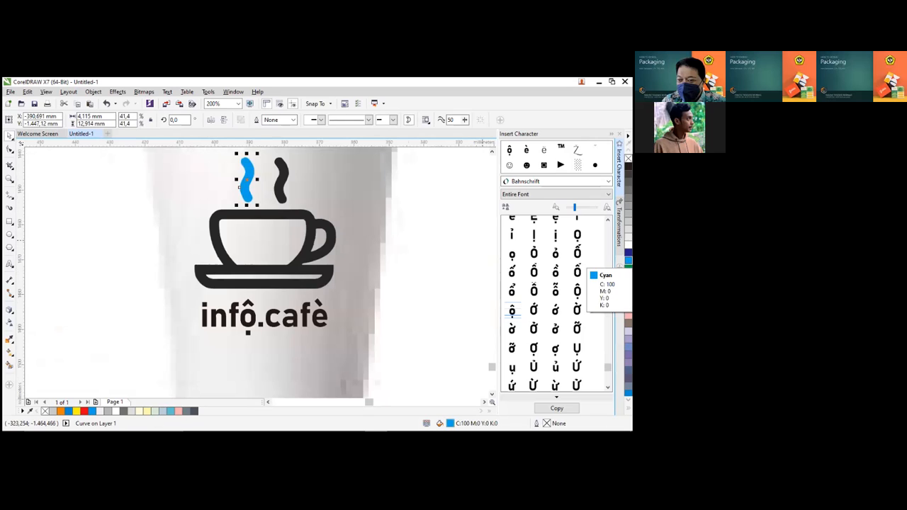
{"action": "left_click", "coordinate": [627, 166]}
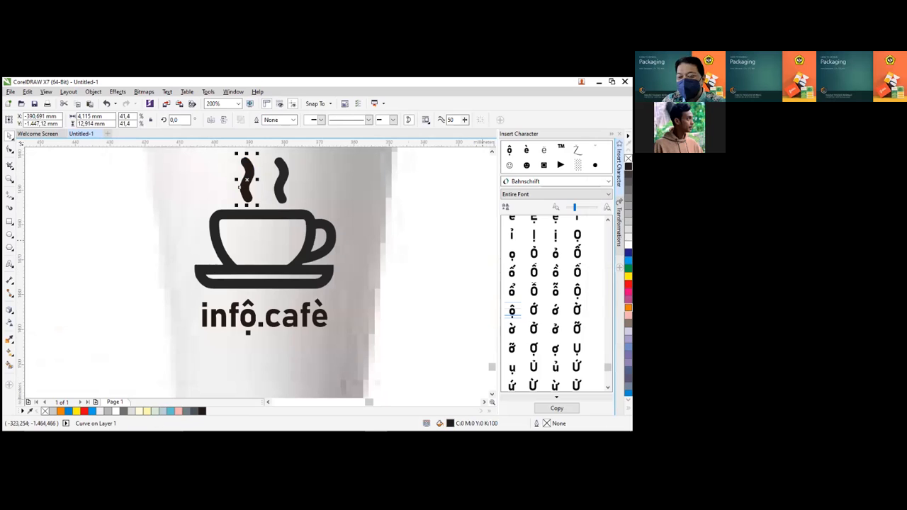
{"action": "left_click", "coordinate": [628, 275]}
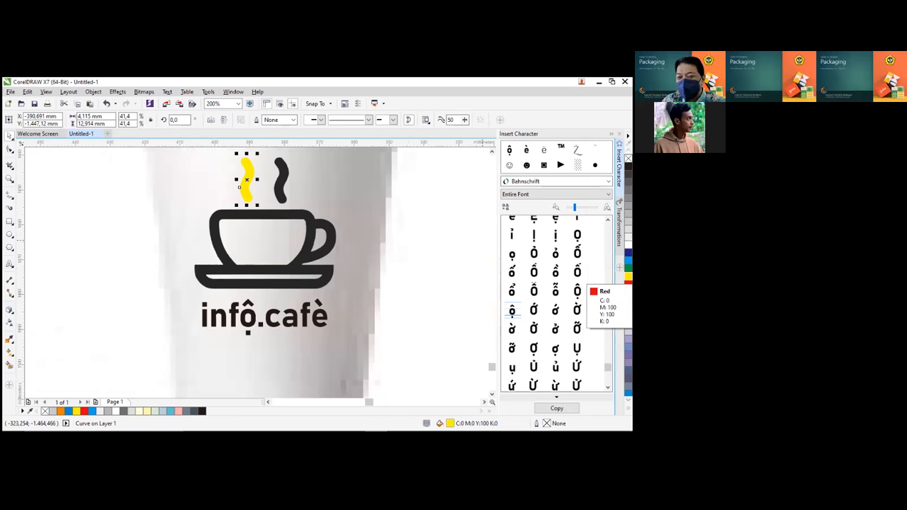
{"action": "left_click", "coordinate": [628, 284]}
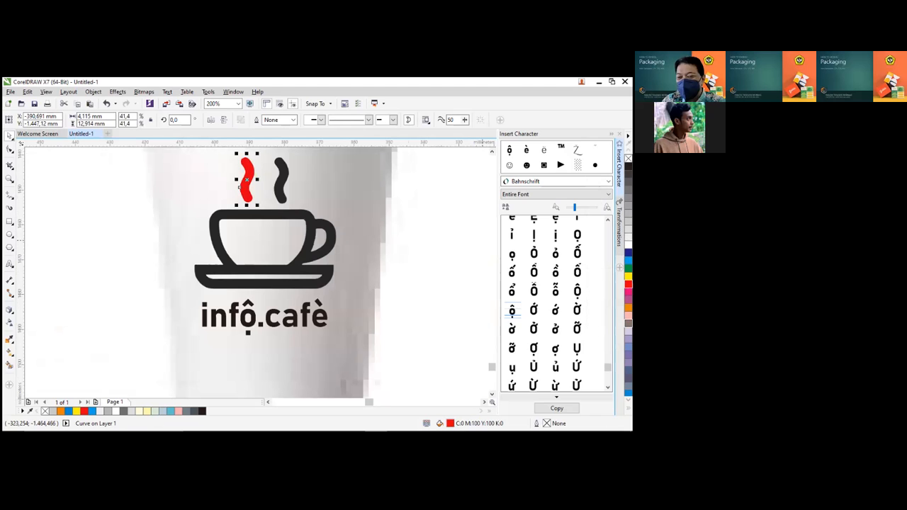
{"action": "left_click", "coordinate": [628, 307]}
{"action": "left_click", "coordinate": [421, 244]}
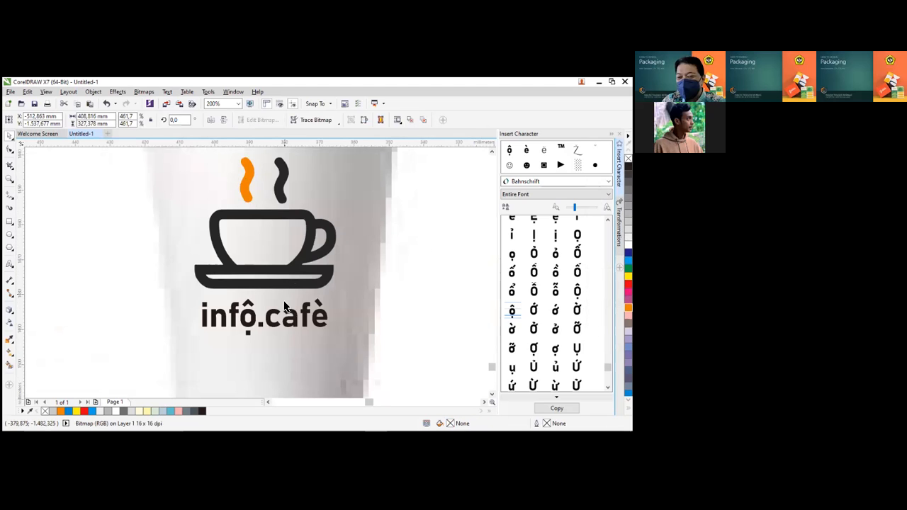
Group the black parts of the white cup's logo, and group them with the orange steam curl
{"action": "scroll", "coordinate": [295, 268], "scroll_direction": "down", "scroll_amount": 2}
{"action": "left_click_drag", "start_coordinate": [455, 200], "coordinate": [215, 318]}
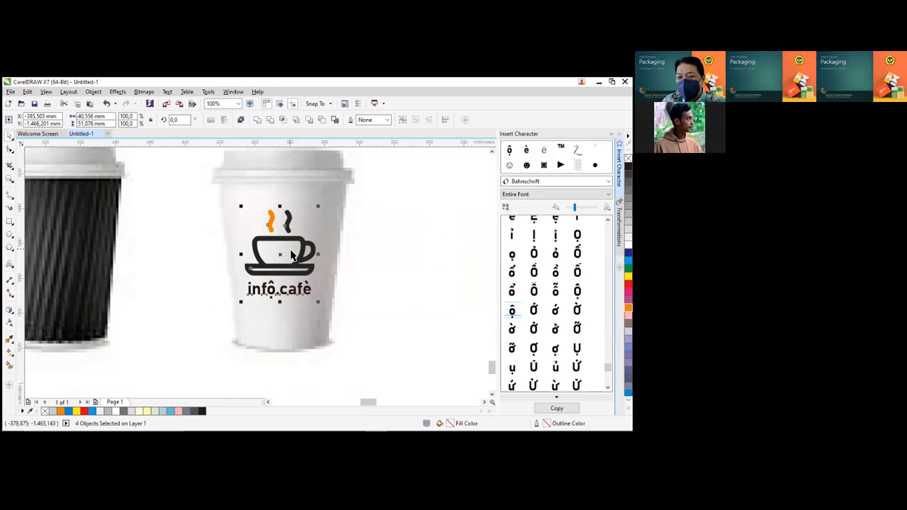
{"action": "scroll", "coordinate": [290, 255], "scroll_direction": "up", "scroll_amount": 2}
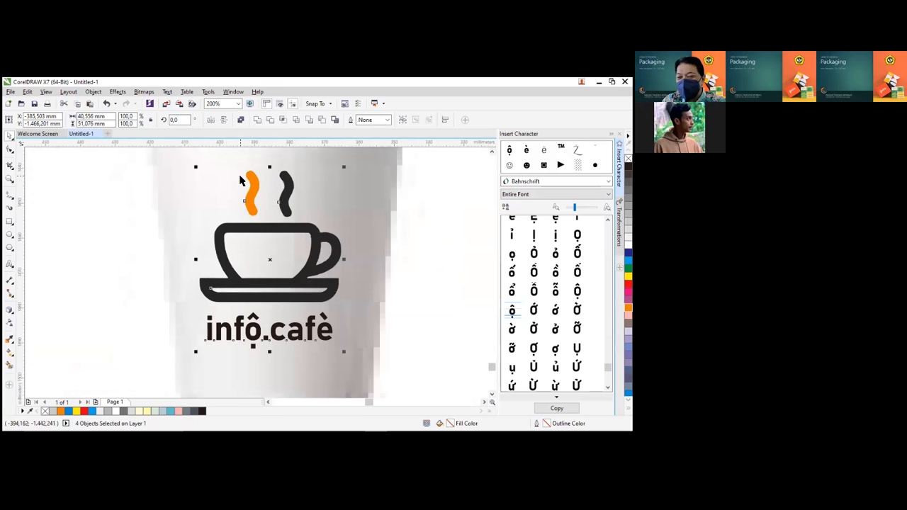
{"action": "left_click", "coordinate": [255, 181], "text": "shift"}
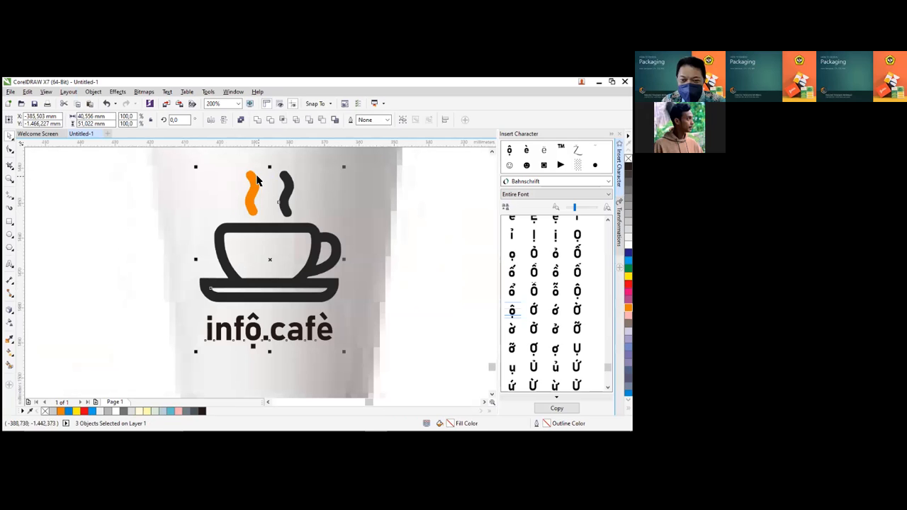
{"action": "left_click", "coordinate": [402, 121]}
{"action": "left_click", "coordinate": [256, 190], "text": "shift"}
{"action": "left_click", "coordinate": [402, 121]}
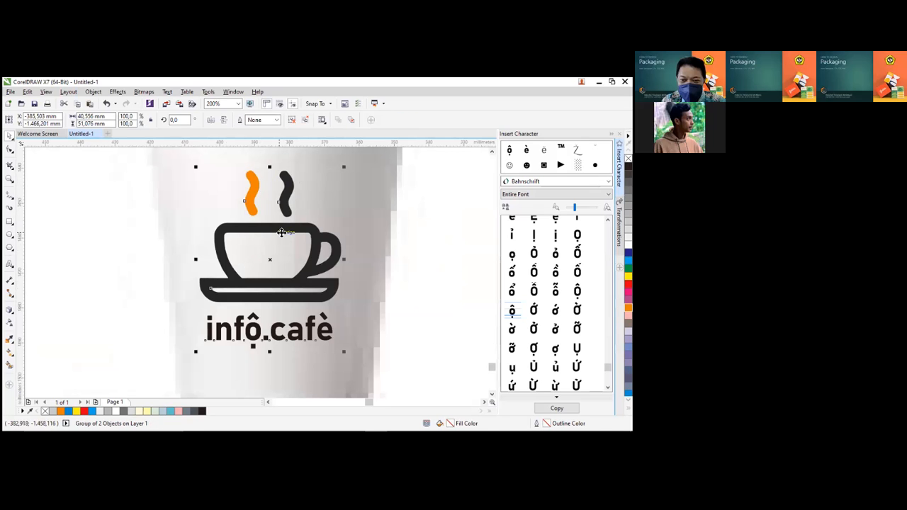
Place a copy of the logo on the black ribbed cup and recolour its black parts white
{"action": "scroll", "coordinate": [279, 229], "scroll_direction": "down", "scroll_amount": 2}
{"action": "scroll", "coordinate": [227, 263], "scroll_direction": "down", "scroll_amount": 1}
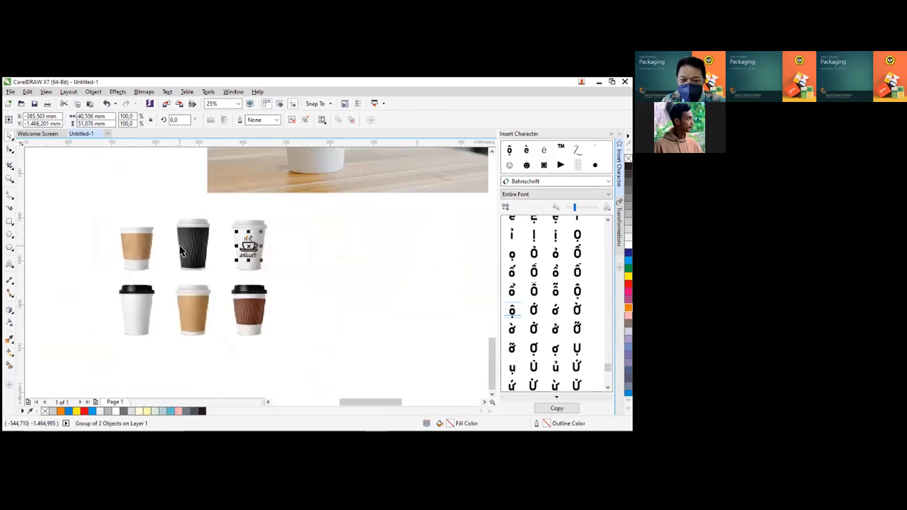
{"action": "left_click_drag", "start_coordinate": [318, 247], "coordinate": [205, 255]}
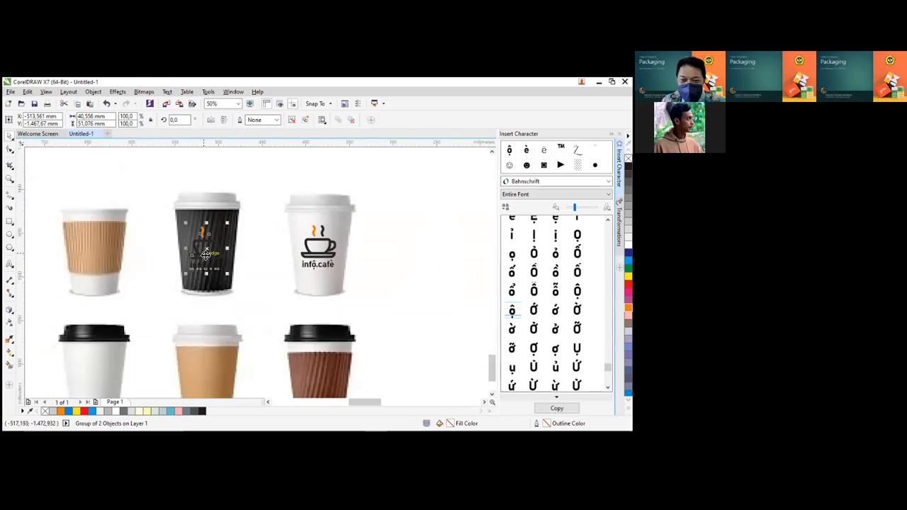
{"action": "scroll", "coordinate": [204, 252], "scroll_direction": "up", "scroll_amount": 1}
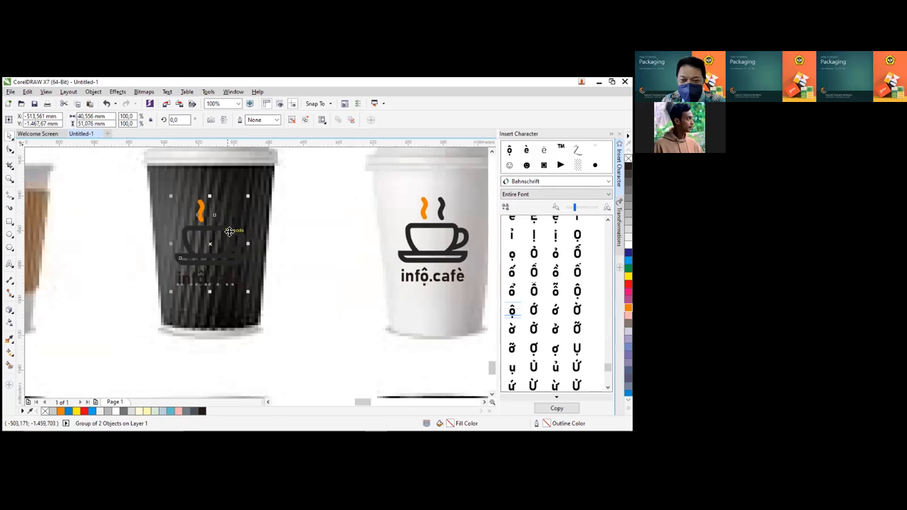
{"action": "left_click", "coordinate": [228, 227], "text": "ctrl"}
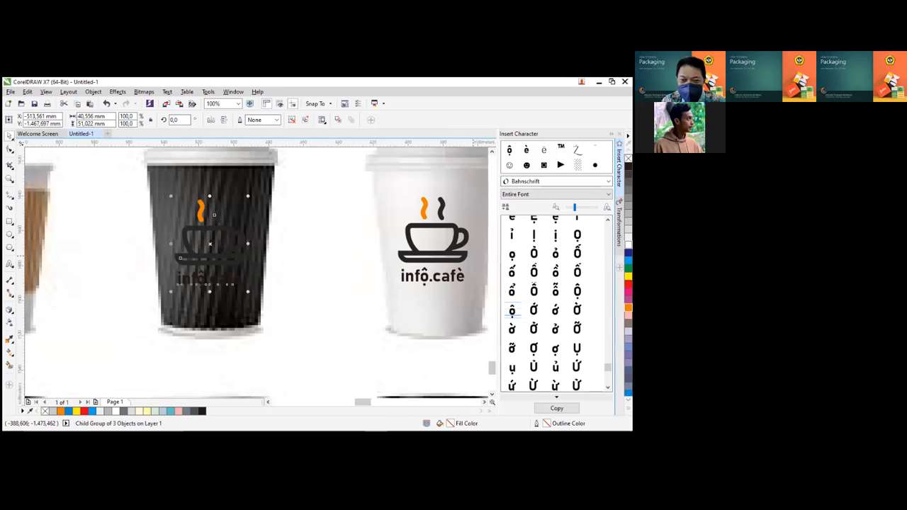
{"action": "left_click", "coordinate": [628, 244]}
{"action": "left_click", "coordinate": [327, 266]}
Convert the photo of the six cups to a 555 dpi bitmap in RGB Color (24-bit) mode
{"action": "scroll", "coordinate": [109, 282], "scroll_direction": "down", "scroll_amount": 1}
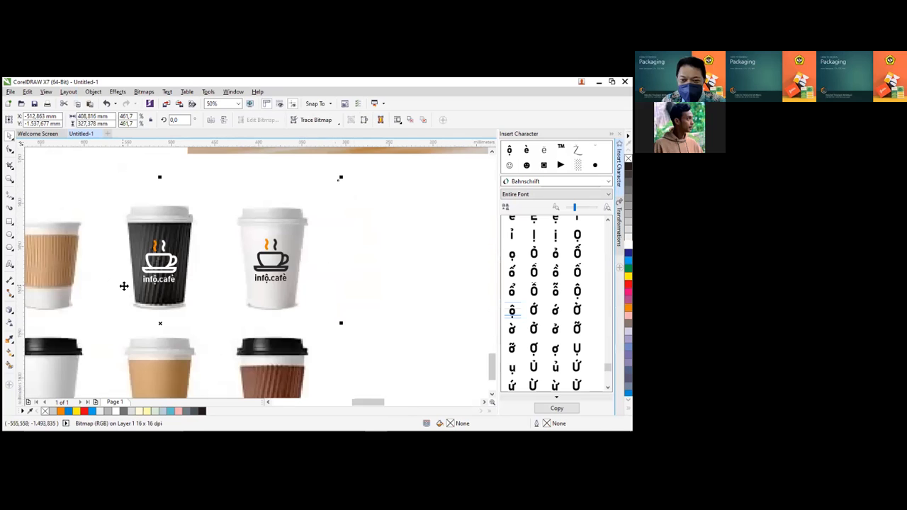
{"action": "scroll", "coordinate": [122, 288], "scroll_direction": "down", "scroll_amount": 1}
{"action": "scroll", "coordinate": [141, 286], "scroll_direction": "up", "scroll_amount": 1}
{"action": "scroll", "coordinate": [128, 292], "scroll_direction": "down", "scroll_amount": 1}
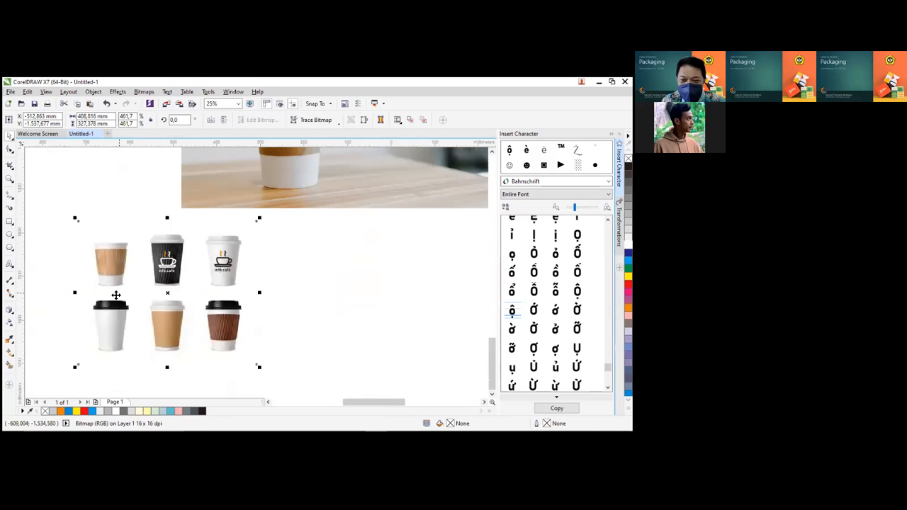
{"action": "scroll", "coordinate": [106, 287], "scroll_direction": "up", "scroll_amount": 1}
{"action": "scroll", "coordinate": [121, 258], "scroll_direction": "up", "scroll_amount": 1}
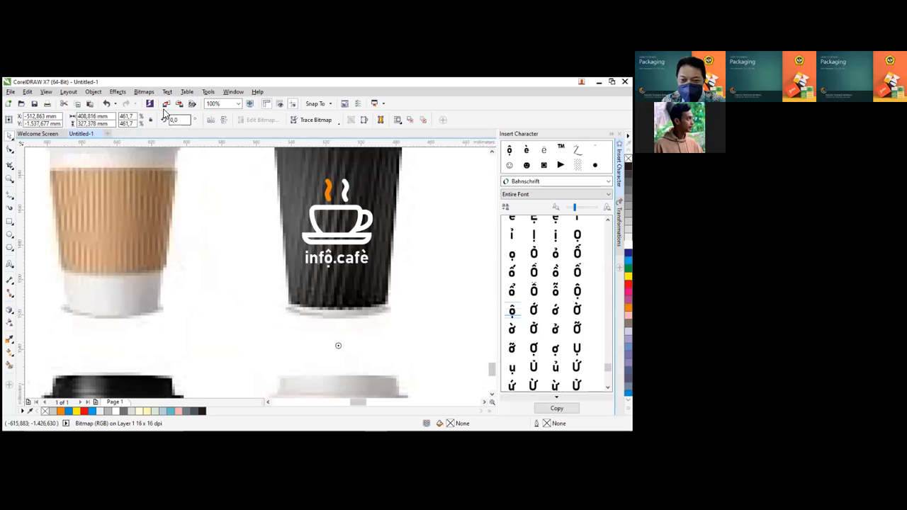
{"action": "left_click", "coordinate": [146, 92]}
{"action": "left_click", "coordinate": [174, 104]}
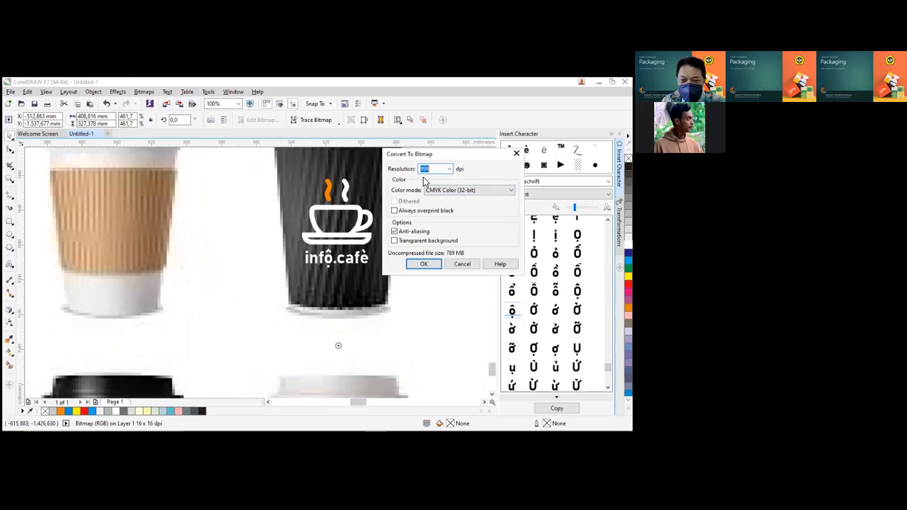
{"action": "type", "text": "555"}
{"action": "key", "text": "Tab"}
{"action": "left_click", "coordinate": [435, 191]}
{"action": "left_click", "coordinate": [435, 228]}
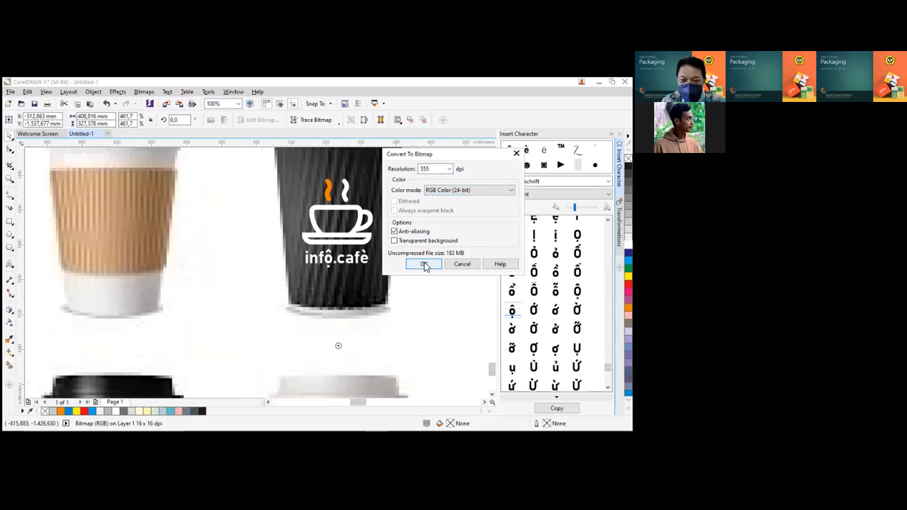
{"action": "left_click", "coordinate": [424, 264]}
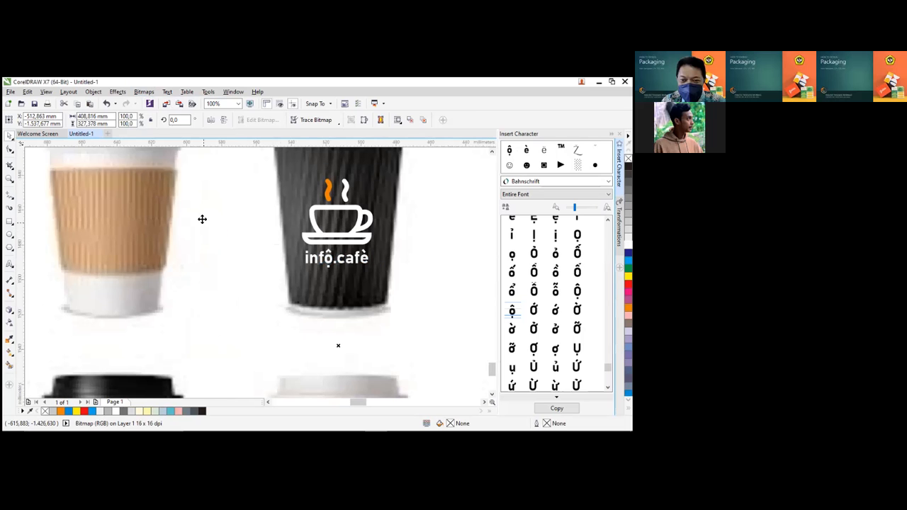
Scale the white logo on the black cup down to about 32 mm wide
{"action": "scroll", "coordinate": [287, 264], "scroll_direction": "down", "scroll_amount": 1}
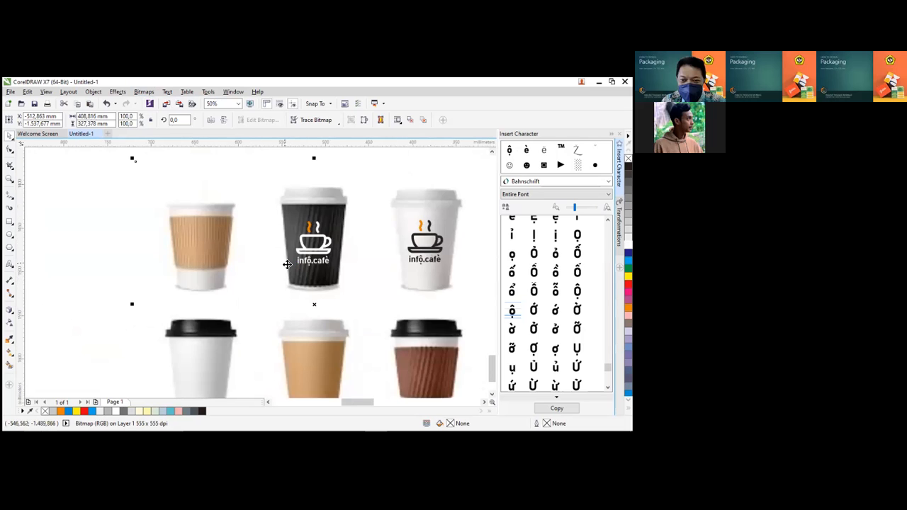
{"action": "scroll", "coordinate": [287, 265], "scroll_direction": "down", "scroll_amount": 1}
{"action": "key", "text": "F2"}
{"action": "left_click_drag", "start_coordinate": [168, 187], "coordinate": [459, 353]}
{"action": "left_click", "coordinate": [405, 309]}
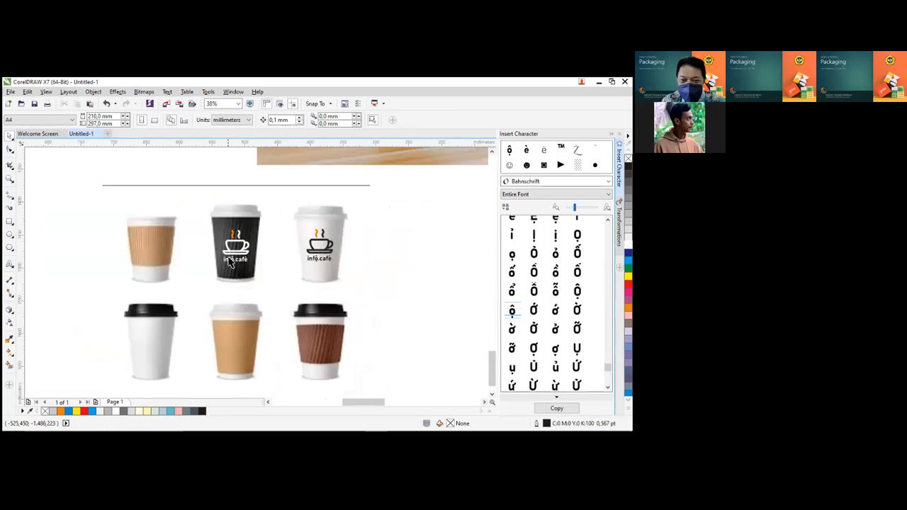
{"action": "scroll", "coordinate": [229, 264], "scroll_direction": "up", "scroll_amount": 2}
{"action": "left_click", "coordinate": [260, 259]}
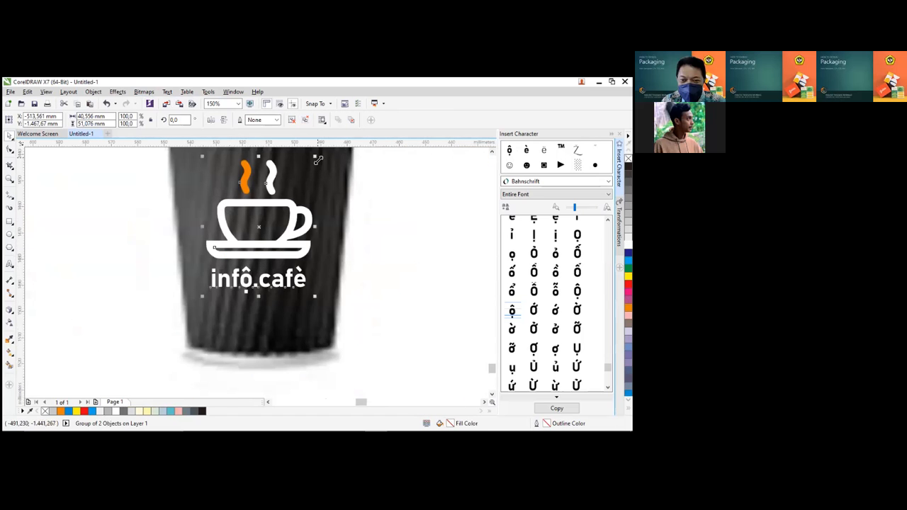
{"action": "scroll", "coordinate": [364, 217], "scroll_direction": "down", "scroll_amount": 2}
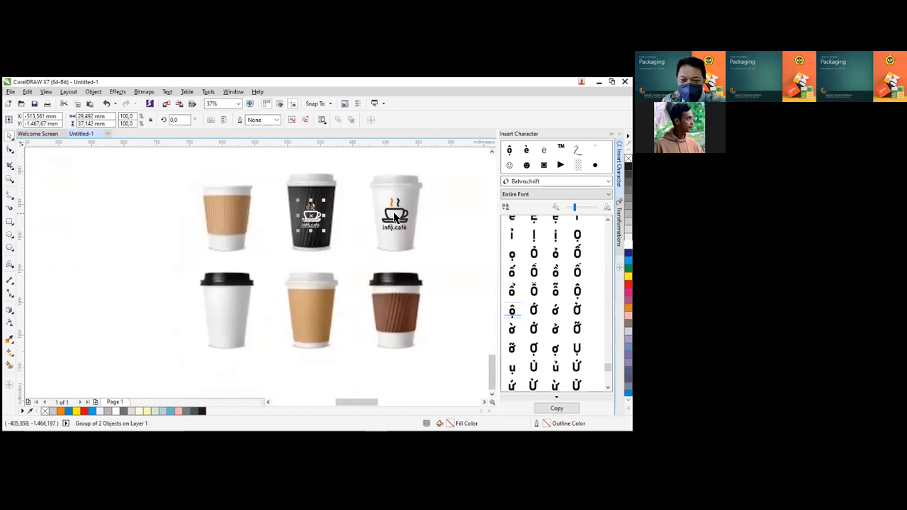
{"action": "scroll", "coordinate": [317, 213], "scroll_direction": "up", "scroll_amount": 2}
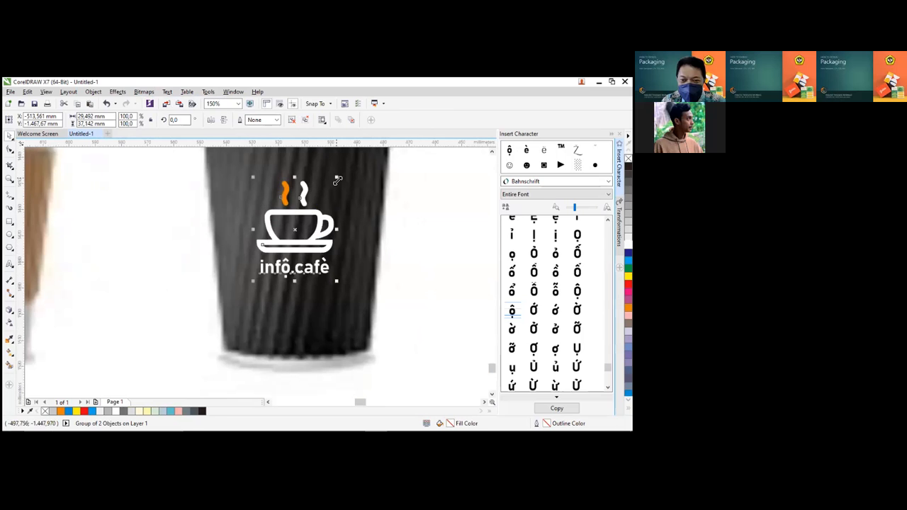
{"action": "left_click_drag", "start_coordinate": [338, 181], "coordinate": [340, 166]}
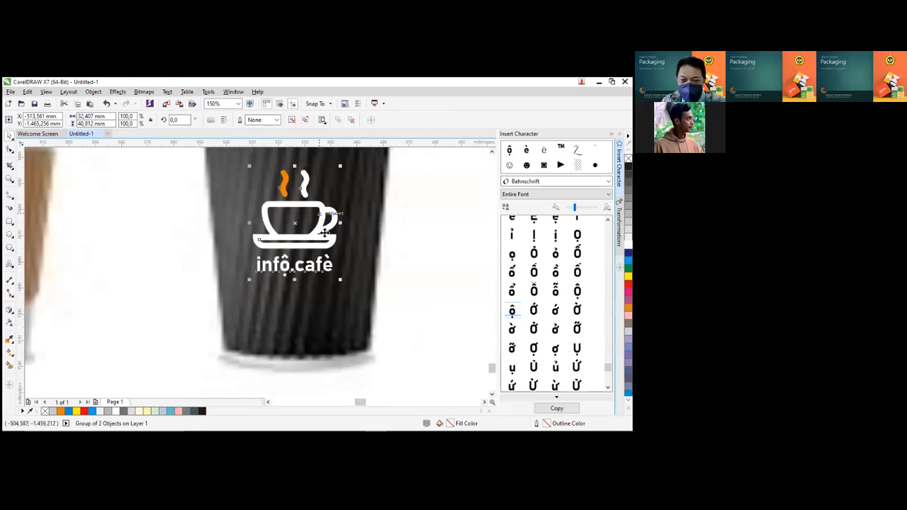
Place a copy of the white cup's logo on the kraft-sleeved cup, scaled to about 30 mm wide
{"action": "scroll", "coordinate": [330, 252], "scroll_direction": "down", "scroll_amount": 4}
{"action": "key", "text": "F2"}
{"action": "left_click_drag", "start_coordinate": [259, 222], "coordinate": [386, 290]}
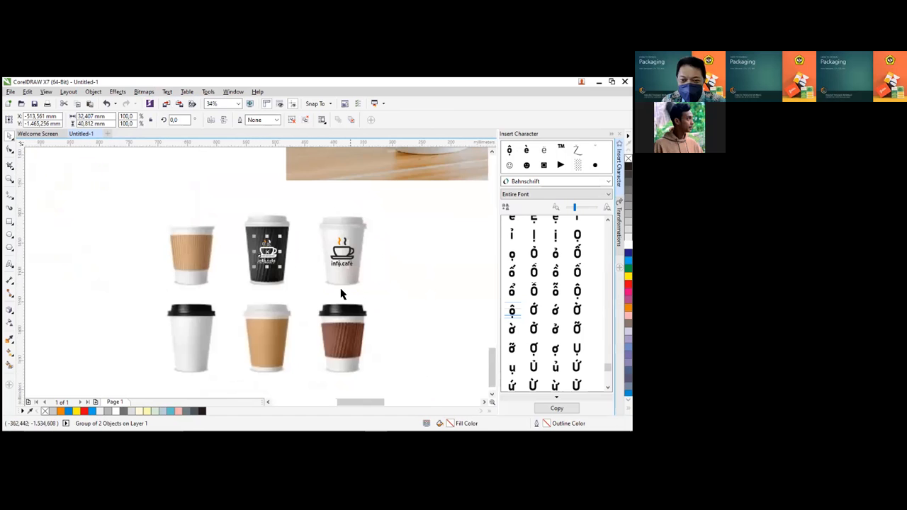
{"action": "left_click", "coordinate": [411, 260]}
{"action": "left_click", "coordinate": [268, 257]}
{"action": "left_click", "coordinate": [338, 257]}
{"action": "left_click_drag", "start_coordinate": [337, 262], "coordinate": [201, 242]}
{"action": "left_click", "coordinate": [393, 266]}
Copy the logos from the upper cups onto the black-lidded white, plain brown and dark-brown-sleeved cups, using the white version on the last
{"action": "left_click_drag", "start_coordinate": [338, 263], "coordinate": [182, 349]}
{"action": "left_click_drag", "start_coordinate": [197, 266], "coordinate": [274, 345]}
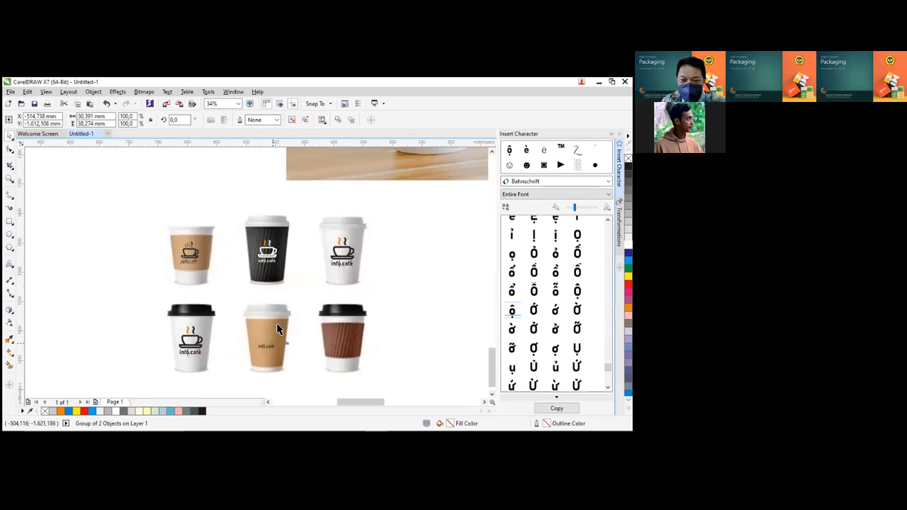
{"action": "left_click_drag", "start_coordinate": [268, 263], "coordinate": [344, 344]}
{"action": "left_click", "coordinate": [432, 344]}
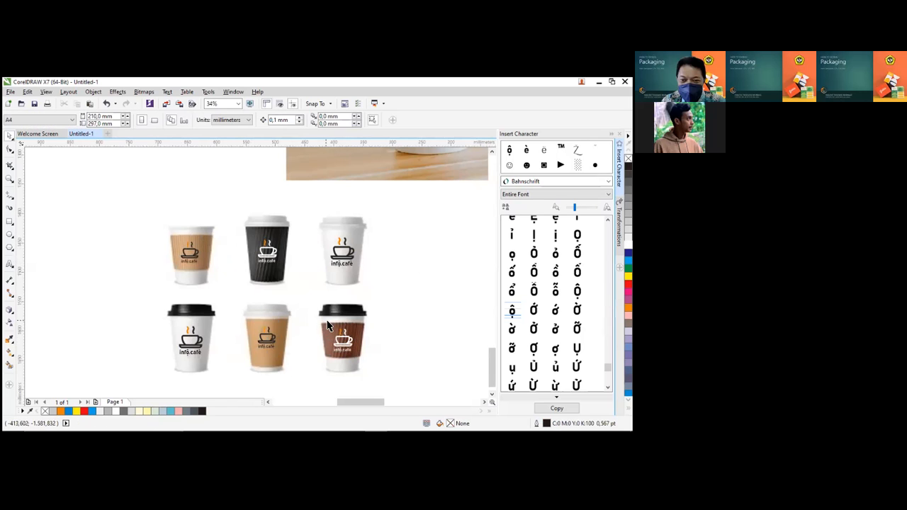
Place a copy of the dark logo, enlarged to about 117 mm wide, below the cup photo and centre it horizontally on the photo
{"action": "scroll", "coordinate": [327, 324], "scroll_direction": "down", "scroll_amount": 3}
{"action": "left_click_drag", "start_coordinate": [221, 255], "coordinate": [404, 355]}
{"action": "left_click_drag", "start_coordinate": [274, 226], "coordinate": [243, 328]}
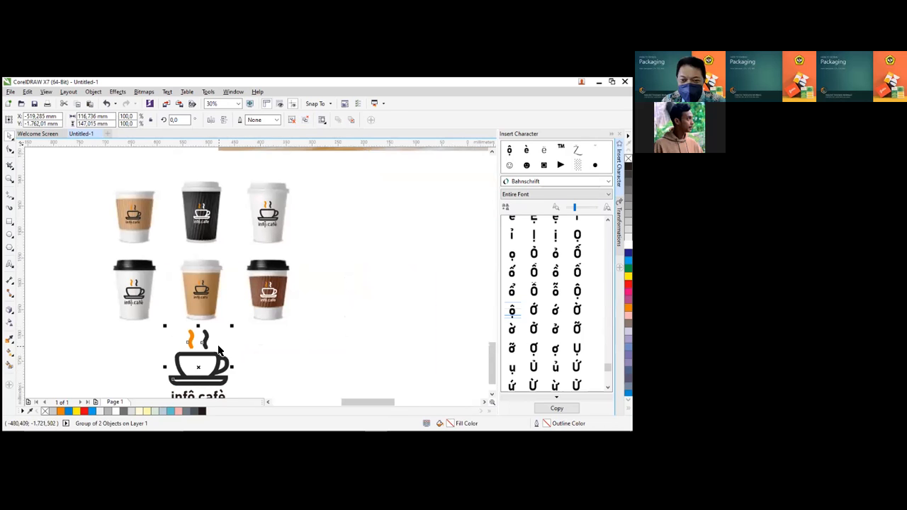
{"action": "scroll", "coordinate": [218, 350], "scroll_direction": "down", "scroll_amount": 1}
{"action": "key", "text": "F2"}
{"action": "left_click_drag", "start_coordinate": [134, 249], "coordinate": [288, 334]}
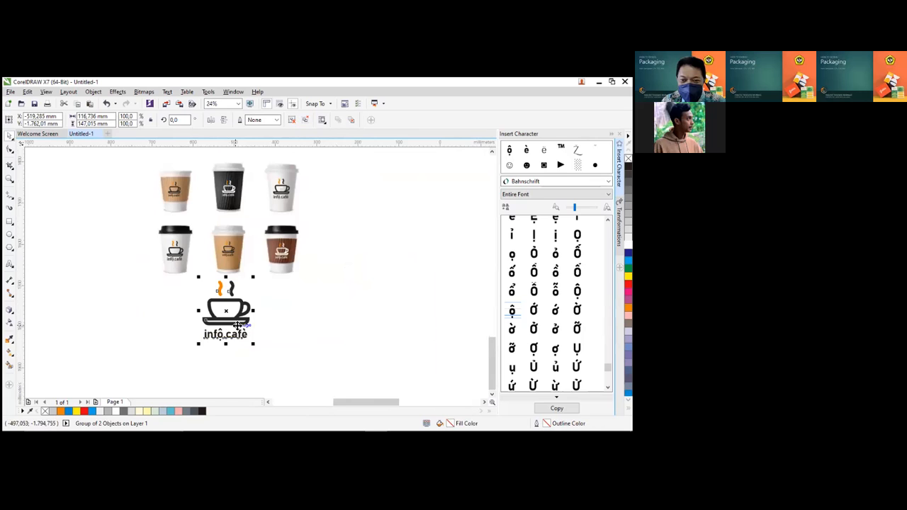
{"action": "left_click", "coordinate": [219, 255], "text": "shift"}
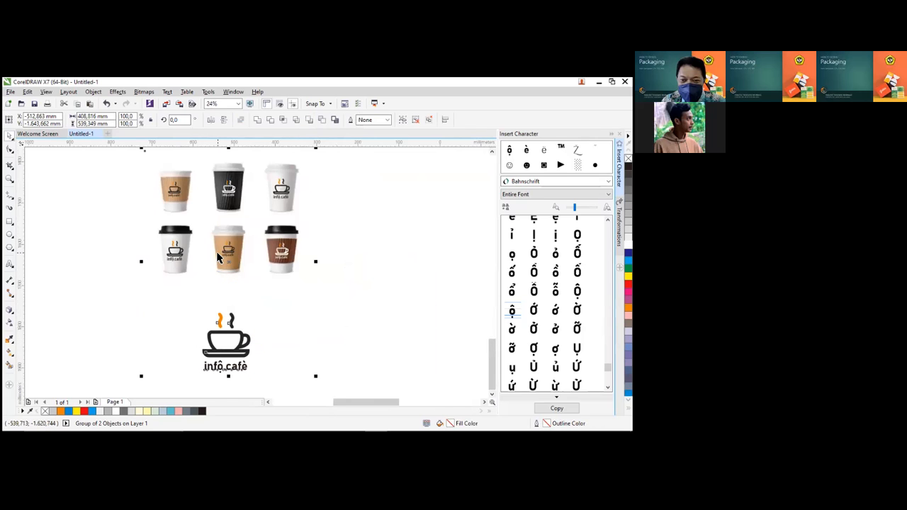
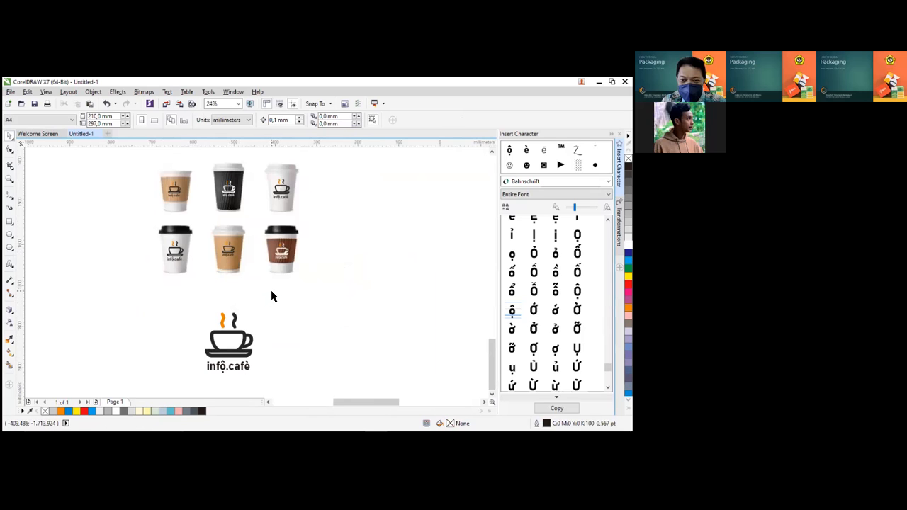
Place a copy of the logo from below the six-cup photo in the empty area beside the photo
{"action": "scroll", "coordinate": [96, 374], "scroll_direction": "down", "scroll_amount": 1}
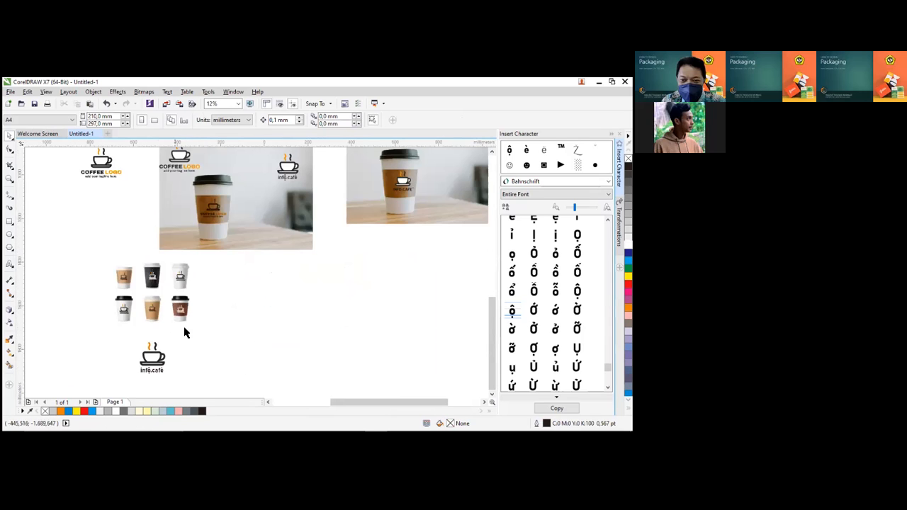
{"action": "left_click_drag", "start_coordinate": [162, 358], "coordinate": [316, 301]}
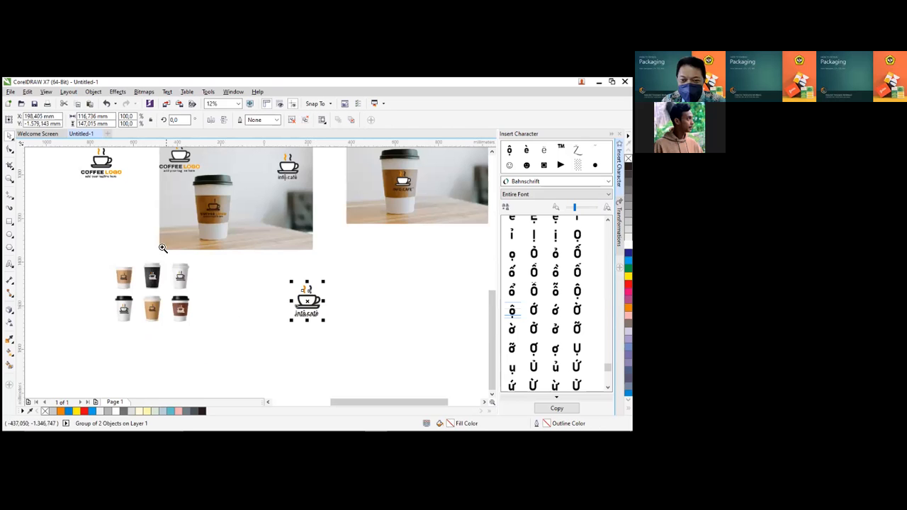
{"action": "scroll", "coordinate": [340, 349], "scroll_direction": "up", "scroll_amount": 1}
{"action": "left_click_drag", "start_coordinate": [359, 278], "coordinate": [334, 268]}
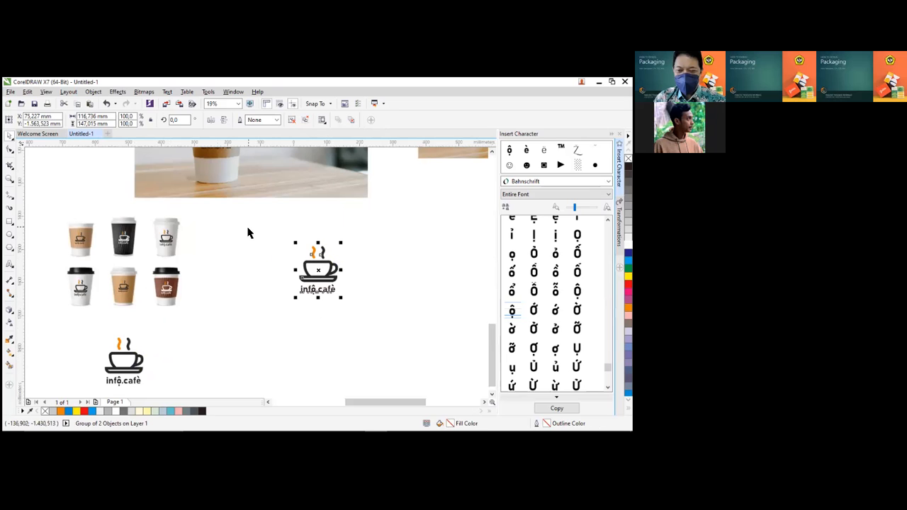
Examine the logo on the white cup and the separate logo copy at close range
{"action": "scroll", "coordinate": [166, 241], "scroll_direction": "up", "scroll_amount": 2}
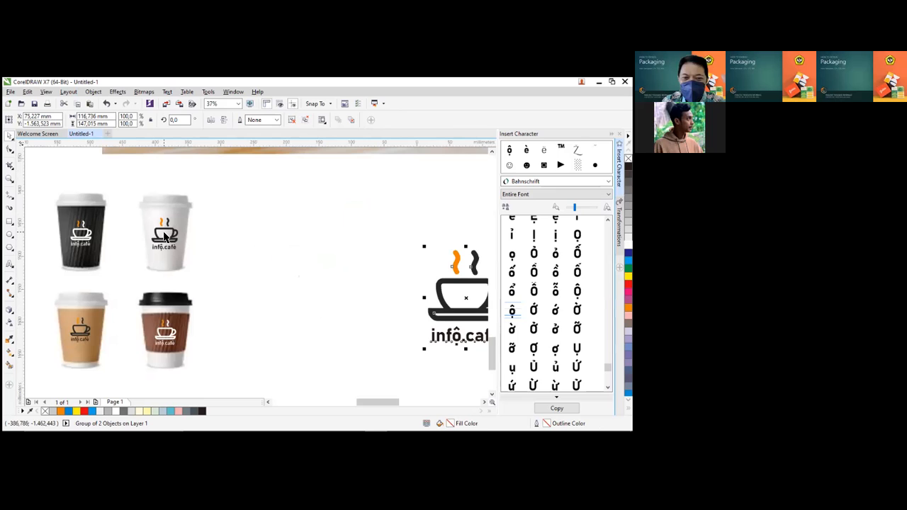
{"action": "scroll", "coordinate": [182, 229], "scroll_direction": "up", "scroll_amount": 2}
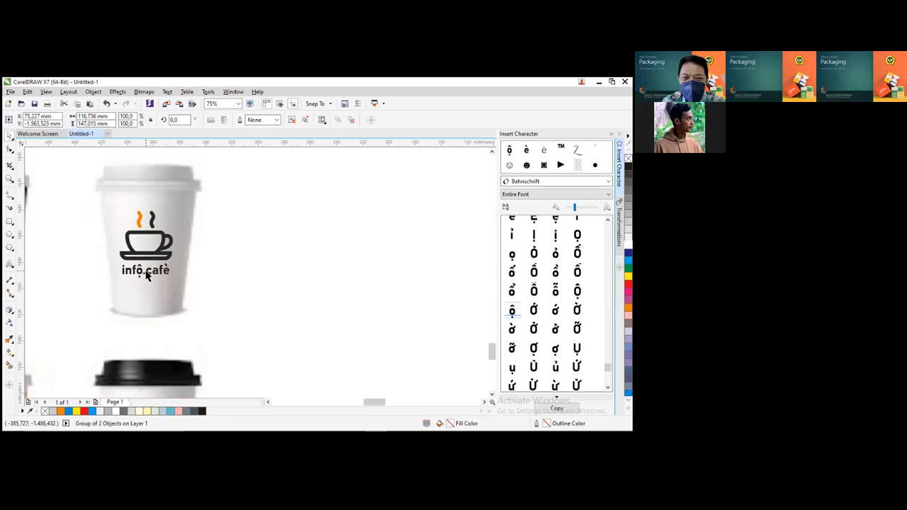
{"action": "scroll", "coordinate": [147, 275], "scroll_direction": "up", "scroll_amount": 2}
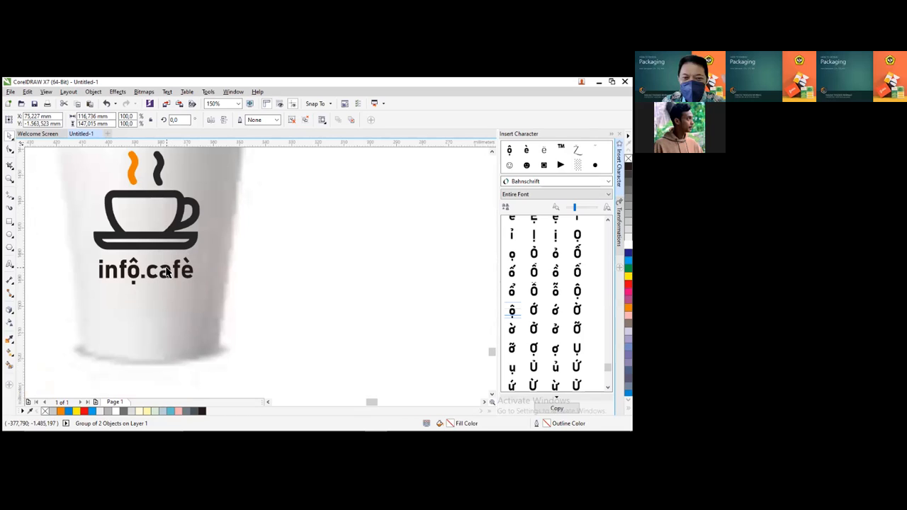
{"action": "scroll", "coordinate": [234, 276], "scroll_direction": "down", "scroll_amount": 5}
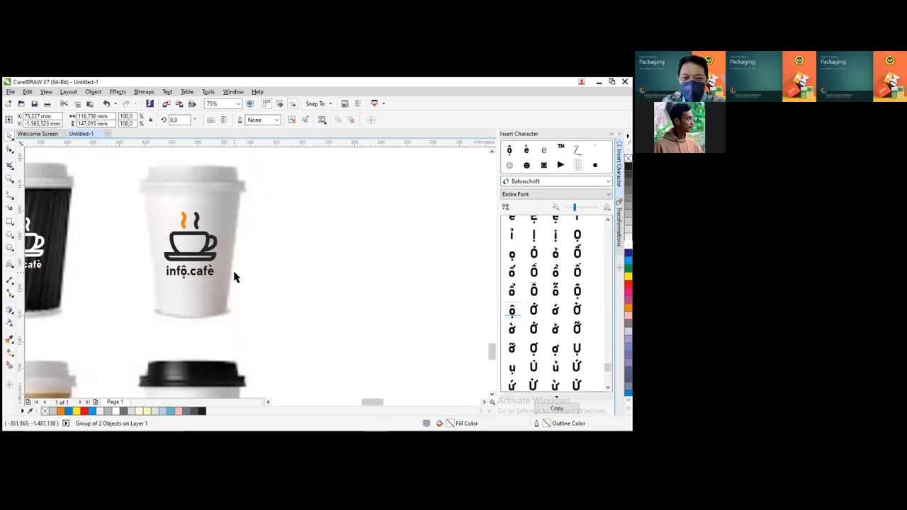
{"action": "scroll", "coordinate": [237, 270], "scroll_direction": "down", "scroll_amount": 2}
{"action": "key", "text": "z"}
{"action": "left_click_drag", "start_coordinate": [331, 260], "coordinate": [436, 349]}
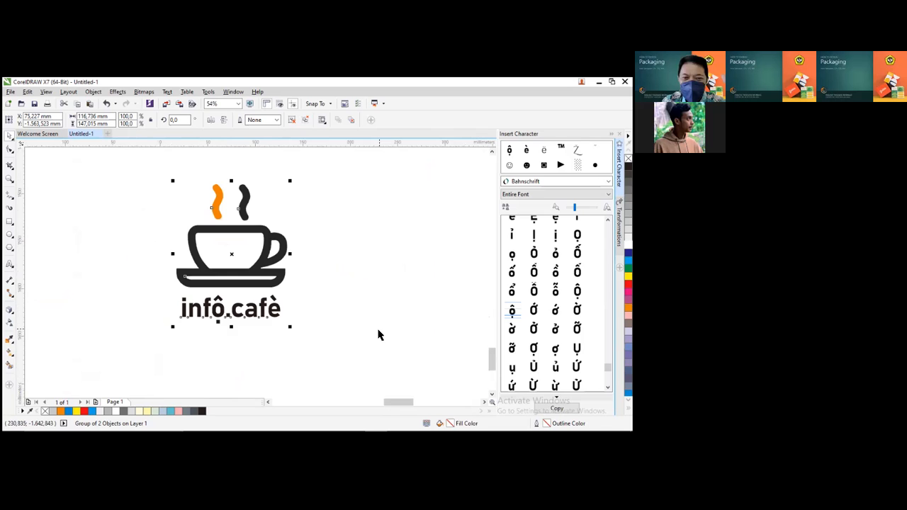
Try enlarging the logo copy to about 446 mm and about 953 mm wide, and undo both enlargements
{"action": "scroll", "coordinate": [359, 328], "scroll_direction": "down", "scroll_amount": 5}
{"action": "left_click_drag", "start_coordinate": [345, 329], "coordinate": [422, 392]}
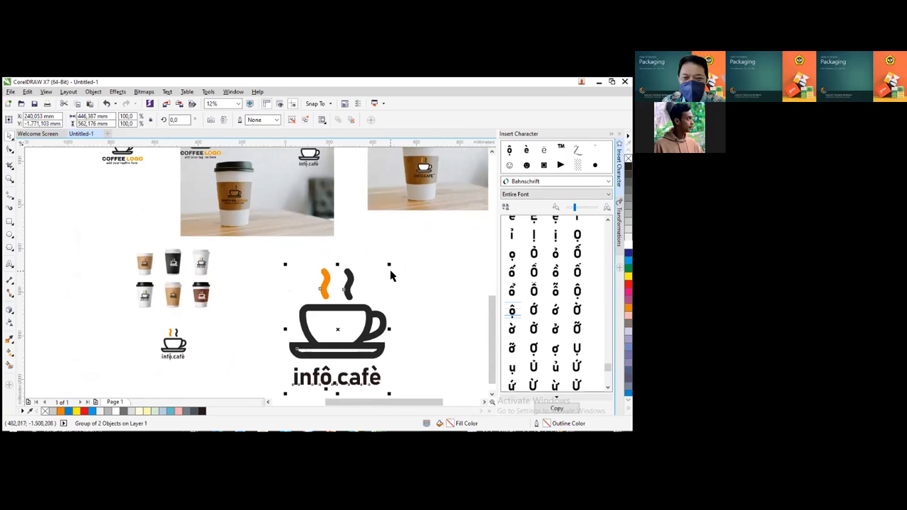
{"action": "left_click_drag", "start_coordinate": [390, 265], "coordinate": [438, 239]}
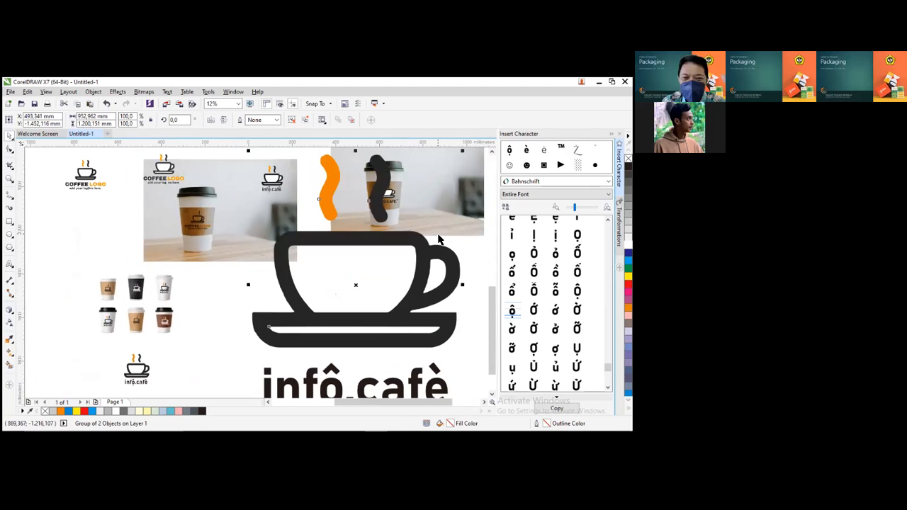
{"action": "key", "text": "ctrl+z"}
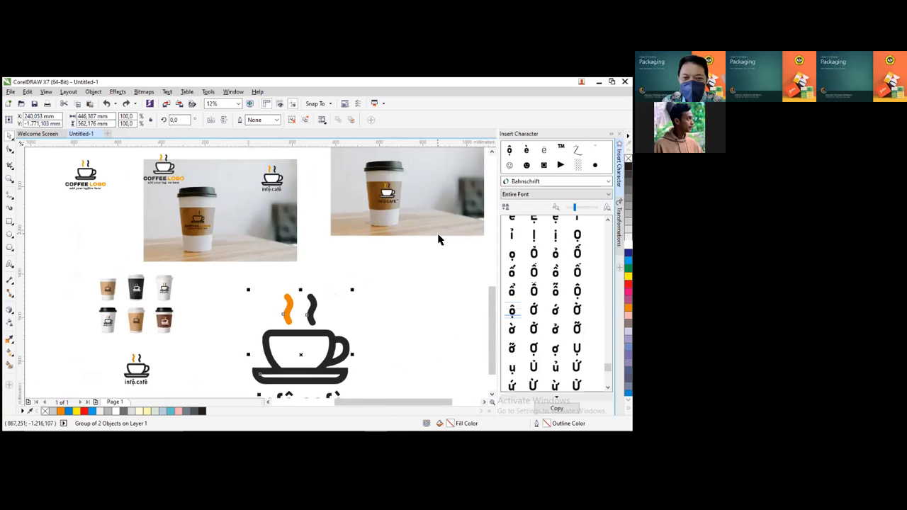
{"action": "key", "text": "ctrl+z"}
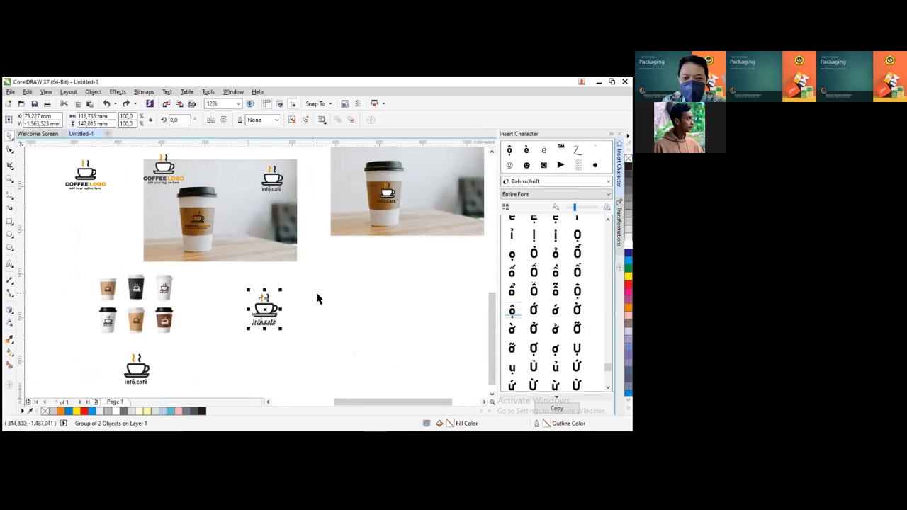
Deselect the logo copy and check which measurement units the document offers, without changing them
{"action": "left_click_drag", "start_coordinate": [229, 274], "coordinate": [342, 357]}
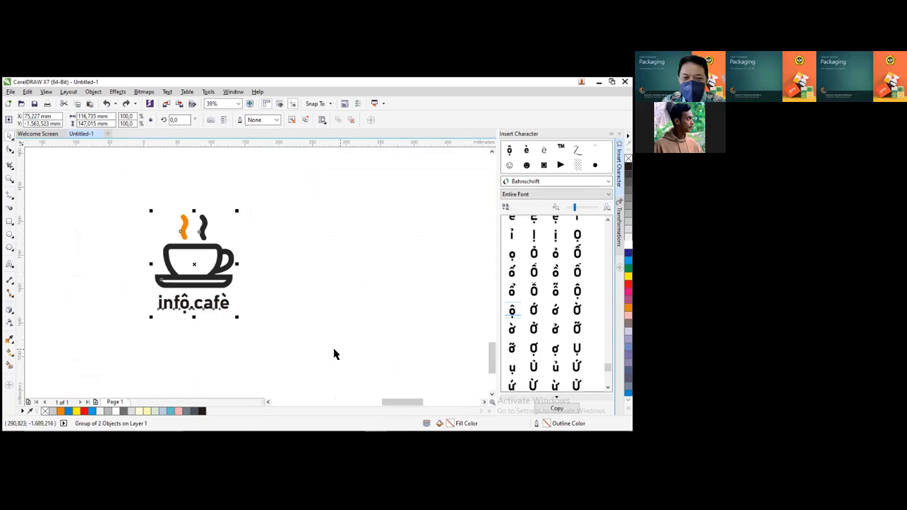
{"action": "left_click", "coordinate": [265, 176]}
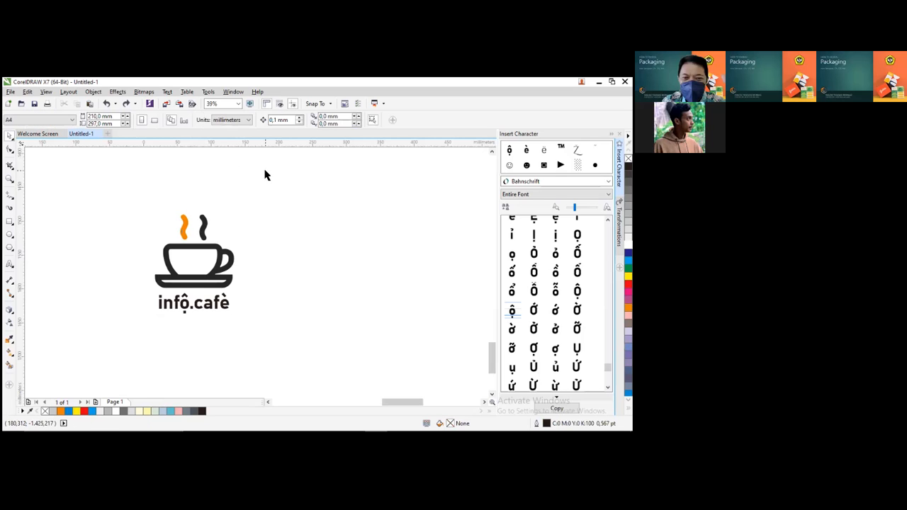
{"action": "left_click", "coordinate": [240, 120]}
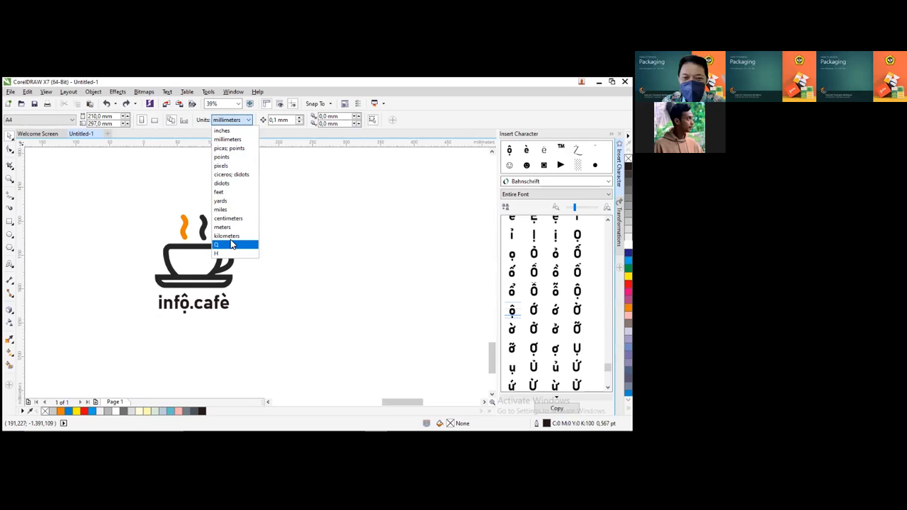
{"action": "left_click", "coordinate": [287, 289]}
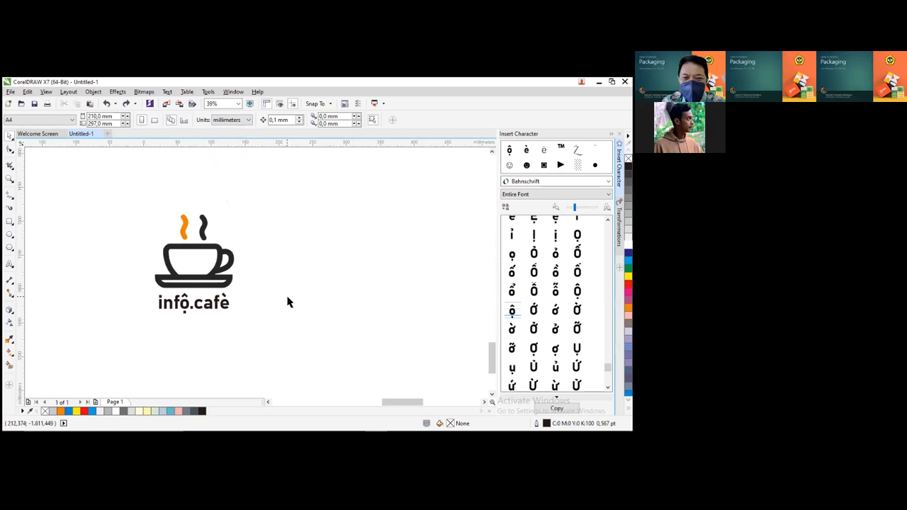
{"action": "scroll", "coordinate": [247, 285], "scroll_direction": "down", "scroll_amount": 5}
{"action": "scroll", "coordinate": [247, 289], "scroll_direction": "up", "scroll_amount": 5}
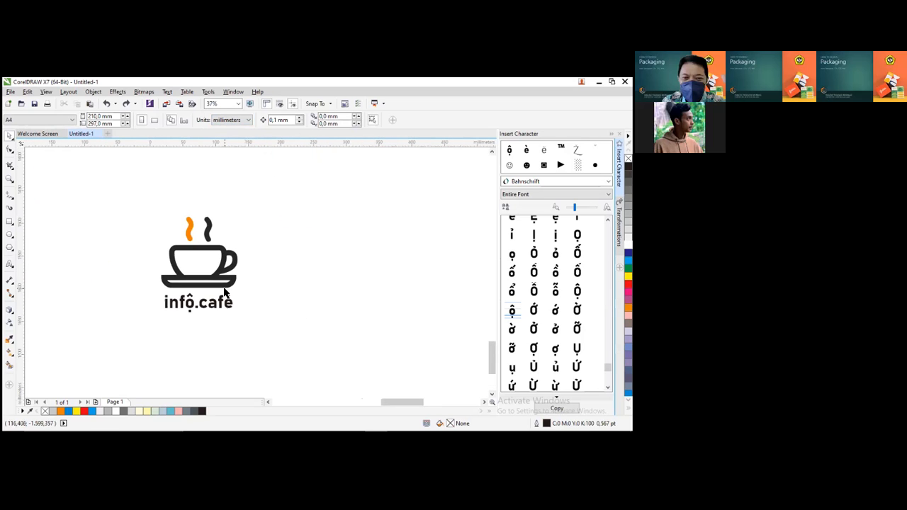
{"action": "left_click", "coordinate": [219, 281]}
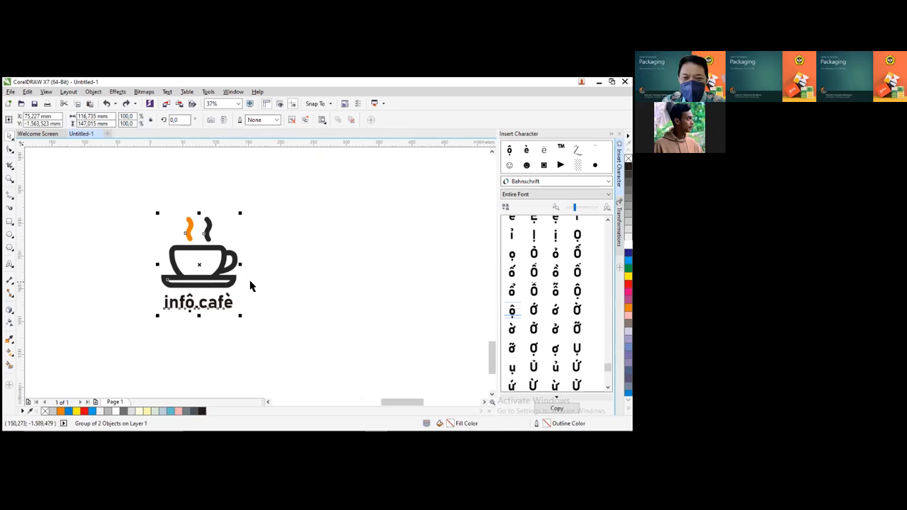
{"action": "scroll", "coordinate": [240, 277], "scroll_direction": "down", "scroll_amount": 2}
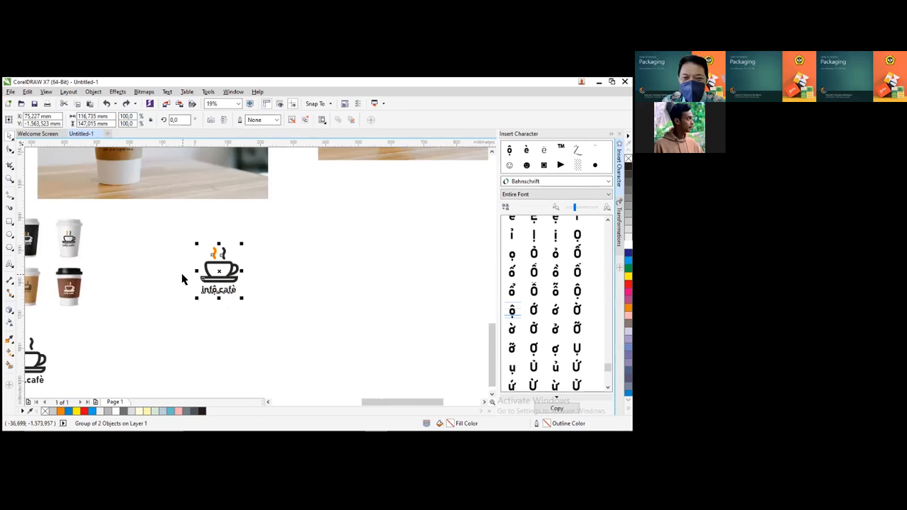
{"action": "scroll", "coordinate": [93, 255], "scroll_direction": "up", "scroll_amount": 2}
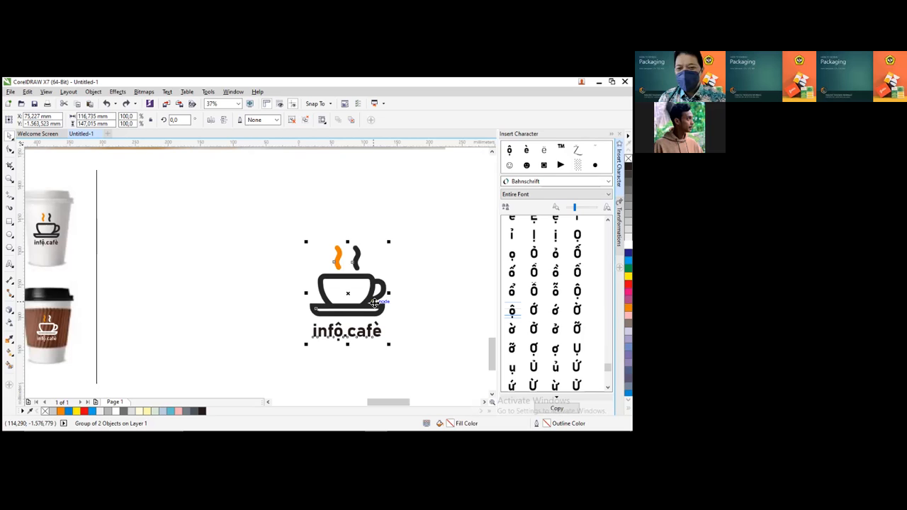
{"action": "scroll", "coordinate": [374, 302], "scroll_direction": "down", "scroll_amount": 2}
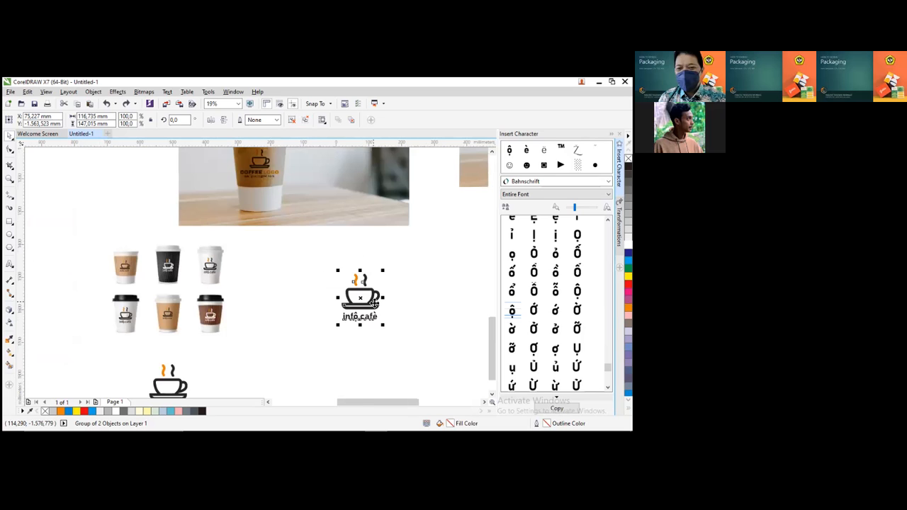
{"action": "scroll", "coordinate": [374, 303], "scroll_direction": "down", "scroll_amount": 1}
{"action": "key", "text": "z"}
{"action": "left_click_drag", "start_coordinate": [352, 273], "coordinate": [435, 346]}
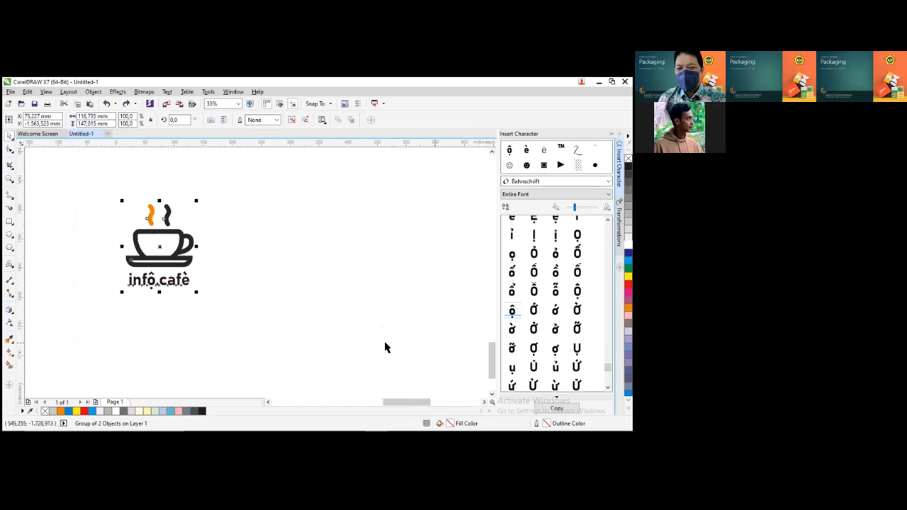
Draw an upright rectangle about 496 by 675 mm in the empty area away from the logo copy
{"action": "scroll", "coordinate": [376, 284], "scroll_direction": "down", "scroll_amount": 3}
{"action": "left_click_drag", "start_coordinate": [309, 257], "coordinate": [430, 318]}
{"action": "left_click", "coordinate": [10, 222]}
{"action": "mouse_move", "coordinate": [225, 223]}
{"action": "left_mouse_down"}
{"action": "mouse_move", "coordinate": [301, 300]}
{"action": "mouse_move", "coordinate": [330, 365]}
{"action": "left_mouse_up"}
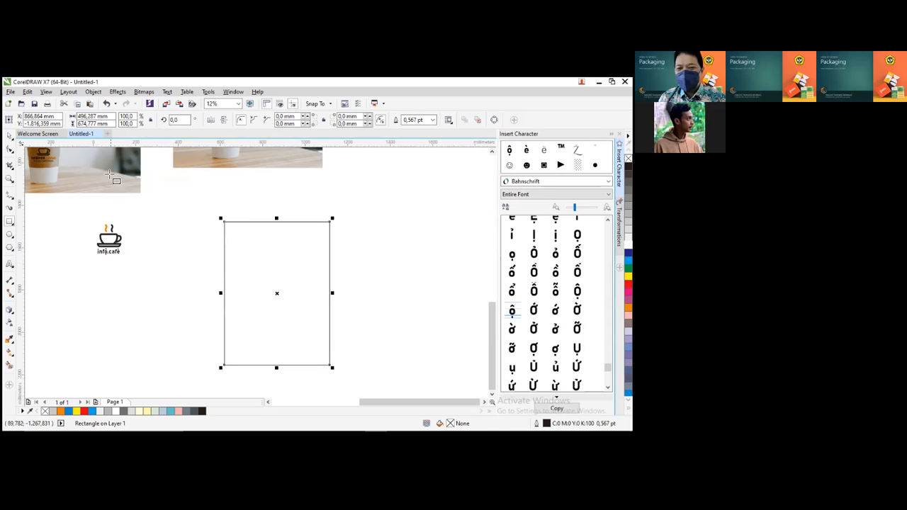
Set the rectangle's size to 320 mm wide and 485 mm high
{"action": "left_click", "coordinate": [97, 116]}
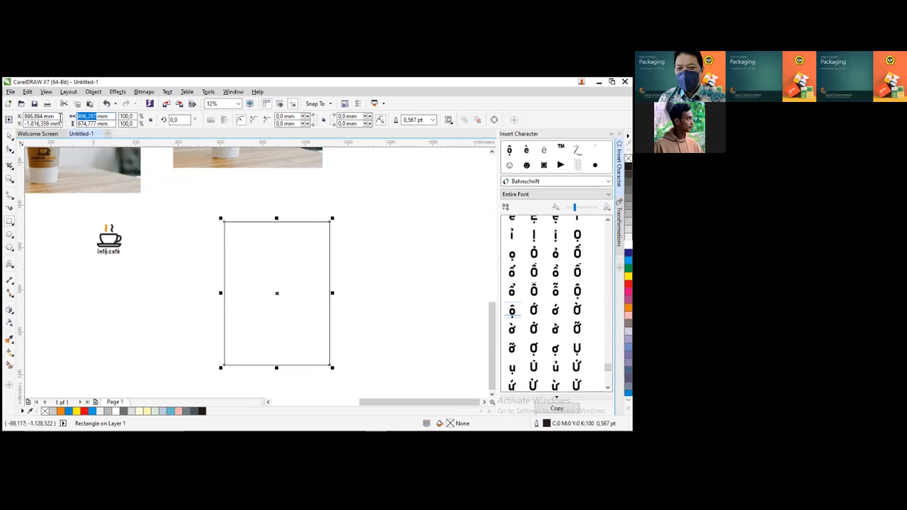
{"action": "type", "text": "32"}
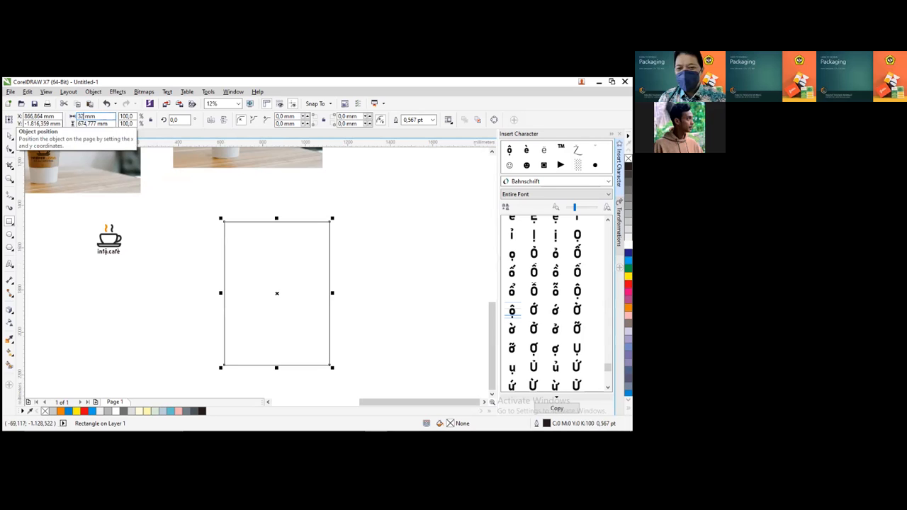
{"action": "type", "text": "0"}
{"action": "key", "text": "Tab"}
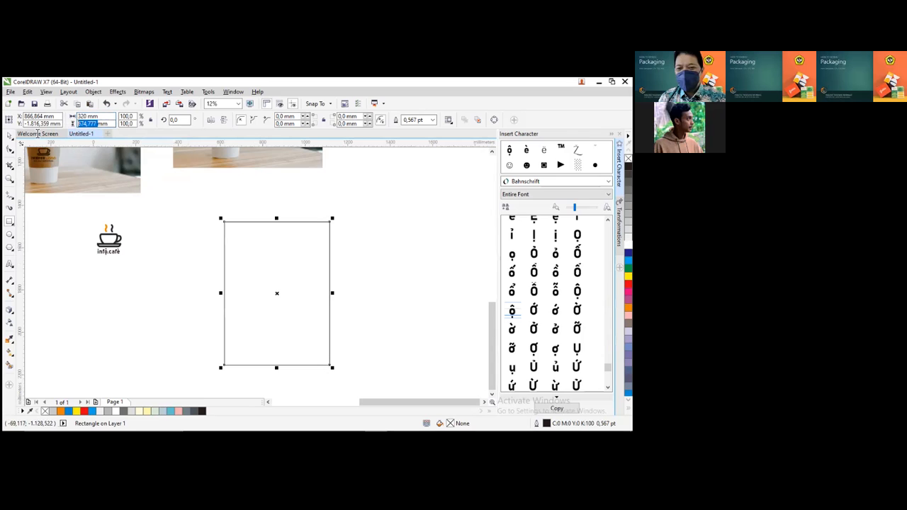
{"action": "type", "text": "4"}
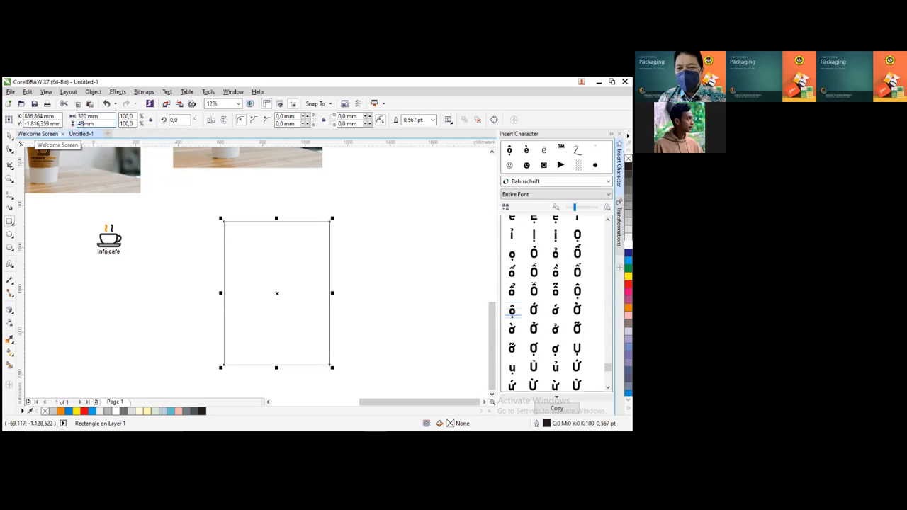
{"action": "type", "text": "85"}
{"action": "key", "text": "Return"}
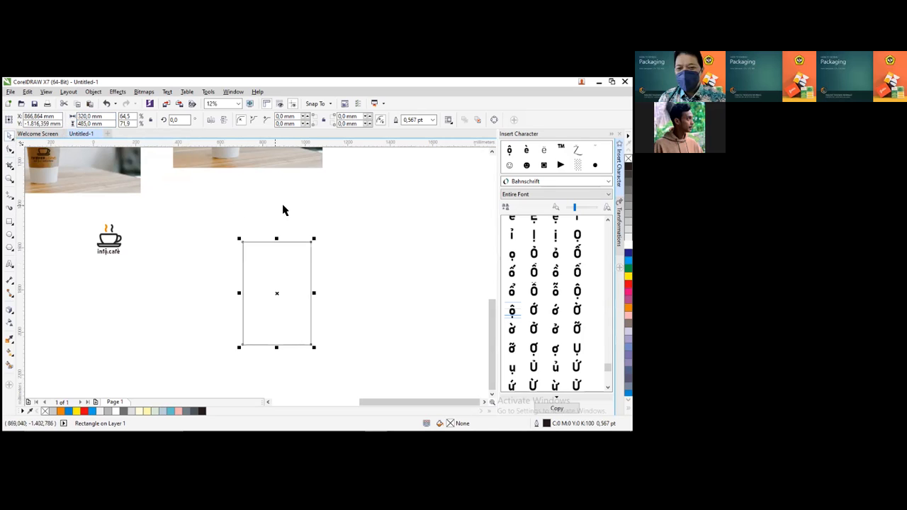
Add a single inside contour to the rectangle with a 5 mm offset
{"action": "left_click_drag", "start_coordinate": [216, 212], "coordinate": [399, 377]}
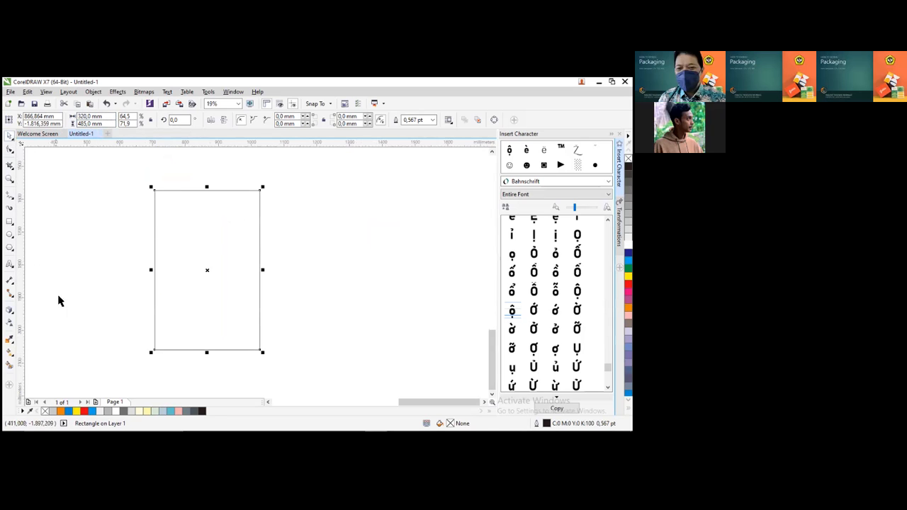
{"action": "left_click", "coordinate": [11, 310]}
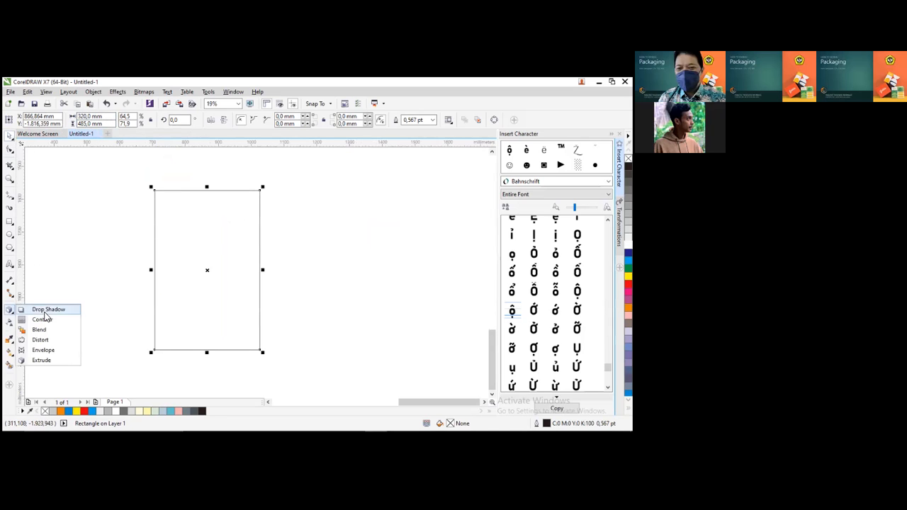
{"action": "left_click", "coordinate": [41, 320]}
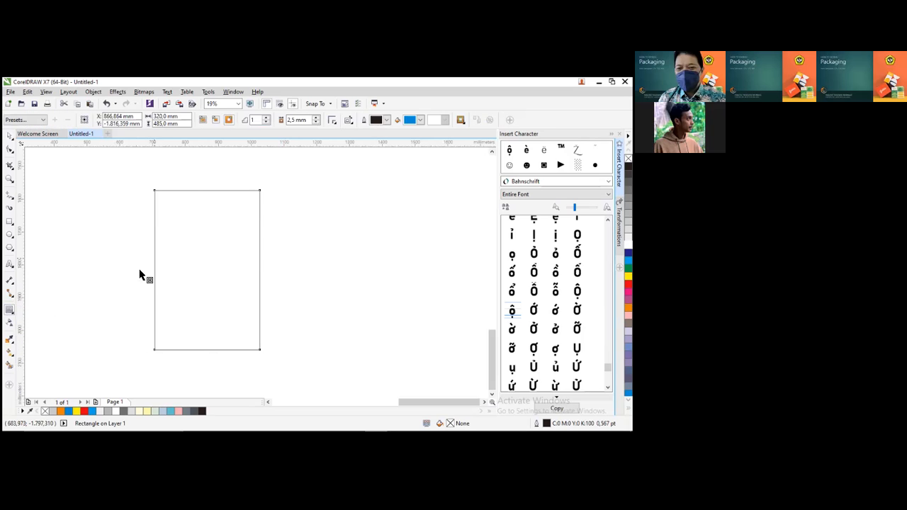
{"action": "left_click", "coordinate": [216, 121]}
{"action": "double_click", "coordinate": [293, 119]}
{"action": "type", "text": "5"}
{"action": "key", "text": "Return"}
Break the contour group apart and move the inner rectangle out beside the original one
{"action": "left_click", "coordinate": [10, 136]}
{"action": "right_click", "coordinate": [221, 233]}
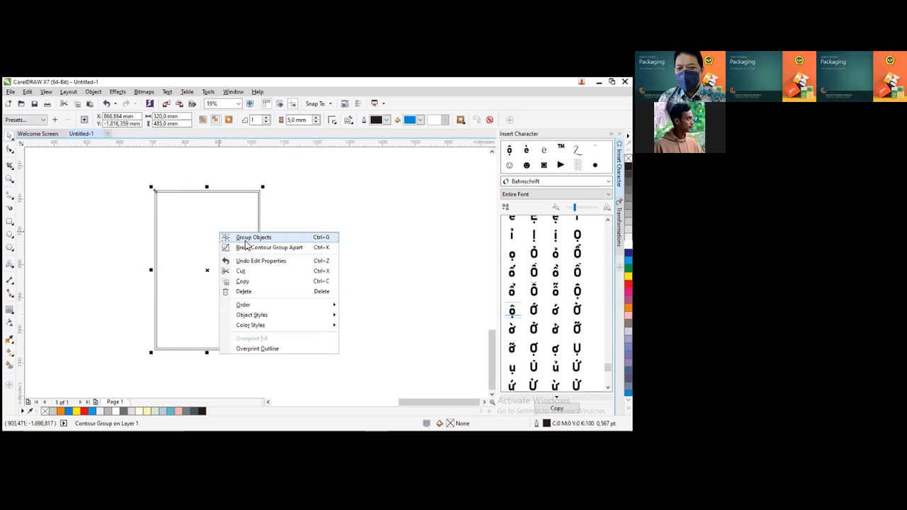
{"action": "left_click", "coordinate": [244, 247]}
{"action": "left_click", "coordinate": [222, 233]}
{"action": "left_click_drag", "start_coordinate": [202, 241], "coordinate": [348, 238]}
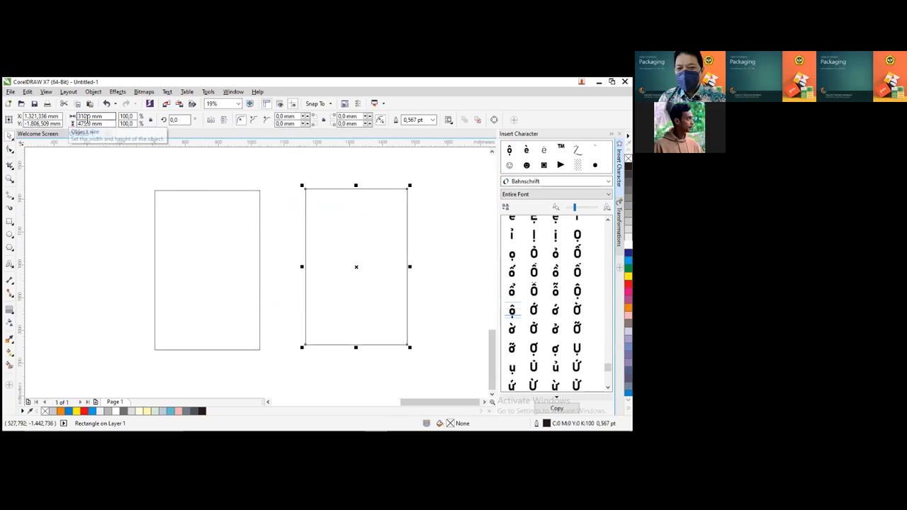
Place the café logo inside the 310 × 475 mm rectangle, near its upper edge
{"action": "scroll", "coordinate": [310, 219], "scroll_direction": "down", "scroll_amount": 2}
{"action": "key", "text": "z"}
{"action": "left_click_drag", "start_coordinate": [94, 168], "coordinate": [414, 329]}
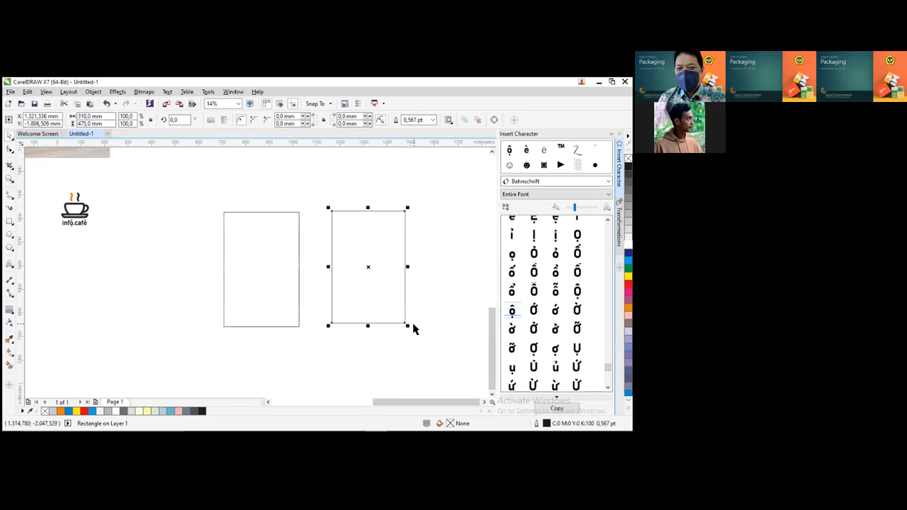
{"action": "left_click", "coordinate": [83, 220]}
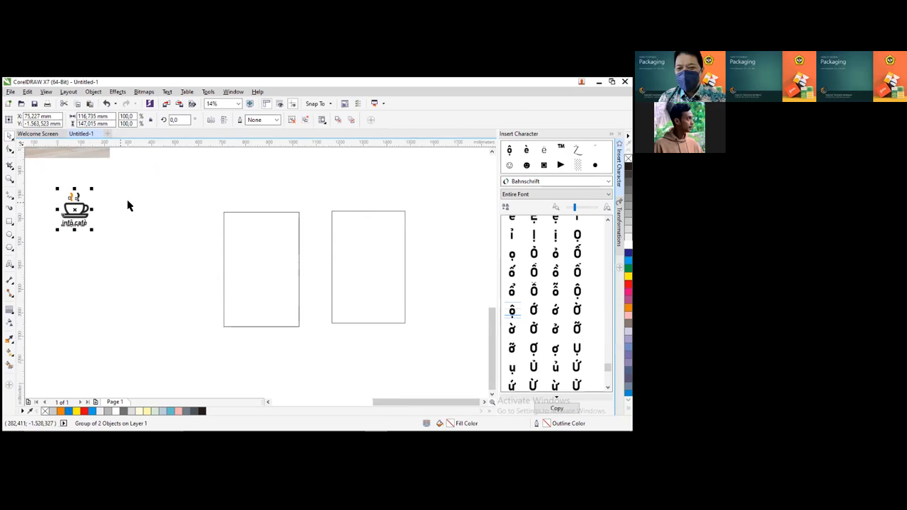
{"action": "left_click_drag", "start_coordinate": [84, 215], "coordinate": [363, 233]}
{"action": "scroll", "coordinate": [363, 234], "scroll_direction": "up", "scroll_amount": 2}
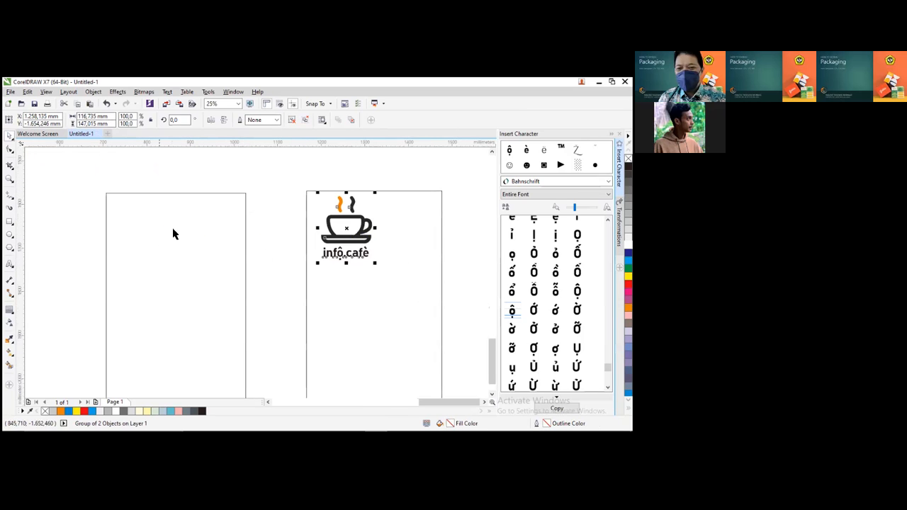
Scale the logo down to about 50 by 63 mm near the rectangle's upper corner and undo the extra changes
{"action": "scroll", "coordinate": [156, 225], "scroll_direction": "down", "scroll_amount": 4}
{"action": "scroll", "coordinate": [219, 237], "scroll_direction": "up", "scroll_amount": 4}
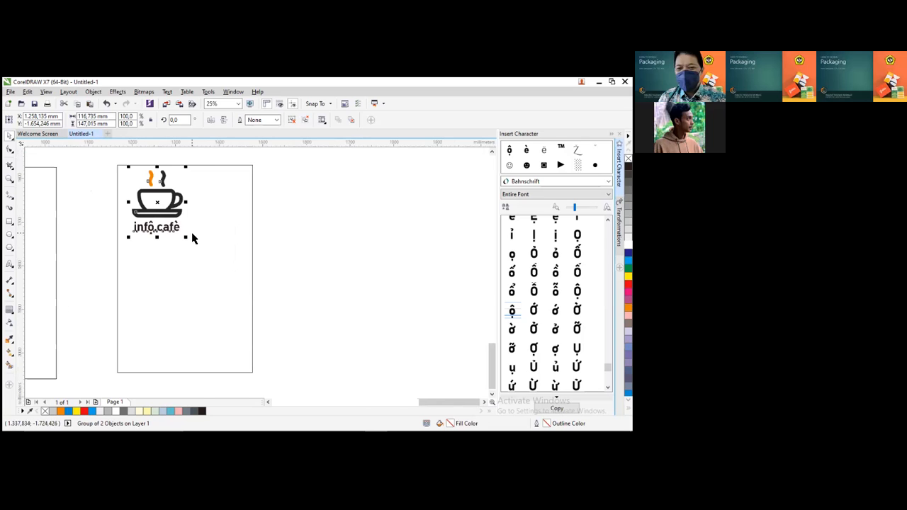
{"action": "left_click_drag", "start_coordinate": [186, 237], "coordinate": [282, 197]}
{"action": "scroll", "coordinate": [147, 189], "scroll_direction": "up", "scroll_amount": 1}
{"action": "key", "text": "ctrl+z"}
{"action": "key", "text": "ctrl+z"}
{"action": "key", "text": "ctrl+z"}
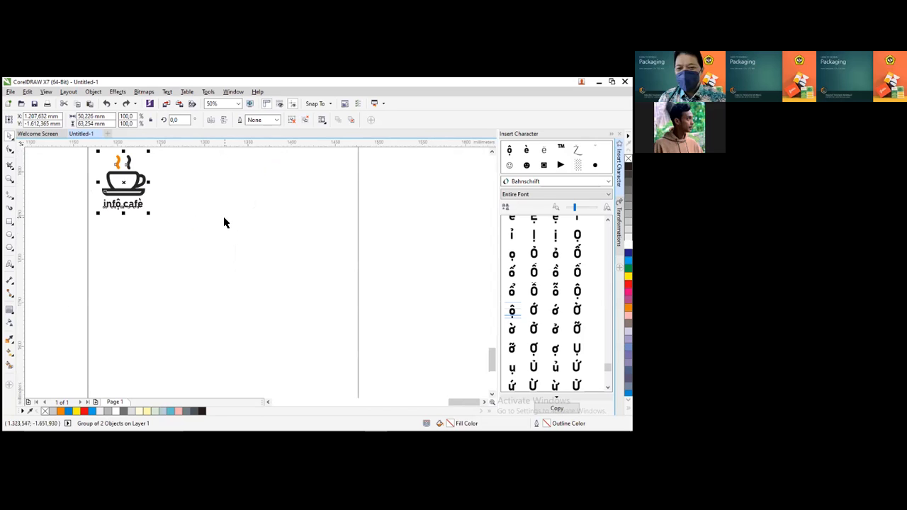
Move the small logo out of the rectangle into the empty area beside it
{"action": "scroll", "coordinate": [189, 210], "scroll_direction": "down", "scroll_amount": 1}
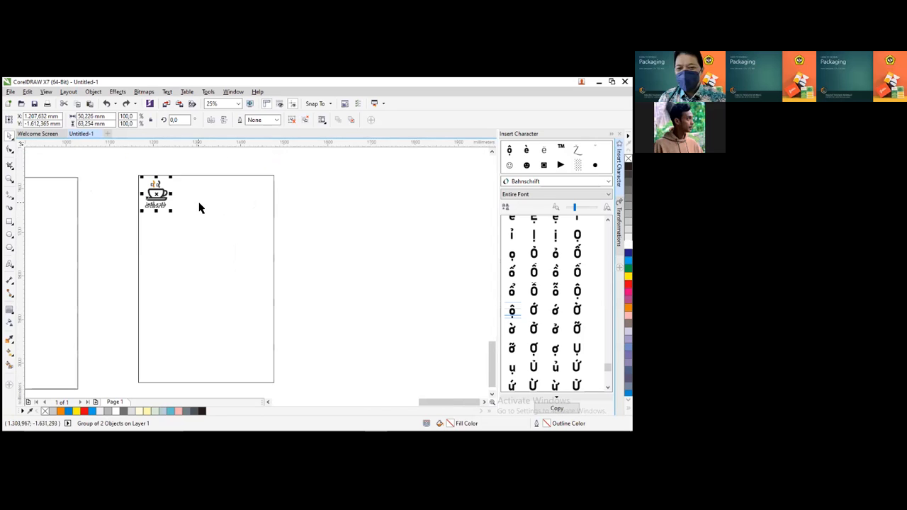
{"action": "scroll", "coordinate": [218, 194], "scroll_direction": "down", "scroll_amount": 1}
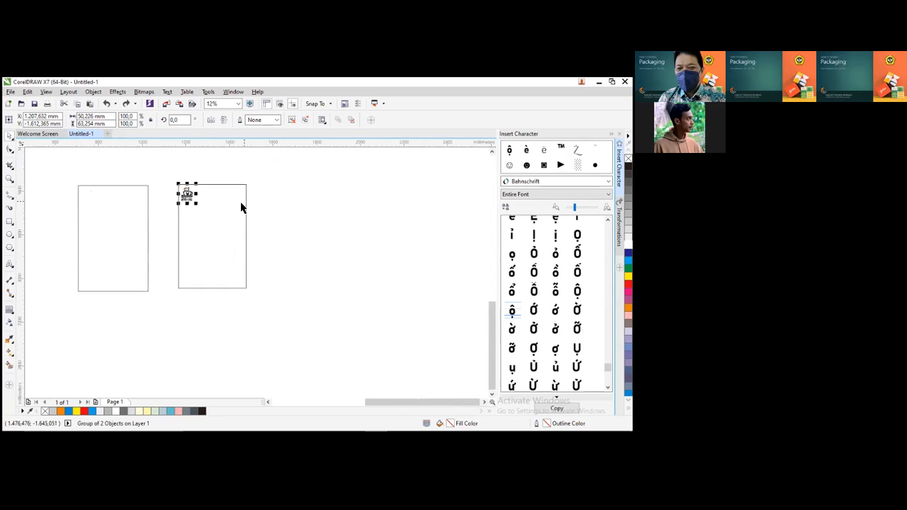
{"action": "scroll", "coordinate": [230, 193], "scroll_direction": "up", "scroll_amount": 1}
{"action": "left_click", "coordinate": [269, 245]}
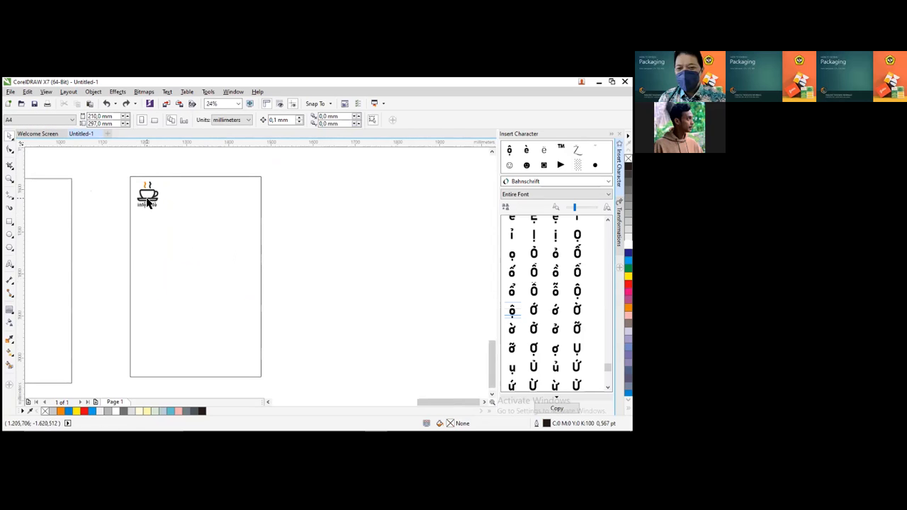
{"action": "left_click", "coordinate": [147, 204]}
{"action": "left_click_drag", "start_coordinate": [148, 201], "coordinate": [317, 225]}
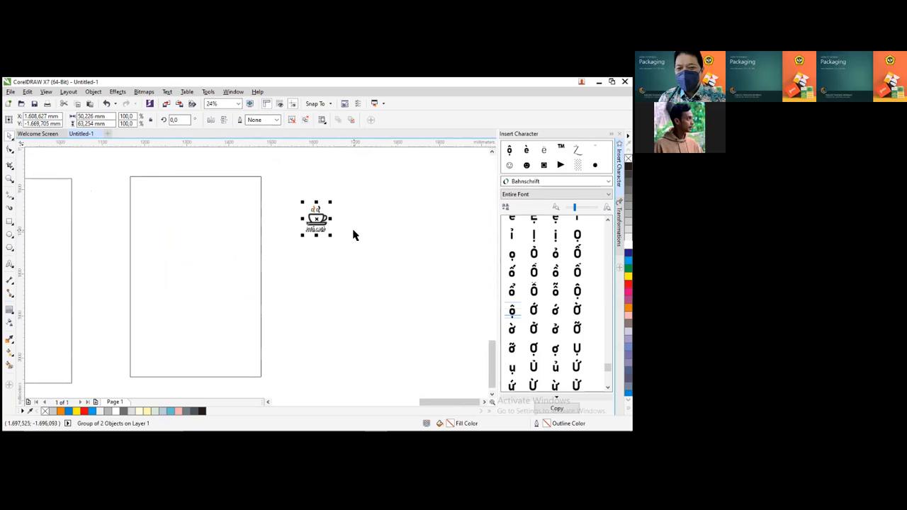
Draw a circle about 97 mm in diameter around the small logo
{"action": "scroll", "coordinate": [344, 226], "scroll_direction": "up", "scroll_amount": 2}
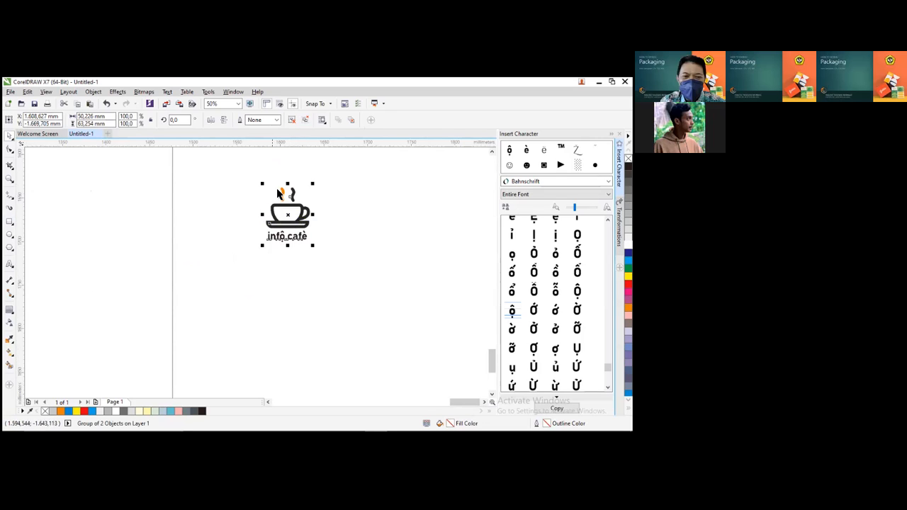
{"action": "scroll", "coordinate": [384, 227], "scroll_direction": "down", "scroll_amount": 1}
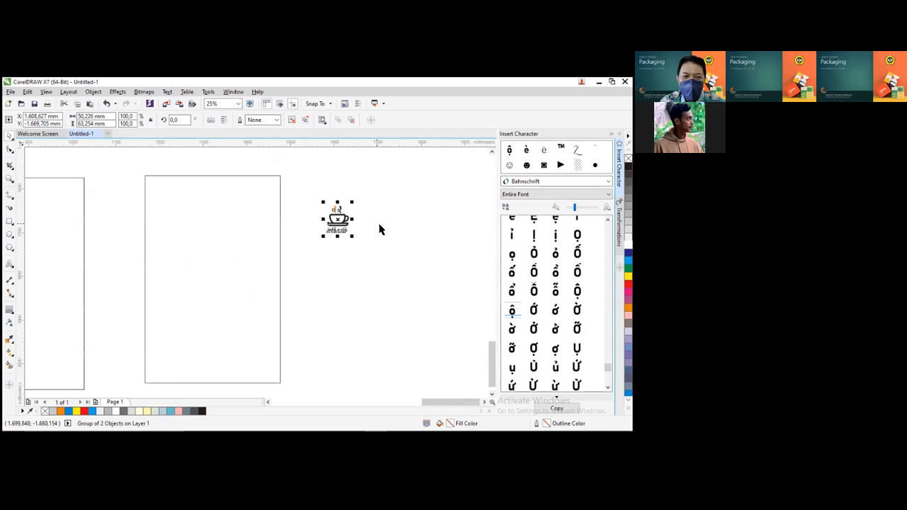
{"action": "scroll", "coordinate": [363, 222], "scroll_direction": "up", "scroll_amount": 1}
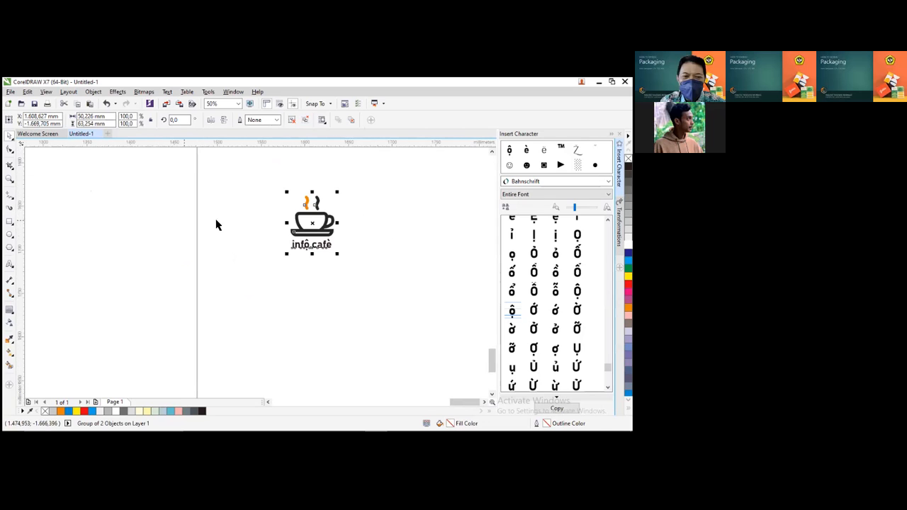
{"action": "left_click", "coordinate": [9, 234]}
{"action": "left_click_drag", "start_coordinate": [268, 186], "coordinate": [359, 269]}
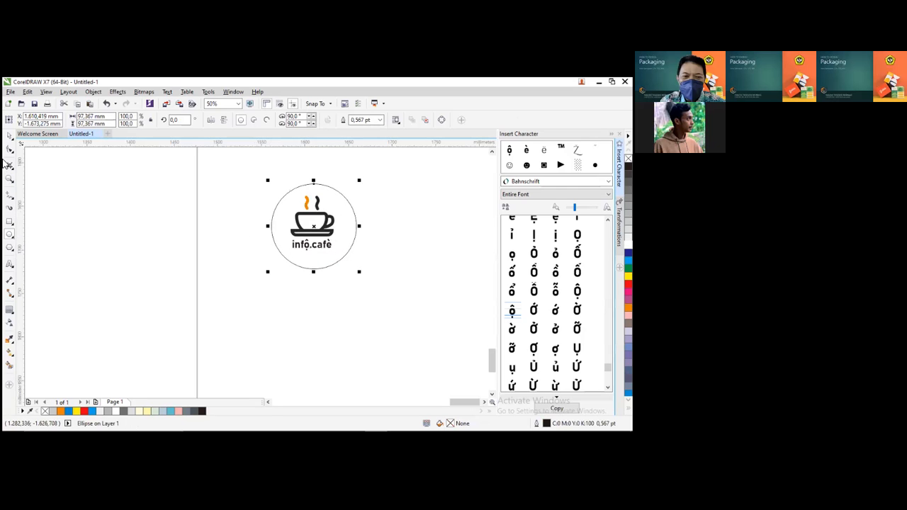
{"action": "left_click", "coordinate": [9, 135]}
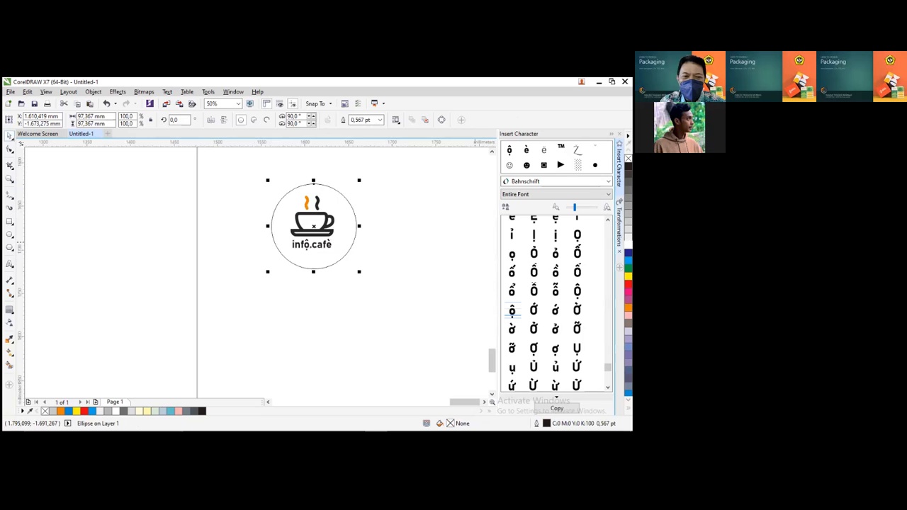
Fill the circle with 10% black and send it behind the logo
{"action": "left_click", "coordinate": [629, 237]}
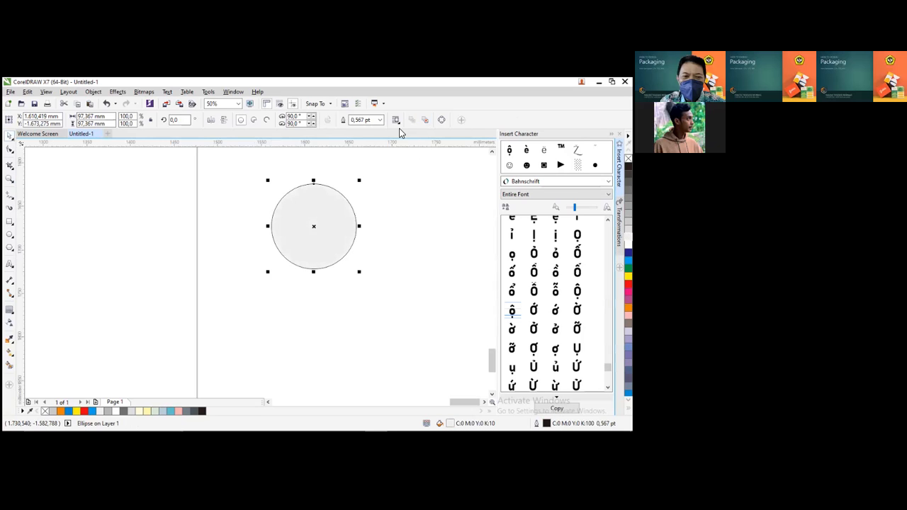
{"action": "key", "text": "shift+Page_Down"}
{"action": "left_click", "coordinate": [399, 232]}
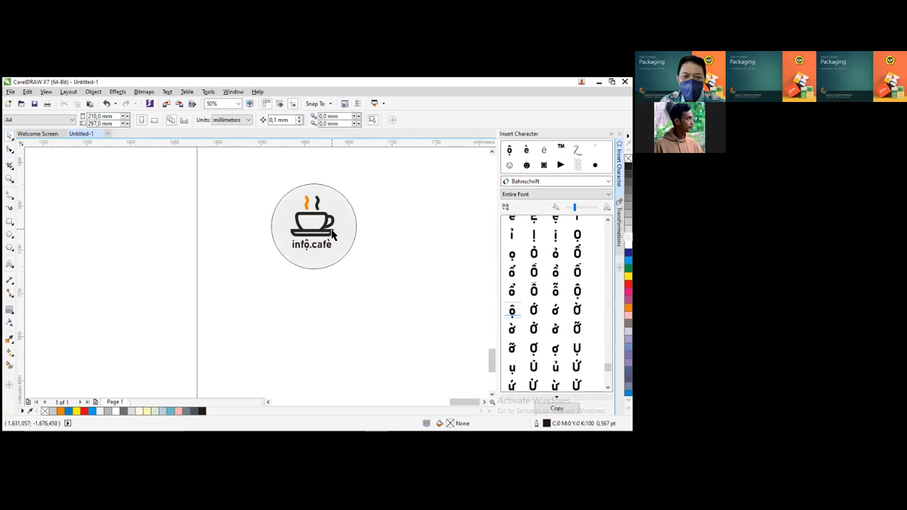
{"action": "scroll", "coordinate": [331, 229], "scroll_direction": "up", "scroll_amount": 1}
{"action": "left_click", "coordinate": [366, 229]}
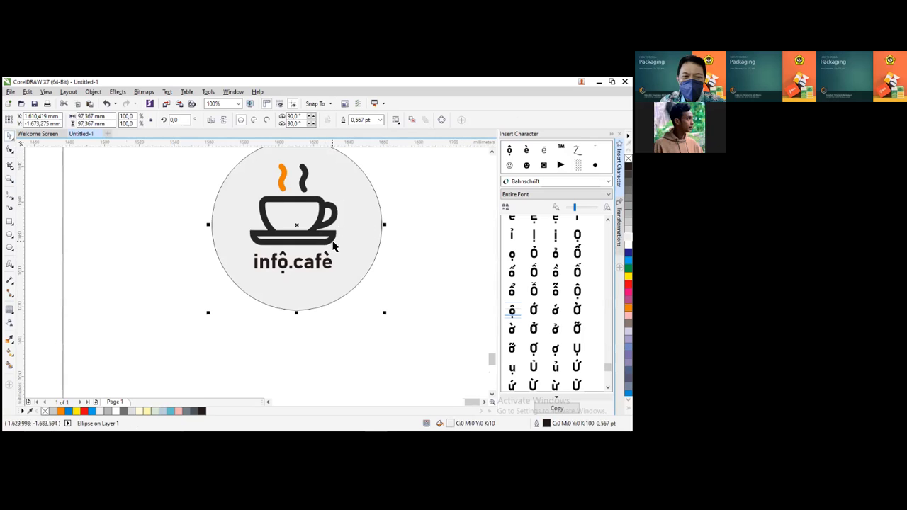
{"action": "key", "text": "Escape"}
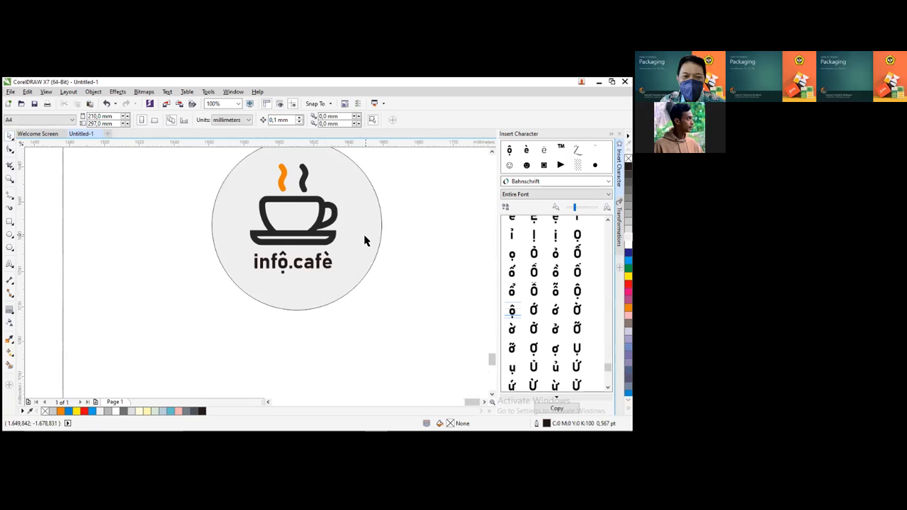
Centre the logo on the circle horizontally and vertically, and remove the circle's outline
{"action": "left_click", "coordinate": [305, 244]}
{"action": "left_click", "coordinate": [370, 244], "text": "shift"}
{"action": "key", "text": "c"}
{"action": "key", "text": "e"}
{"action": "left_click", "coordinate": [455, 189]}
{"action": "scroll", "coordinate": [394, 241], "scroll_direction": "down", "scroll_amount": 1}
{"action": "left_click_drag", "start_coordinate": [303, 175], "coordinate": [454, 305]}
Raise the dark cup-and-text subgroup by about 2 mm within the circle
{"action": "left_click", "coordinate": [220, 248], "text": "ctrl"}
{"action": "left_click", "coordinate": [224, 253], "text": "ctrl"}
{"action": "key", "text": "ctrl+r"}
{"action": "key", "text": "ctrl+z"}
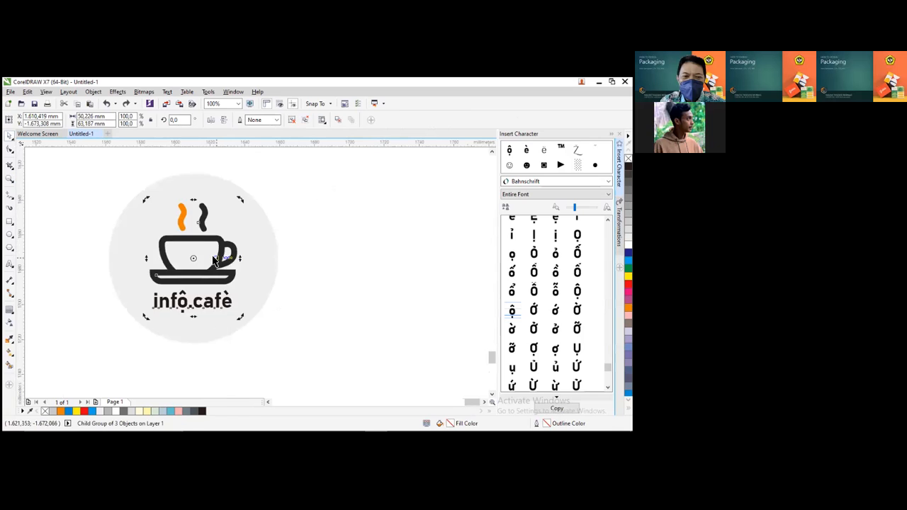
{"action": "scroll", "coordinate": [225, 253], "scroll_direction": "up", "scroll_amount": 1}
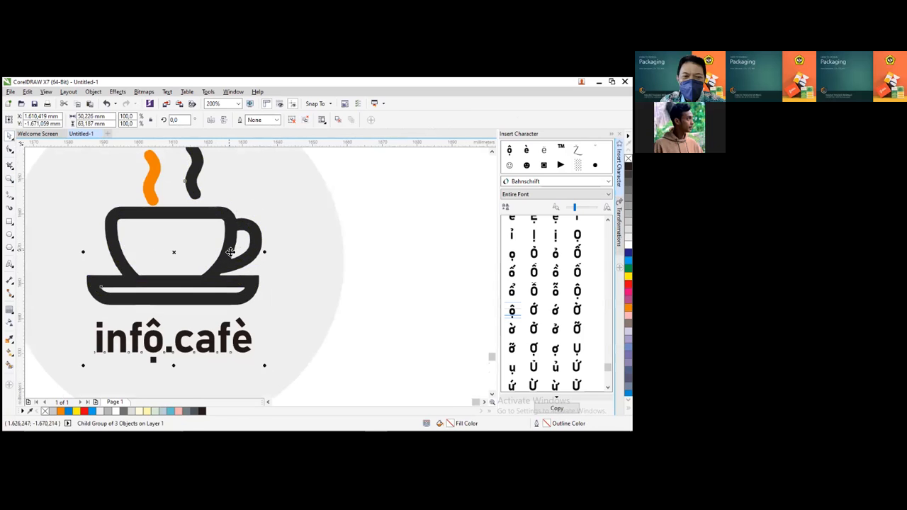
{"action": "scroll", "coordinate": [312, 262], "scroll_direction": "down", "scroll_amount": 2}
{"action": "left_click", "coordinate": [312, 262]}
{"action": "left_click_drag", "start_coordinate": [189, 208], "coordinate": [386, 344]}
{"action": "scroll", "coordinate": [324, 259], "scroll_direction": "down", "scroll_amount": 1}
{"action": "left_click_drag", "start_coordinate": [182, 194], "coordinate": [352, 314]}
{"action": "left_click_drag", "start_coordinate": [228, 270], "coordinate": [323, 269]}
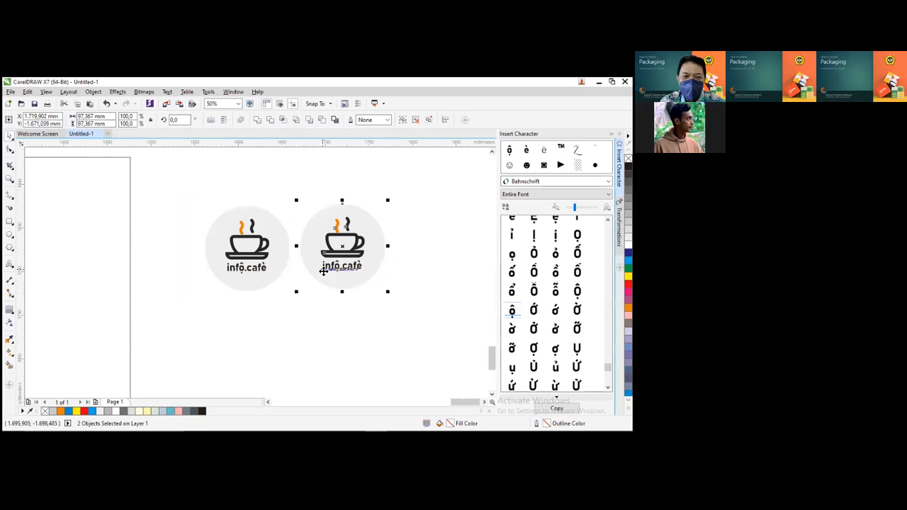
{"action": "left_click", "coordinate": [435, 288]}
{"action": "scroll", "coordinate": [435, 287], "scroll_direction": "down", "scroll_amount": 1}
{"action": "key", "text": "F2"}
{"action": "left_click_drag", "start_coordinate": [309, 222], "coordinate": [453, 317]}
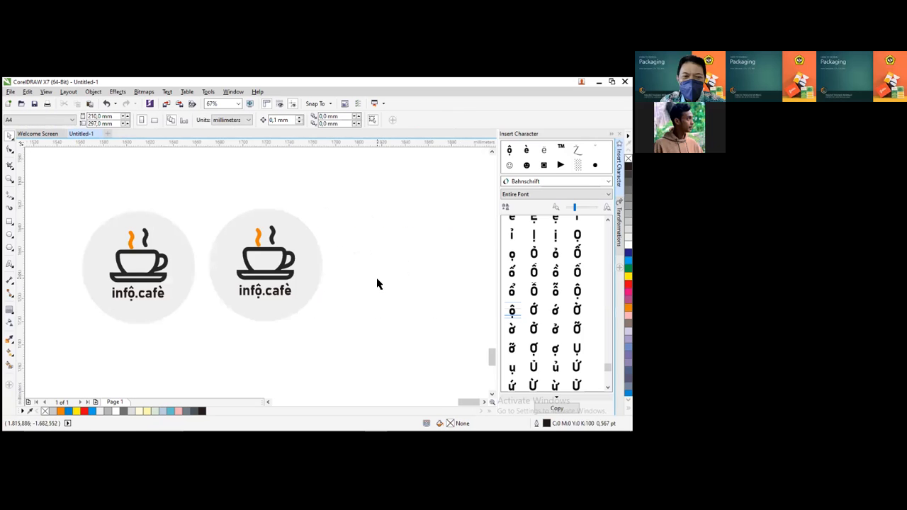
{"action": "key", "text": "ctrl+z"}
Move the orange steam curve up inside the logo group so that it lines up with the black steam curve
{"action": "scroll", "coordinate": [134, 240], "scroll_direction": "up", "scroll_amount": 3}
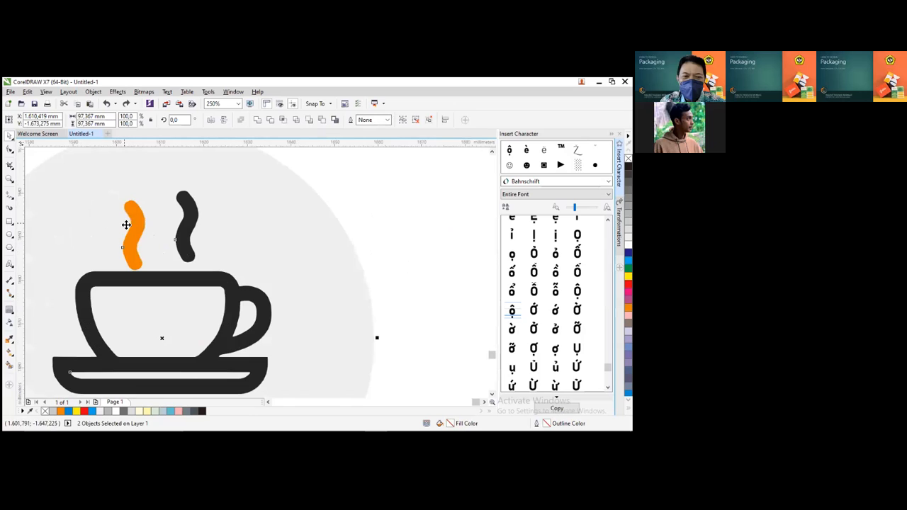
{"action": "left_click", "coordinate": [135, 224], "text": "ctrl"}
{"action": "left_click_drag", "start_coordinate": [136, 222], "coordinate": [138, 217]}
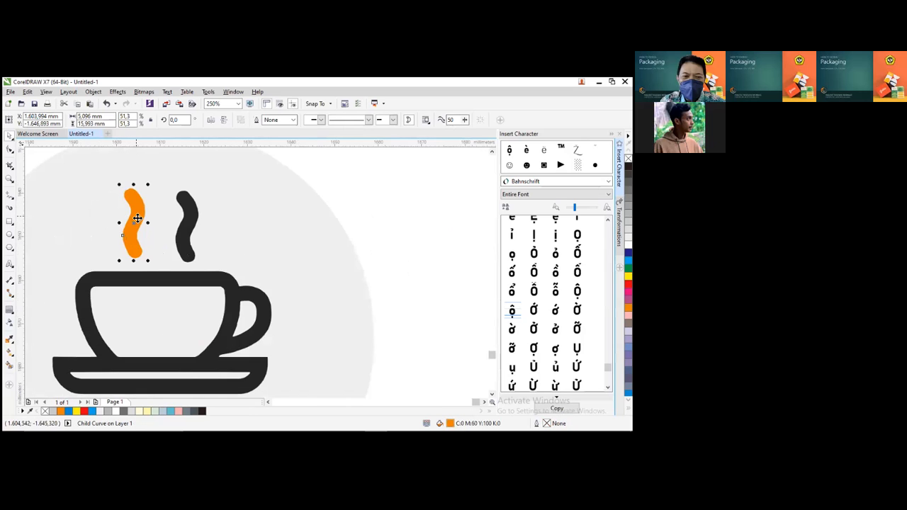
{"action": "scroll", "coordinate": [263, 252], "scroll_direction": "down", "scroll_amount": 4}
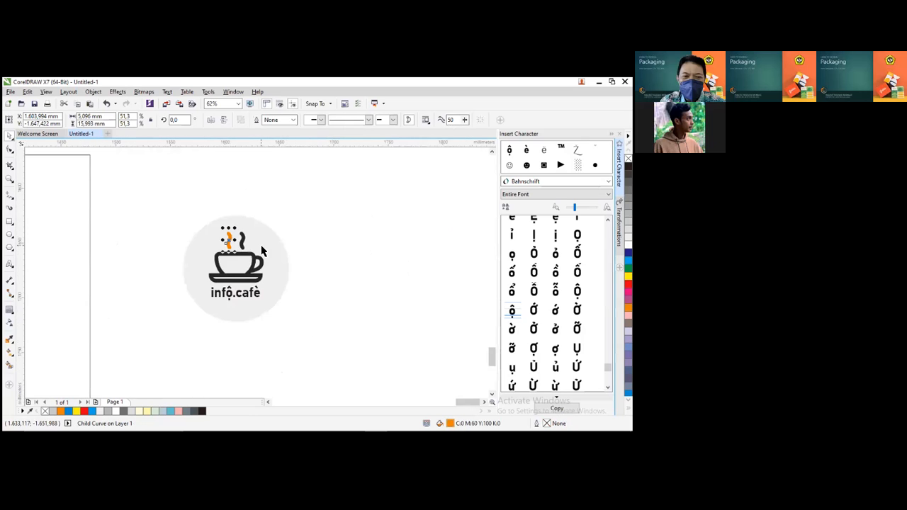
{"action": "scroll", "coordinate": [345, 266], "scroll_direction": "up", "scroll_amount": 2}
{"action": "left_click", "coordinate": [368, 291]}
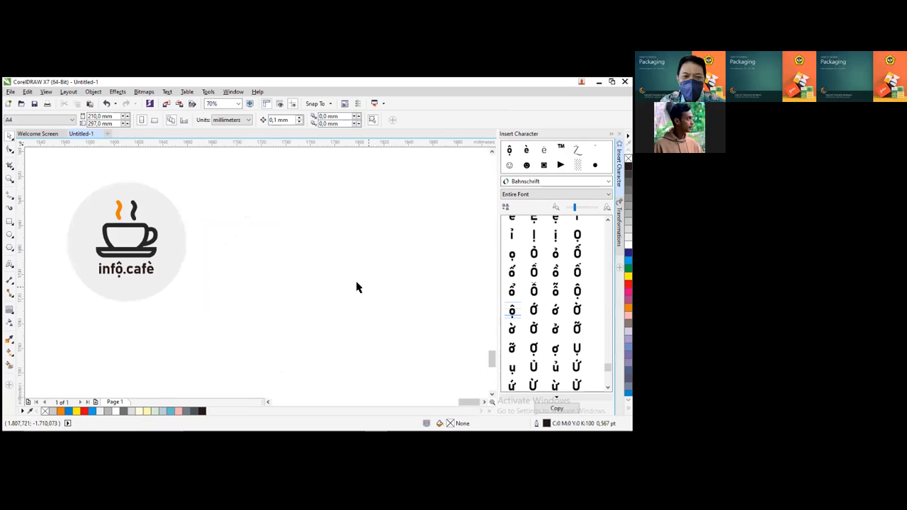
Duplicate the circle and its logo horizontally, leaving a small gap beside the original badge
{"action": "left_click", "coordinate": [134, 229]}
{"action": "left_click_drag", "start_coordinate": [61, 183], "coordinate": [249, 307]}
{"action": "left_click_drag", "start_coordinate": [114, 268], "coordinate": [240, 269]}
{"action": "left_click", "coordinate": [356, 274]}
Fill the copied badge's circle with orange and recolour its orange steam curve white
{"action": "left_click", "coordinate": [285, 217]}
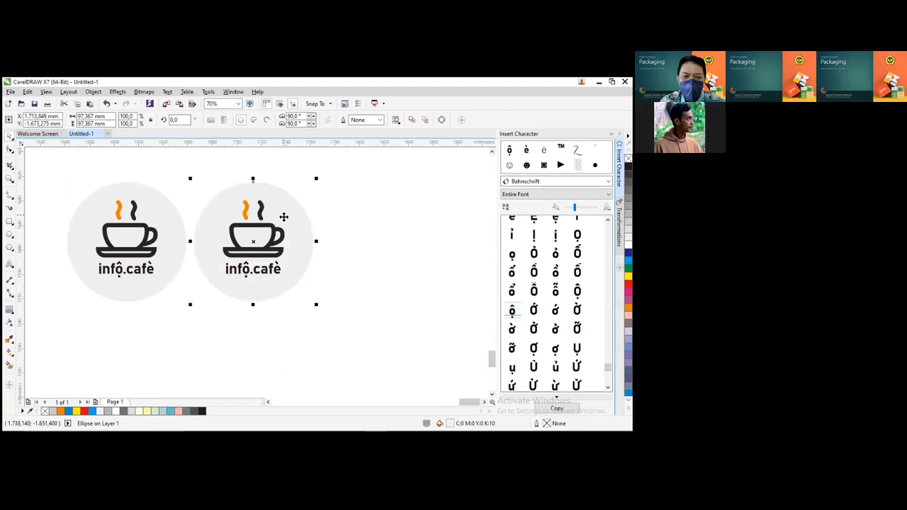
{"action": "left_click", "coordinate": [628, 307]}
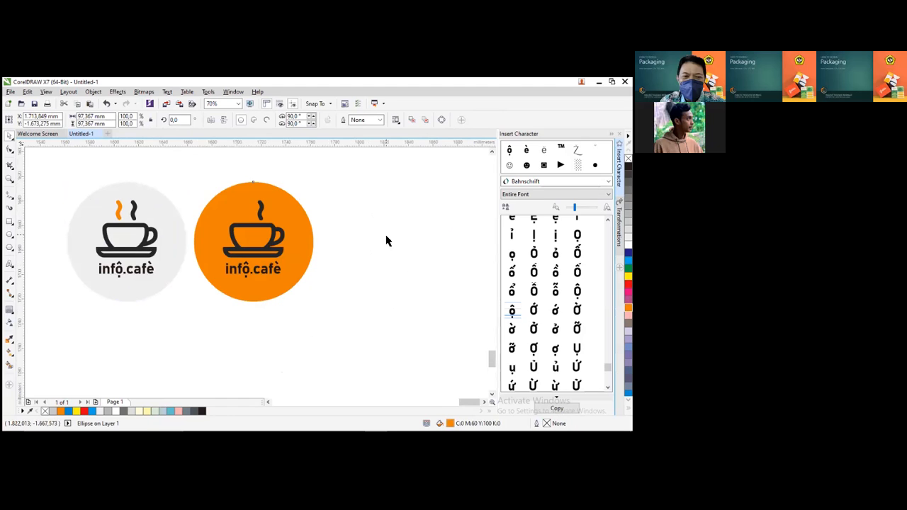
{"action": "left_click", "coordinate": [387, 241]}
{"action": "left_click", "coordinate": [243, 218], "text": "ctrl"}
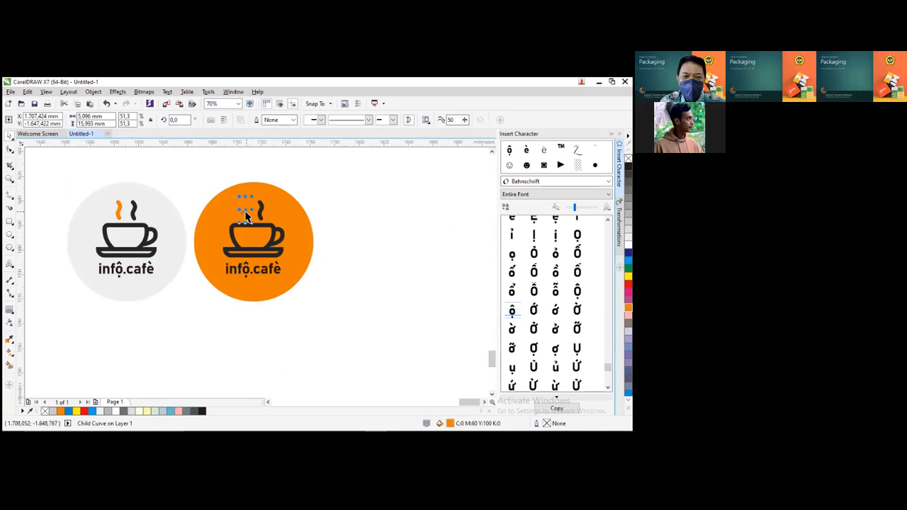
{"action": "left_click", "coordinate": [409, 225]}
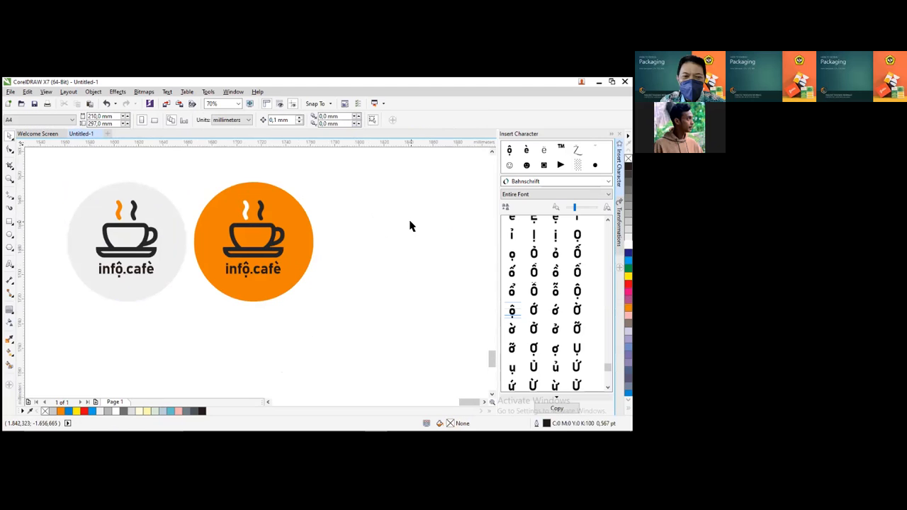
Duplicate the orange badge horizontally to make a third badge in the row
{"action": "scroll", "coordinate": [410, 226], "scroll_direction": "down", "scroll_amount": 3}
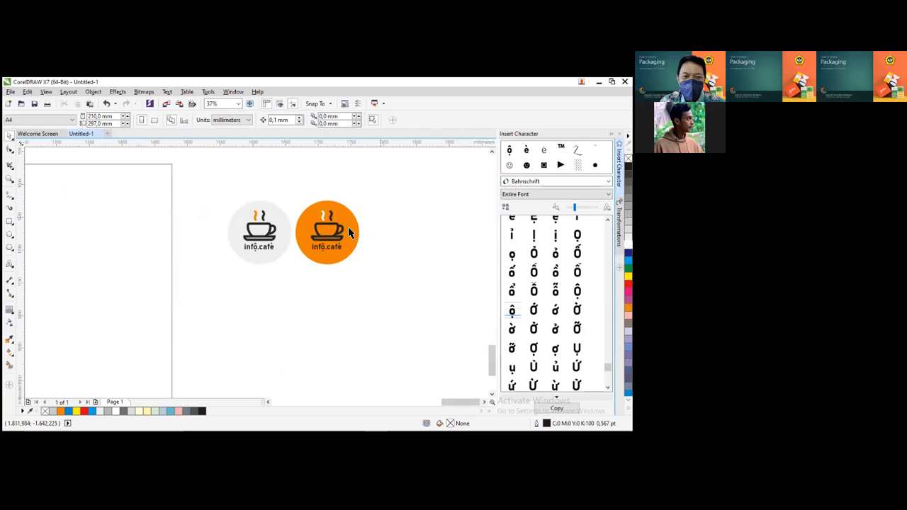
{"action": "scroll", "coordinate": [337, 234], "scroll_direction": "up", "scroll_amount": 3}
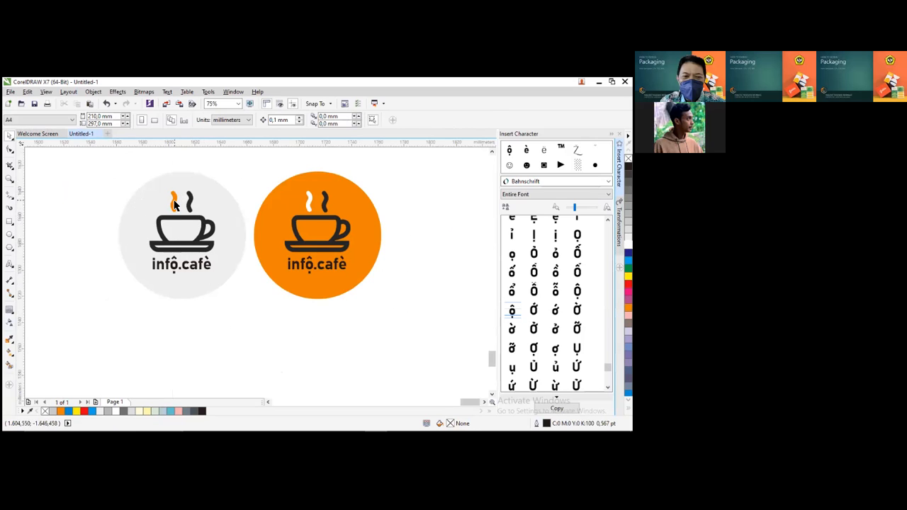
{"action": "scroll", "coordinate": [327, 255], "scroll_direction": "down", "scroll_amount": 2}
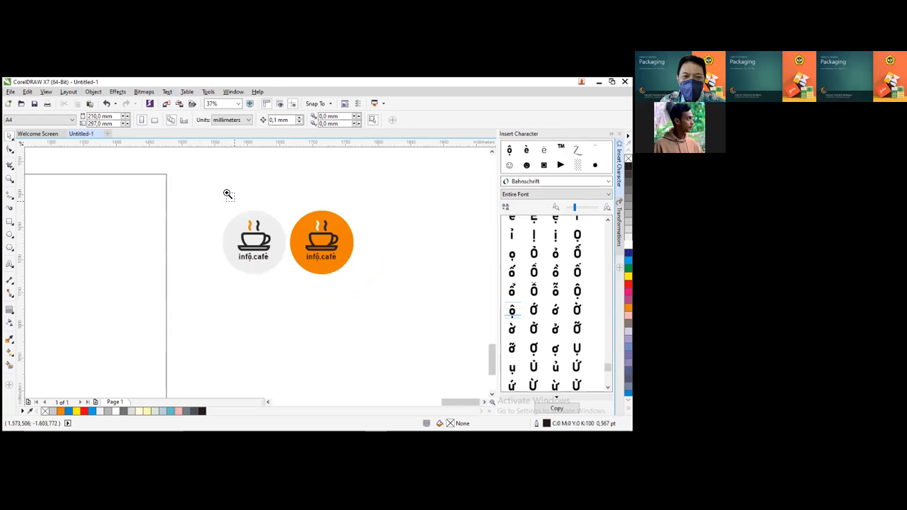
{"action": "left_click_drag", "start_coordinate": [222, 186], "coordinate": [451, 336]}
{"action": "left_click_drag", "start_coordinate": [349, 321], "coordinate": [164, 170]}
{"action": "left_click_drag", "start_coordinate": [192, 230], "coordinate": [320, 230]}
{"action": "right_click", "coordinate": [320, 230]}
{"action": "left_click", "coordinate": [426, 230]}
Recolour the third badge's entire logo, including the cup, steam and text, white
{"action": "left_click", "coordinate": [397, 221]}
{"action": "left_click", "coordinate": [381, 228]}
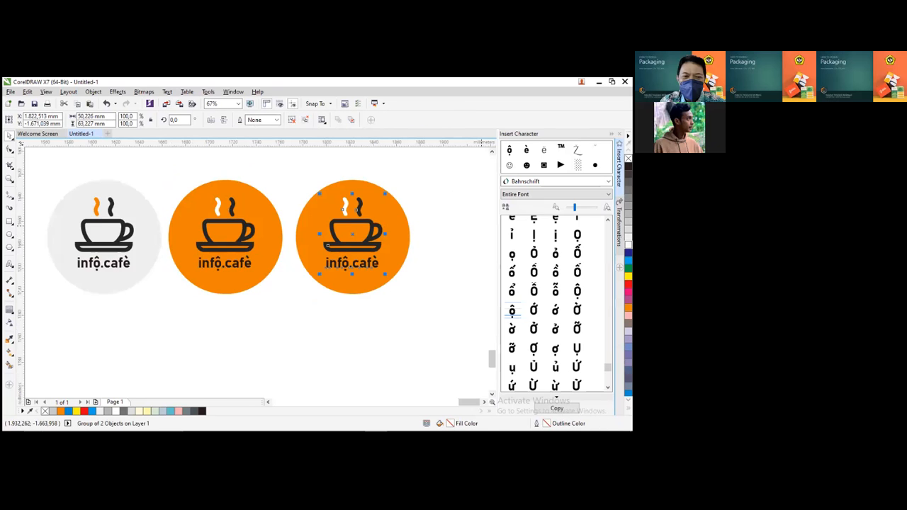
{"action": "left_click", "coordinate": [628, 244]}
{"action": "left_click", "coordinate": [457, 200]}
Fill the third badge's circle with black and recolour the left steam curve of its logo orange
{"action": "left_click", "coordinate": [394, 211]}
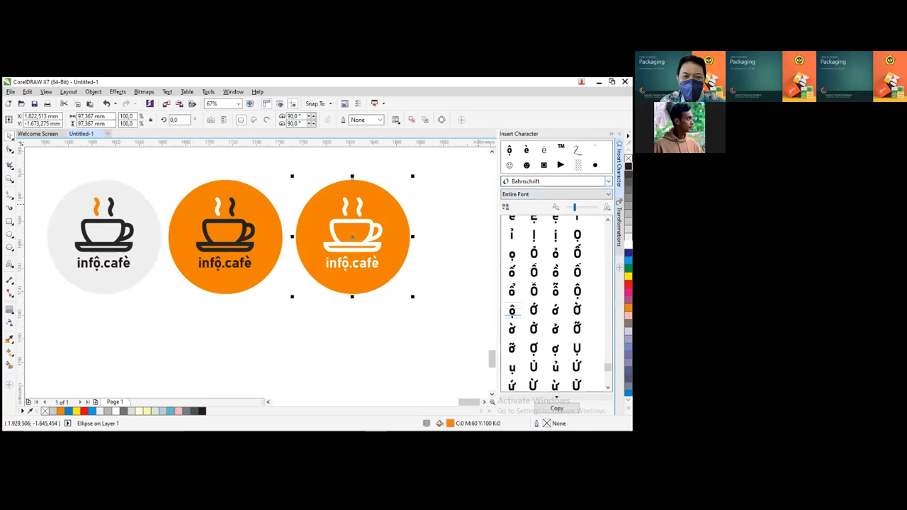
{"action": "left_click", "coordinate": [628, 165]}
{"action": "left_click", "coordinate": [460, 203]}
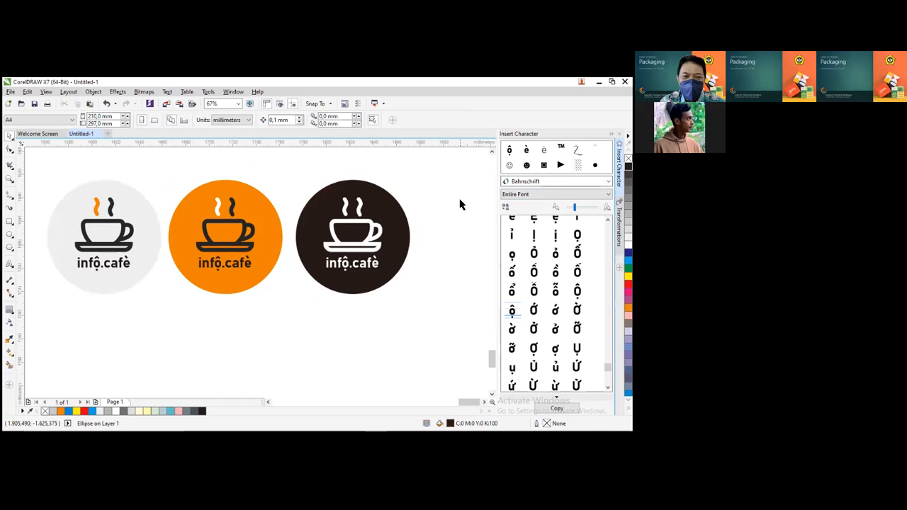
{"action": "left_click", "coordinate": [348, 221], "text": "ctrl"}
{"action": "left_click", "coordinate": [628, 408]}
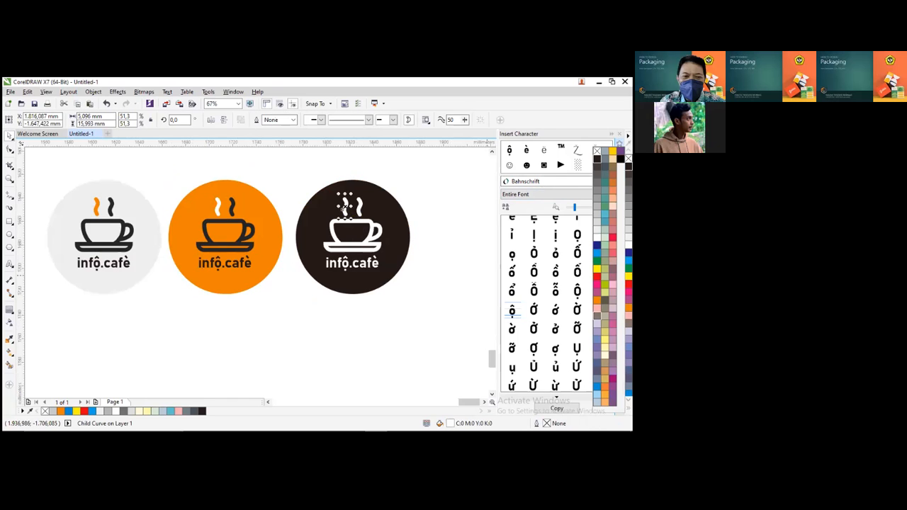
{"action": "left_click_drag", "start_coordinate": [597, 299], "coordinate": [344, 207]}
{"action": "left_click", "coordinate": [466, 257]}
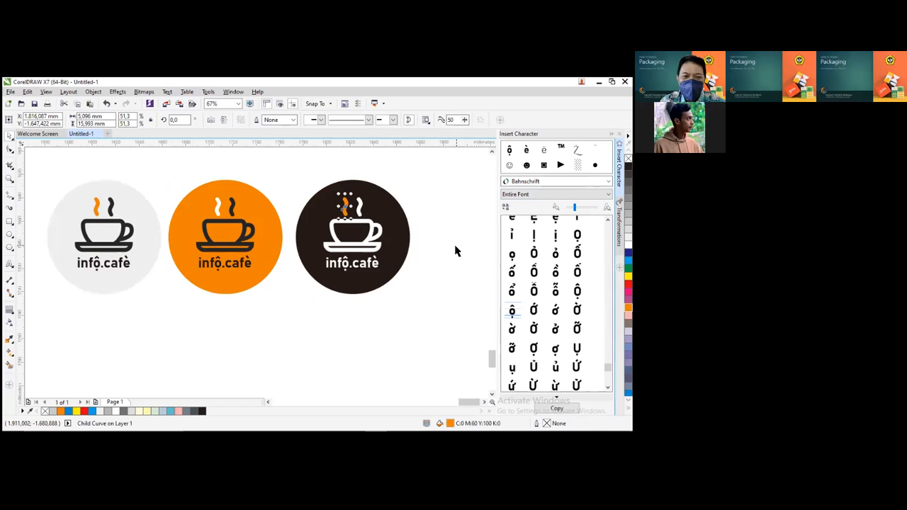
{"action": "left_click", "coordinate": [418, 262]}
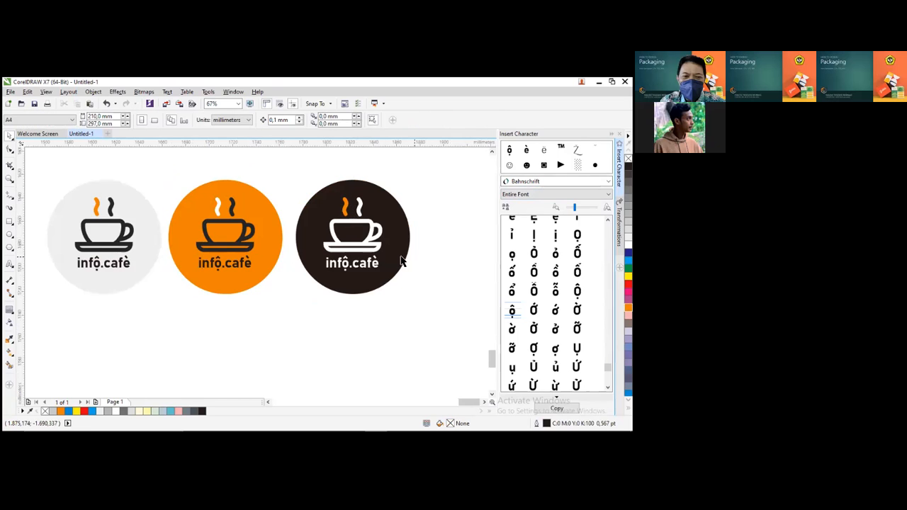
Check the sizes of the empty sheet rectangle and the light grey circle, comparing the three badges with the sheet
{"action": "scroll", "coordinate": [301, 234], "scroll_direction": "down", "scroll_amount": 2}
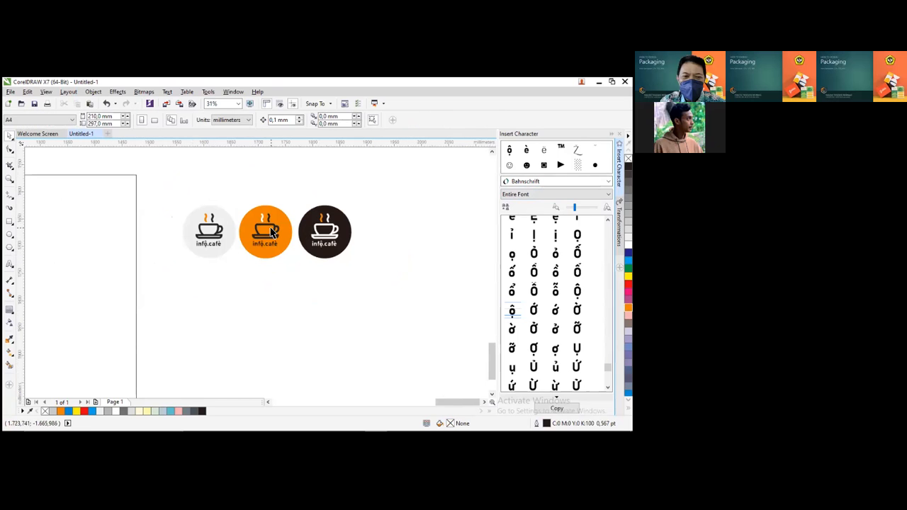
{"action": "scroll", "coordinate": [271, 232], "scroll_direction": "up", "scroll_amount": 2}
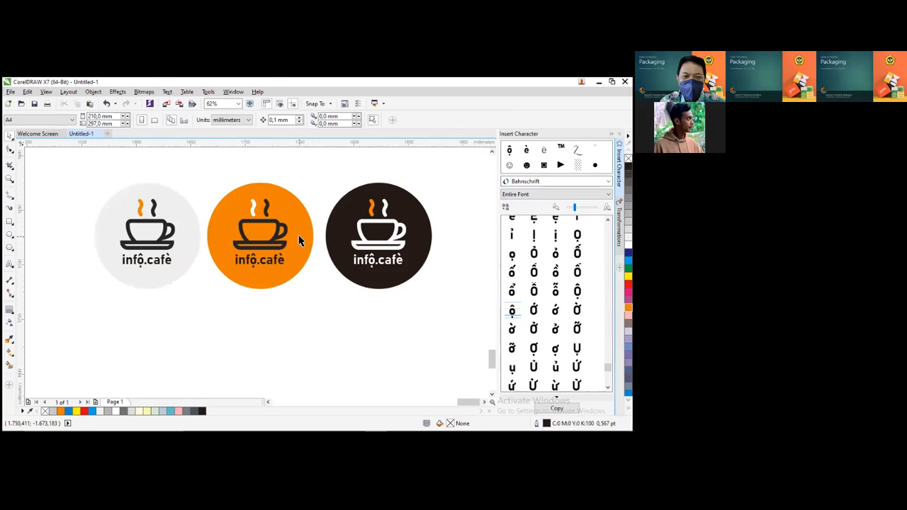
{"action": "scroll", "coordinate": [298, 240], "scroll_direction": "down", "scroll_amount": 2}
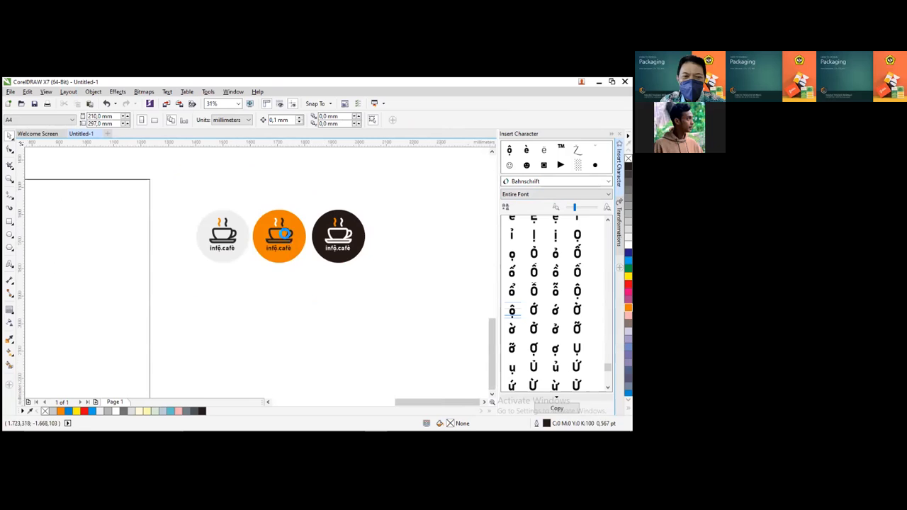
{"action": "scroll", "coordinate": [284, 239], "scroll_direction": "down", "scroll_amount": 1}
{"action": "key", "text": "F2"}
{"action": "left_click_drag", "start_coordinate": [220, 204], "coordinate": [370, 281]}
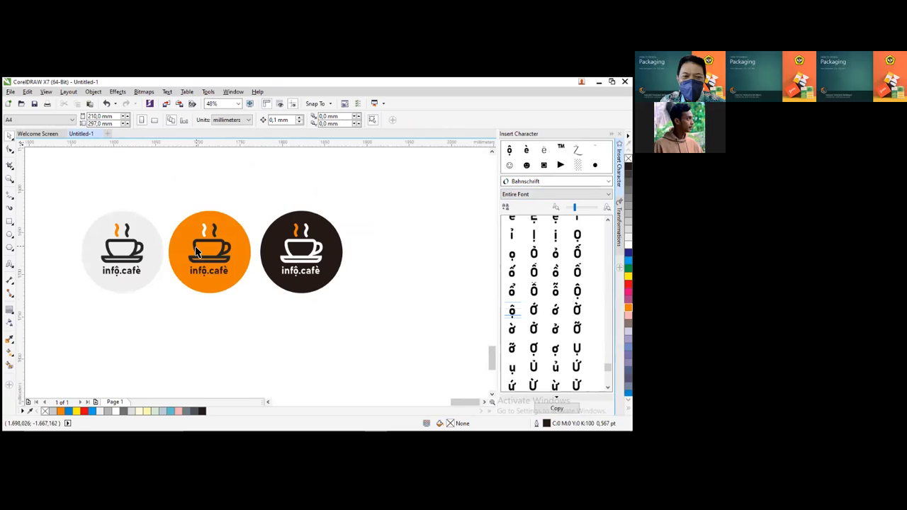
{"action": "scroll", "coordinate": [198, 253], "scroll_direction": "down", "scroll_amount": 4}
{"action": "left_click_drag", "start_coordinate": [173, 245], "coordinate": [260, 276]}
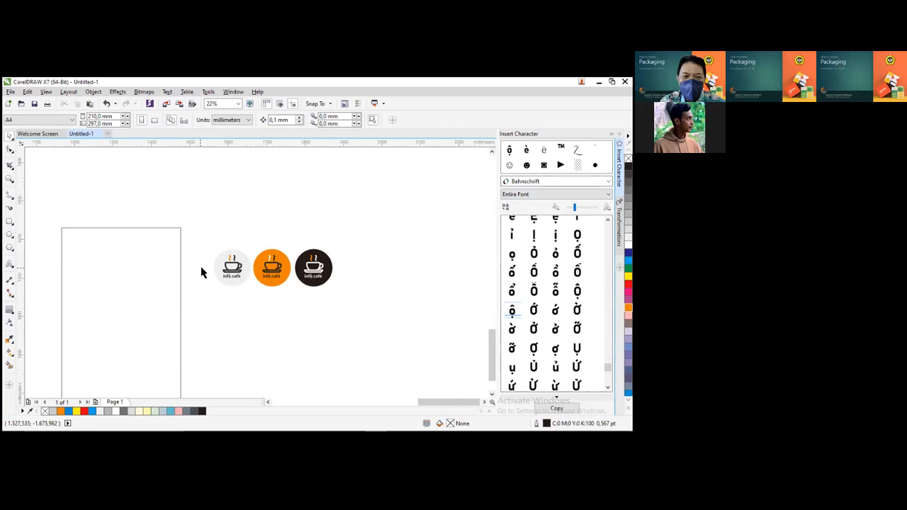
{"action": "scroll", "coordinate": [201, 272], "scroll_direction": "down", "scroll_amount": 1}
{"action": "left_click_drag", "start_coordinate": [120, 230], "coordinate": [285, 377]}
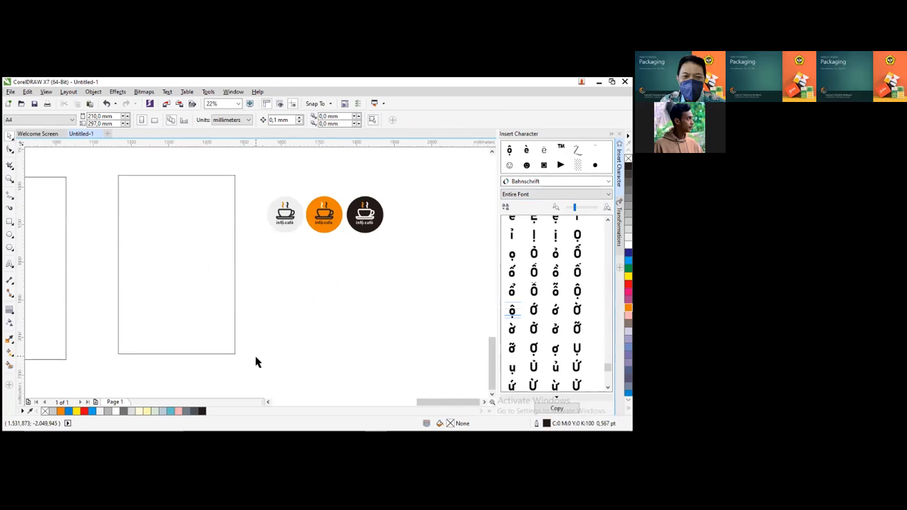
{"action": "left_click", "coordinate": [194, 265]}
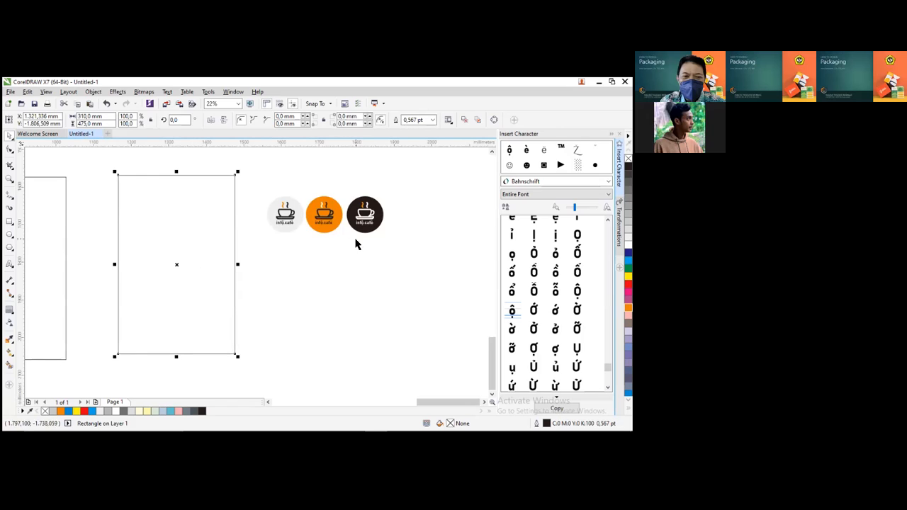
{"action": "scroll", "coordinate": [328, 223], "scroll_direction": "up", "scroll_amount": 2}
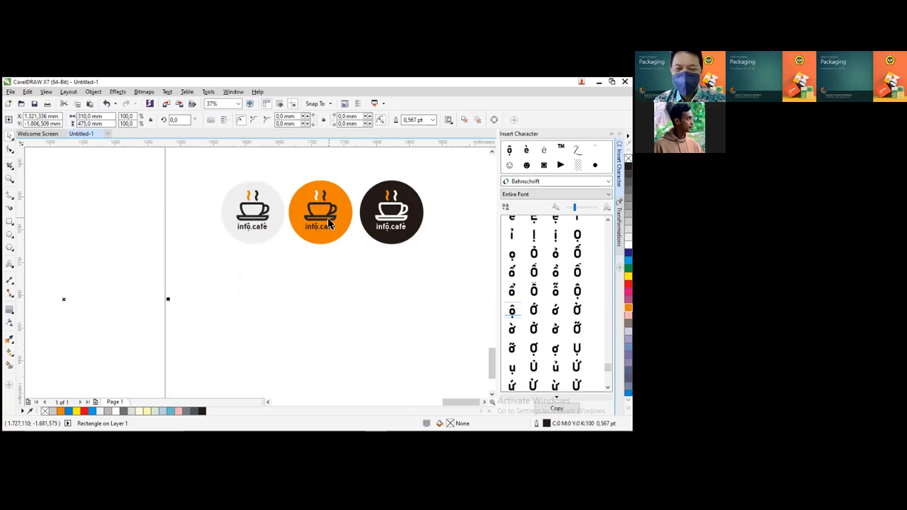
{"action": "scroll", "coordinate": [328, 224], "scroll_direction": "down", "scroll_amount": 2}
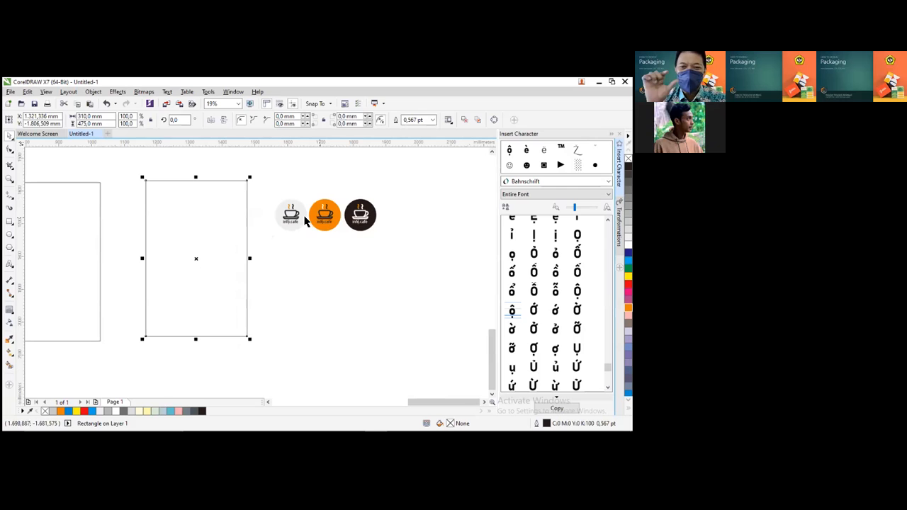
{"action": "key", "text": "z"}
{"action": "left_click_drag", "start_coordinate": [119, 162], "coordinate": [389, 371]}
{"action": "left_click", "coordinate": [360, 307]}
{"action": "left_click", "coordinate": [294, 221]}
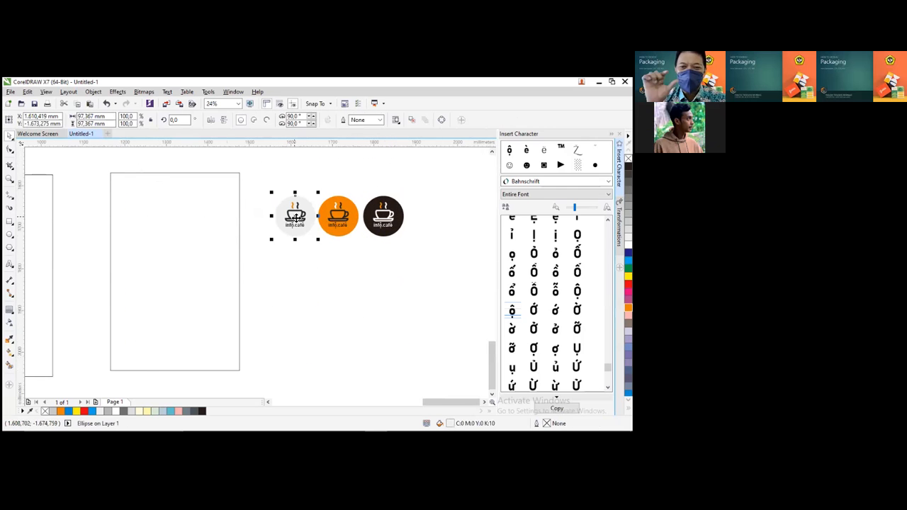
{"action": "scroll", "coordinate": [322, 218], "scroll_direction": "up", "scroll_amount": 2}
{"action": "scroll", "coordinate": [328, 225], "scroll_direction": "down", "scroll_amount": 2}
{"action": "scroll", "coordinate": [337, 231], "scroll_direction": "up", "scroll_amount": 2}
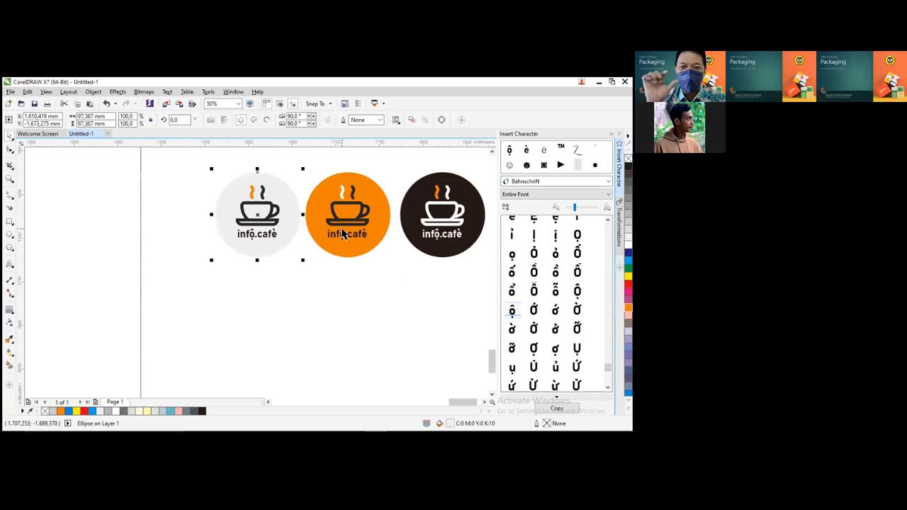
{"action": "left_click", "coordinate": [311, 266]}
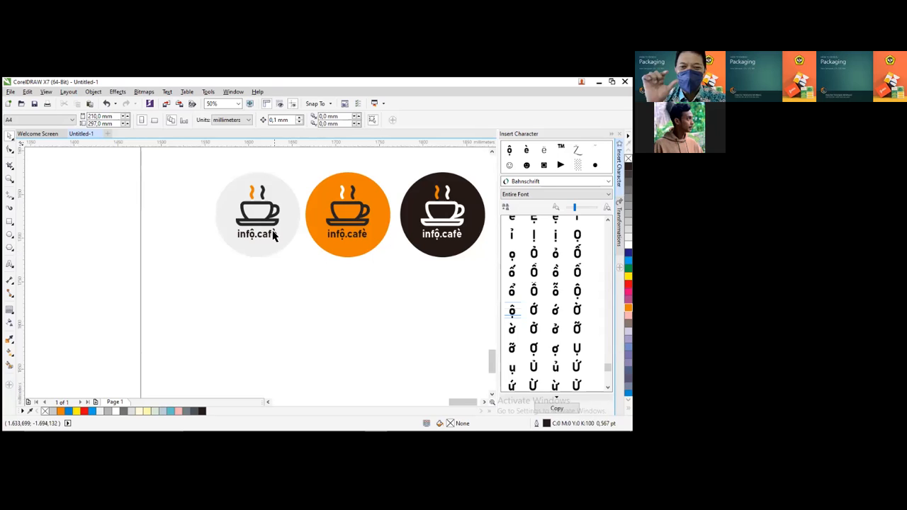
Group the circle and logo of each badge so that the grey, orange and black badges form three separate groups
{"action": "scroll", "coordinate": [268, 186], "scroll_direction": "down", "scroll_amount": 1}
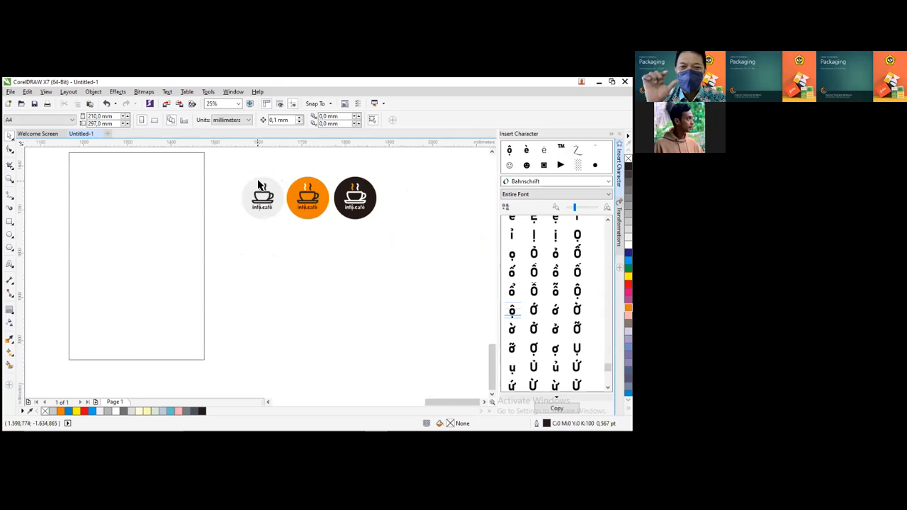
{"action": "scroll", "coordinate": [254, 180], "scroll_direction": "down", "scroll_amount": 1}
{"action": "key", "text": "F2"}
{"action": "left_click_drag", "start_coordinate": [237, 170], "coordinate": [341, 239]}
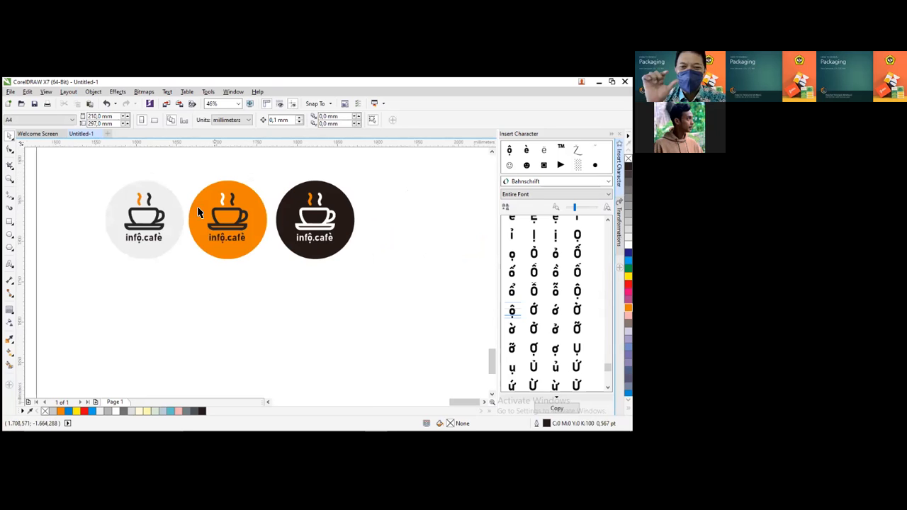
{"action": "left_click_drag", "start_coordinate": [78, 167], "coordinate": [199, 286]}
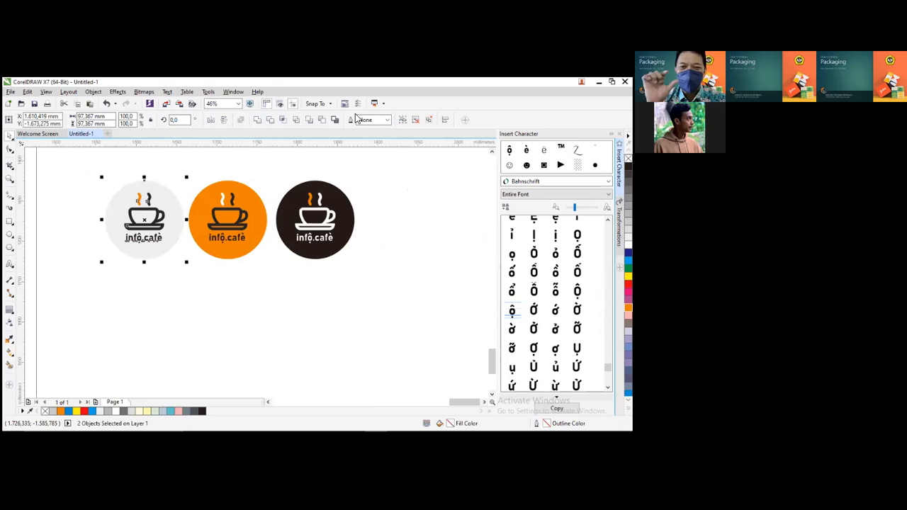
{"action": "left_click_drag", "start_coordinate": [170, 174], "coordinate": [374, 275]}
{"action": "left_click", "coordinate": [400, 122]}
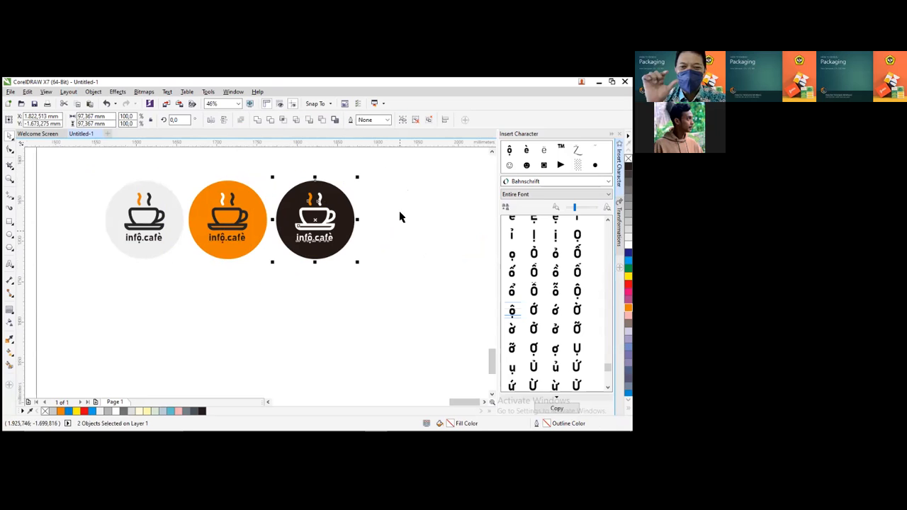
{"action": "left_click", "coordinate": [401, 122]}
Try resizing the light grey badge group to 45 mm with its proportions locked
{"action": "left_click", "coordinate": [142, 202]}
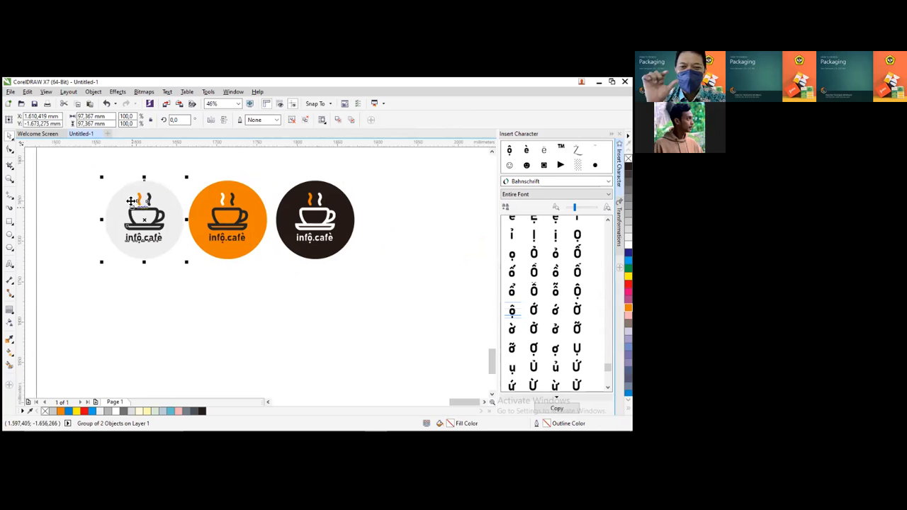
{"action": "left_click", "coordinate": [91, 116]}
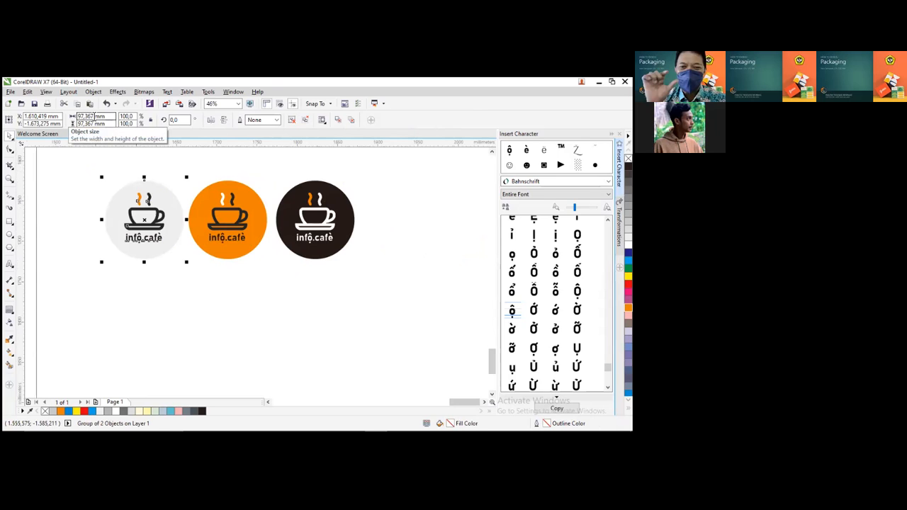
{"action": "left_click", "coordinate": [90, 116]}
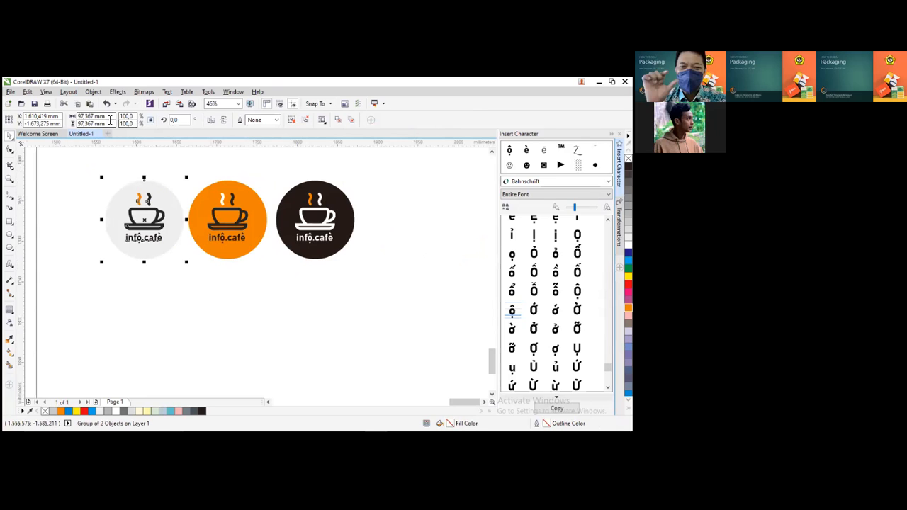
{"action": "double_click", "coordinate": [91, 116]}
{"action": "type", "text": "45"}
{"action": "key", "text": "Return"}
Check the size of the circle inside the reduced grey badge and undo the resize
{"action": "scroll", "coordinate": [187, 225], "scroll_direction": "up", "scroll_amount": 3}
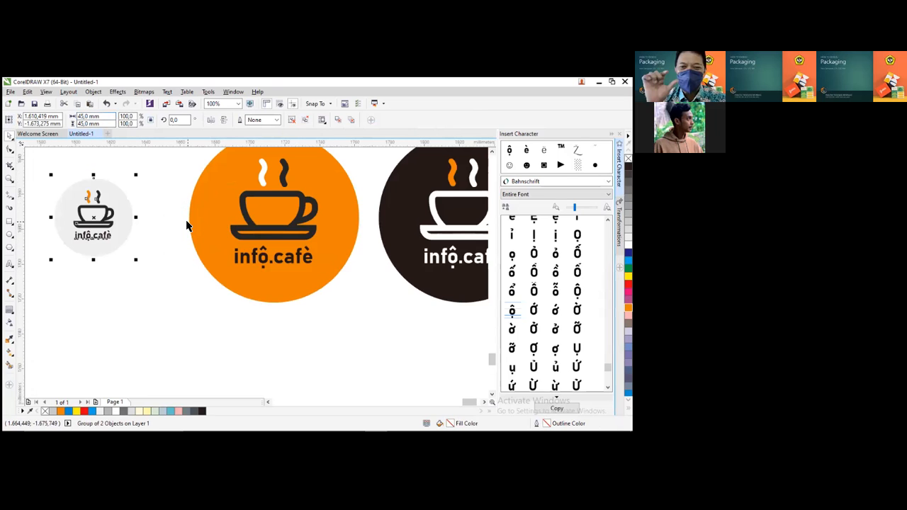
{"action": "left_click", "coordinate": [138, 255]}
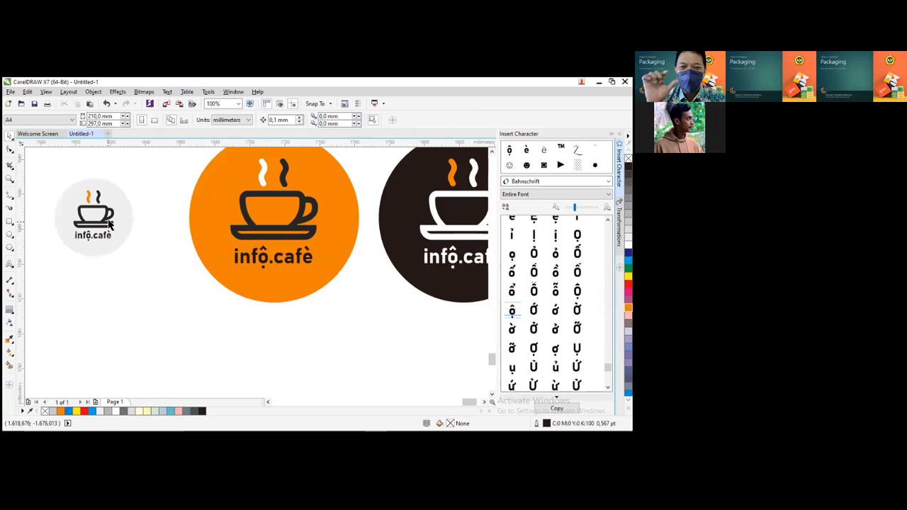
{"action": "scroll", "coordinate": [109, 223], "scroll_direction": "up", "scroll_amount": 2}
{"action": "left_click", "coordinate": [123, 168], "text": "ctrl"}
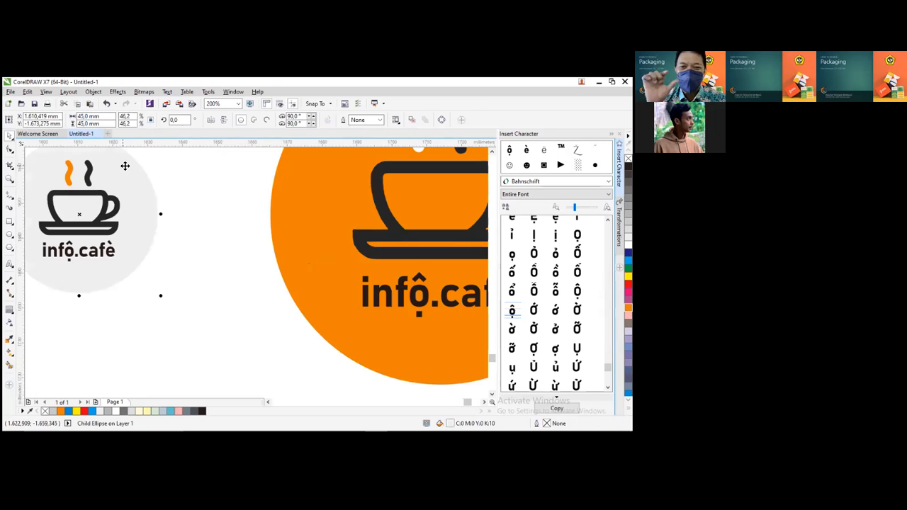
{"action": "scroll", "coordinate": [202, 248], "scroll_direction": "down", "scroll_amount": 7}
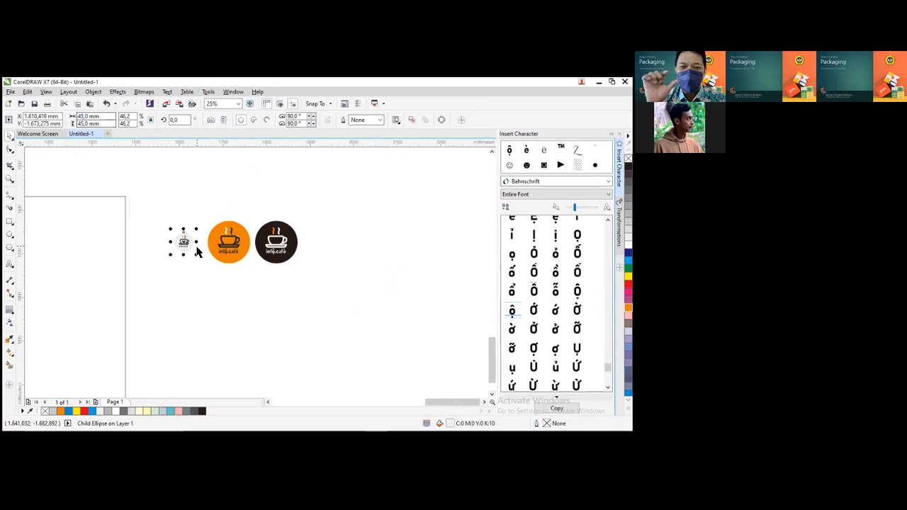
{"action": "left_click", "coordinate": [269, 290]}
{"action": "scroll", "coordinate": [212, 245], "scroll_direction": "up", "scroll_amount": 3}
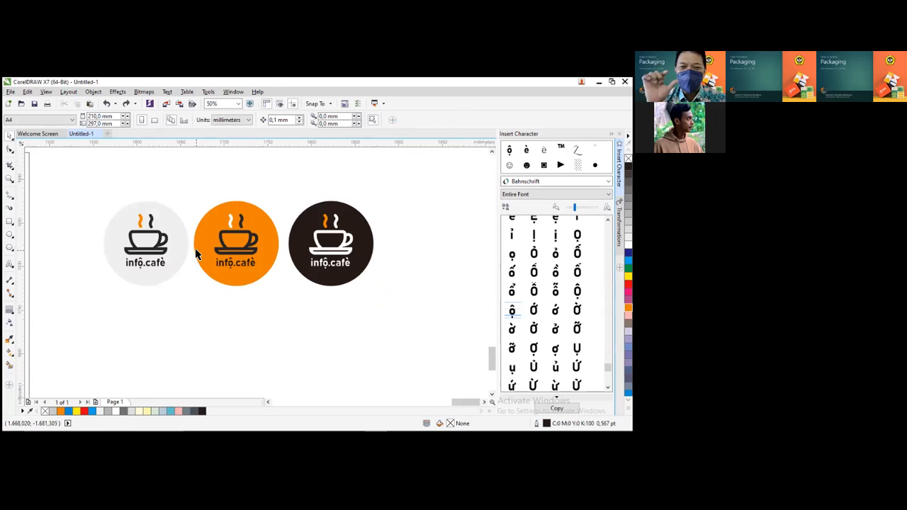
Set the light grey badge group's width to 45 mm with locked proportions
{"action": "left_click", "coordinate": [172, 223]}
{"action": "left_click", "coordinate": [92, 115]}
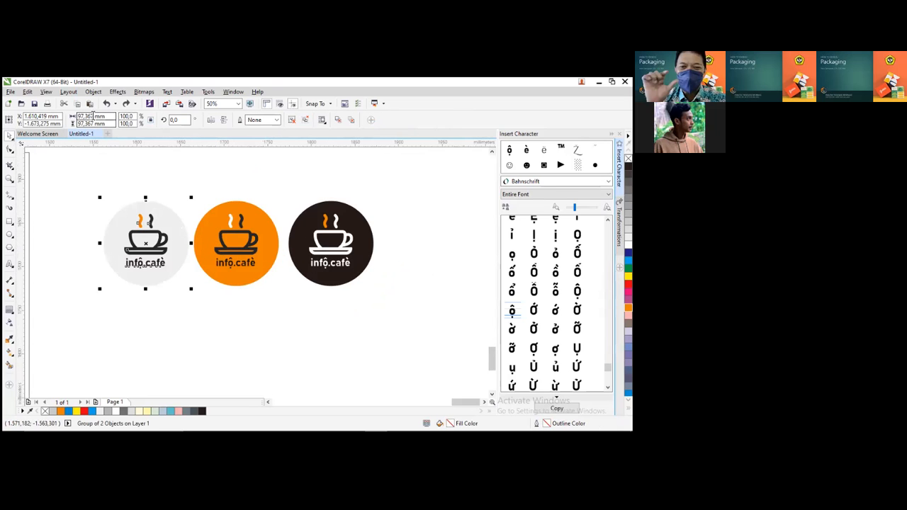
{"action": "double_click", "coordinate": [78, 116]}
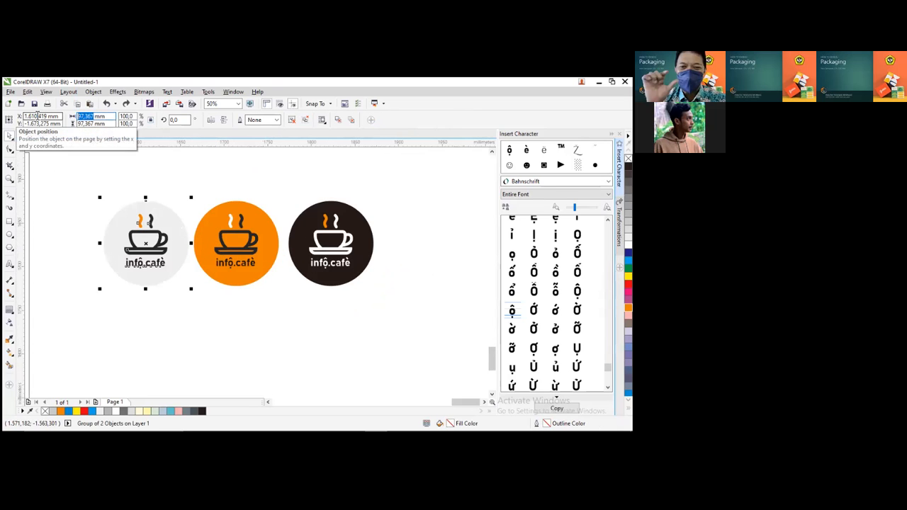
{"action": "type", "text": "45"}
{"action": "key", "text": "Return"}
Repeat the 45 mm resize on the orange and black badge groups and check the size of each badge
{"action": "left_click", "coordinate": [244, 221]}
{"action": "key", "text": "ctrl+r"}
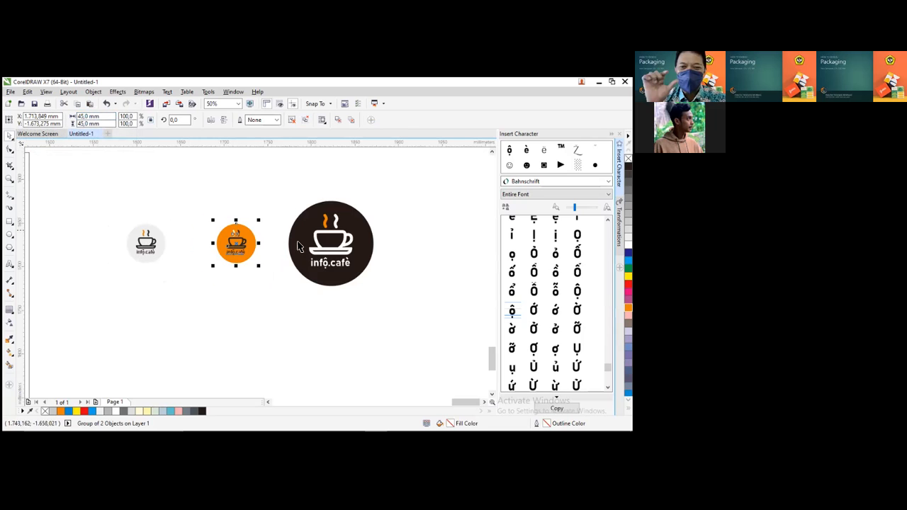
{"action": "left_click", "coordinate": [335, 240], "text": "ctrl"}
{"action": "key", "text": "ctrl+r"}
{"action": "key", "text": "ctrl+z"}
{"action": "left_click_drag", "start_coordinate": [259, 170], "coordinate": [422, 334]}
{"action": "key", "text": "ctrl+r"}
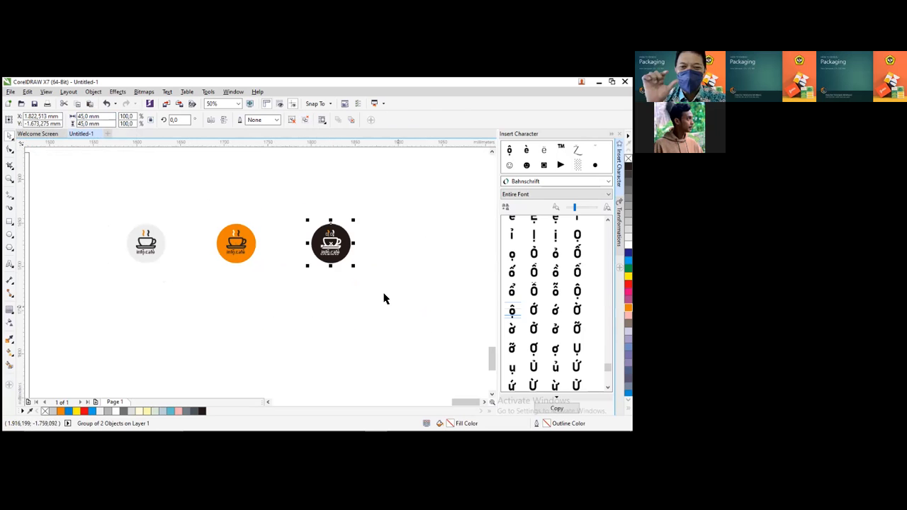
{"action": "left_click", "coordinate": [239, 242], "text": "shift"}
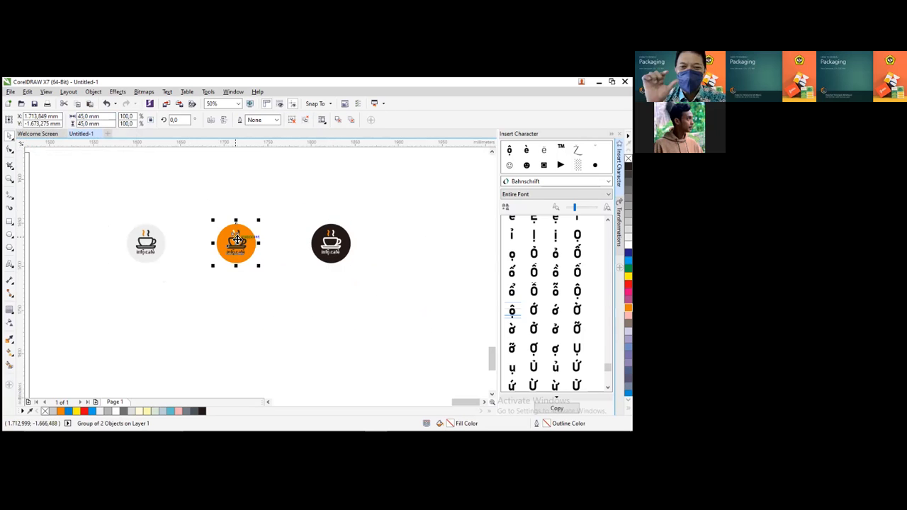
{"action": "left_click", "coordinate": [141, 242]}
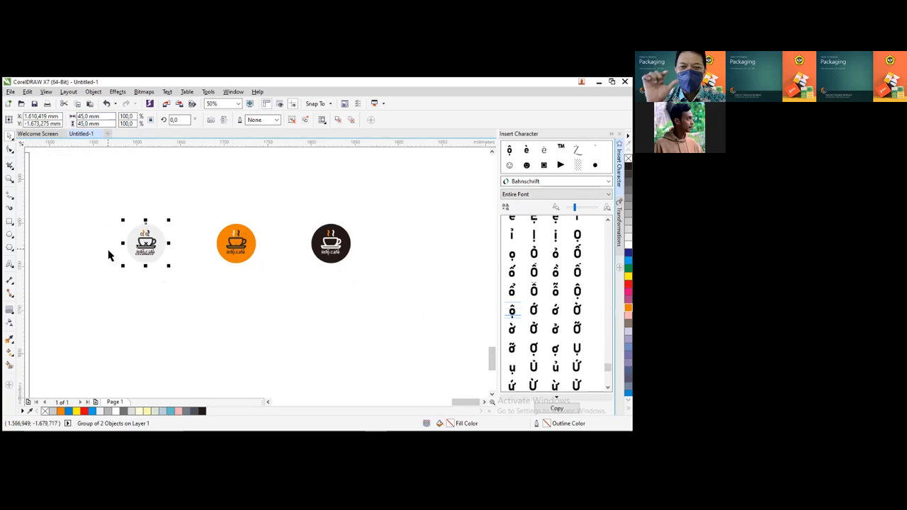
Try the light grey badge in the sheet's upper area and move it just outside the sheet's upper-right corner
{"action": "scroll", "coordinate": [108, 255], "scroll_direction": "down", "scroll_amount": 4}
{"action": "scroll", "coordinate": [126, 290], "scroll_direction": "up", "scroll_amount": 3}
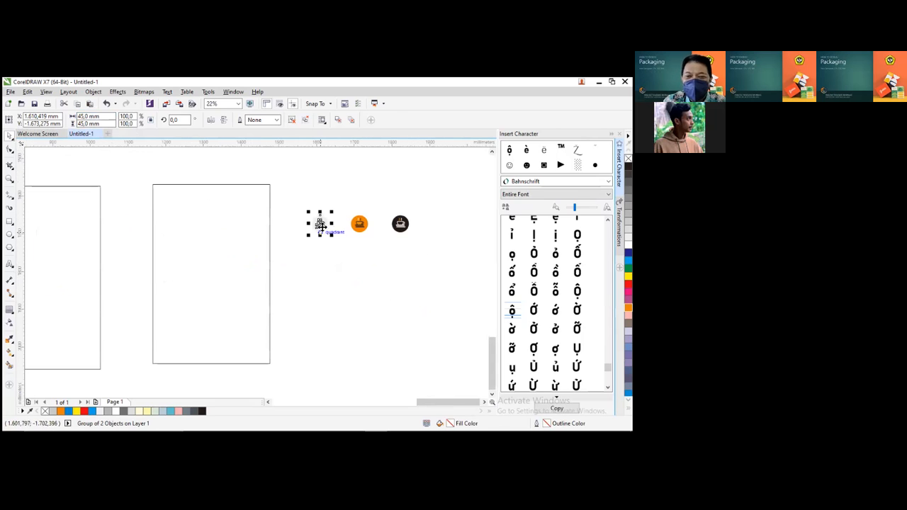
{"action": "left_click_drag", "start_coordinate": [324, 224], "coordinate": [324, 224]}
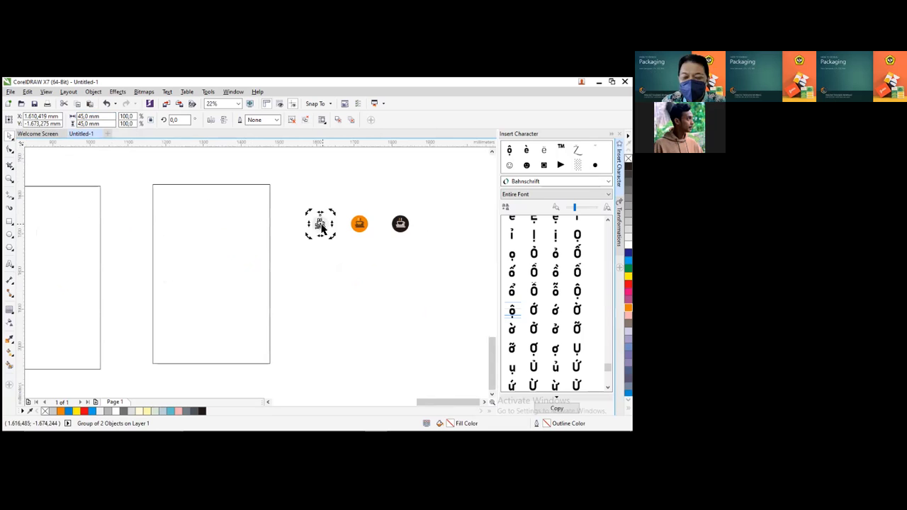
{"action": "left_click", "coordinate": [188, 222]}
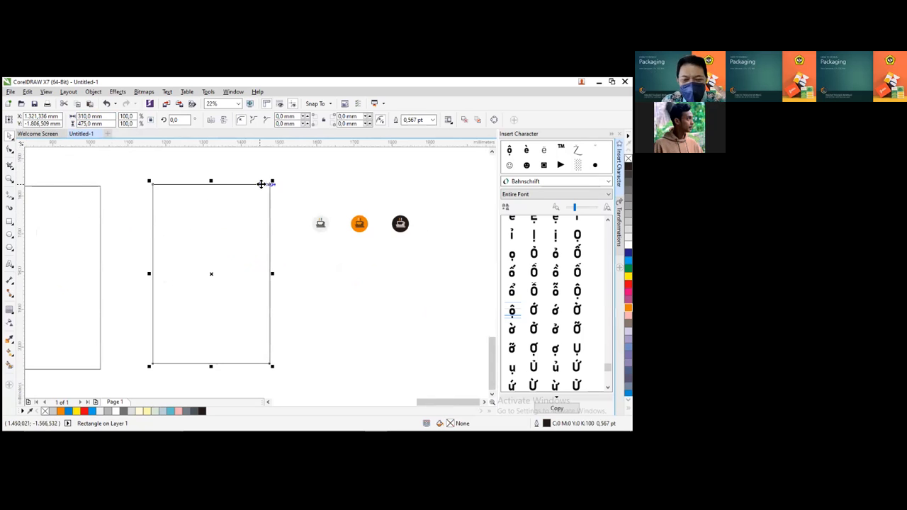
{"action": "left_click_drag", "start_coordinate": [320, 224], "coordinate": [170, 200]}
{"action": "left_click", "coordinate": [236, 215], "text": "shift"}
{"action": "left_click", "coordinate": [187, 154]}
{"action": "left_click", "coordinate": [173, 204]}
{"action": "left_click_drag", "start_coordinate": [181, 205], "coordinate": [307, 181]}
Align the orange badge with the right and top edges of the 310 × 475 mm rectangle
{"action": "left_click", "coordinate": [358, 228]}
{"action": "left_click", "coordinate": [244, 239], "text": "shift"}
{"action": "key", "text": "r"}
{"action": "key", "text": "t"}
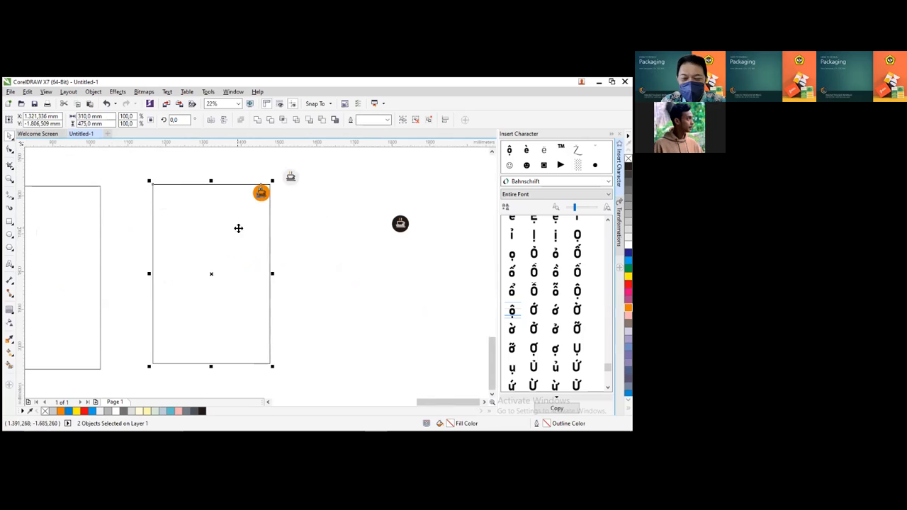
{"action": "left_click", "coordinate": [201, 202]}
Repeat the orange badge at an x offset of -45 mm across the rectangle and delete the copy that crosses its left edge
{"action": "scroll", "coordinate": [200, 202], "scroll_direction": "up", "scroll_amount": 2}
{"action": "left_click", "coordinate": [312, 192]}
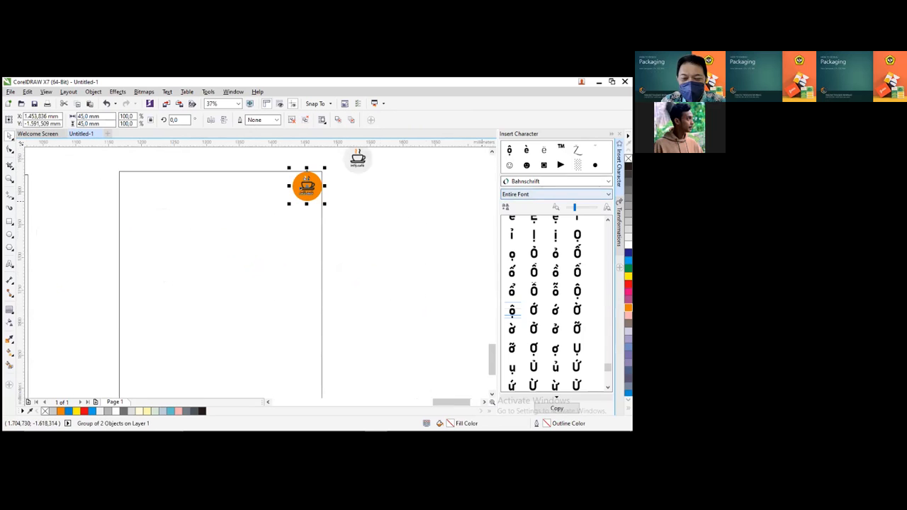
{"action": "left_click", "coordinate": [619, 224]}
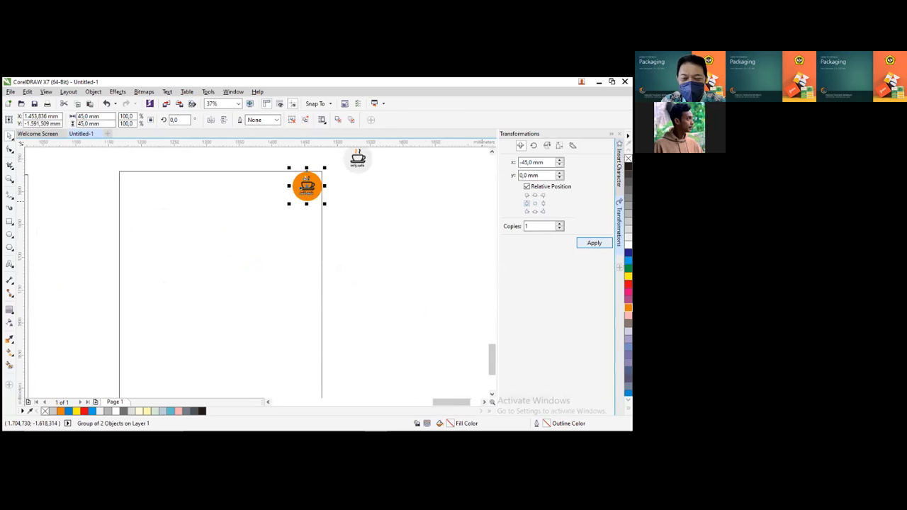
{"action": "left_click", "coordinate": [594, 243]}
{"action": "left_click", "coordinate": [593, 243]}
{"action": "left_click", "coordinate": [594, 243]}
{"action": "left_click", "coordinate": [594, 243]}
{"action": "left_click", "coordinate": [593, 243]}
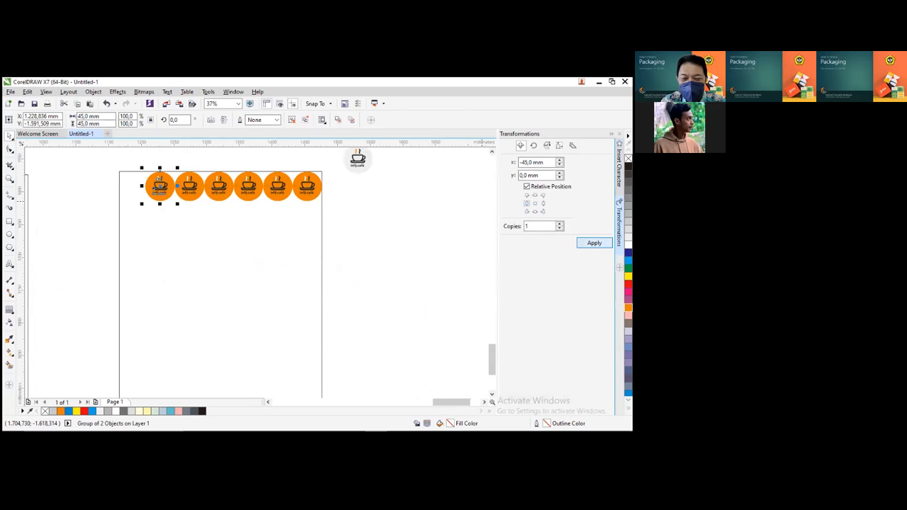
{"action": "left_click", "coordinate": [594, 243]}
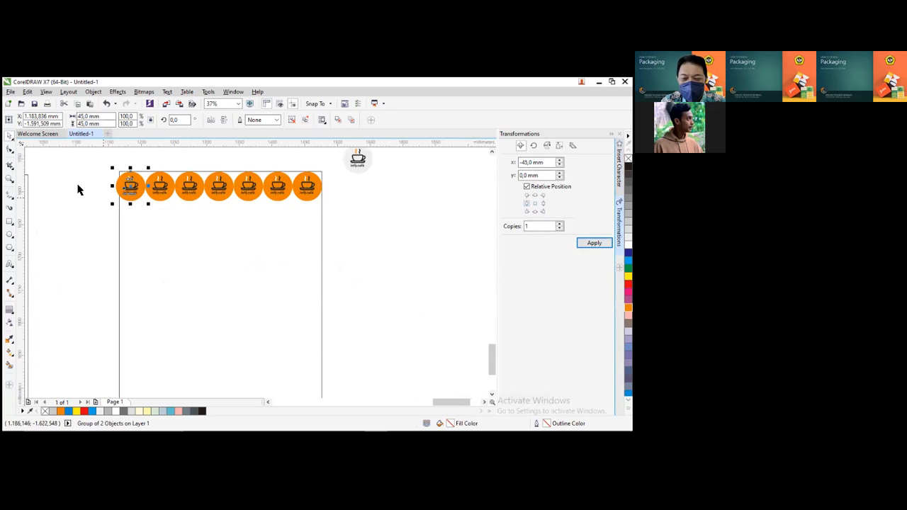
{"action": "key", "text": "Delete"}
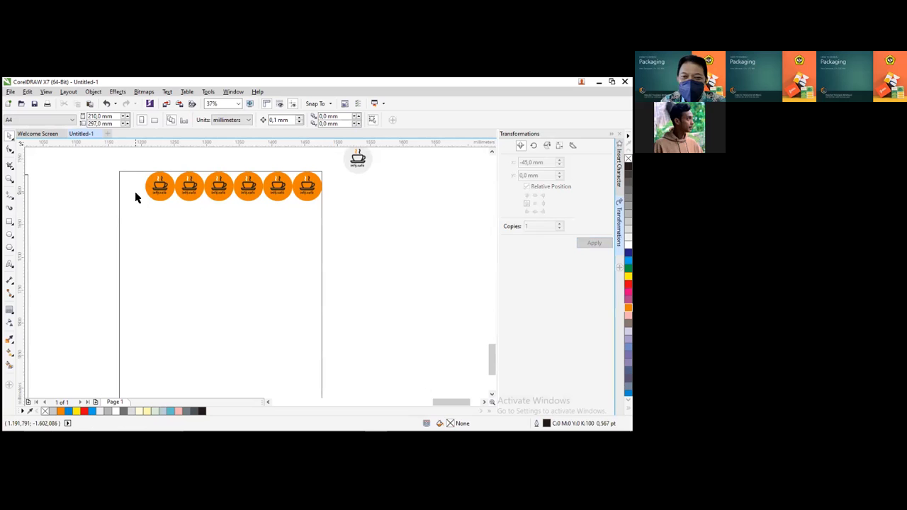
{"action": "left_click_drag", "start_coordinate": [340, 209], "coordinate": [115, 168]}
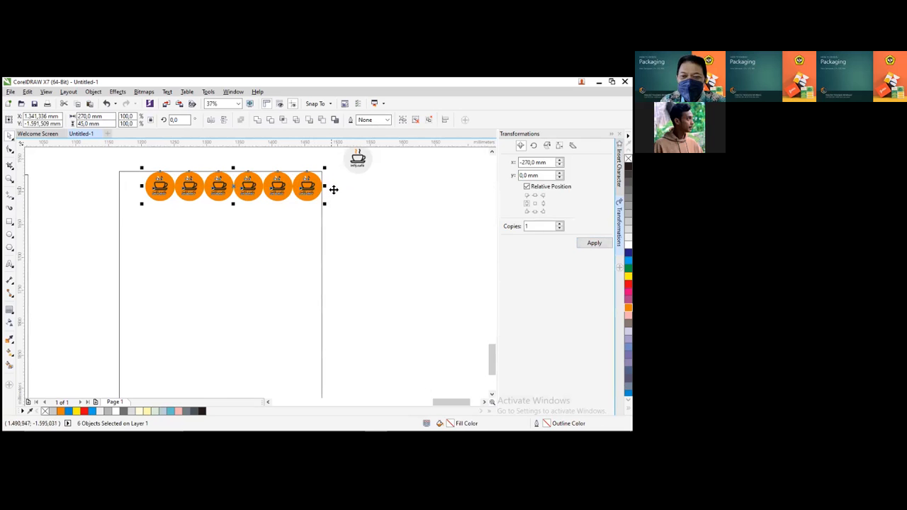
Move the light grey badge below the orange row and duplicate it six times at an x offset of -45 mm
{"action": "left_click_drag", "start_coordinate": [358, 158], "coordinate": [301, 231]}
{"action": "left_click", "coordinate": [593, 243]}
{"action": "key", "text": "Return"}
{"action": "key", "text": "Return"}
{"action": "key", "text": "Return"}
{"action": "key", "text": "Return"}
{"action": "key", "text": "Return"}
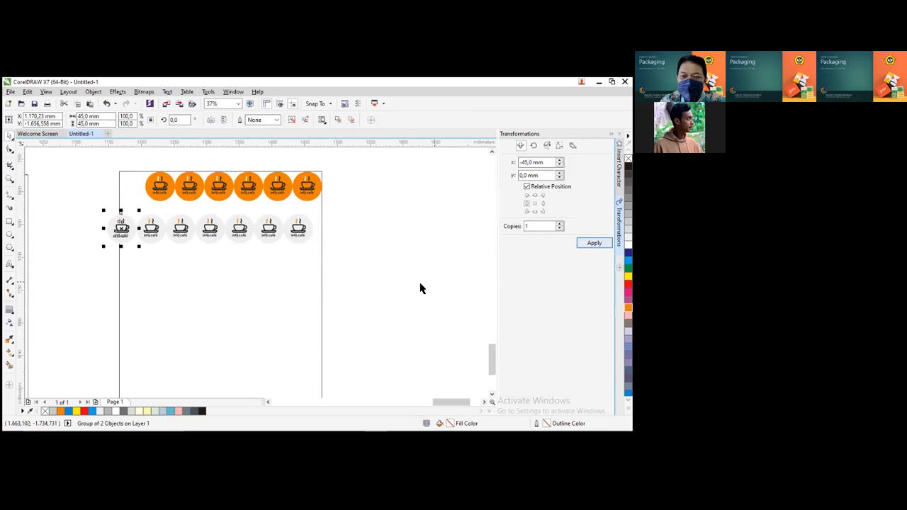
{"action": "key", "text": "ctrl+z"}
{"action": "left_click_drag", "start_coordinate": [356, 268], "coordinate": [107, 206]}
{"action": "key", "text": "ctrl+z"}
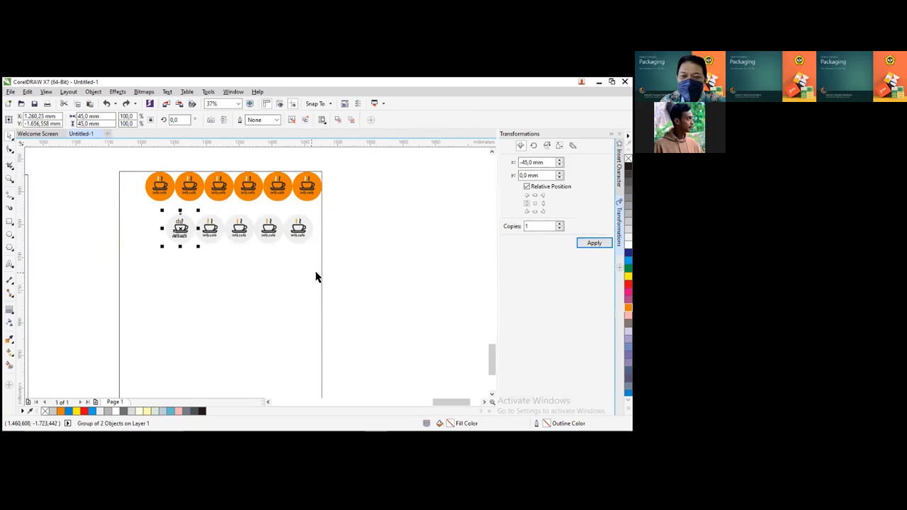
{"action": "left_click", "coordinate": [125, 103]}
{"action": "left_click", "coordinate": [125, 104]}
Shift the light grey row inside the sheet, then delete its surplus right-end badge and group the remaining six
{"action": "left_click_drag", "start_coordinate": [358, 271], "coordinate": [51, 206]}
{"action": "left_click_drag", "start_coordinate": [119, 221], "coordinate": [131, 223]}
{"action": "left_click", "coordinate": [352, 234]}
{"action": "left_click", "coordinate": [310, 229]}
{"action": "key", "text": "Delete"}
{"action": "left_click_drag", "start_coordinate": [323, 268], "coordinate": [83, 205]}
{"action": "left_click", "coordinate": [402, 119]}
{"action": "left_click", "coordinate": [345, 233]}
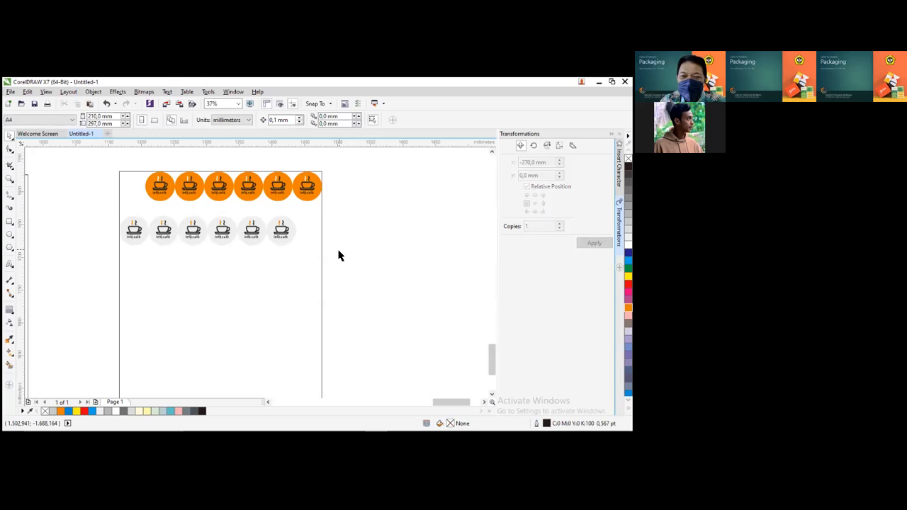
Move the grouped light grey row off the sheet into the empty area to its right
{"action": "scroll", "coordinate": [338, 255], "scroll_direction": "down", "scroll_amount": 3}
{"action": "left_click_drag", "start_coordinate": [182, 201], "coordinate": [413, 394]}
{"action": "left_click_drag", "start_coordinate": [184, 206], "coordinate": [342, 198]}
Repeat the six-badge orange row downward at a y offset of -45 mm and delete the row crossing the sheet's lower edge
{"action": "left_click_drag", "start_coordinate": [316, 160], "coordinate": [177, 175]}
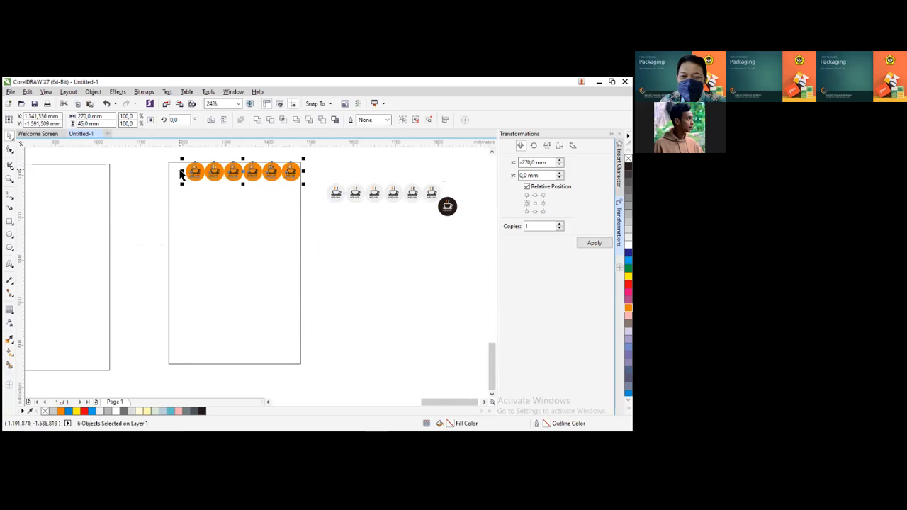
{"action": "left_click", "coordinate": [535, 212]}
{"action": "key", "text": "Return"}
{"action": "key", "text": "Return"}
{"action": "key", "text": "Return"}
{"action": "key", "text": "Return"}
{"action": "key", "text": "Return"}
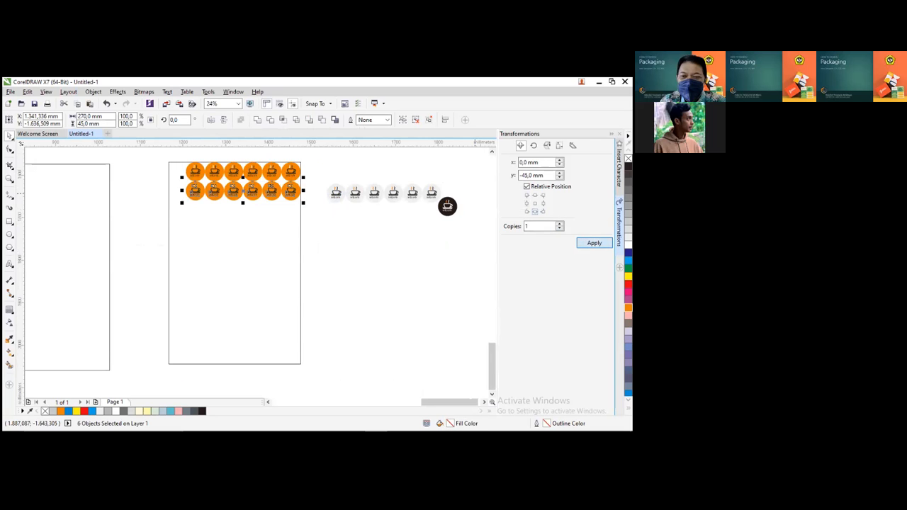
{"action": "key", "text": "Return"}
{"action": "key", "text": "Return"}
{"action": "key", "text": "Return"}
{"action": "key", "text": "Return"}
{"action": "key", "text": "Return"}
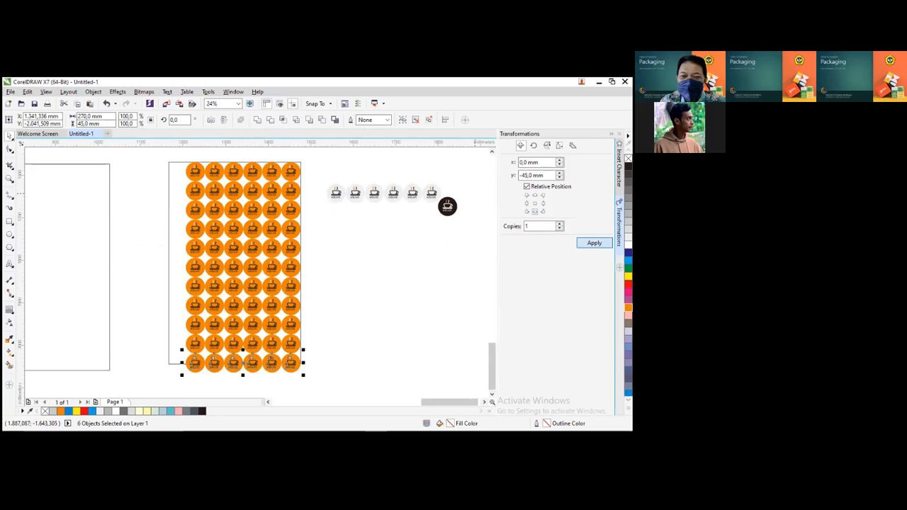
{"action": "key", "text": "Delete"}
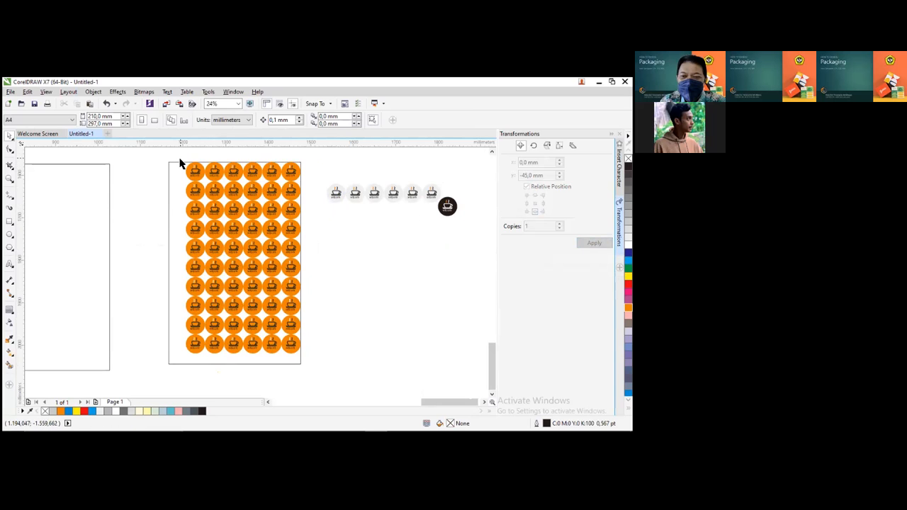
Delete the orange badge grid except for one badge and move that badge beside the sheet
{"action": "left_click_drag", "start_coordinate": [180, 163], "coordinate": [212, 248]}
{"action": "left_click", "coordinate": [292, 174]}
{"action": "left_click_drag", "start_coordinate": [178, 158], "coordinate": [320, 371]}
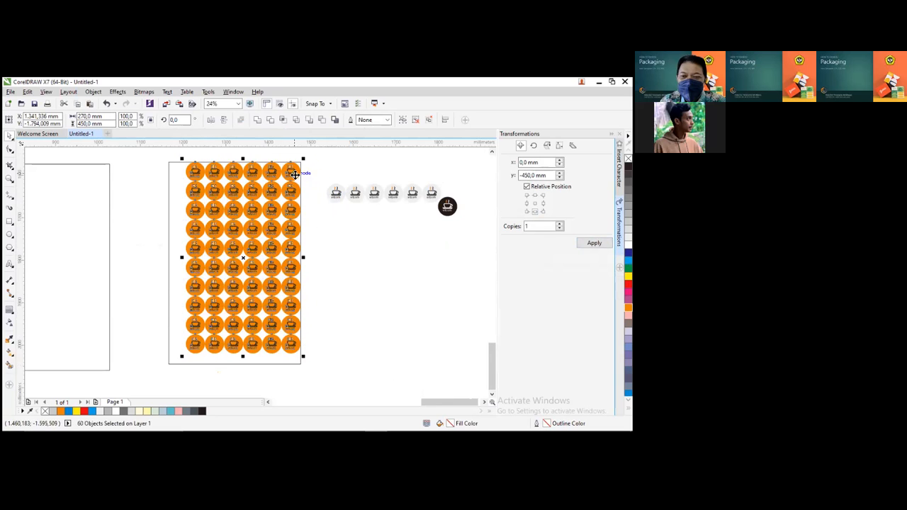
{"action": "key", "text": "Delete"}
{"action": "left_click_drag", "start_coordinate": [290, 175], "coordinate": [375, 234]}
{"action": "left_click", "coordinate": [343, 285]}
Enter a width of 280 mm and a height of 420 mm for the empty rectangle to form an inner frame
{"action": "left_click", "coordinate": [253, 243]}
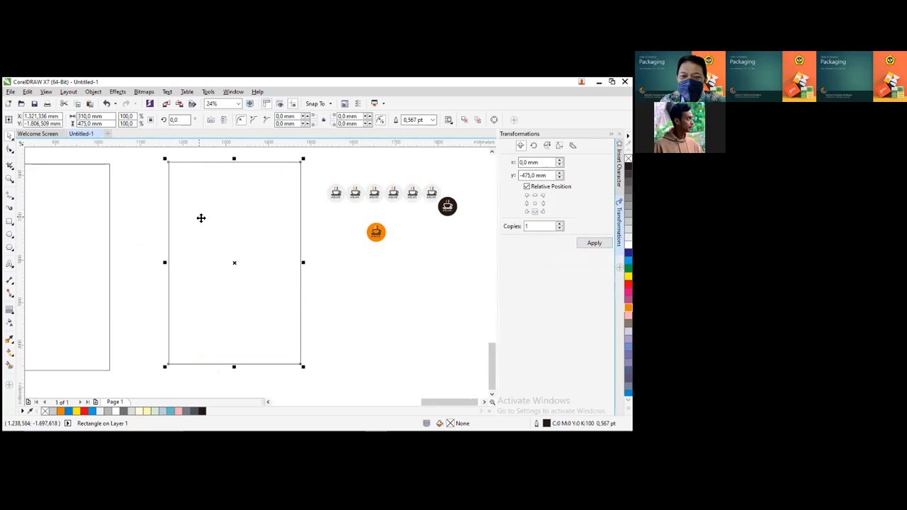
{"action": "left_click", "coordinate": [89, 115]}
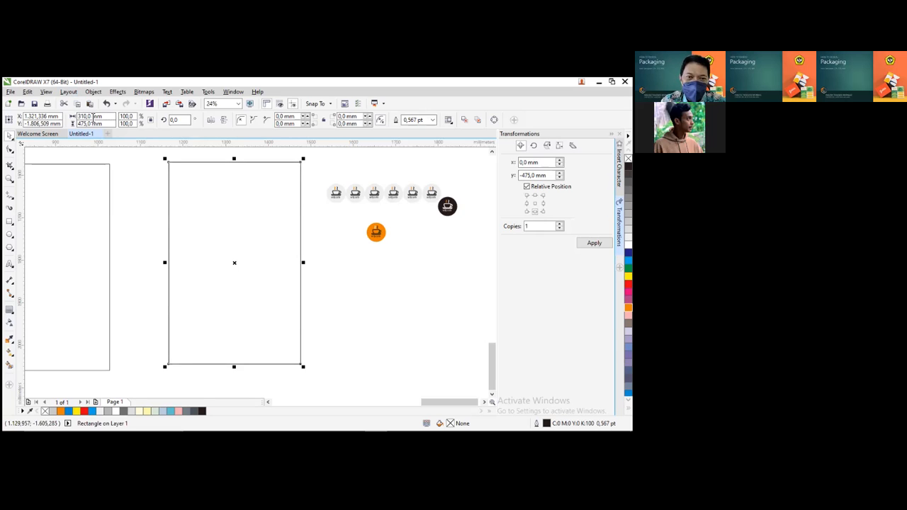
{"action": "type", "text": "28mm"}
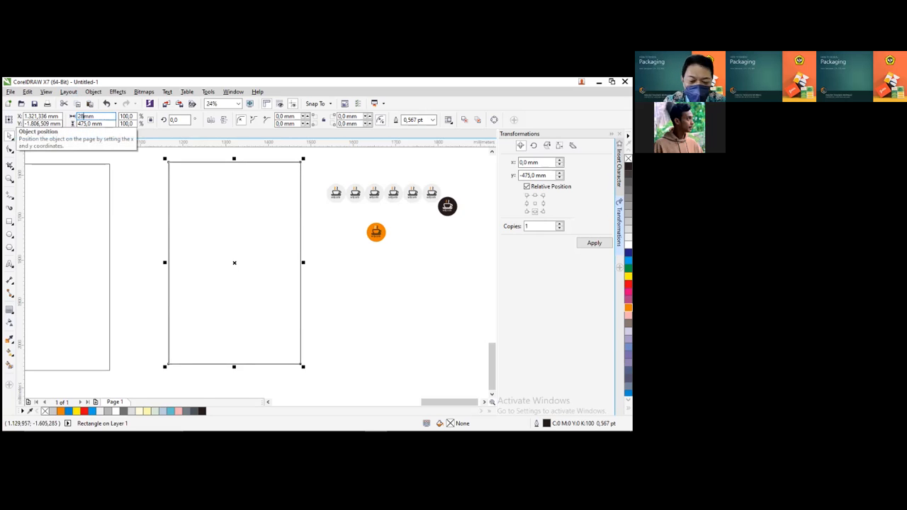
{"action": "key", "text": "Tab"}
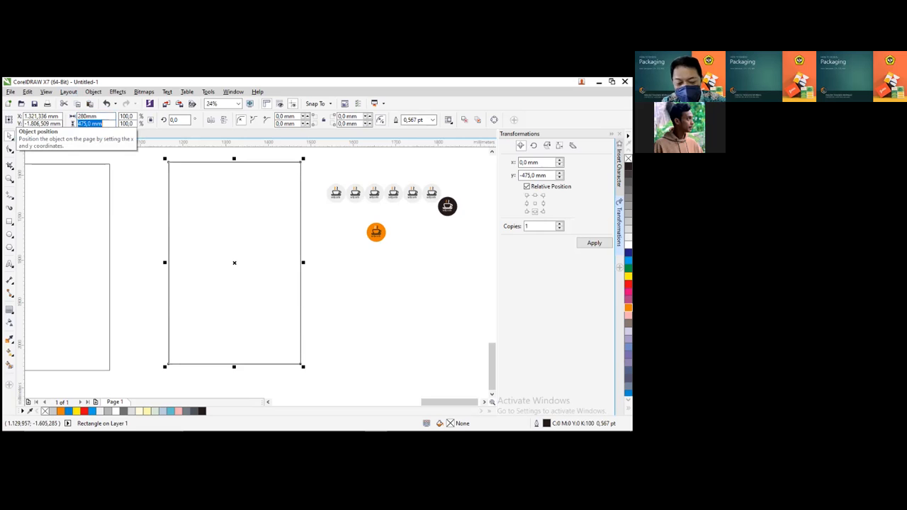
{"action": "type", "text": "420"}
{"action": "key", "text": "Return"}
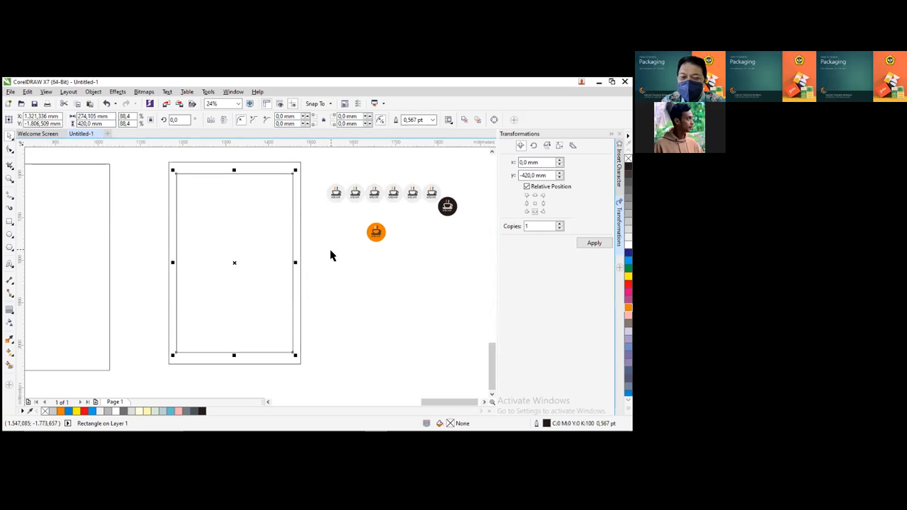
Align the orange badge with the right and top edges of the inner frame
{"action": "left_click", "coordinate": [375, 241]}
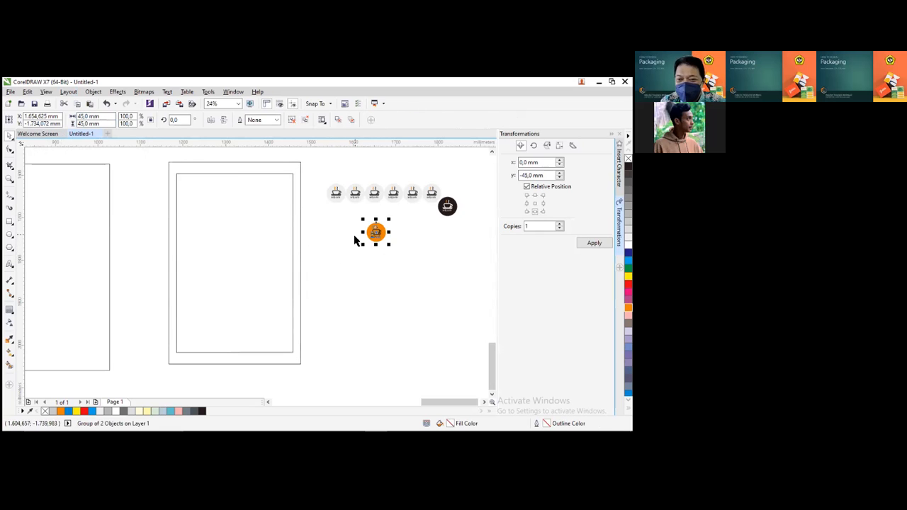
{"action": "left_click", "coordinate": [253, 241], "text": "shift"}
{"action": "key", "text": "r"}
{"action": "key", "text": "t"}
{"action": "left_click", "coordinate": [272, 241]}
Duplicate the orange badge five times at an x offset of -45 mm to fill the inner frame's top row
{"action": "left_click", "coordinate": [282, 184]}
{"action": "left_click", "coordinate": [526, 204]}
{"action": "left_click", "coordinate": [594, 243]}
{"action": "left_click", "coordinate": [594, 243]}
{"action": "left_click", "coordinate": [594, 243]}
{"action": "left_click", "coordinate": [593, 243]}
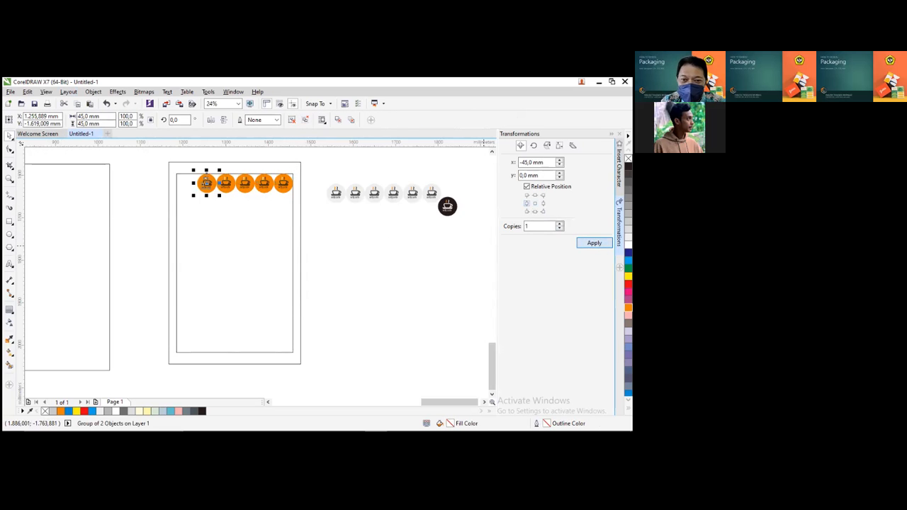
{"action": "left_click", "coordinate": [593, 243]}
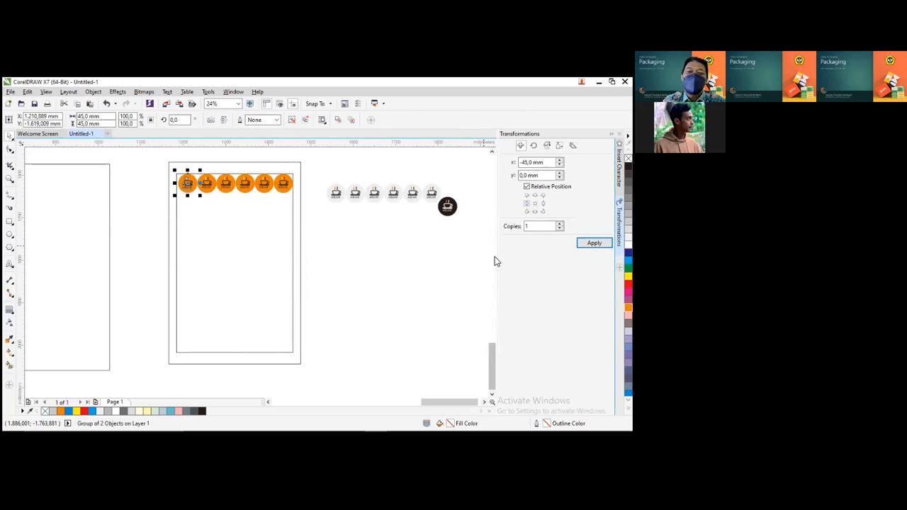
Move the grouped light grey row onto the sheet below the orange row
{"action": "left_click", "coordinate": [327, 227]}
{"action": "left_click_drag", "start_coordinate": [310, 178], "coordinate": [282, 209]}
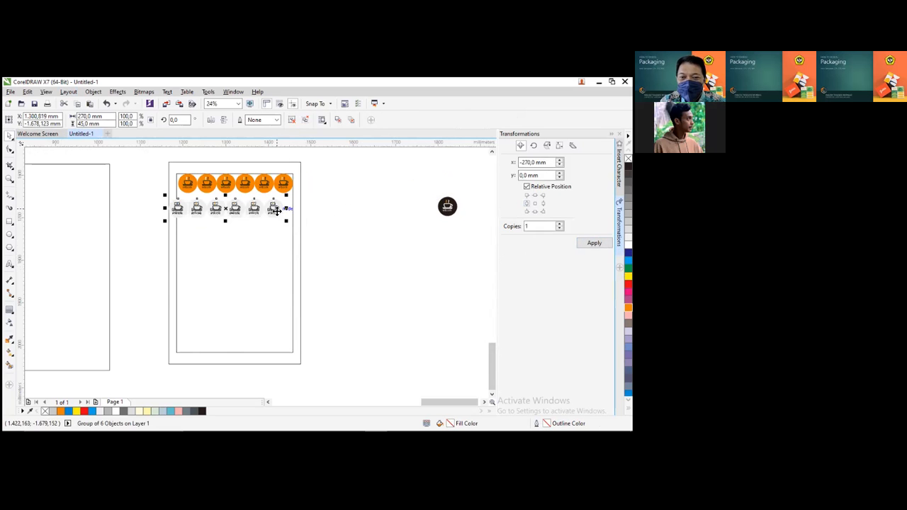
{"action": "scroll", "coordinate": [279, 210], "scroll_direction": "up", "scroll_amount": 5}
{"action": "scroll", "coordinate": [279, 210], "scroll_direction": "down", "scroll_amount": 5}
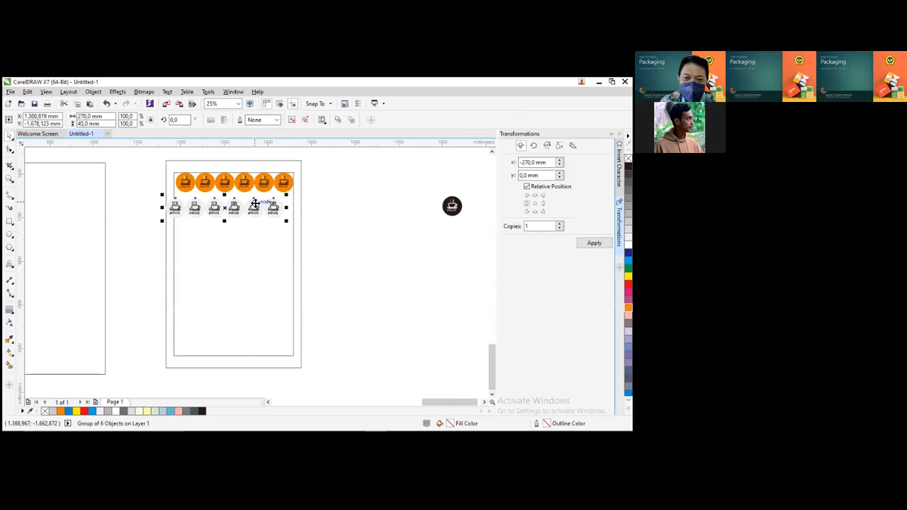
{"action": "scroll", "coordinate": [255, 204], "scroll_direction": "up", "scroll_amount": 1}
{"action": "left_click", "coordinate": [291, 119]}
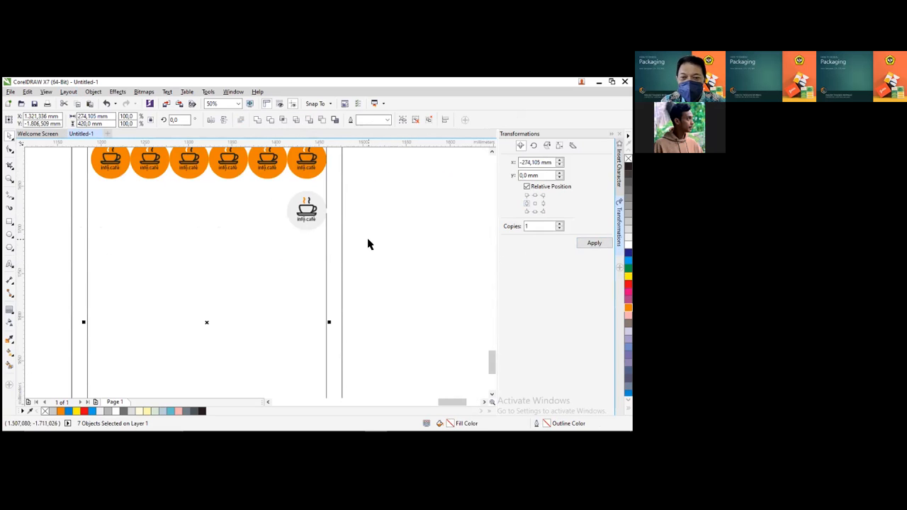
{"action": "key", "text": "ctrl+z"}
{"action": "left_click", "coordinate": [366, 243]}
{"action": "left_click", "coordinate": [290, 212]}
{"action": "left_click_drag", "start_coordinate": [380, 273], "coordinate": [50, 184]}
{"action": "left_click", "coordinate": [402, 120]}
Align the light grey row with the inner frame's right edge and move it up against the orange row
{"action": "left_click", "coordinate": [246, 283], "text": "shift"}
{"action": "key", "text": "r"}
{"action": "left_click", "coordinate": [393, 265]}
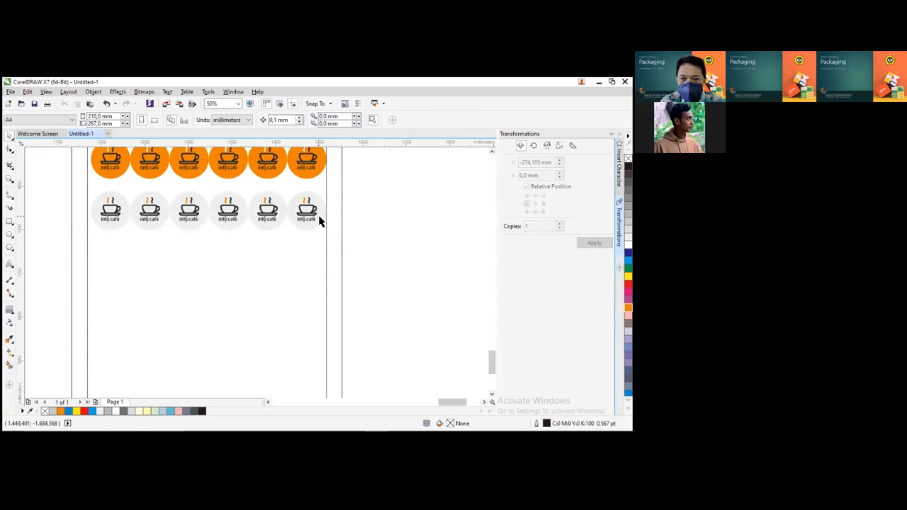
{"action": "left_click_drag", "start_coordinate": [306, 194], "coordinate": [309, 183]}
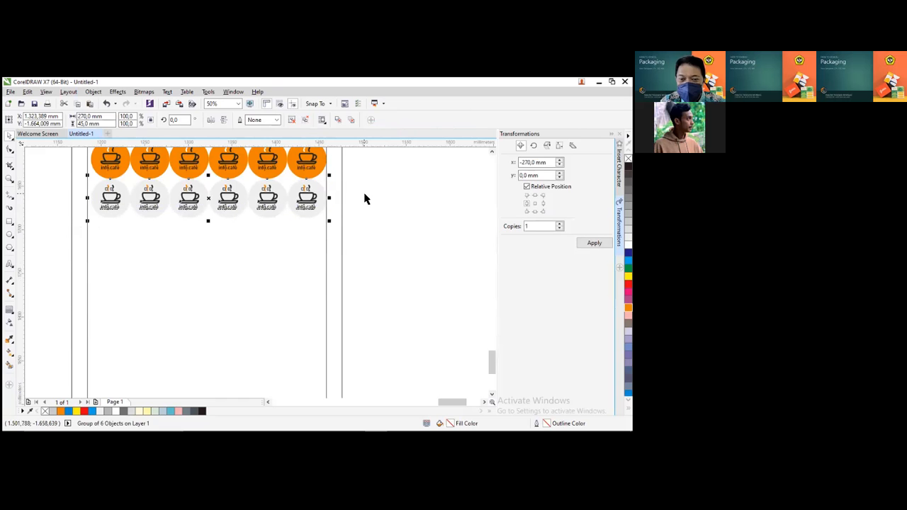
{"action": "left_click", "coordinate": [365, 199]}
Offset the light grey row half a badge to the left and nest it into the gaps beneath the orange badges
{"action": "scroll", "coordinate": [260, 186], "scroll_direction": "down", "scroll_amount": 1}
{"action": "key", "text": "F2"}
{"action": "left_click_drag", "start_coordinate": [251, 162], "coordinate": [319, 226]}
{"action": "scroll", "coordinate": [207, 236], "scroll_direction": "up", "scroll_amount": 1}
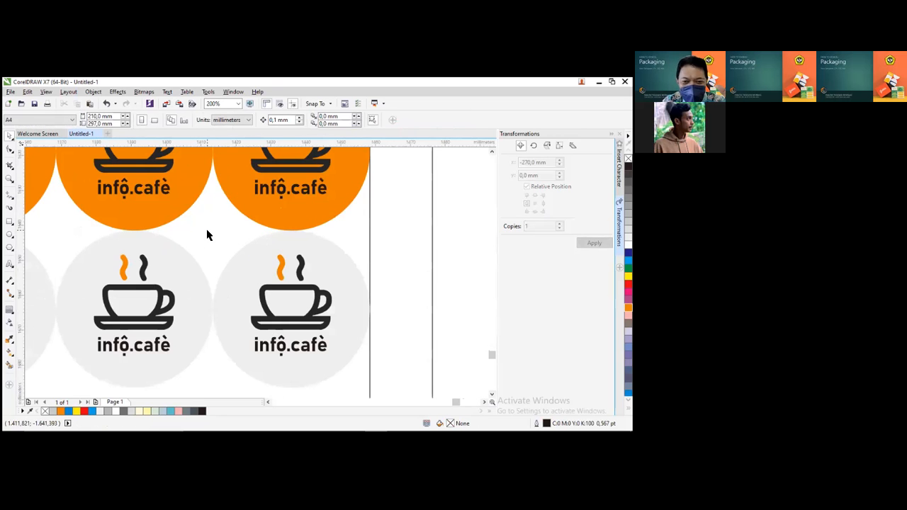
{"action": "left_click", "coordinate": [281, 243]}
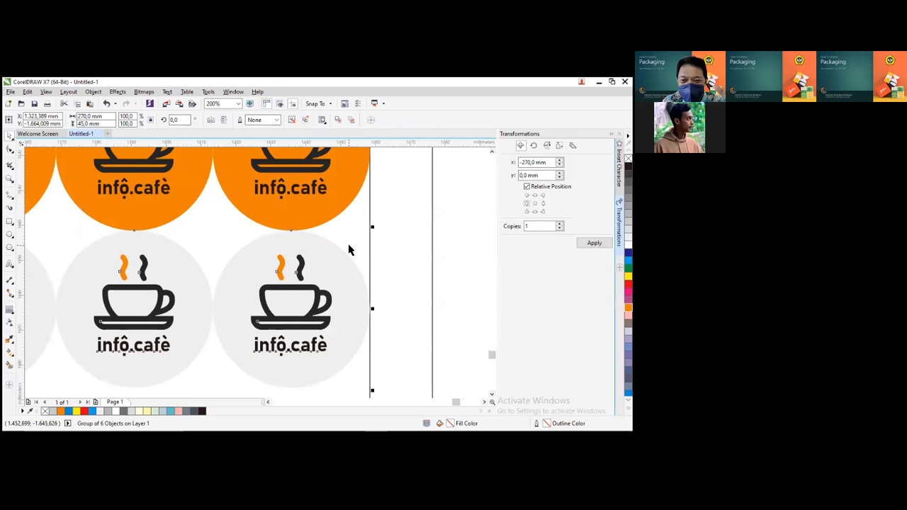
{"action": "left_click_drag", "start_coordinate": [348, 251], "coordinate": [252, 225]}
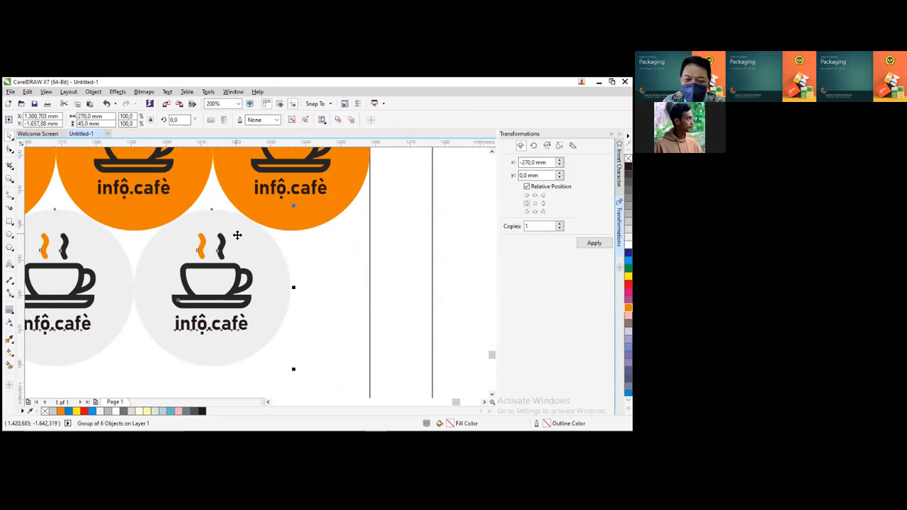
{"action": "scroll", "coordinate": [244, 232], "scroll_direction": "up", "scroll_amount": 1}
{"action": "key", "text": "Down"}
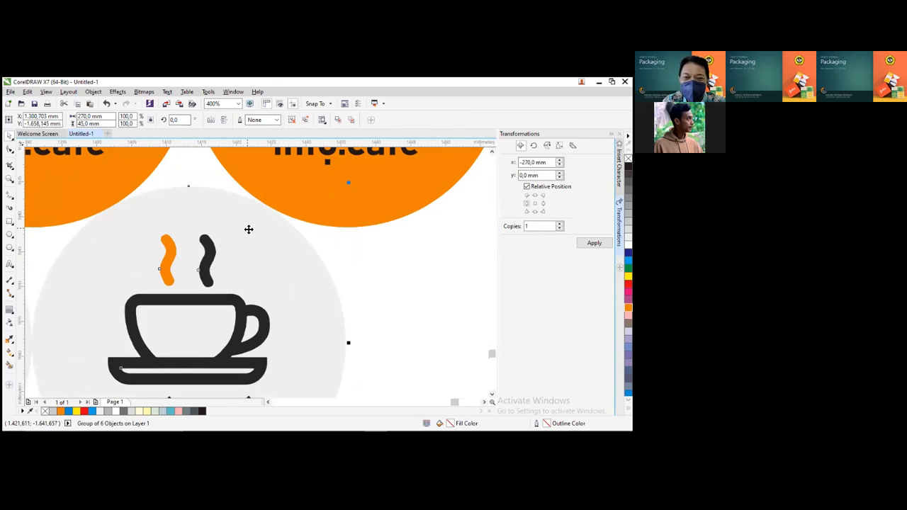
Fine-tune the light grey row's position so its badges sit tightly against the orange badges above
{"action": "scroll", "coordinate": [262, 207], "scroll_direction": "up", "scroll_amount": 1}
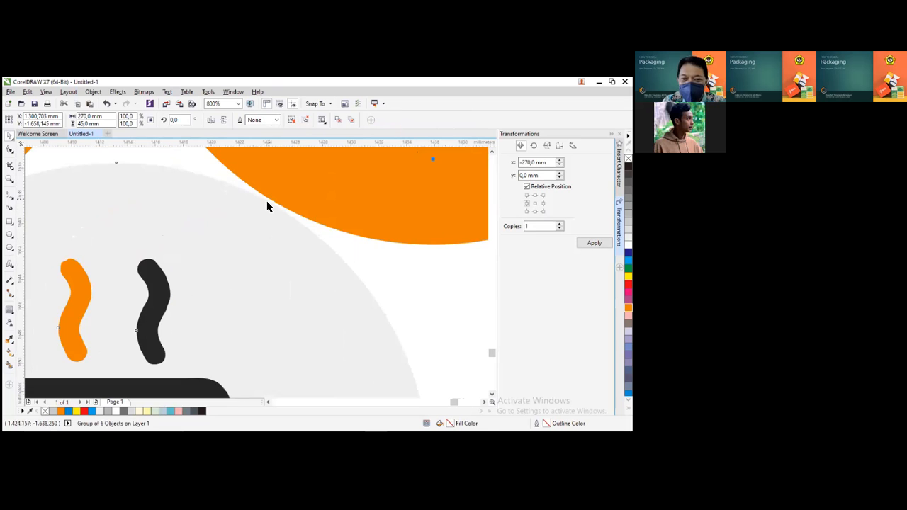
{"action": "left_click_drag", "start_coordinate": [270, 204], "coordinate": [272, 205]}
{"action": "scroll", "coordinate": [255, 229], "scroll_direction": "down", "scroll_amount": 4}
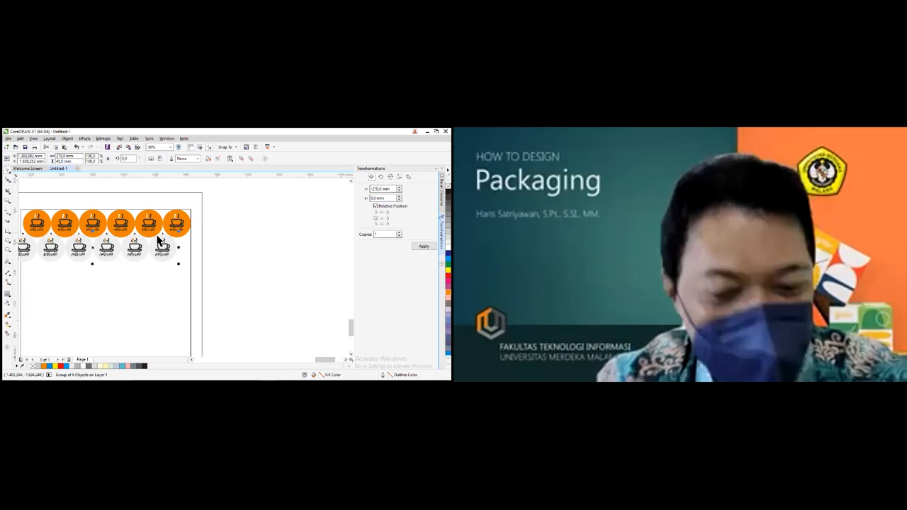
Remove the light grey badge that overhangs the inner frame's left edge, leaving five badges in that row
{"action": "scroll", "coordinate": [157, 241], "scroll_direction": "down", "scroll_amount": 1}
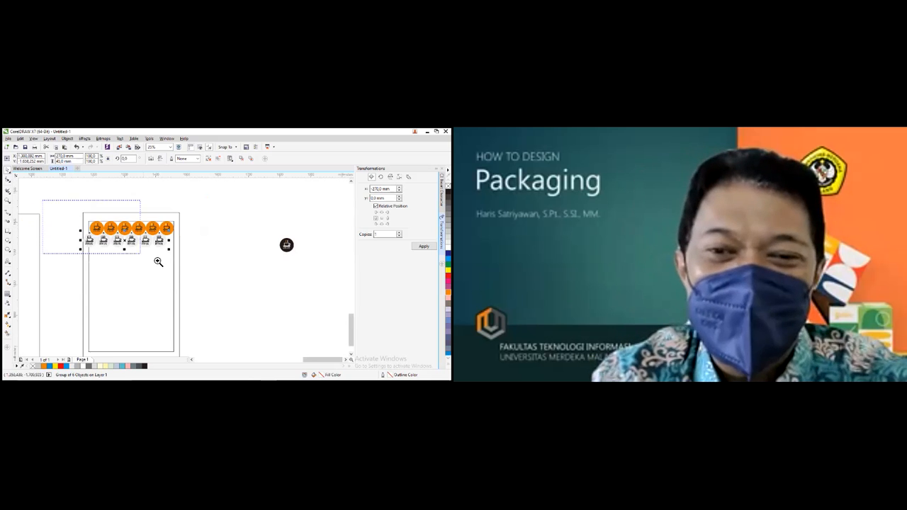
{"action": "scroll", "coordinate": [185, 275], "scroll_direction": "up", "scroll_amount": 2}
{"action": "left_click", "coordinate": [248, 300]}
{"action": "scroll", "coordinate": [242, 299], "scroll_direction": "down", "scroll_amount": 2}
{"action": "scroll", "coordinate": [242, 299], "scroll_direction": "down", "scroll_amount": 1}
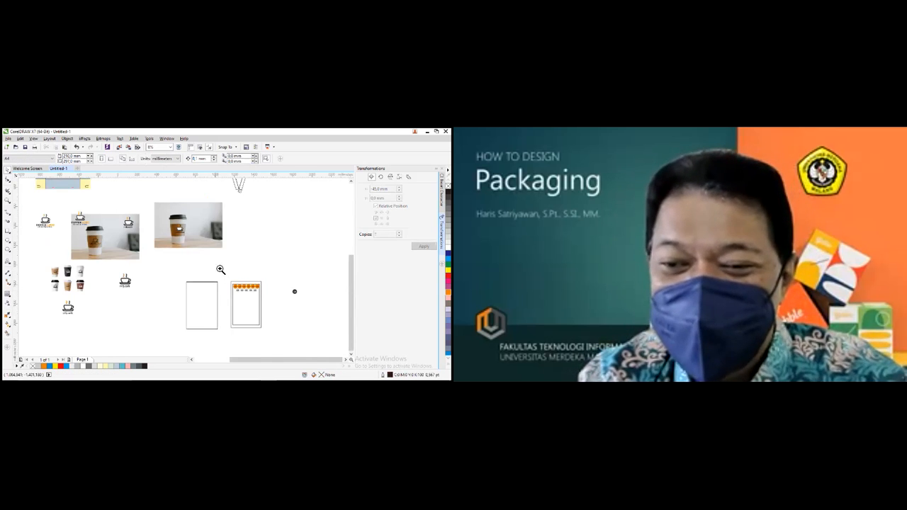
Move the whole 45 mm black badge onto the sheet, below the light grey row near the inner frame's left edge
{"action": "scroll", "coordinate": [220, 269], "scroll_direction": "up", "scroll_amount": 1}
{"action": "left_click", "coordinate": [241, 238]}
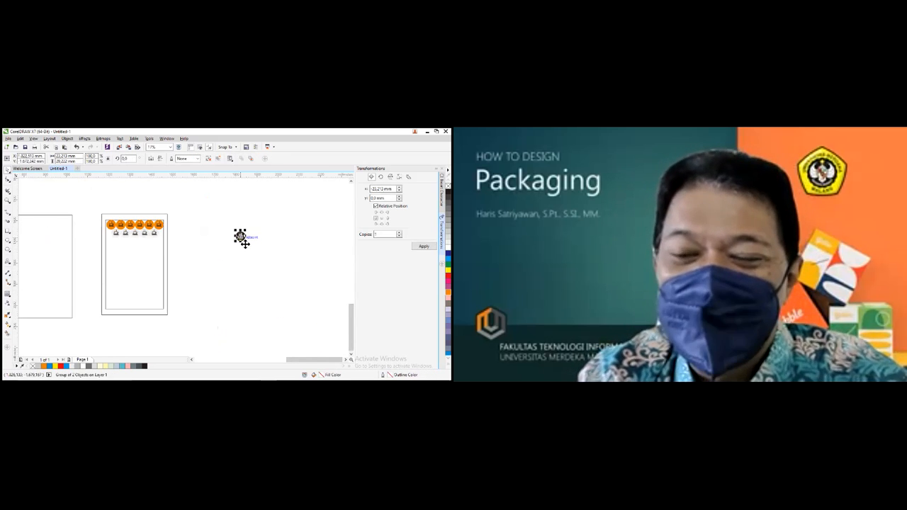
{"action": "left_click_drag", "start_coordinate": [242, 239], "coordinate": [112, 244]}
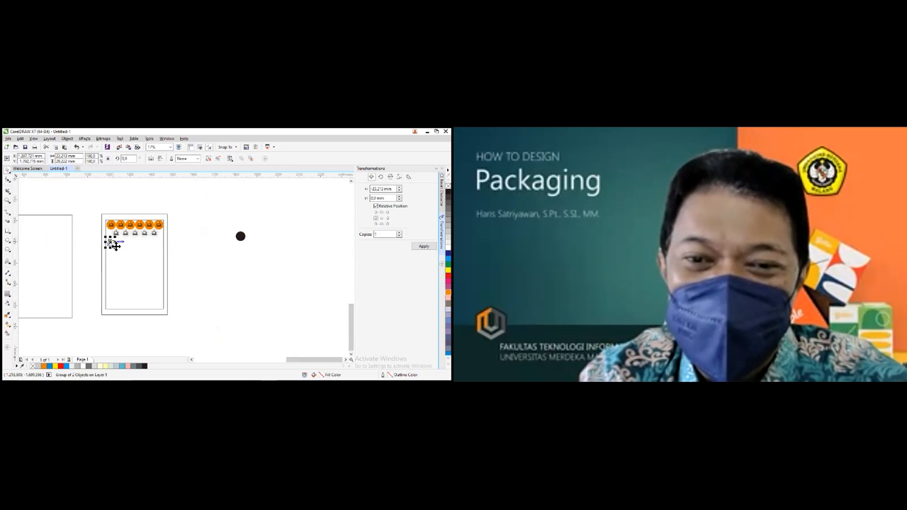
{"action": "key", "text": "ctrl+z"}
{"action": "left_click_drag", "start_coordinate": [267, 257], "coordinate": [111, 245]}
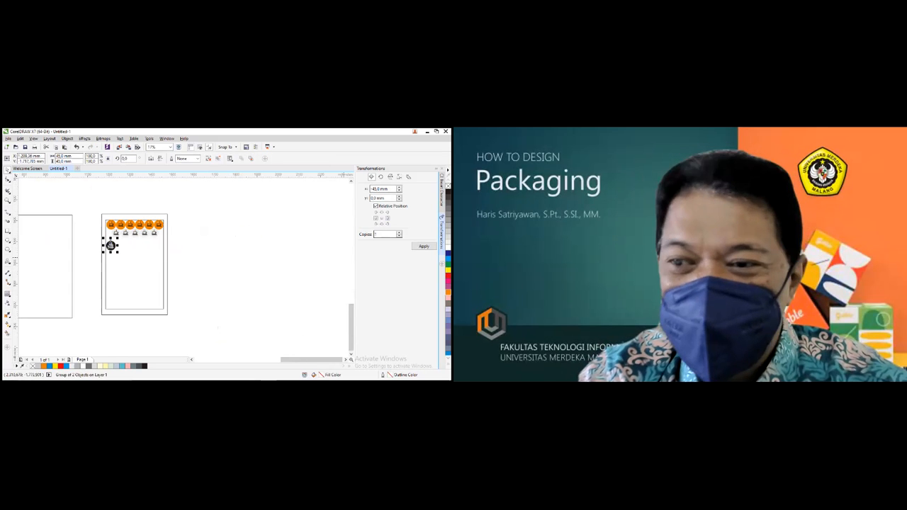
Duplicate the black badge five times at an x offset of 45 mm to form a row of six
{"action": "left_click", "coordinate": [423, 246]}
{"action": "left_click", "coordinate": [423, 245]}
{"action": "left_click", "coordinate": [424, 245]}
{"action": "left_click", "coordinate": [424, 245]}
{"action": "left_click", "coordinate": [424, 246]}
Group the six black badges and centre the row horizontally on the inner frame
{"action": "left_click_drag", "start_coordinate": [189, 262], "coordinate": [90, 243]}
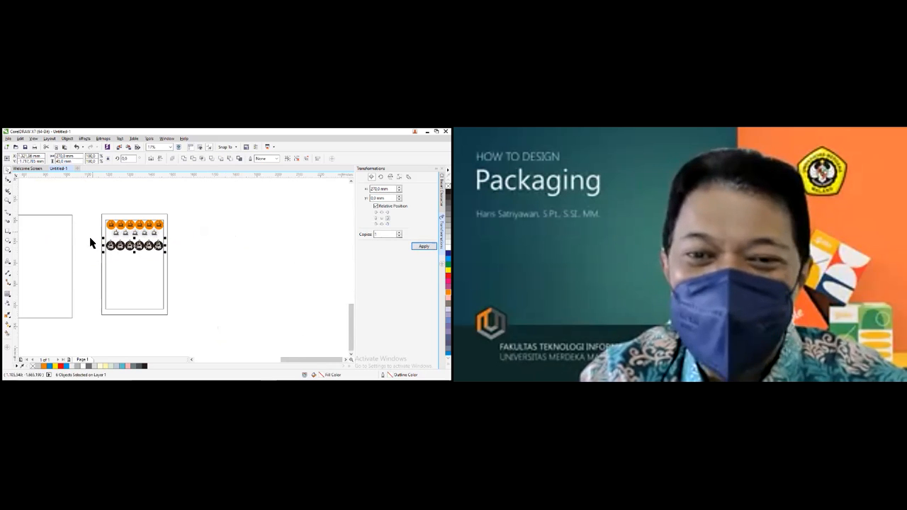
{"action": "left_click", "coordinate": [153, 268]}
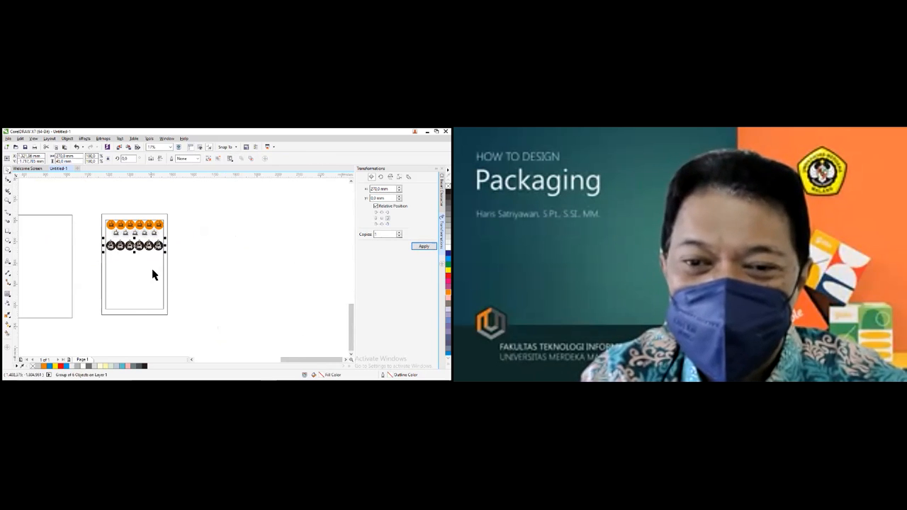
{"action": "key", "text": "c"}
{"action": "left_click", "coordinate": [214, 270]}
Move the black row up and nest it into the gaps beneath the light grey badges
{"action": "scroll", "coordinate": [139, 245], "scroll_direction": "up", "scroll_amount": 3}
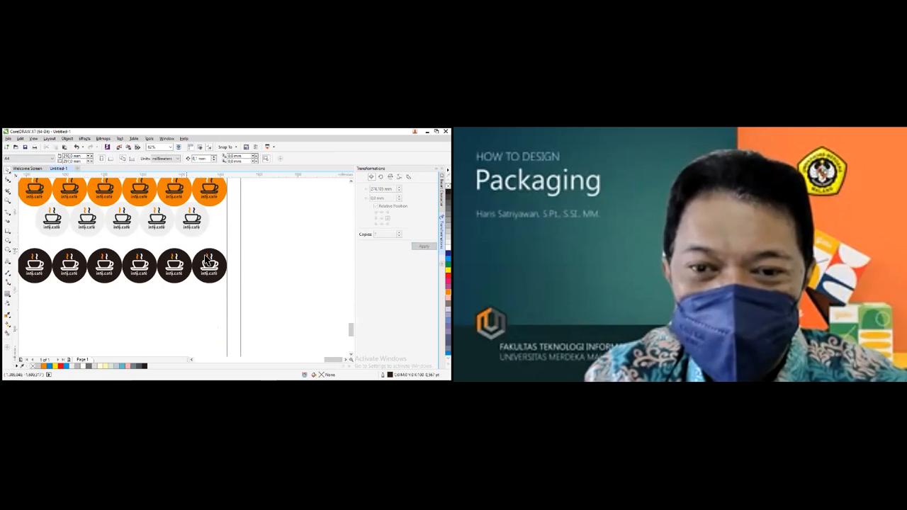
{"action": "left_click", "coordinate": [176, 253]}
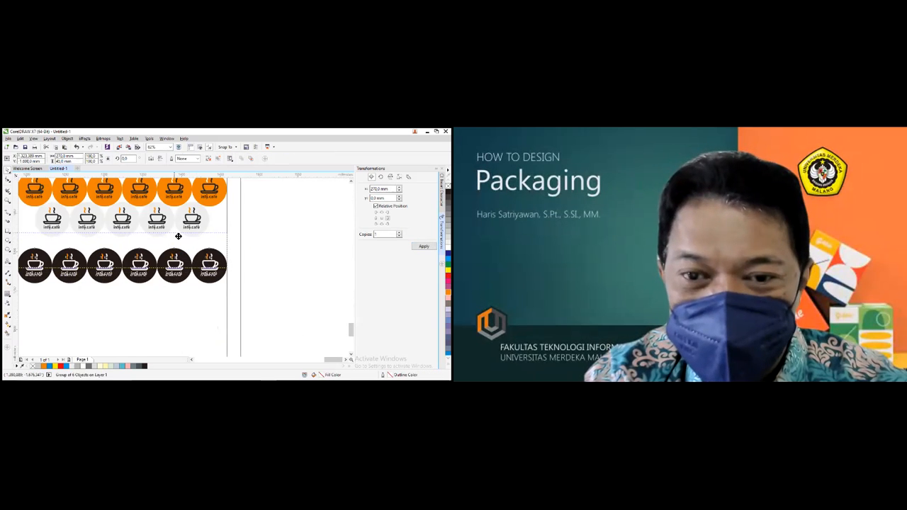
{"action": "scroll", "coordinate": [179, 239], "scroll_direction": "up", "scroll_amount": 3}
{"action": "scroll", "coordinate": [181, 245], "scroll_direction": "up", "scroll_amount": 2}
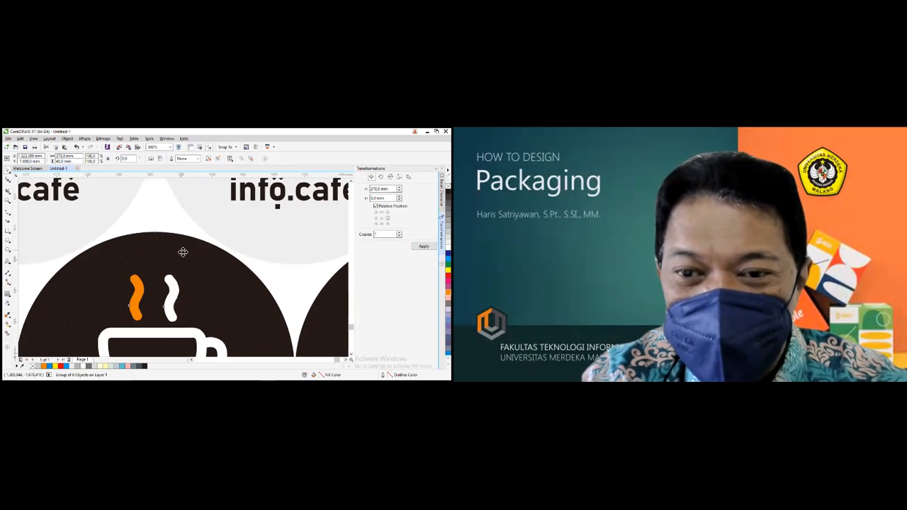
{"action": "scroll", "coordinate": [92, 255], "scroll_direction": "up", "scroll_amount": 4}
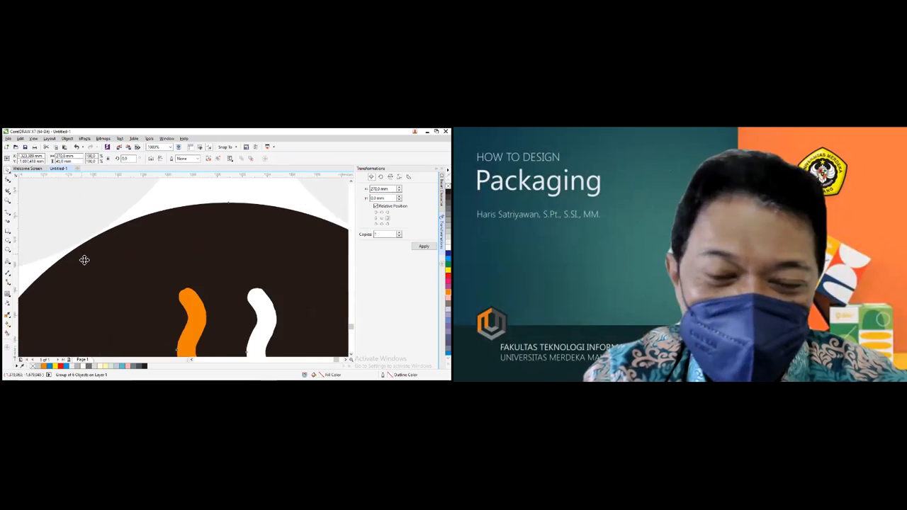
{"action": "scroll", "coordinate": [141, 243], "scroll_direction": "down", "scroll_amount": 10}
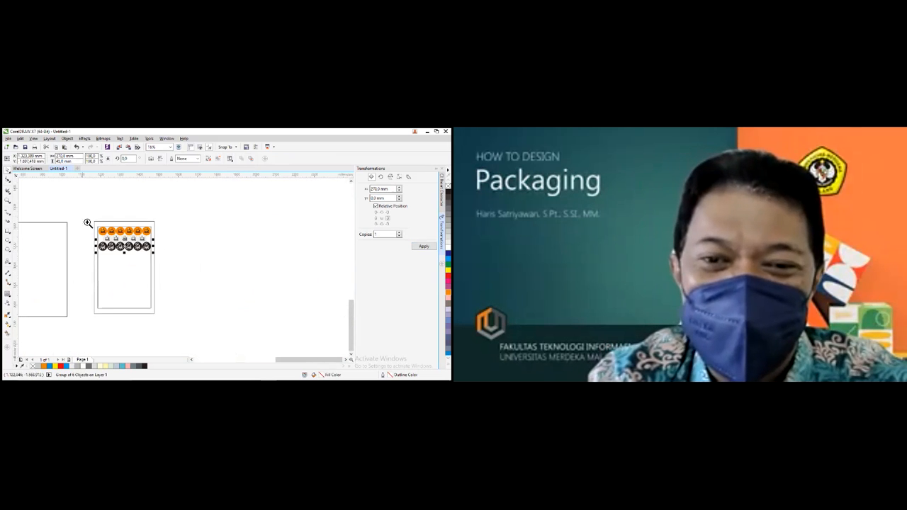
Select the light grey and black rows together and place a copy of both below the black row
{"action": "scroll", "coordinate": [170, 294], "scroll_direction": "up", "scroll_amount": 2}
{"action": "left_click", "coordinate": [235, 255]}
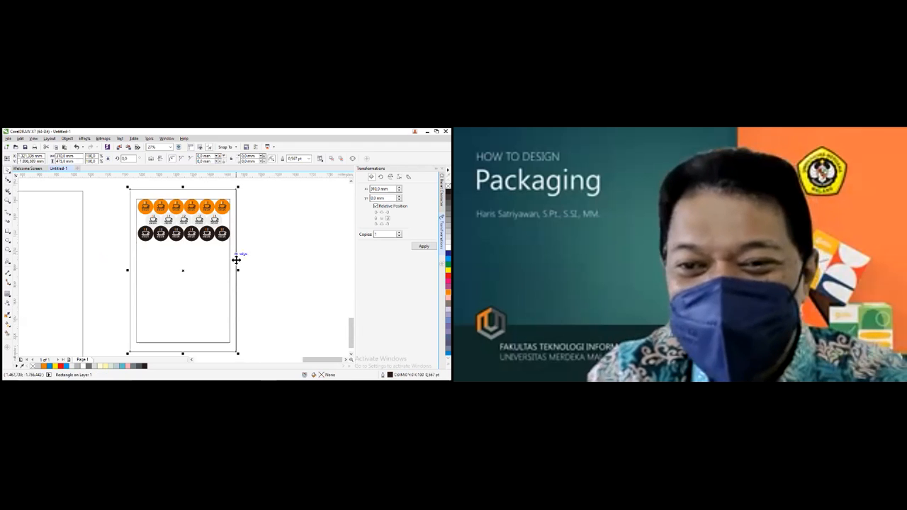
{"action": "left_click", "coordinate": [273, 247]}
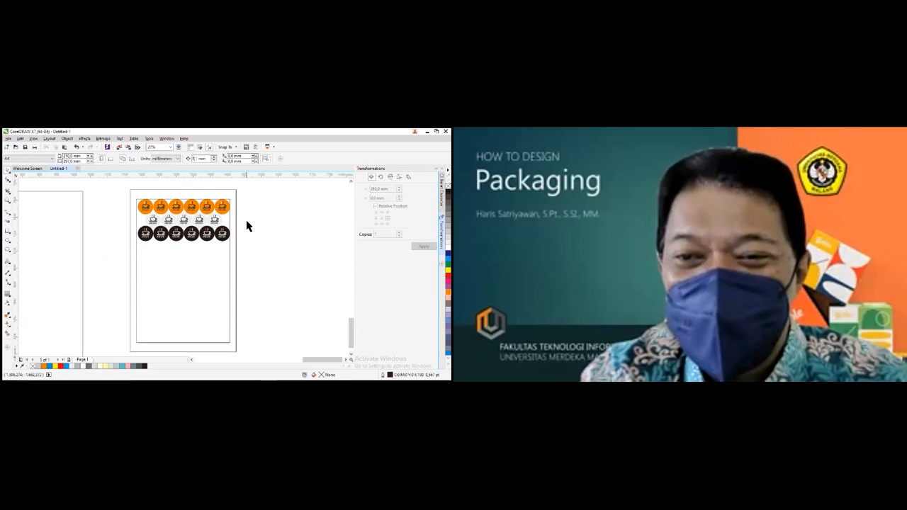
{"action": "left_click_drag", "start_coordinate": [245, 216], "coordinate": [125, 257]}
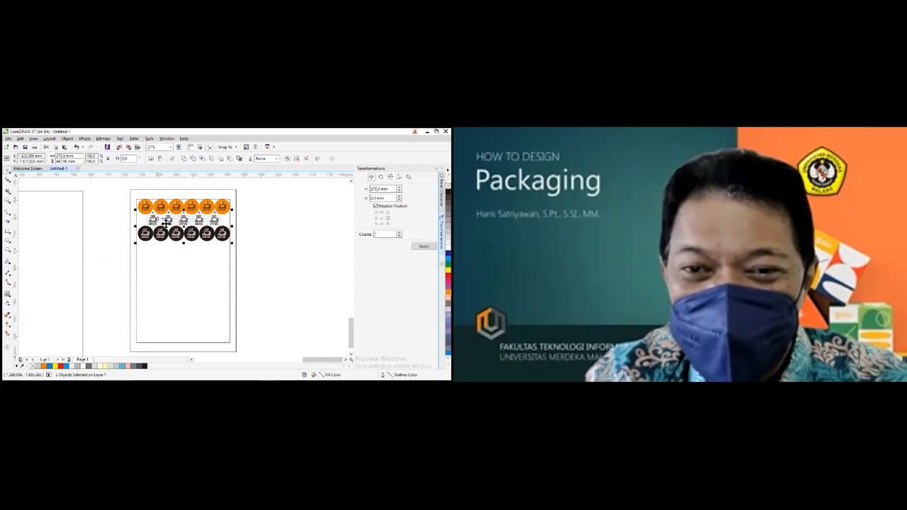
{"action": "scroll", "coordinate": [161, 224], "scroll_direction": "up", "scroll_amount": 5}
{"action": "left_click_drag", "start_coordinate": [161, 224], "coordinate": [153, 305]}
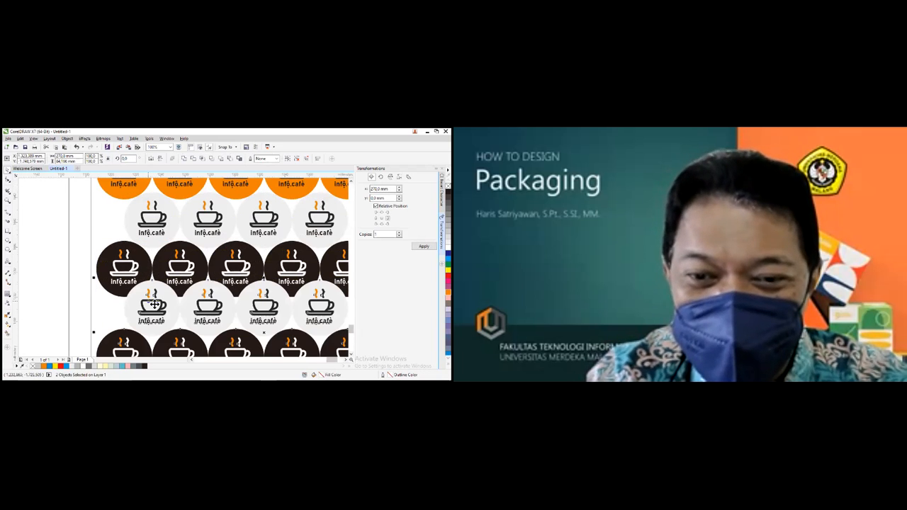